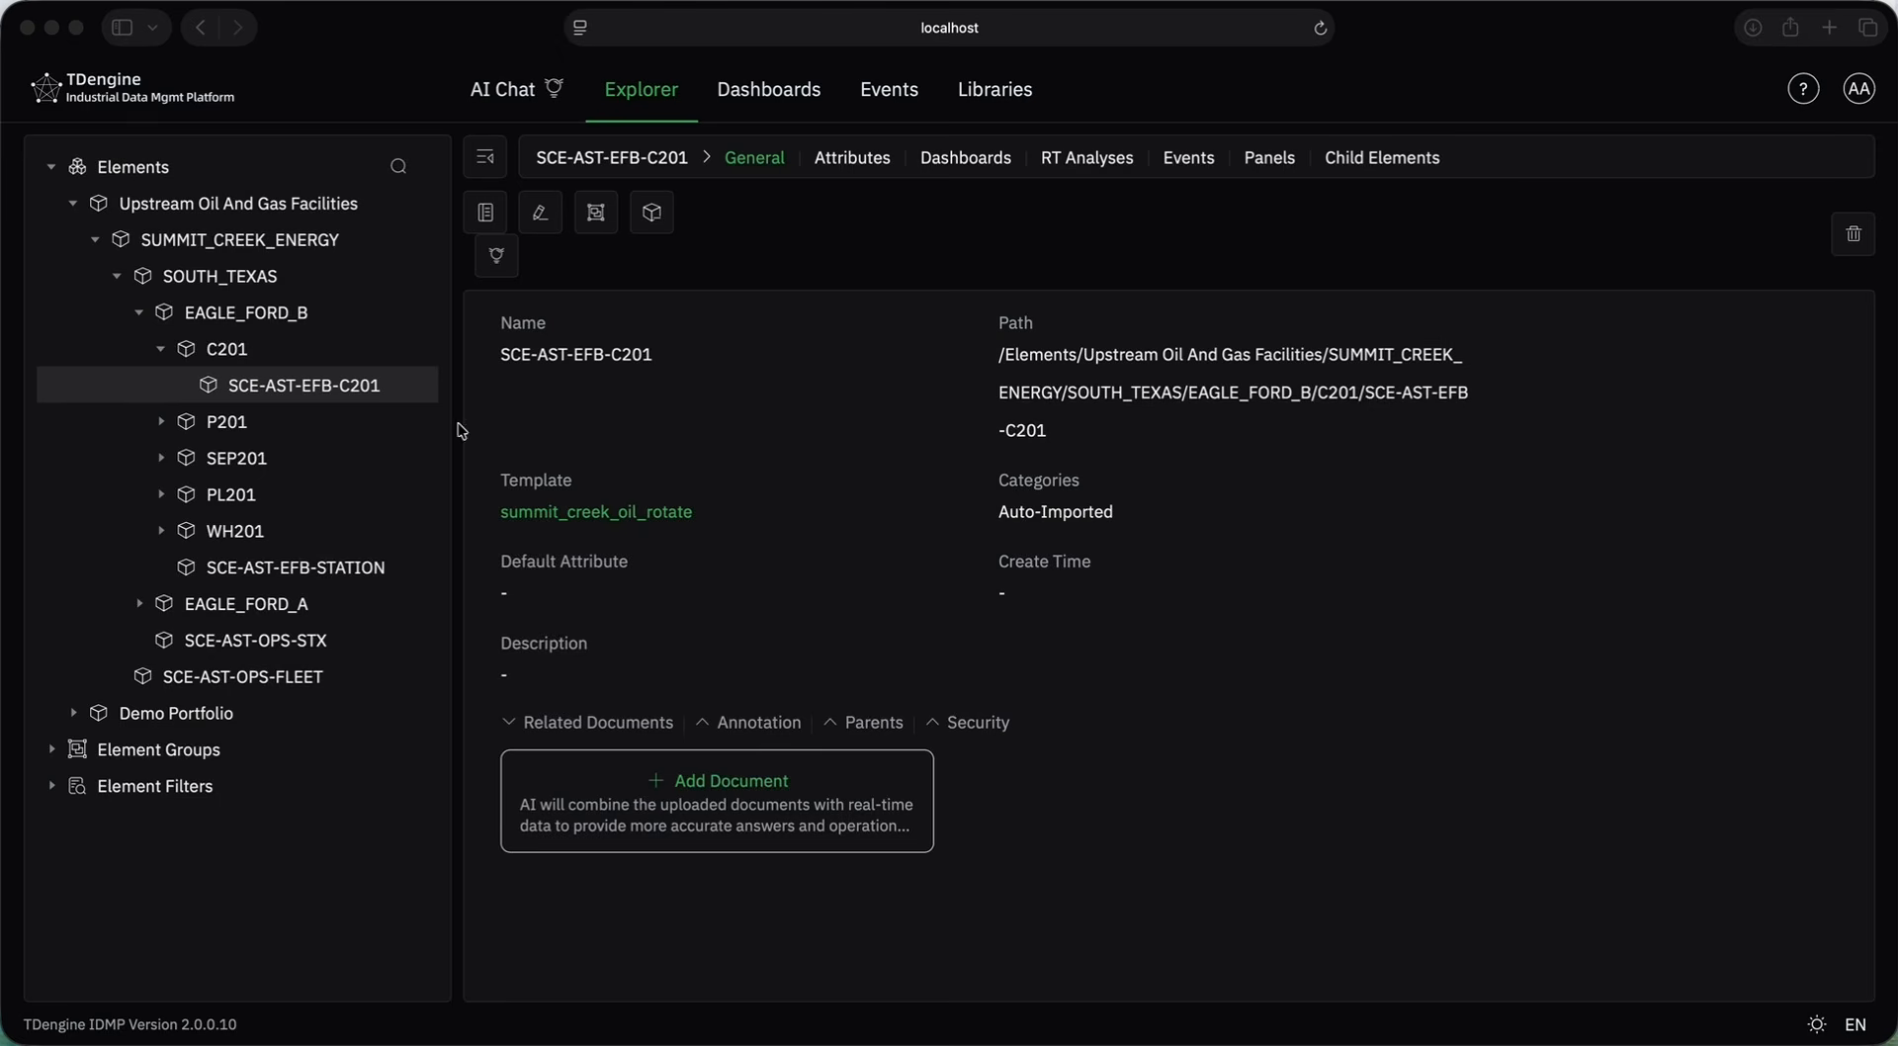
# Collapse and expand the element tree to examine the hierarchies under Upstream Oil And Gas Facilities and Demo Portfolio.
pyautogui.click(56, 176)
pyautogui.click(55, 176)
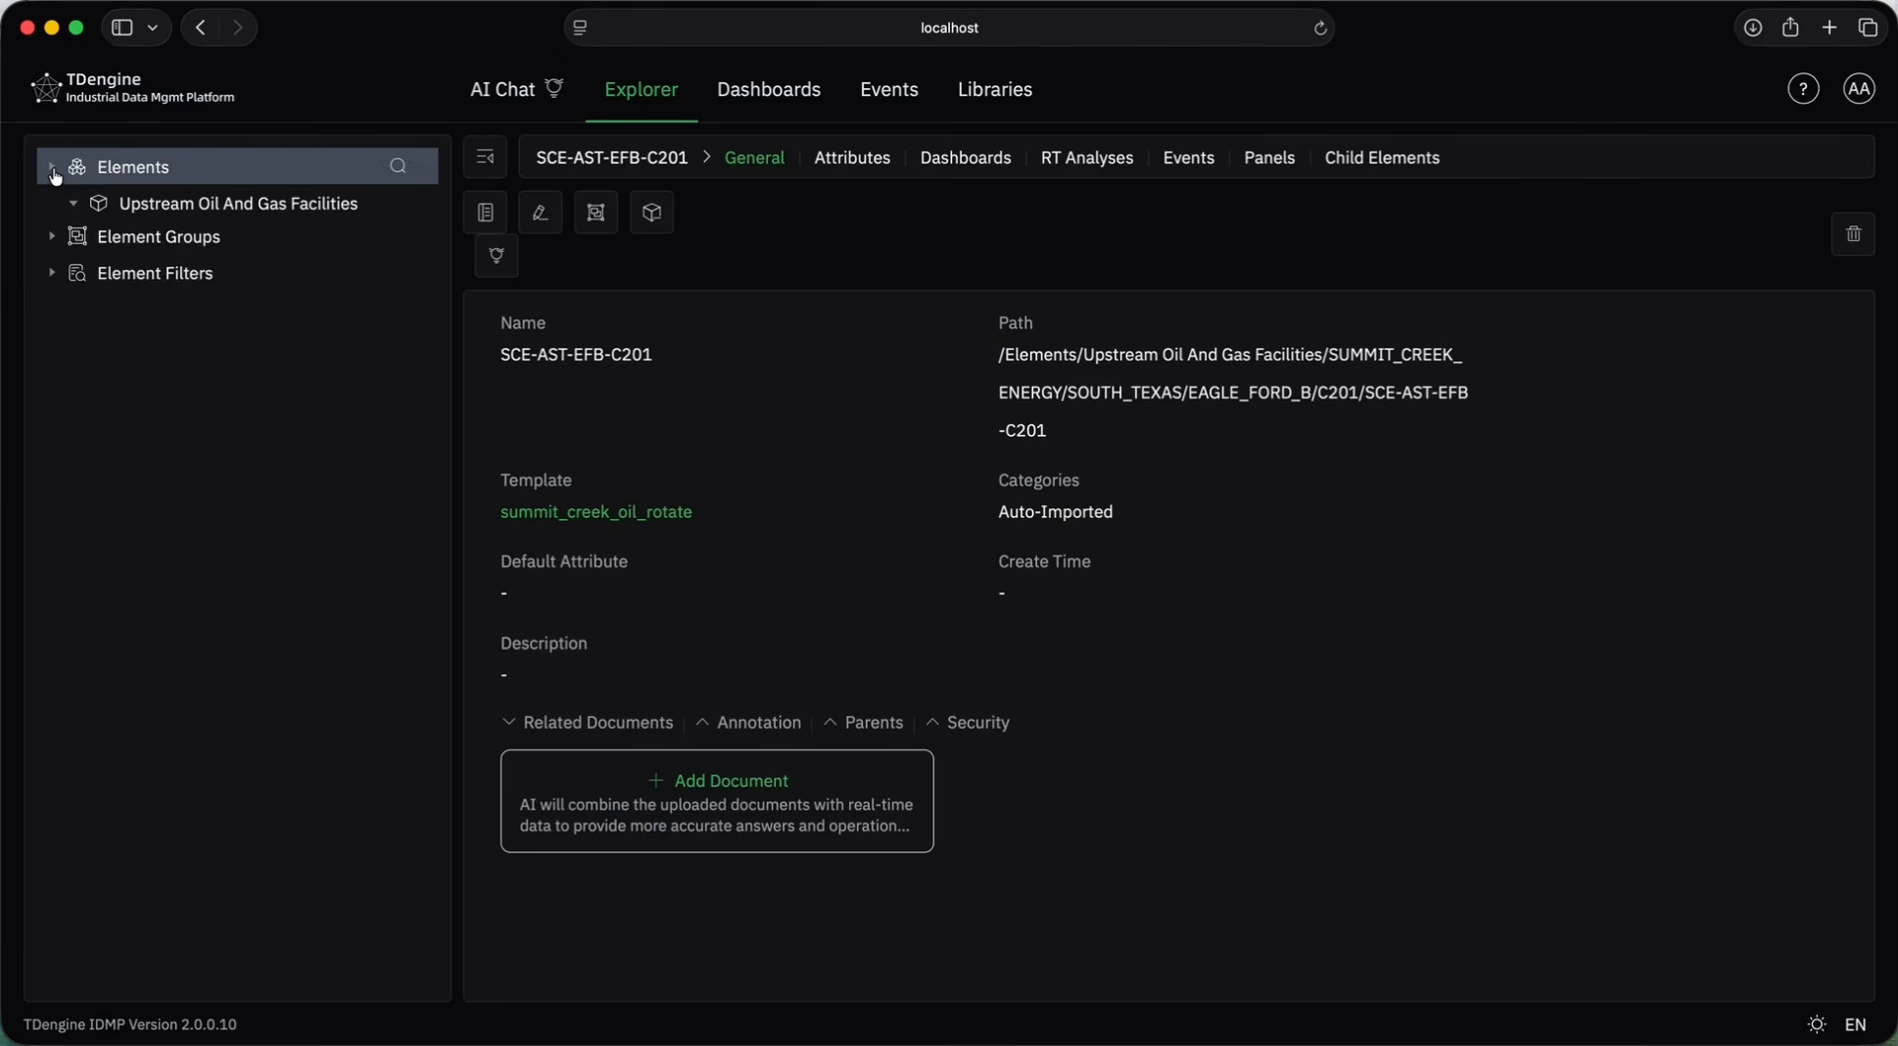
pyautogui.click(55, 176)
pyautogui.click(74, 205)
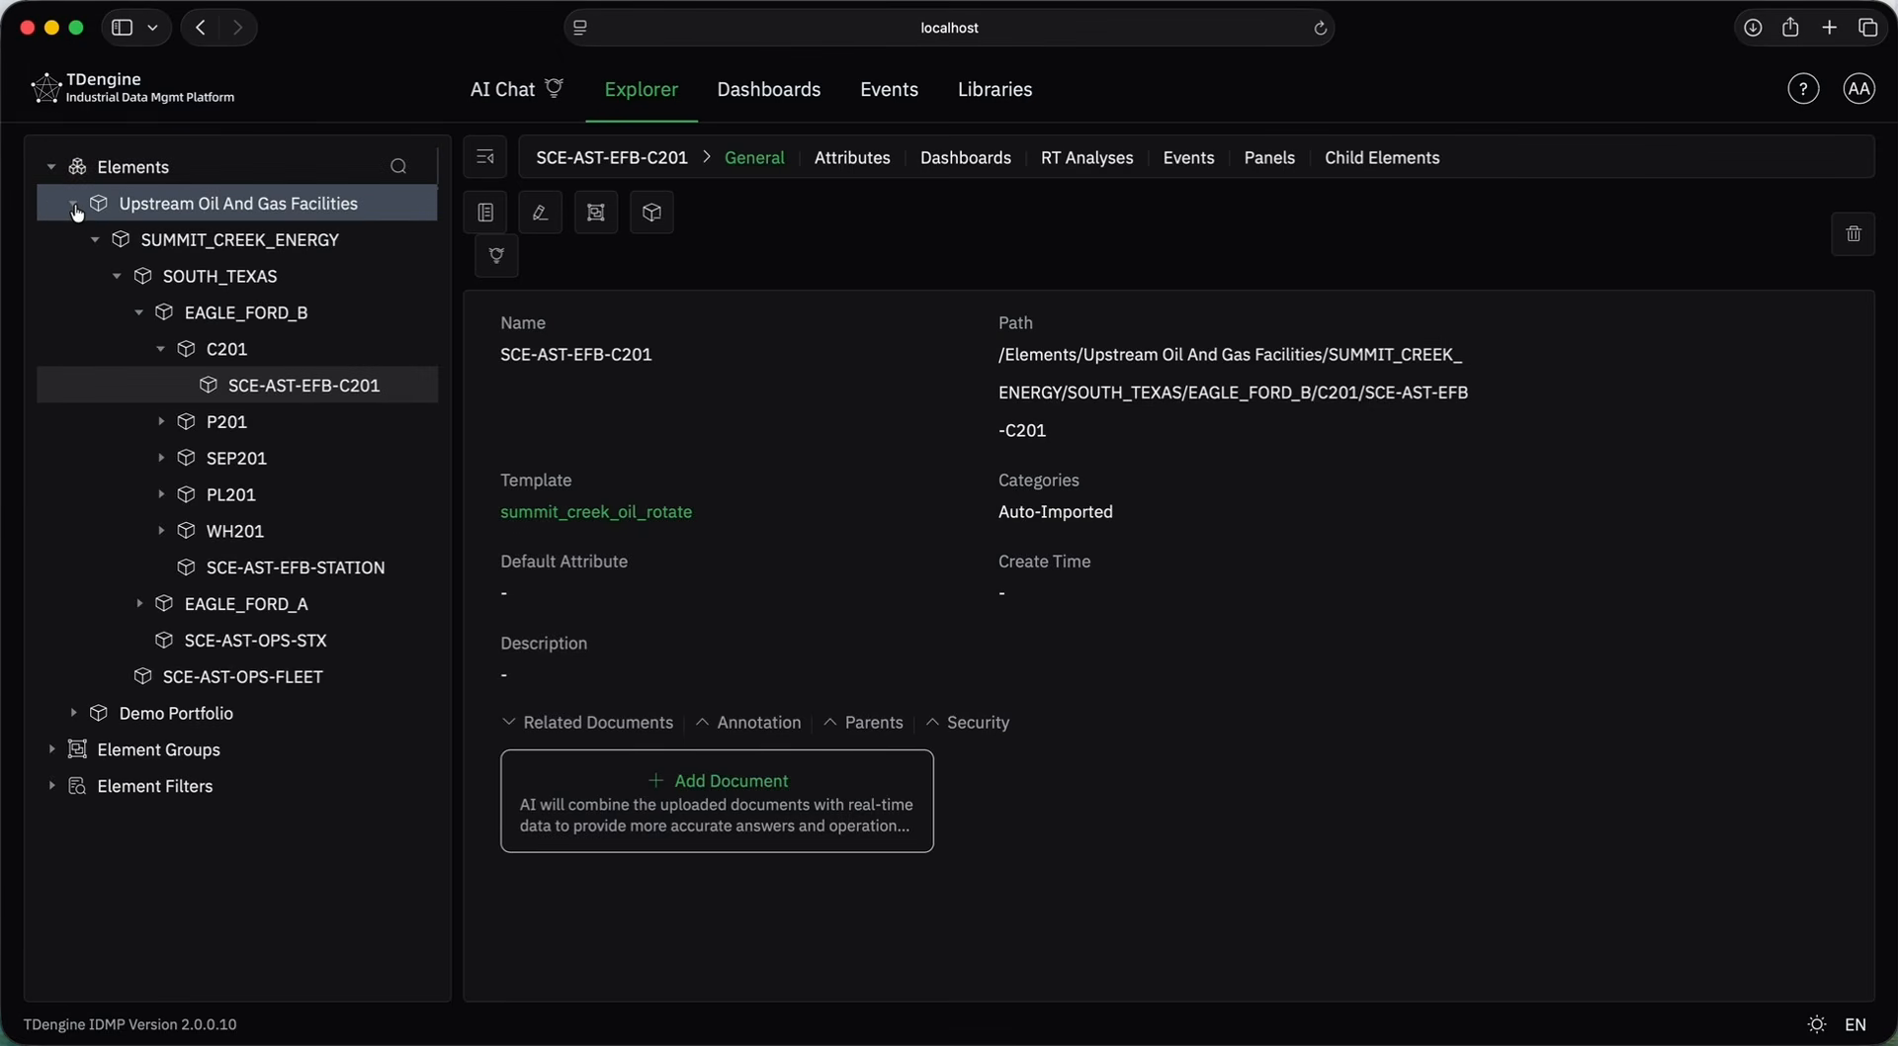
pyautogui.click(75, 205)
pyautogui.click(76, 207)
pyautogui.click(75, 239)
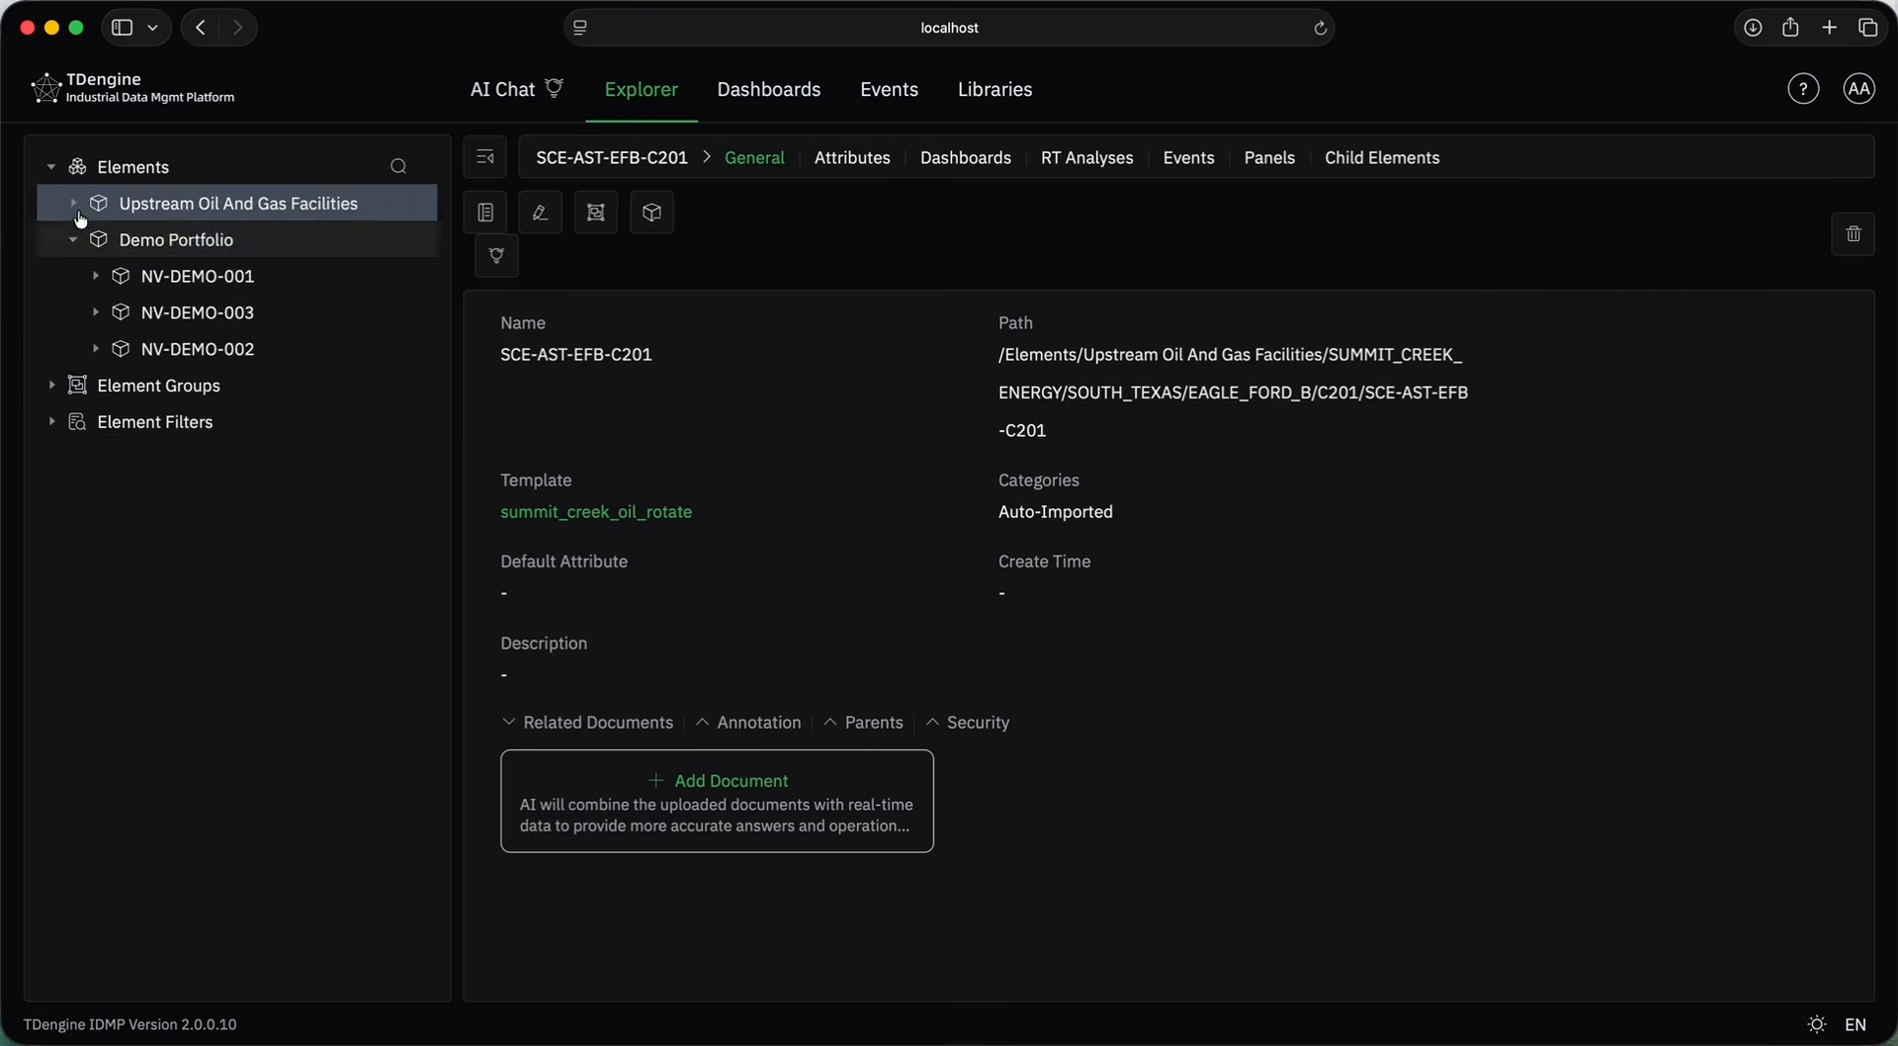
pyautogui.click(76, 208)
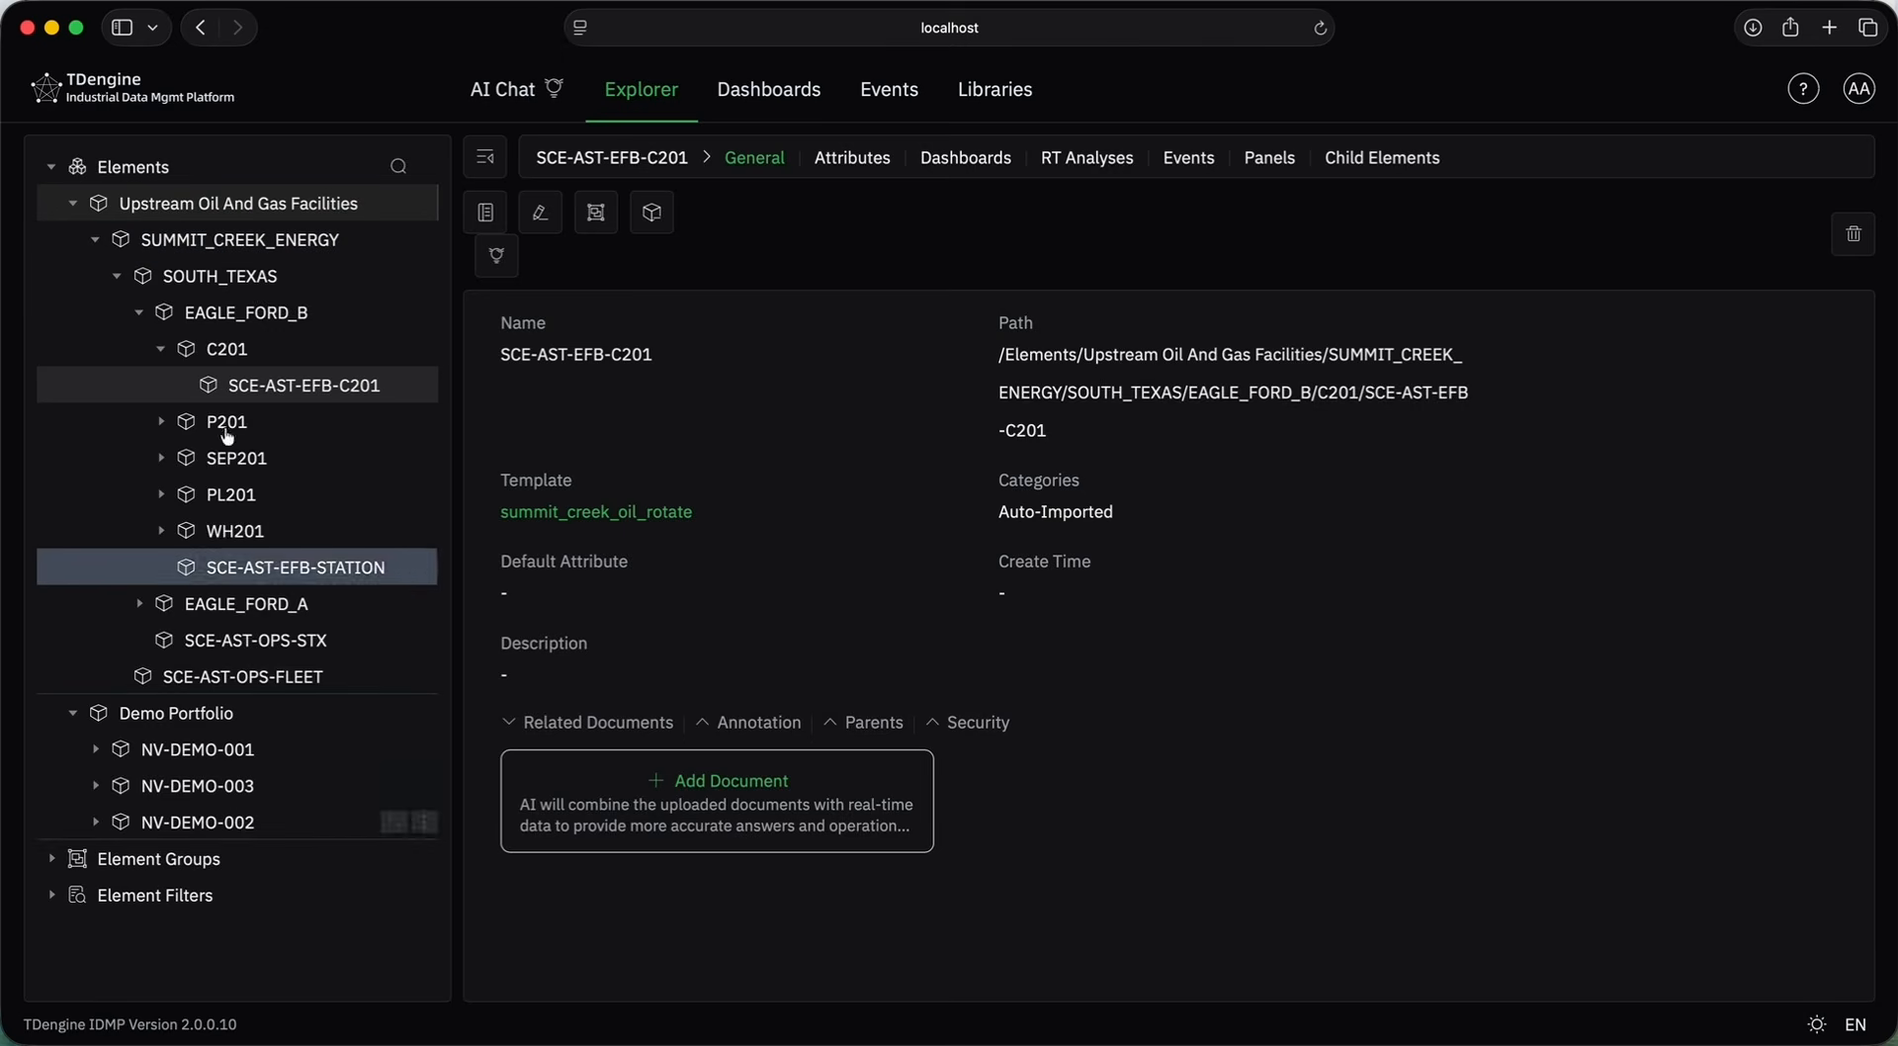
pyautogui.click(72, 714)
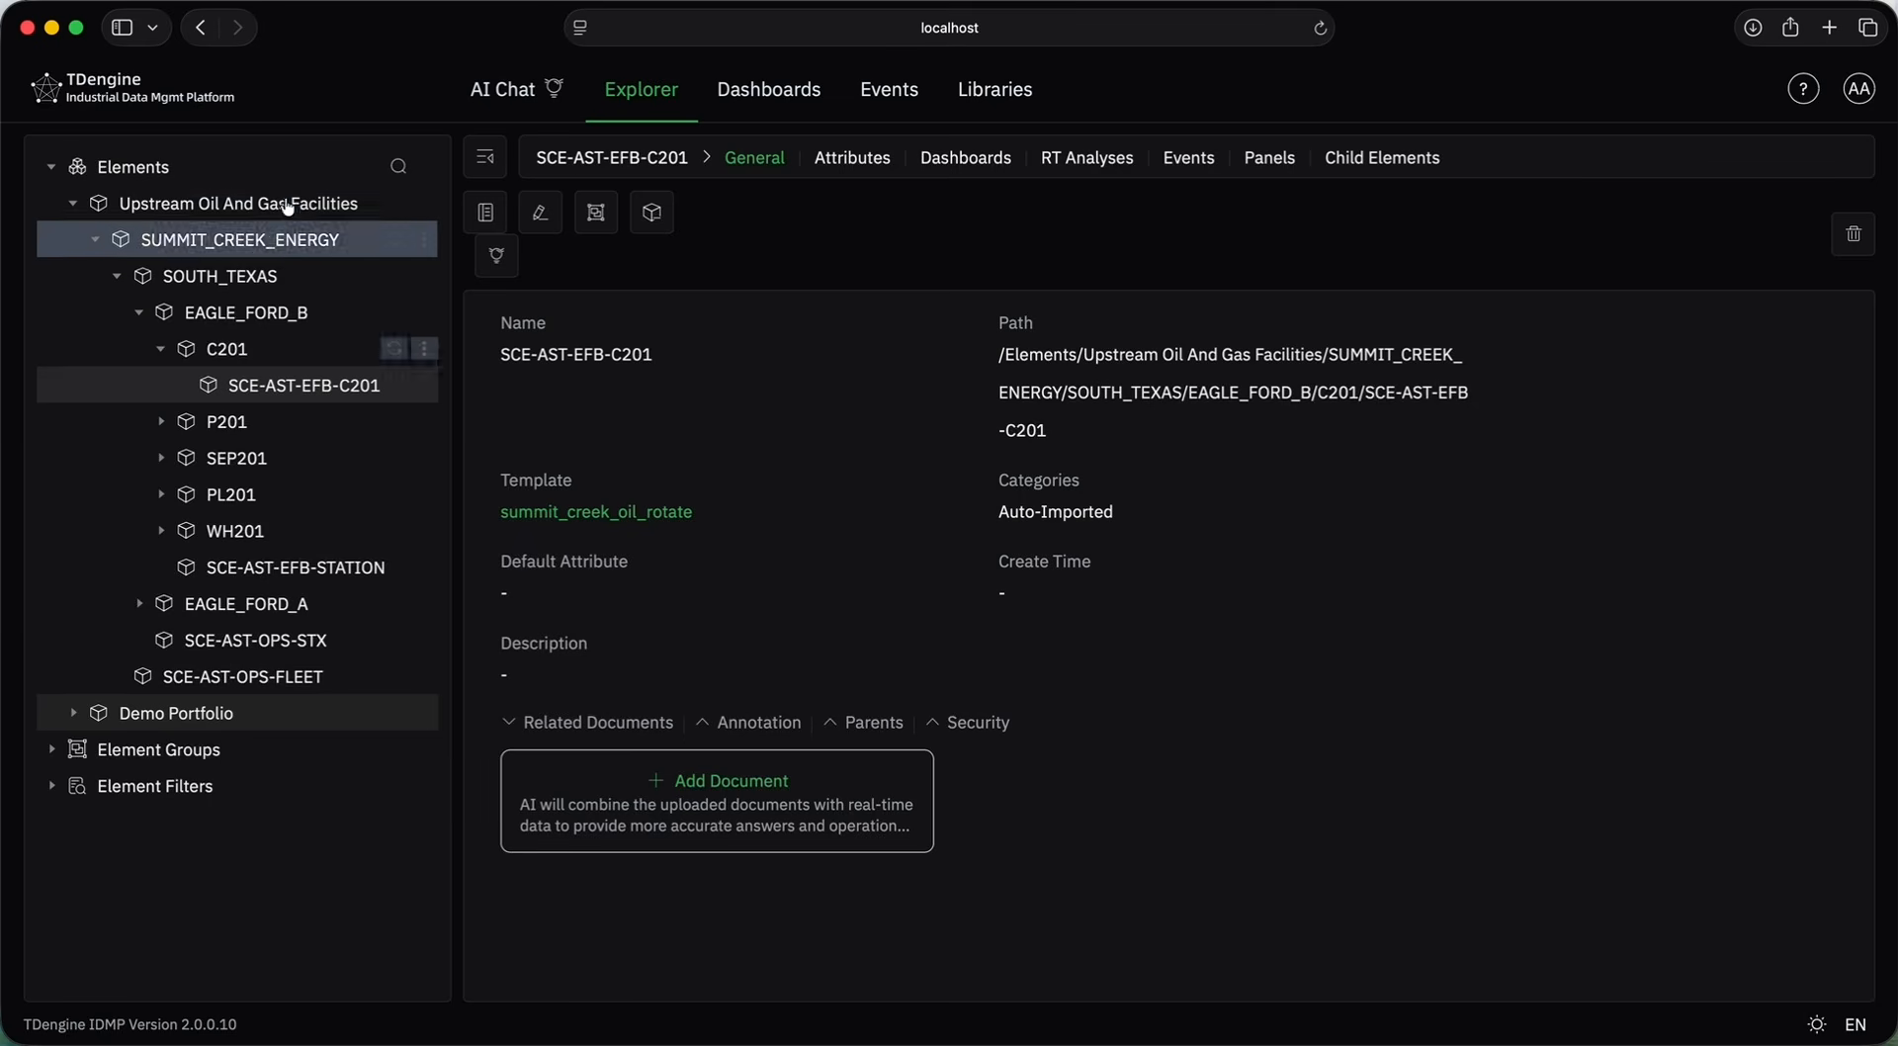
# Select the SCE-AST-EFB-C201 element under C201 and narrow the element tree to widen the details area.
pyautogui.click(263, 349)
pyautogui.click(254, 383)
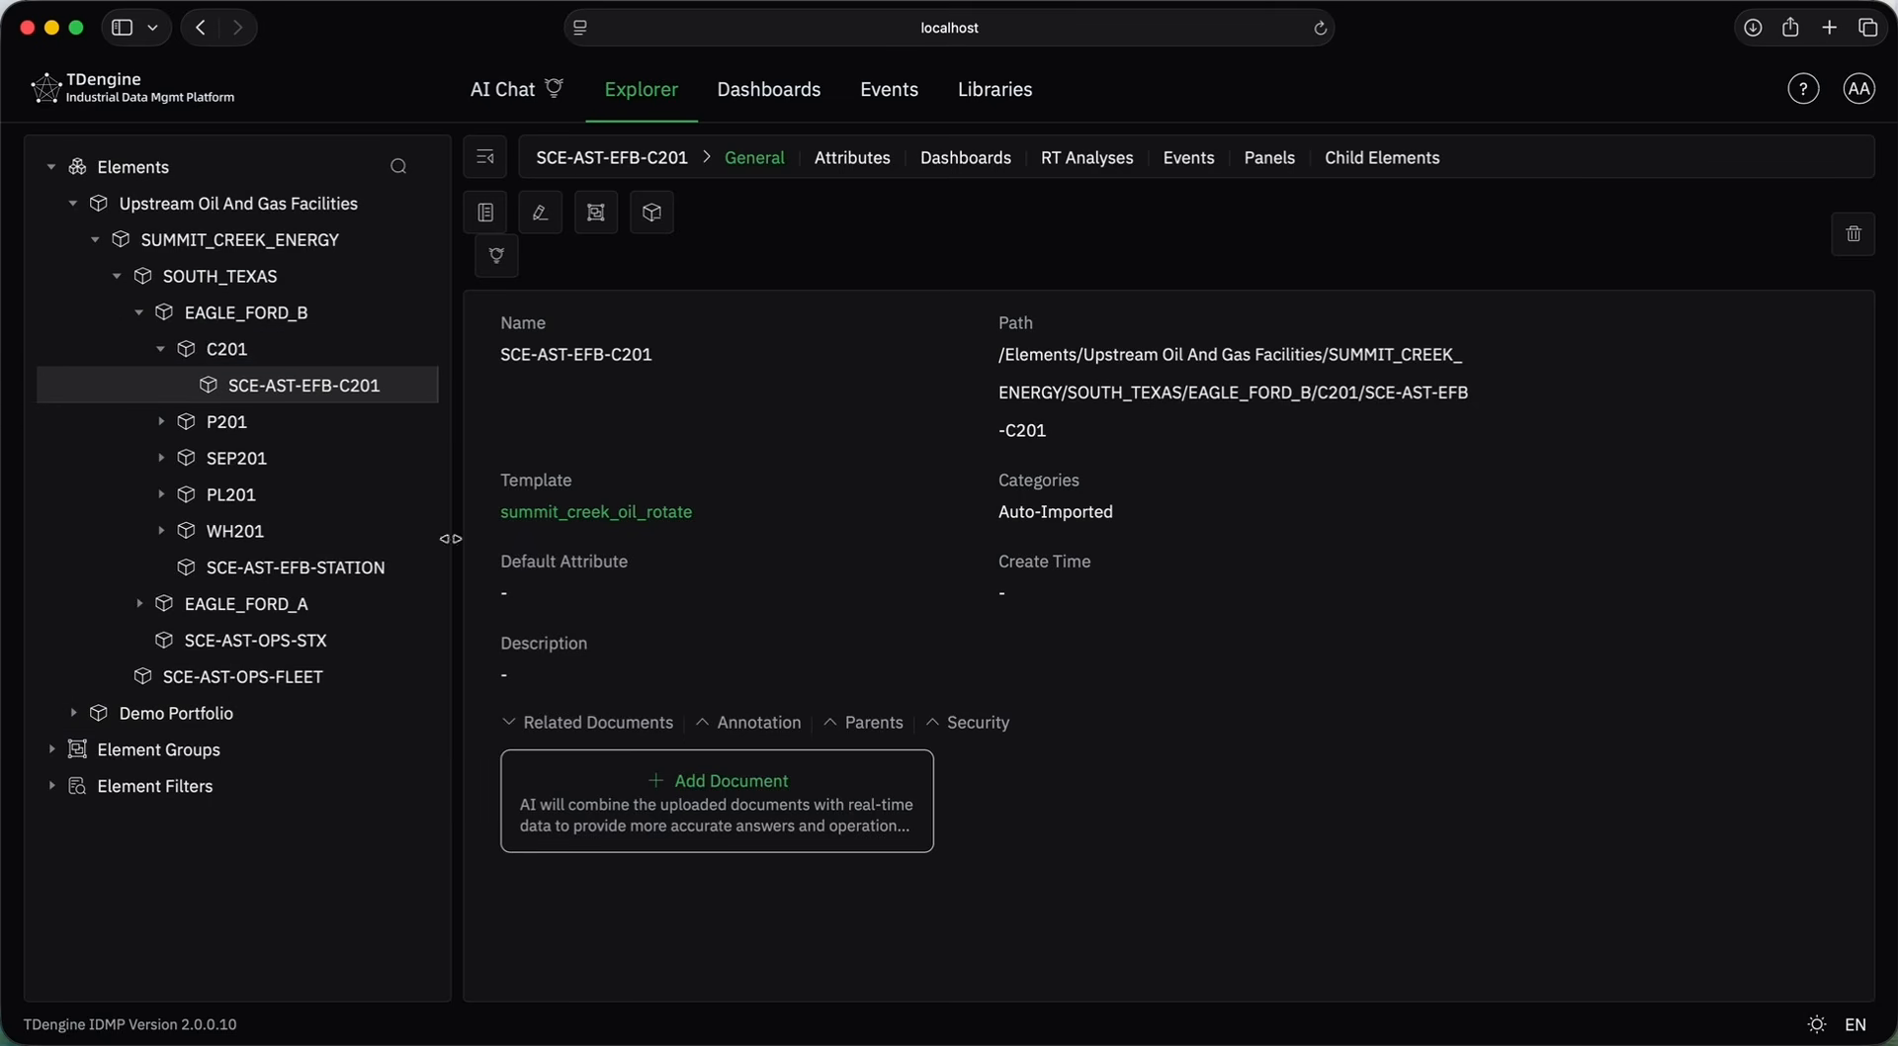
pyautogui.moveTo(450, 538); pyautogui.dragTo(381, 572)
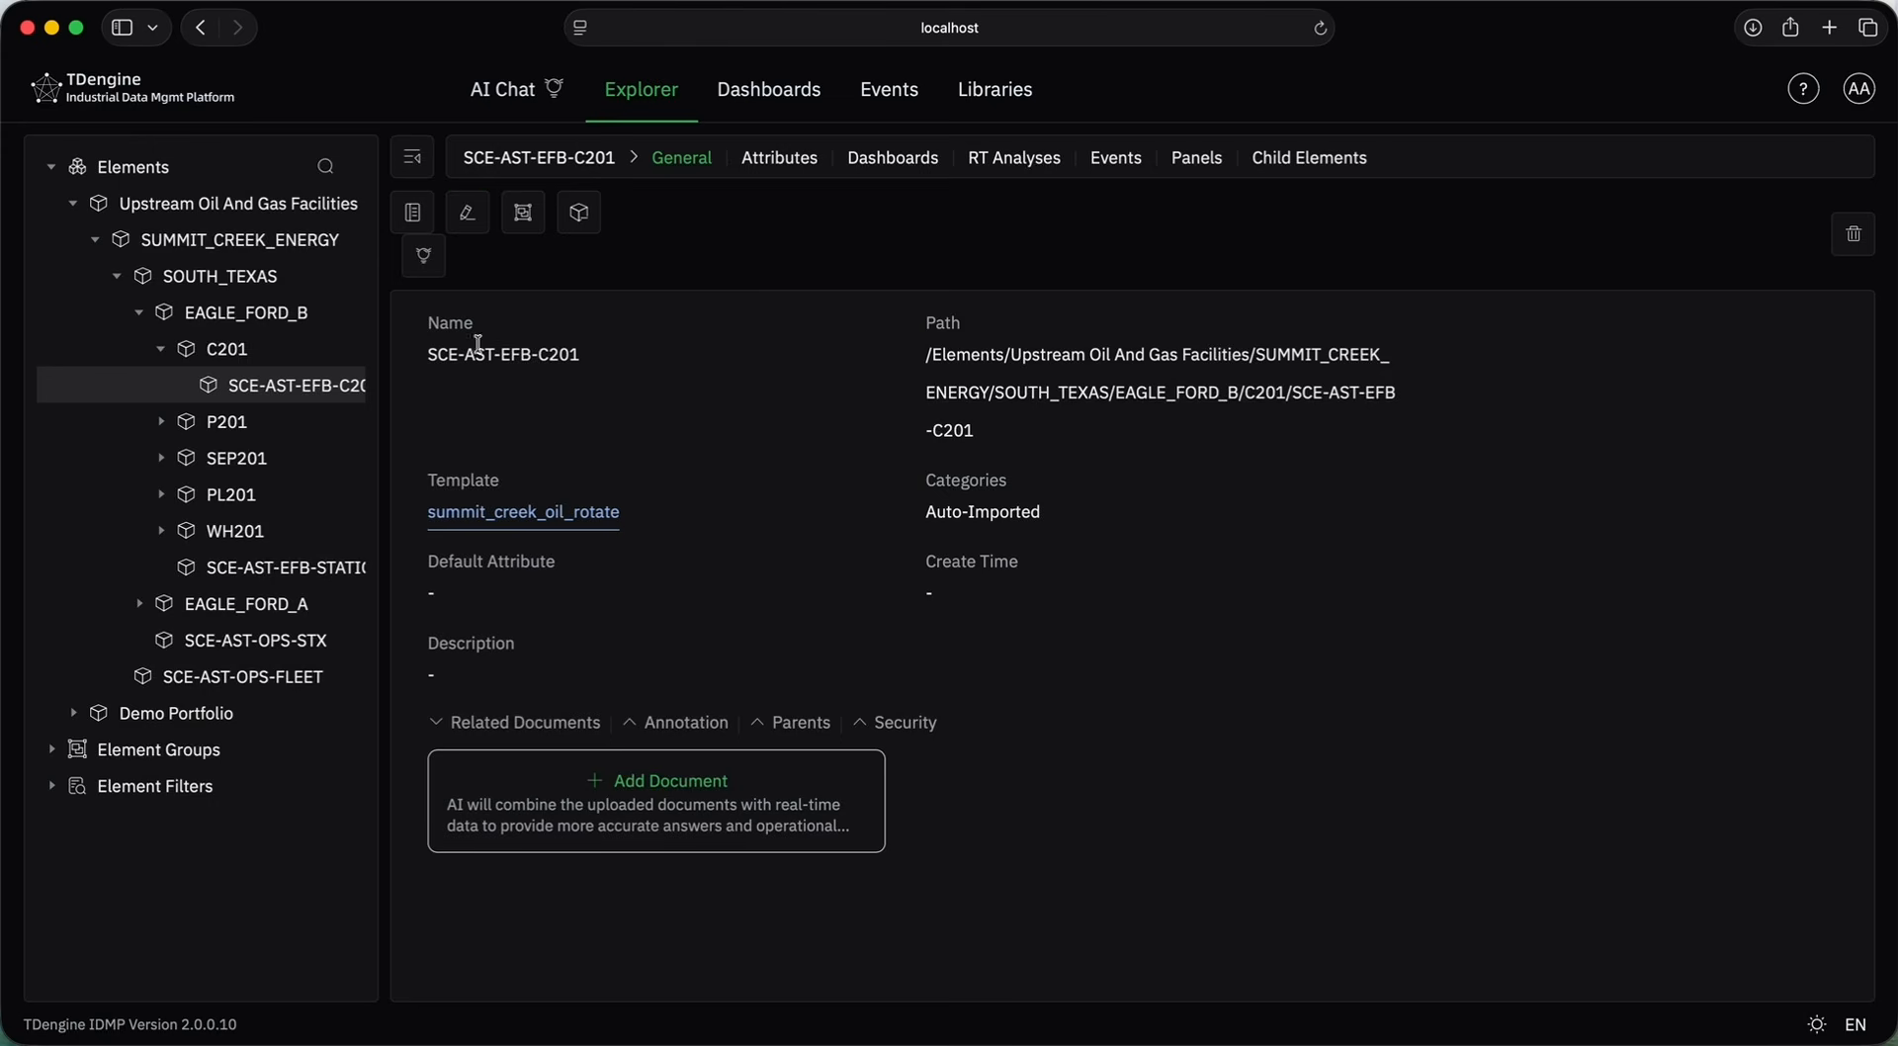
# View the editable general properties of SCE-AST-EFB-C201 and leave the form without saving.
pyautogui.click(468, 214)
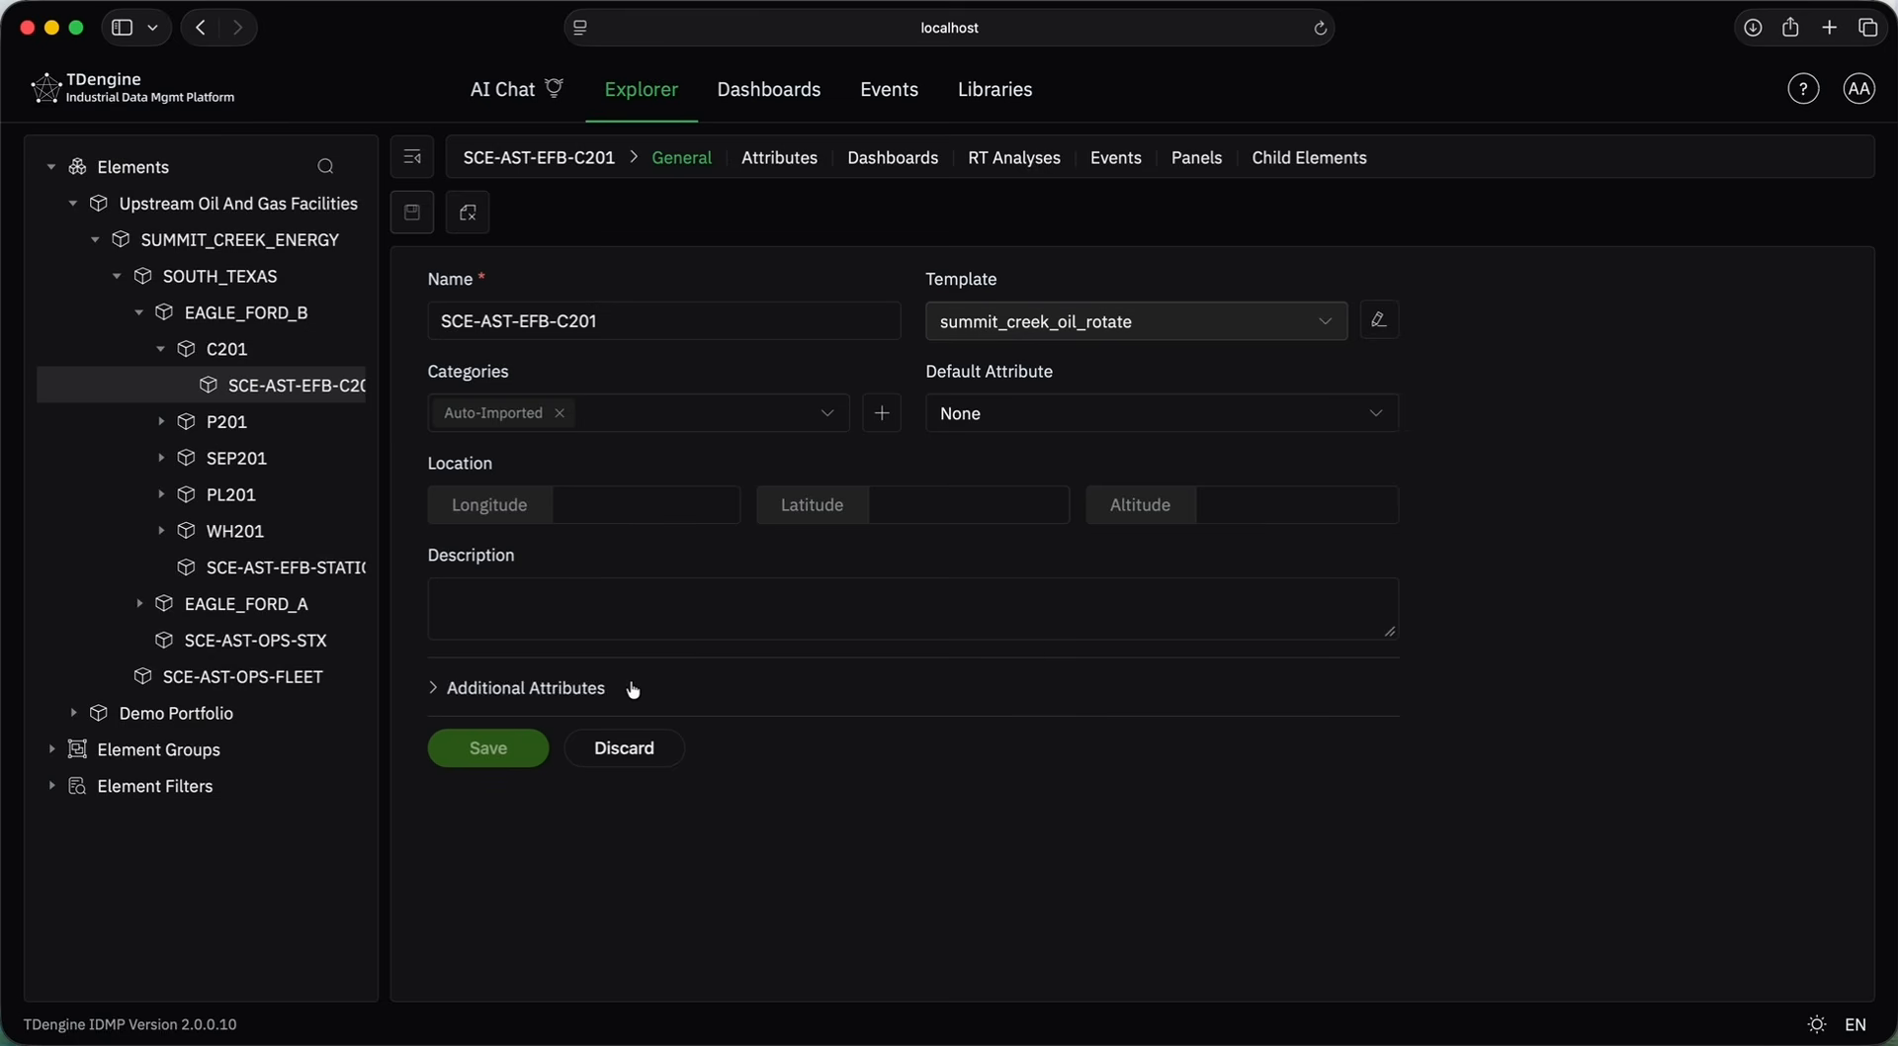
pyautogui.click(532, 709)
pyautogui.click(661, 806)
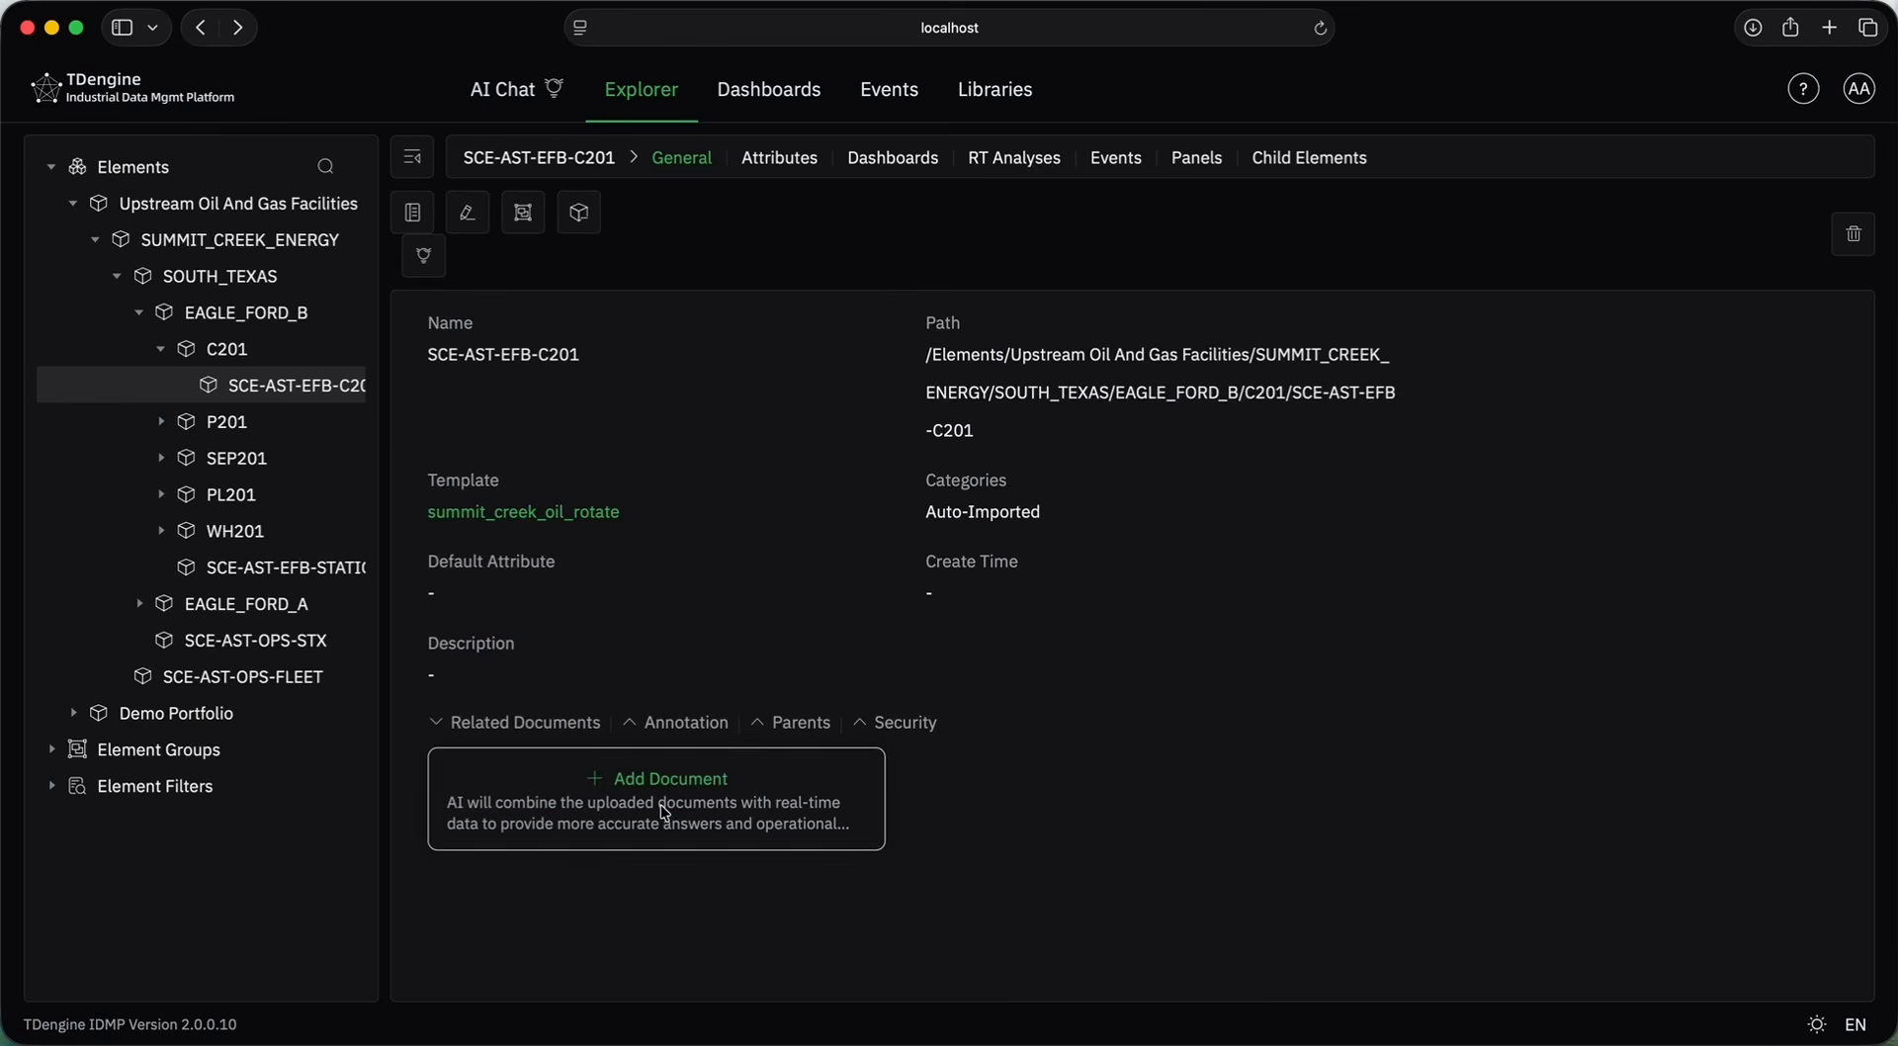
# Examine the name, path, categories and template in the general information of SCE-AST-EFB-C201.
pyautogui.moveTo(592, 358); pyautogui.dragTo(412, 348)
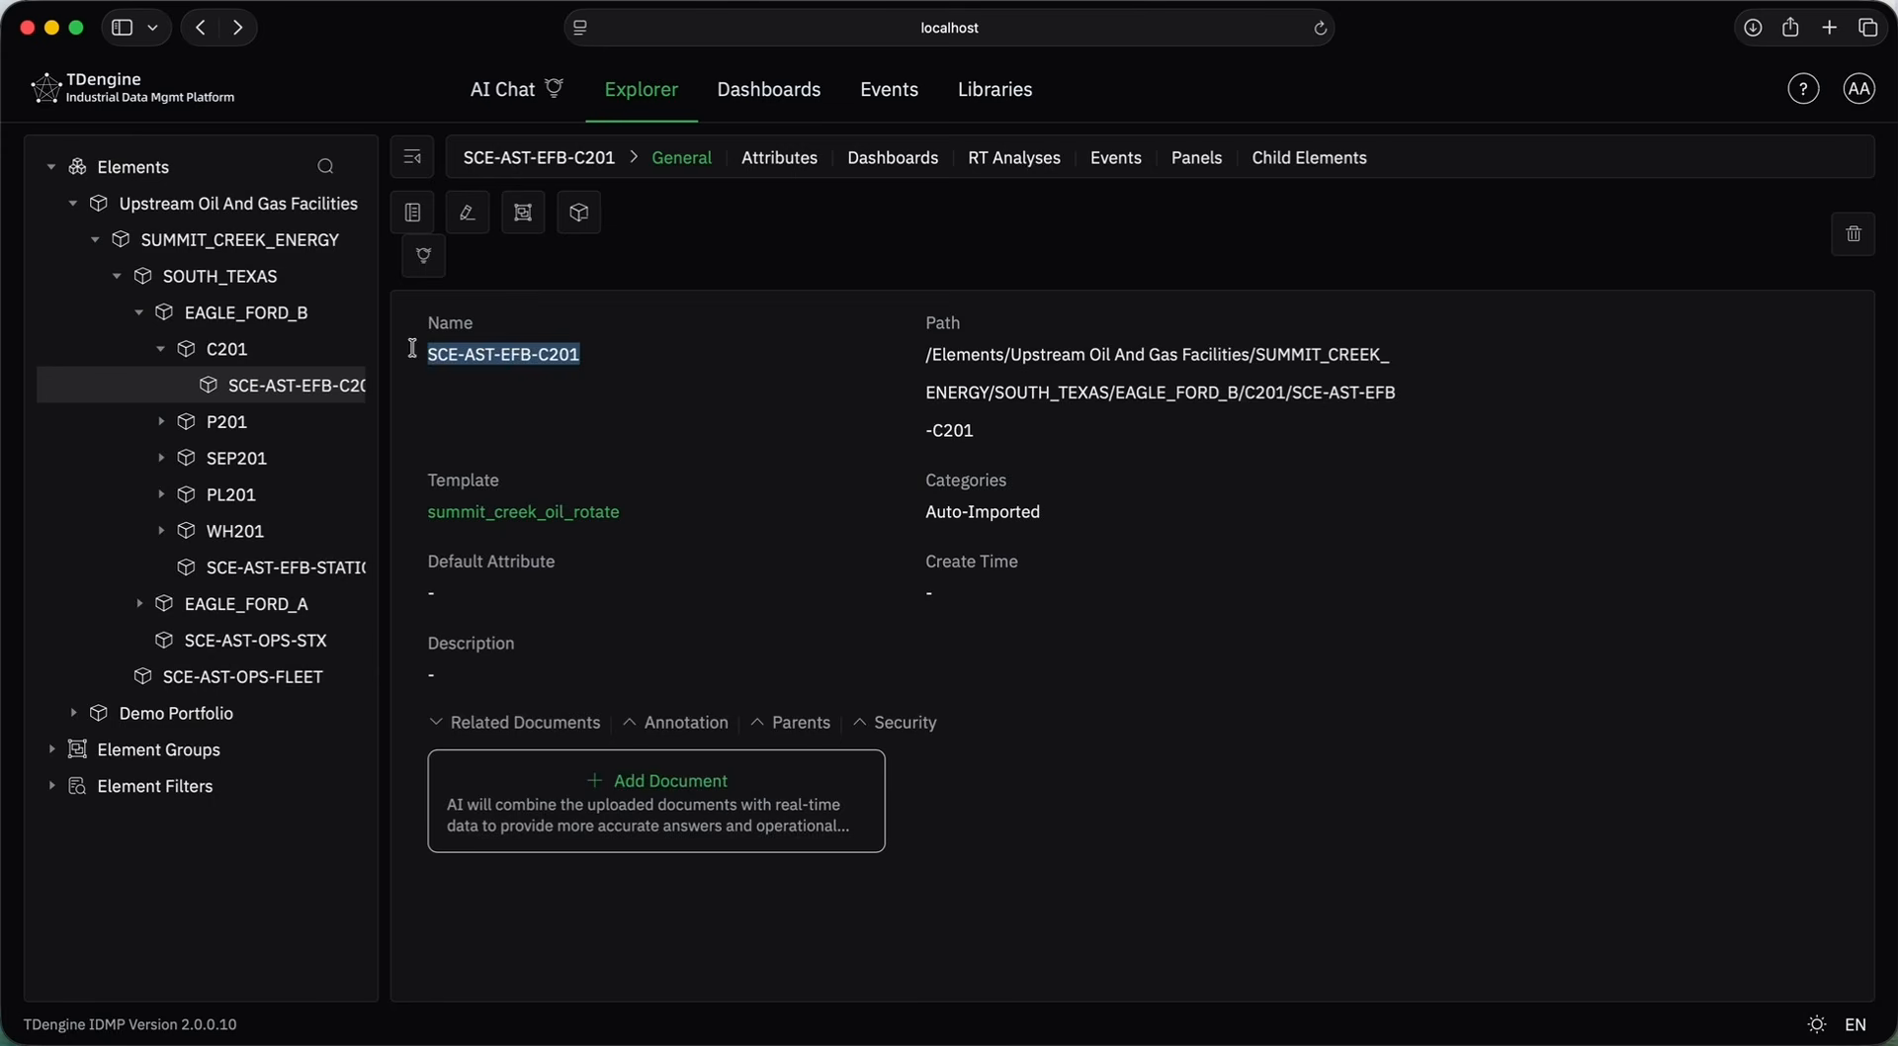
pyautogui.click(995, 359)
pyautogui.moveTo(1044, 442); pyautogui.dragTo(908, 356)
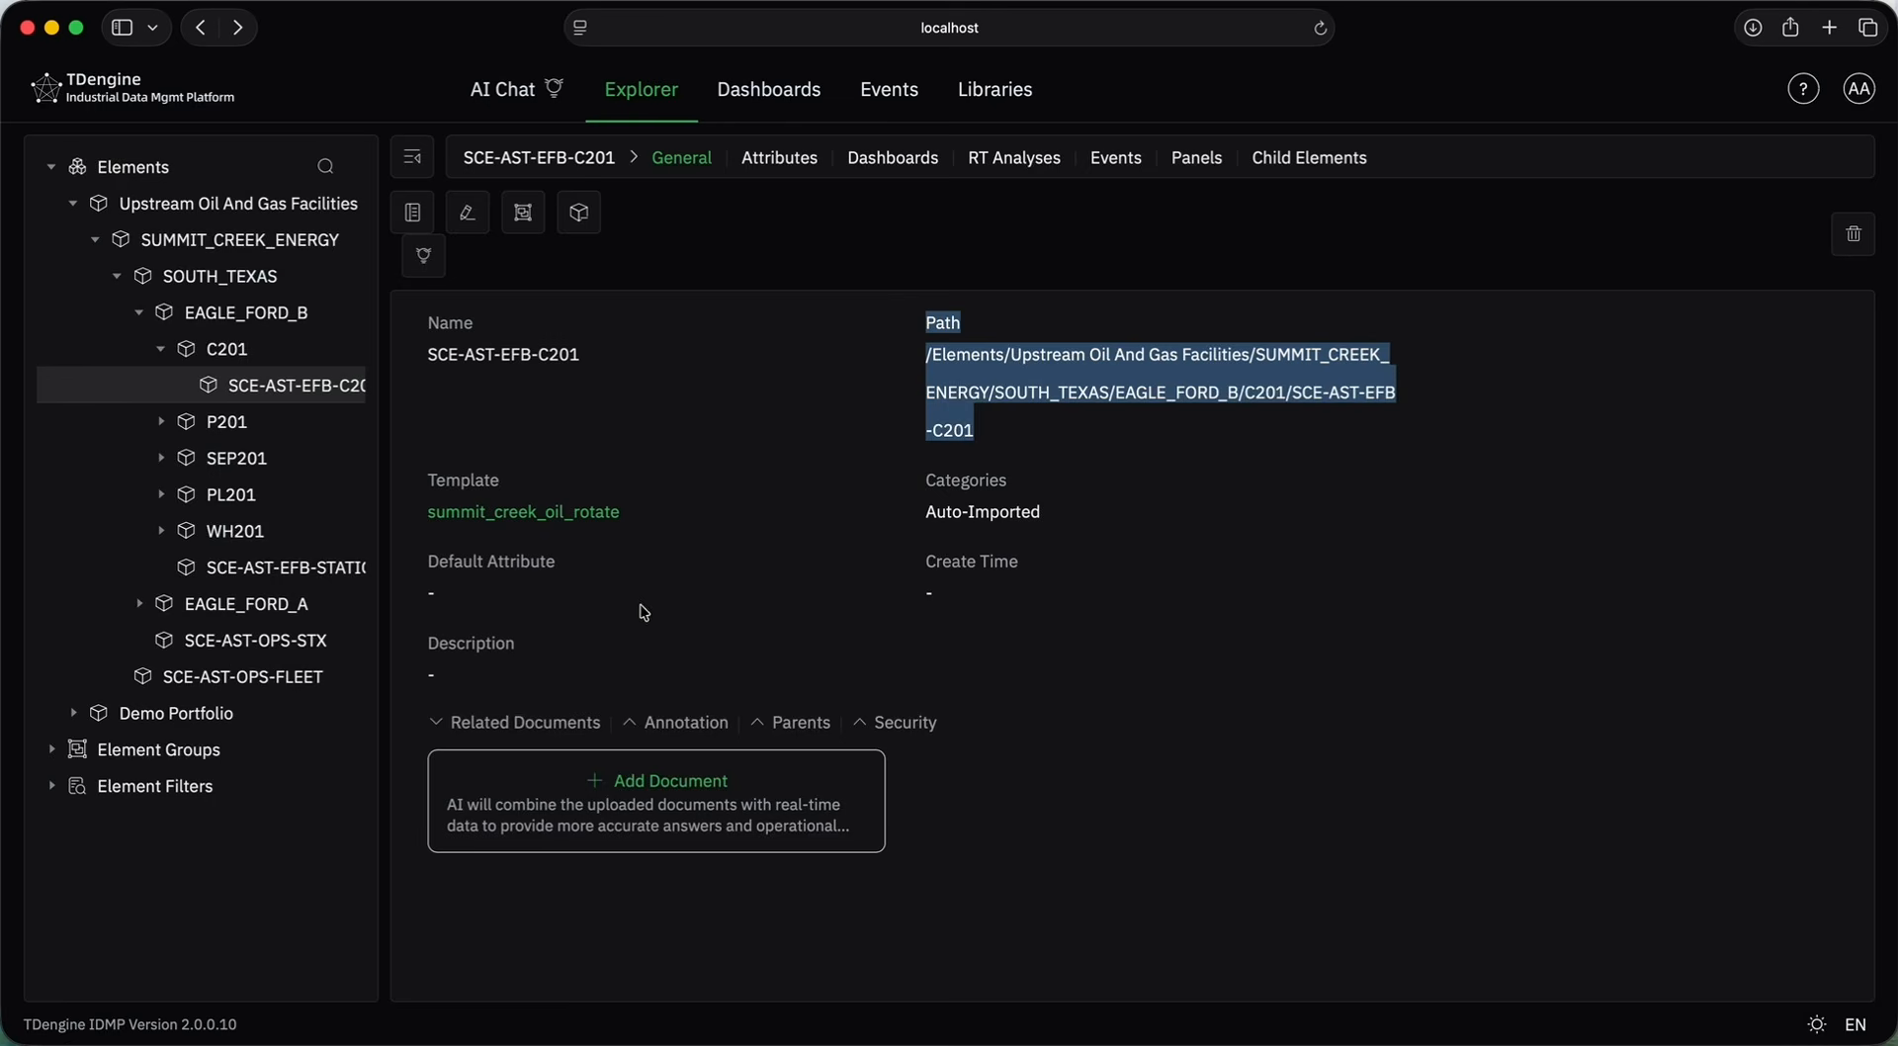
pyautogui.moveTo(918, 484); pyautogui.dragTo(1064, 525)
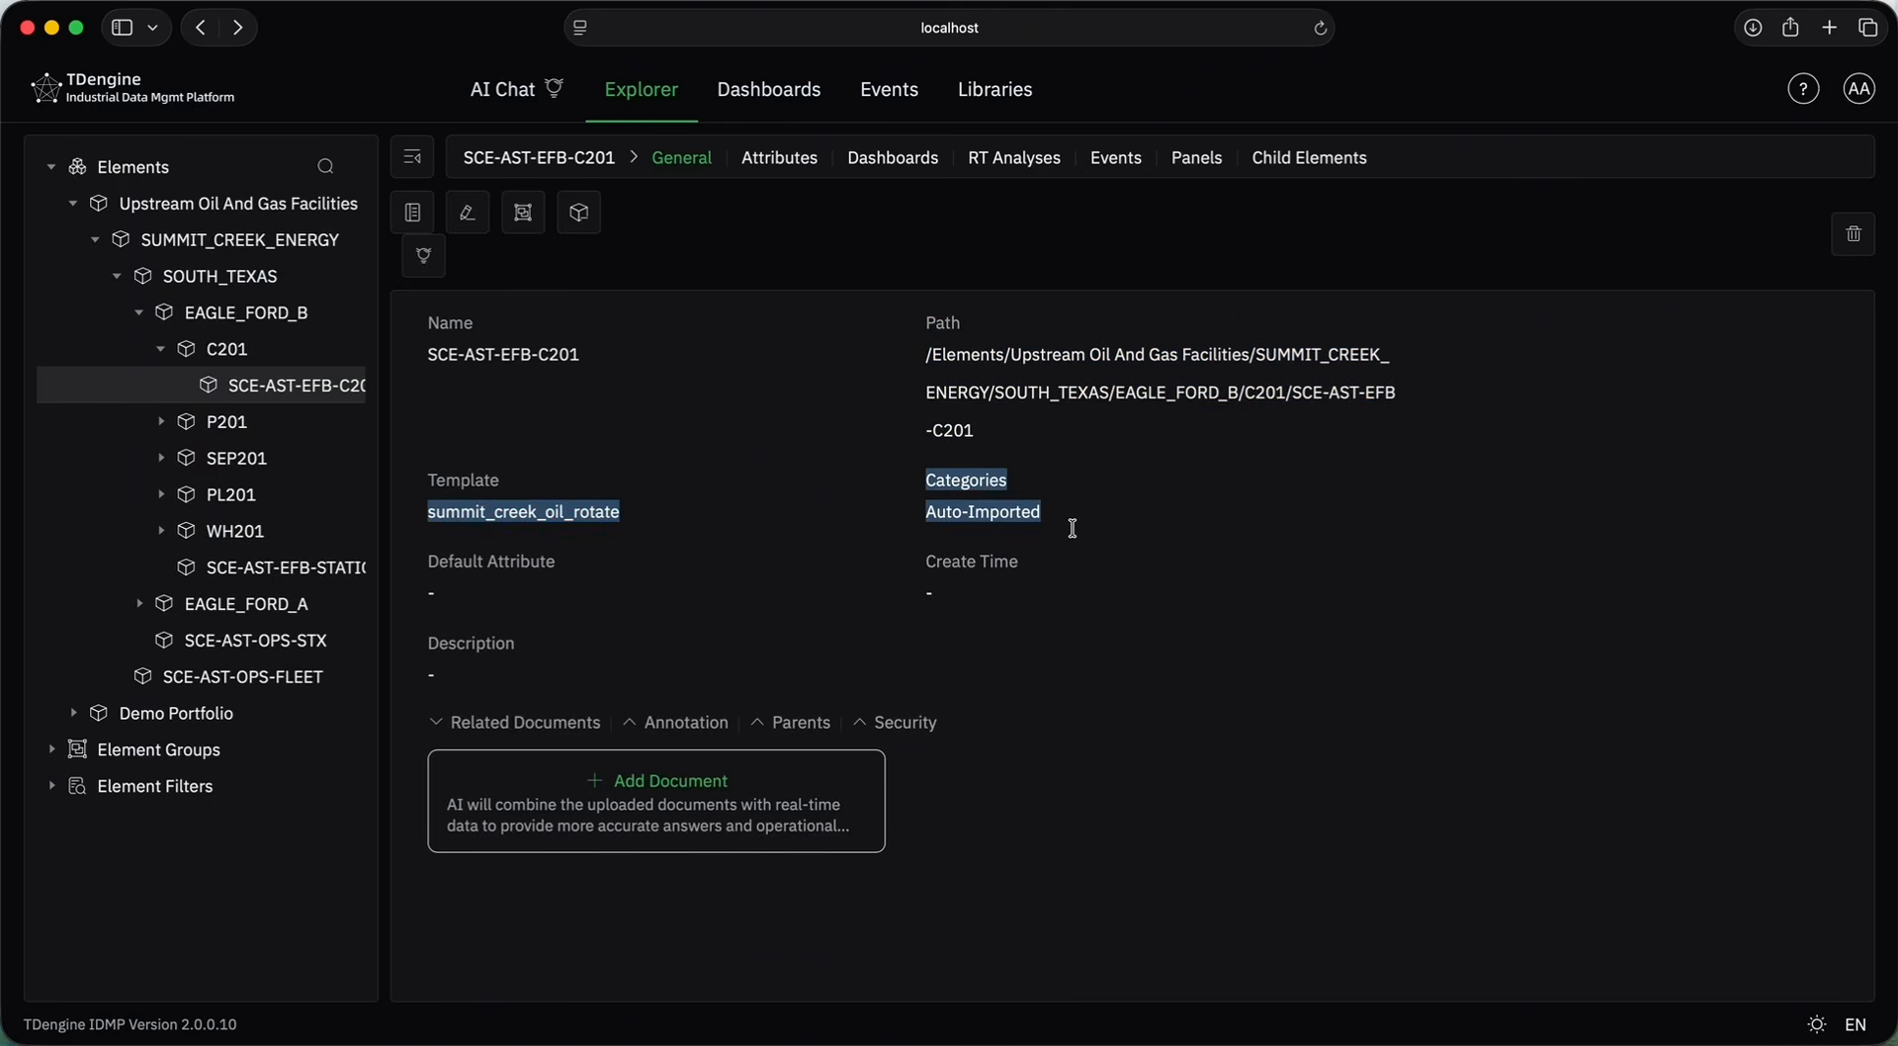
pyautogui.click(1073, 528)
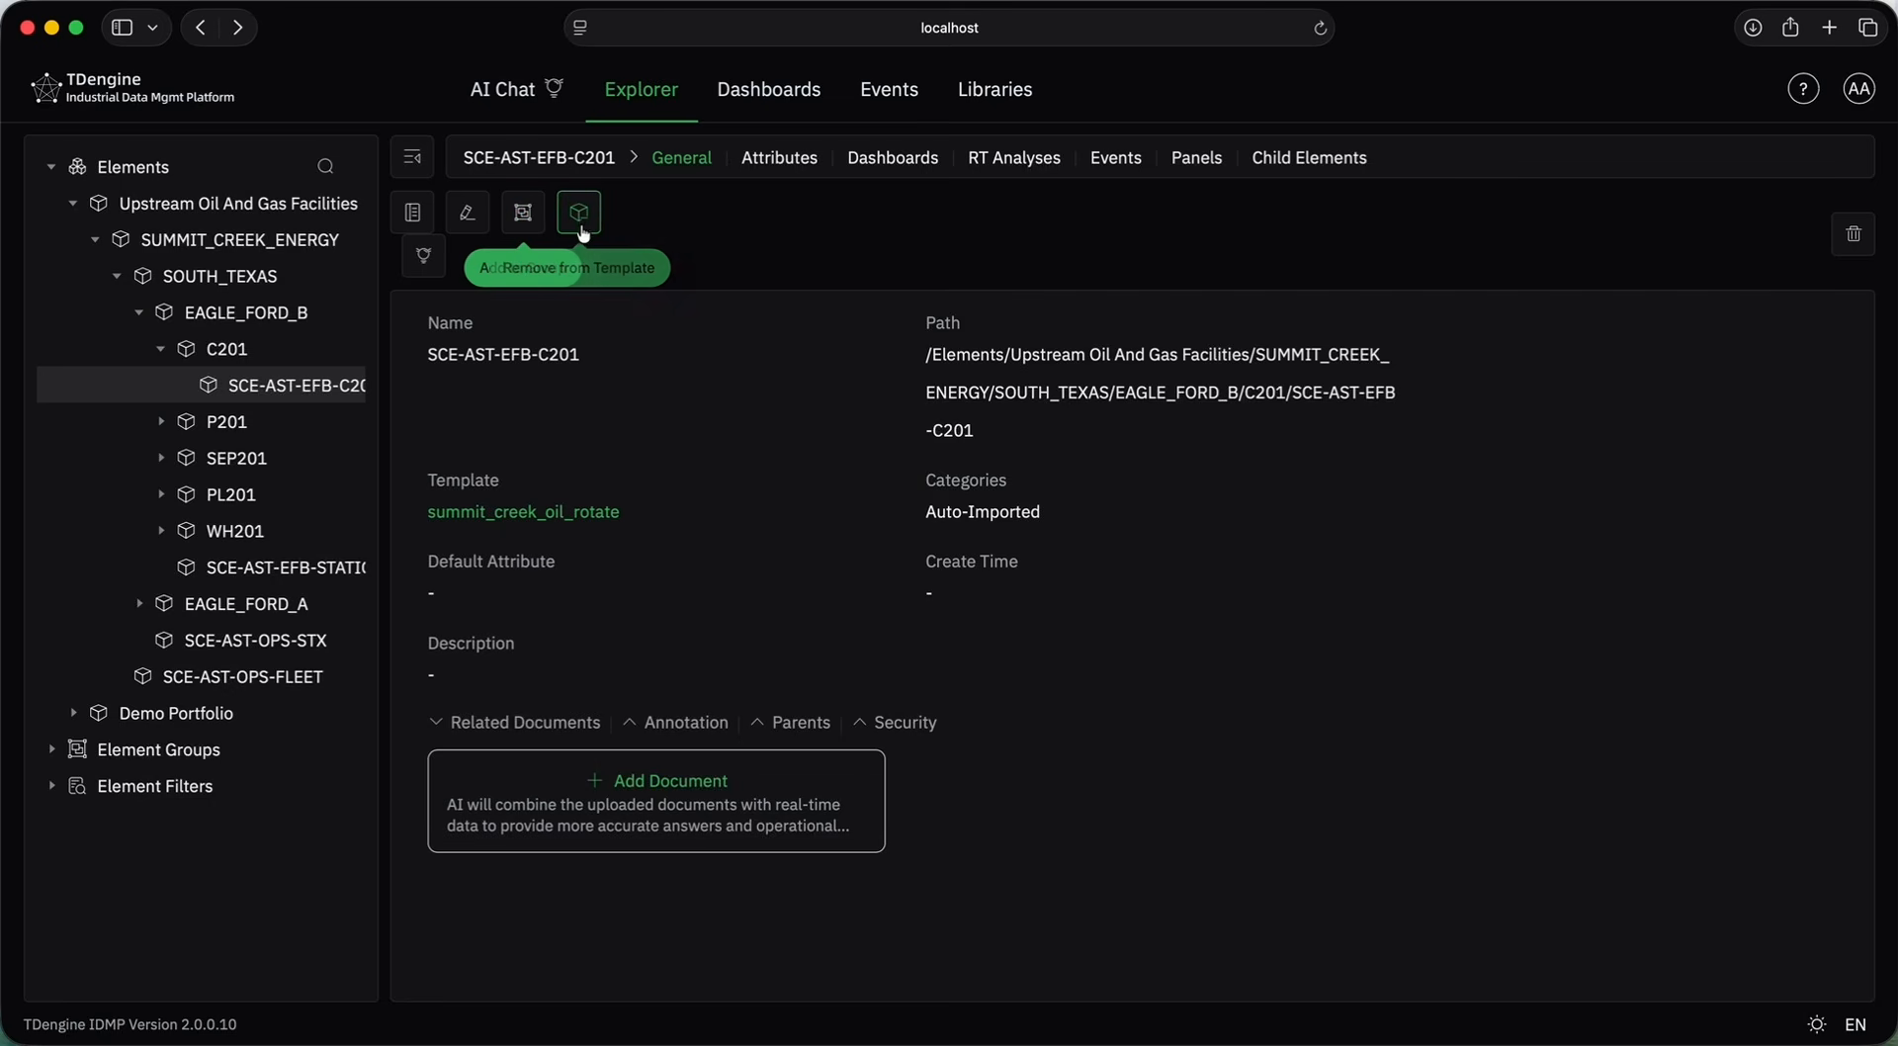
pyautogui.moveTo(734, 524); pyautogui.dragTo(393, 483)
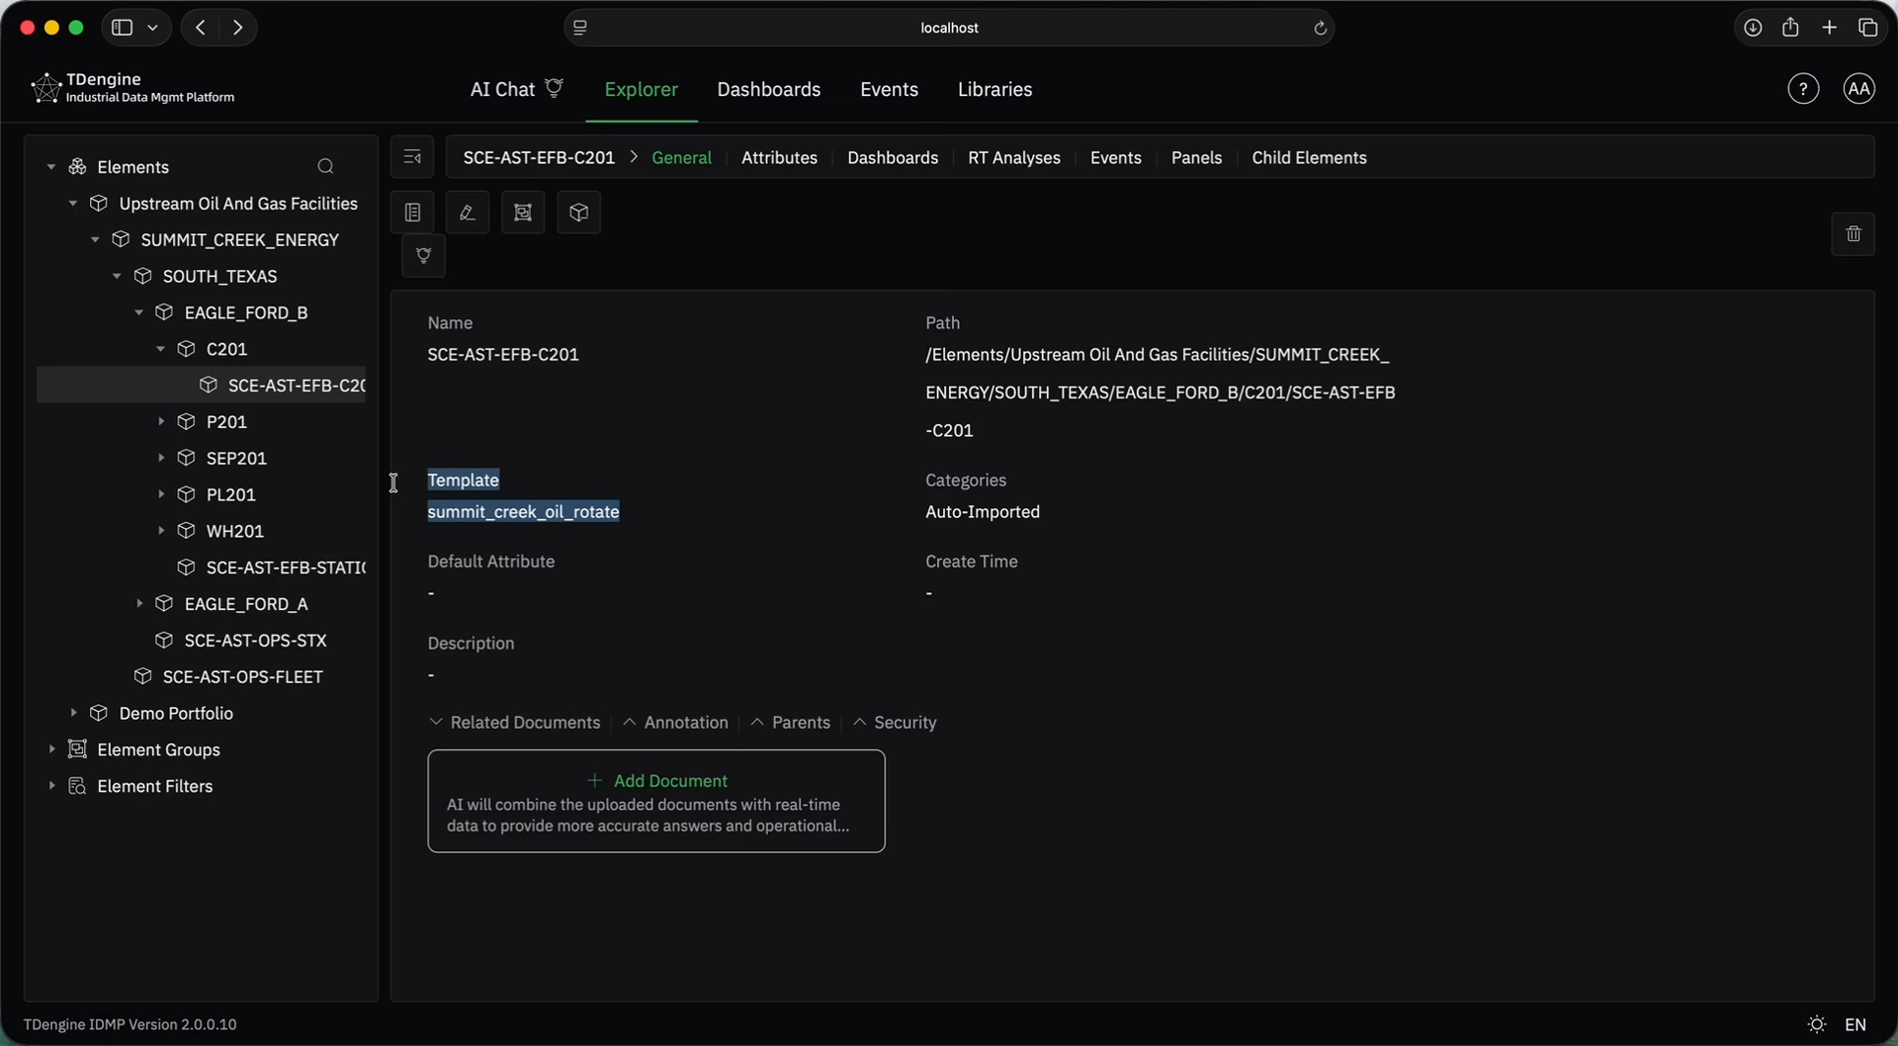
pyautogui.click(688, 560)
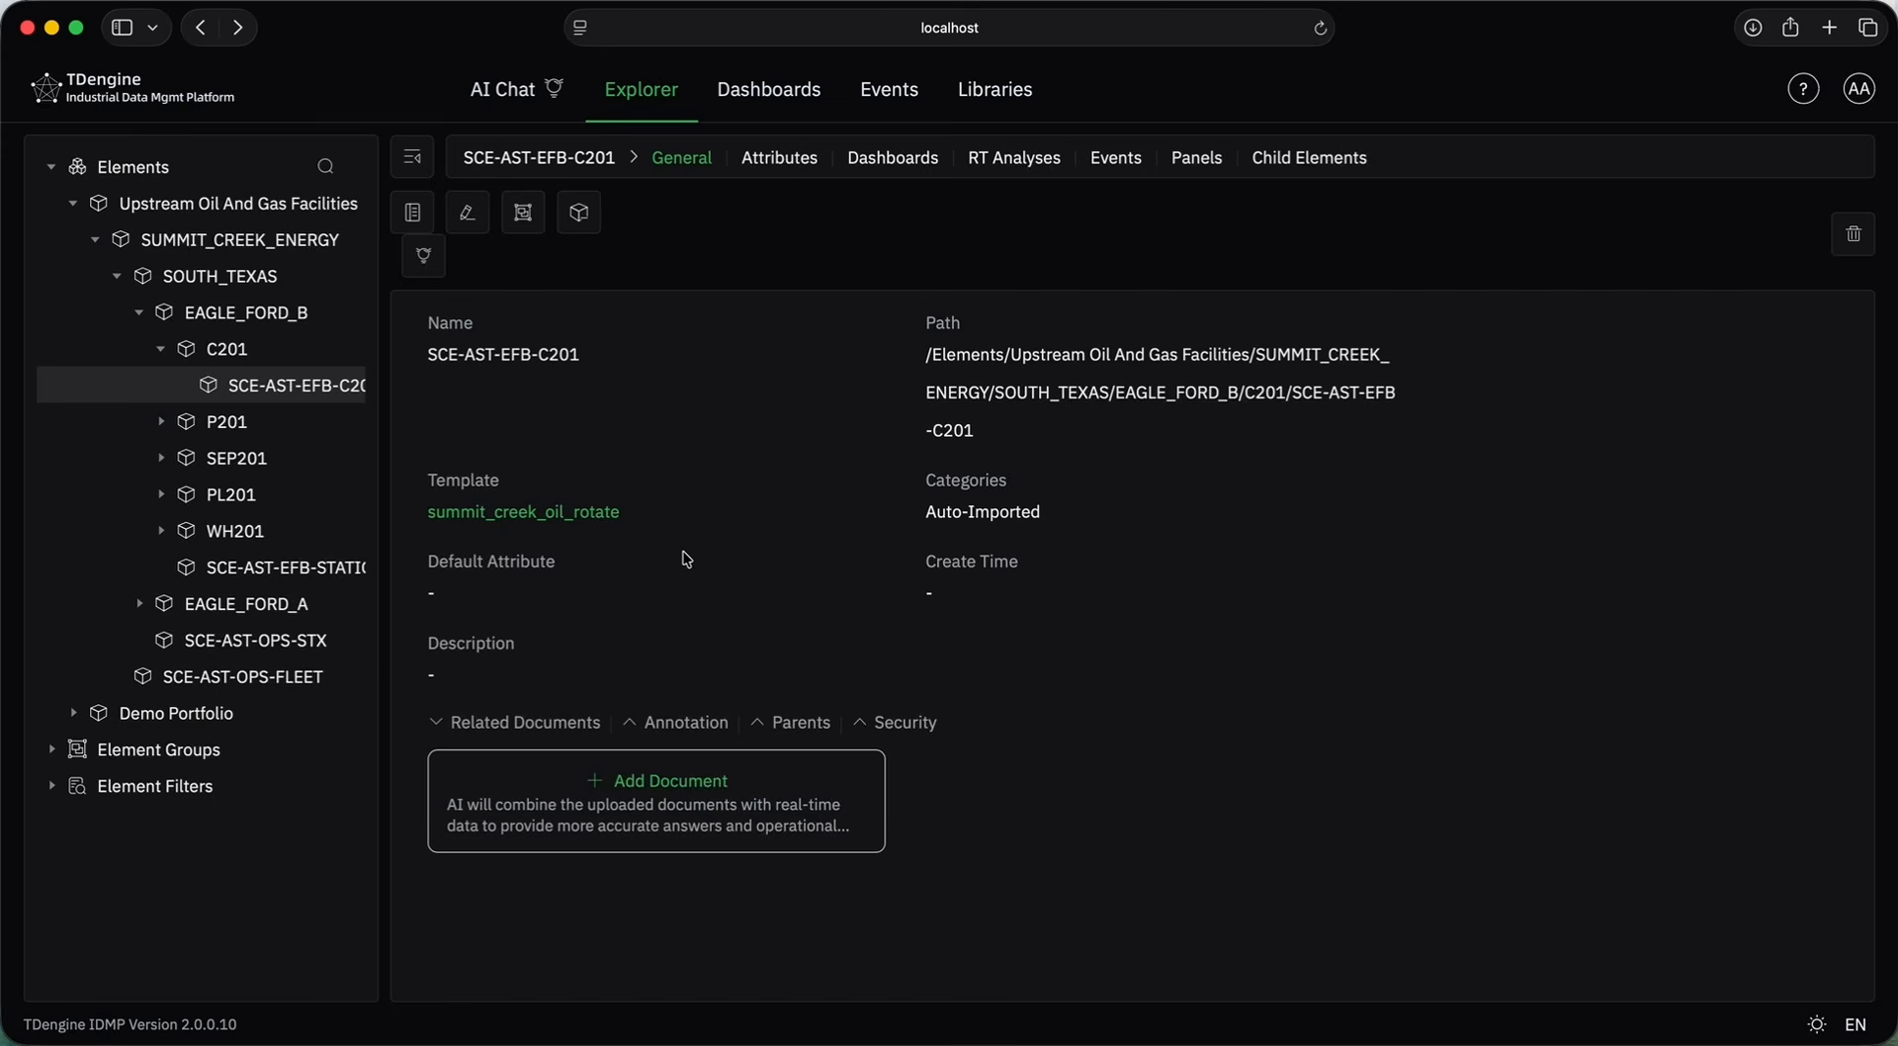
# Examine the Upload File and Input Link sources for adding a related document, and cancel without adding one.
pyautogui.click(693, 795)
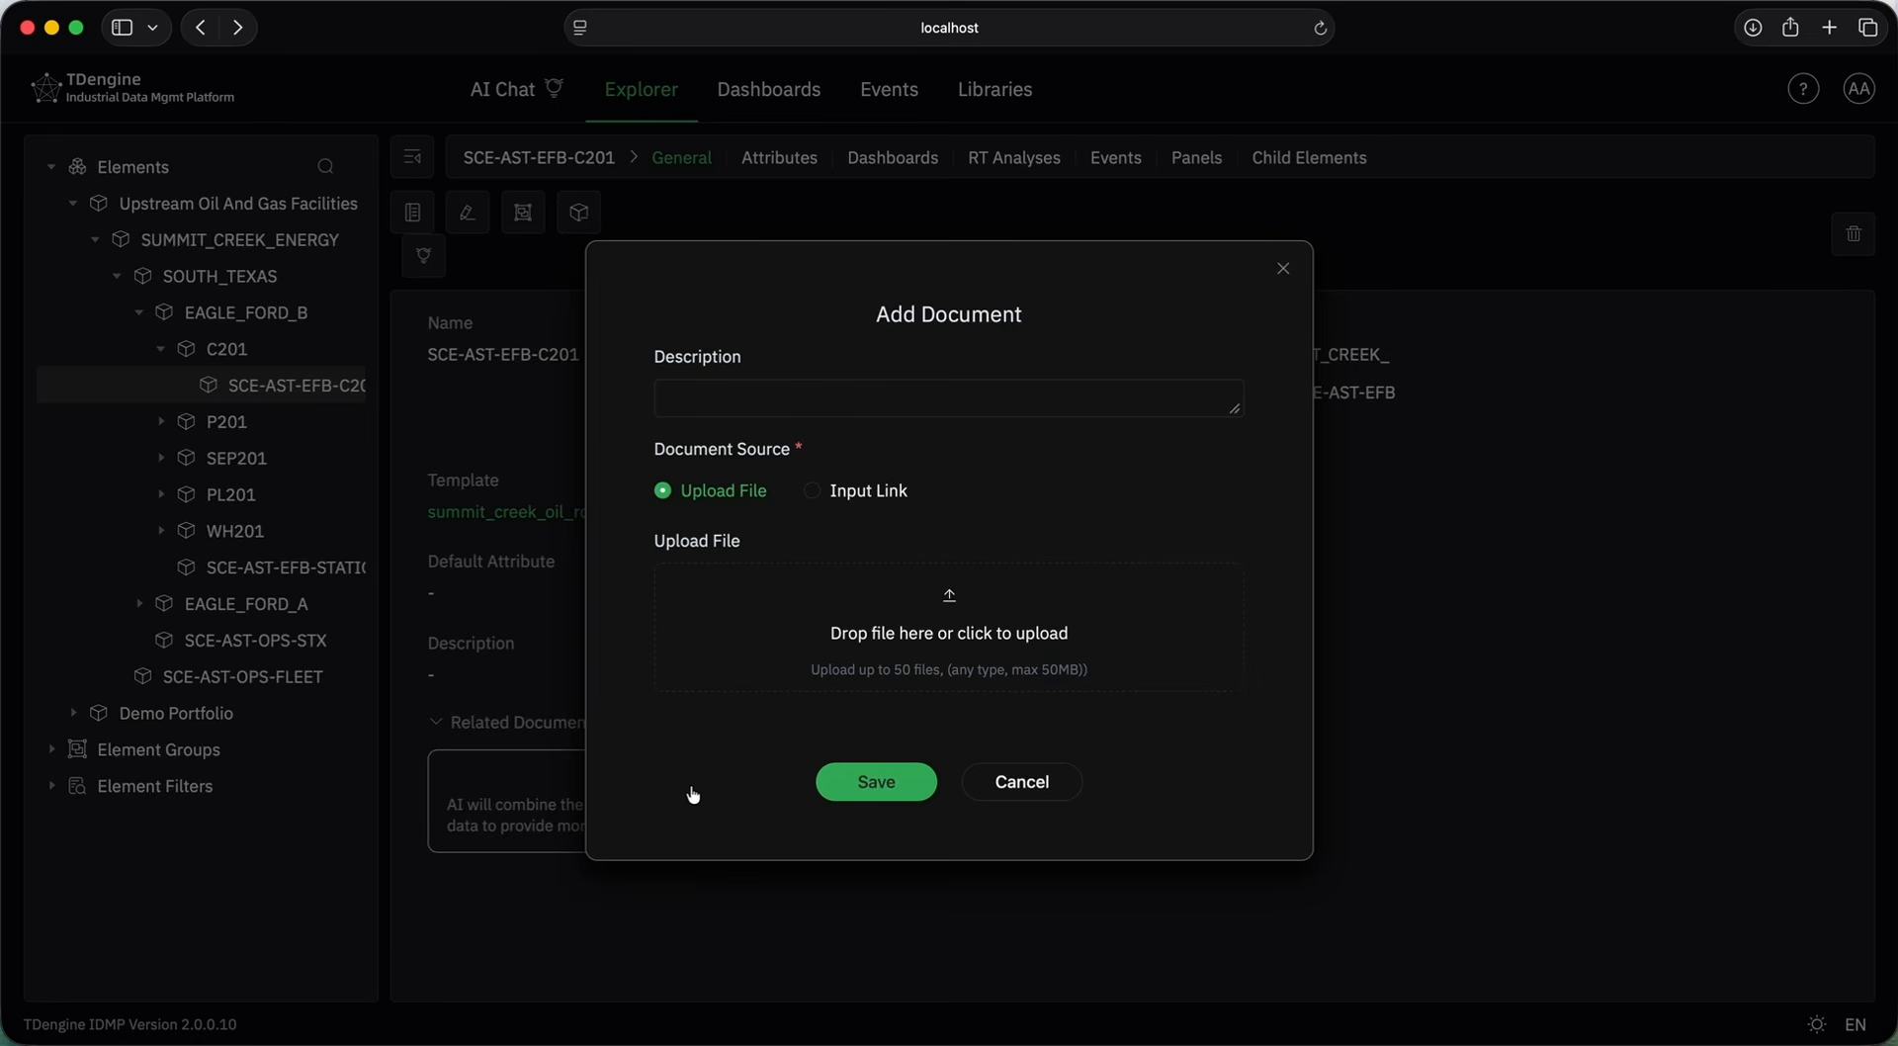
pyautogui.click(856, 498)
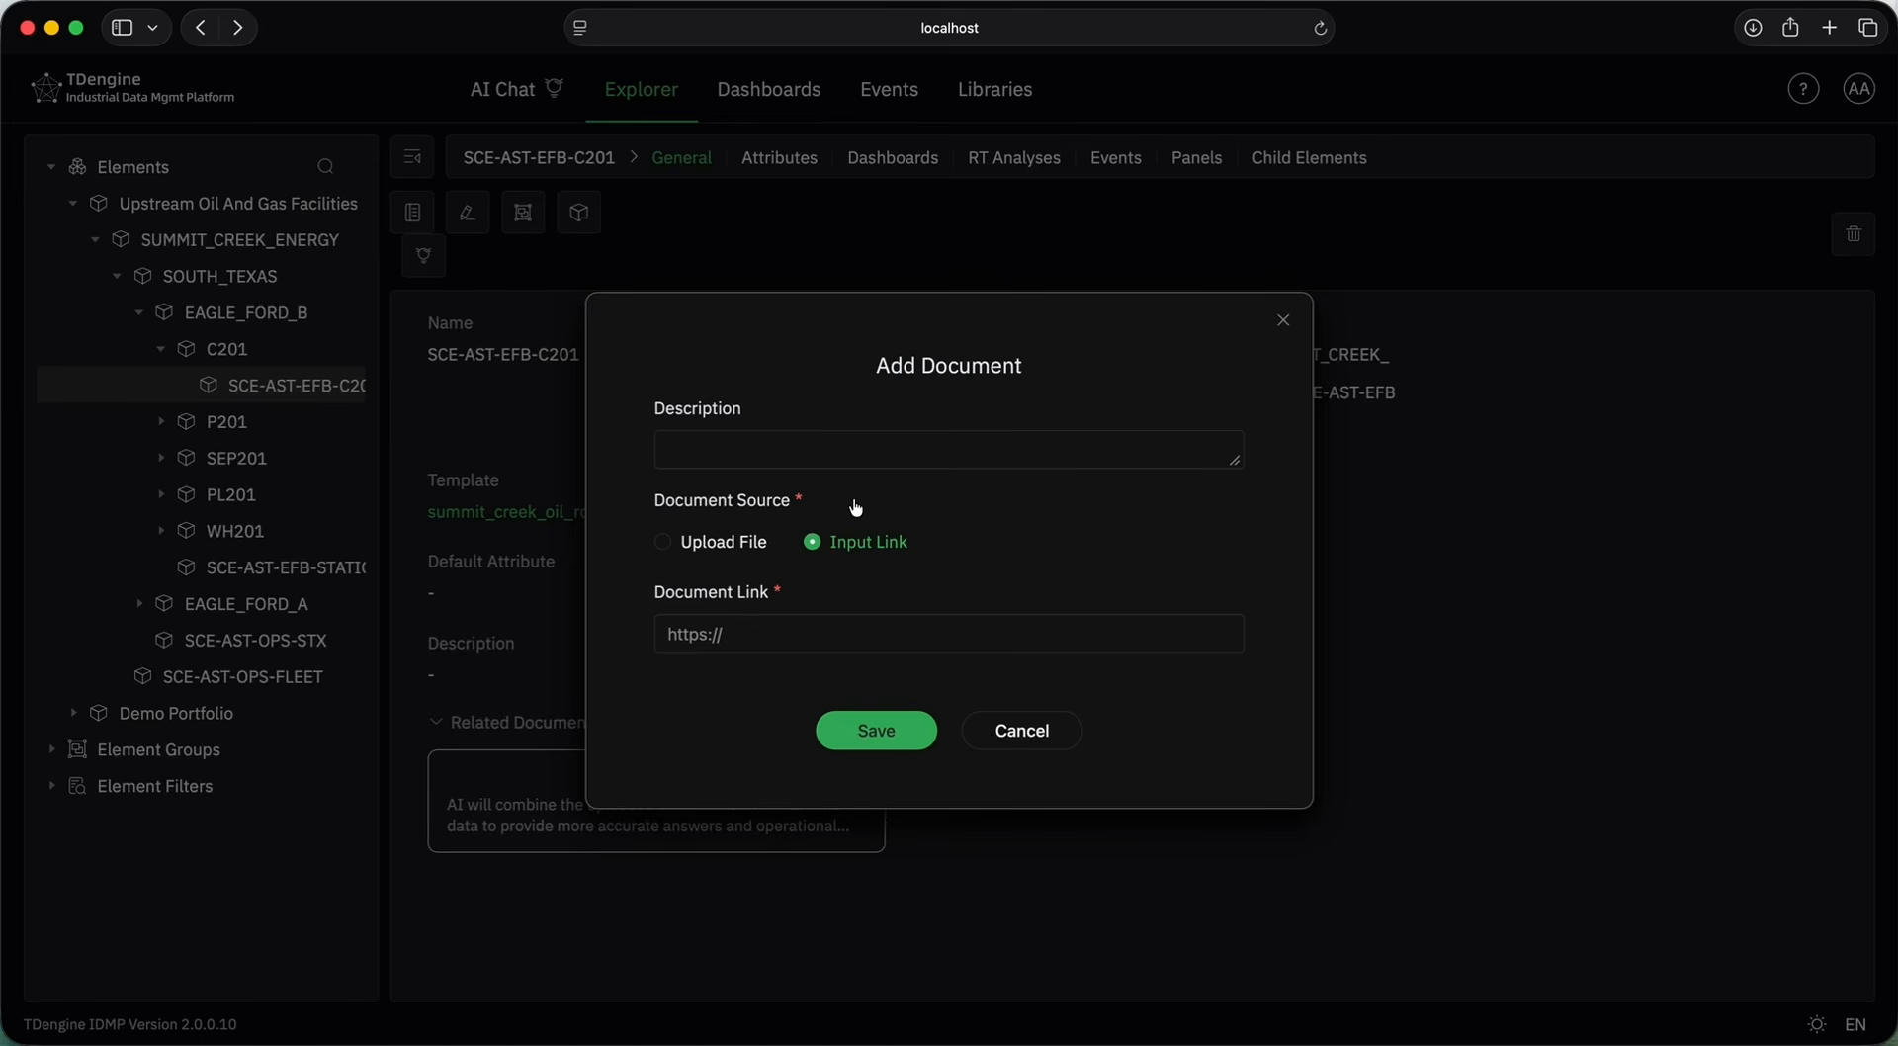
pyautogui.click(999, 740)
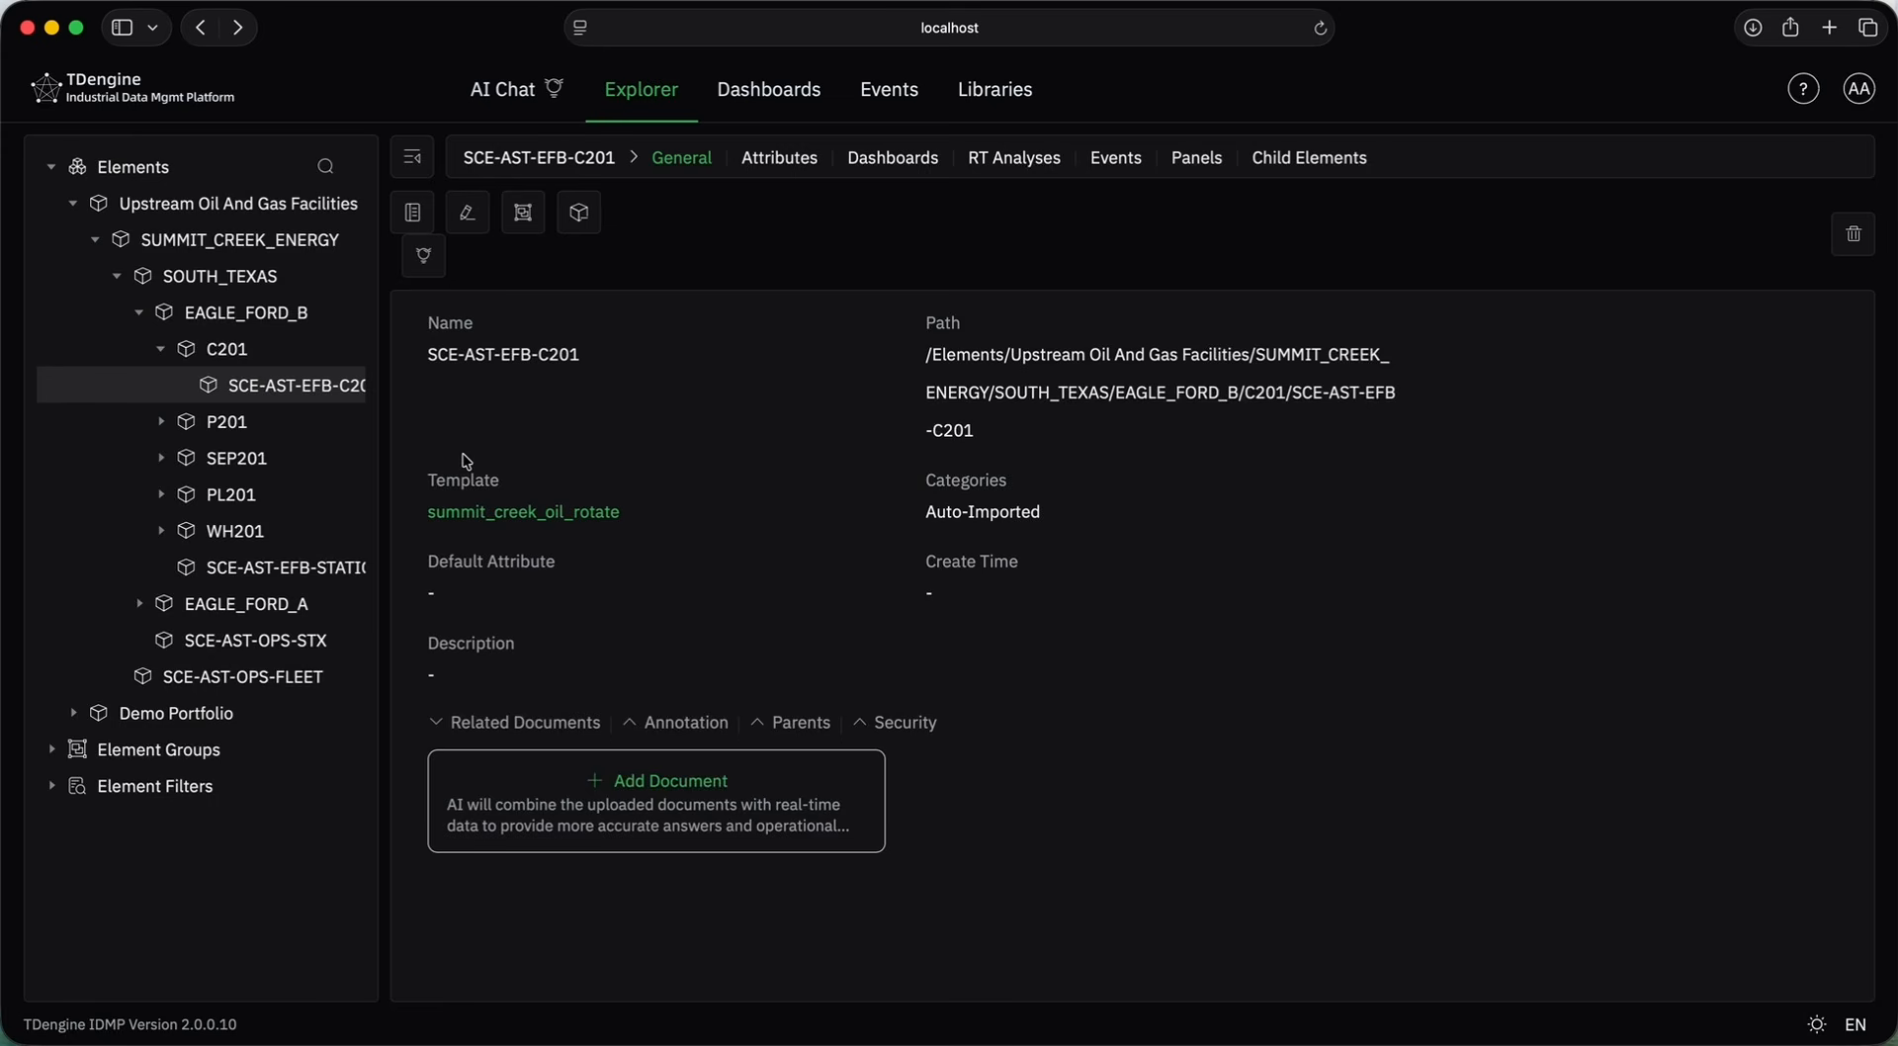
# Run the AI General Analysis on the SCE-AST-EFB-C201 element.
pyautogui.click(417, 259)
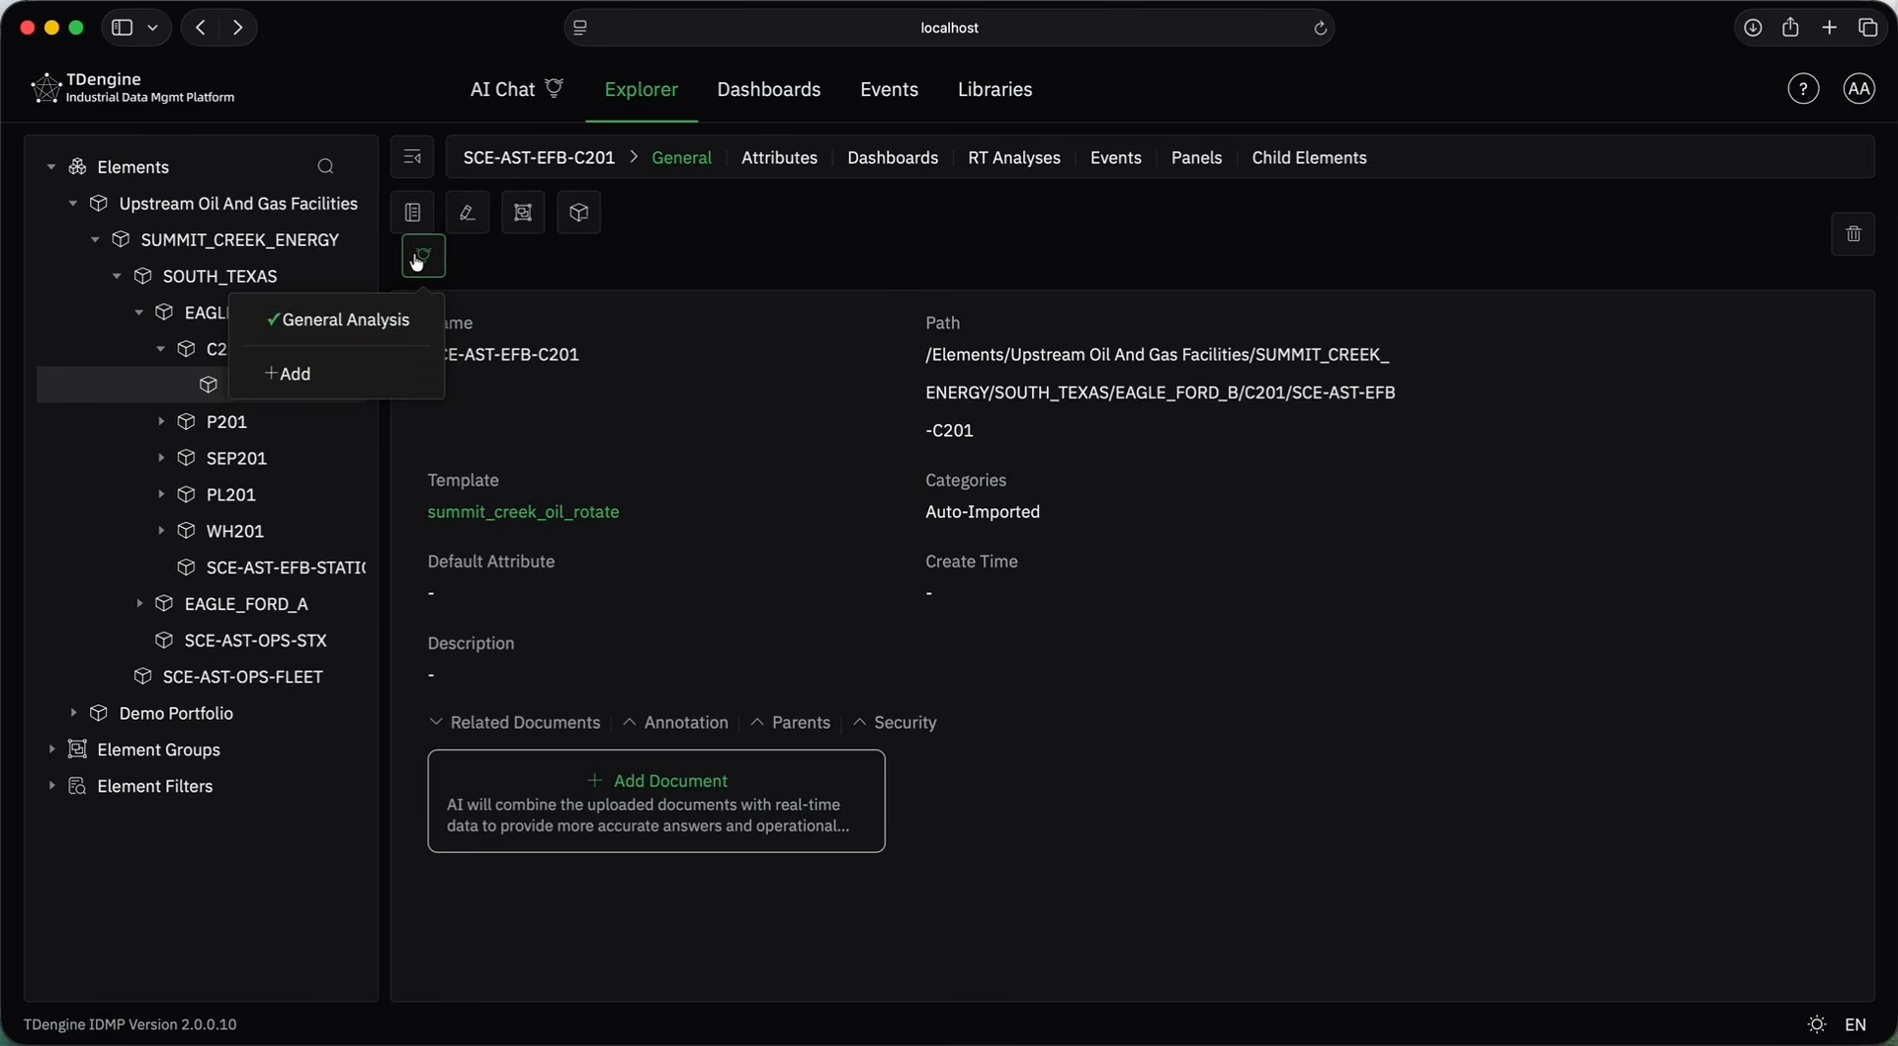
pyautogui.click(417, 262)
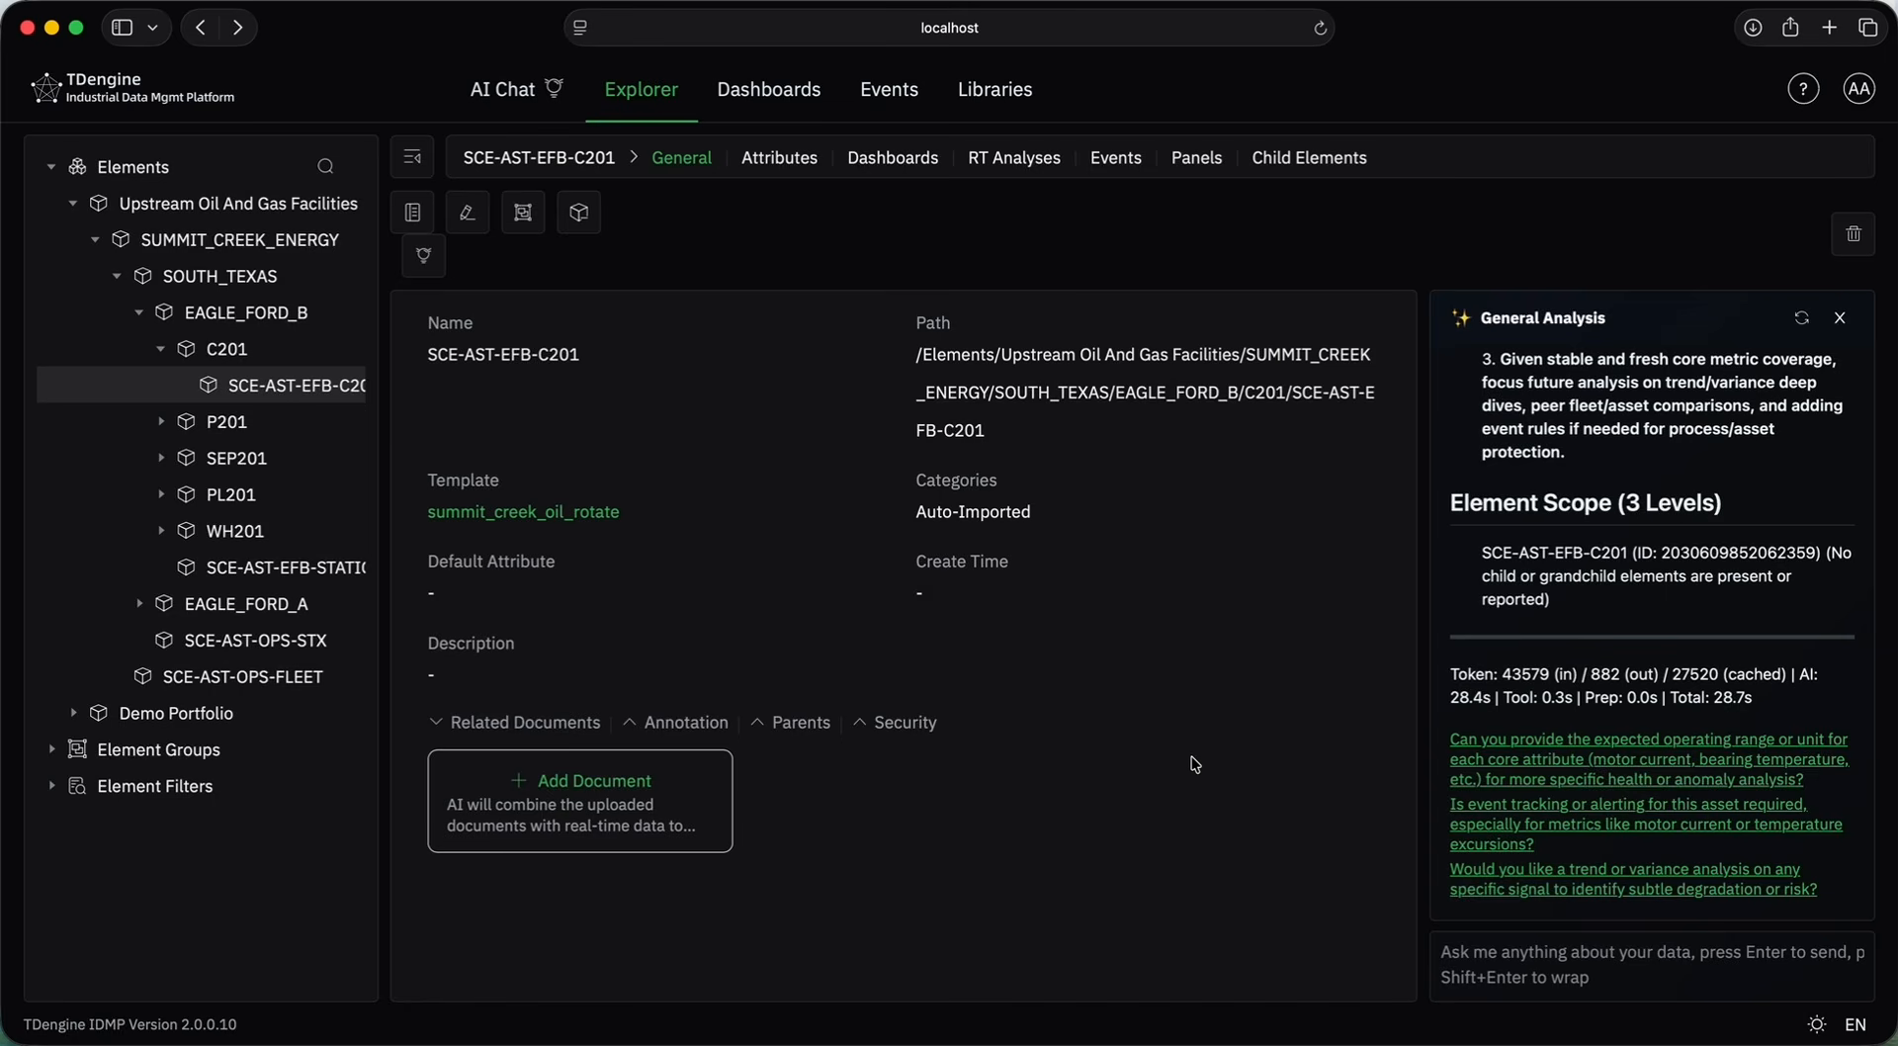
# Start a new attribute for SCE-AST-EFB-C201 in the BOILERS category with display digits of -5.
pyautogui.click(787, 166)
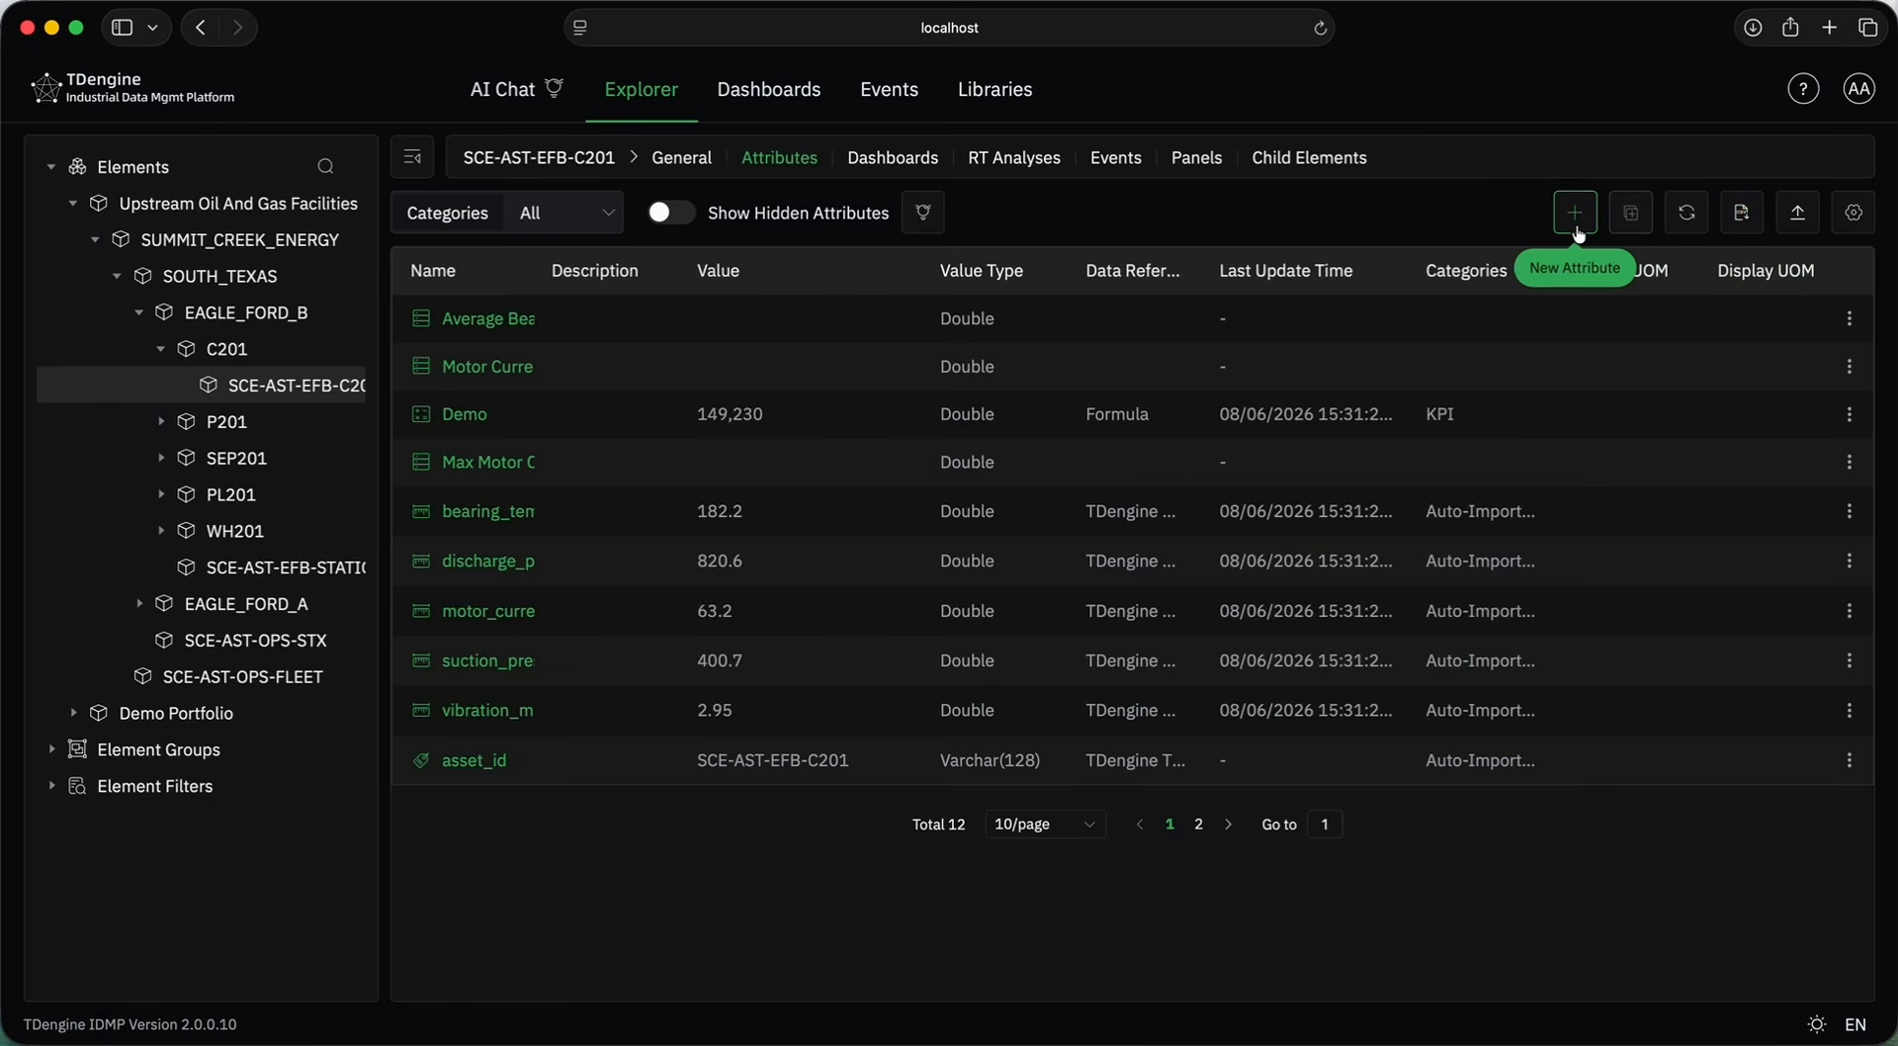
pyautogui.click(1576, 213)
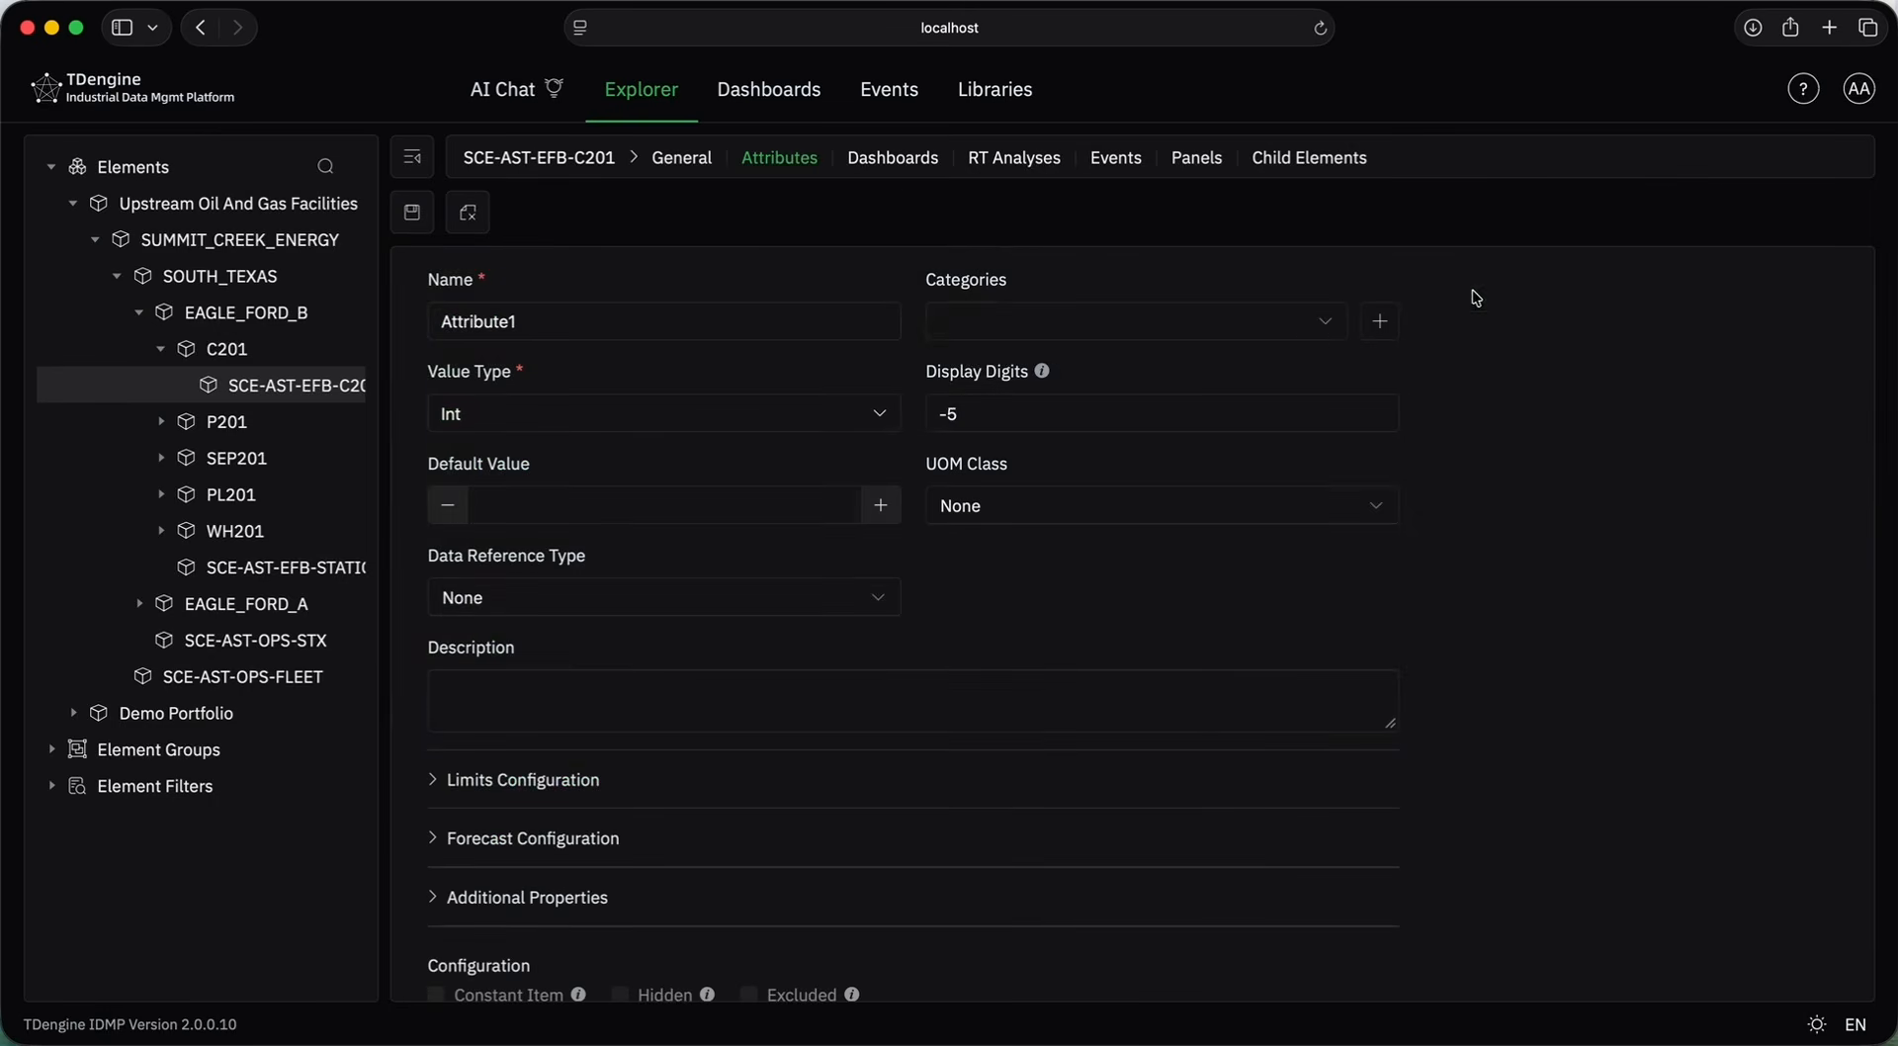
pyautogui.click(1142, 326)
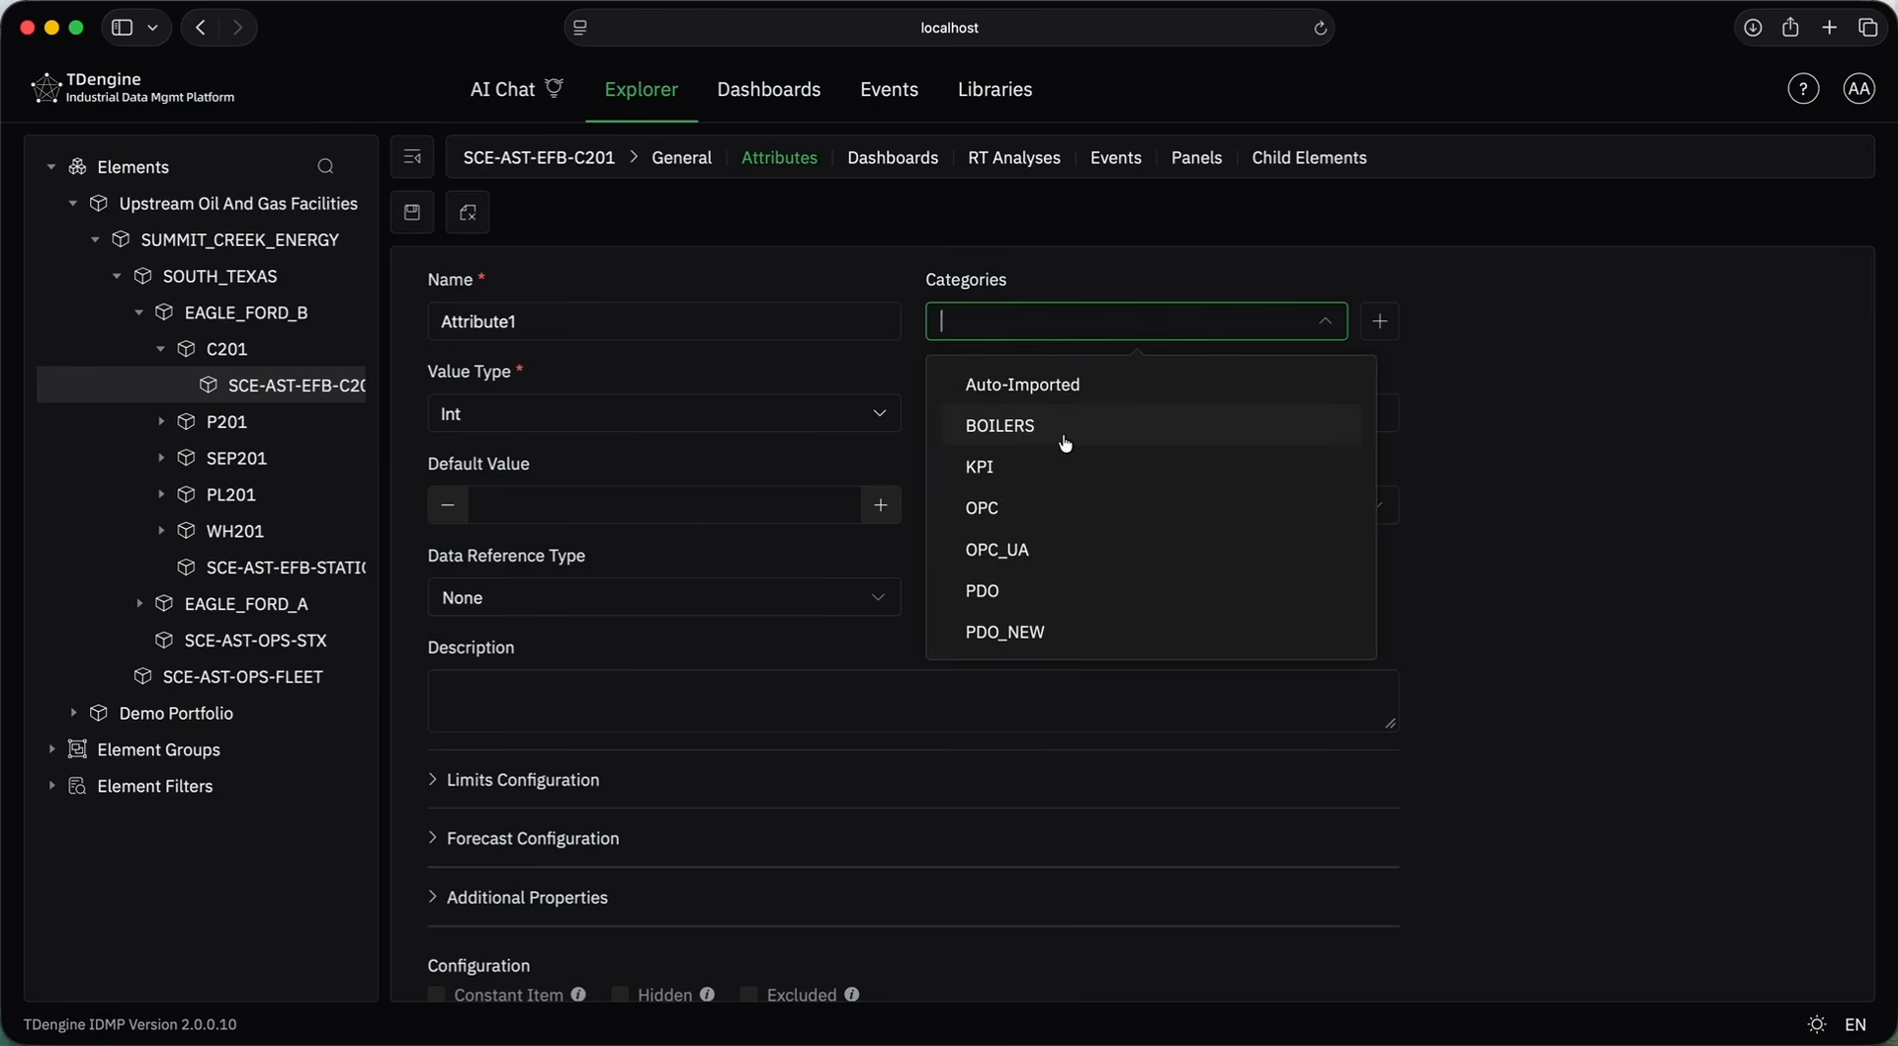
pyautogui.click(1055, 431)
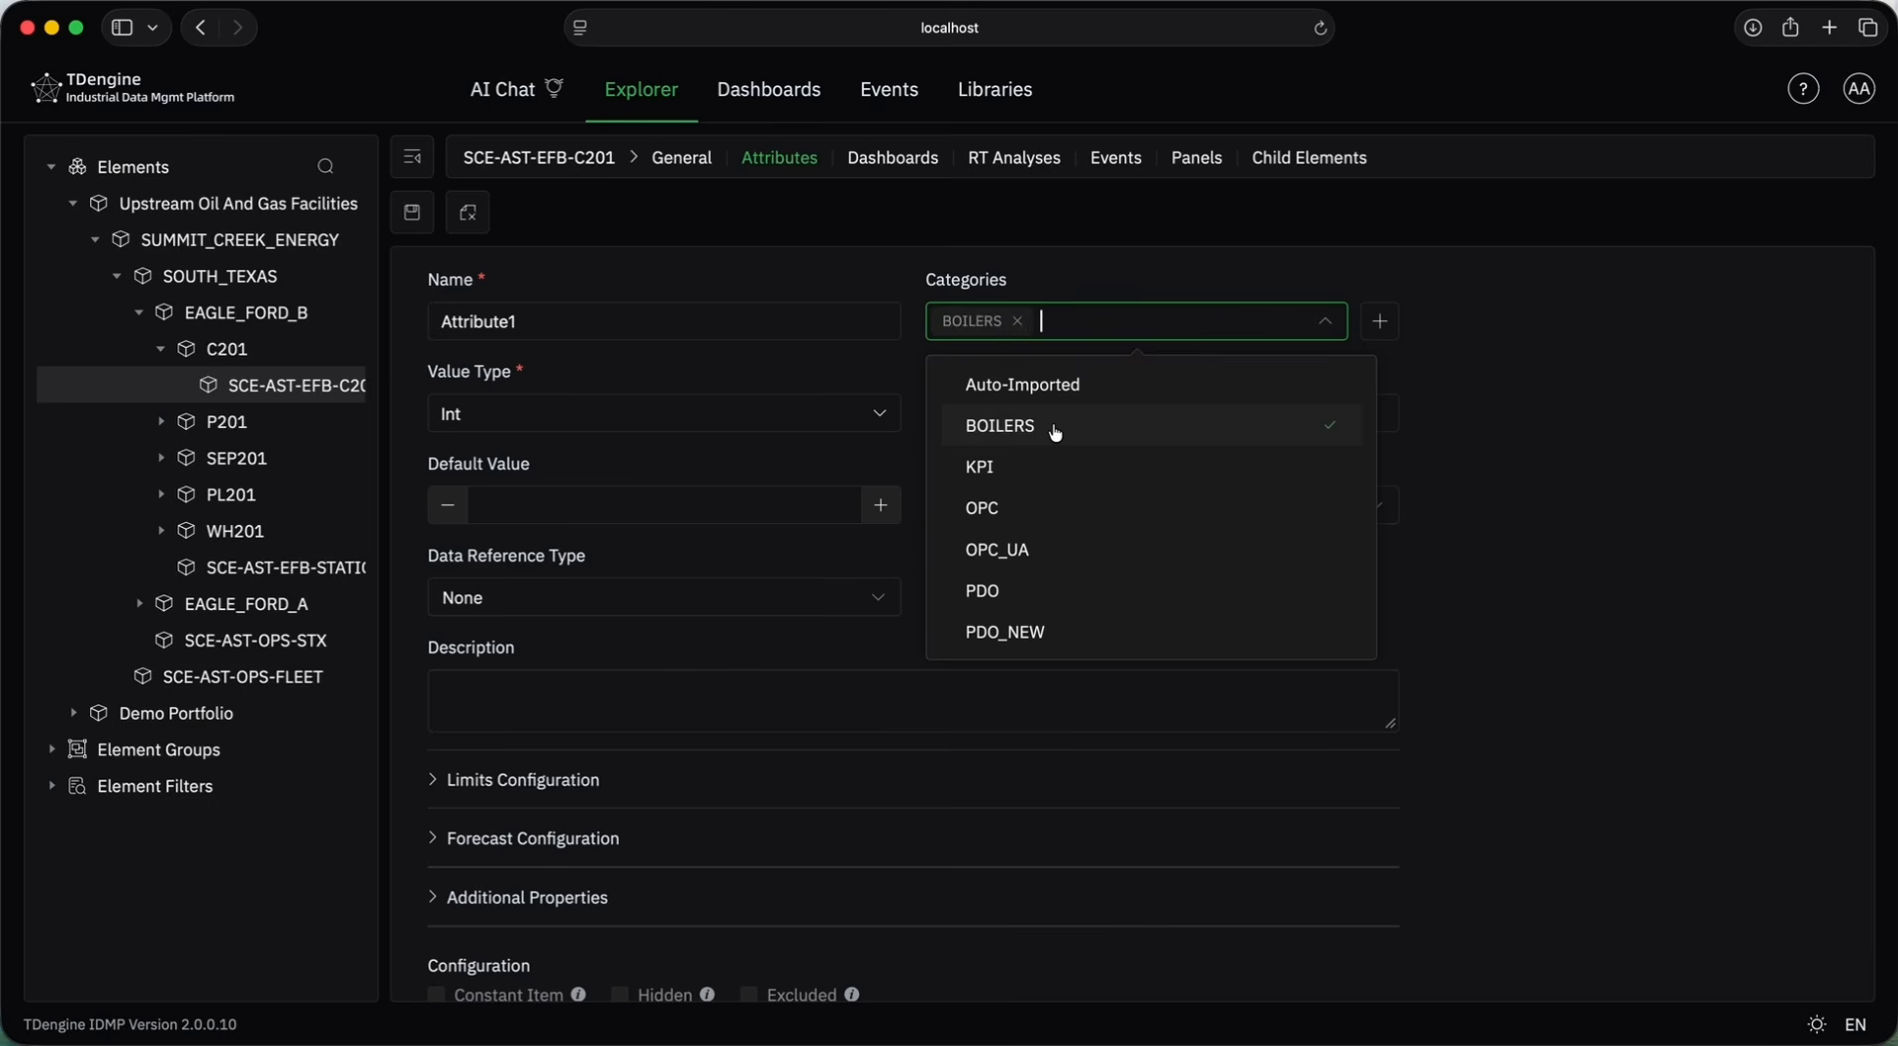
pyautogui.click(1535, 504)
pyautogui.click(1007, 422)
pyautogui.write('-5')
pyautogui.click(1640, 450)
# Browse the new attribute's value type groups, try KPI (Beta), and set the value type to Int.
pyautogui.click(672, 420)
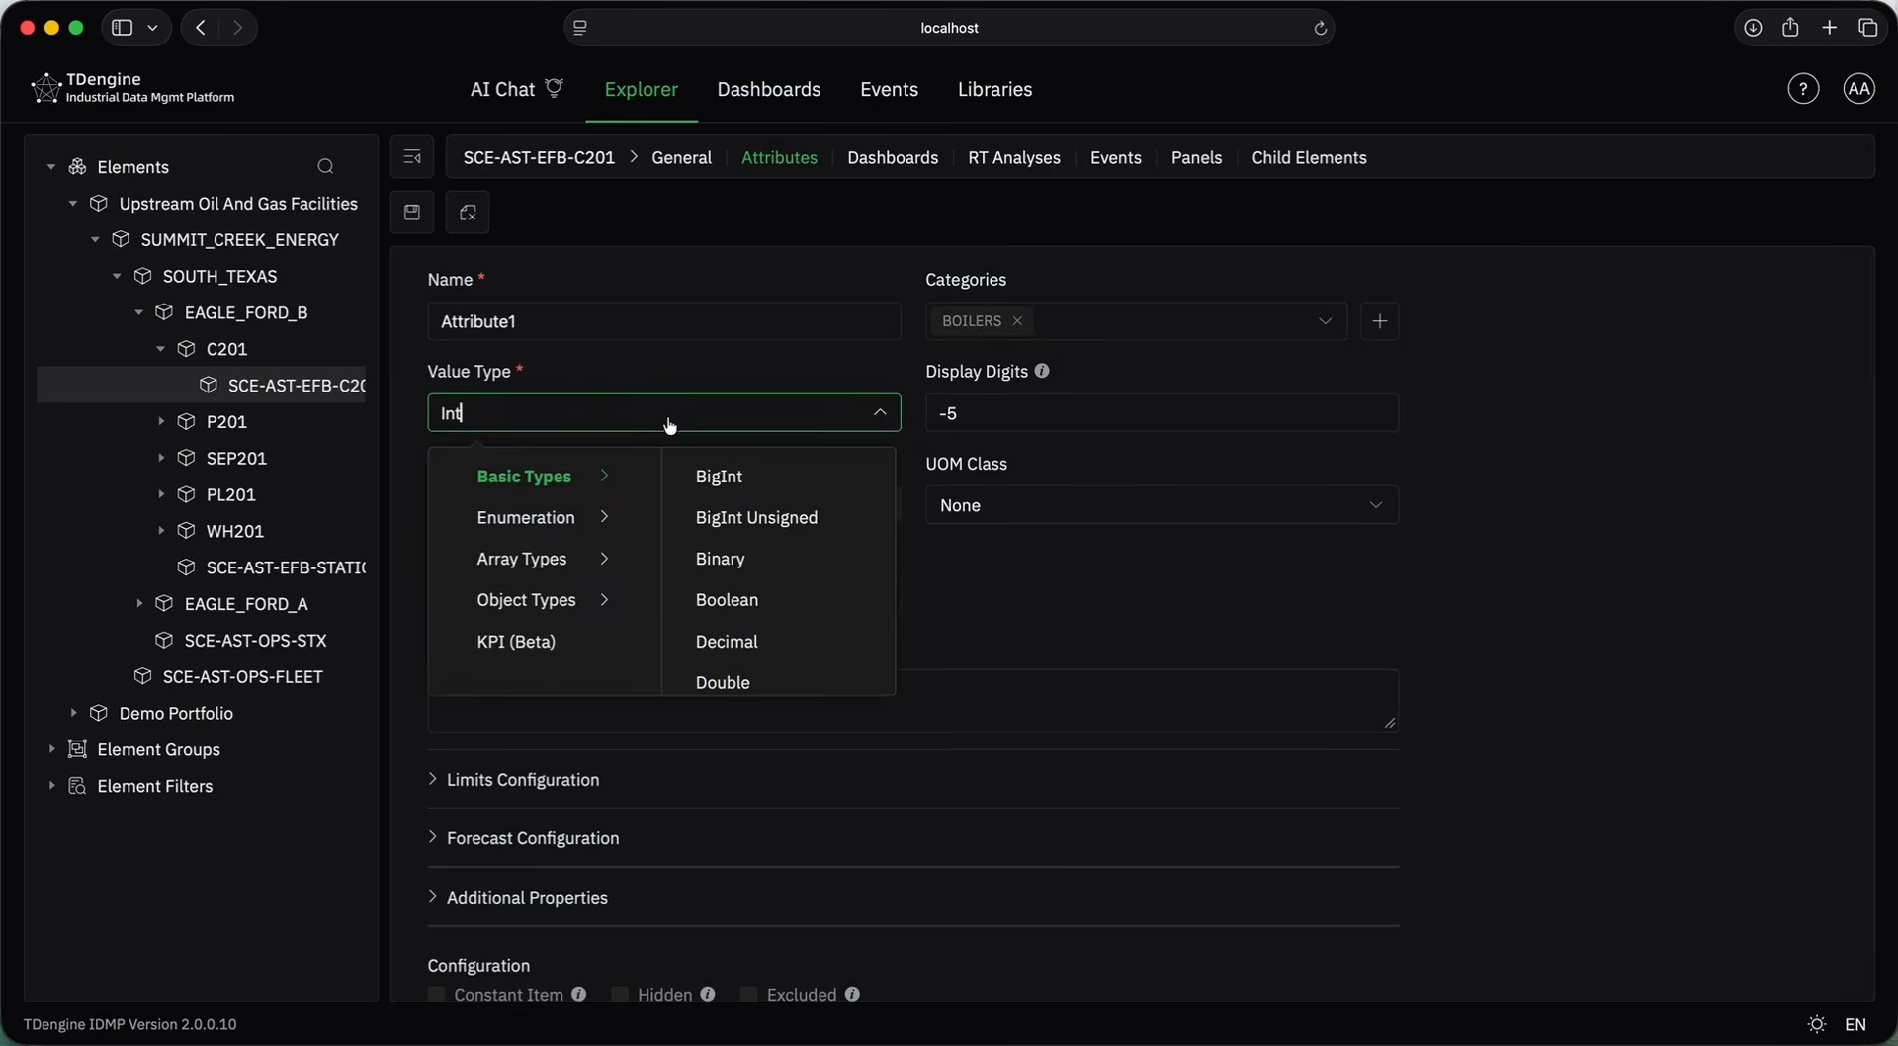
pyautogui.click(579, 526)
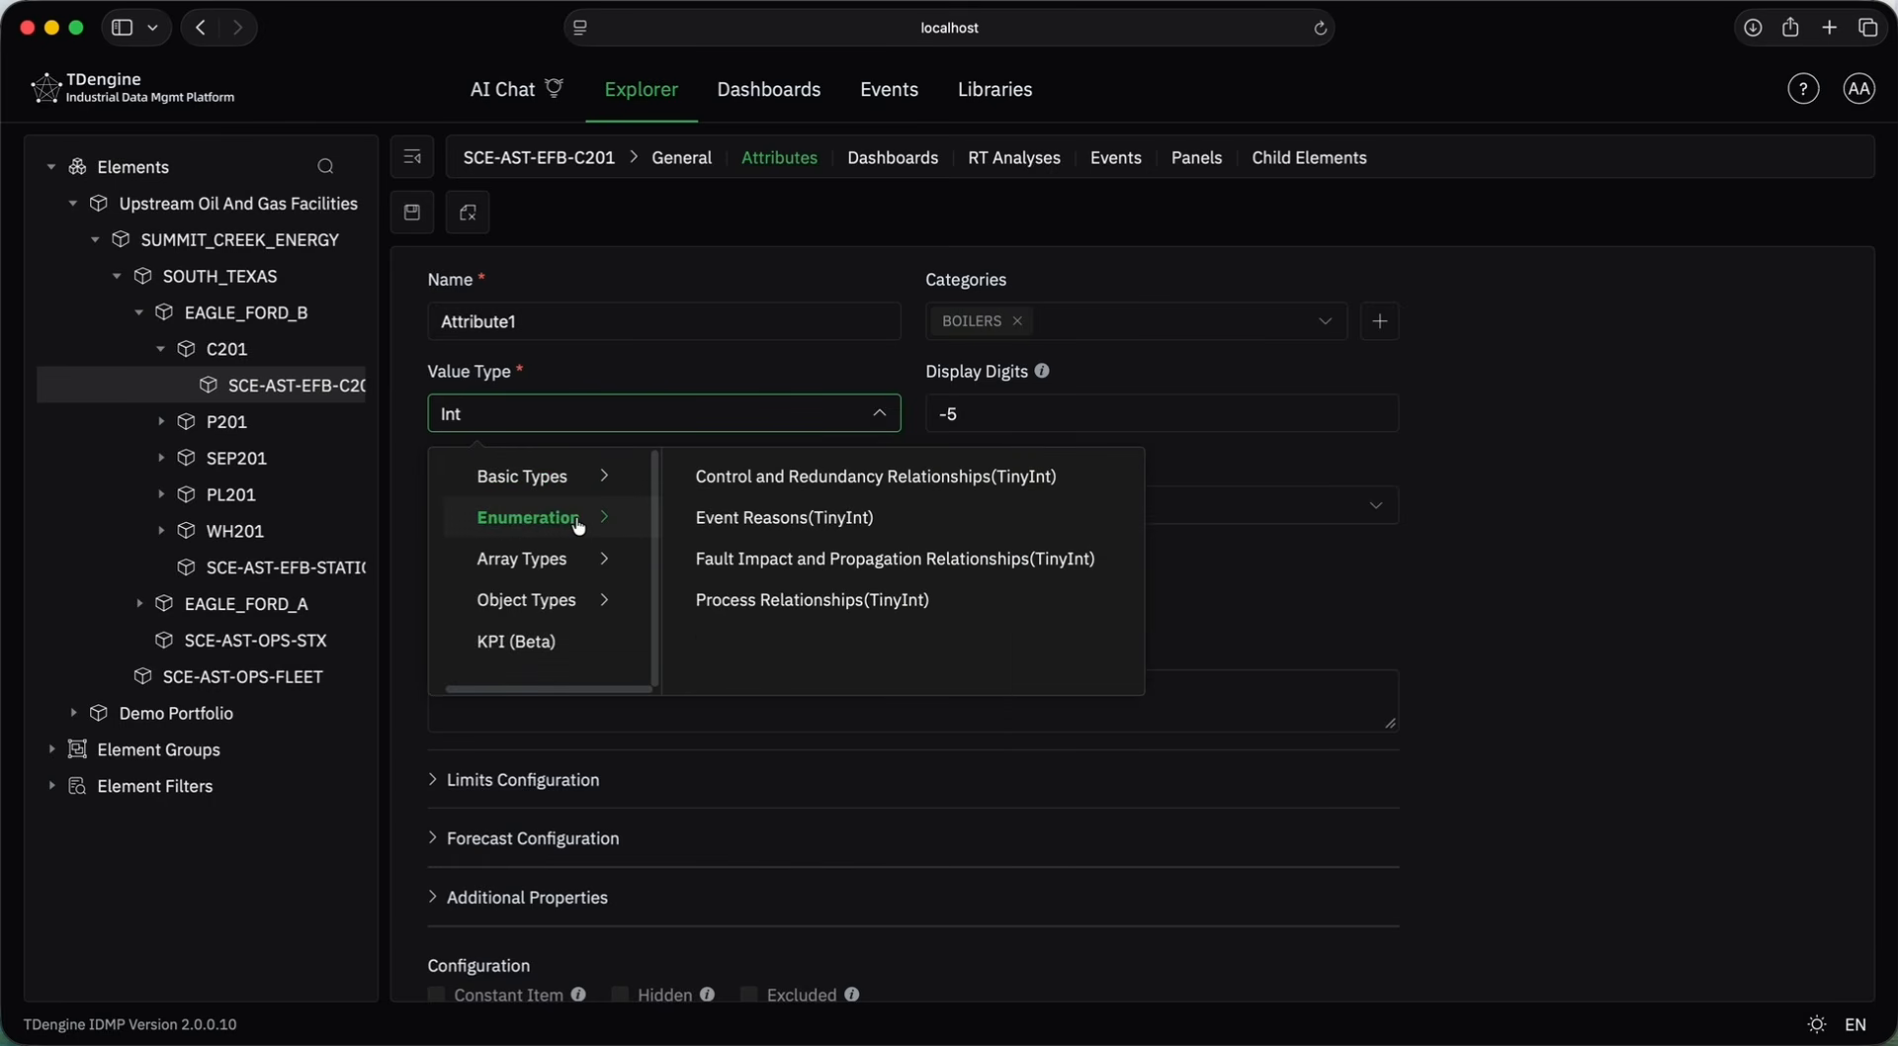
pyautogui.click(571, 562)
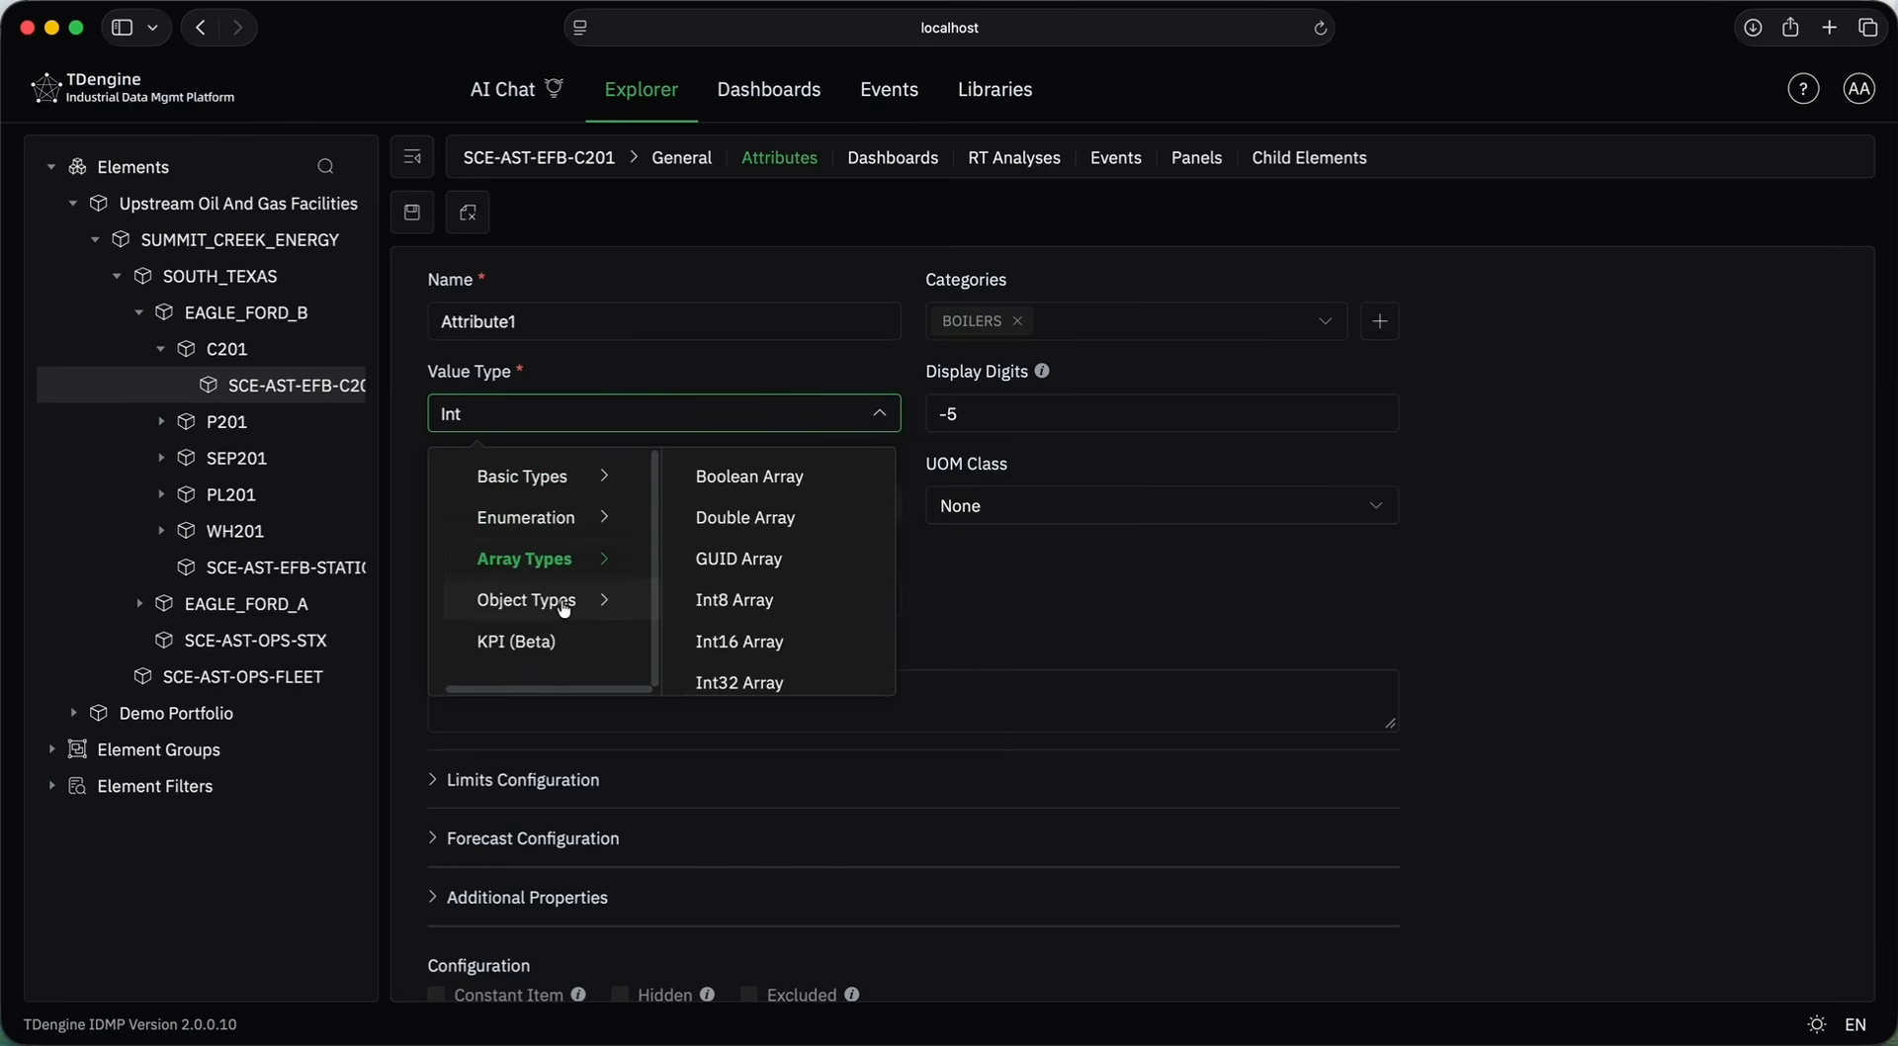
pyautogui.click(566, 603)
pyautogui.click(554, 654)
pyautogui.click(583, 413)
pyautogui.click(560, 603)
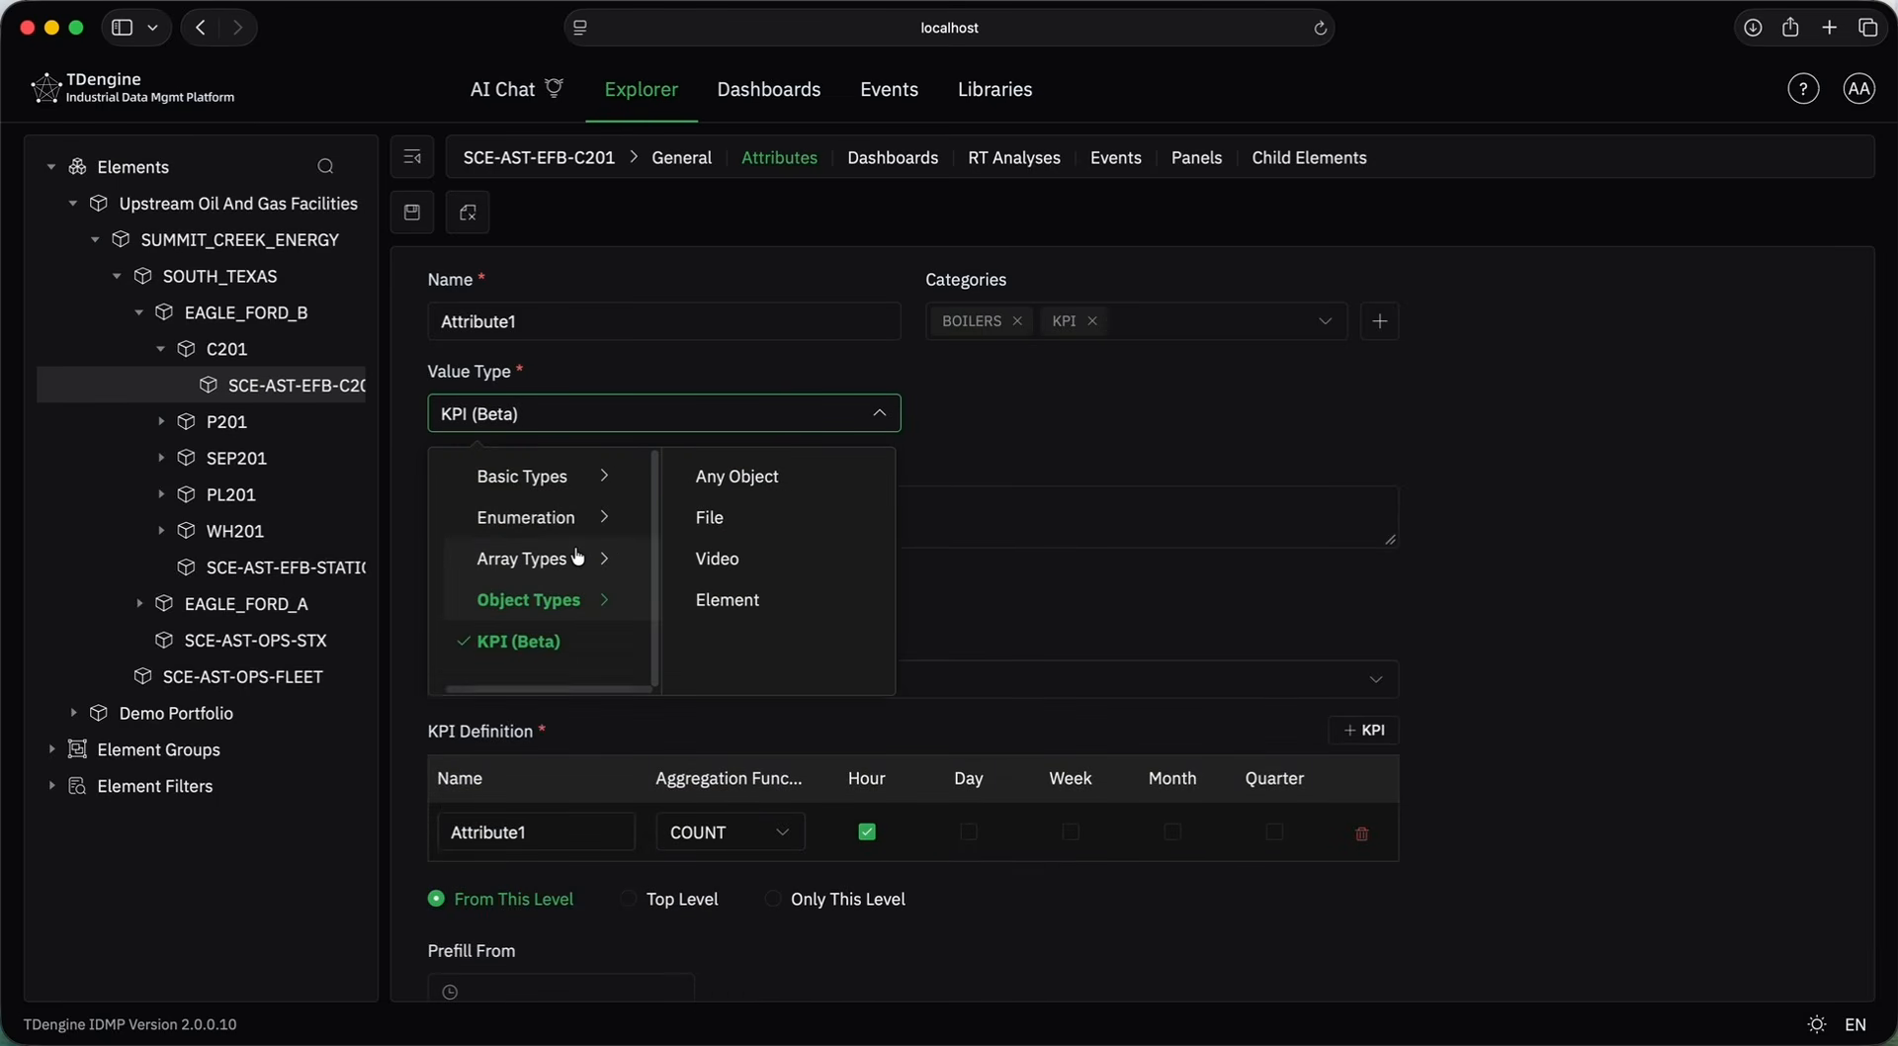
pyautogui.click(544, 478)
pyautogui.scroll(-3, 725, 599)
pyautogui.scroll(1, 720, 594)
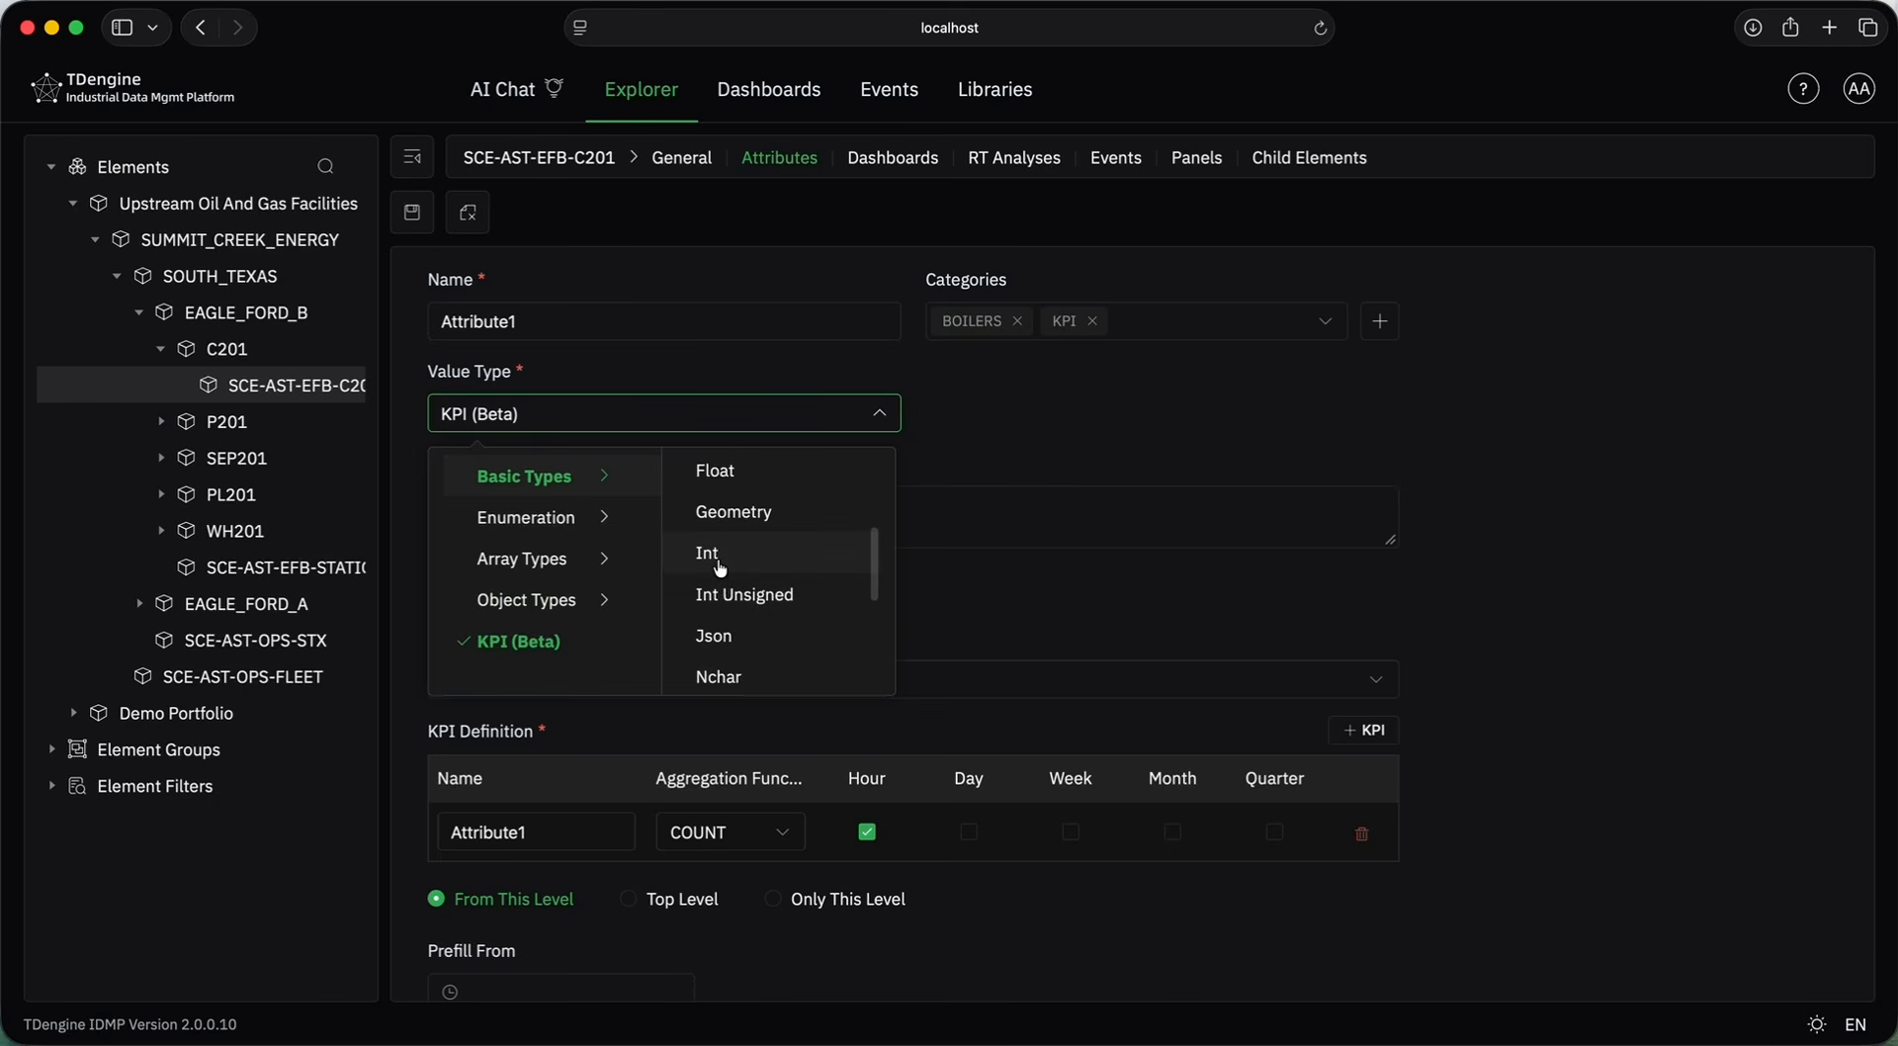
pyautogui.click(718, 560)
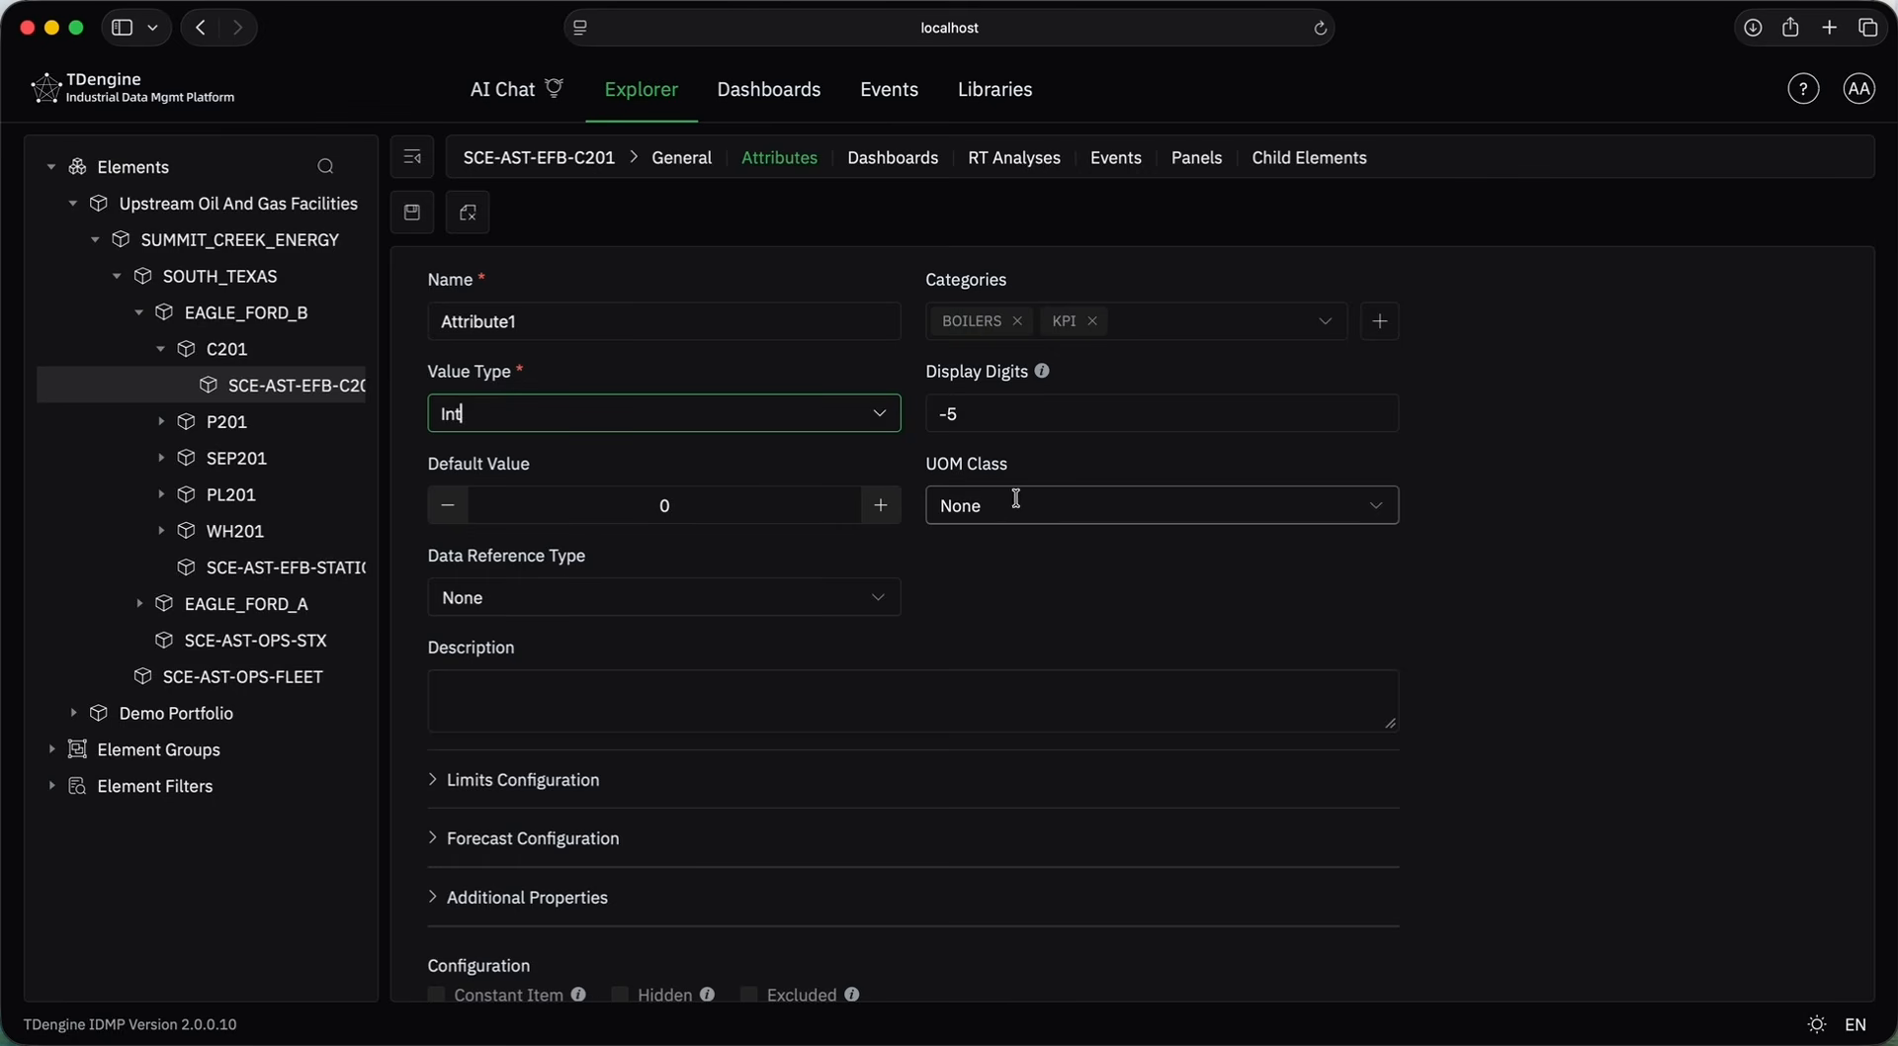
# Set the data reference type to Formula, build the expression bearing_temp_f * discharge_pressure_psi, and evaluate it.
pyautogui.click(648, 603)
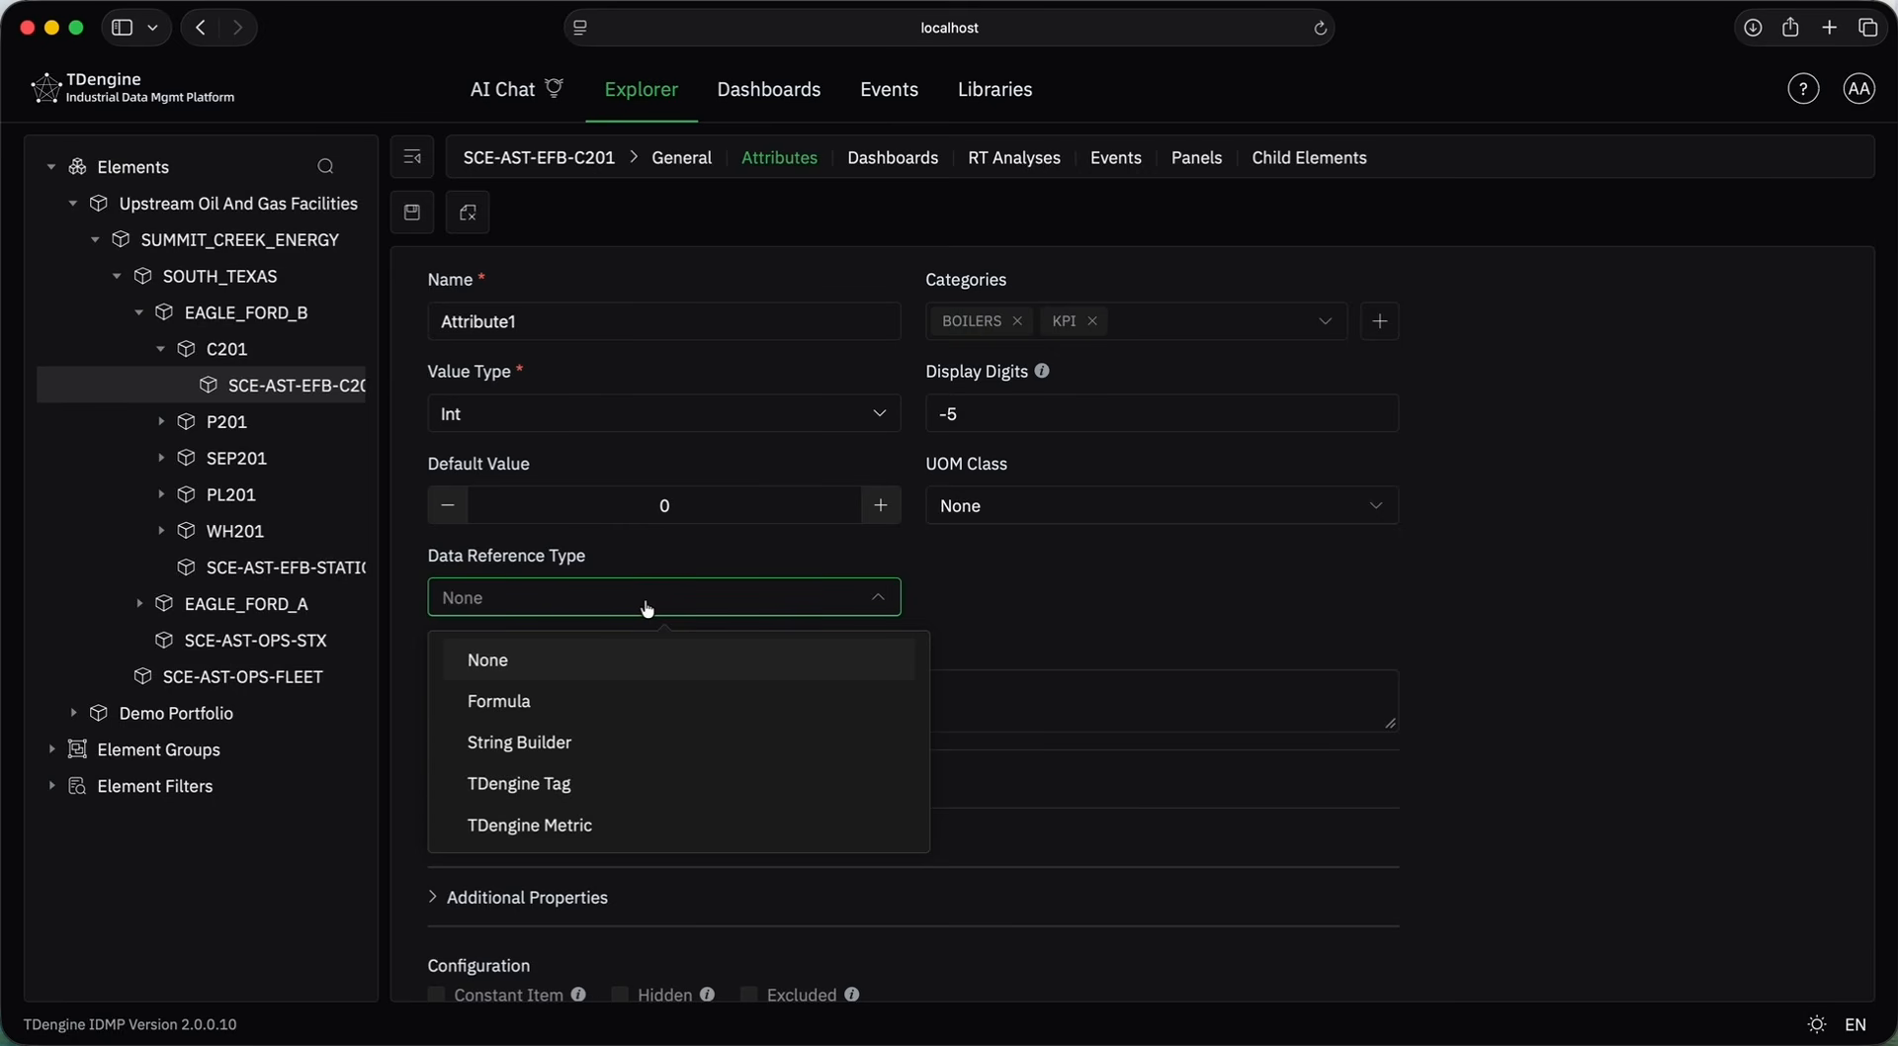
pyautogui.click(554, 707)
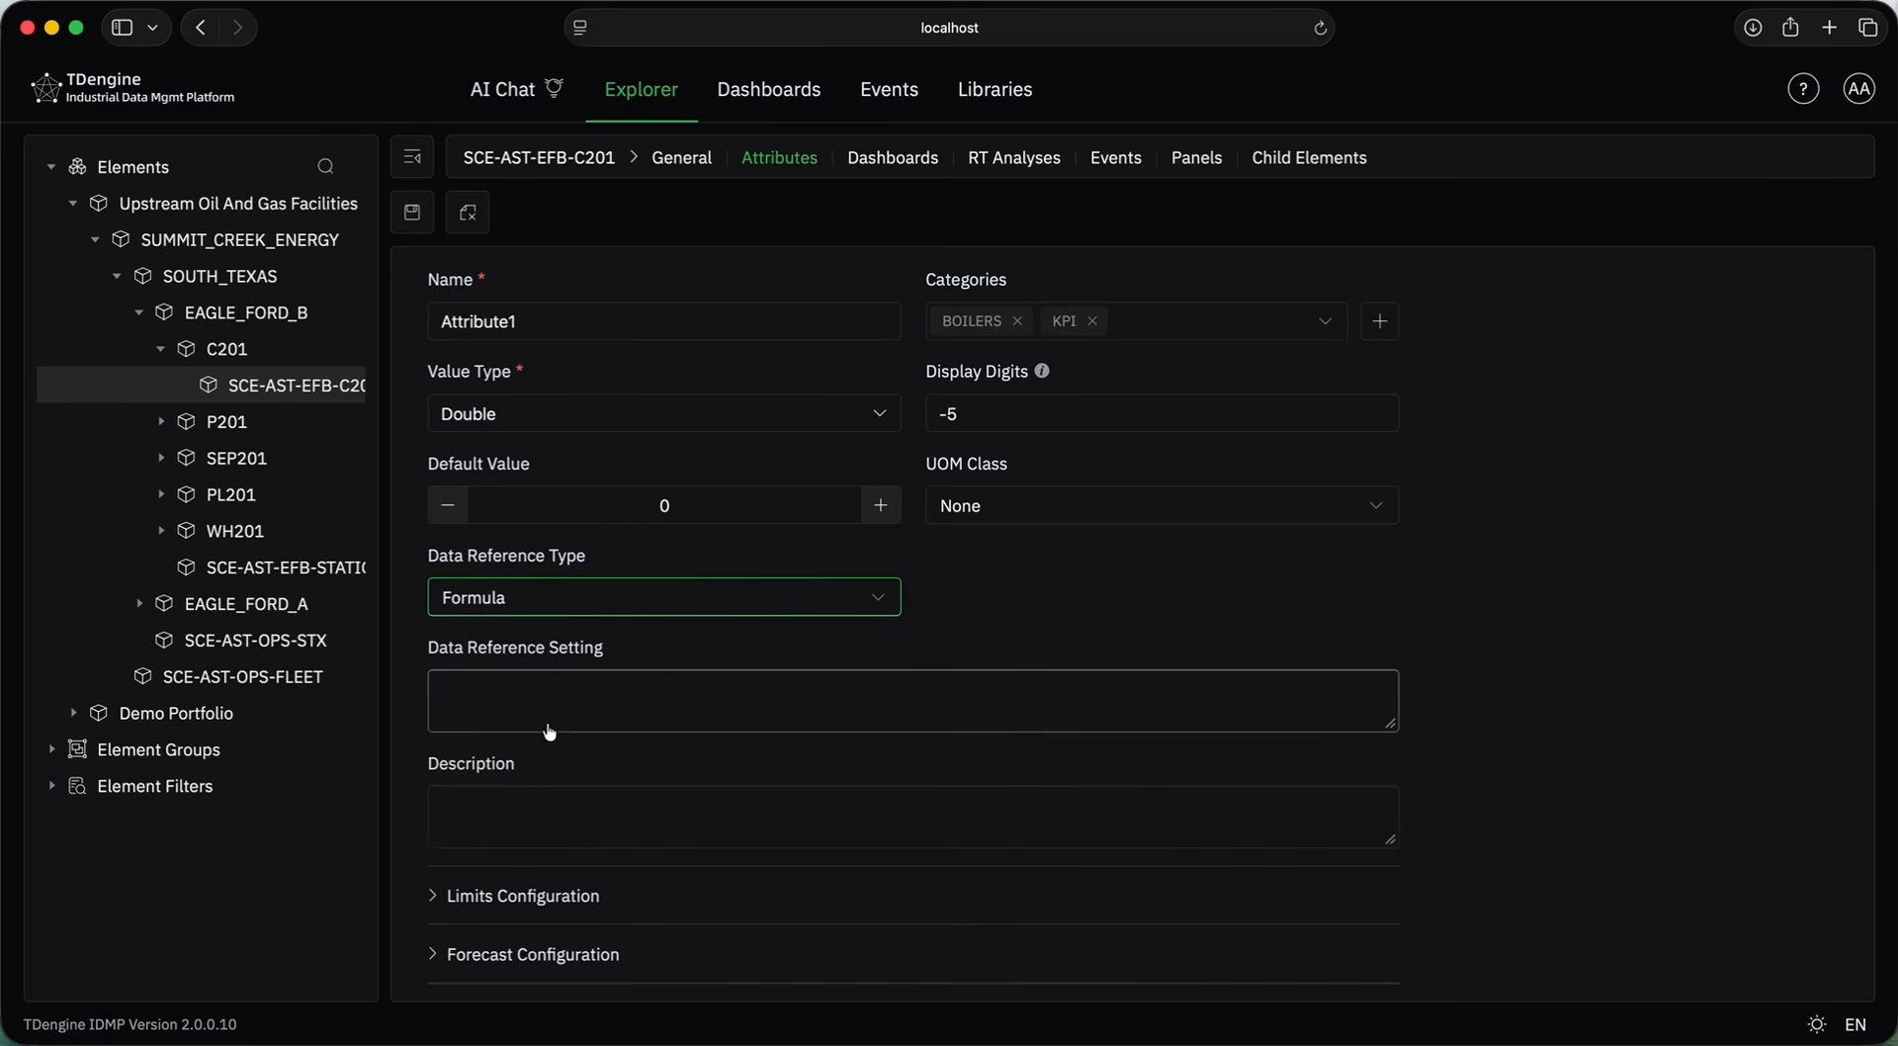
pyautogui.click(544, 722)
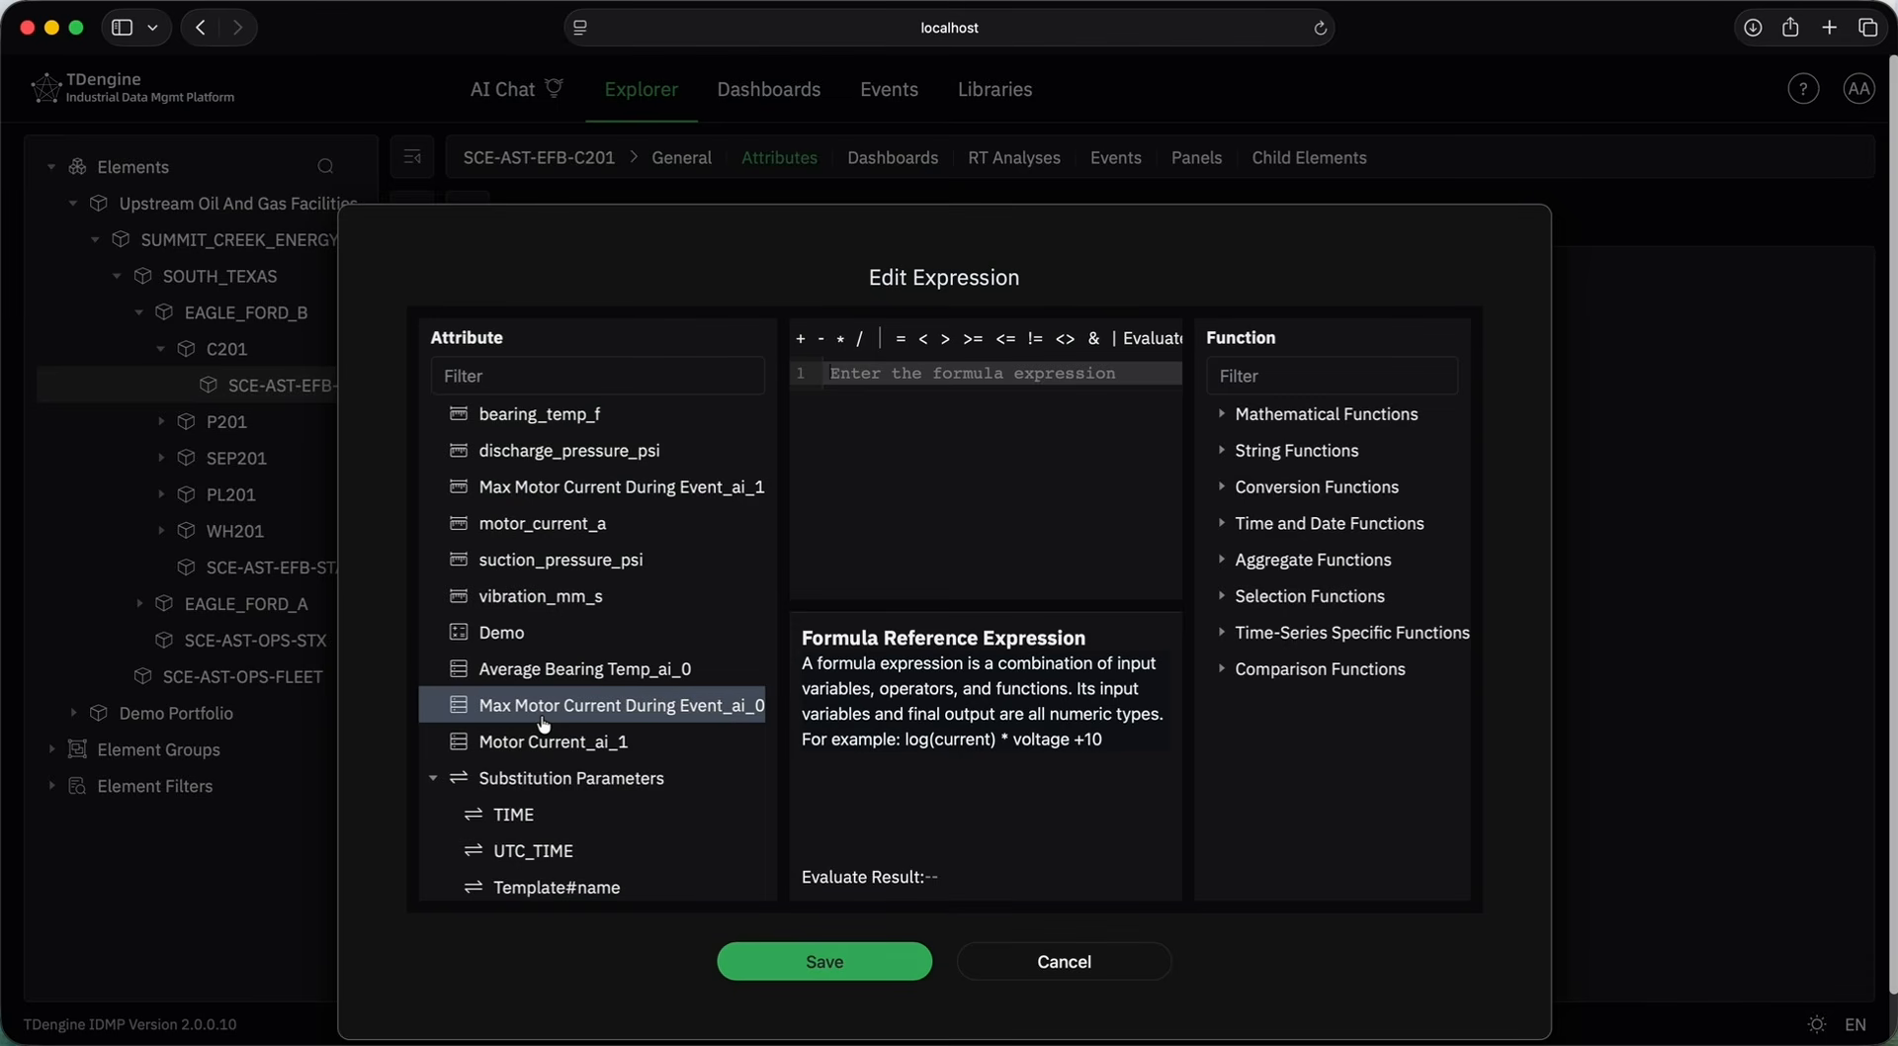
pyautogui.click(518, 423)
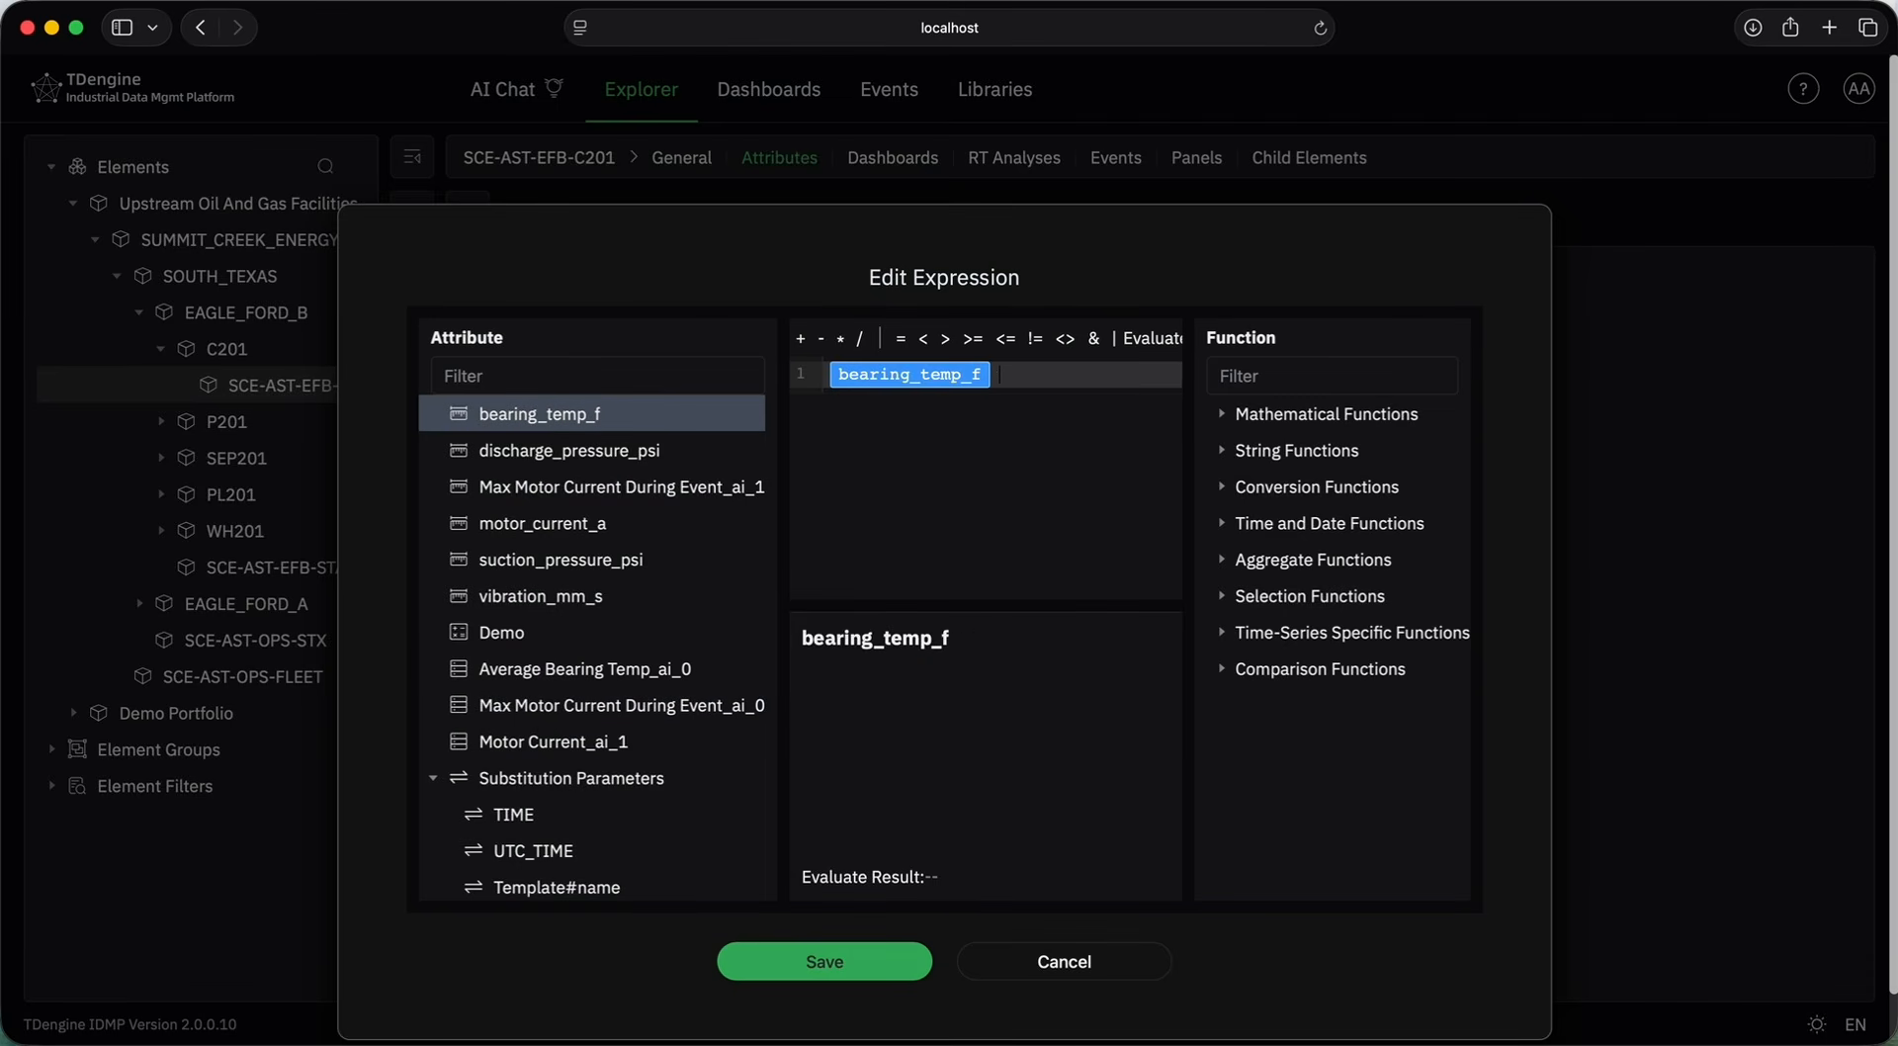
pyautogui.click(534, 450)
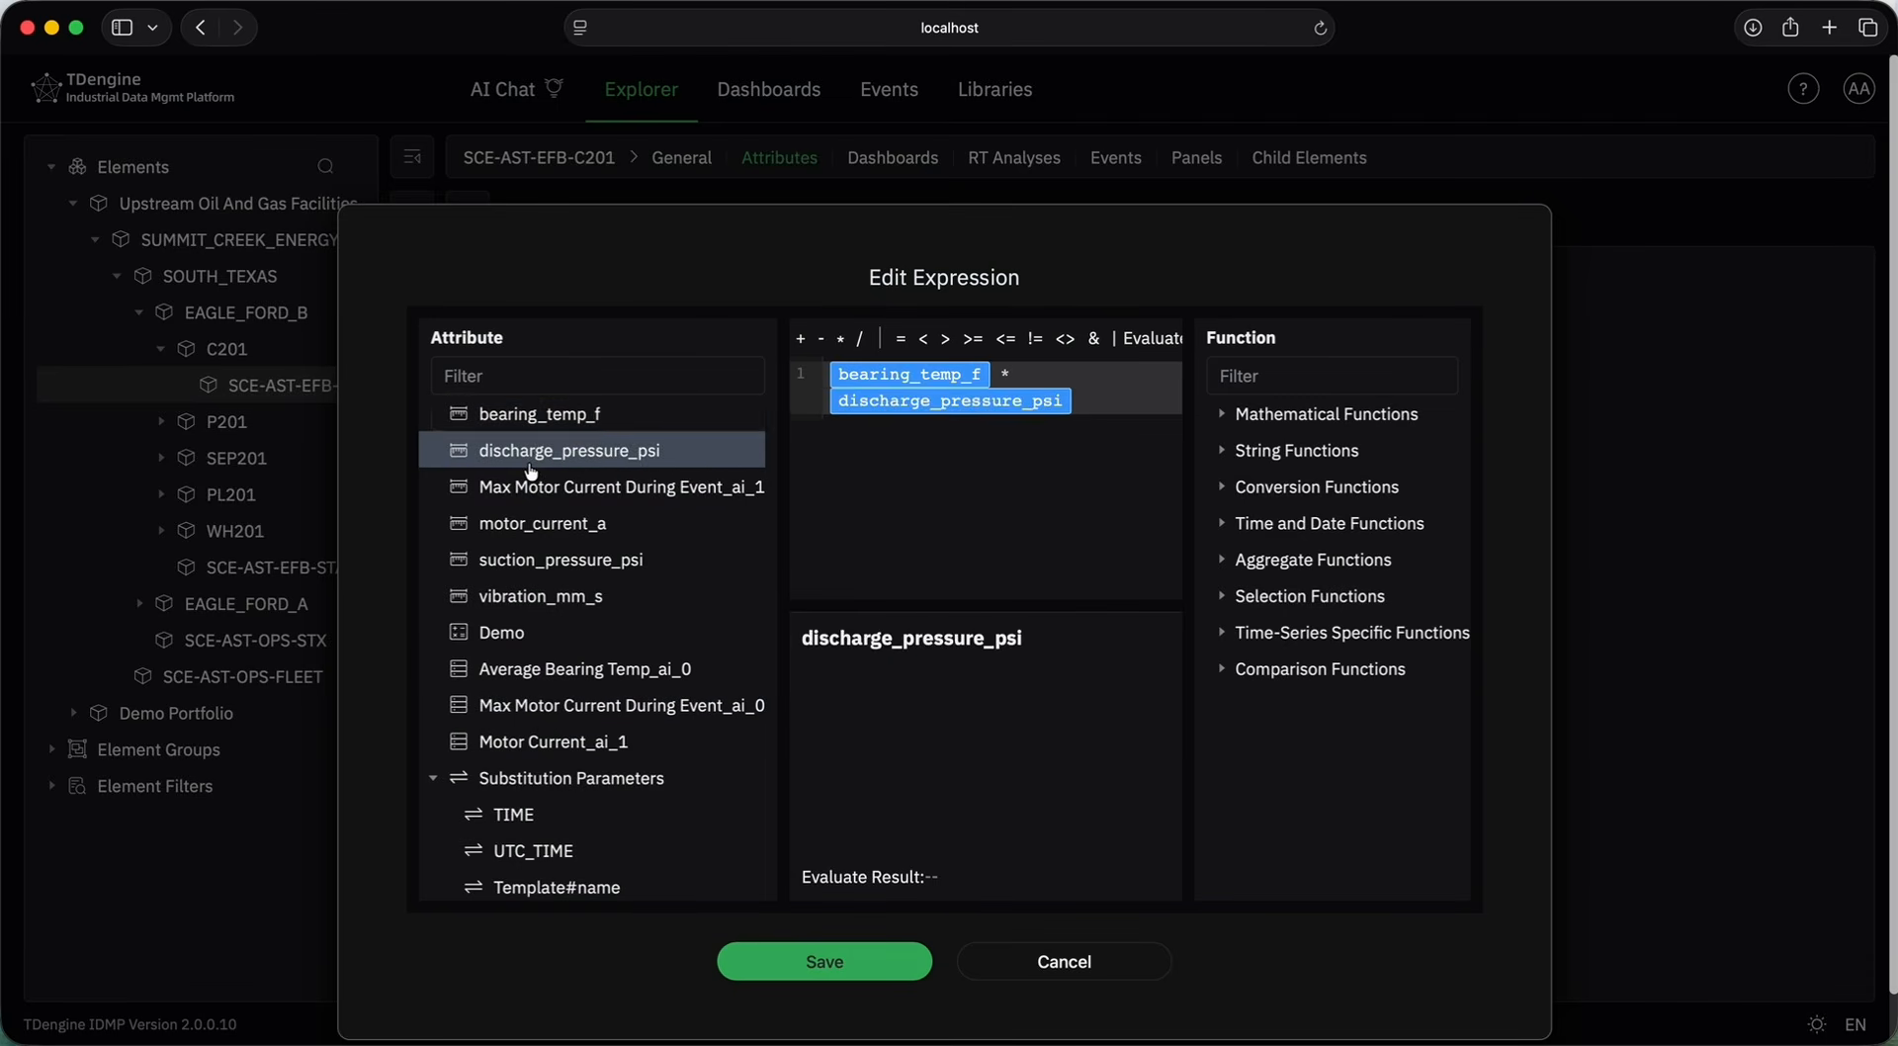
pyautogui.click(1165, 344)
pyautogui.press('super+minus')
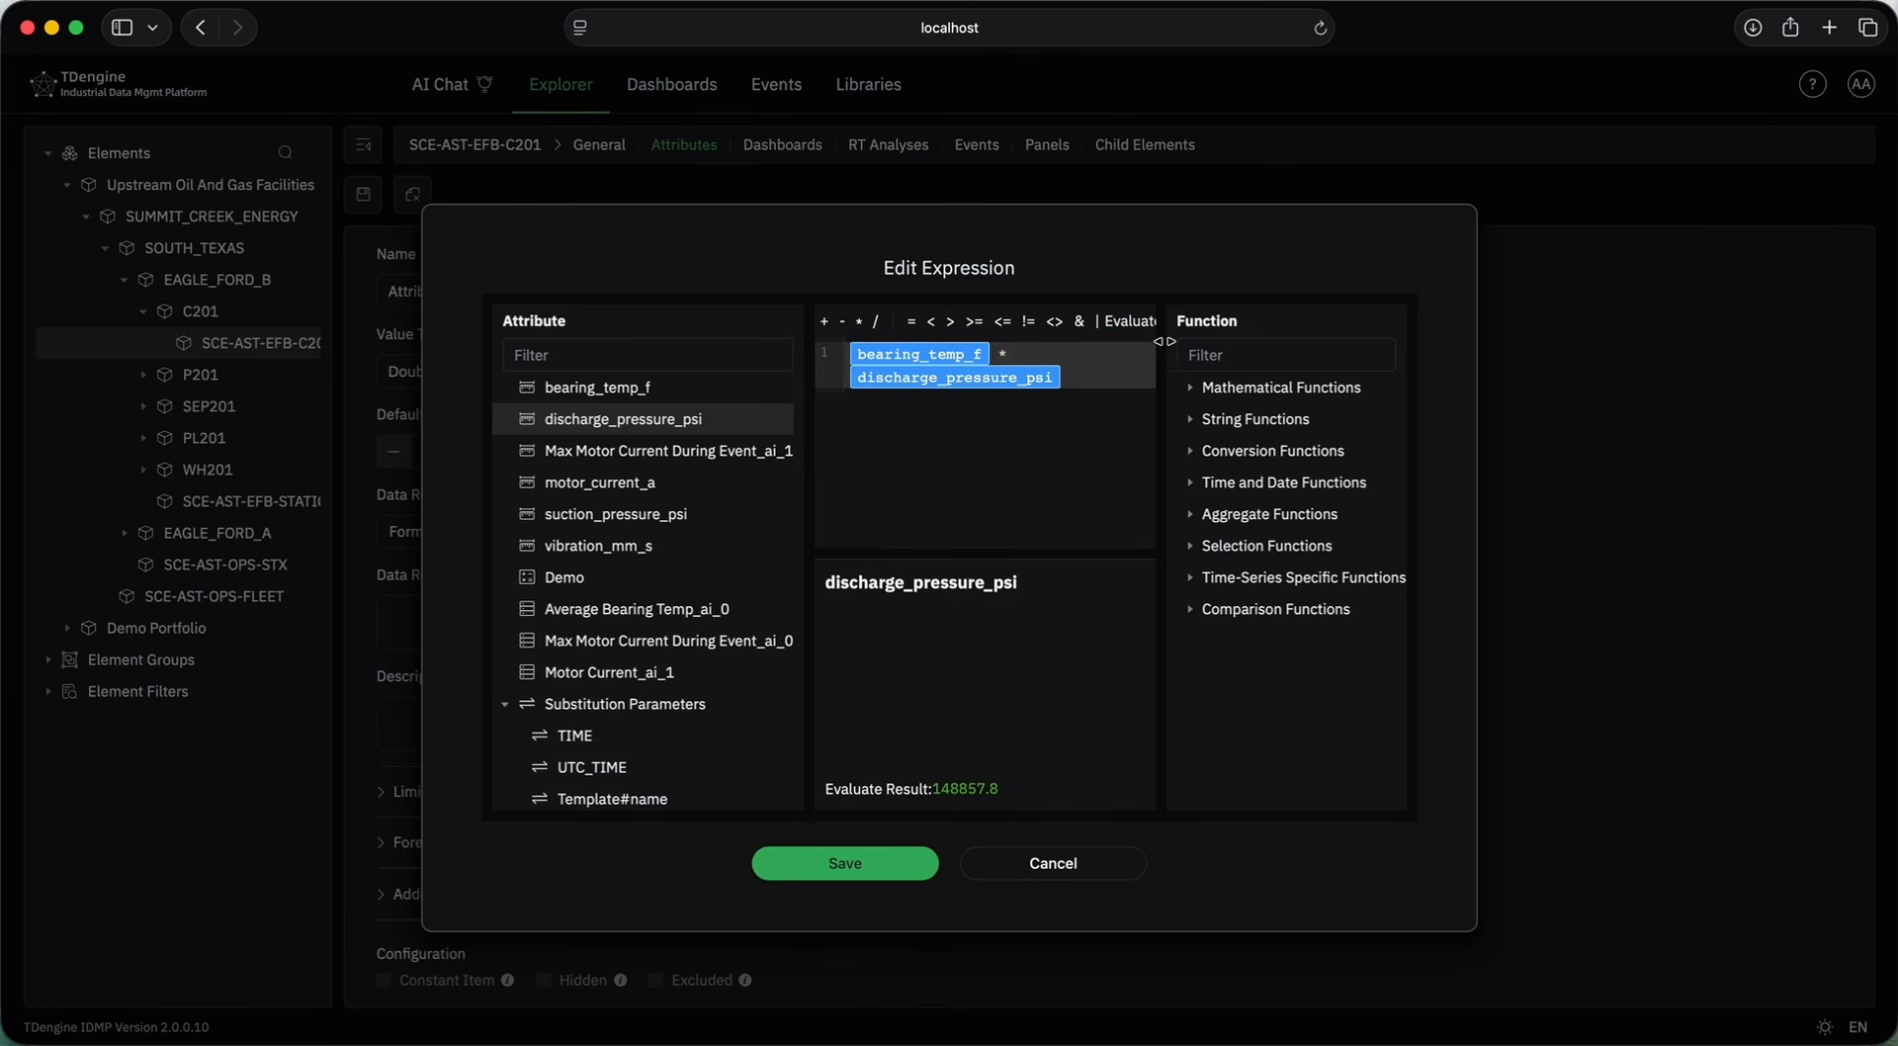
# Browse the Mathematical, Time and Date, Time-Series Specific and Comparison function groups, and cancel the expression without saving.
pyautogui.moveTo(1166, 364); pyautogui.dragTo(1163, 427)
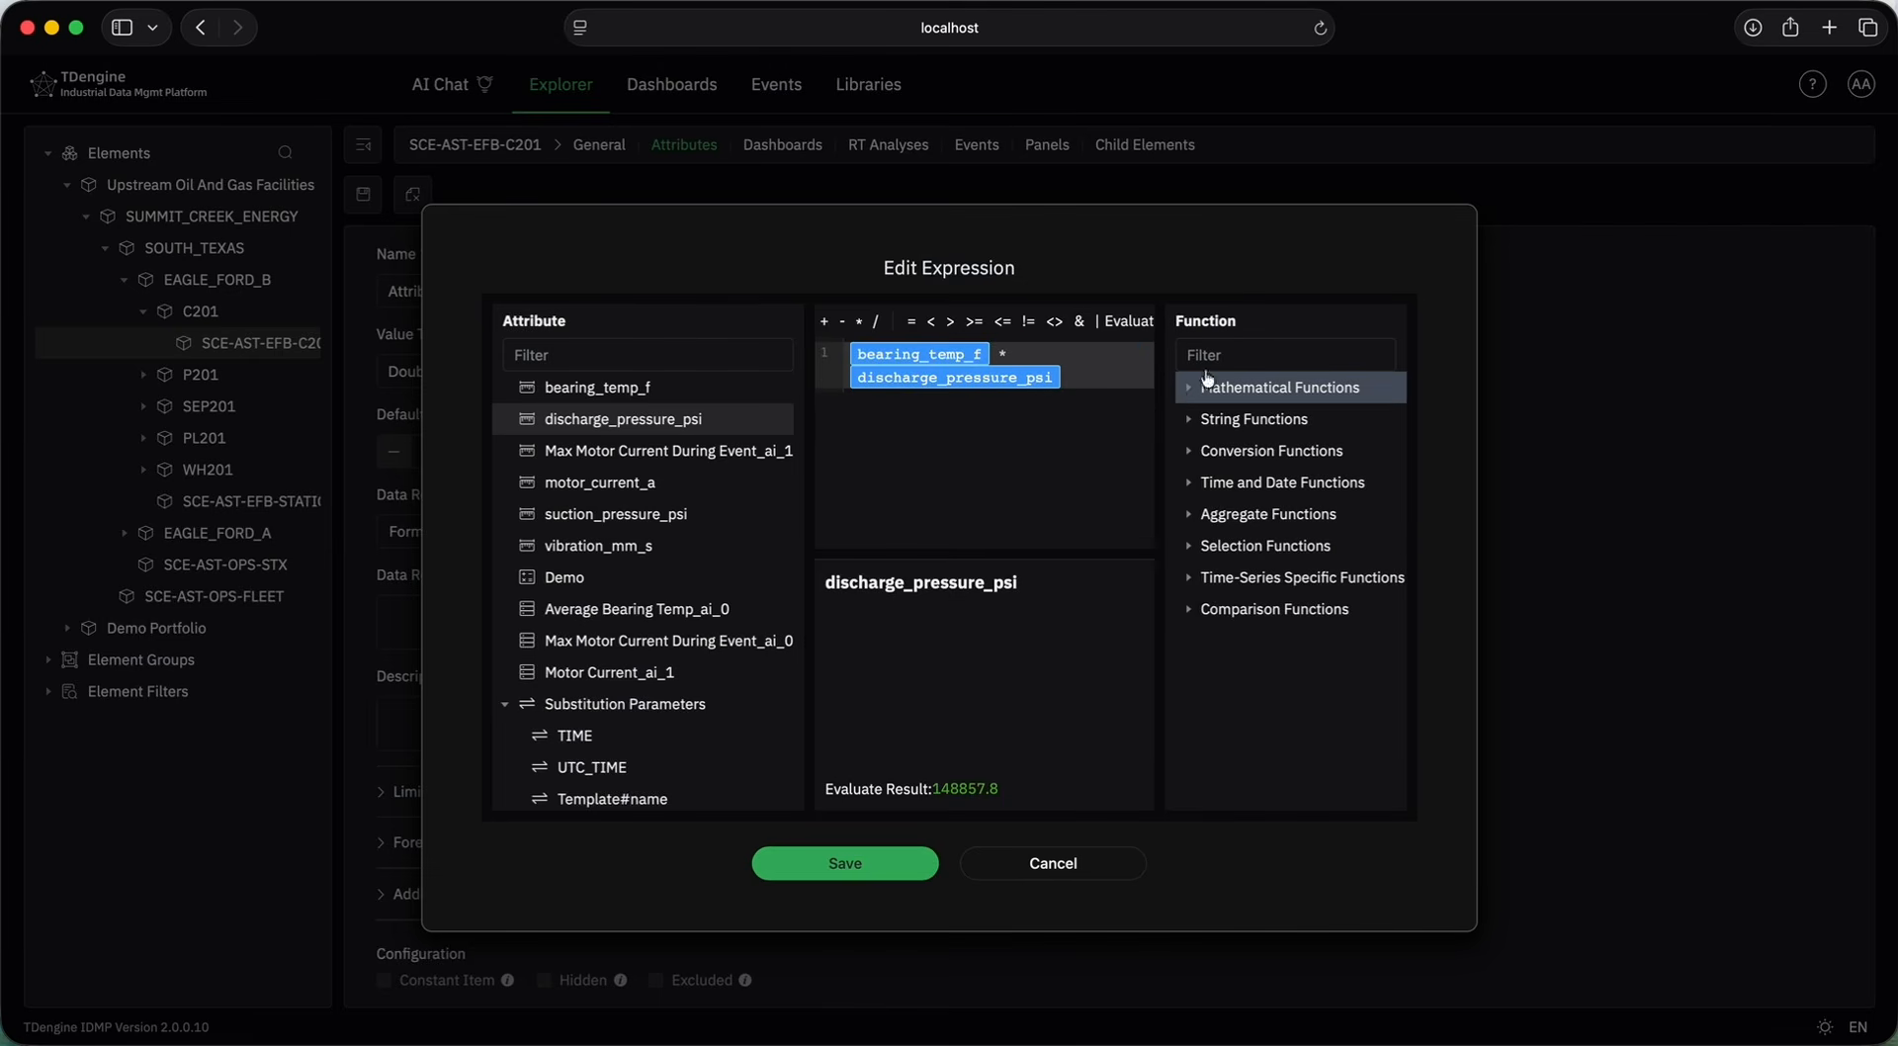
pyautogui.click(1187, 393)
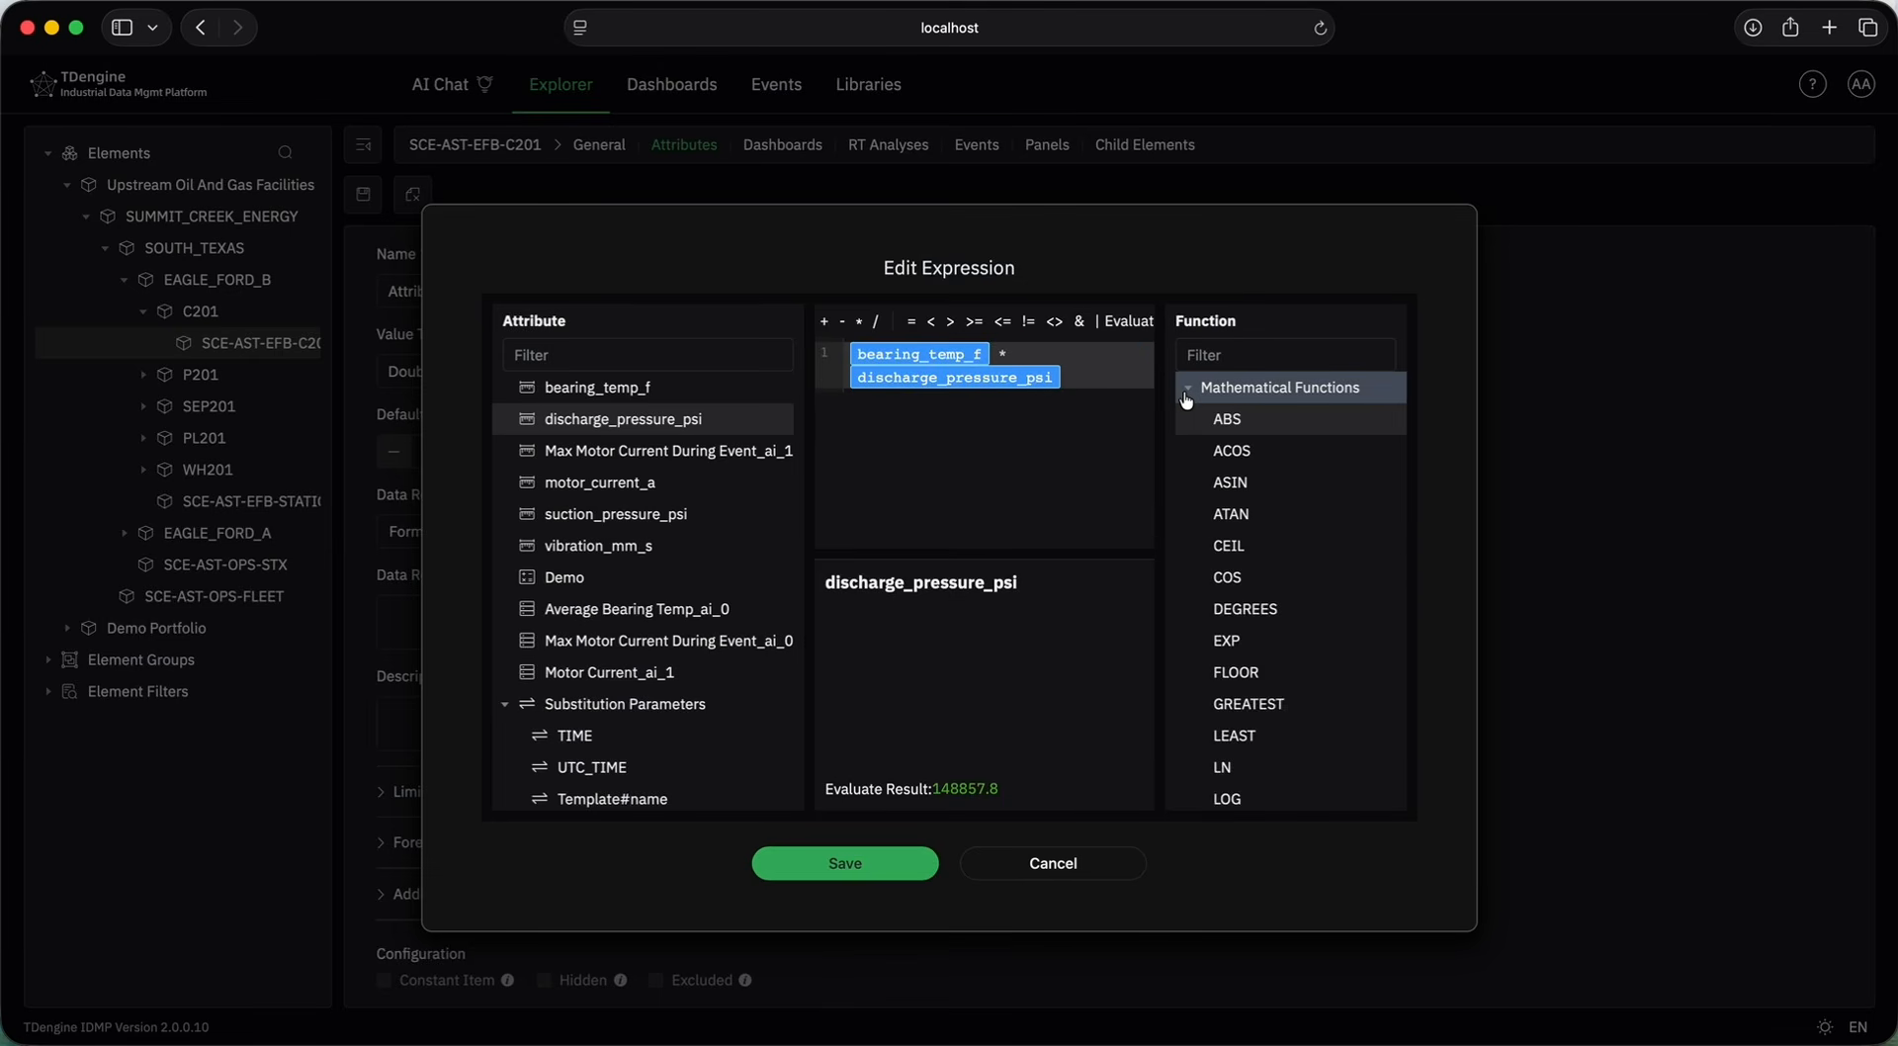
pyautogui.click(1186, 396)
pyautogui.click(1196, 482)
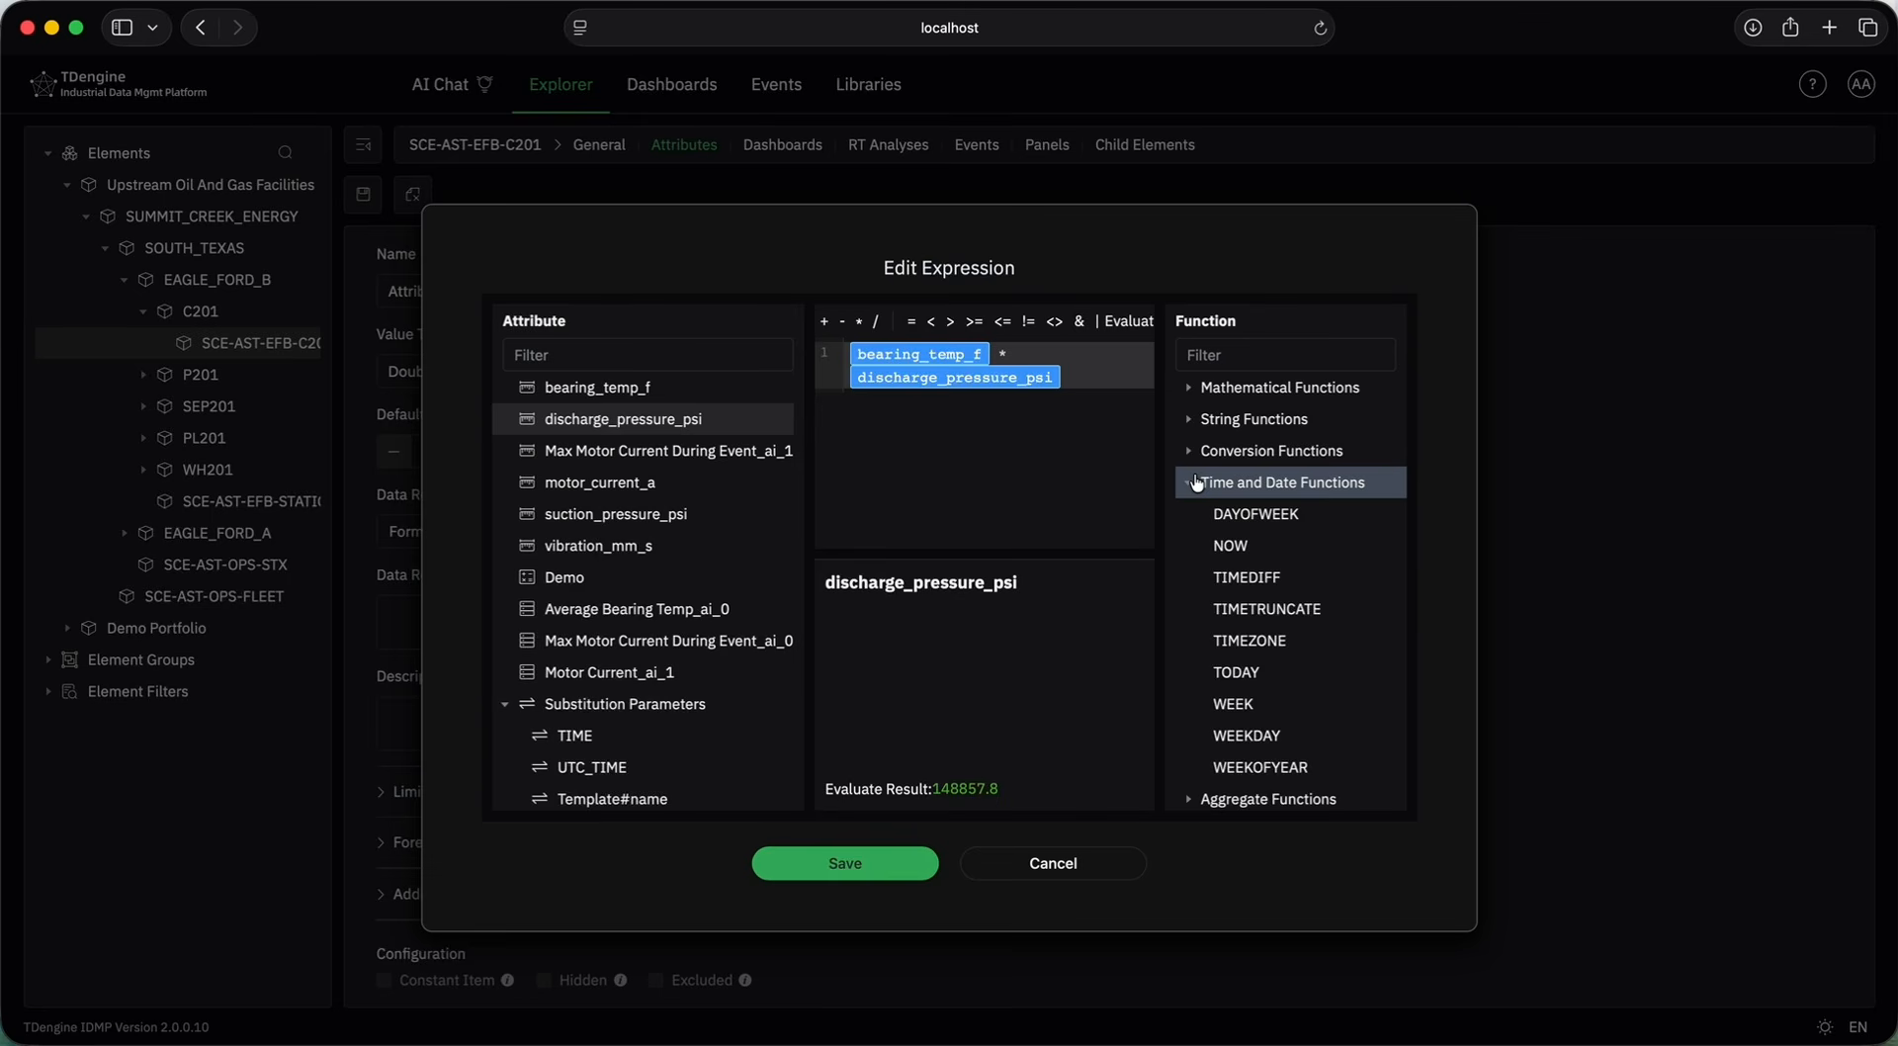
pyautogui.click(1197, 482)
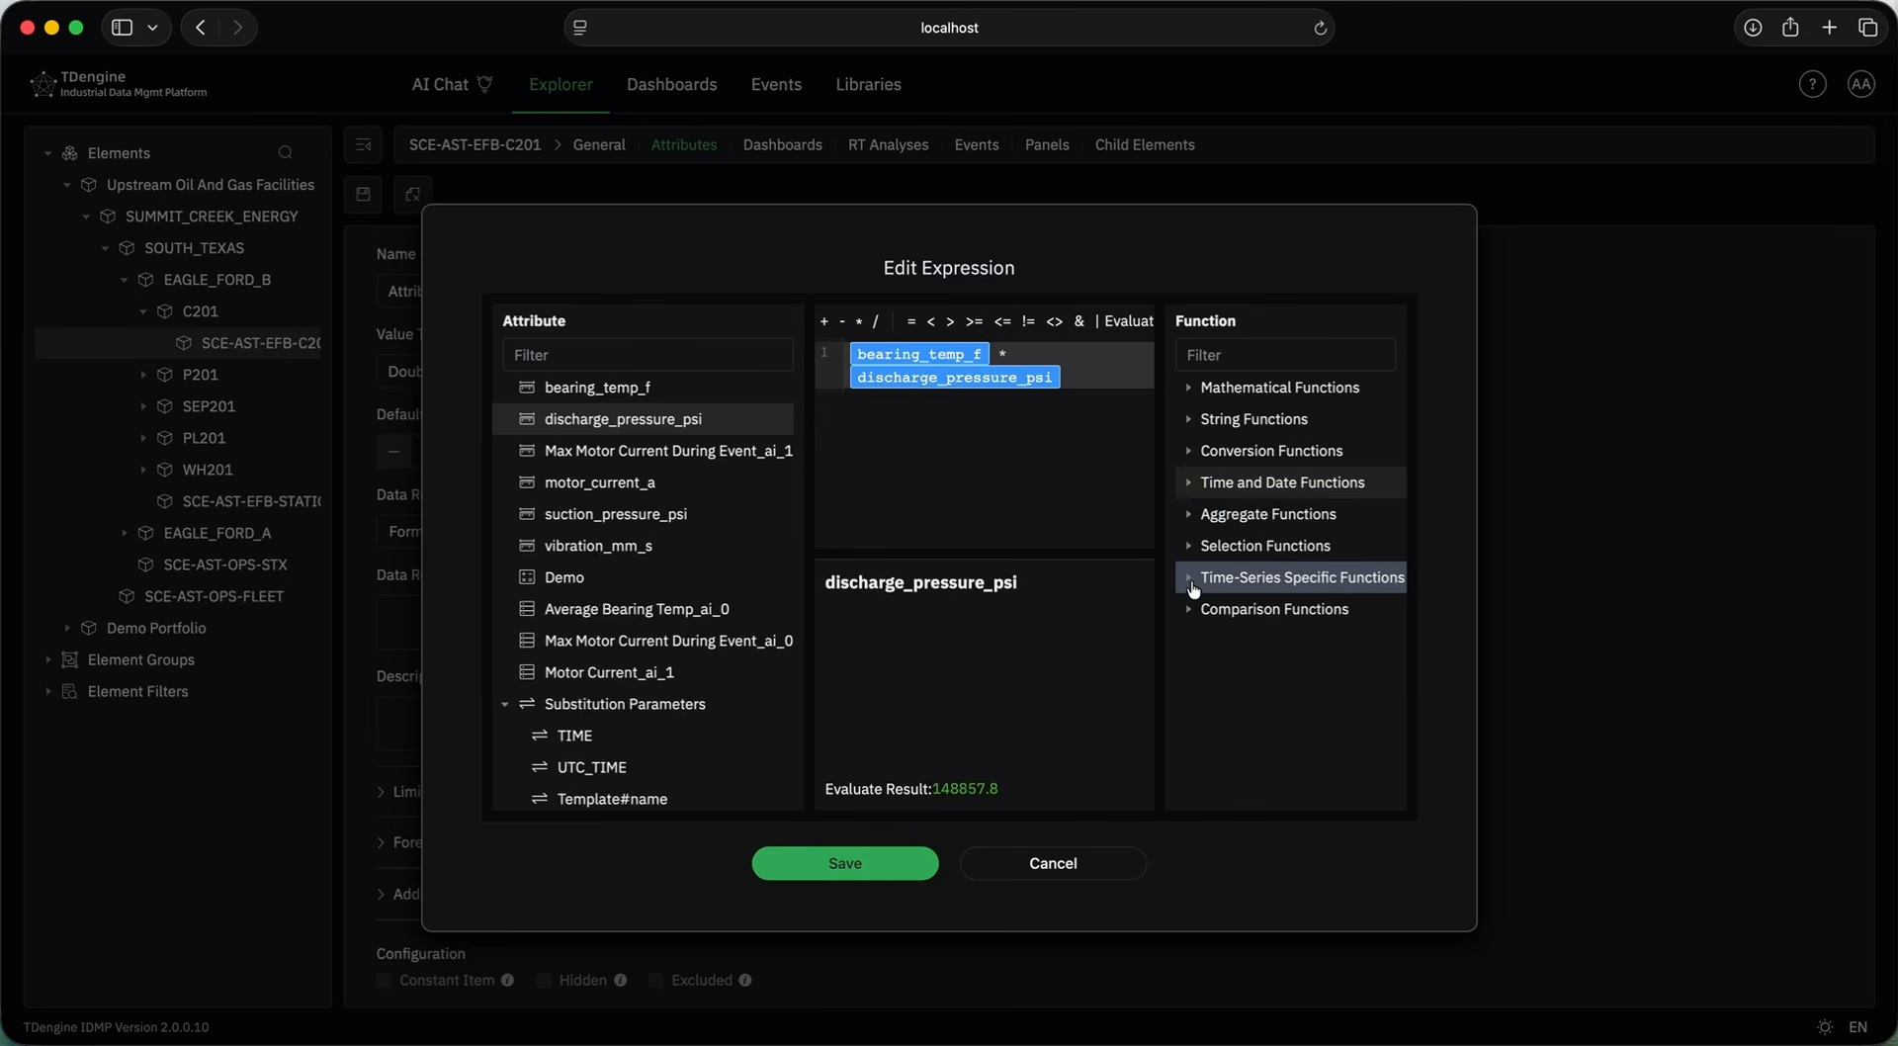
pyautogui.click(1187, 585)
pyautogui.click(1187, 585)
pyautogui.click(1192, 610)
pyautogui.click(1192, 610)
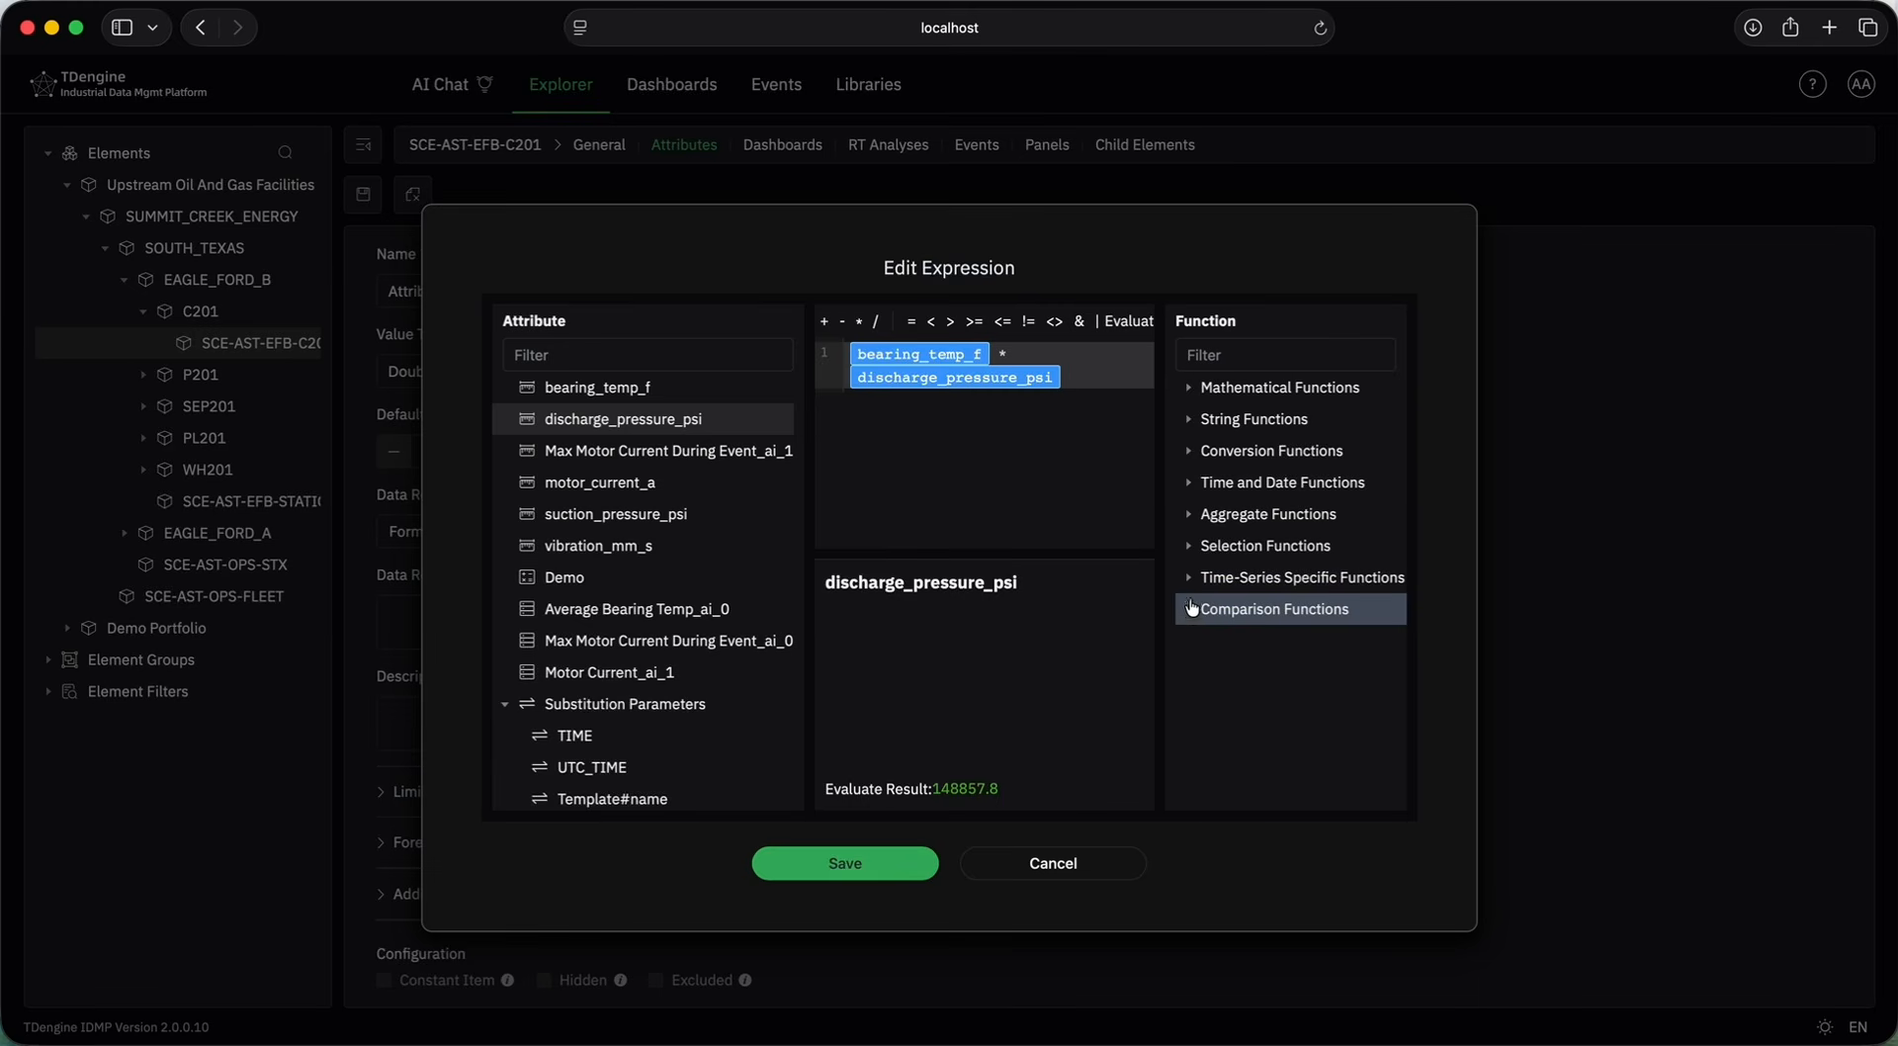
pyautogui.click(1189, 485)
pyautogui.click(1190, 484)
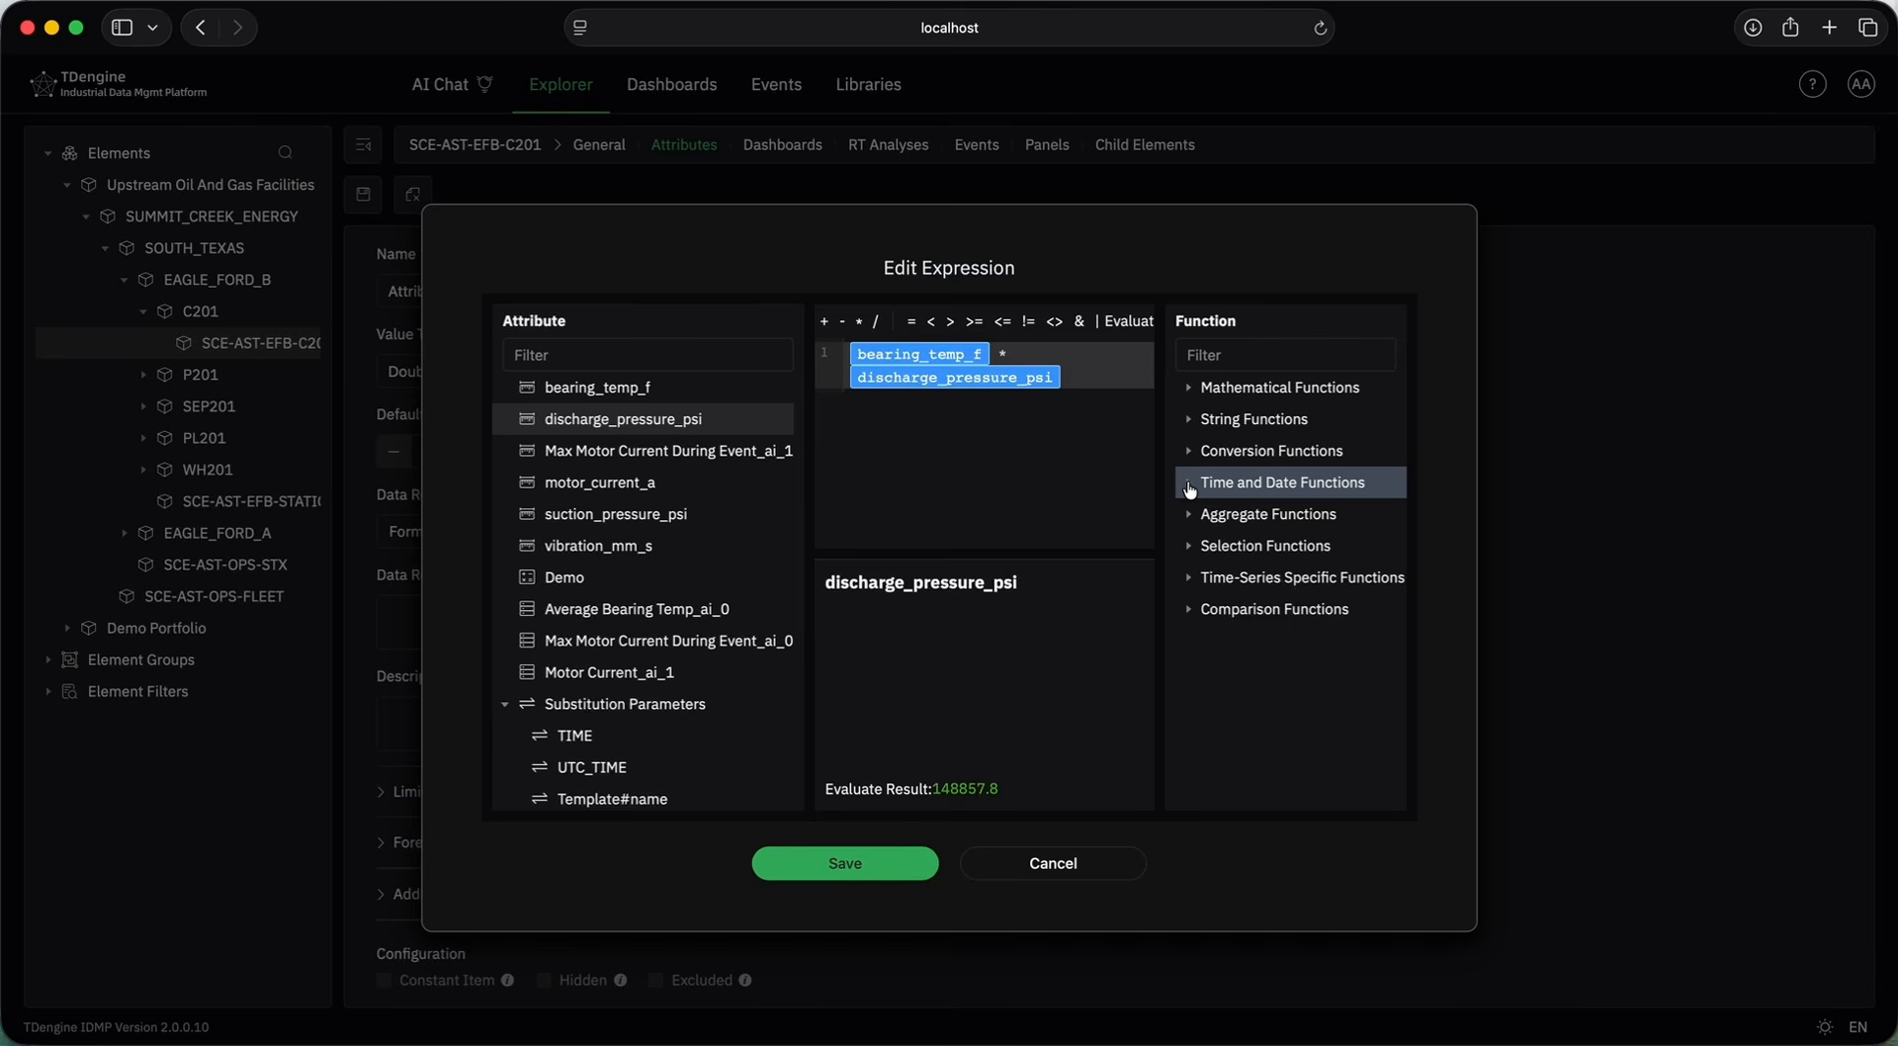
pyautogui.click(1109, 869)
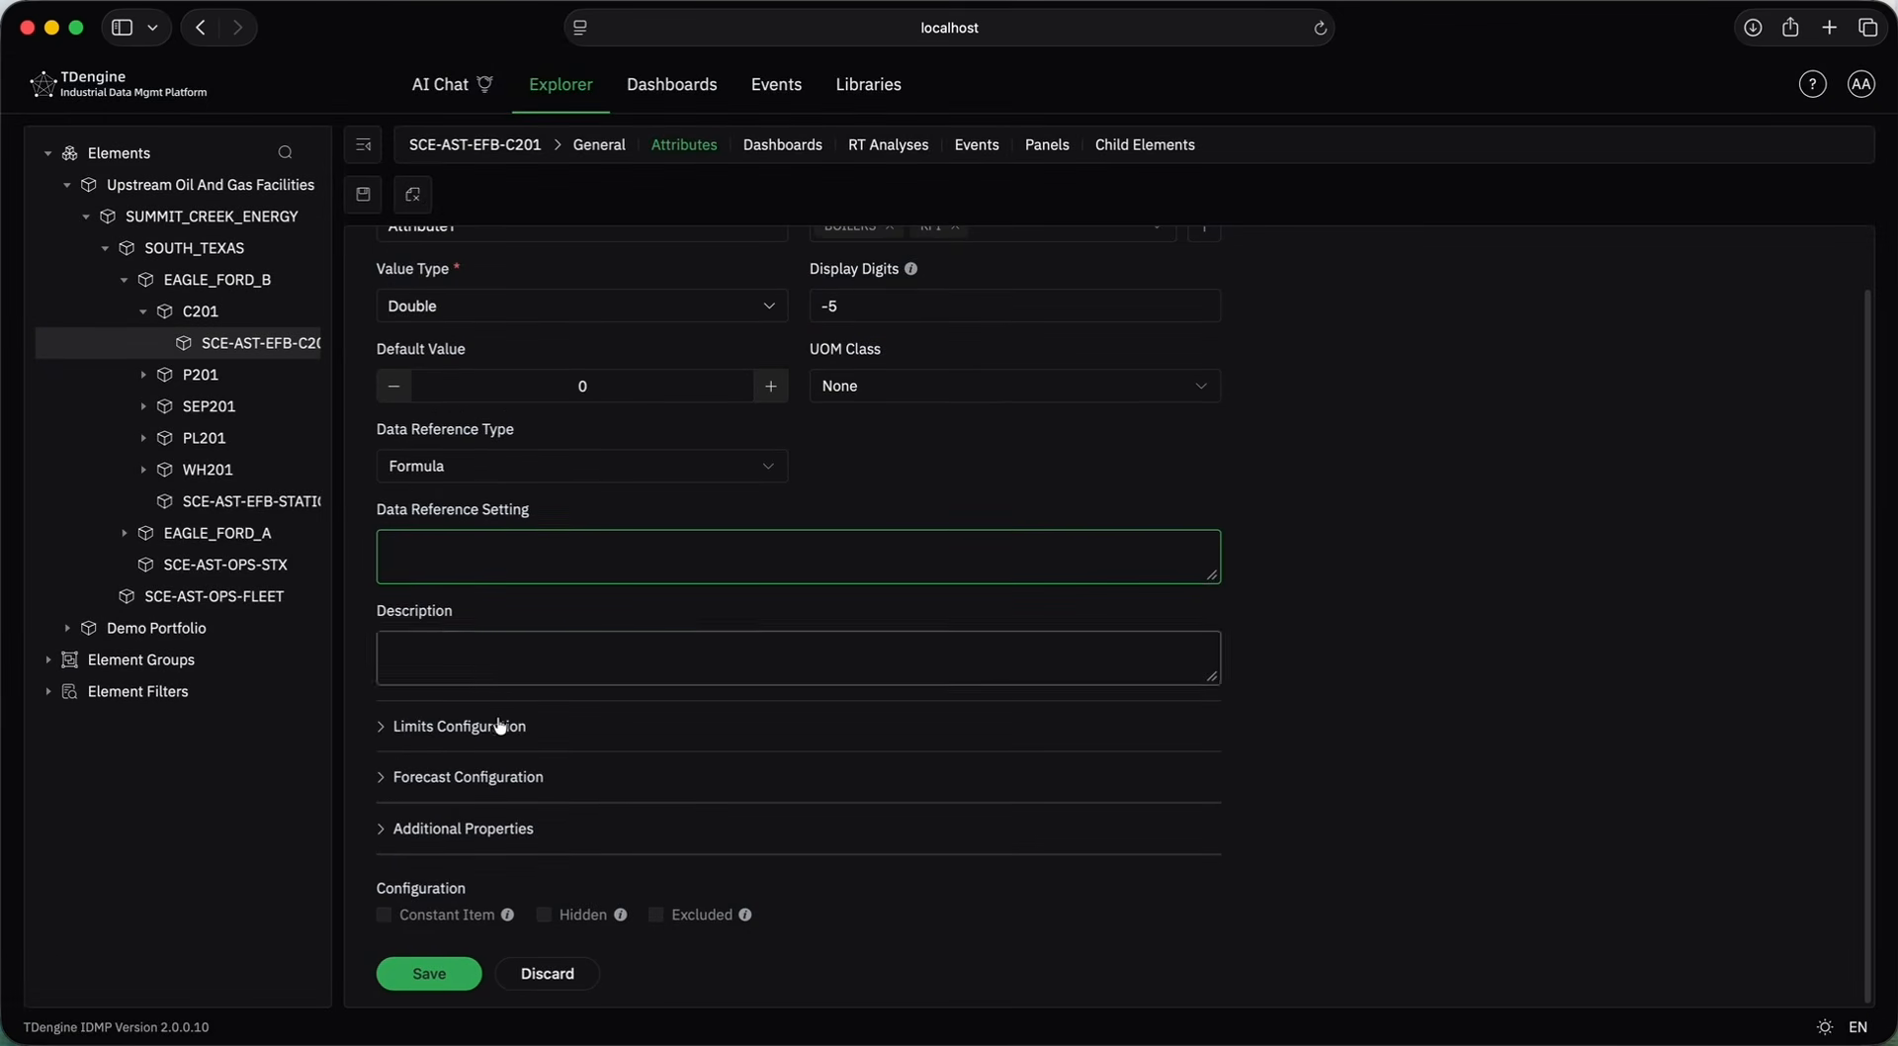
# Examine the new attribute's Limits Configuration, Forecast Configuration and Additional Properties sections.
pyautogui.click(500, 725)
pyautogui.click(500, 727)
pyautogui.click(498, 732)
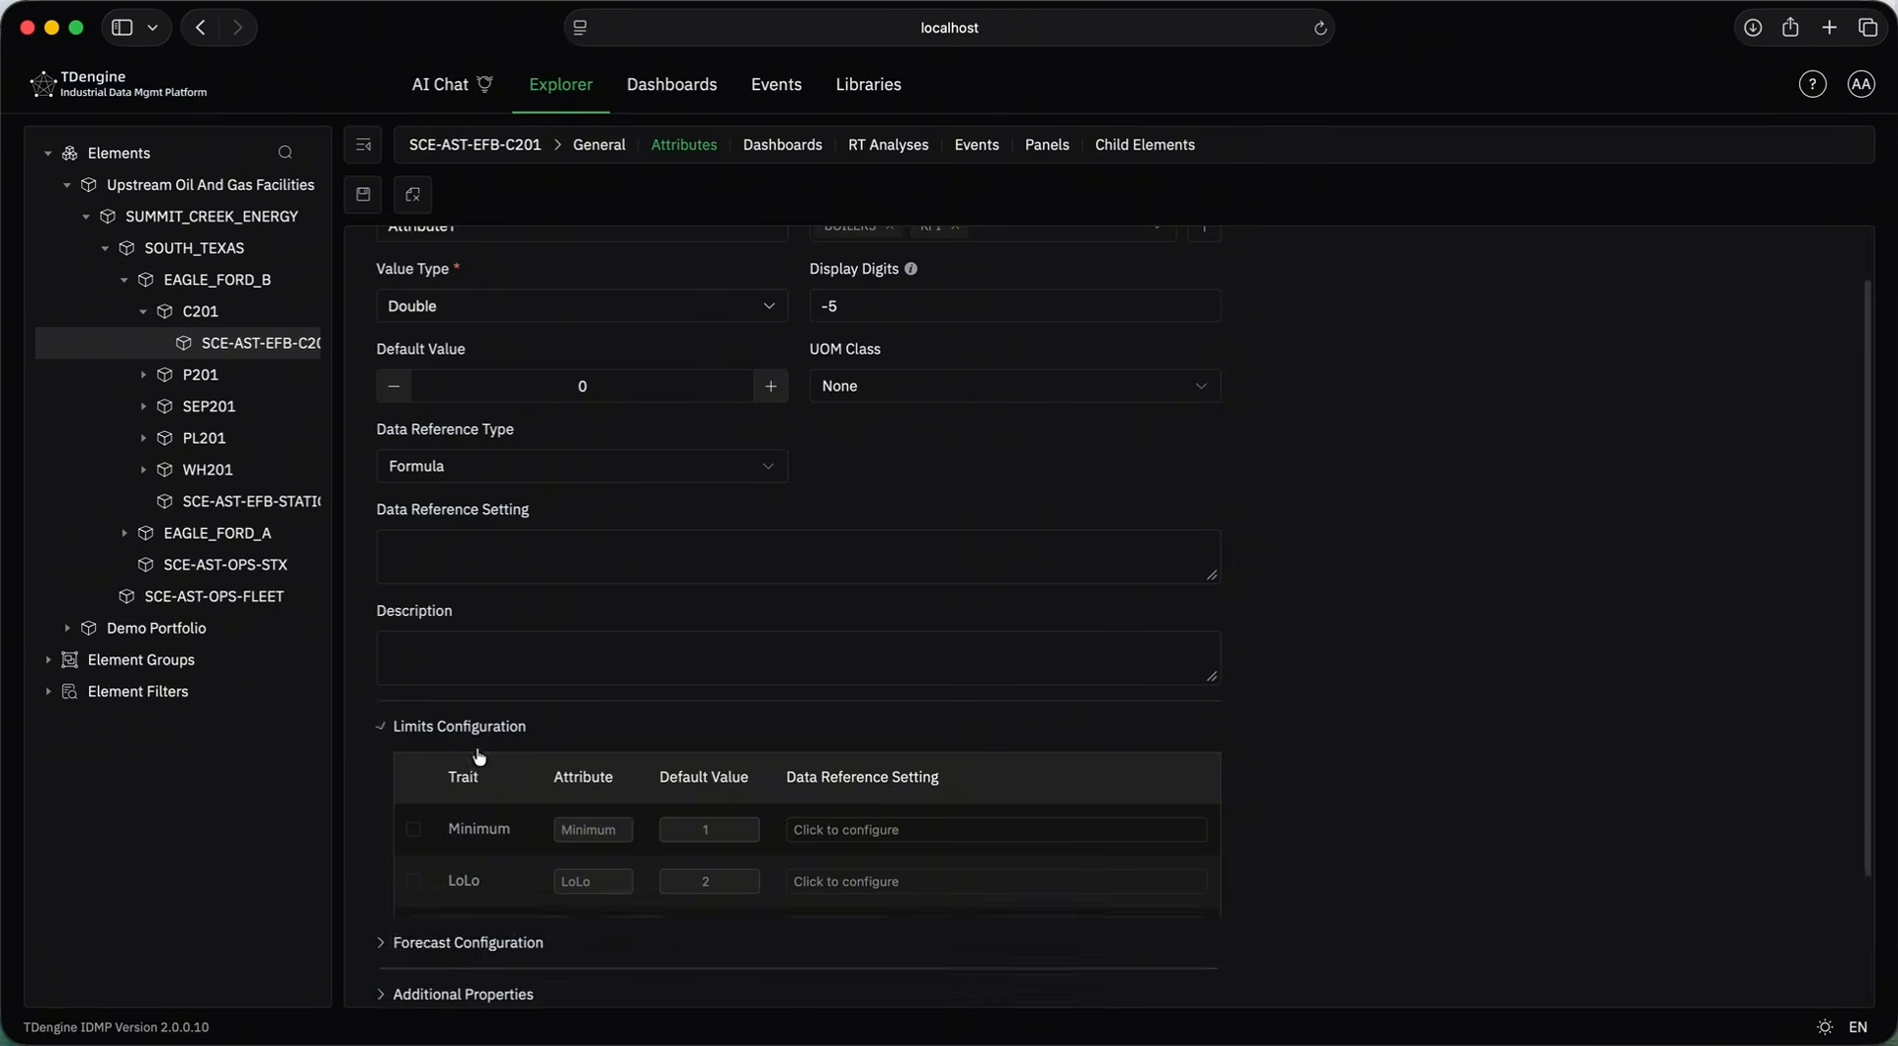
pyautogui.click(474, 730)
pyautogui.click(438, 781)
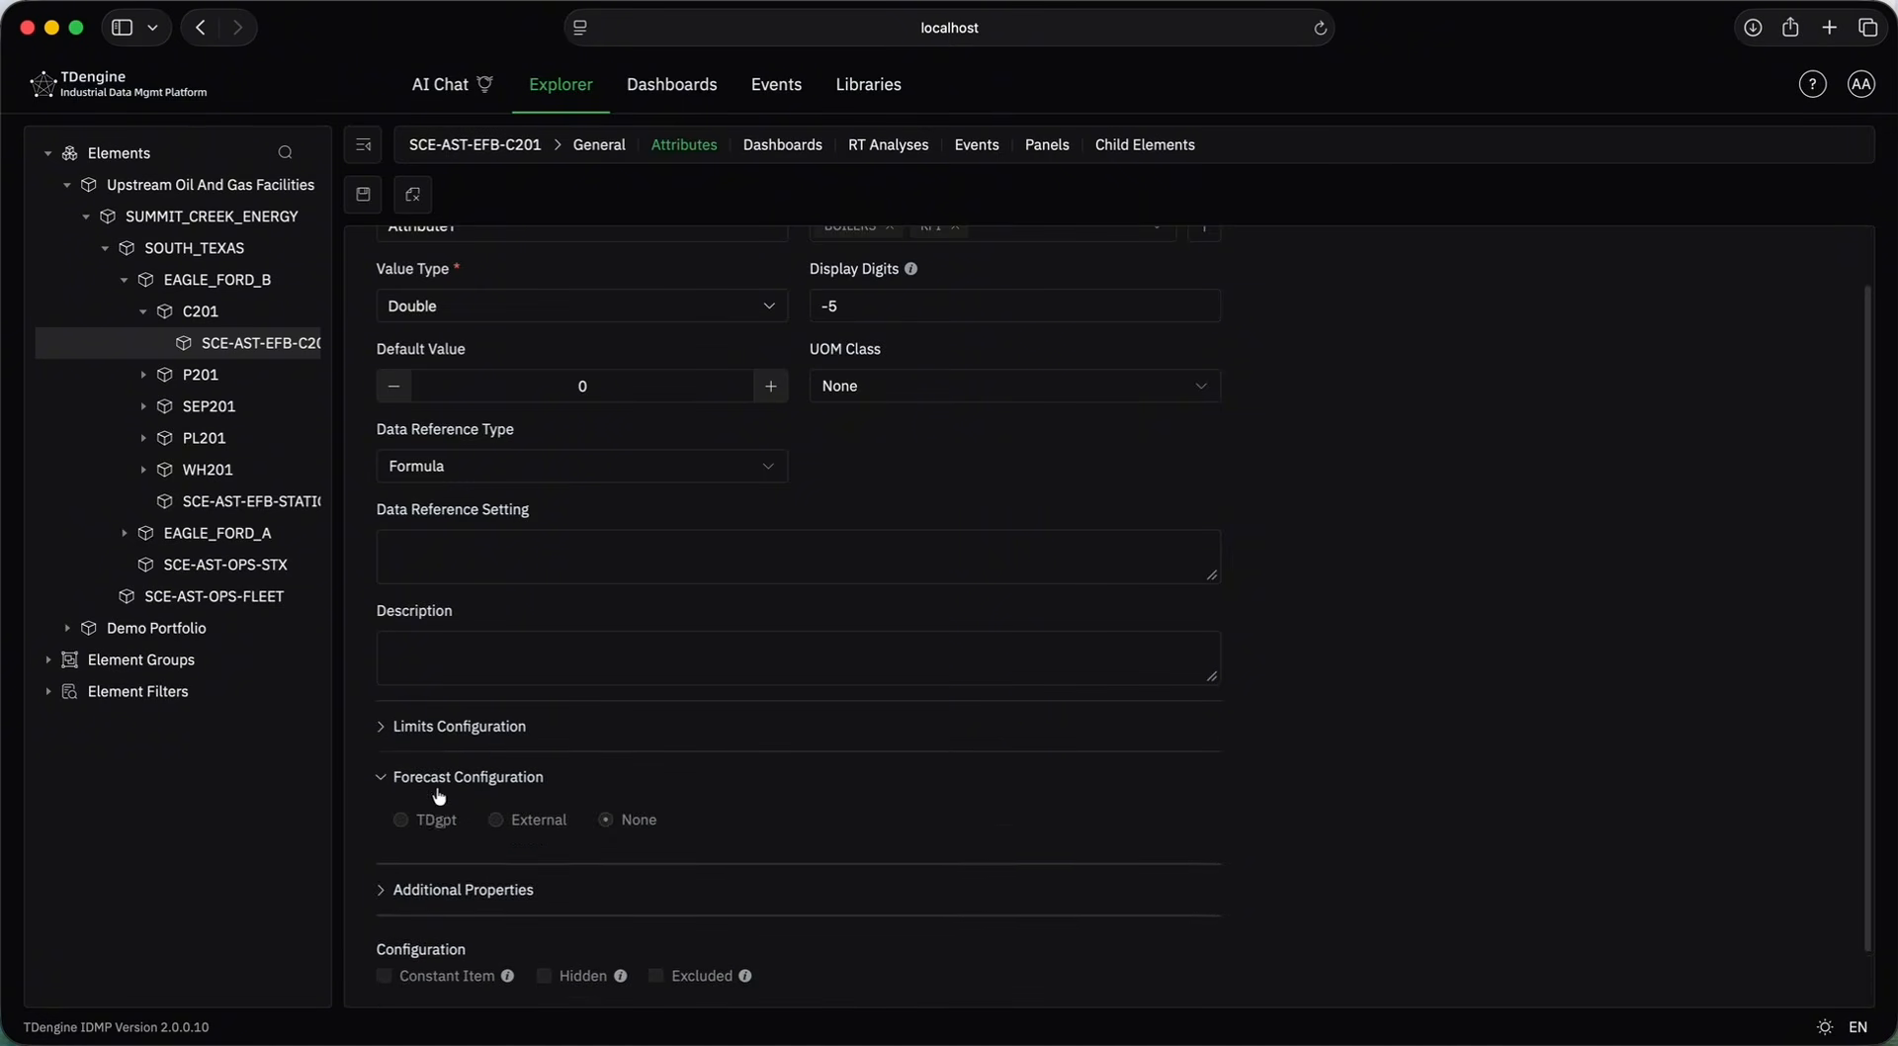
pyautogui.scroll(-2, 438, 796)
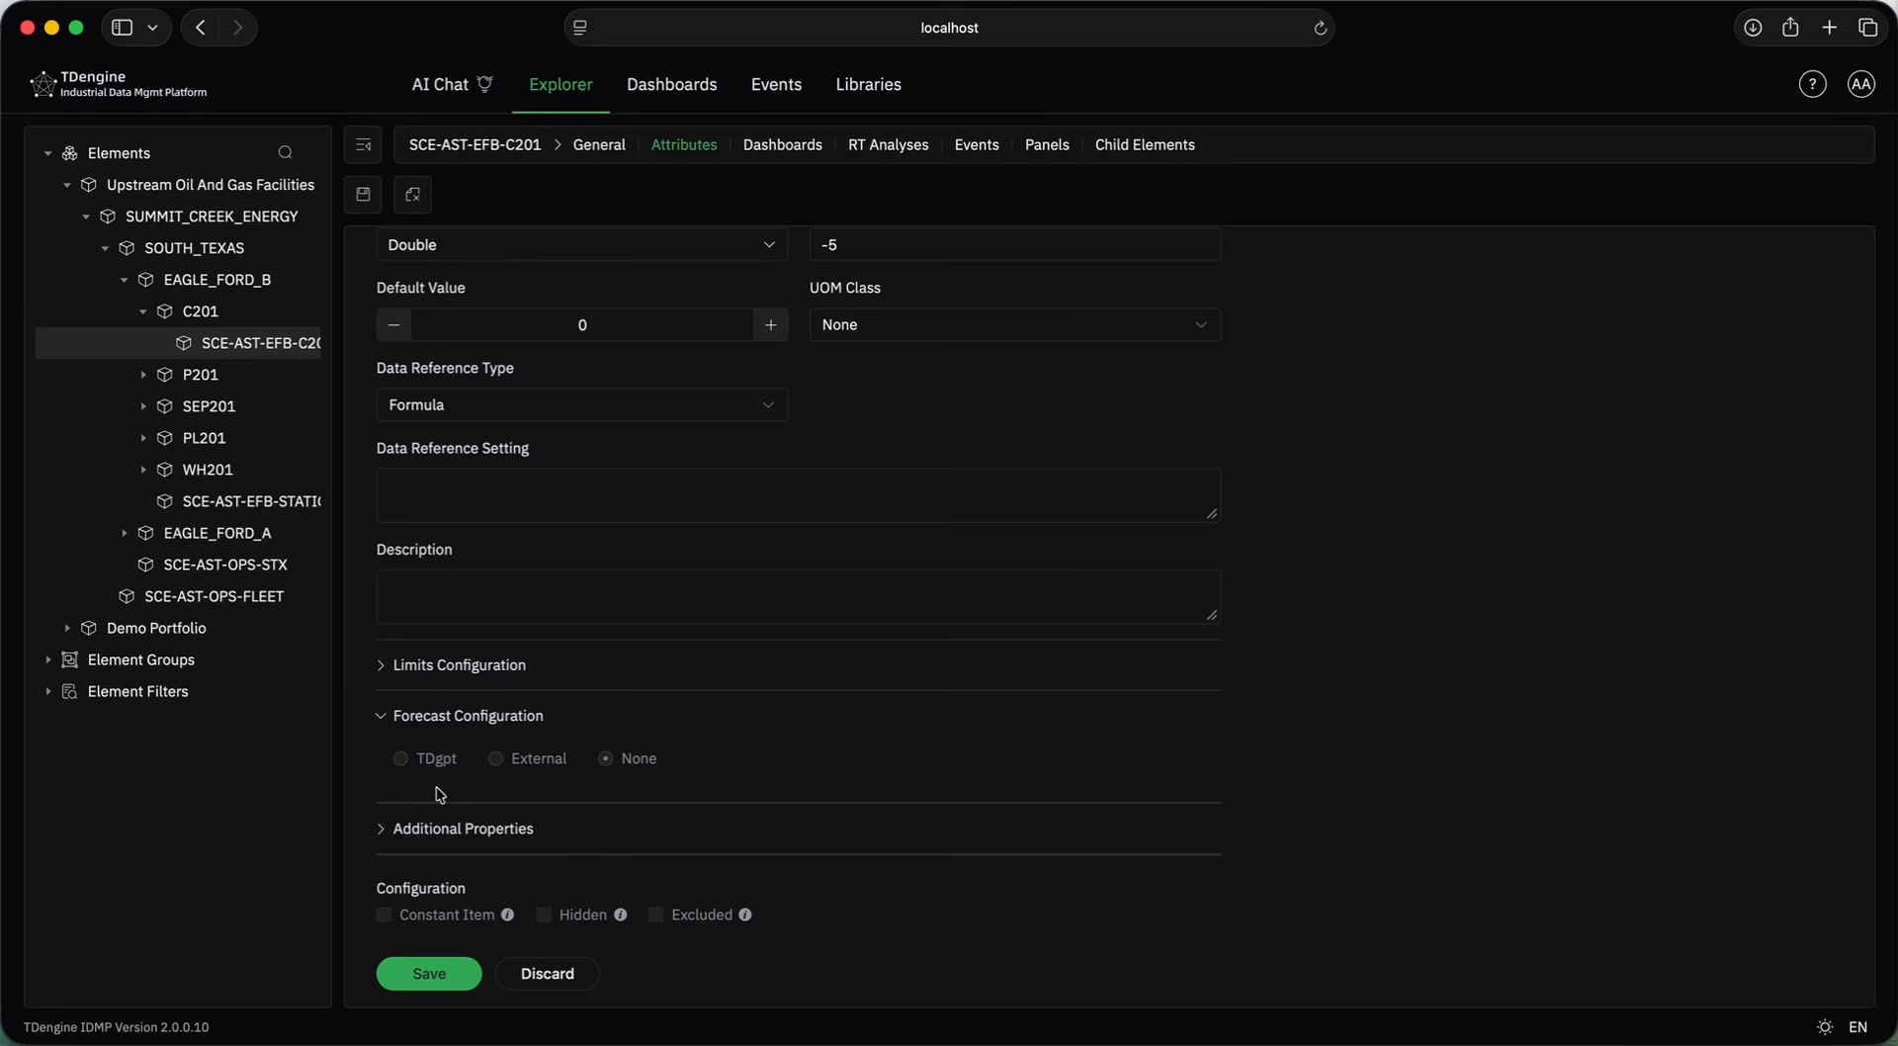
pyautogui.click(430, 829)
pyautogui.scroll(-2, 432, 832)
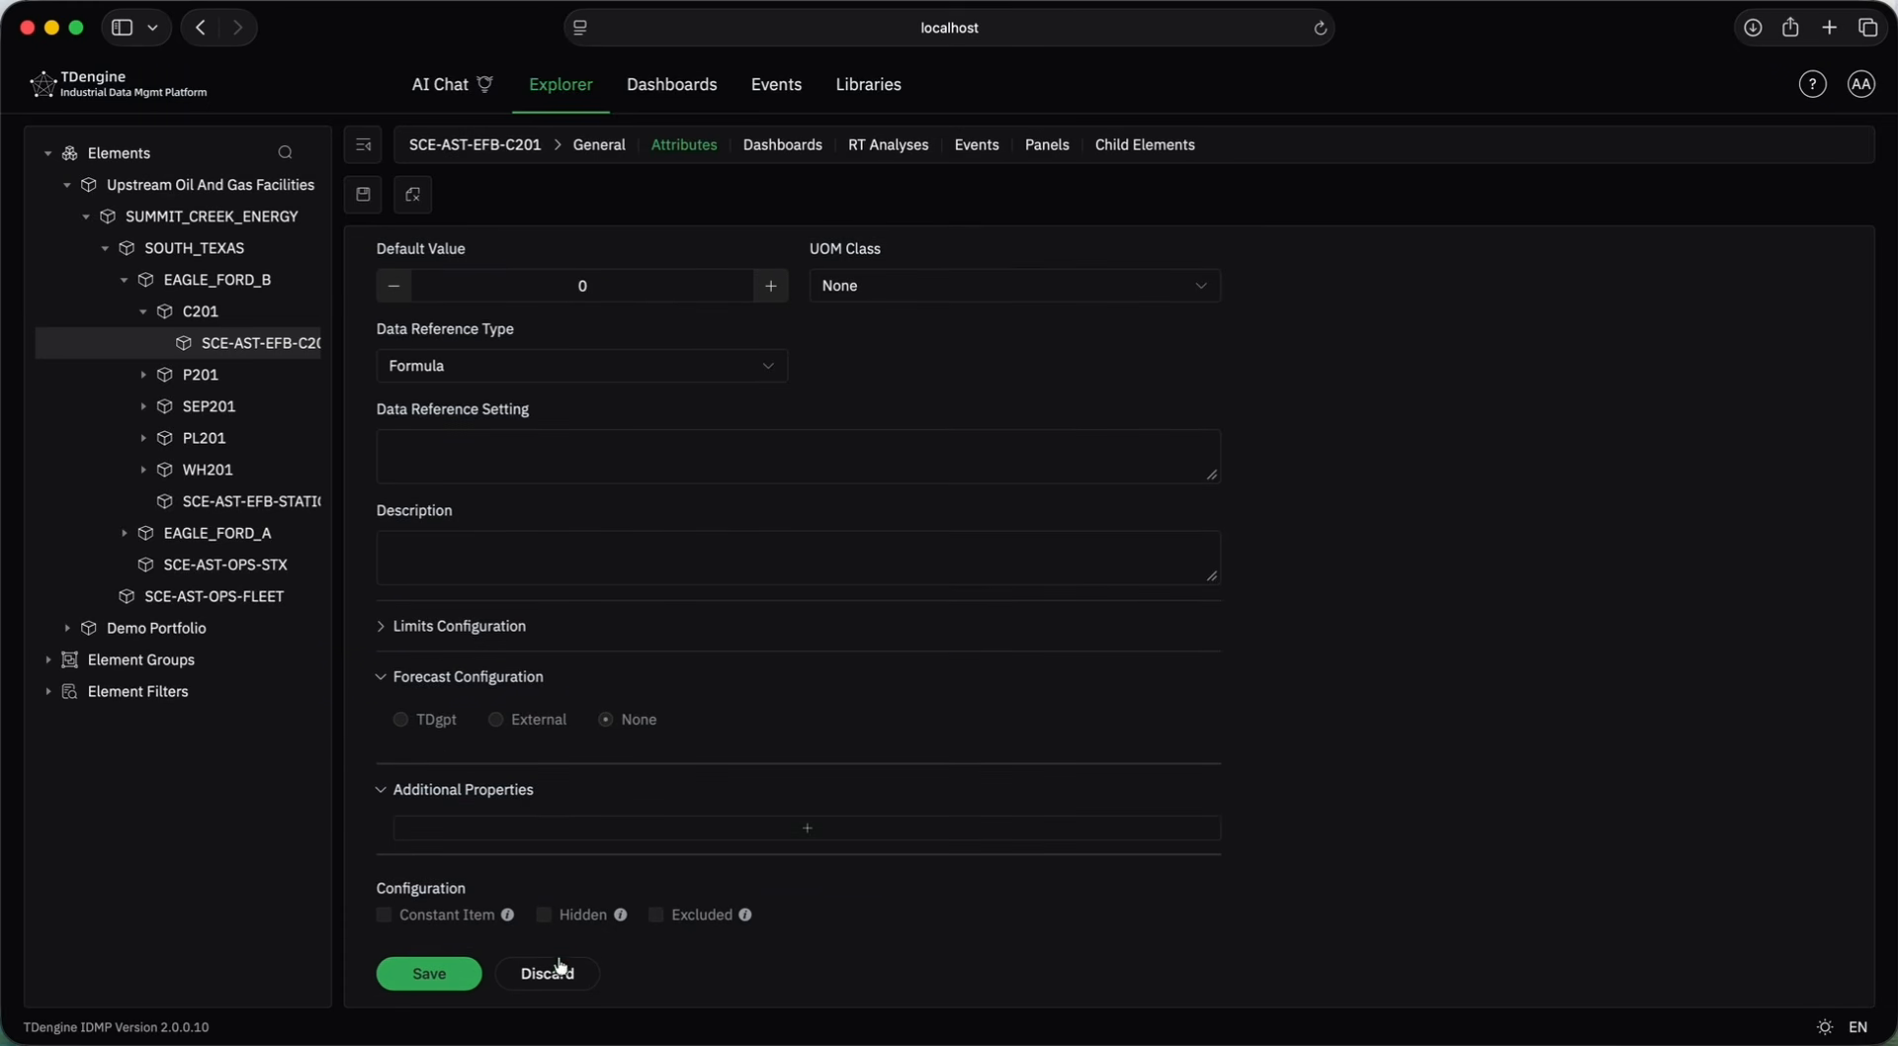
# Discard the new attribute and check which actions the Max Motor Current attribute in the fourth row offers.
pyautogui.click(556, 971)
pyautogui.click(969, 589)
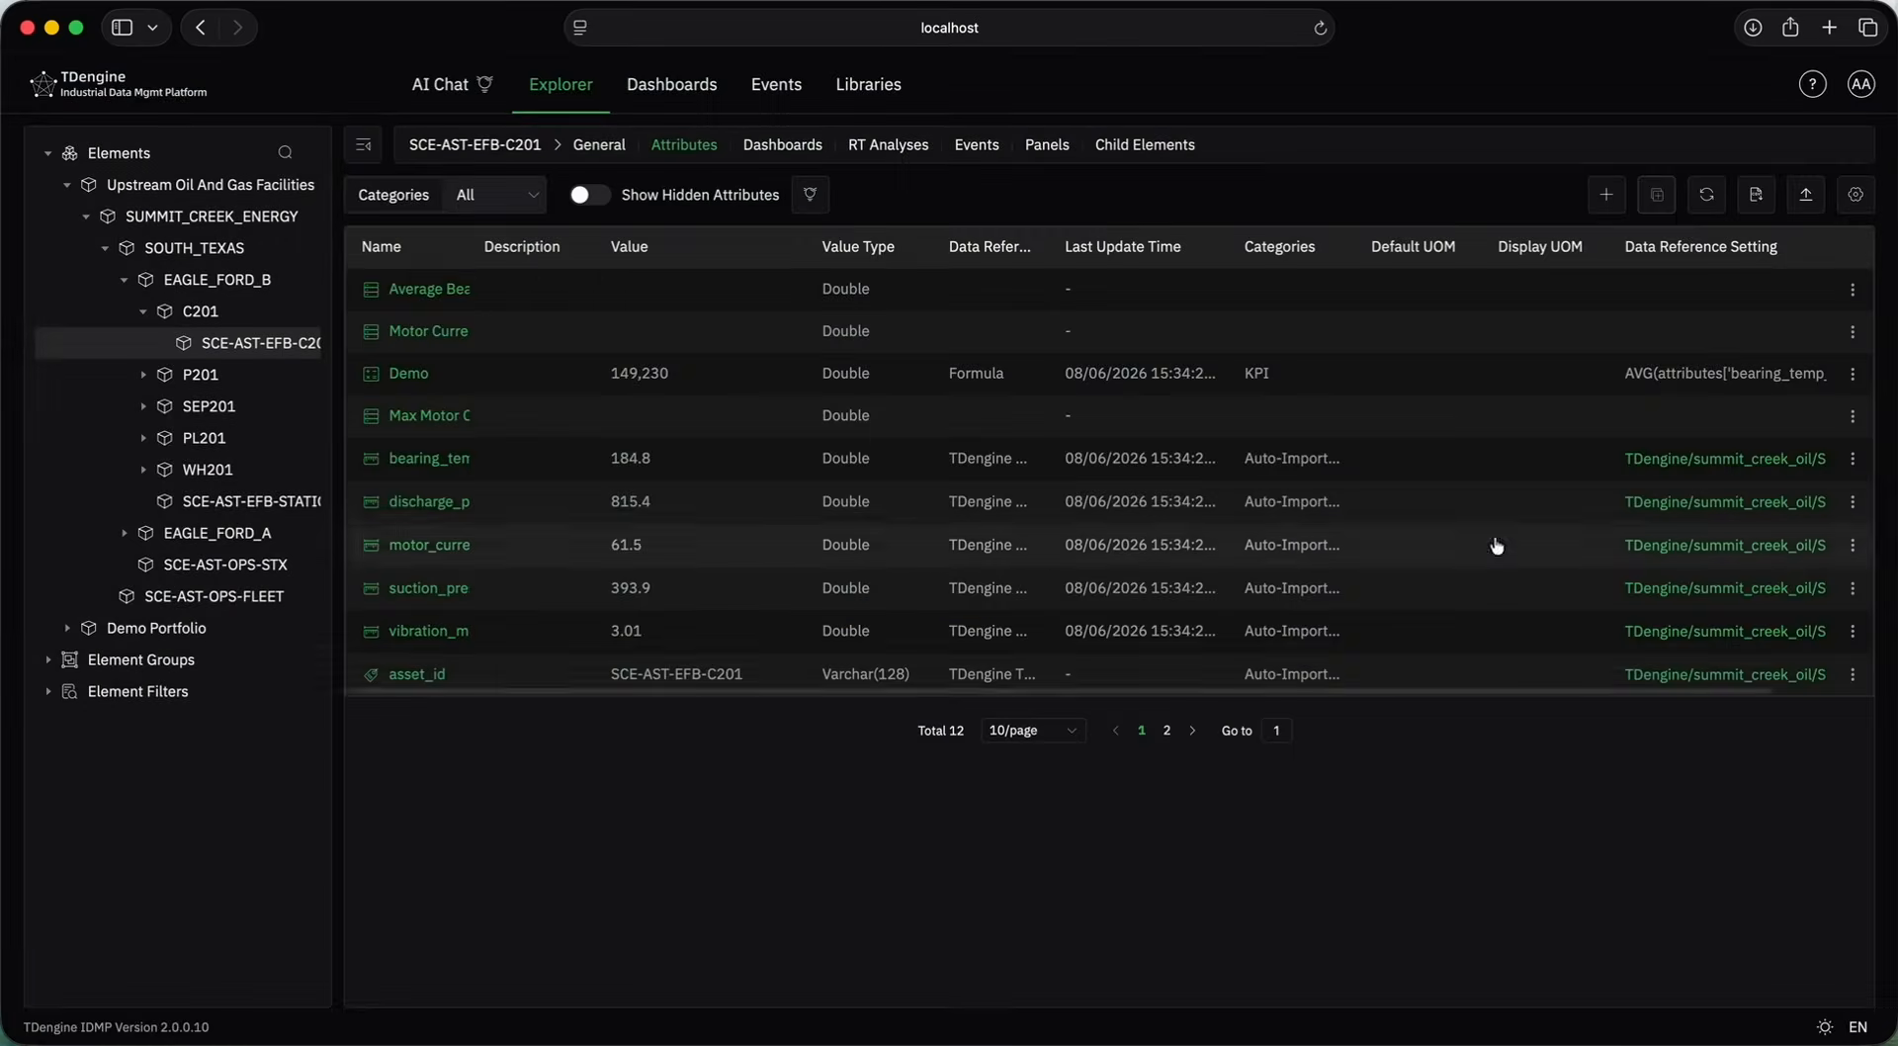
pyautogui.click(1853, 419)
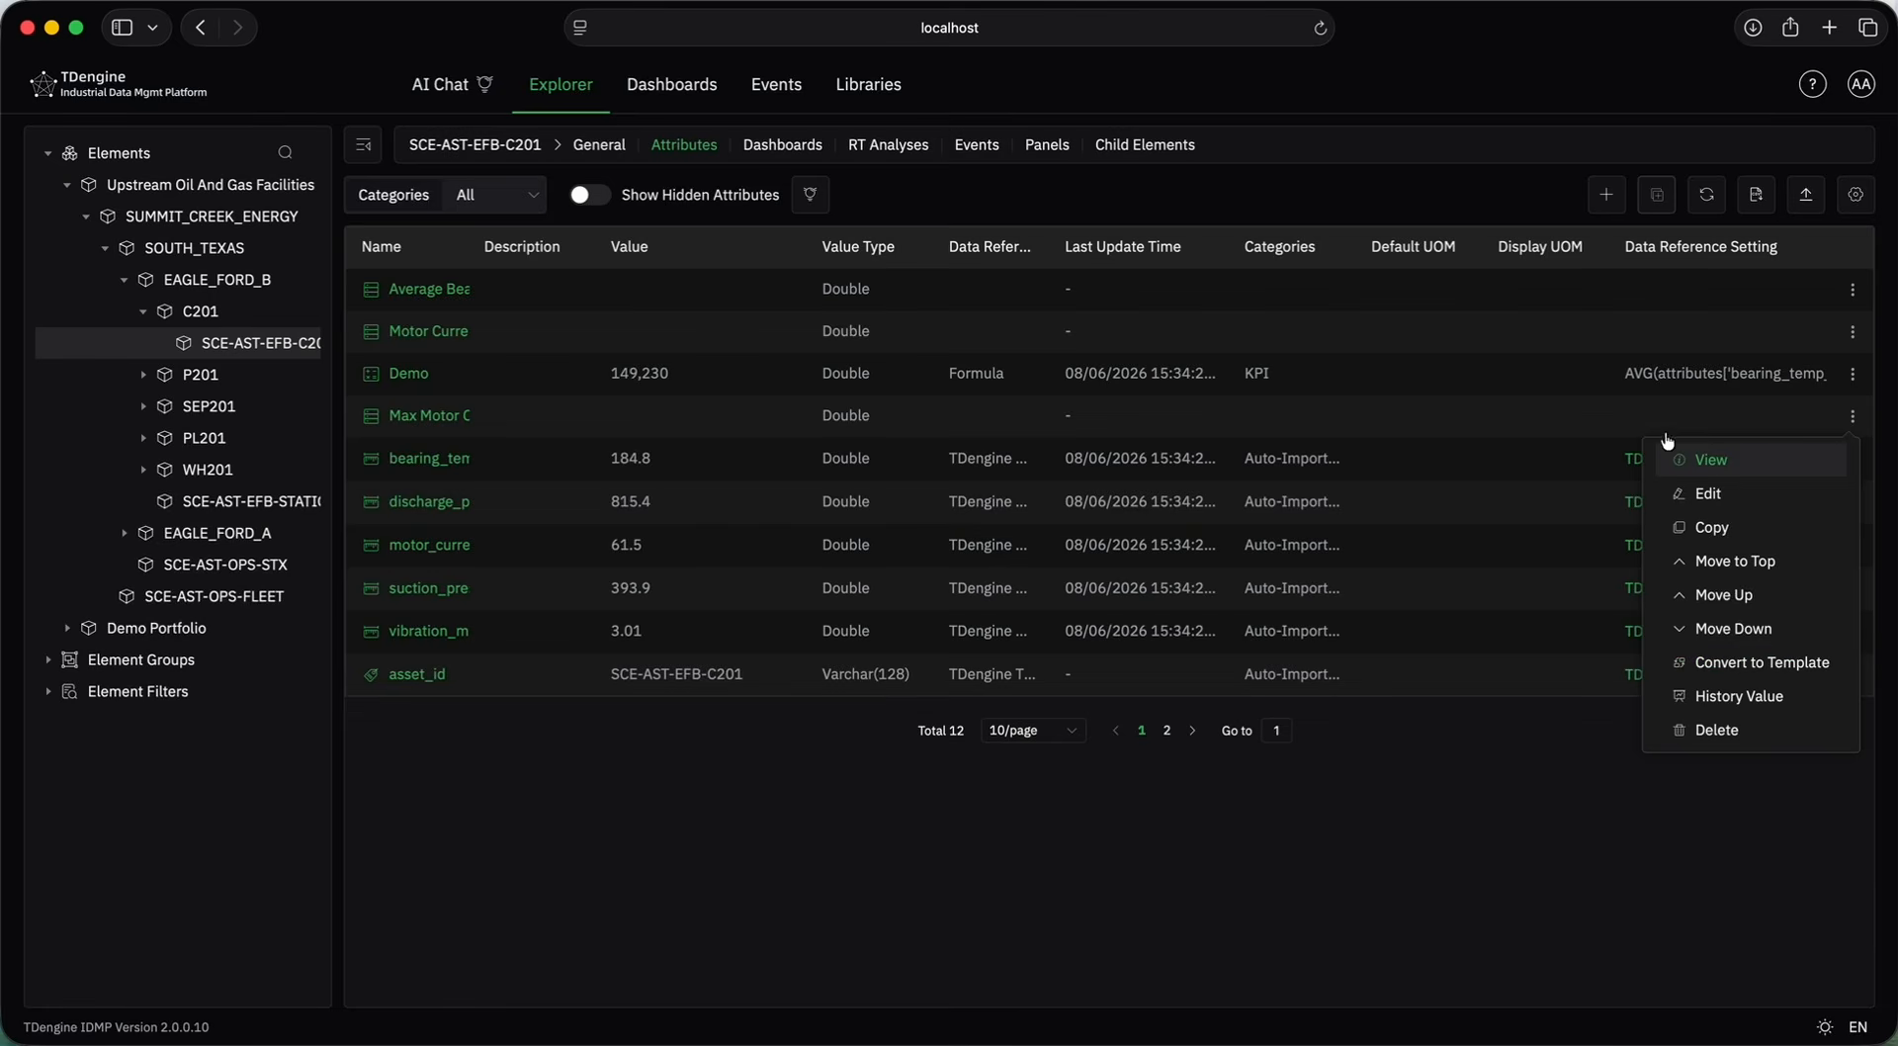
pyautogui.click(1099, 899)
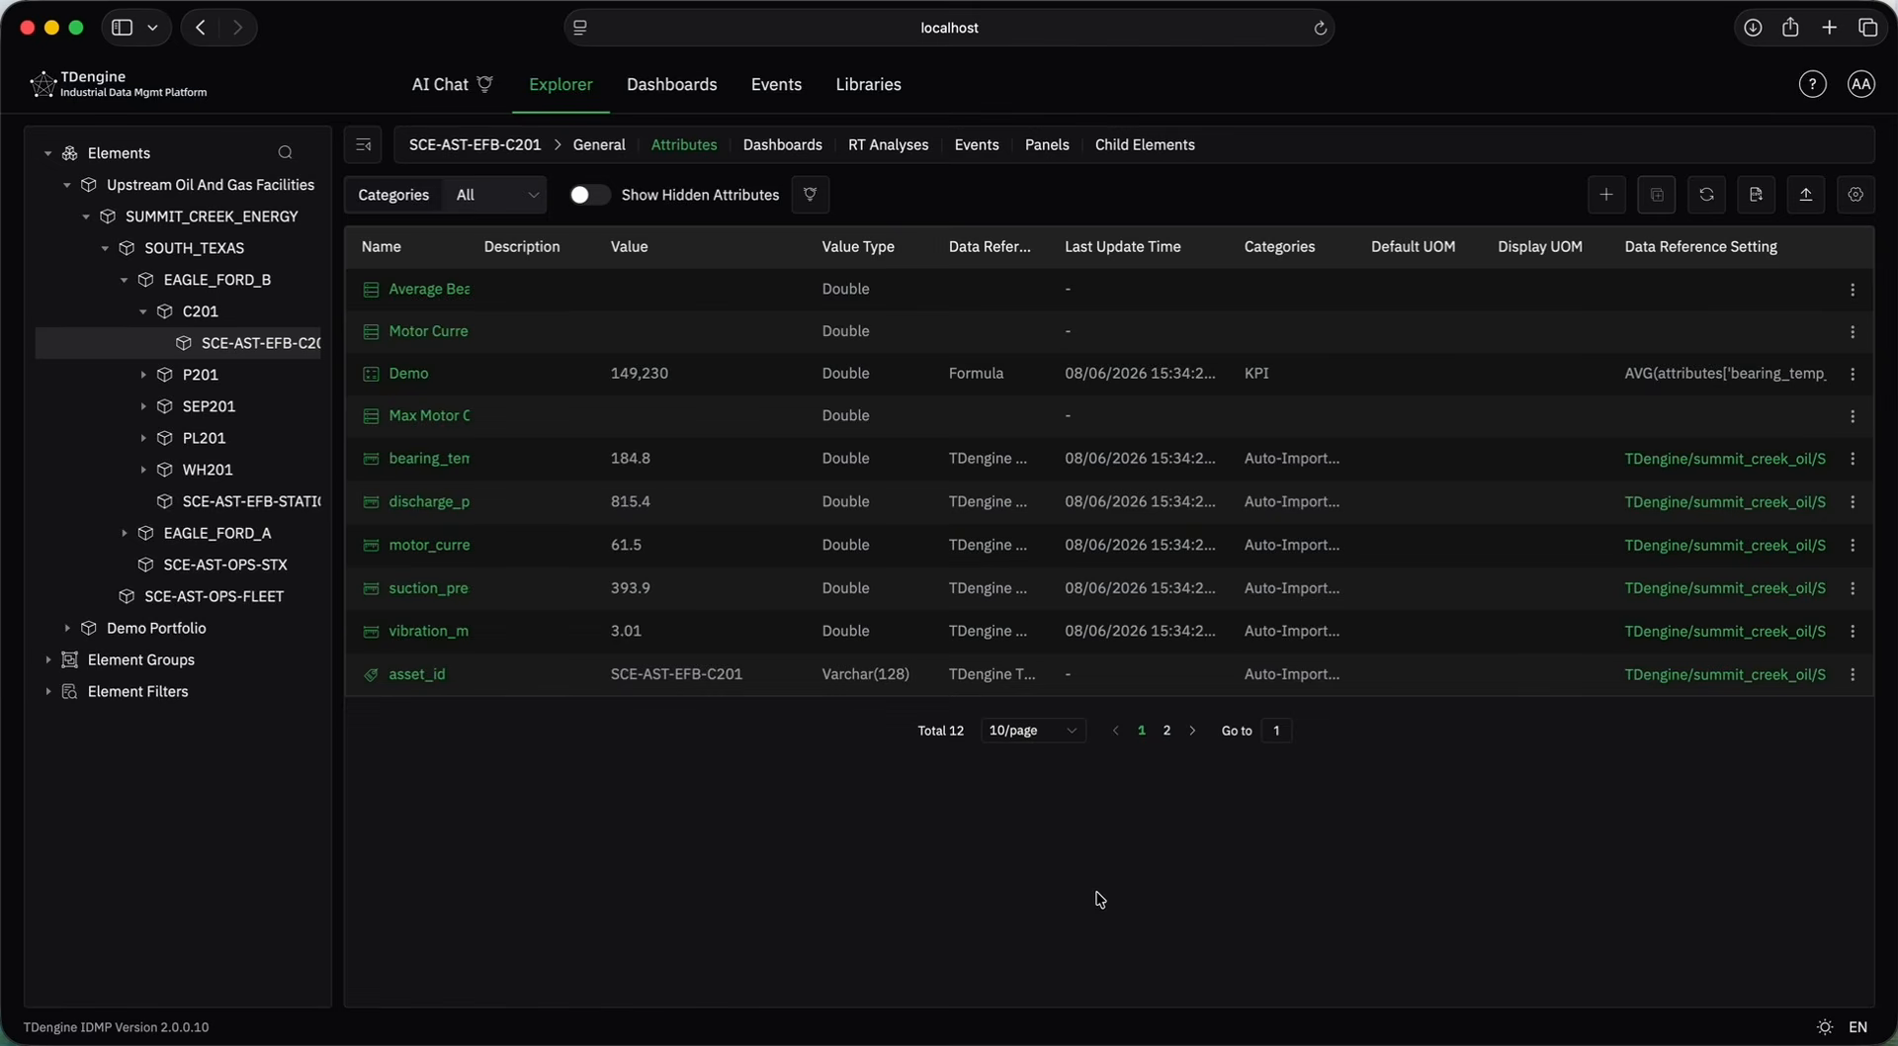
# In the element's Panels, like the discharge pressure distribution suggestion and dislike the daily maximum and minimum motor current suggestion.
pyautogui.click(1056, 150)
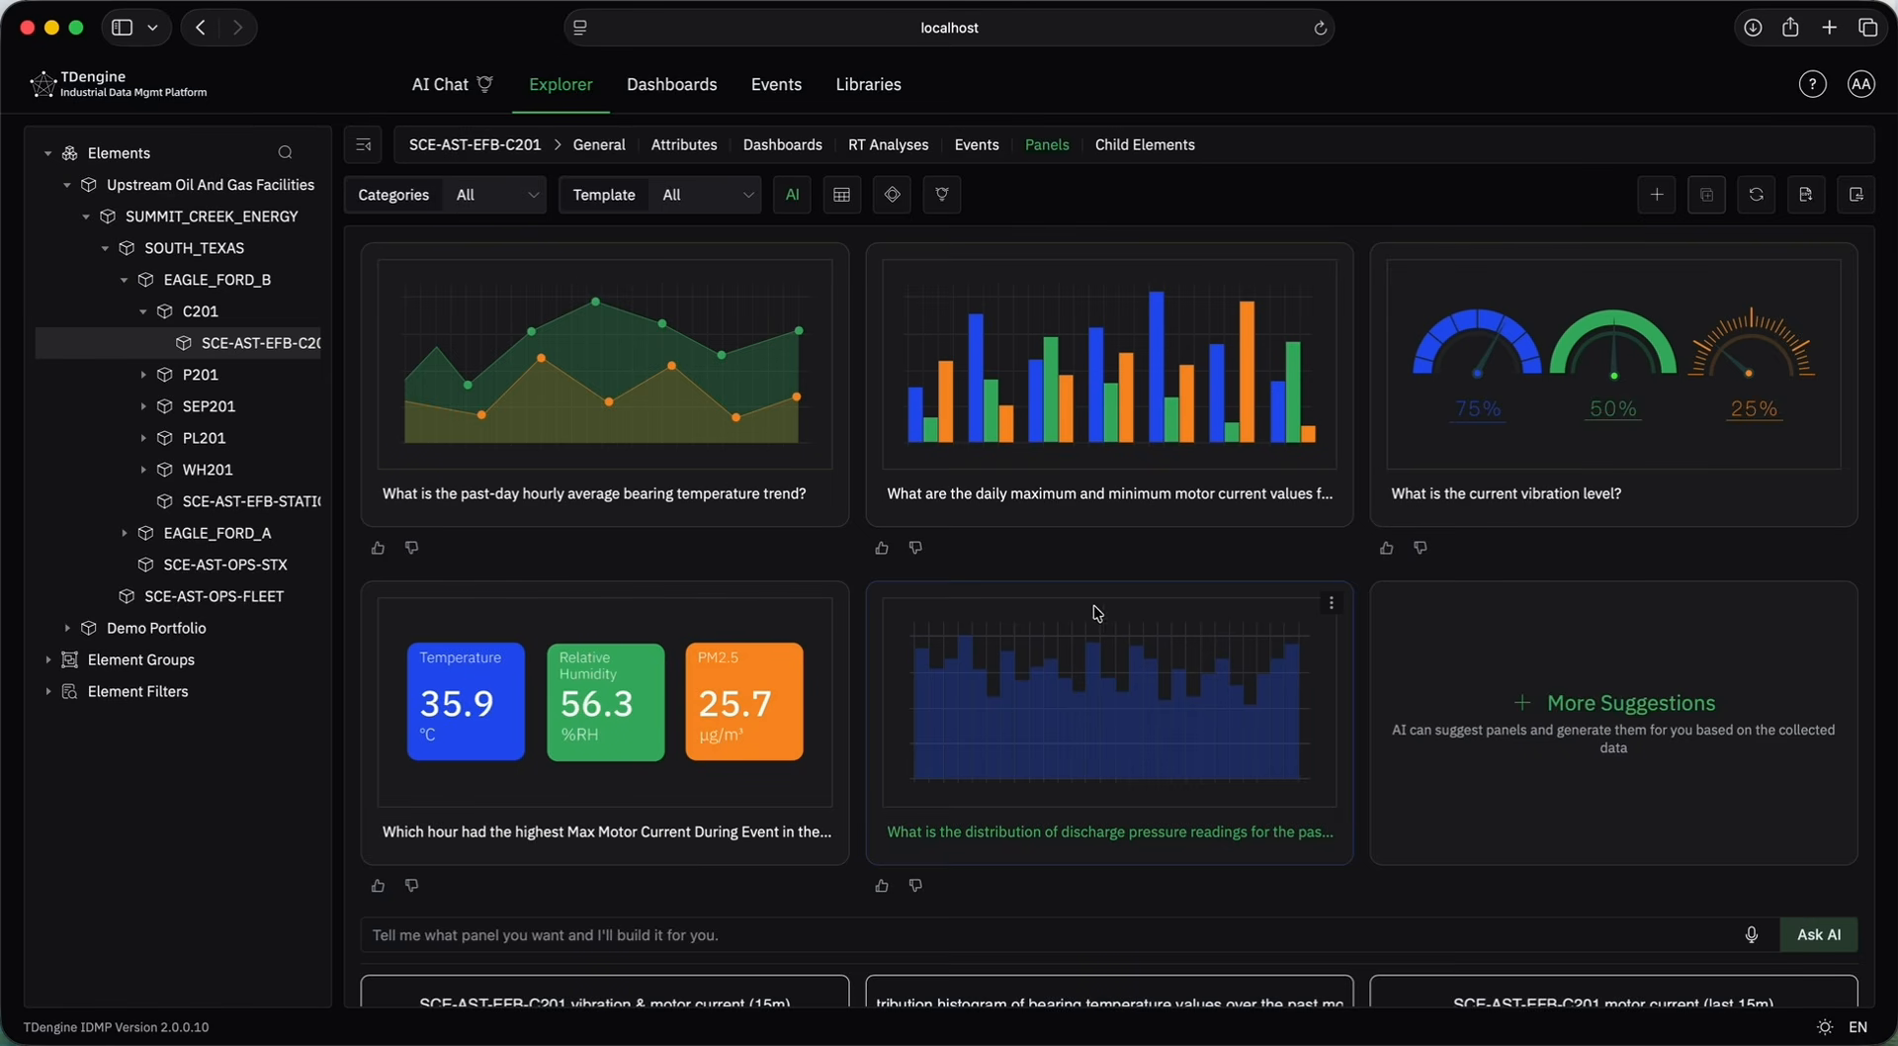
pyautogui.click(881, 885)
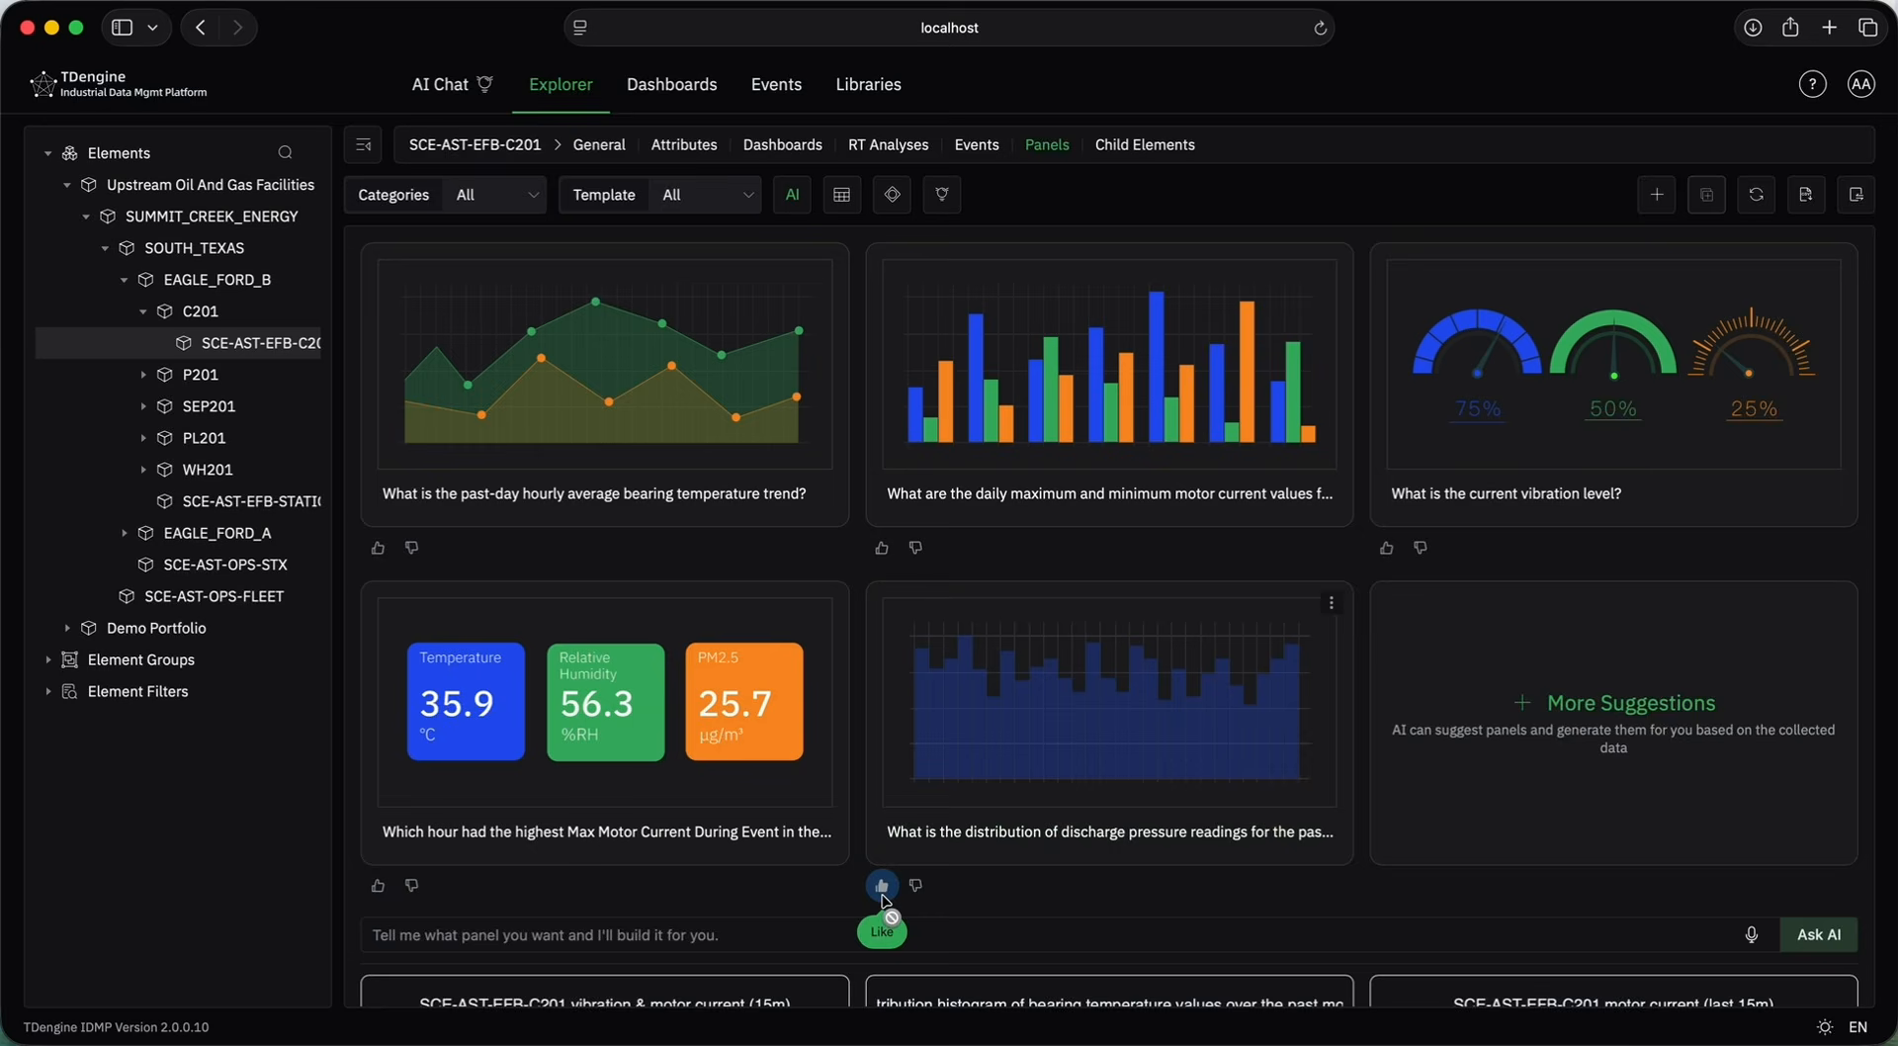
pyautogui.click(915, 546)
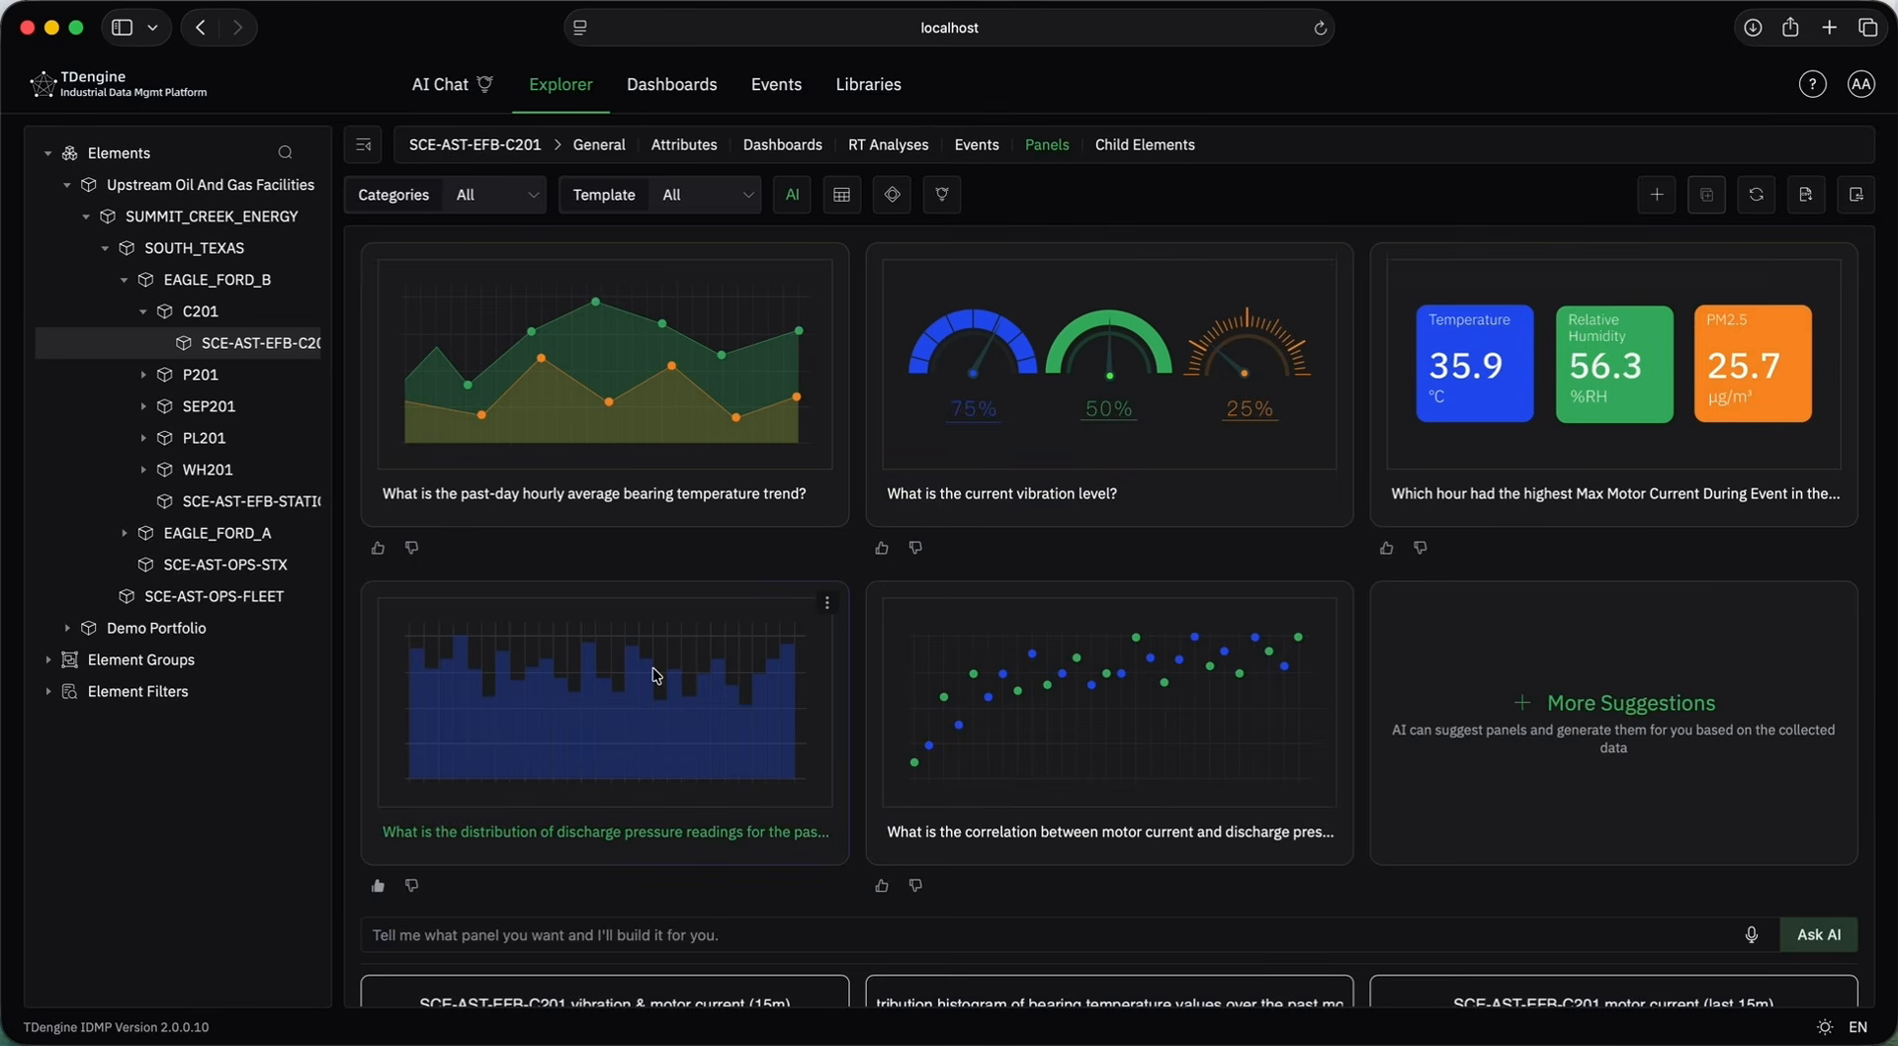
# Generate the suggested discharge pressure distribution panel and open it in full view.
pyautogui.click(625, 701)
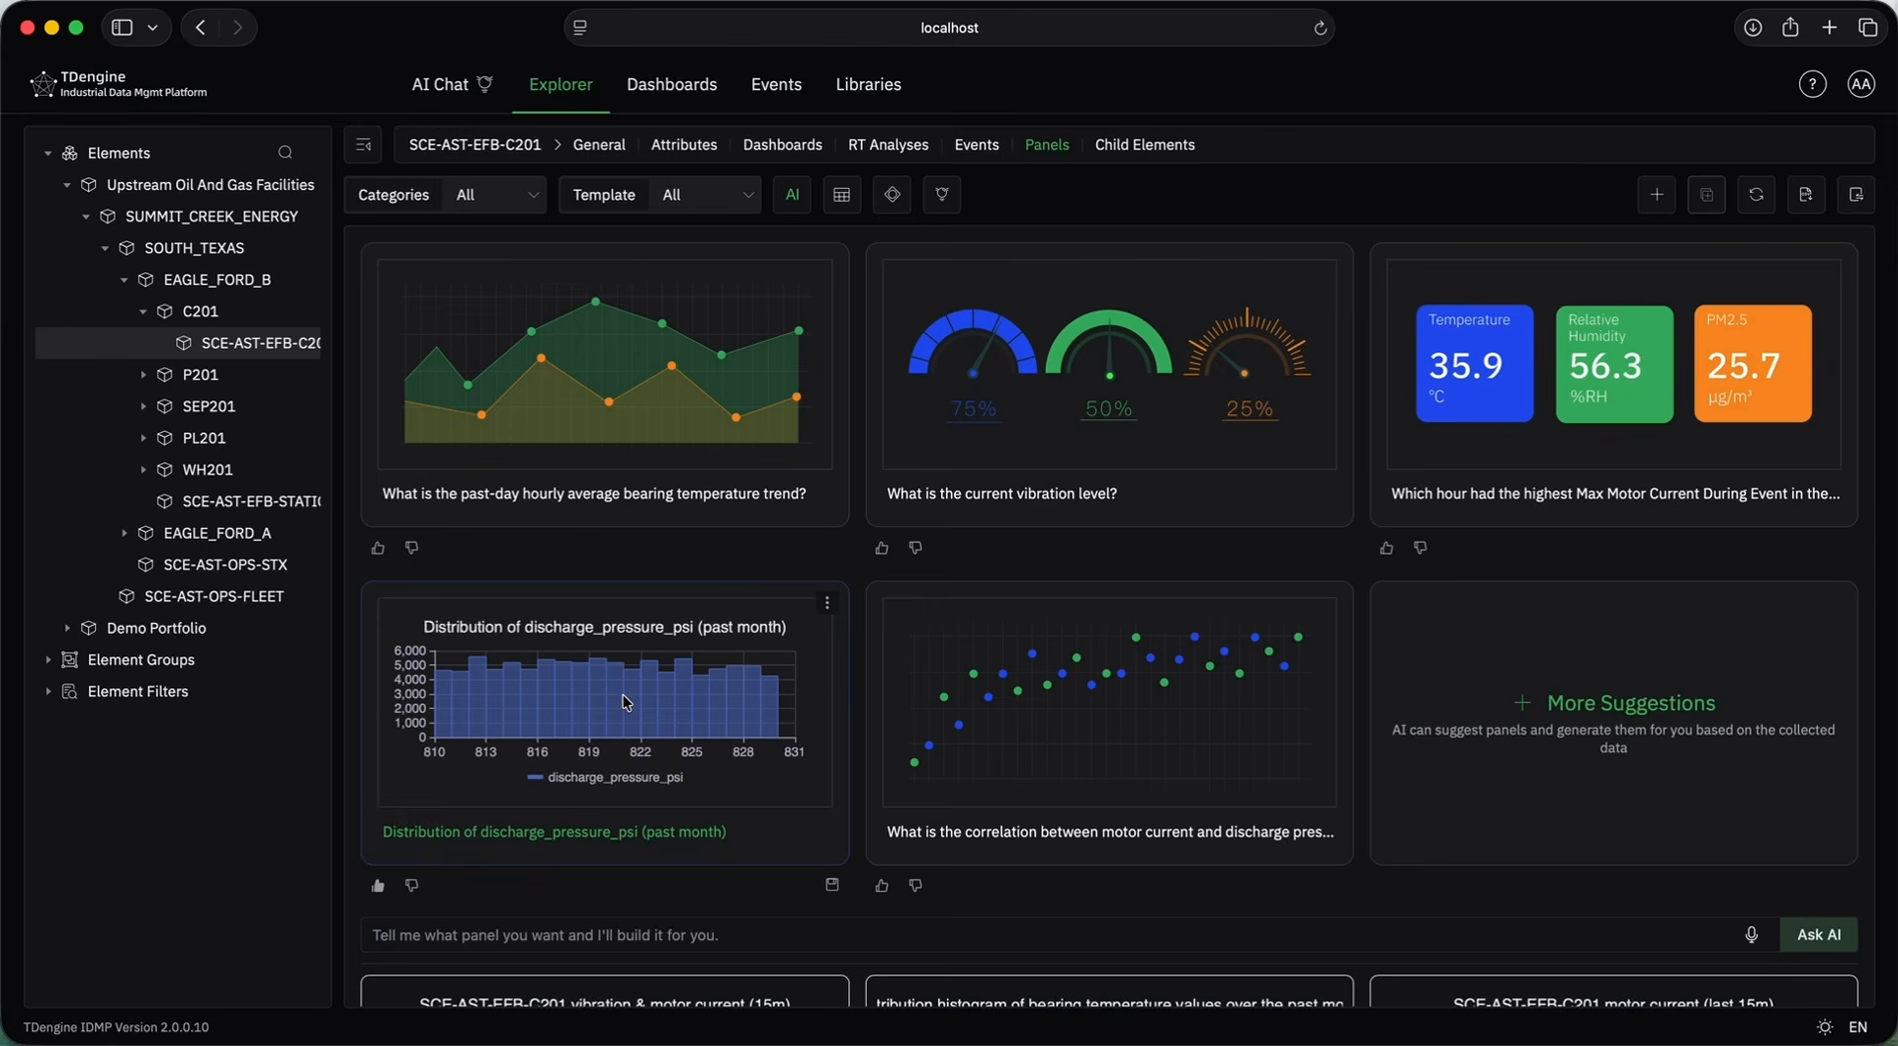
pyautogui.click(827, 602)
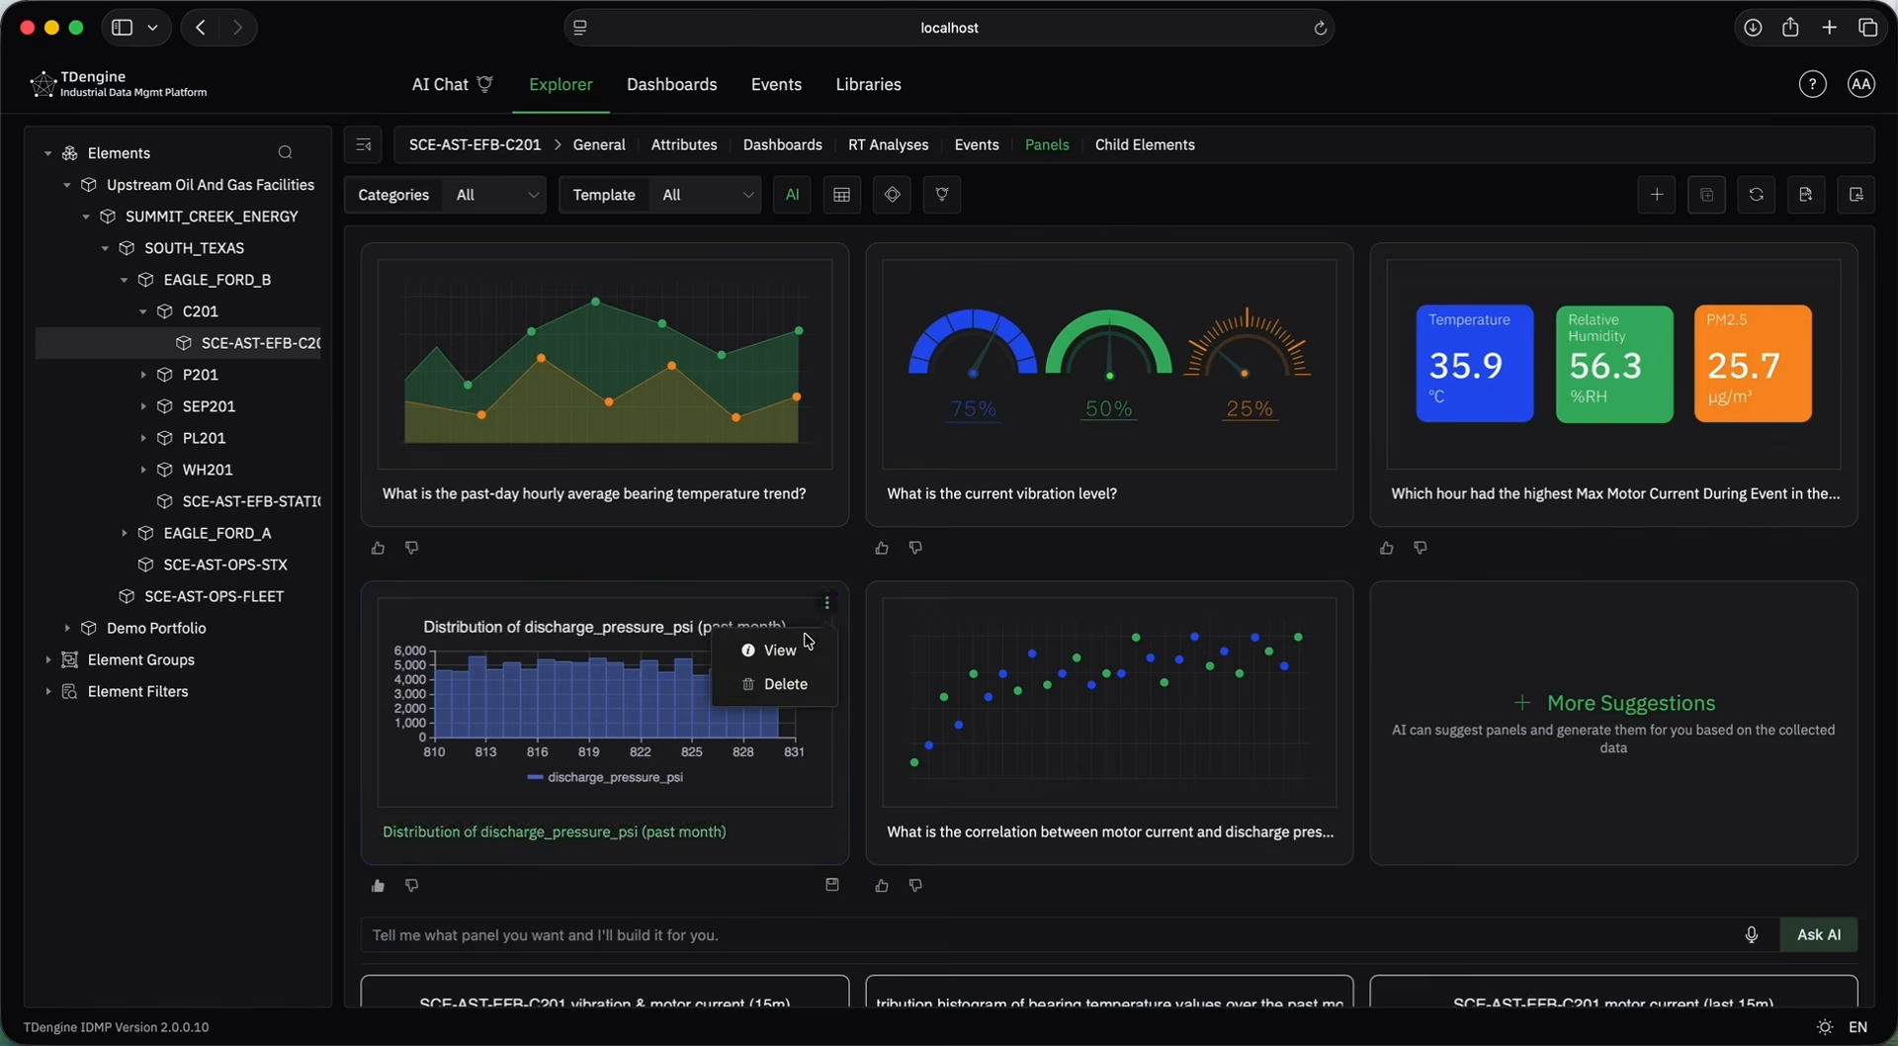
pyautogui.click(781, 650)
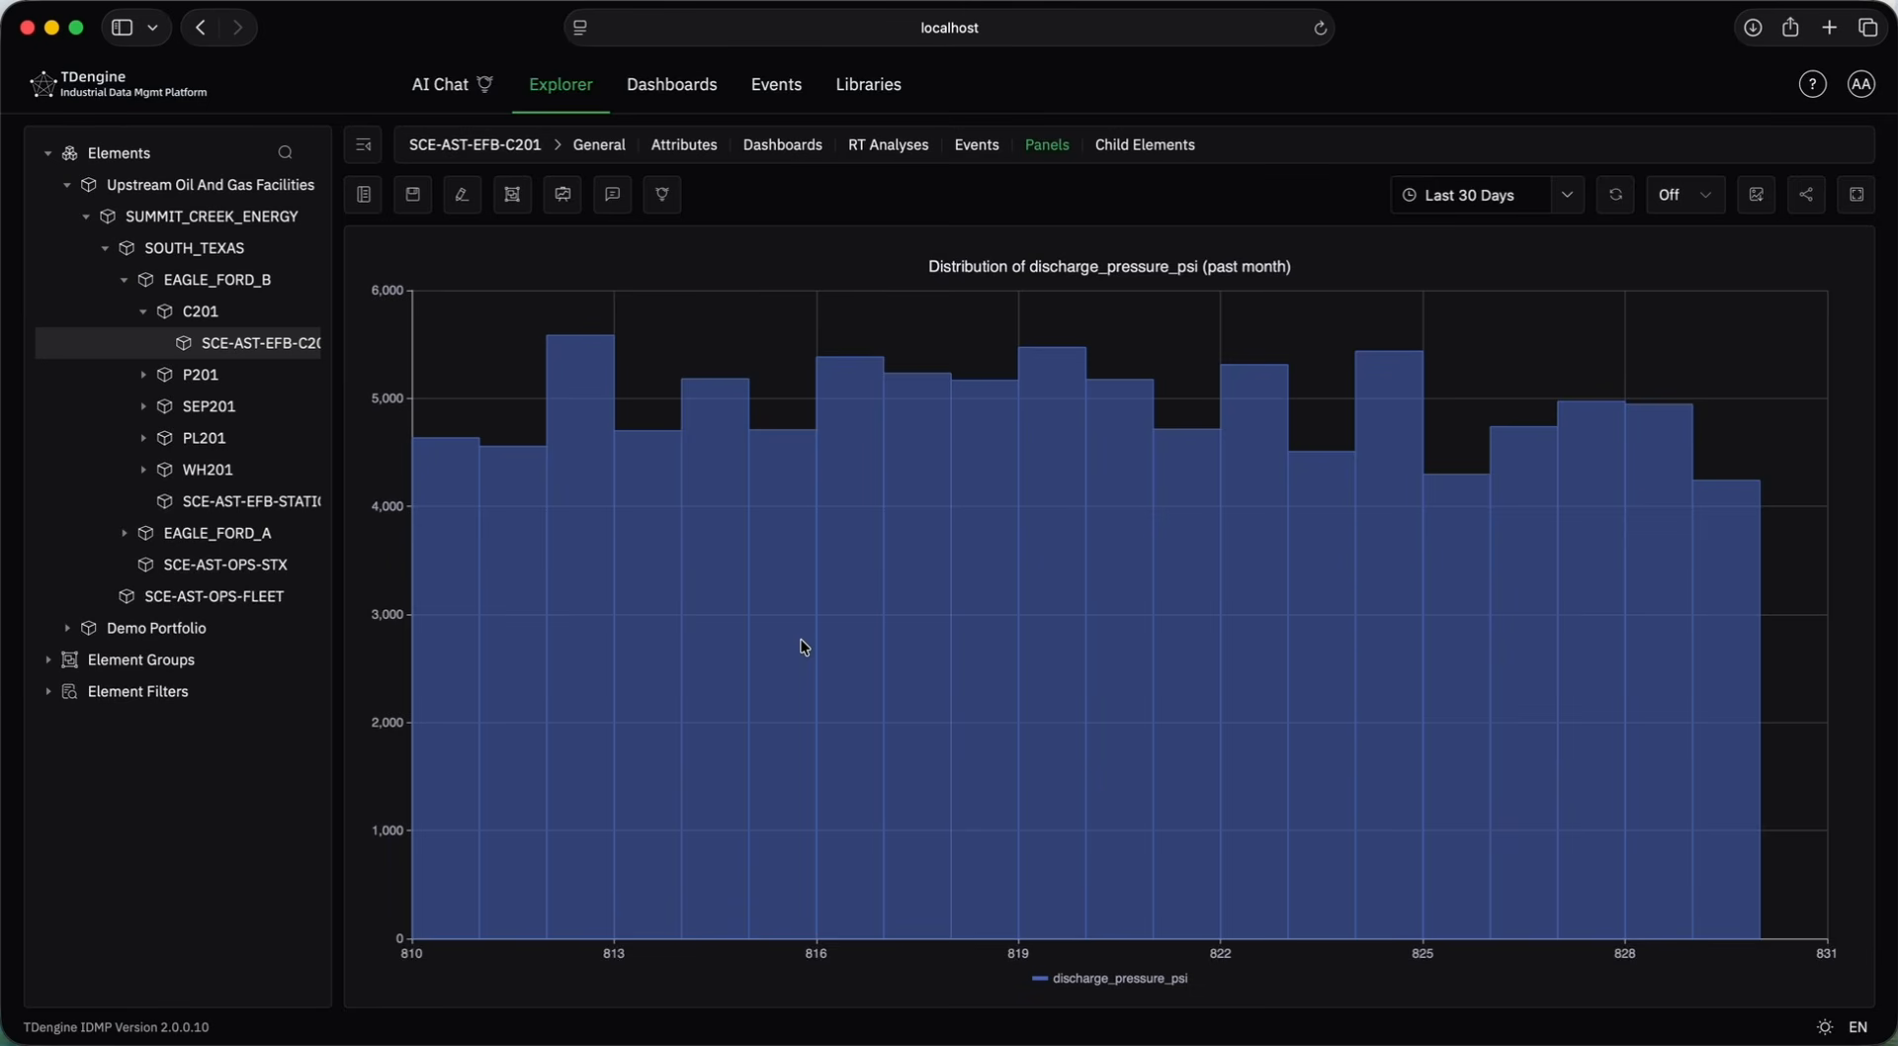
# Run AI Data Insights on the discharge pressure distribution panel and read through the report down to its recommendations and follow-up questions.
pyautogui.click(663, 194)
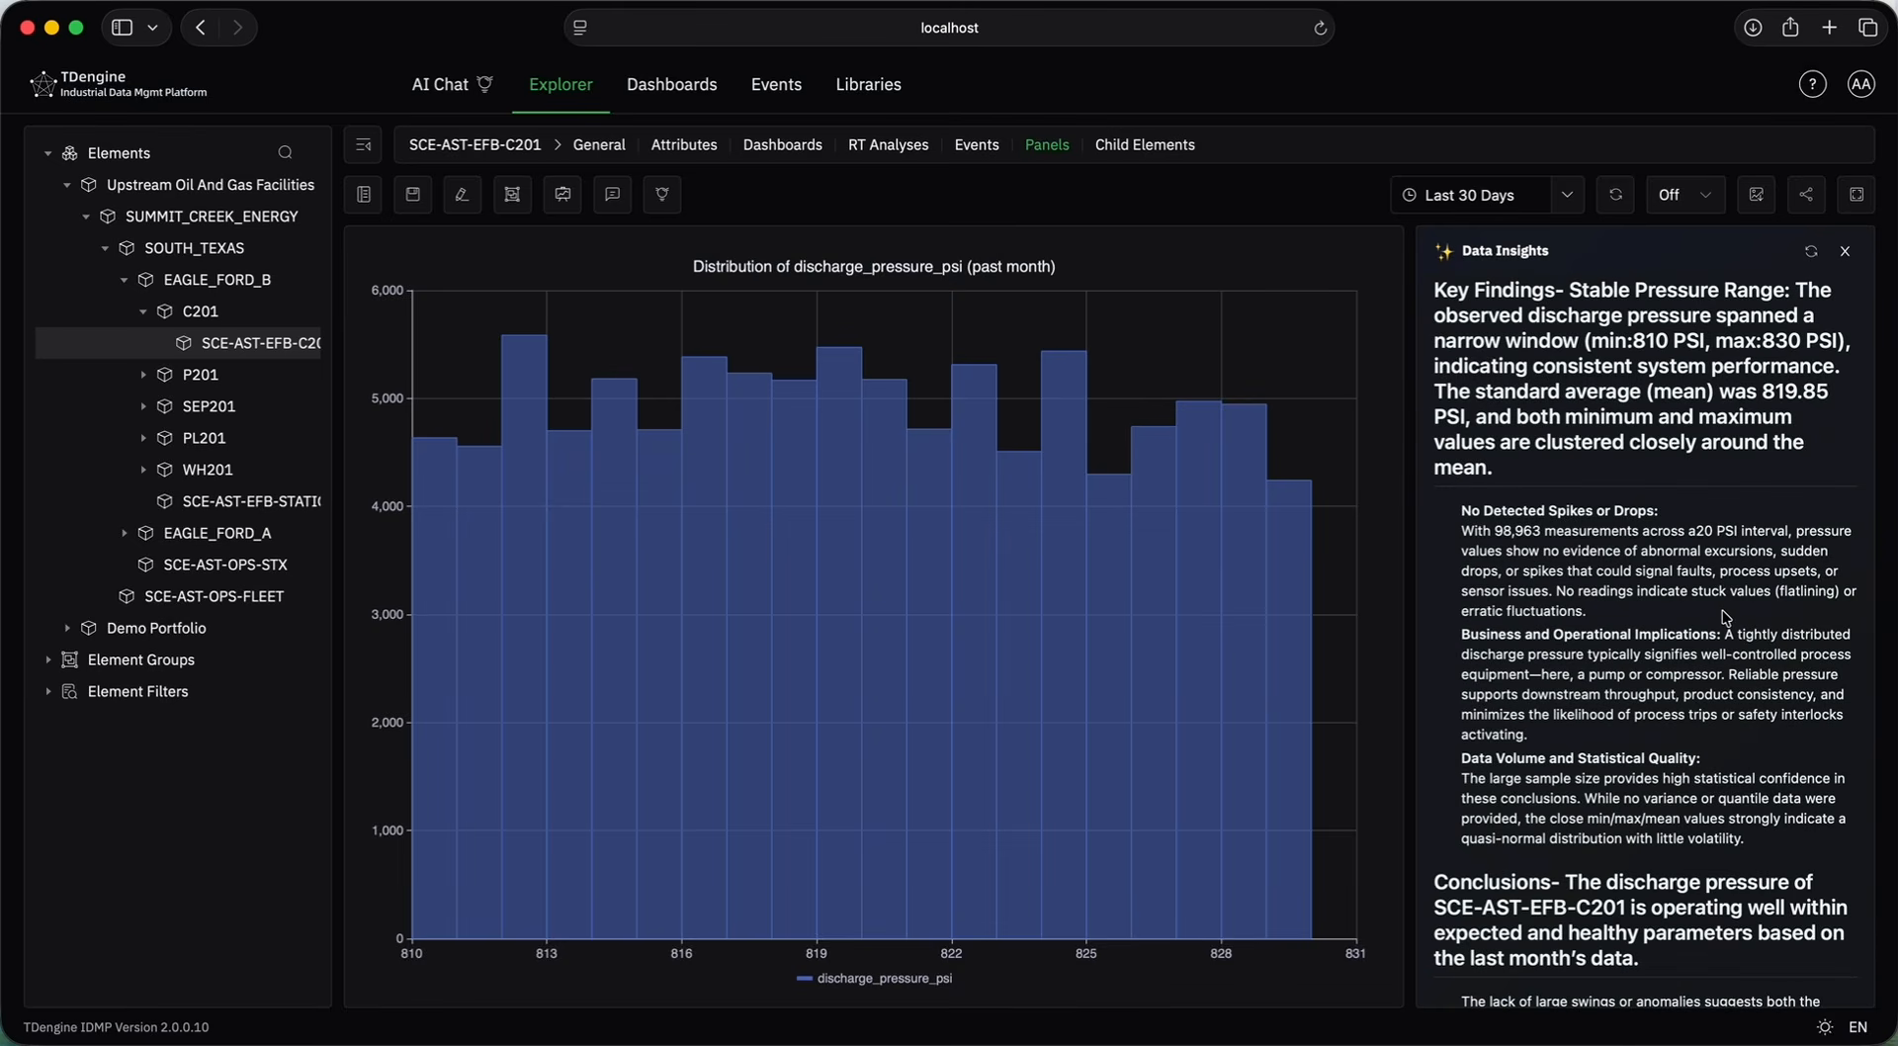
pyautogui.scroll(15, 1700, 613)
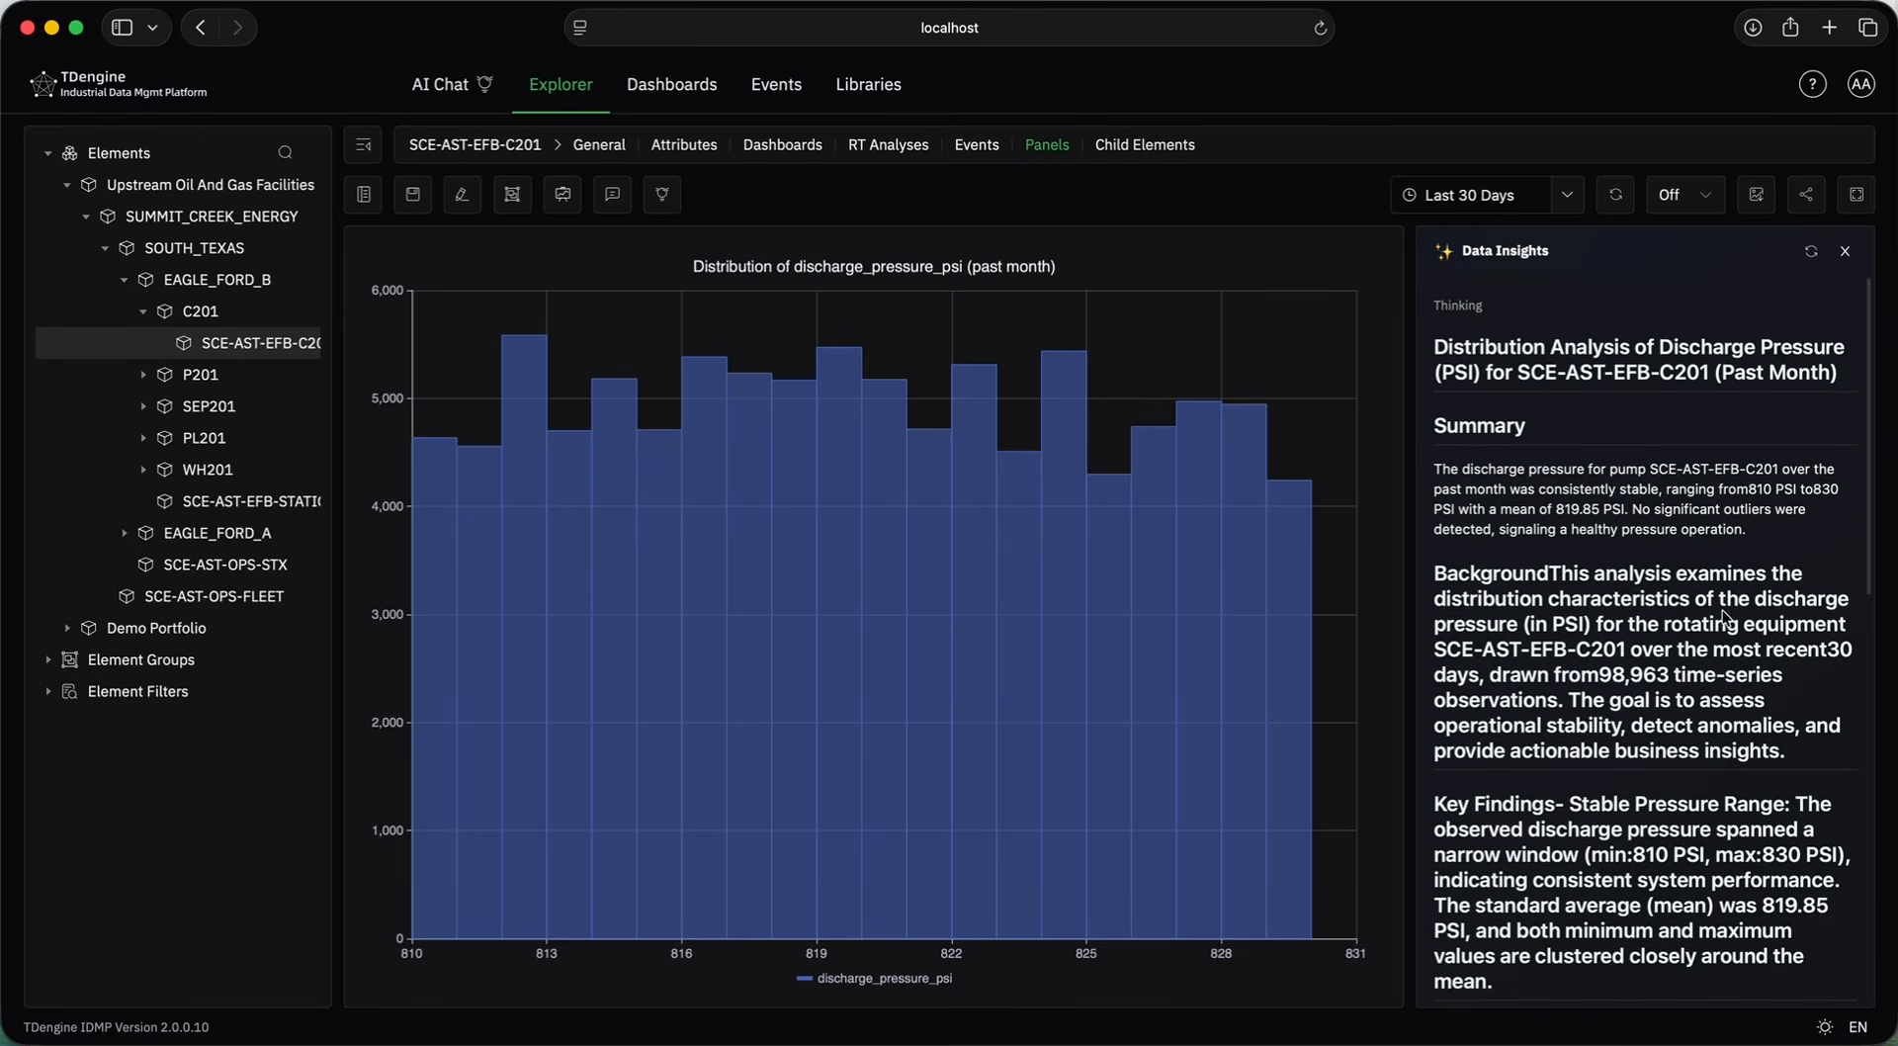
pyautogui.scroll(-15, 1785, 702)
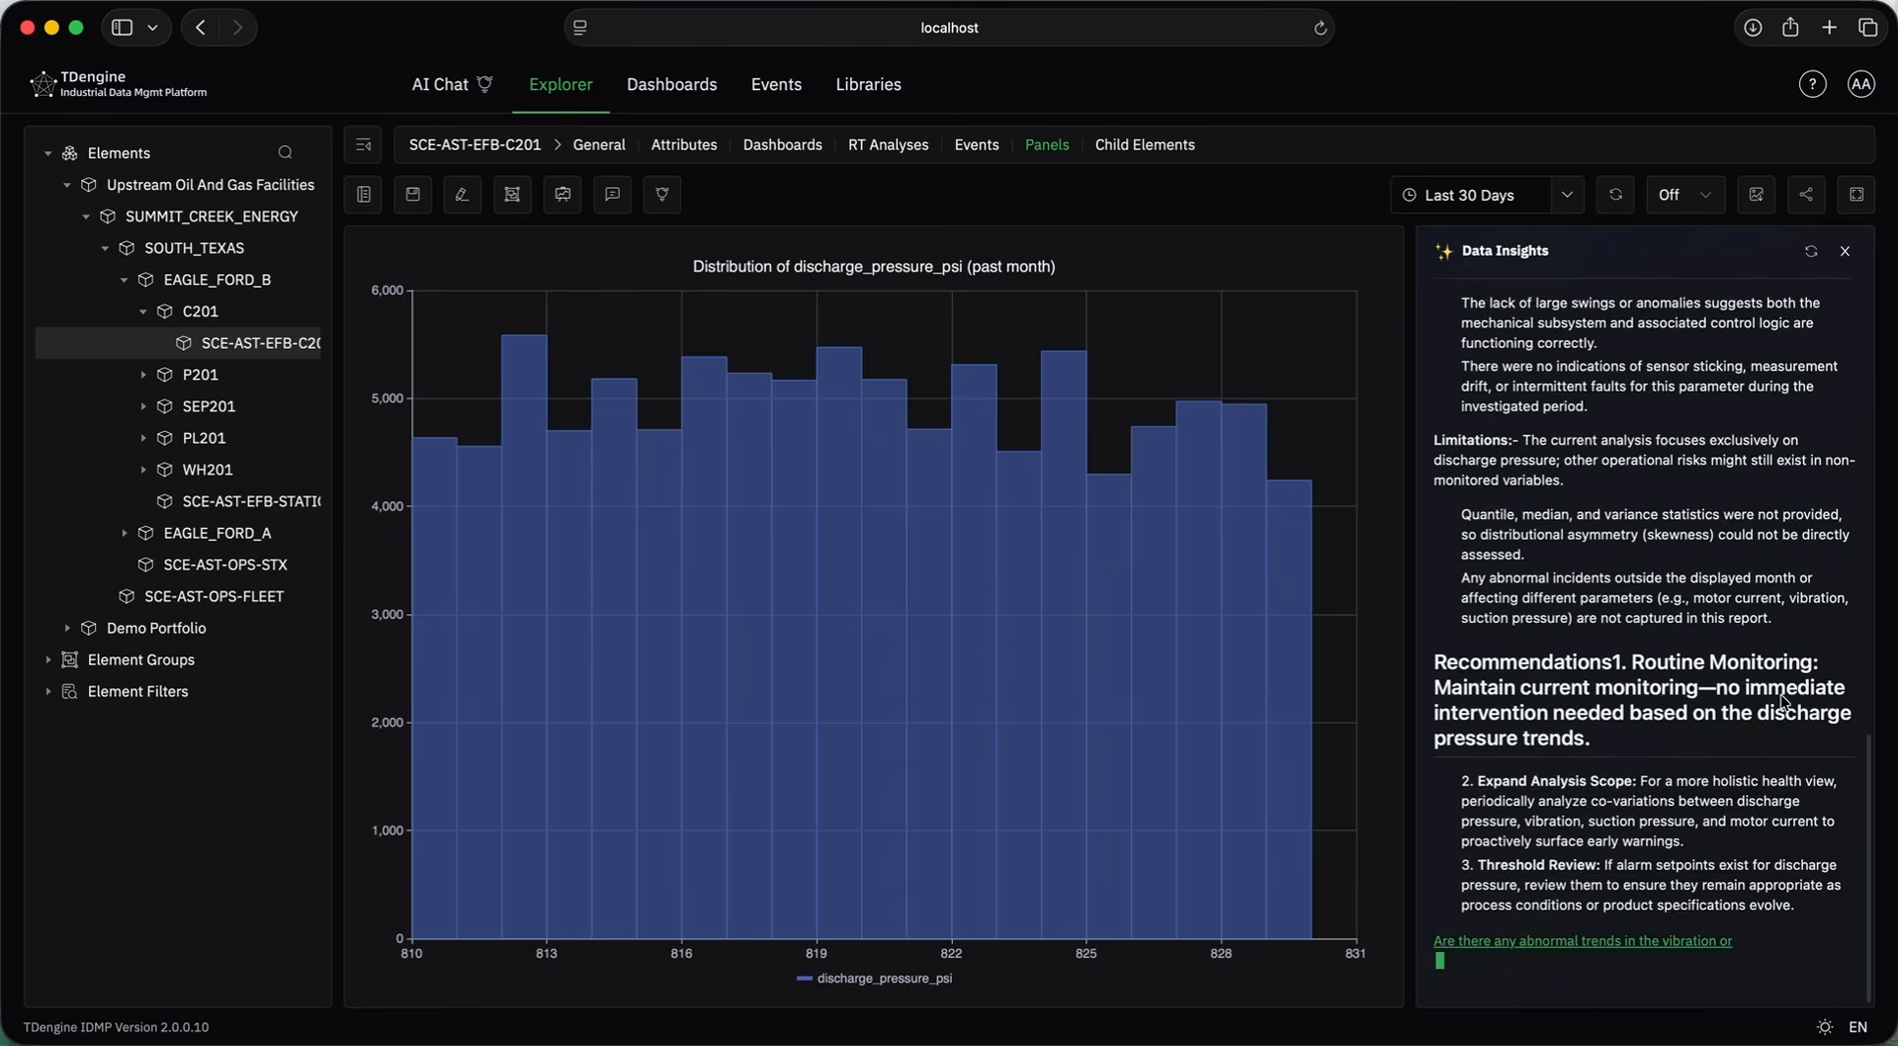
pyautogui.scroll(10, 1785, 702)
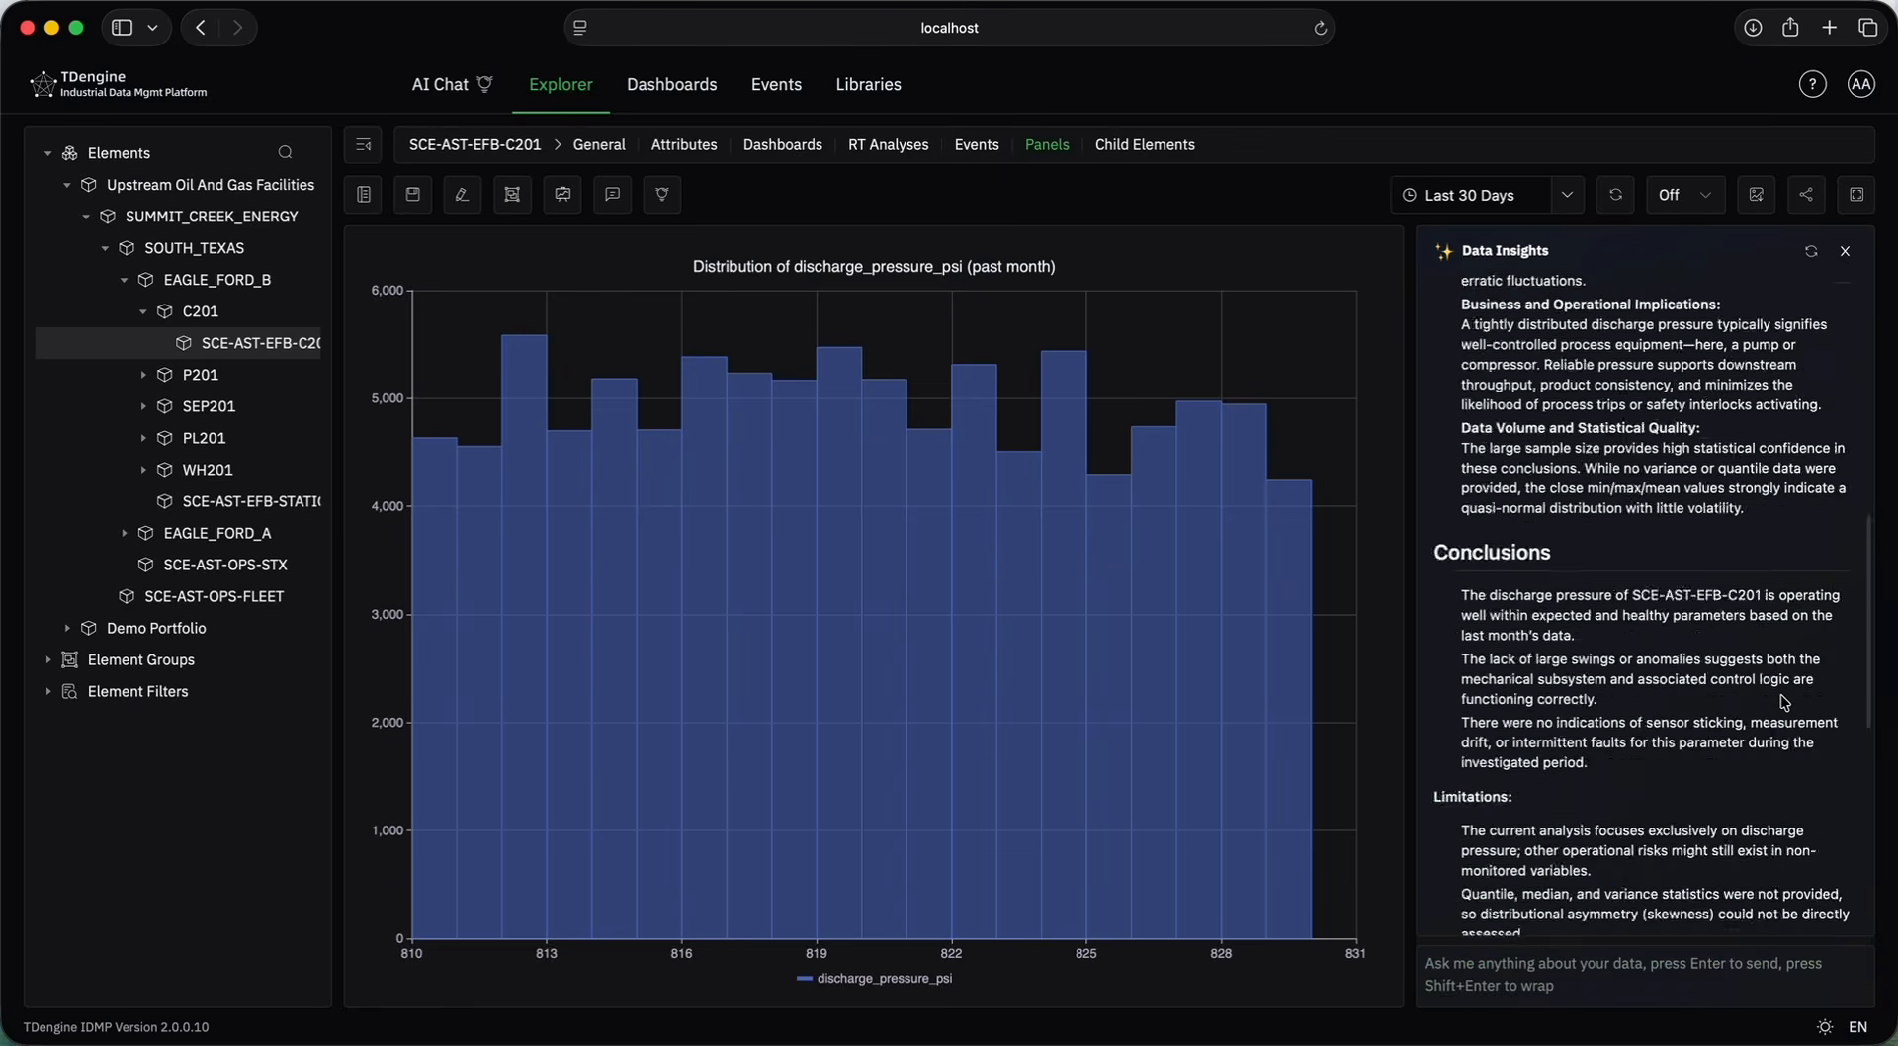
pyautogui.scroll(-10, 1785, 702)
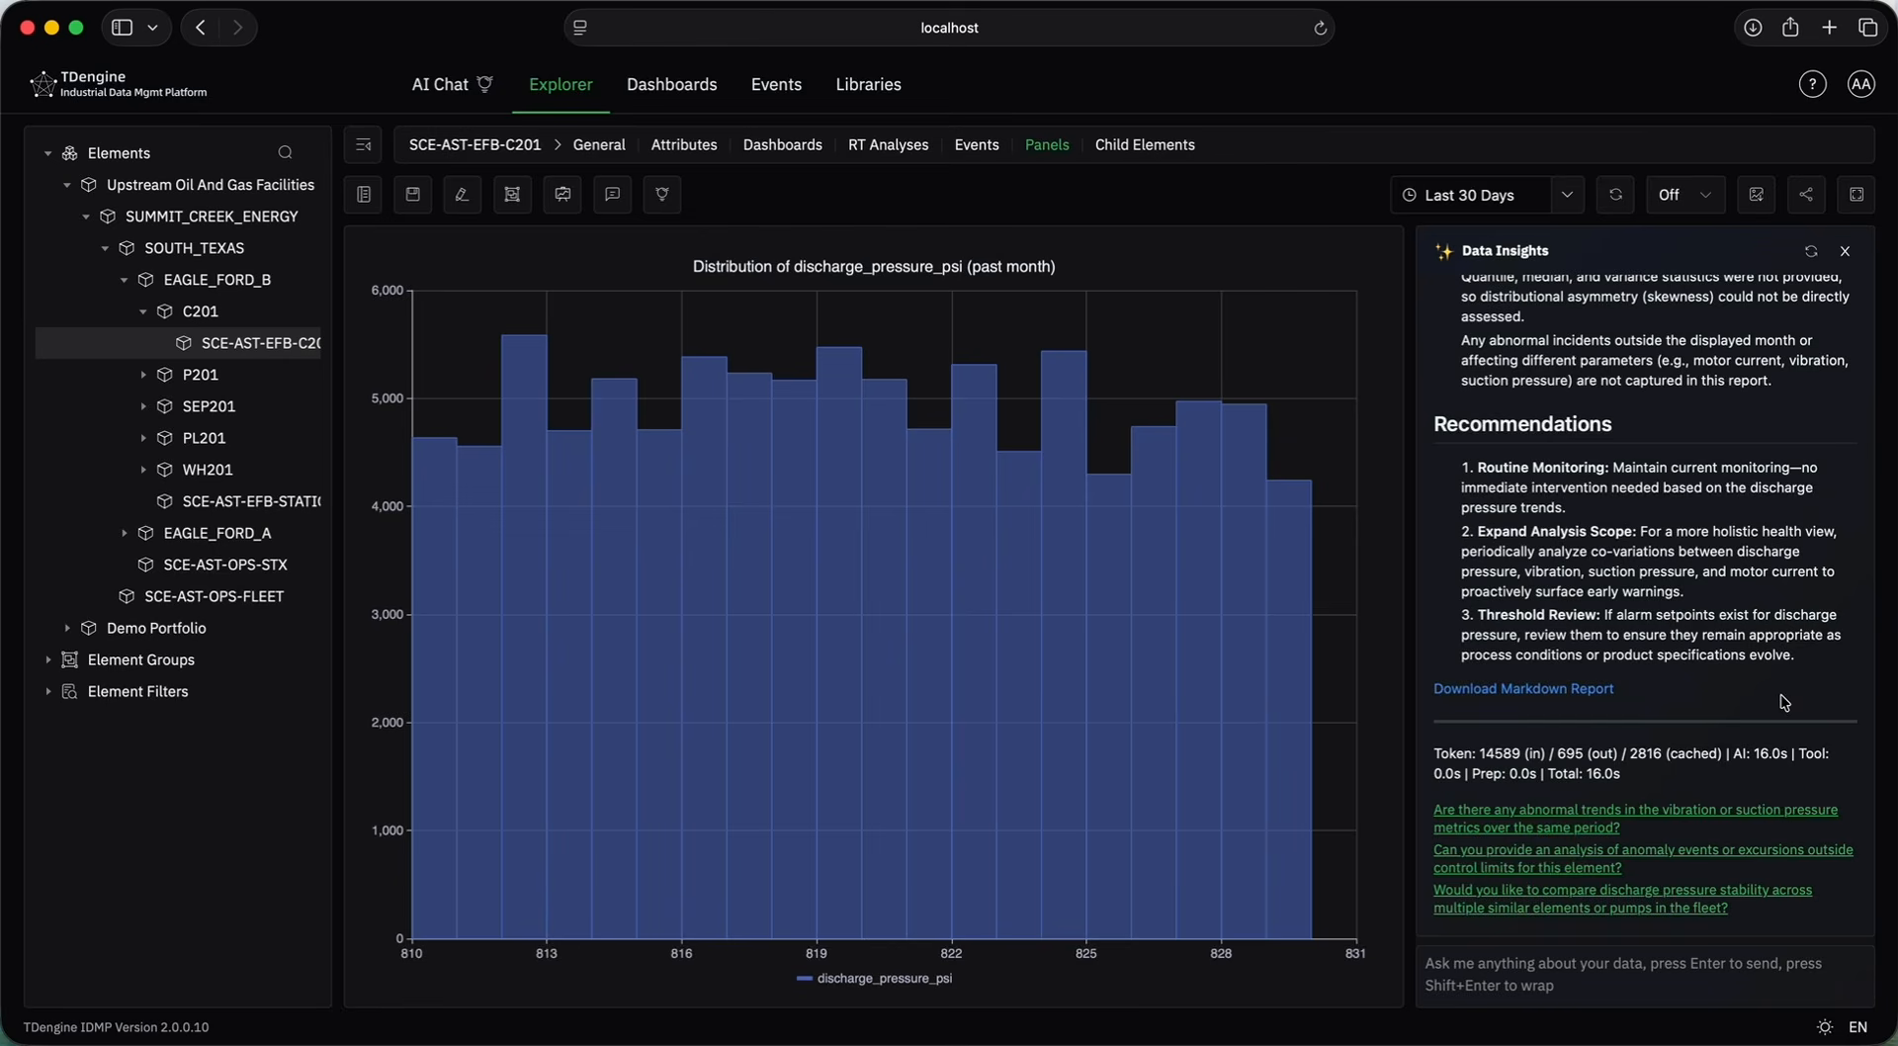
# Return to the panel list and save the generated discharge_pressure_psi distribution panel to the element.
pyautogui.click(364, 194)
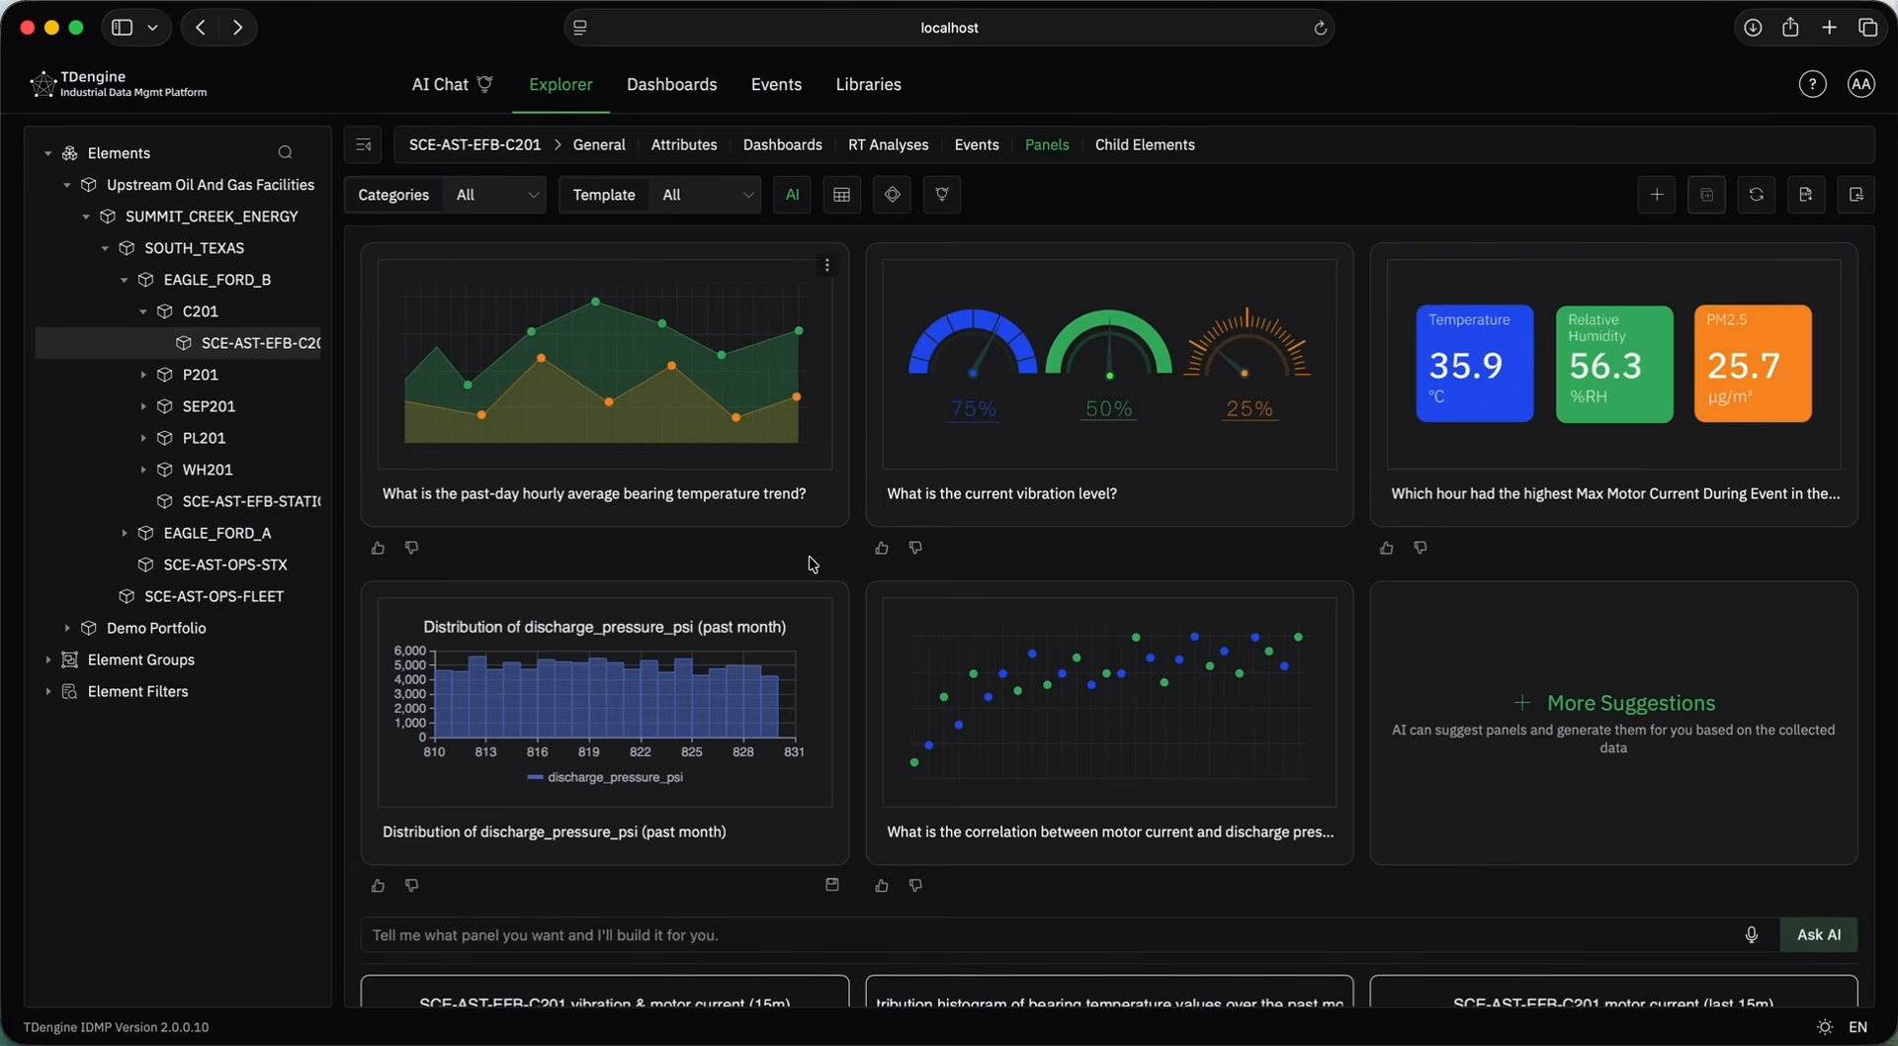
pyautogui.click(832, 884)
pyautogui.scroll(-2, 866, 813)
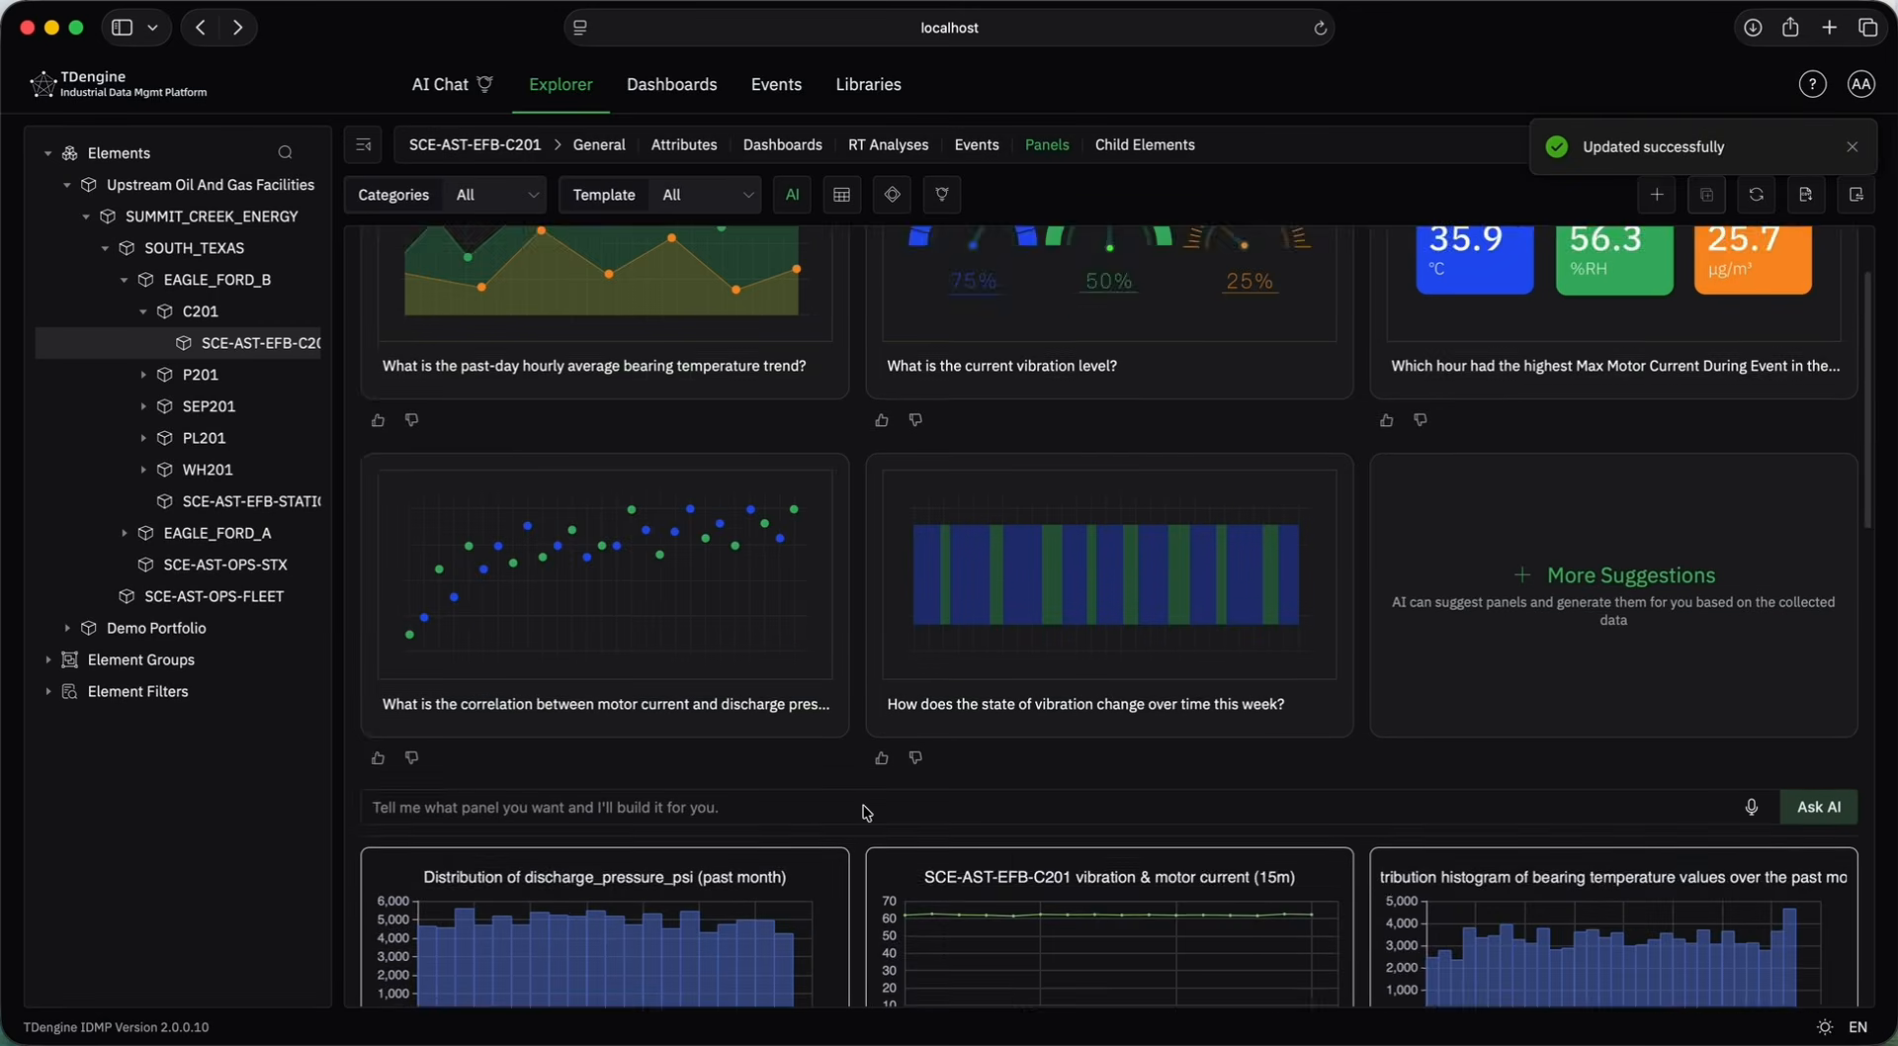
# Ask AI to build a panel from the request "I want the vibration in a line graph for 15 minutes".
pyautogui.scroll(-2, 863, 812)
pyautogui.click(793, 603)
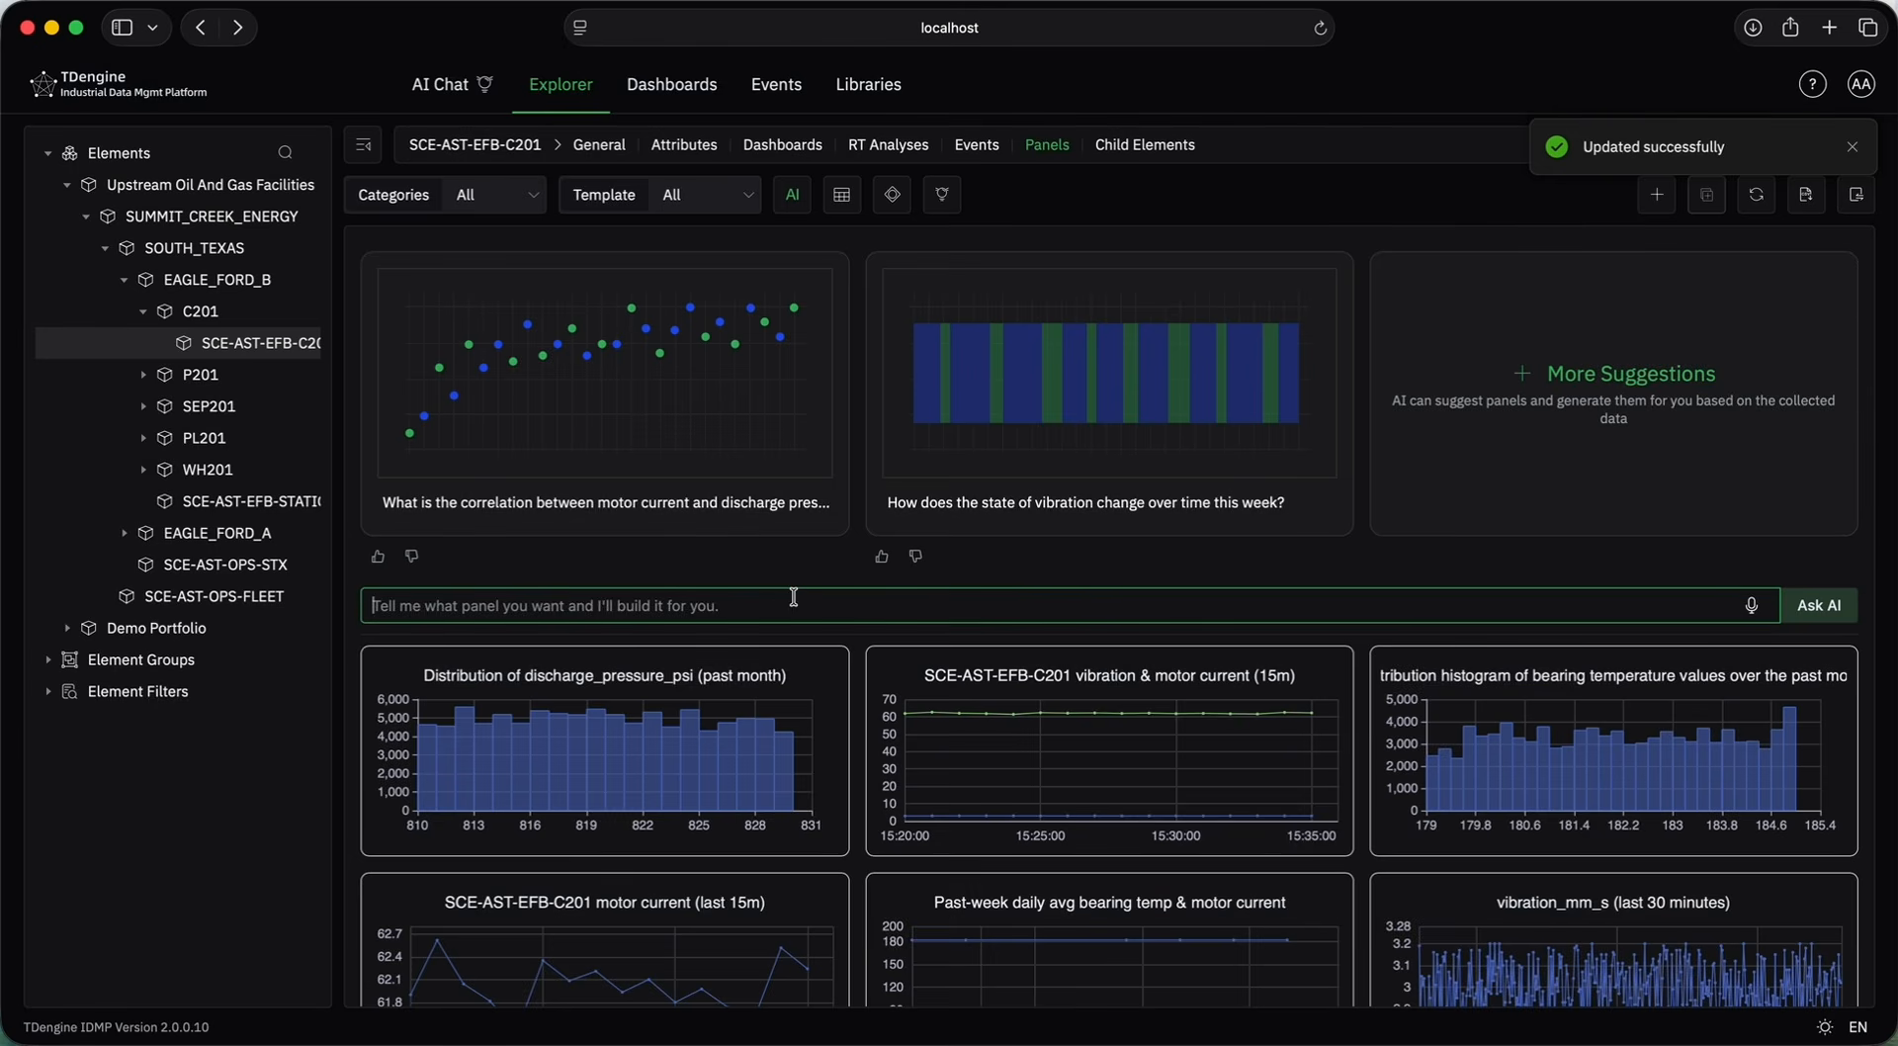
pyautogui.write('I want the vi')
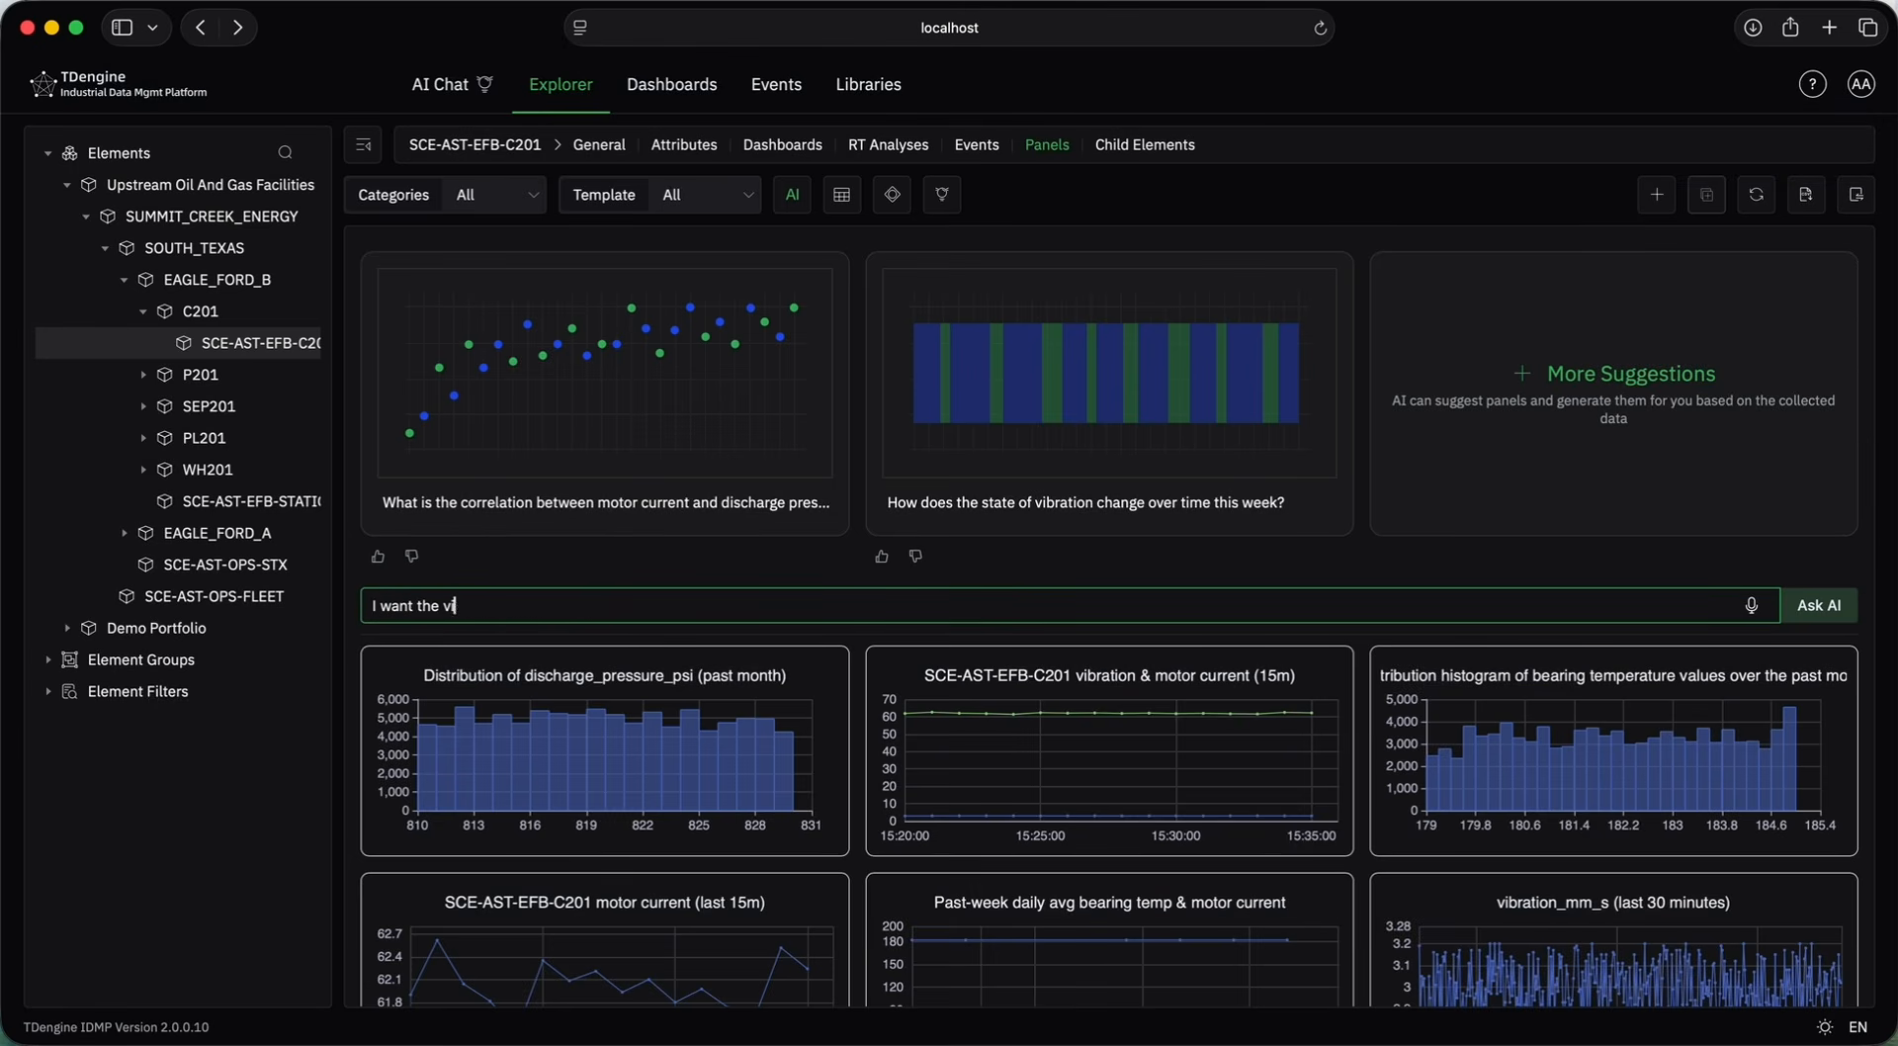
pyautogui.write('bration in a line graph fo')
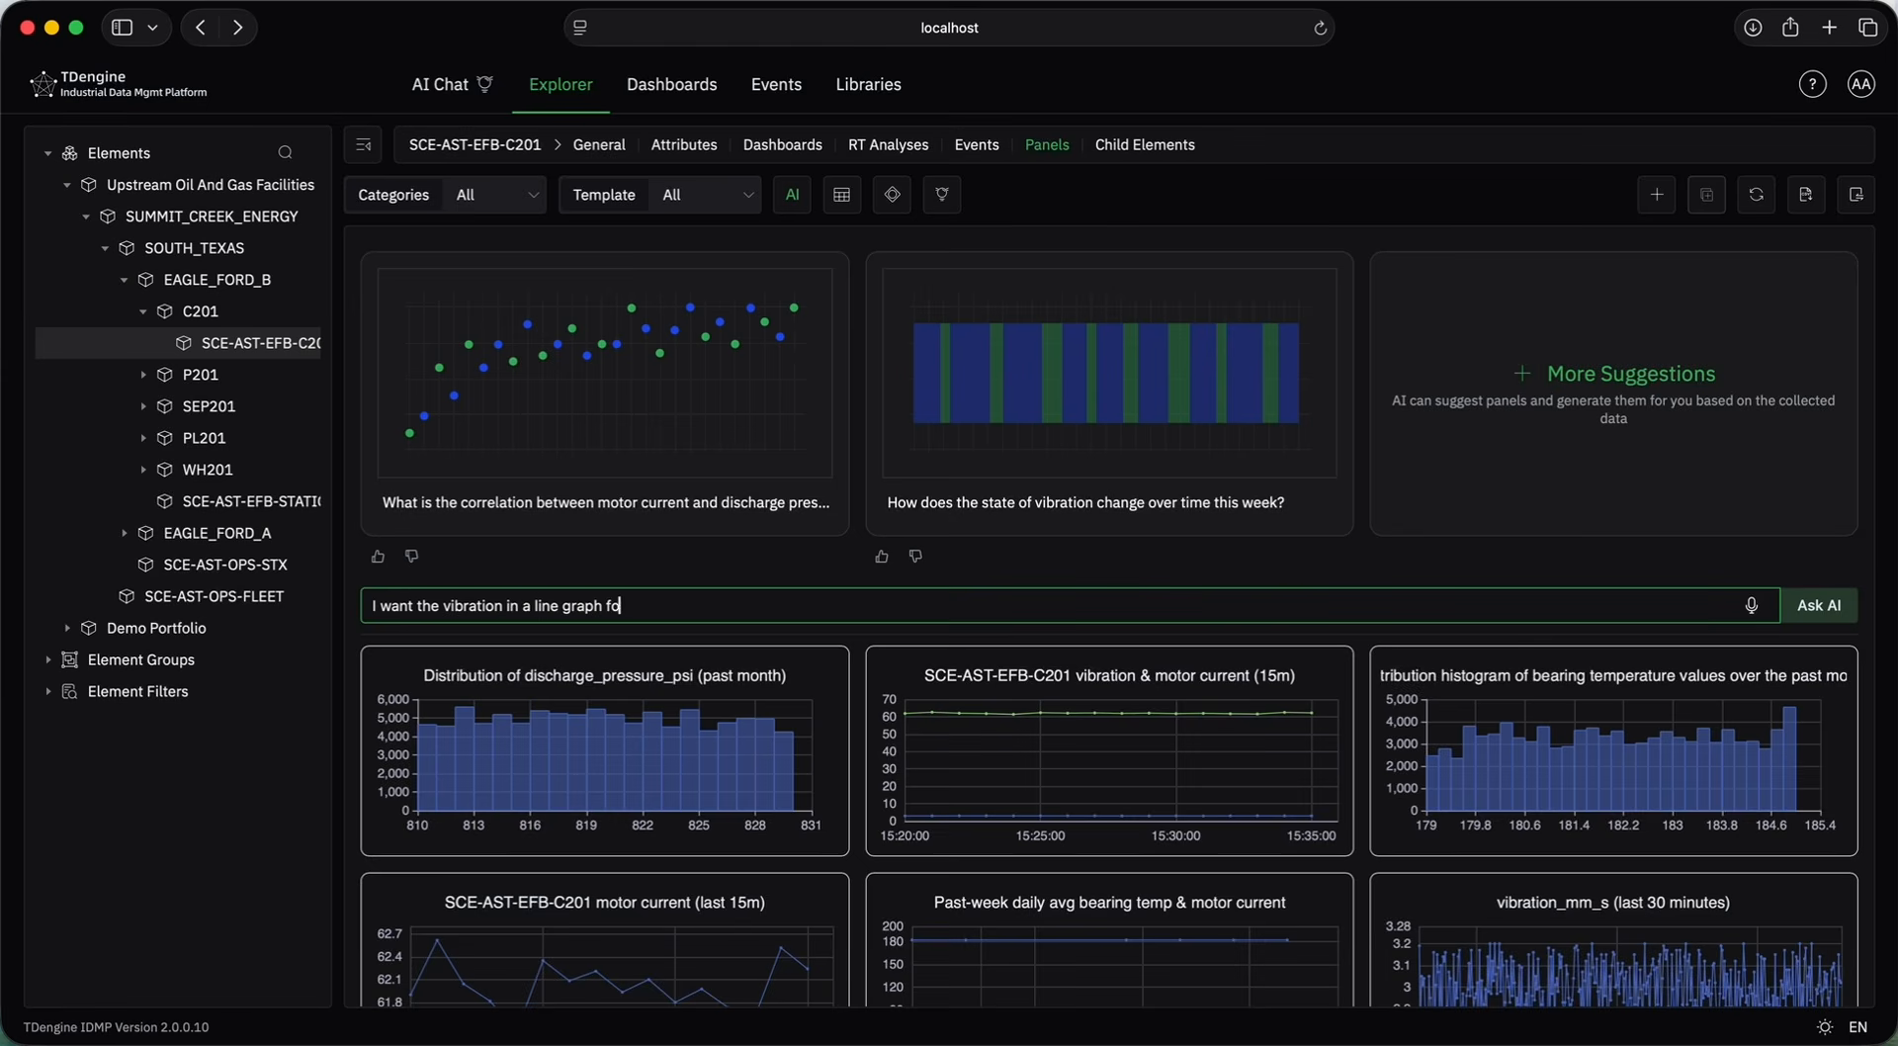
pyautogui.write('r 15 minutes')
pyautogui.press('Return')
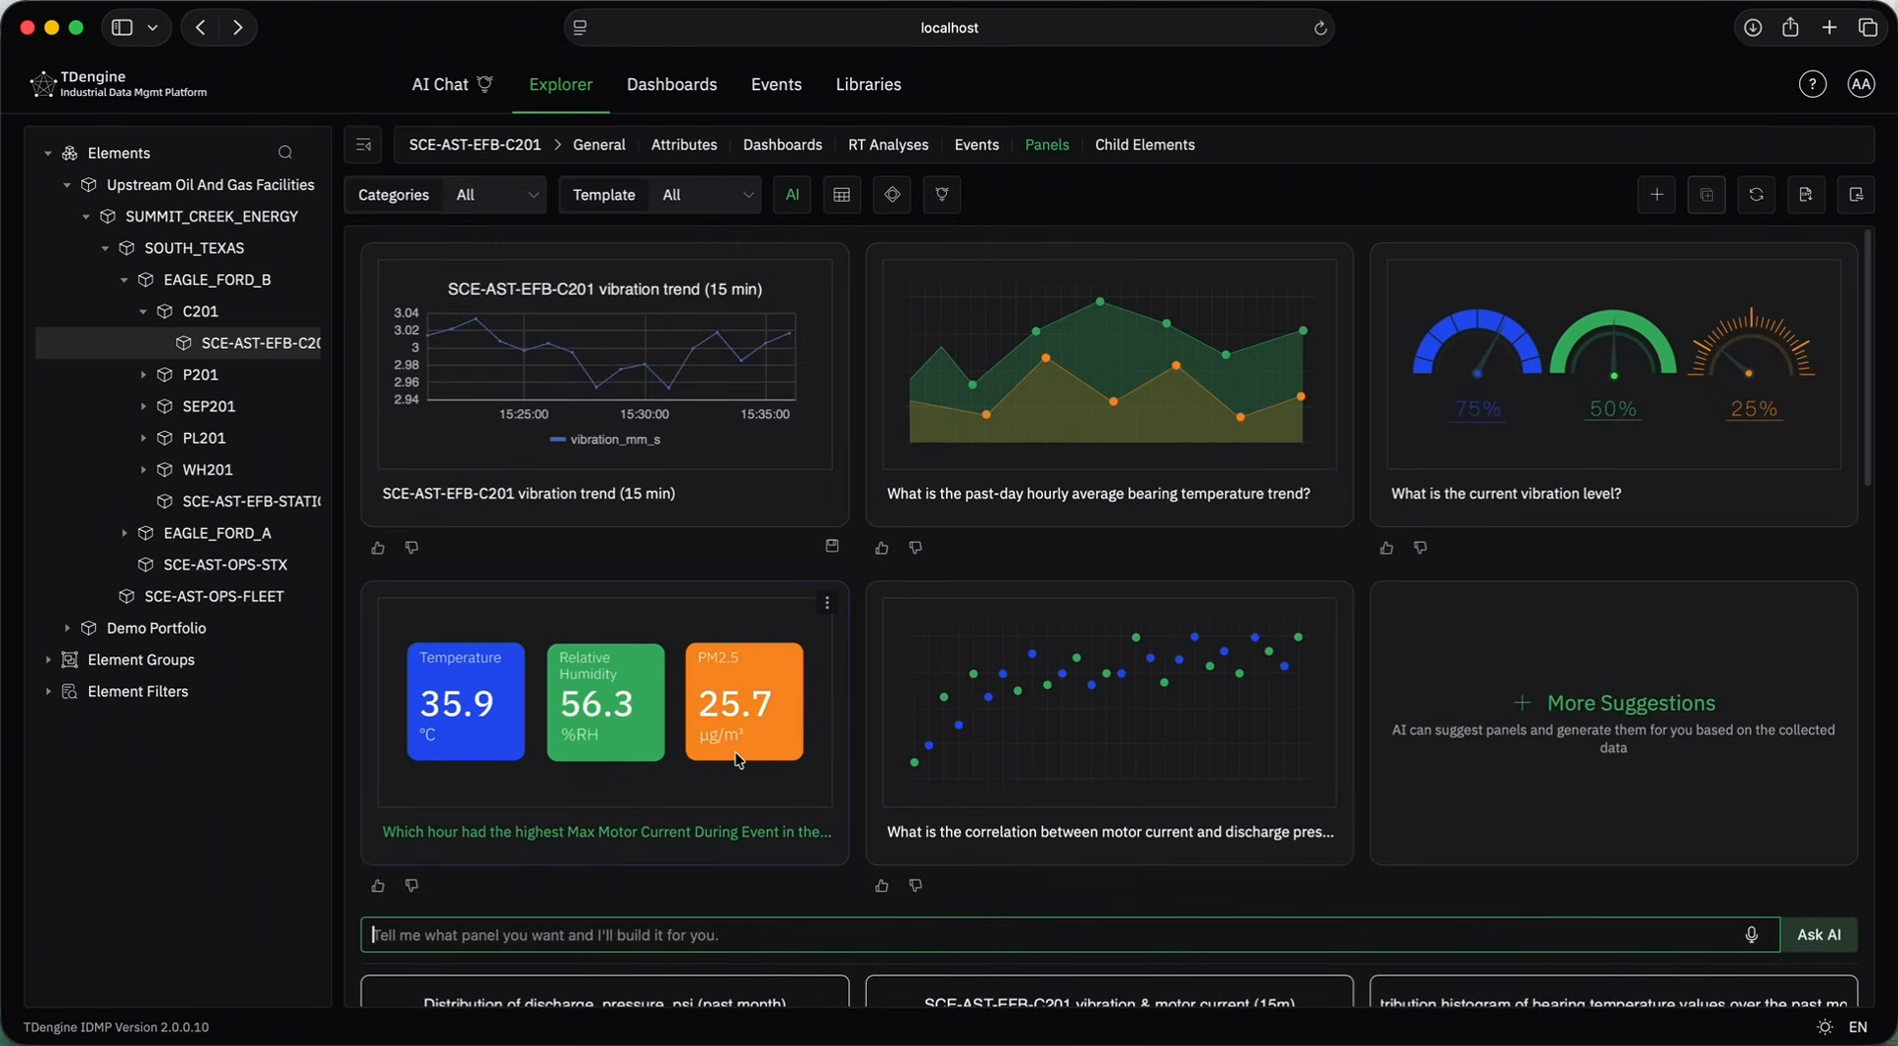
# View the generated SCE-AST-EFB-C201 vibration trend (15 min) panel in full size, and return to the panel list.
pyautogui.click(828, 265)
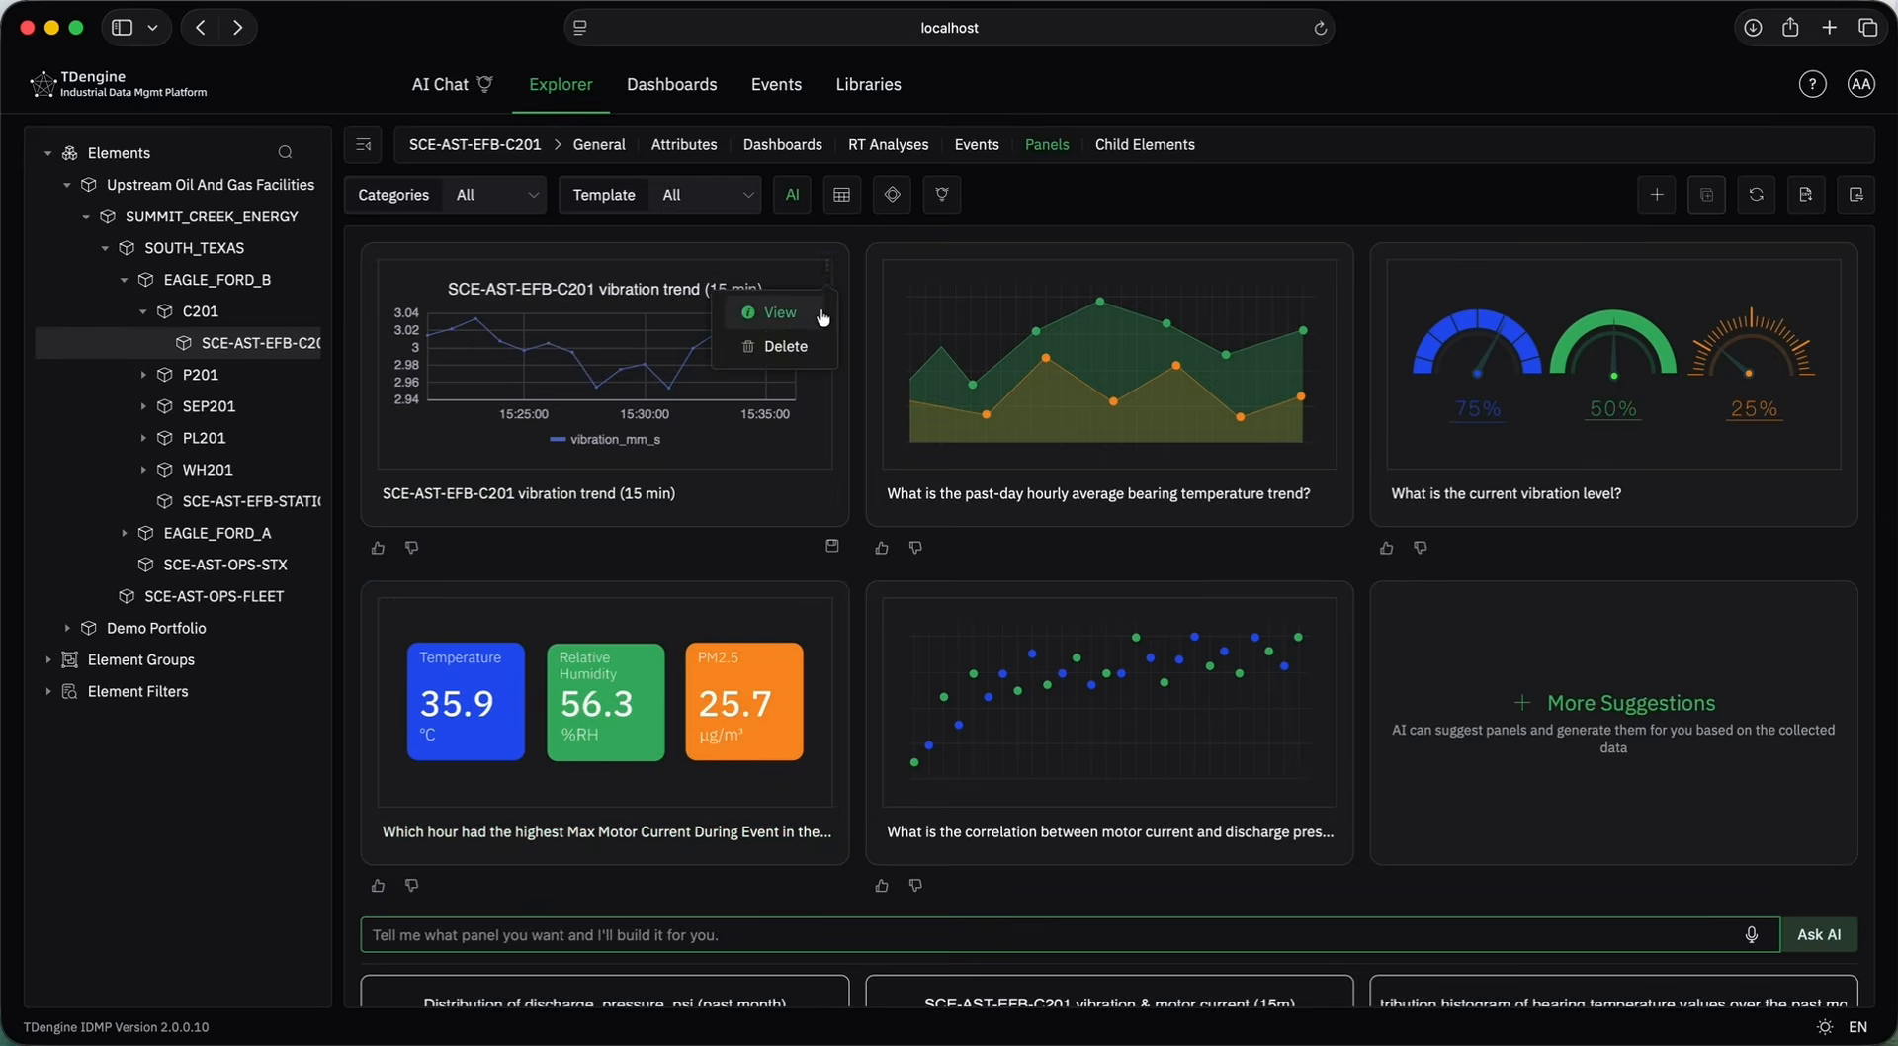
pyautogui.click(825, 316)
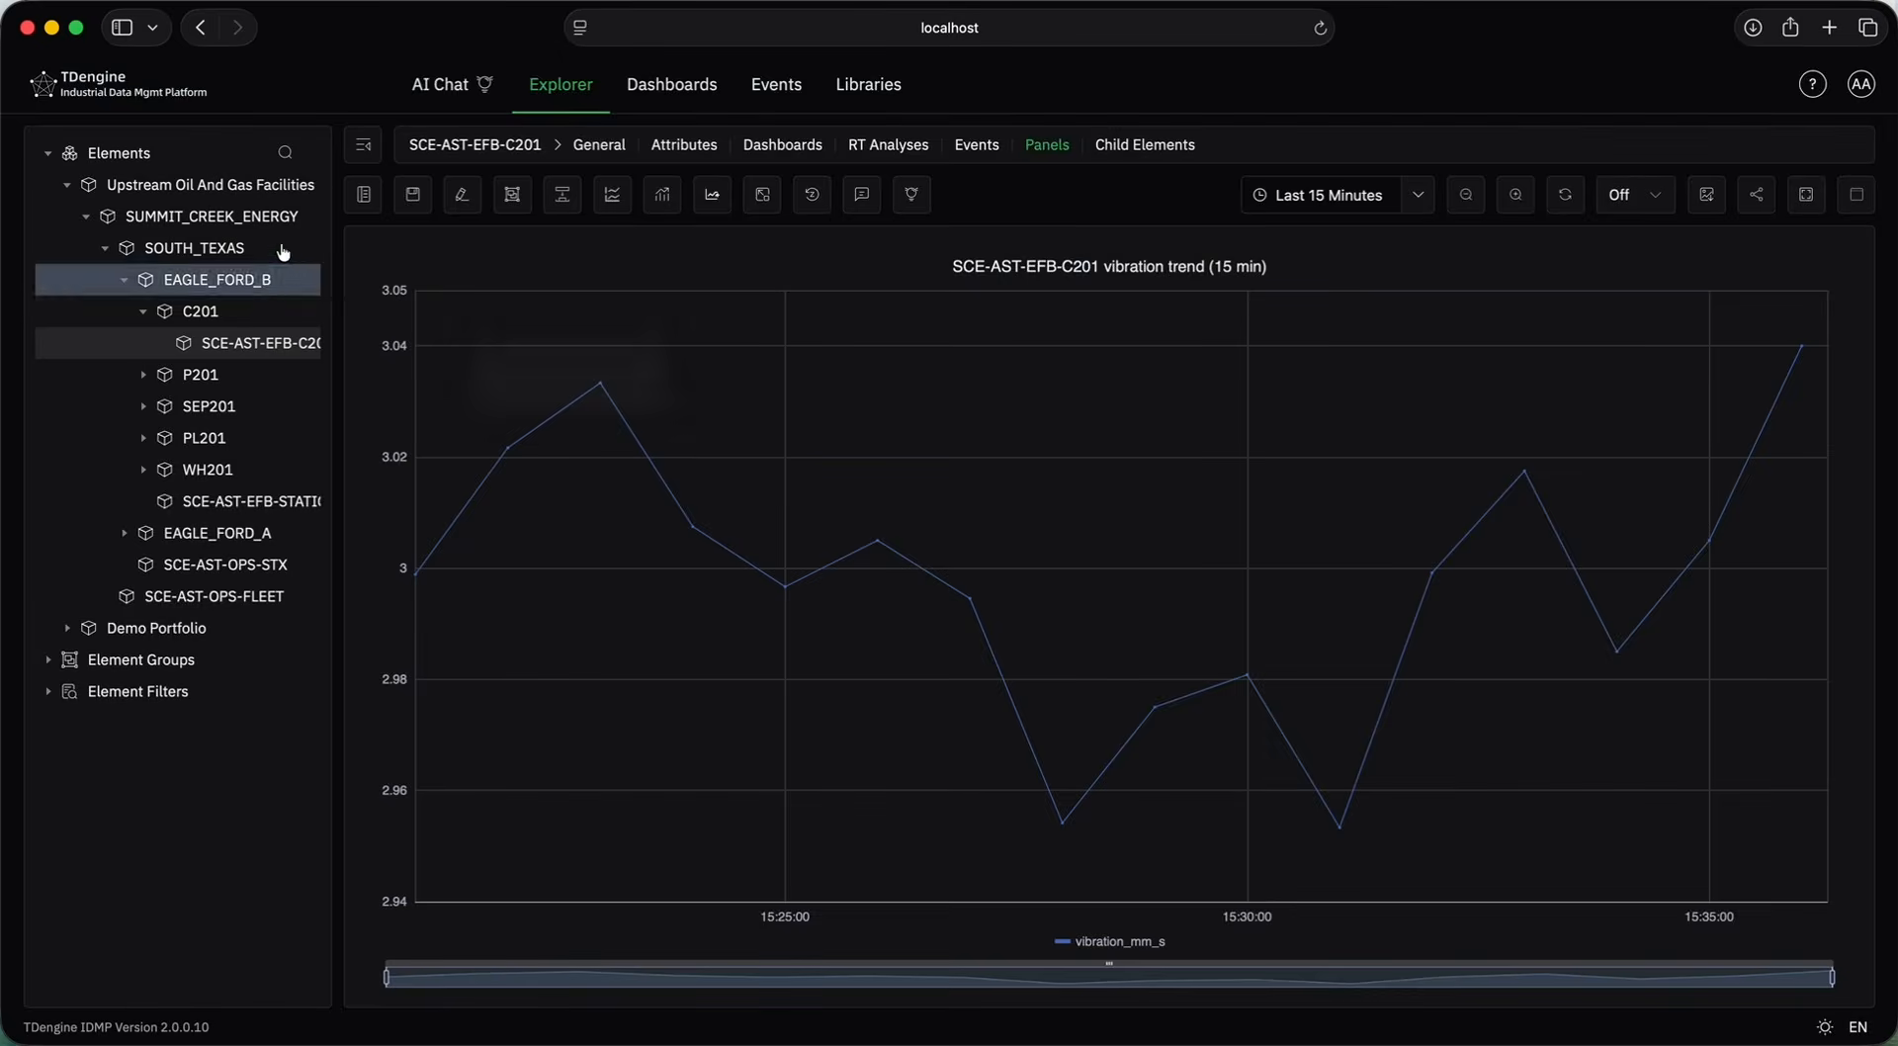
pyautogui.click(364, 194)
# Turn off the AI suggestions and start a new panel for the element.
pyautogui.scroll(-3, 861, 666)
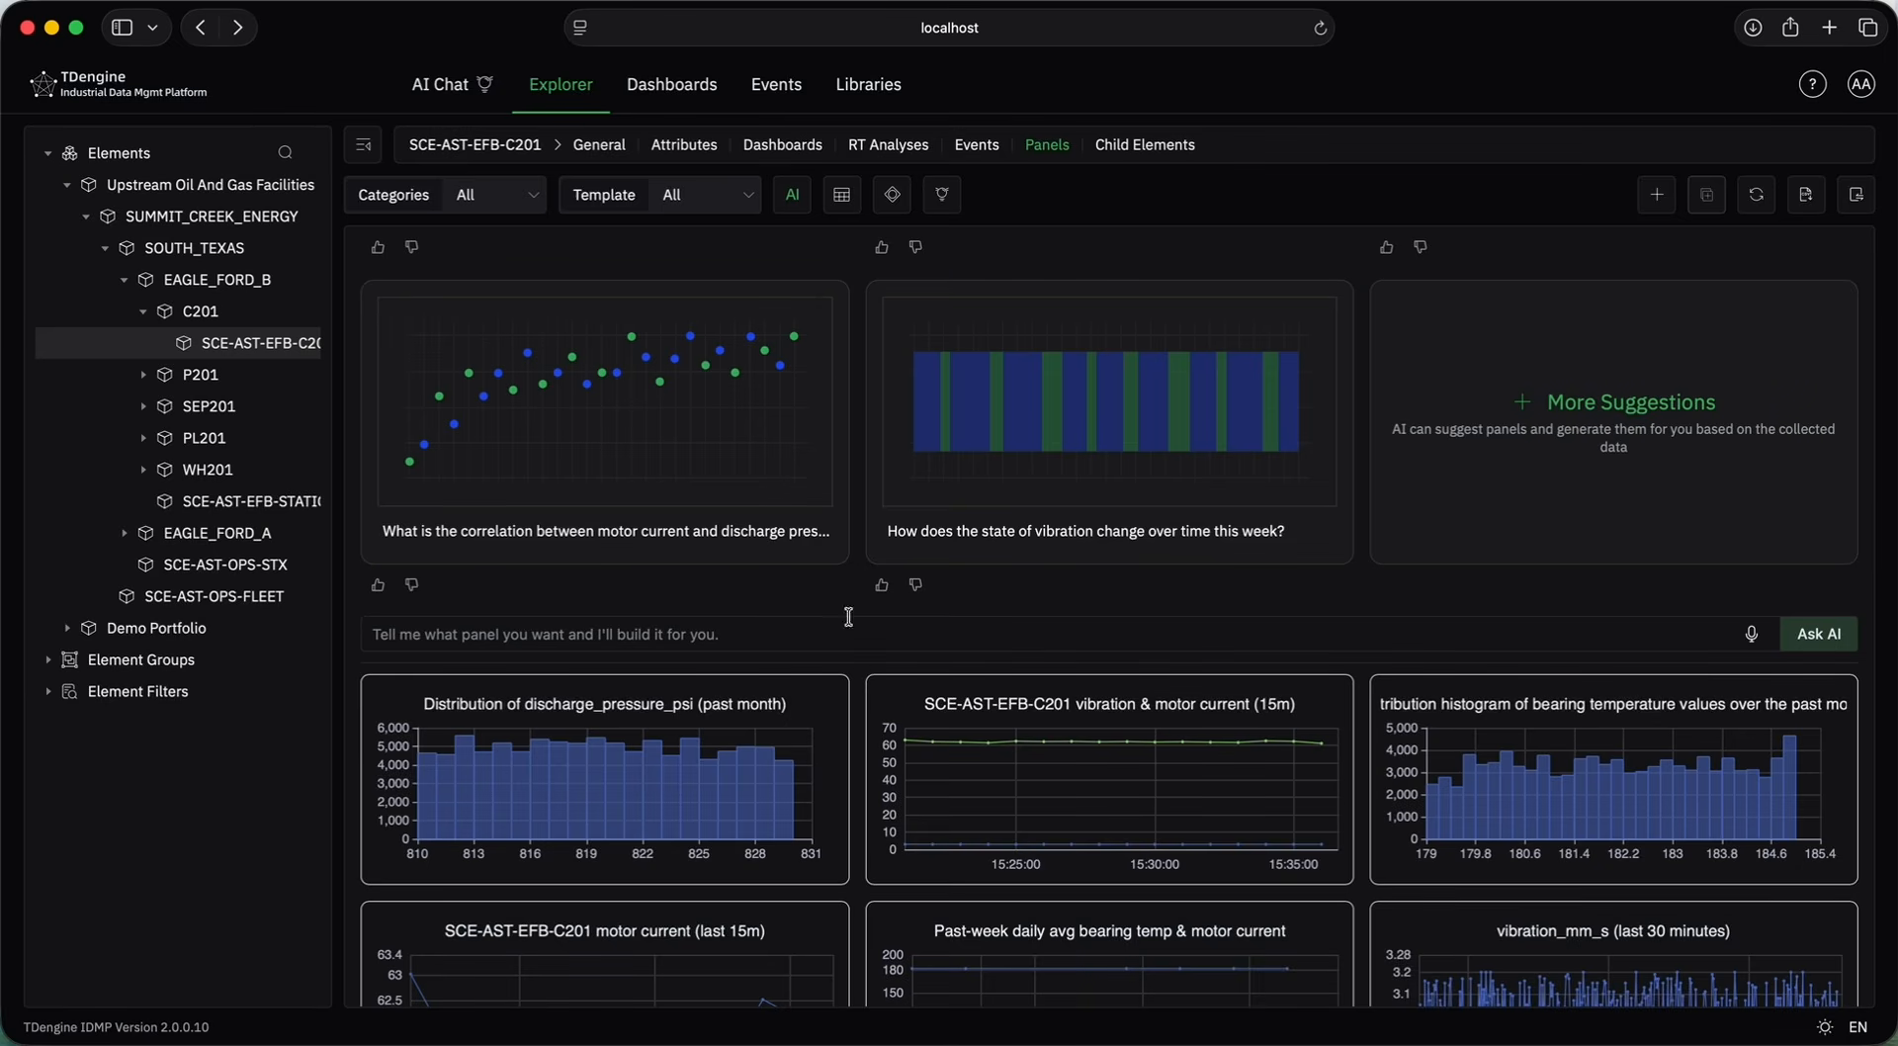
pyautogui.click(799, 201)
pyautogui.scroll(-5, 494, 514)
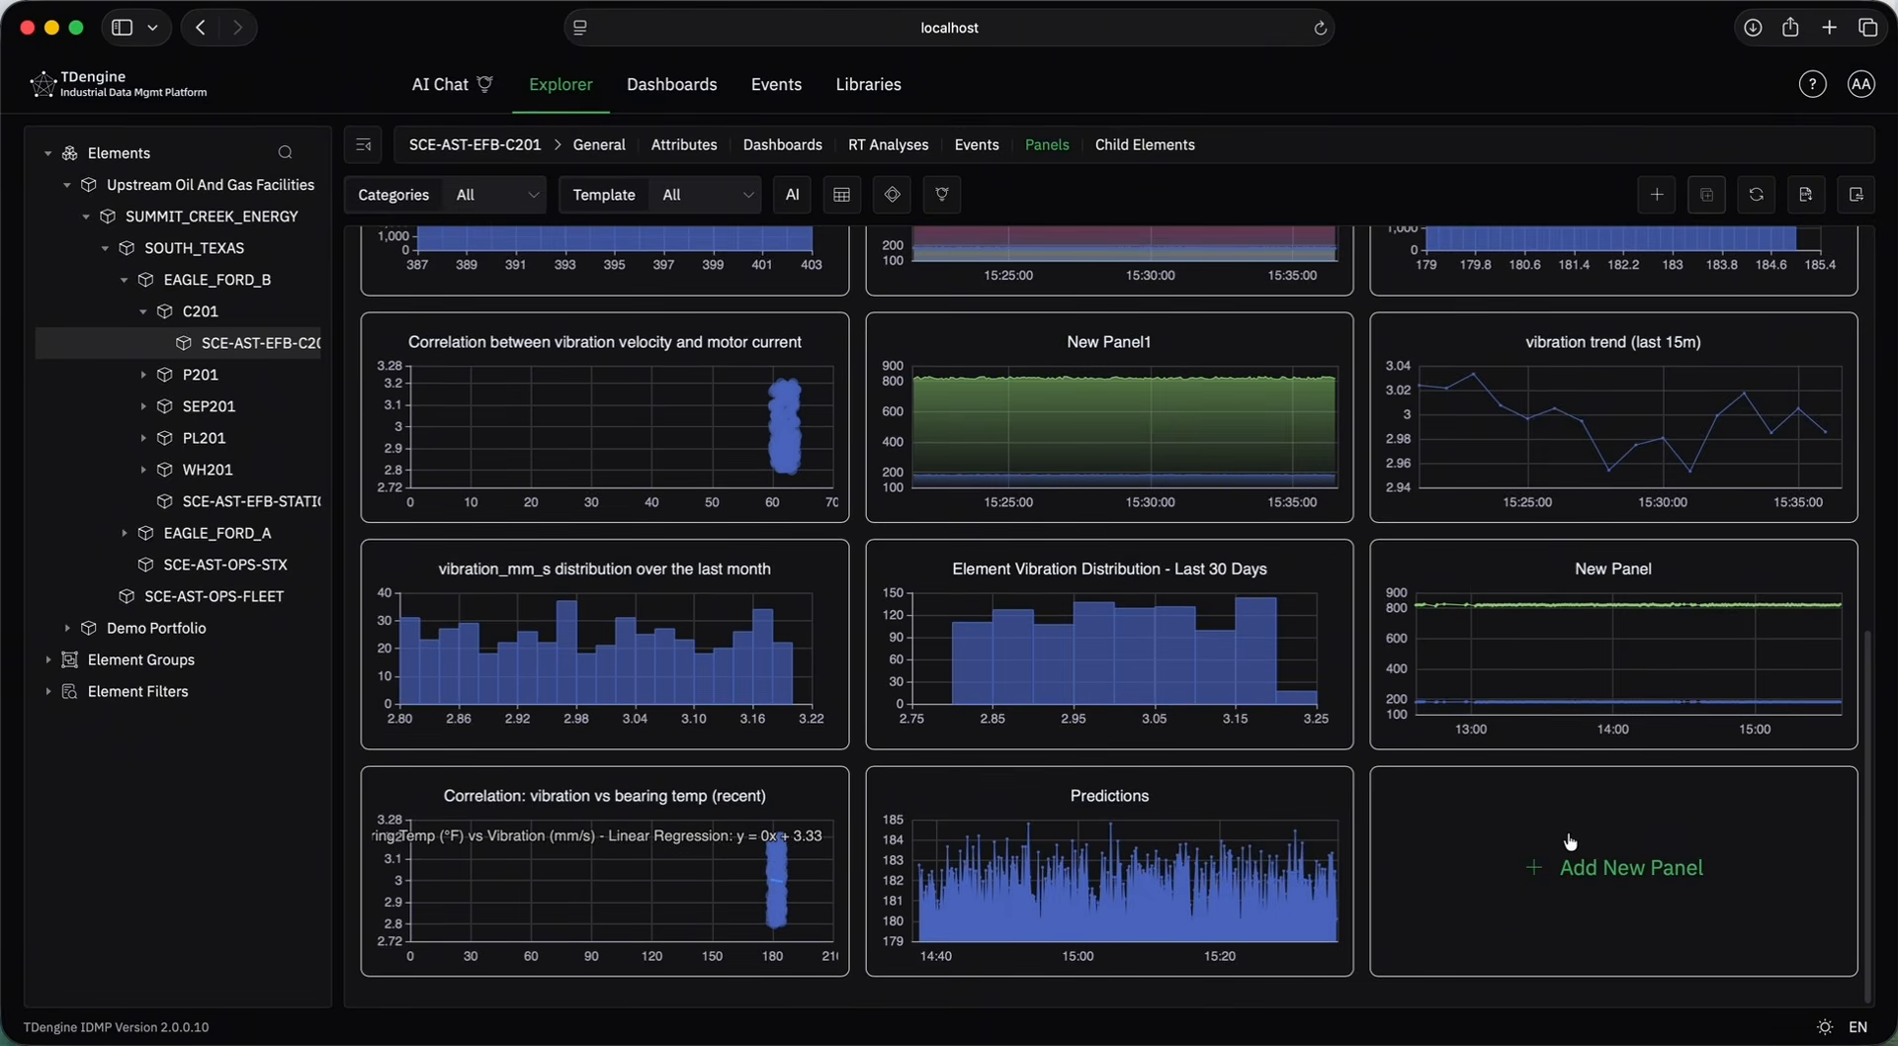
pyautogui.click(1572, 842)
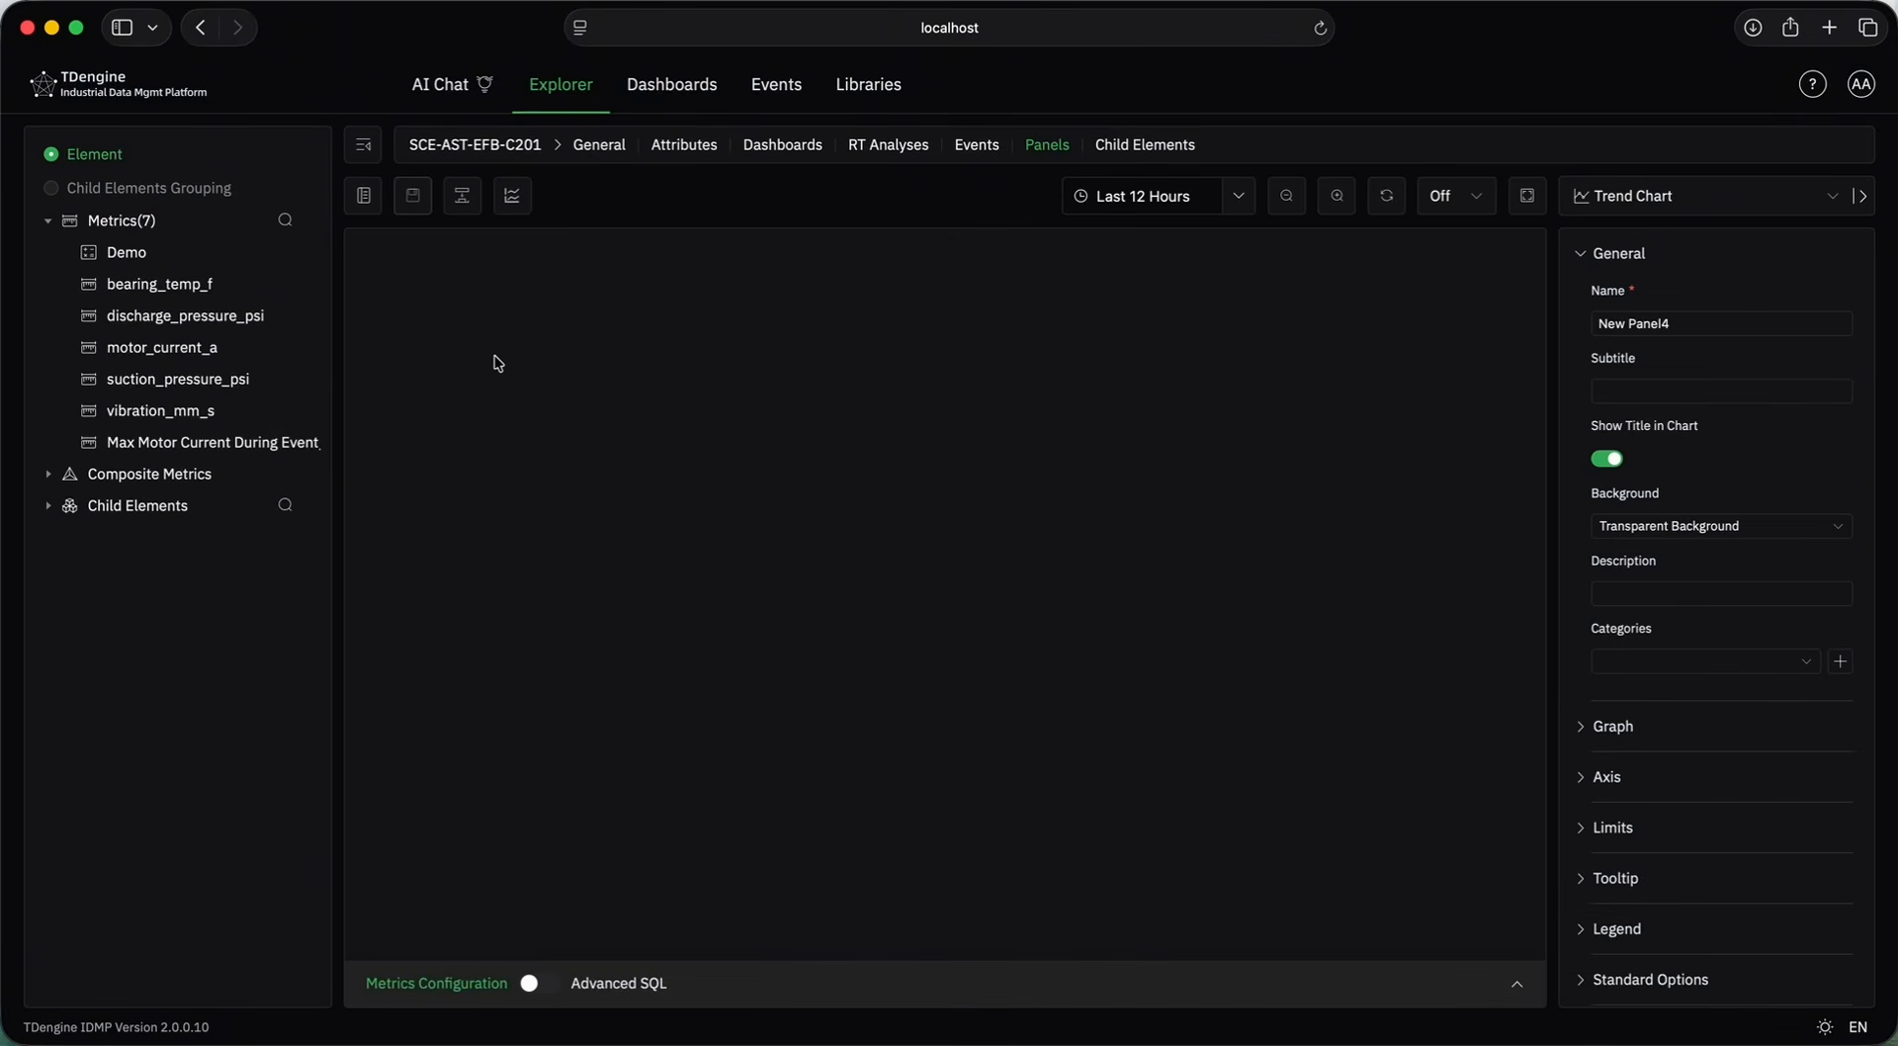
# Add discharge_pressure_psi and motor_current_a to the new panel as metrics.
pyautogui.click(310, 318)
pyautogui.click(300, 368)
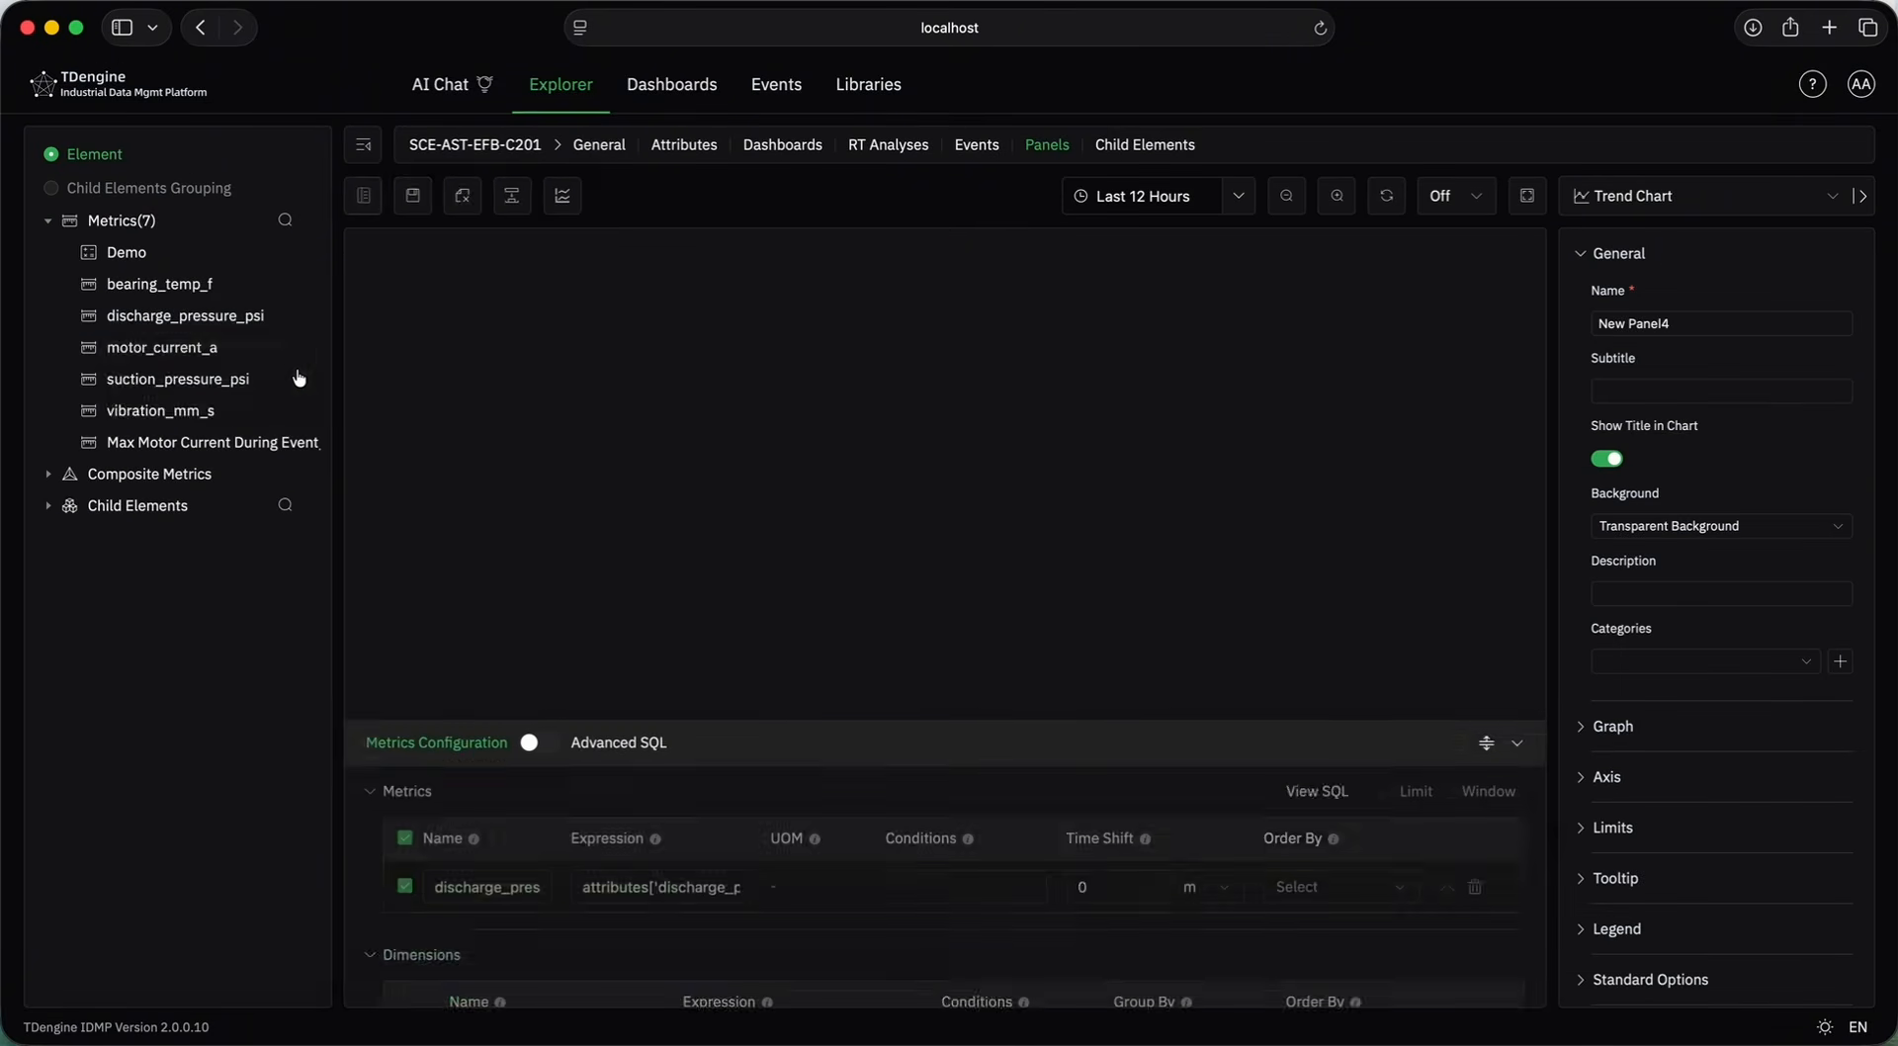
pyautogui.click(875, 605)
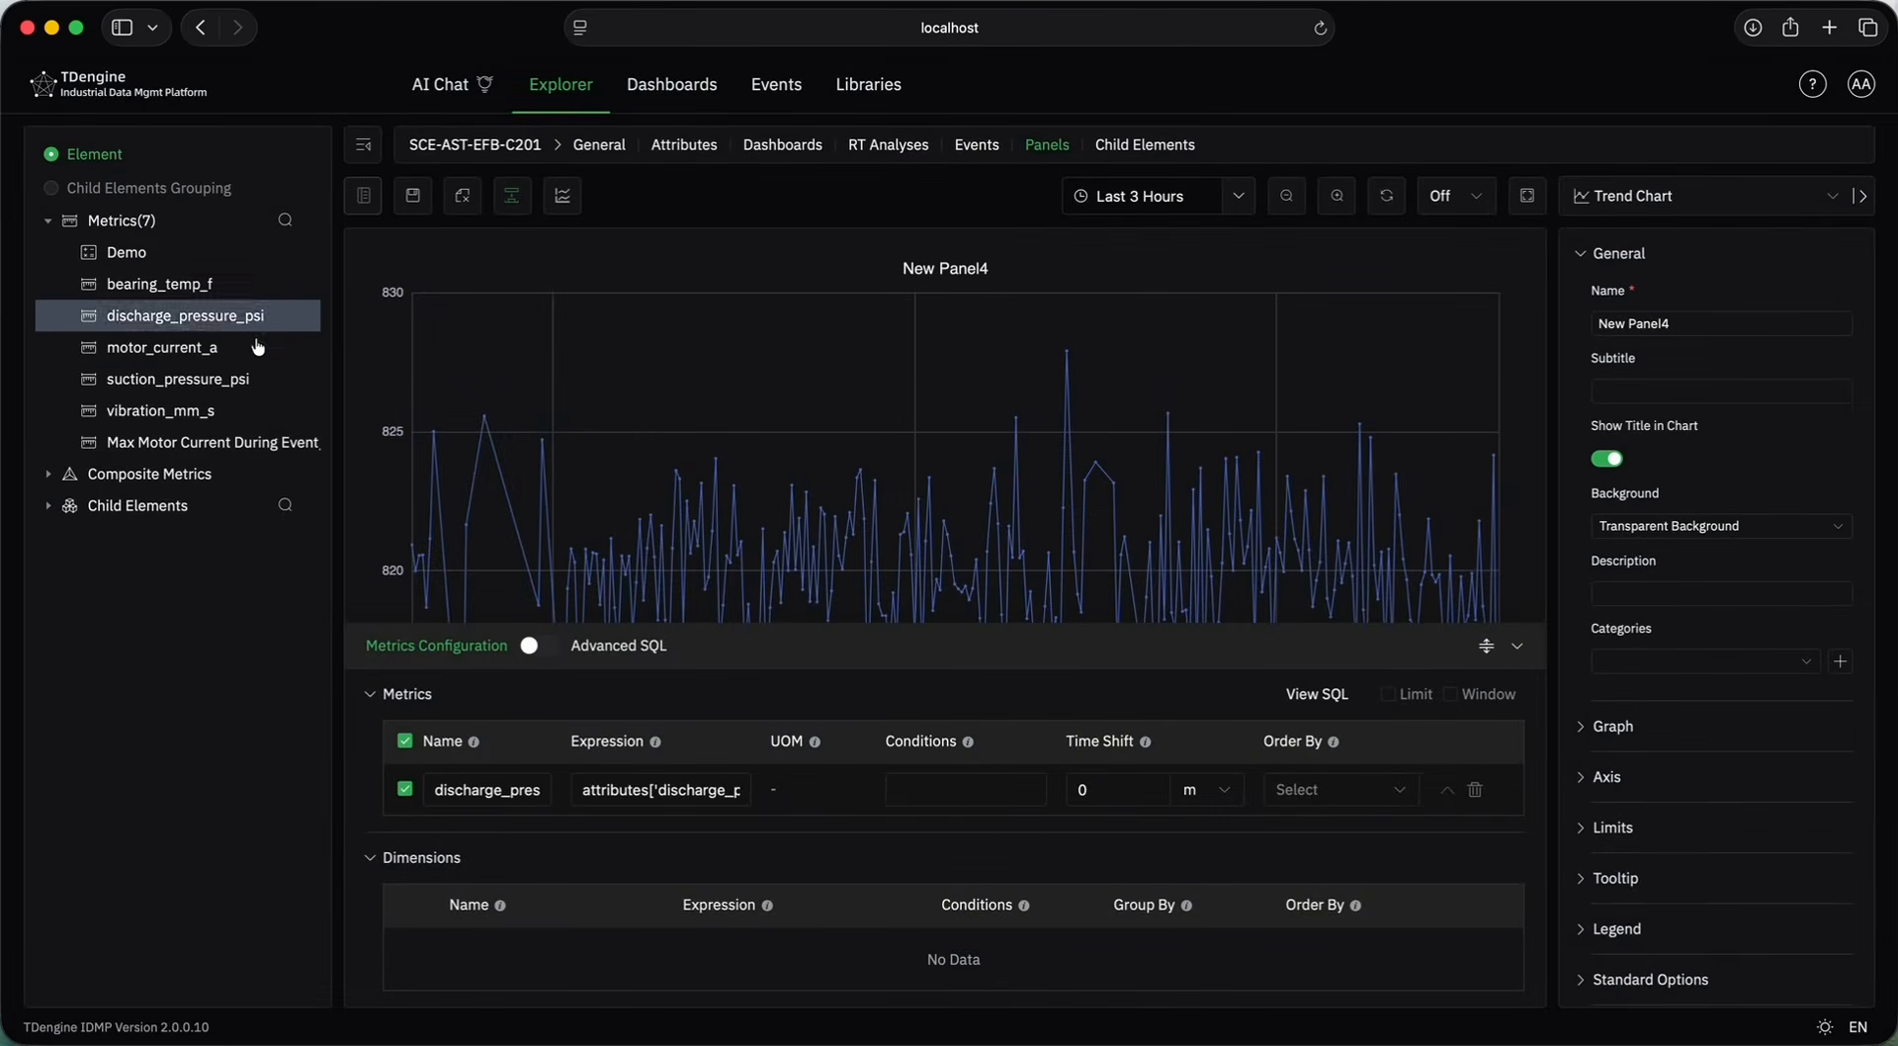
pyautogui.click(307, 352)
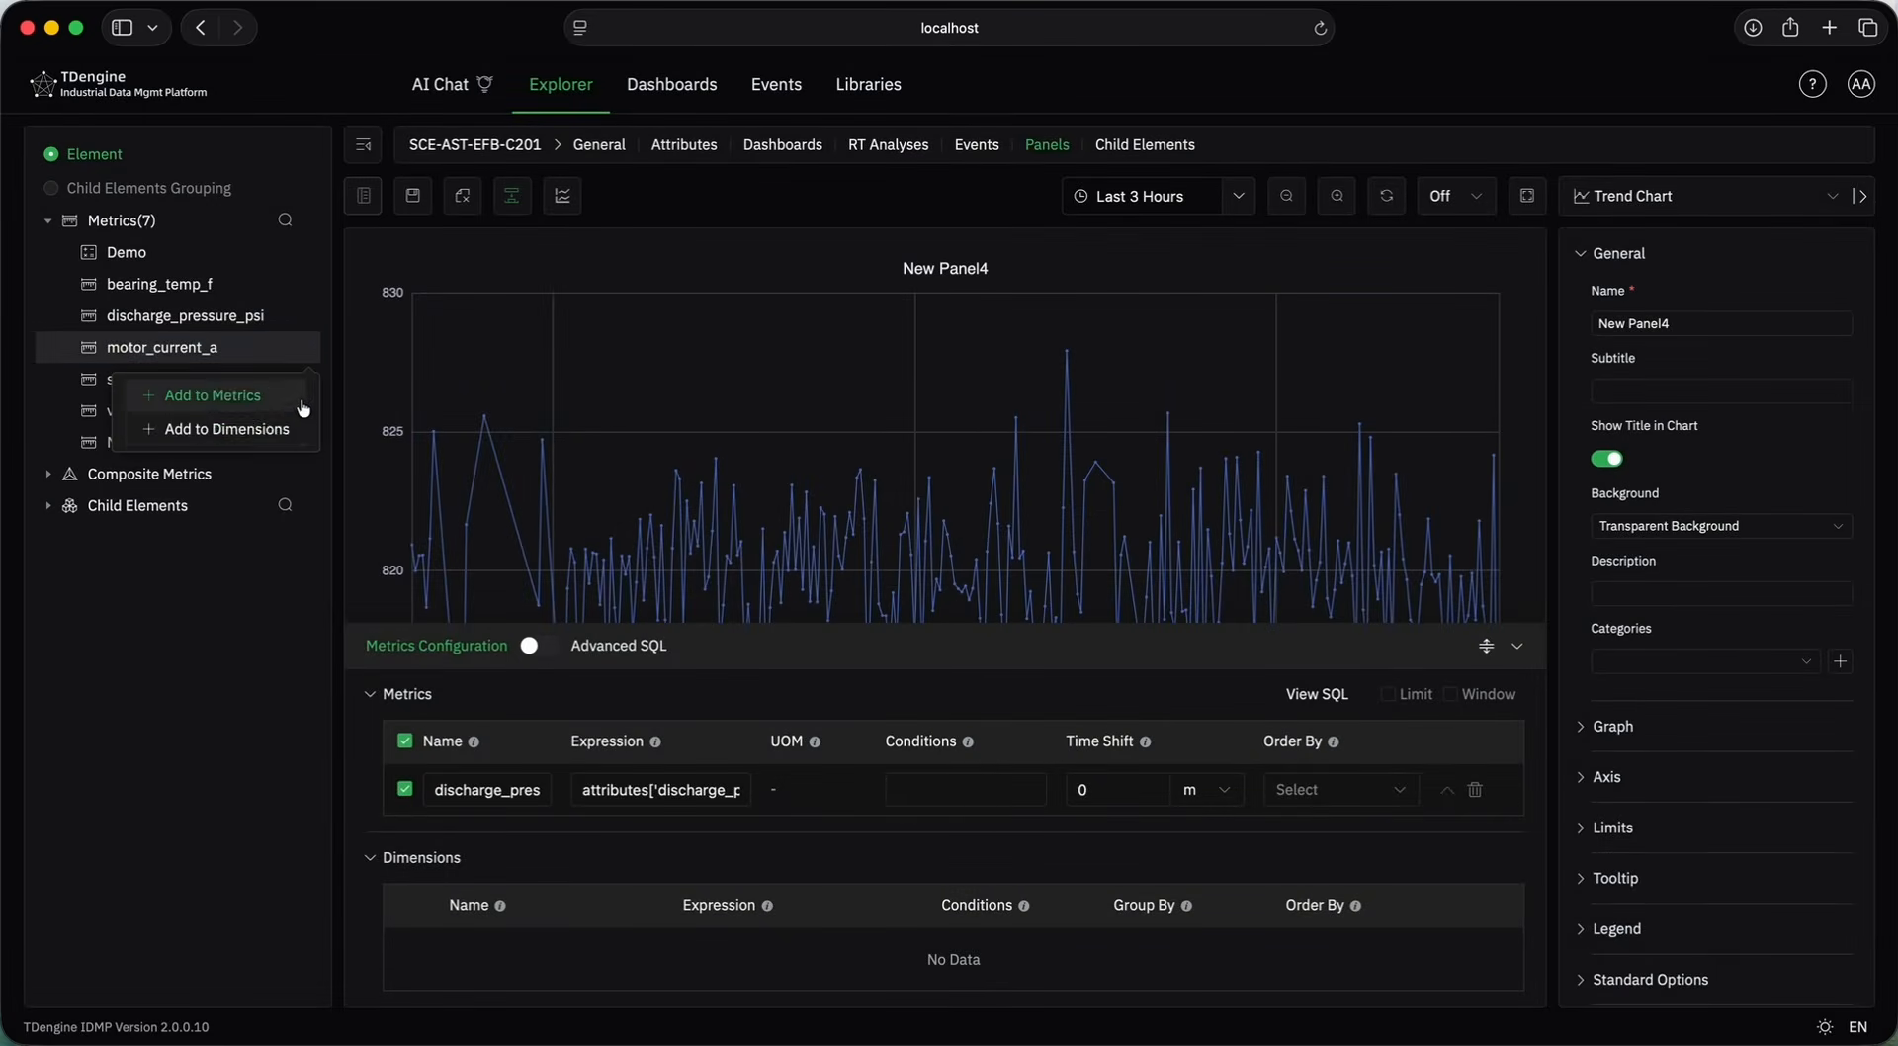
pyautogui.click(302, 408)
# Set the panel's time range to the last 5 minutes and enlarge the chart area above the metrics configuration.
pyautogui.click(1238, 194)
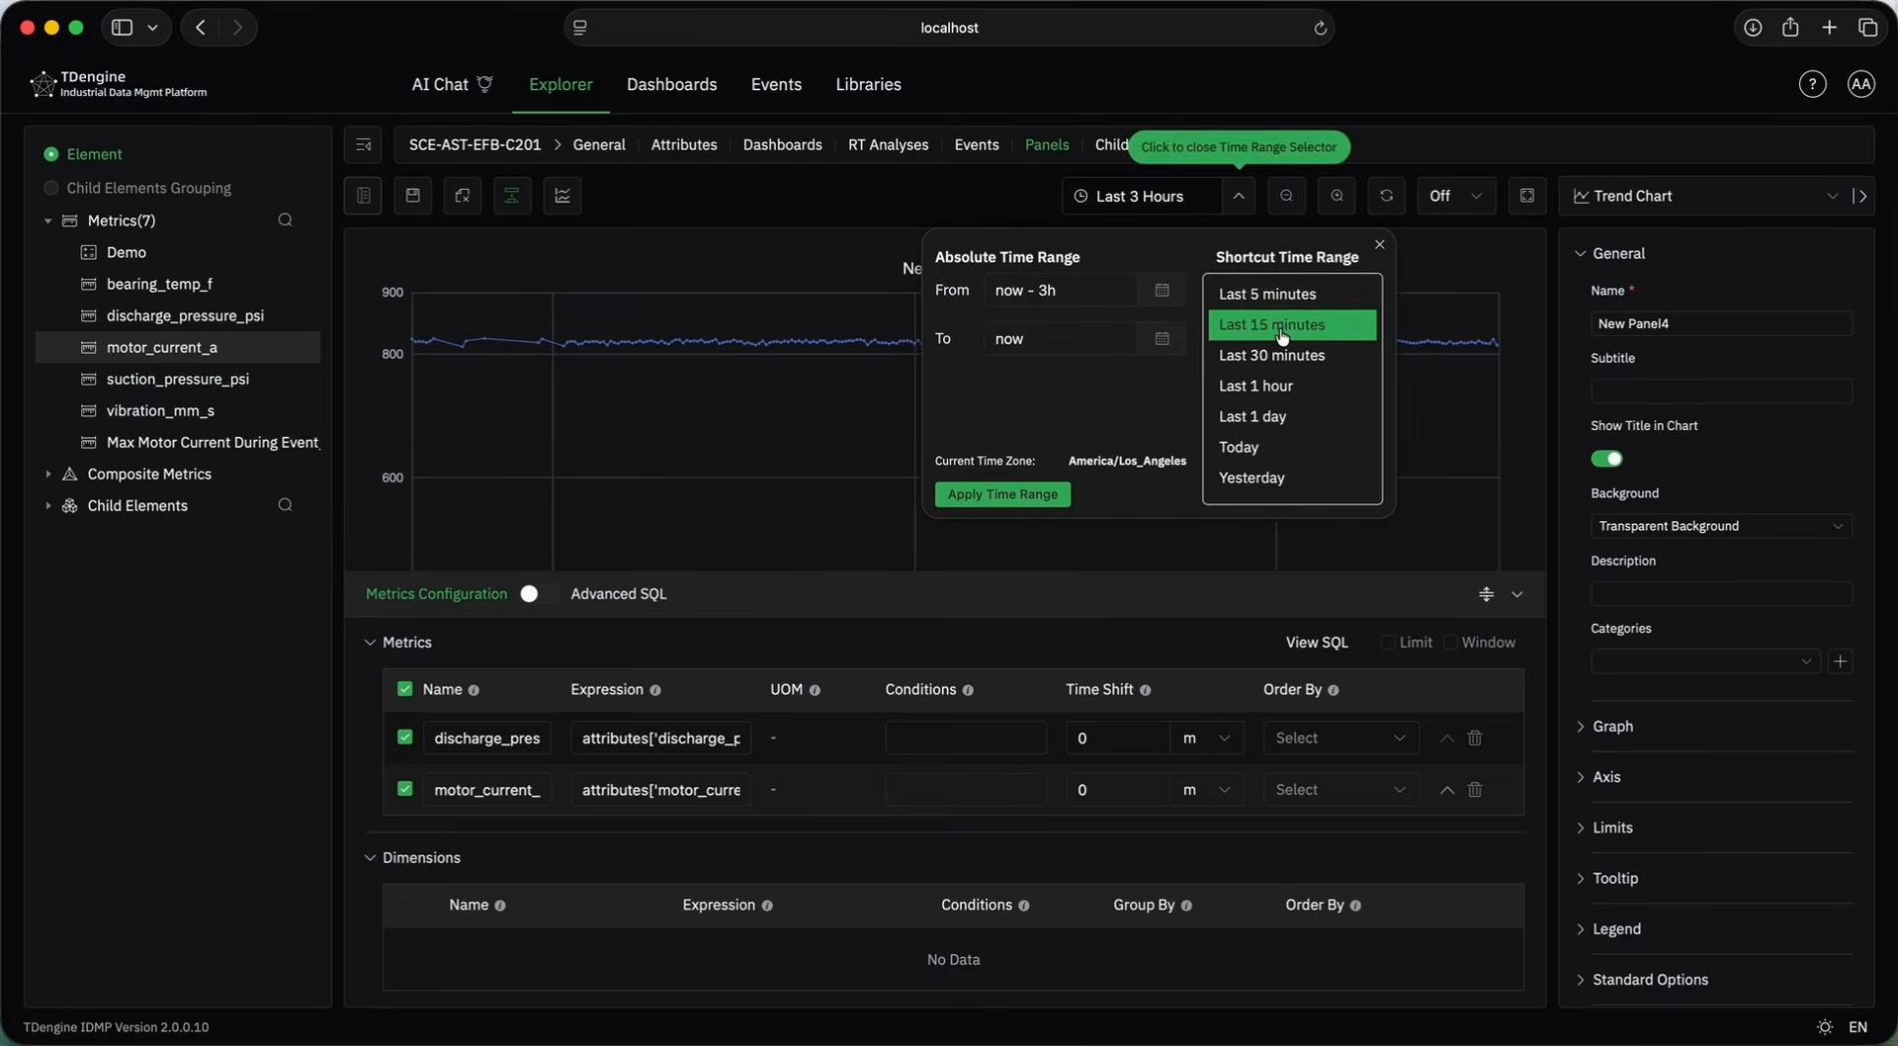
pyautogui.click(1267, 294)
pyautogui.click(1486, 593)
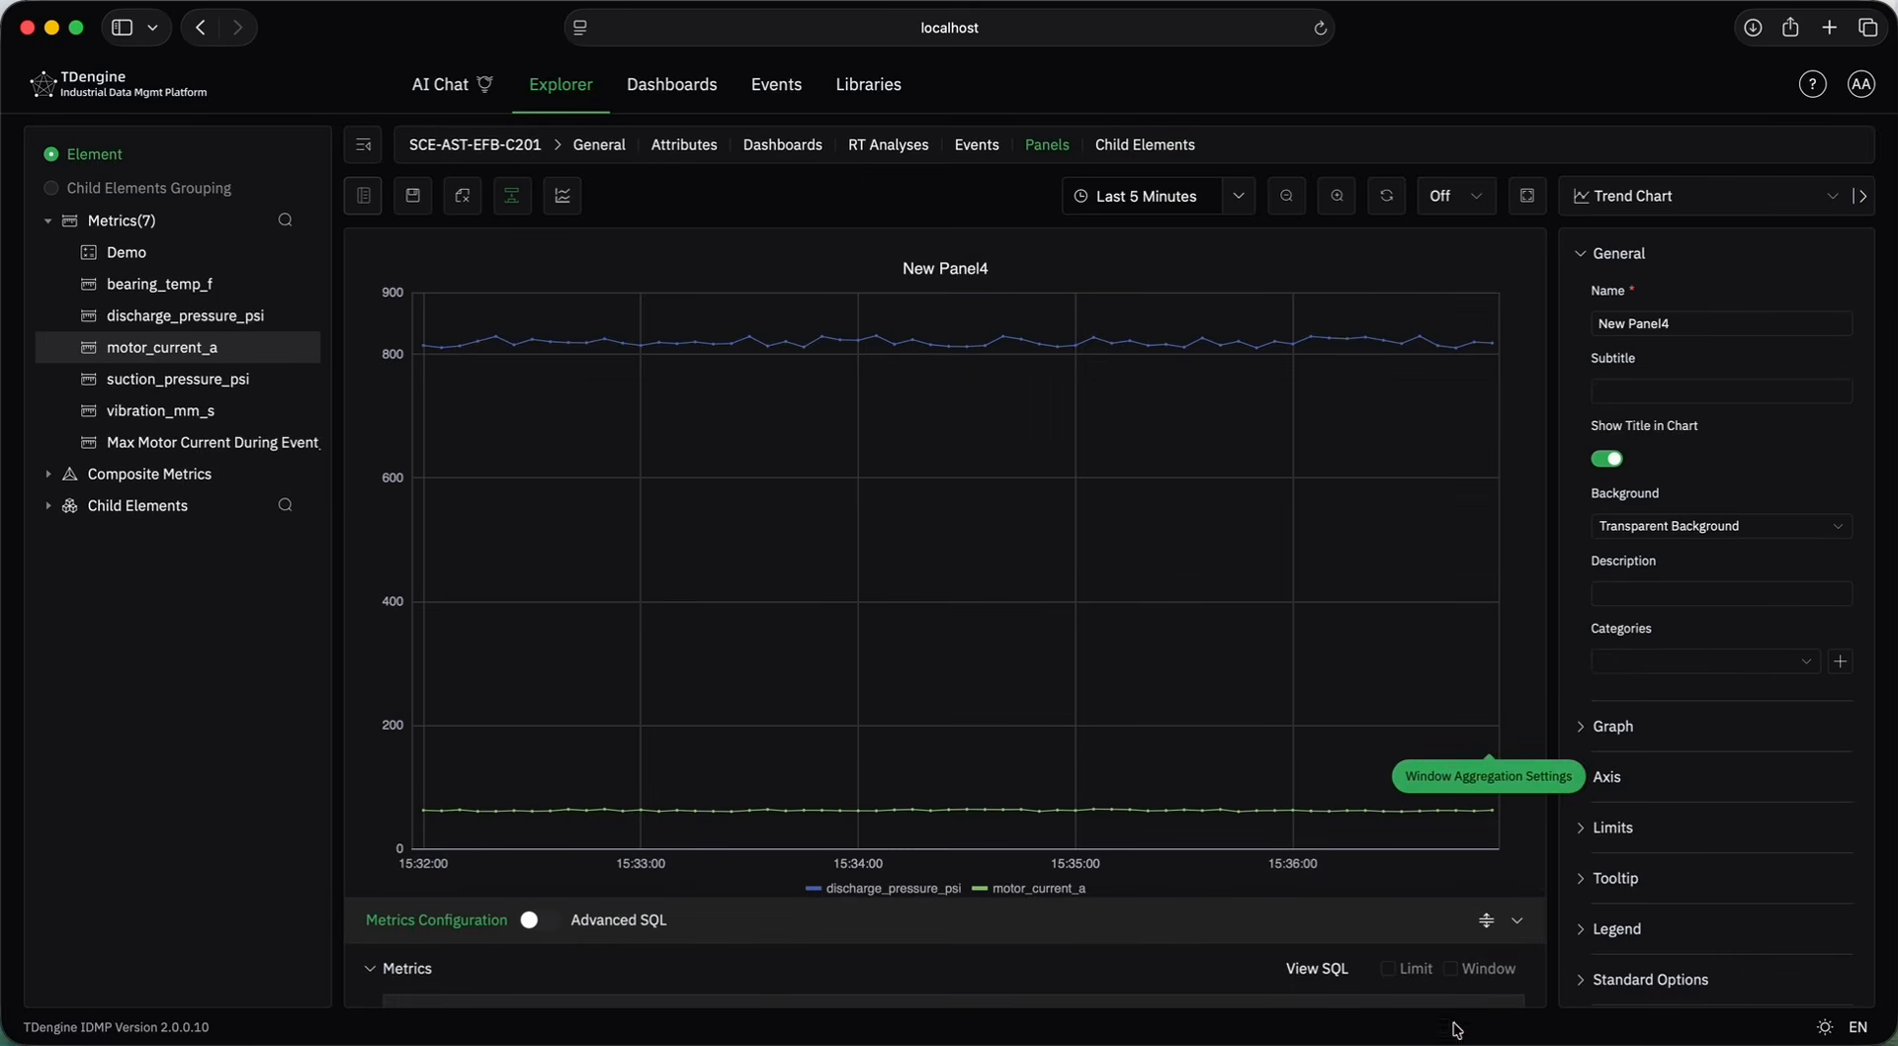
# In the trend chart's Graph settings, set the fill opacity to 0.5 and look through the remaining graph options.
pyautogui.click(1590, 728)
pyautogui.scroll(-4, 1585, 732)
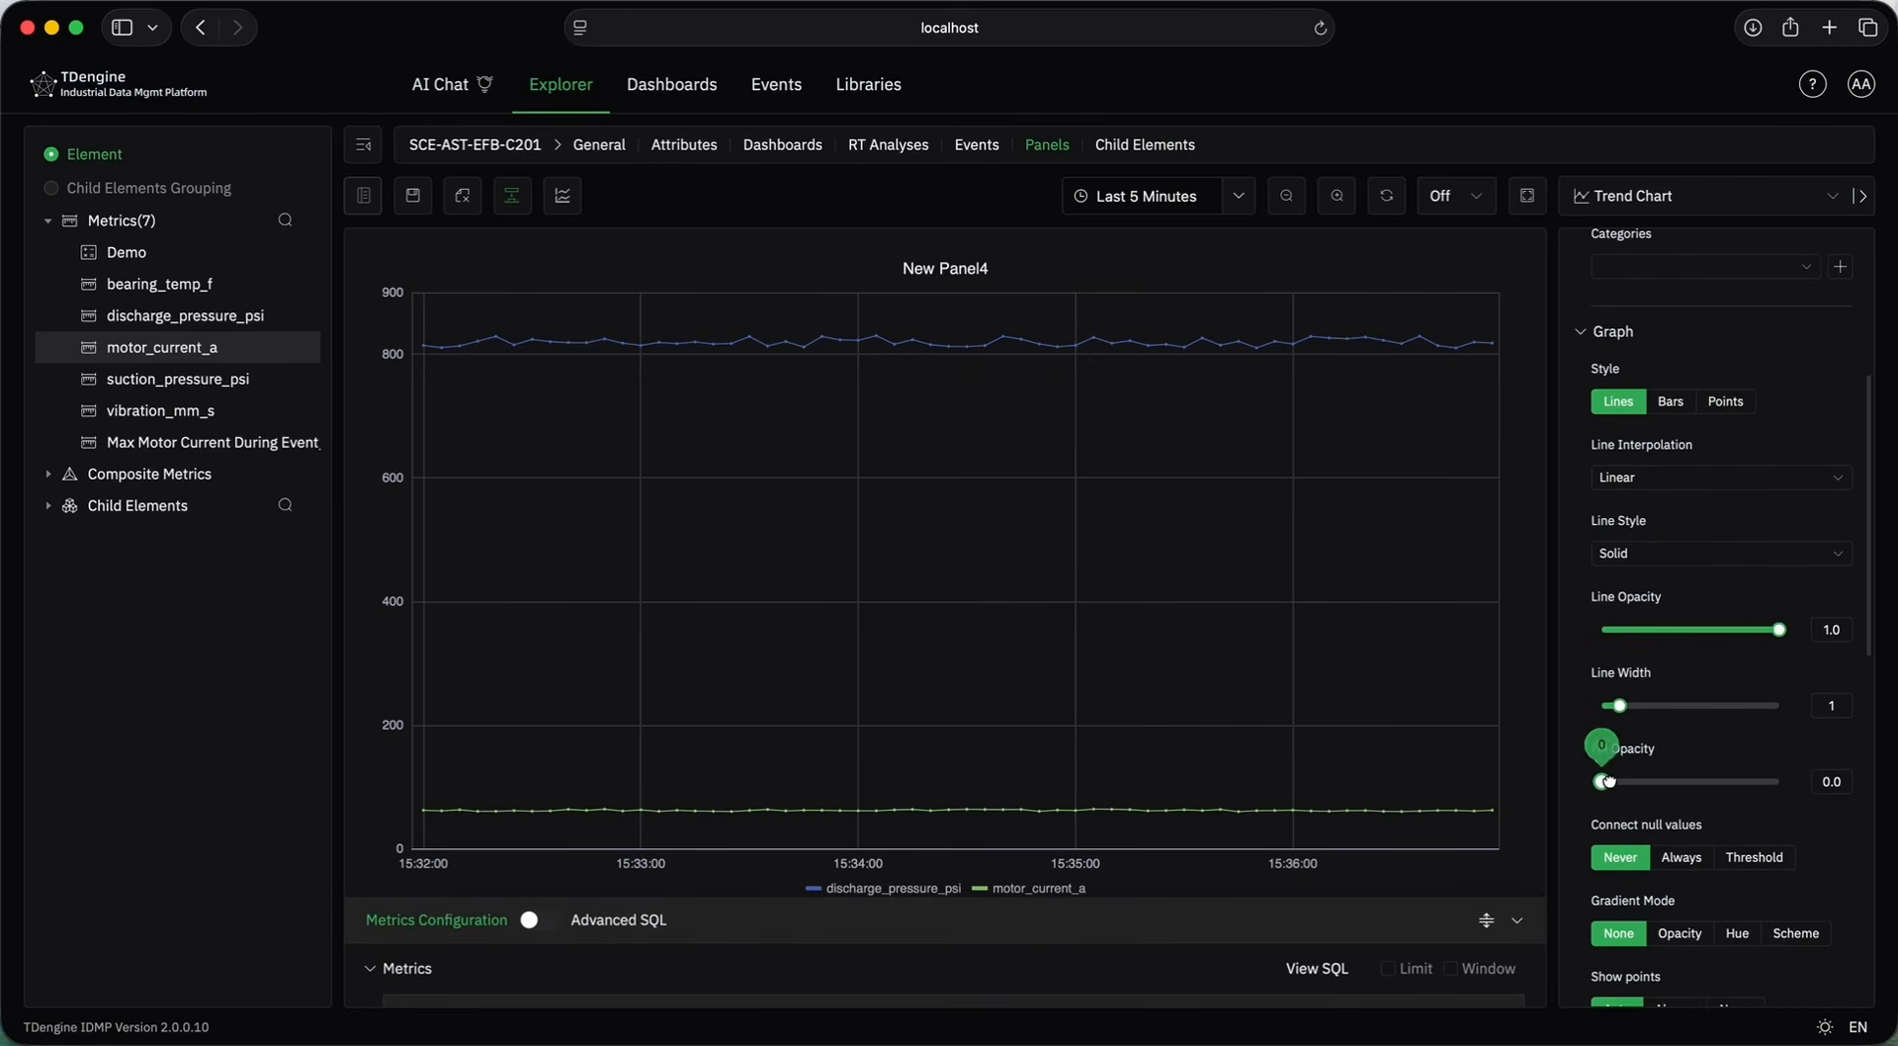
pyautogui.moveTo(1607, 781); pyautogui.dragTo(1691, 781)
pyautogui.scroll(-3, 1693, 786)
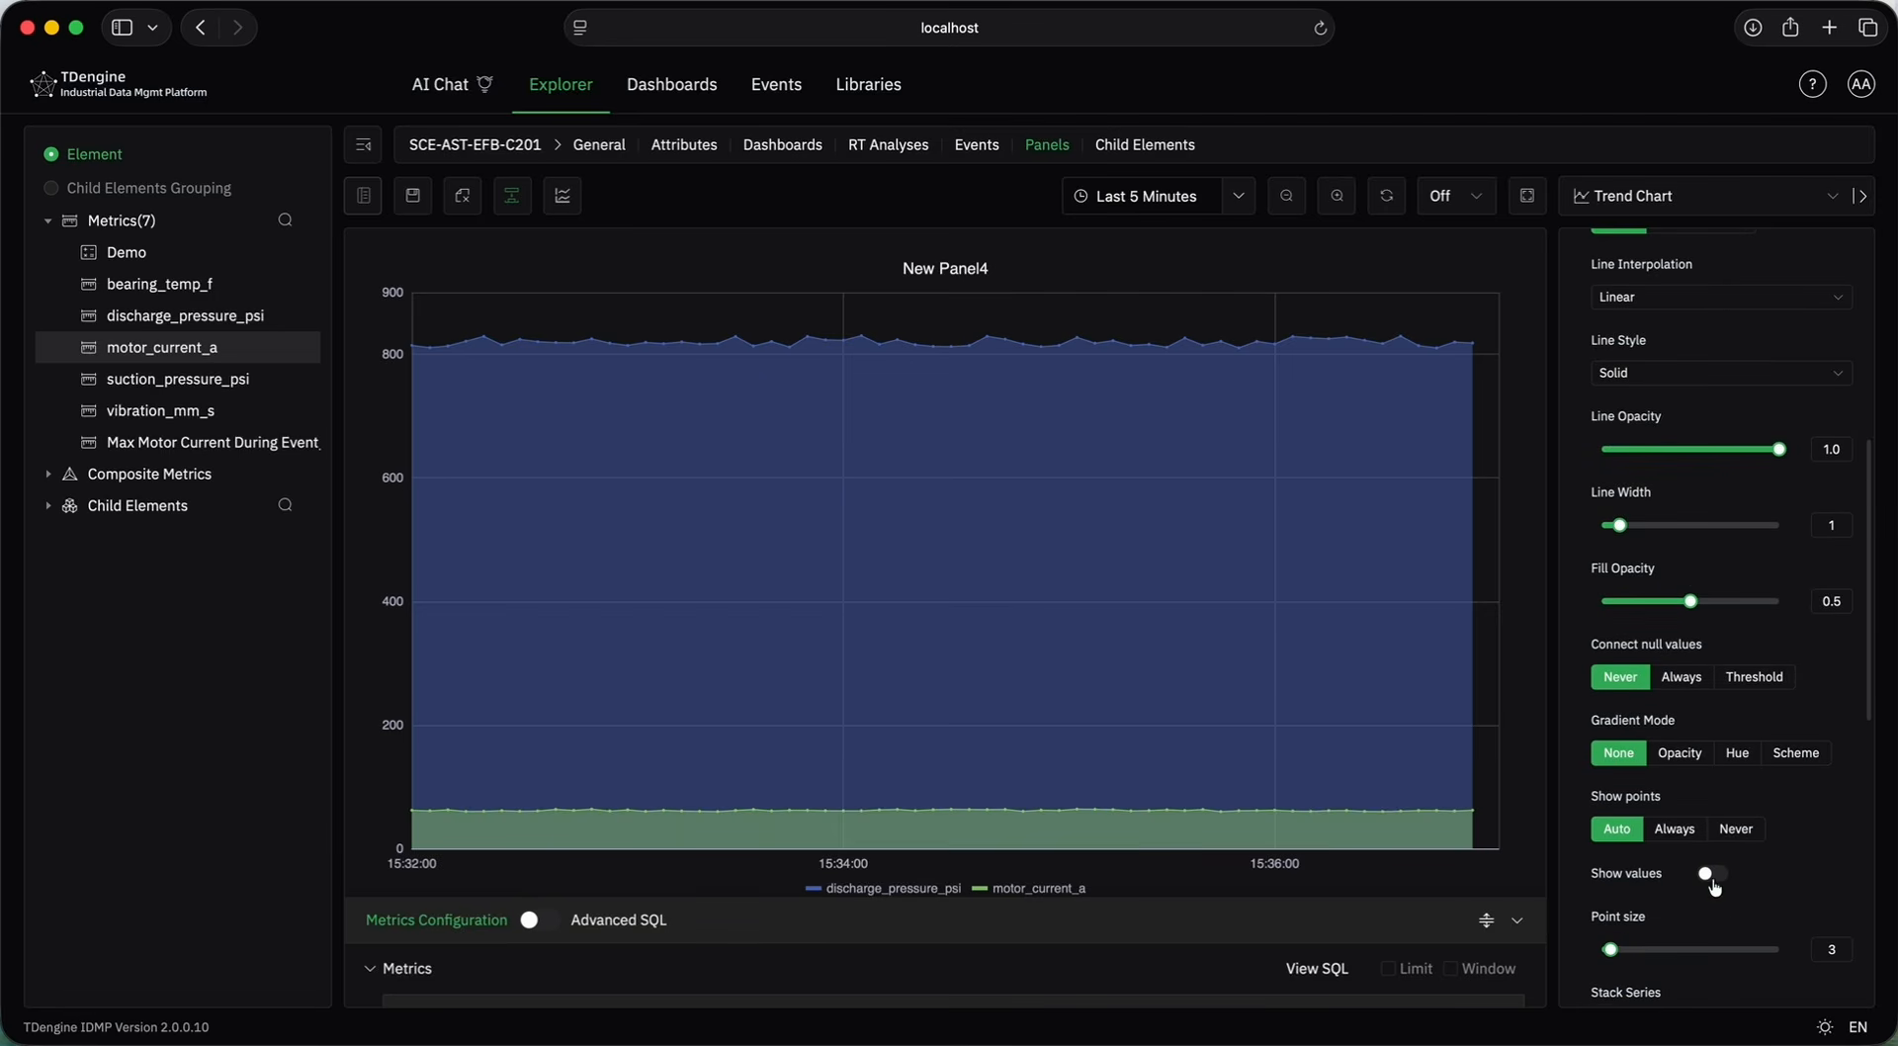
pyautogui.scroll(-2, 1713, 887)
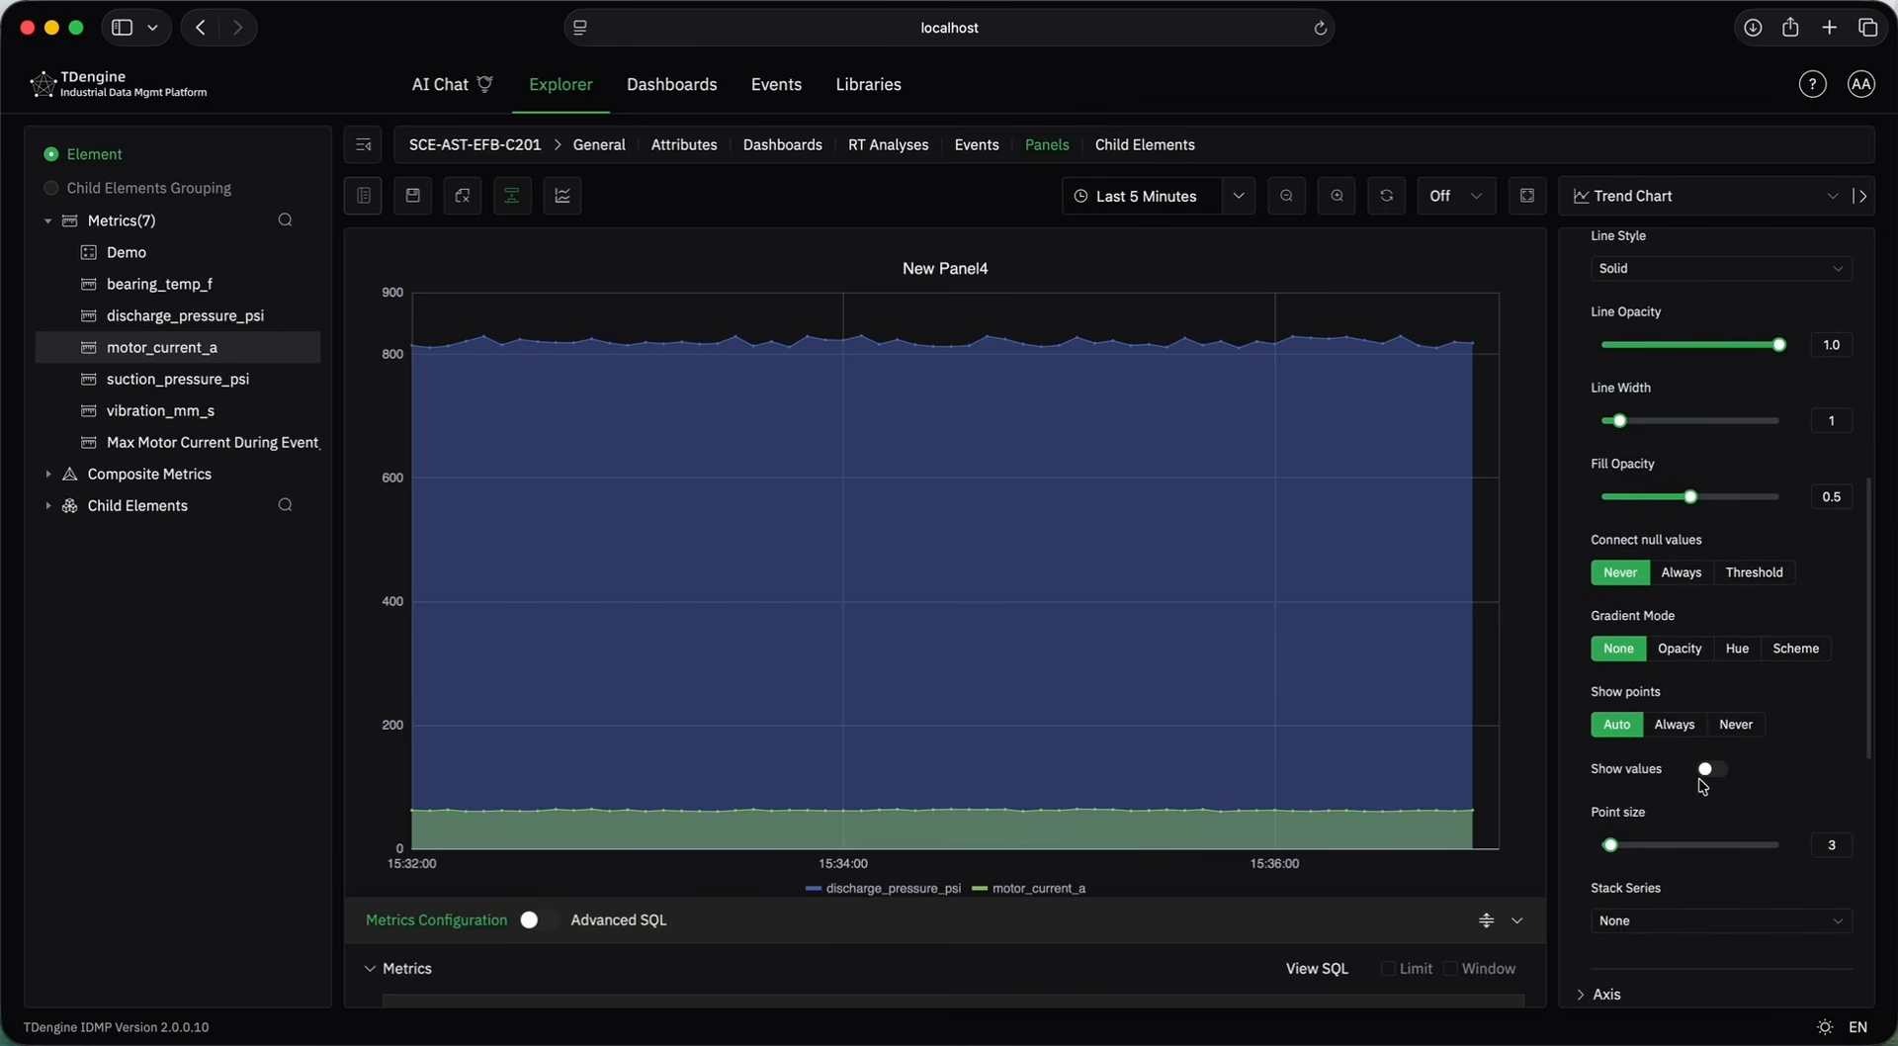
# Review the available line interpolation options and chart types for the new panel.
pyautogui.scroll(6, 1731, 529)
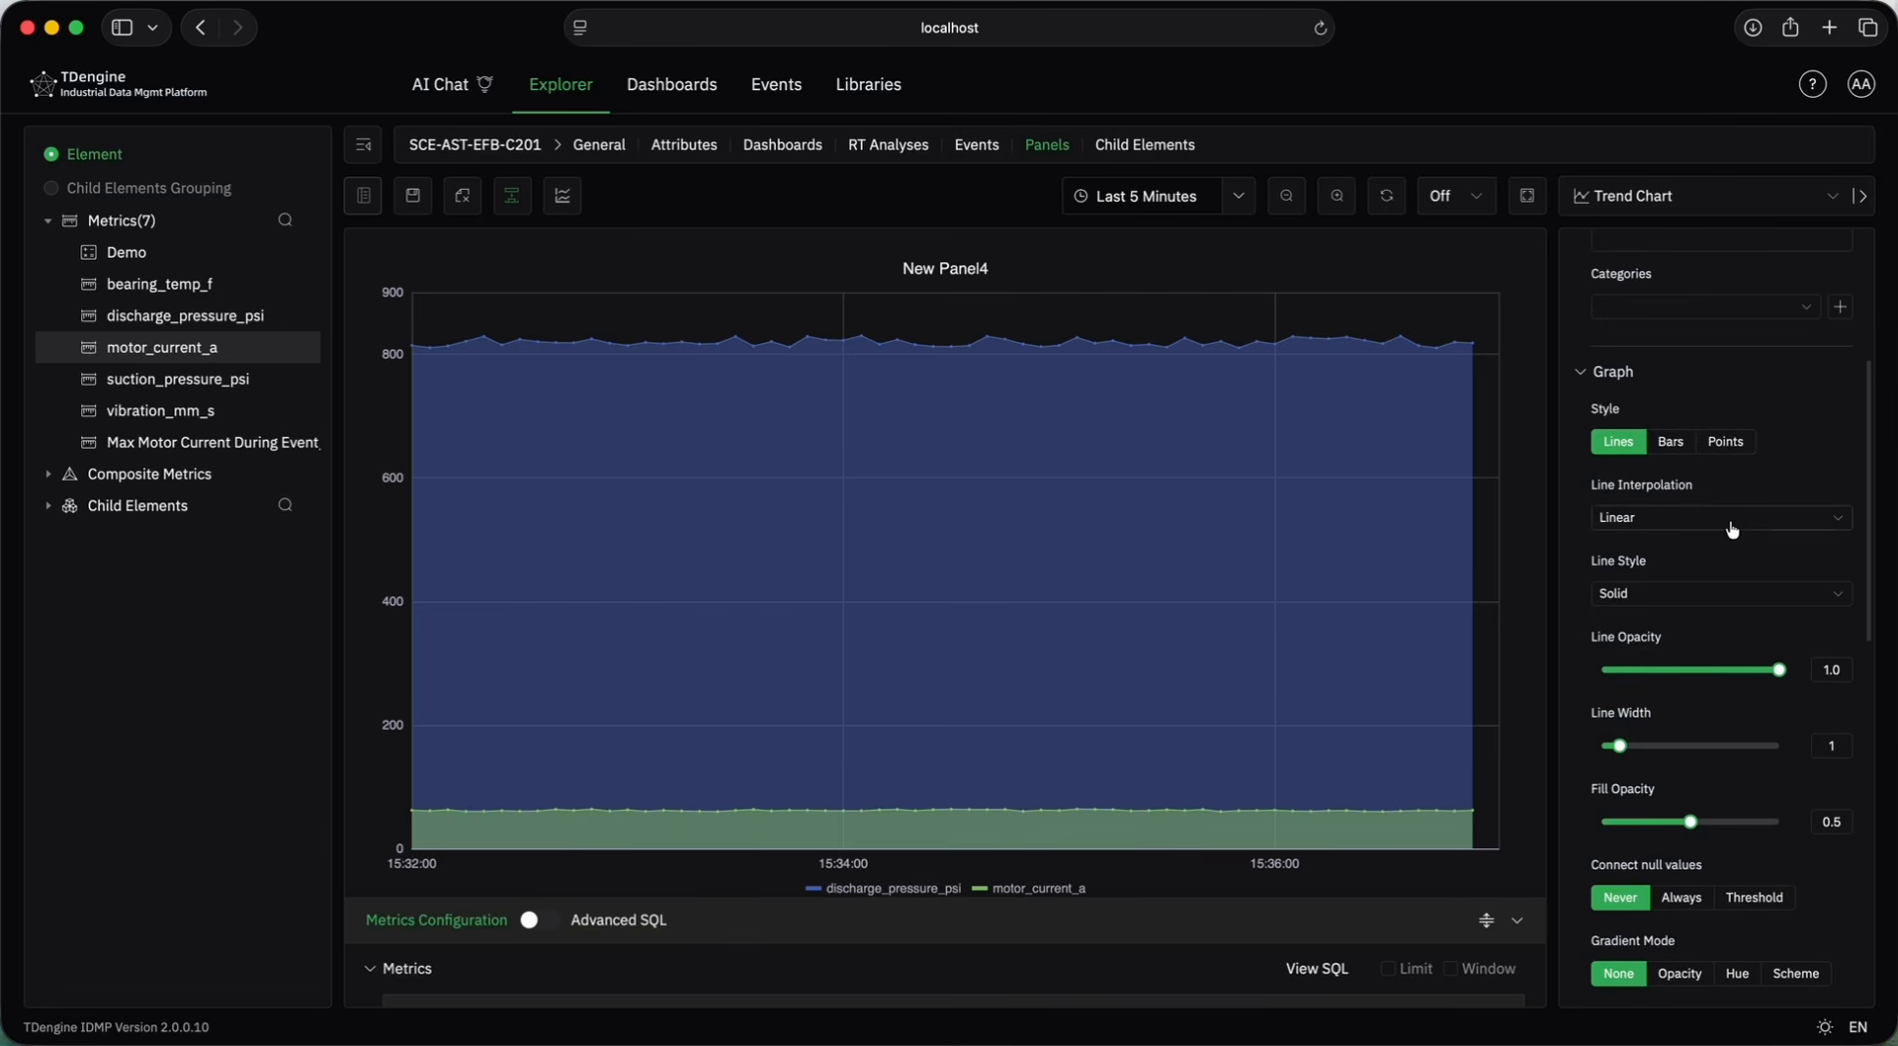
pyautogui.click(1731, 522)
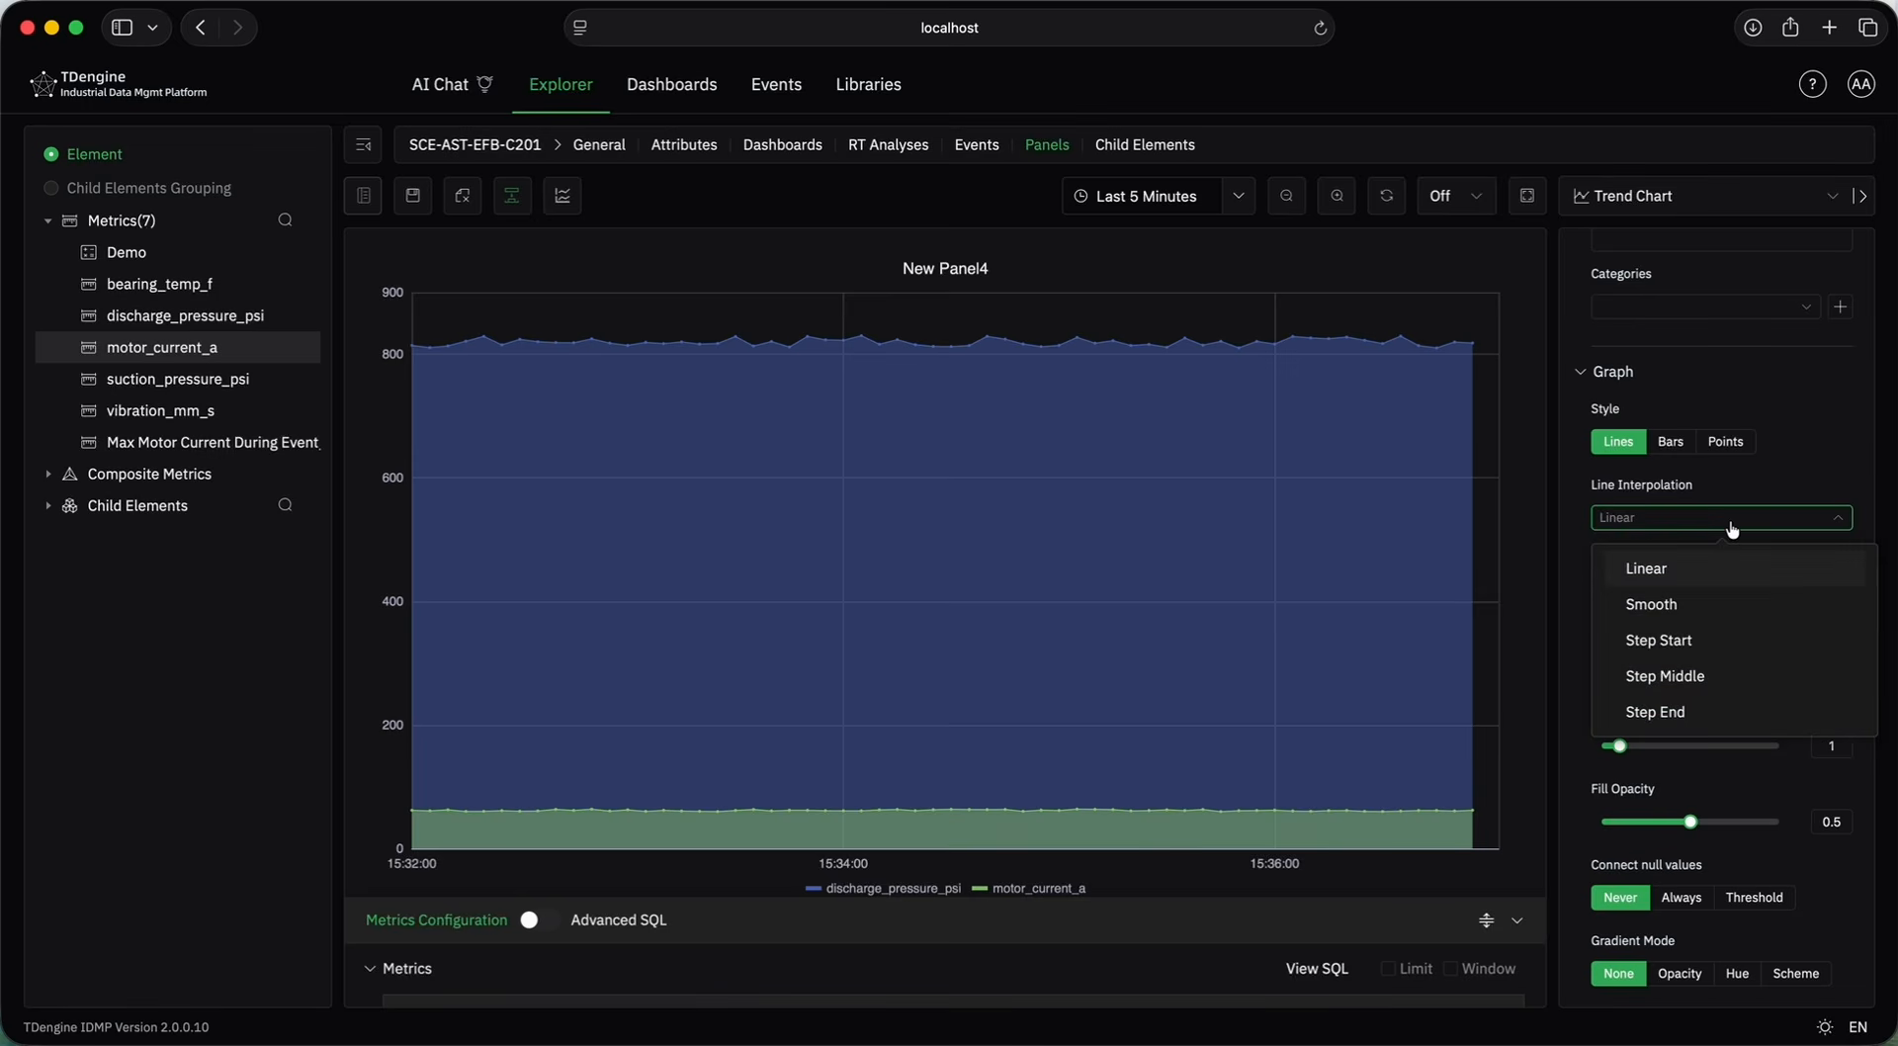
pyautogui.click(1731, 529)
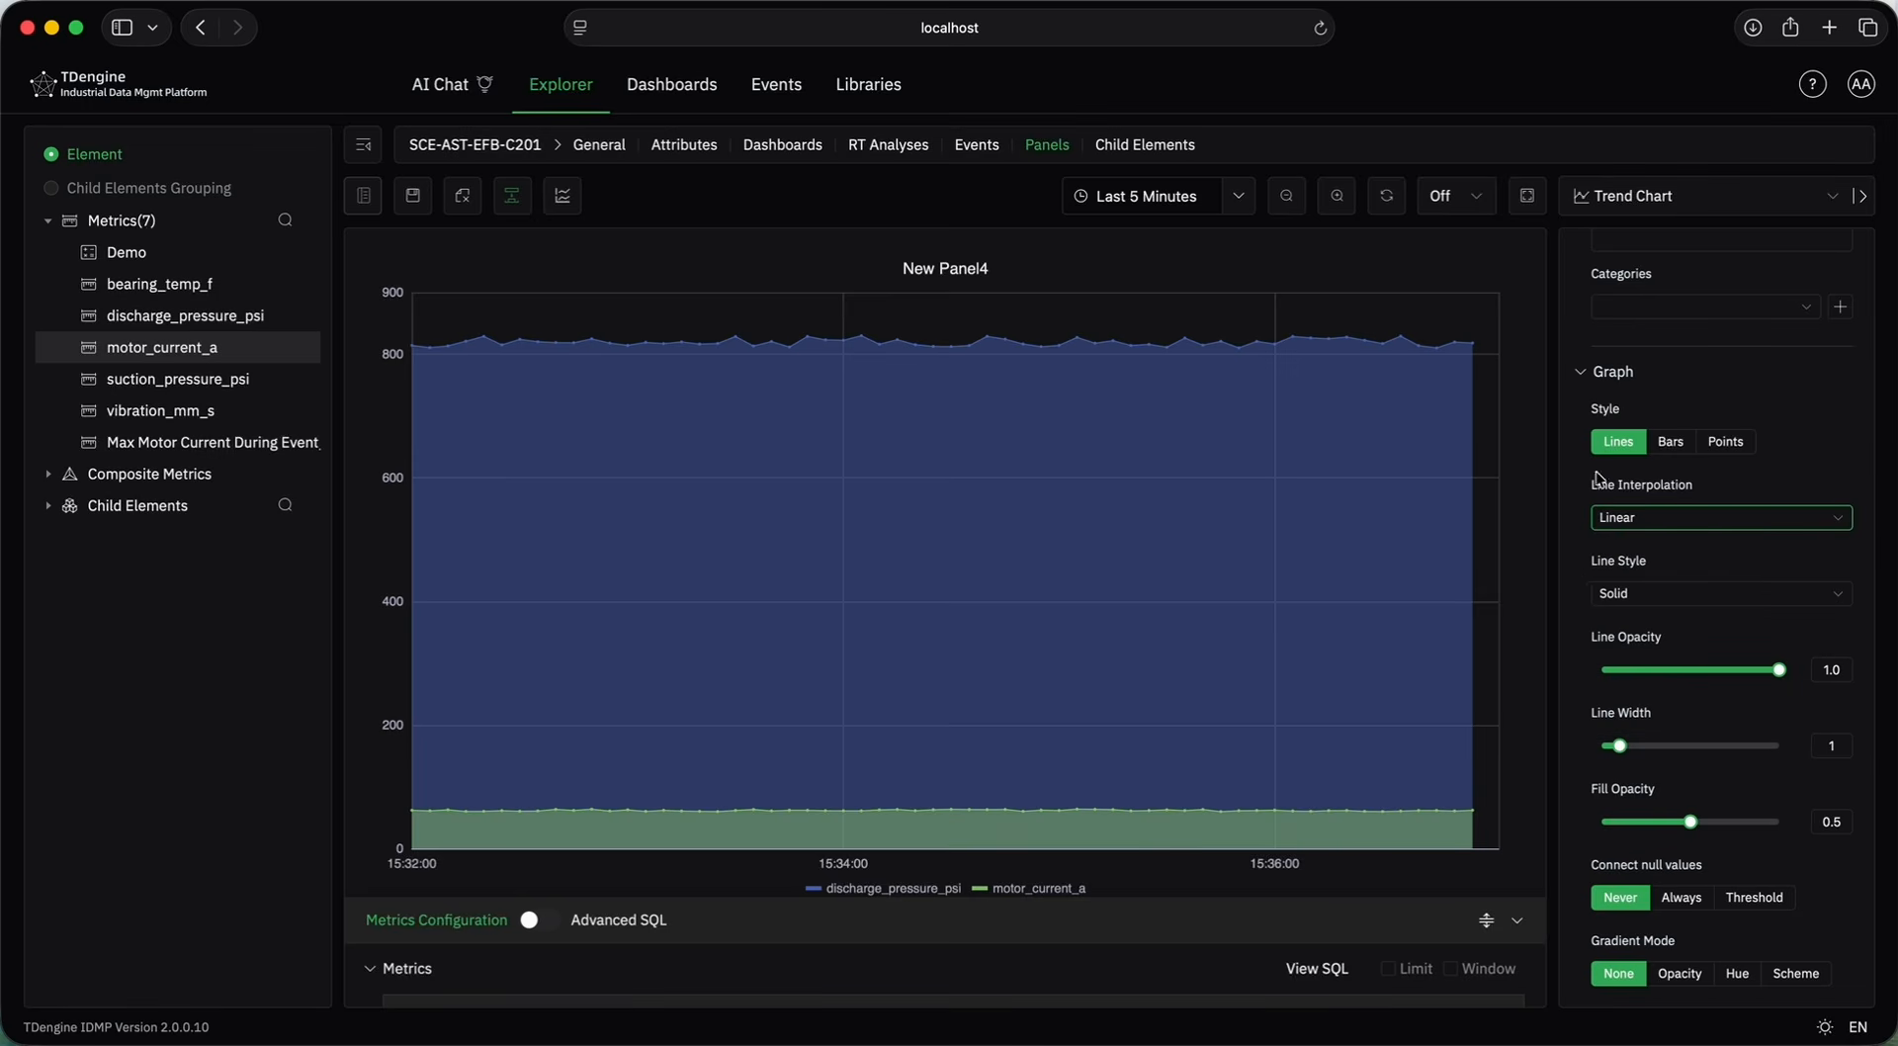
pyautogui.click(1709, 202)
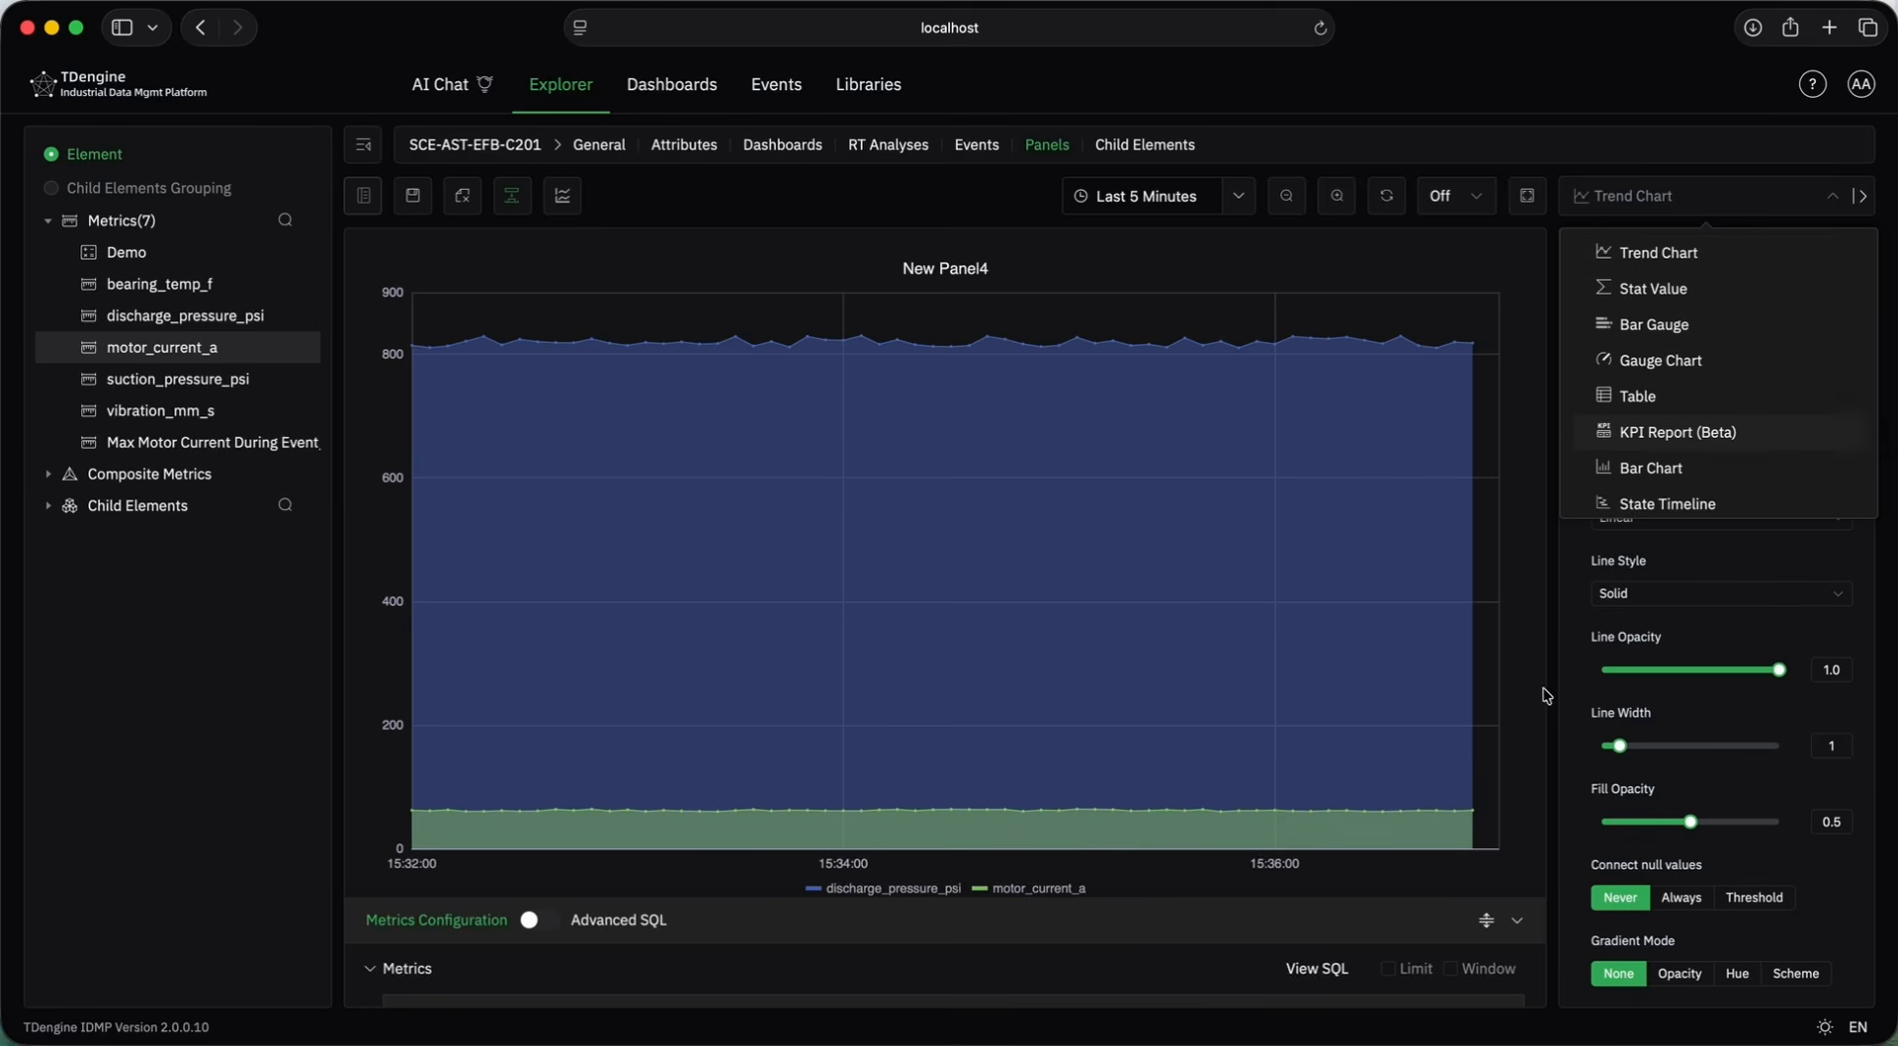
# Split the trend chart into separate plots for discharge_pressure_psi and motor_current_a, and collapse the metrics configuration.
pyautogui.moveTo(1486, 919); pyautogui.dragTo(1490, 702)
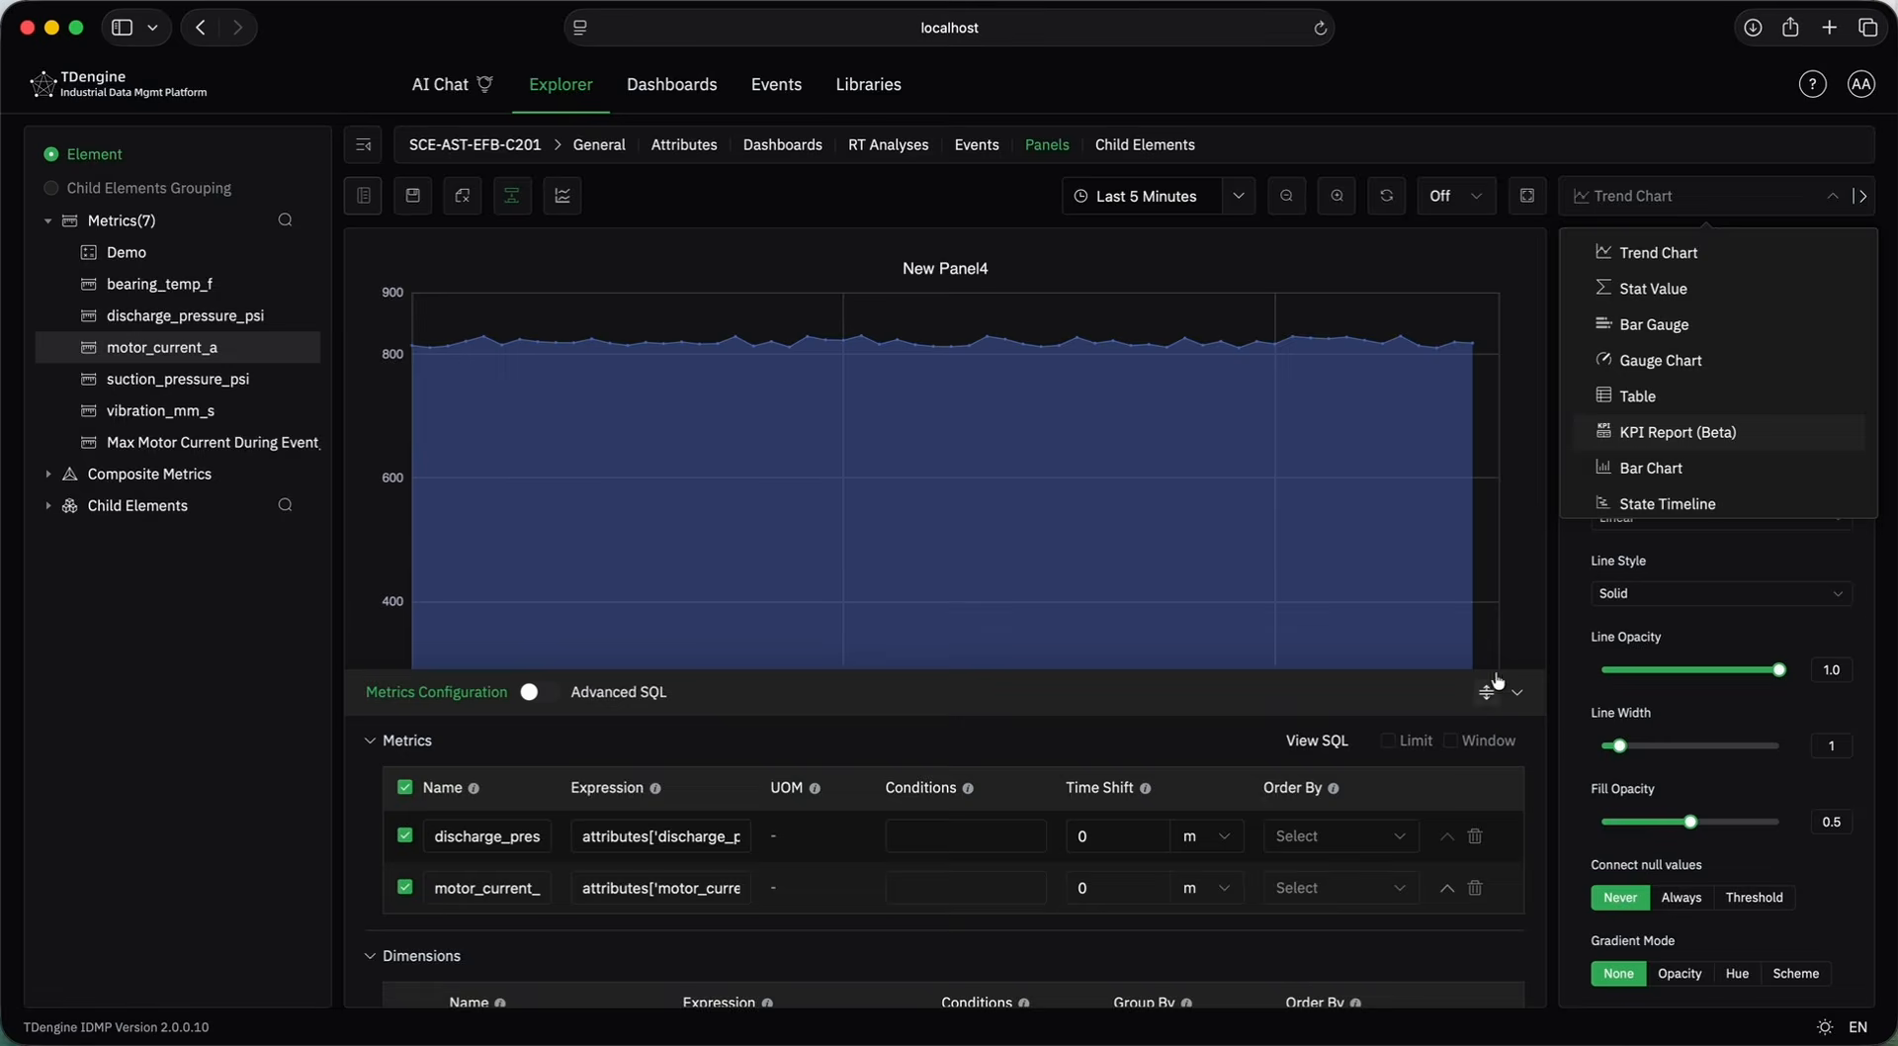
pyautogui.click(562, 195)
pyautogui.moveTo(1486, 697); pyautogui.dragTo(1432, 604)
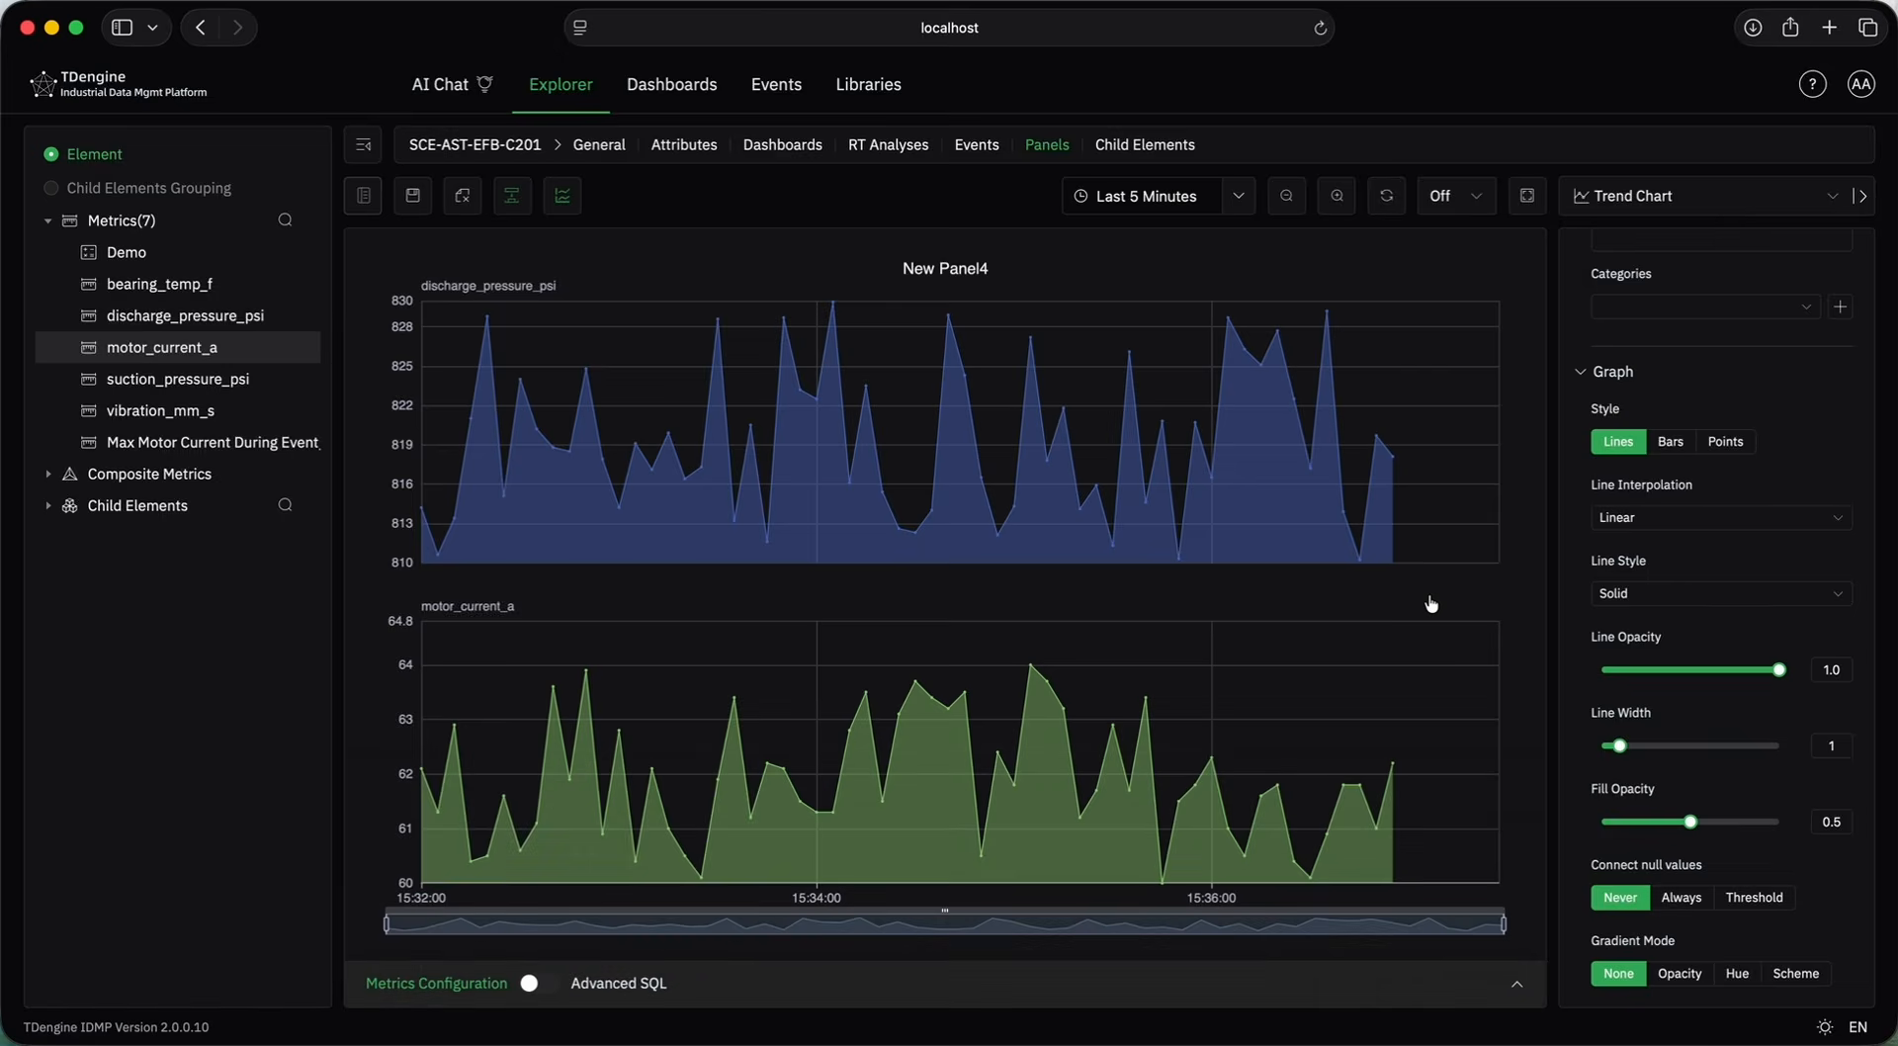
# Expand the metrics configuration and examine the expression editor of the discharge_pressure_psi metric without changing it.
pyautogui.click(1518, 987)
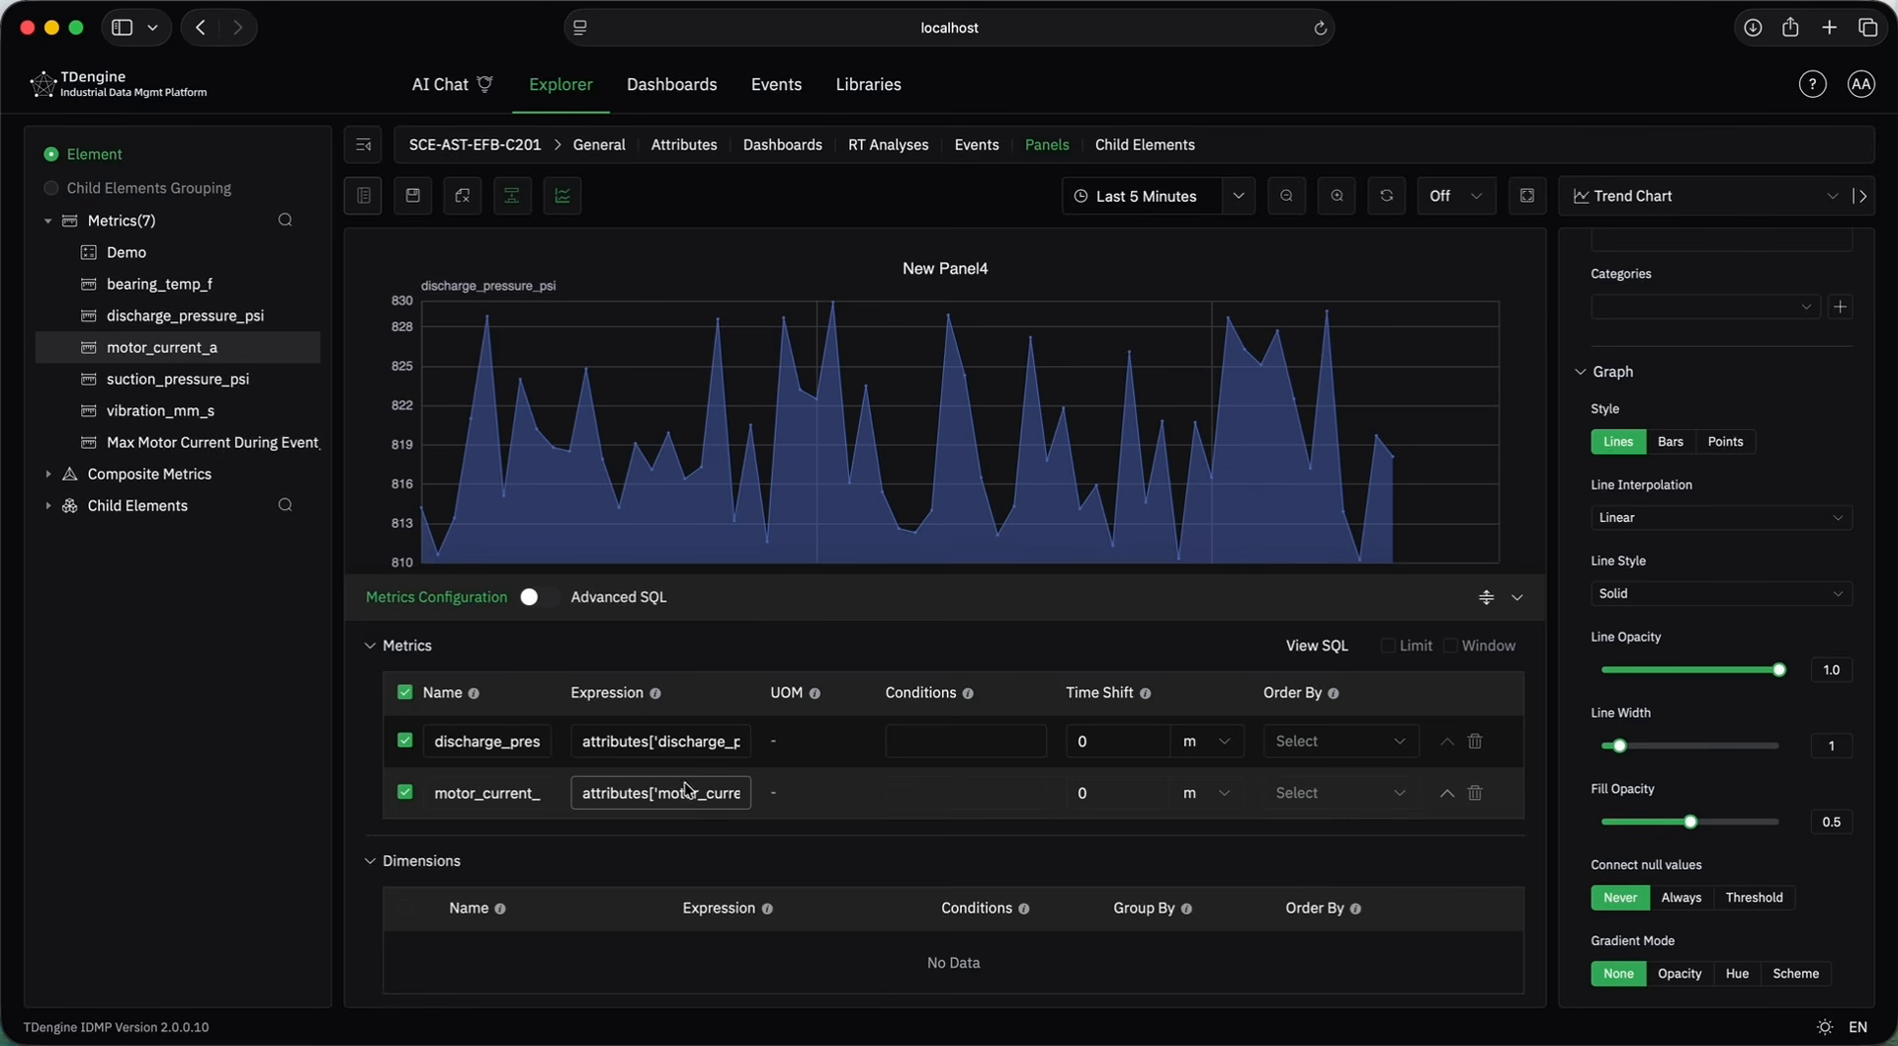
pyautogui.click(687, 742)
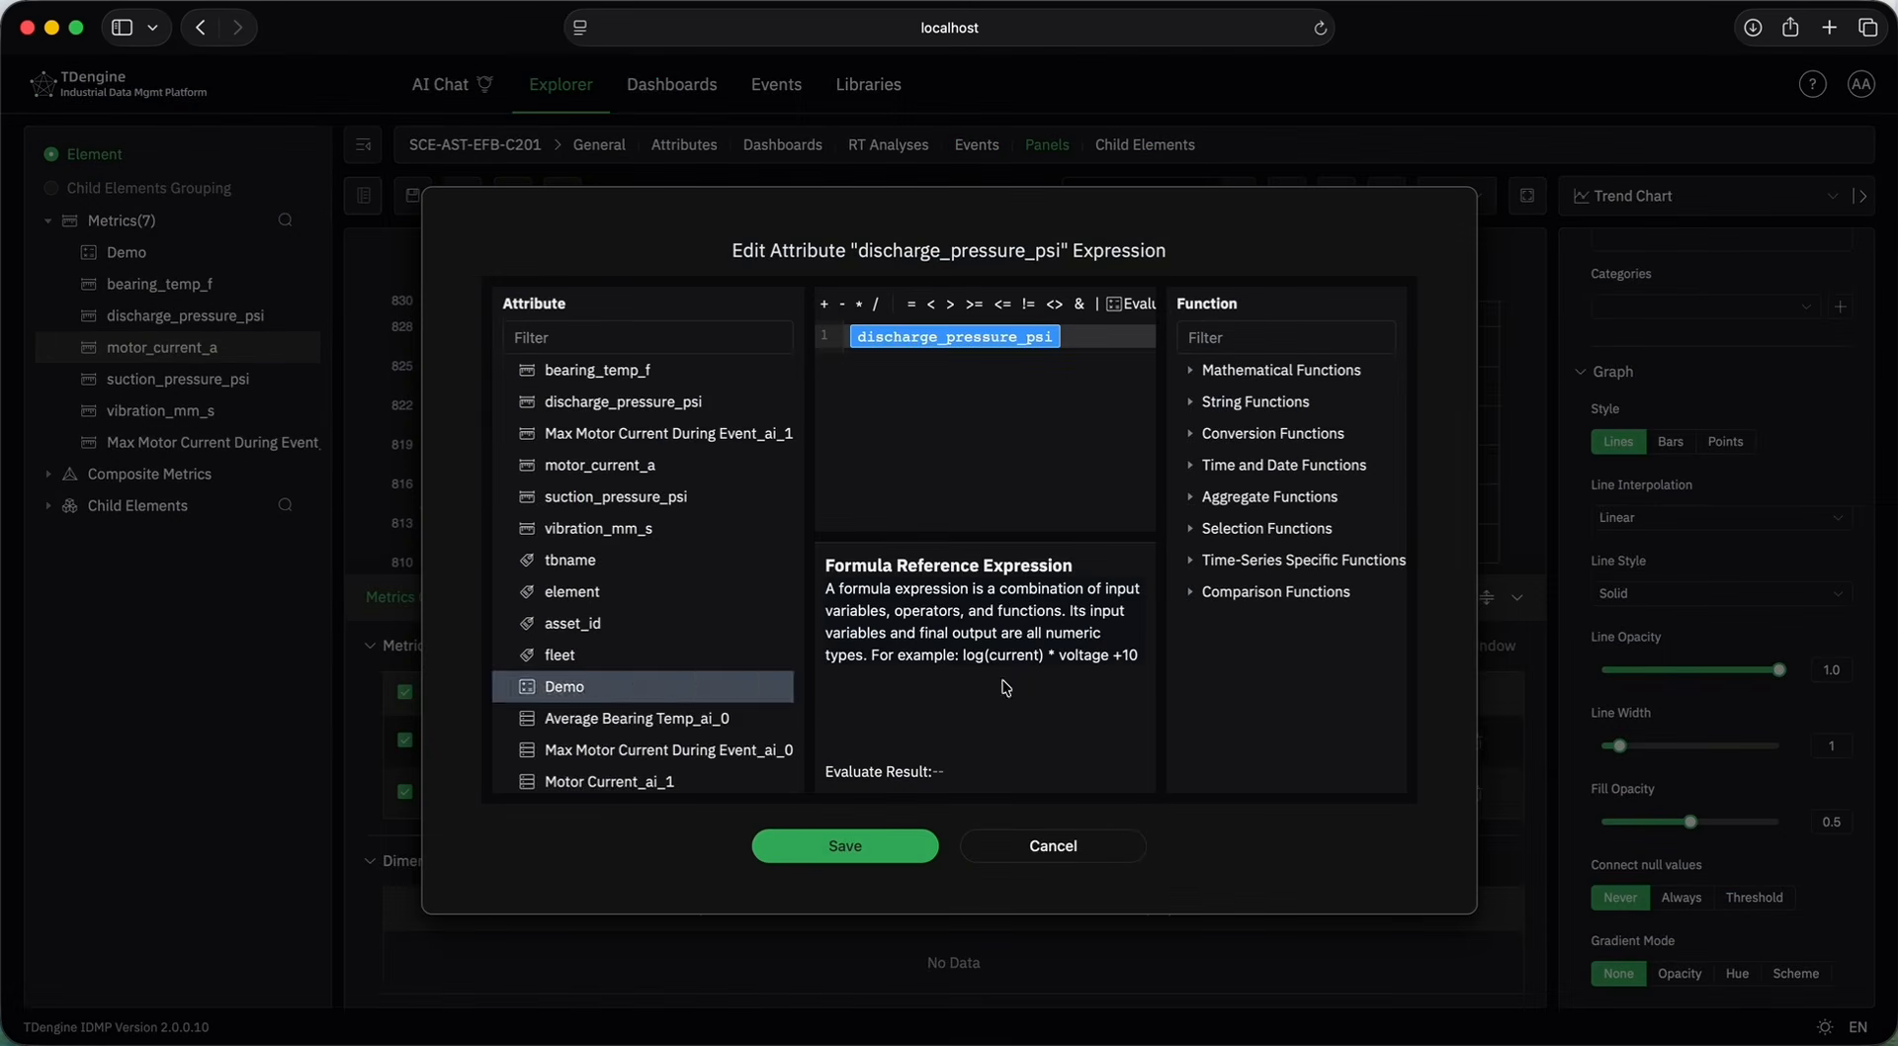
pyautogui.click(1053, 843)
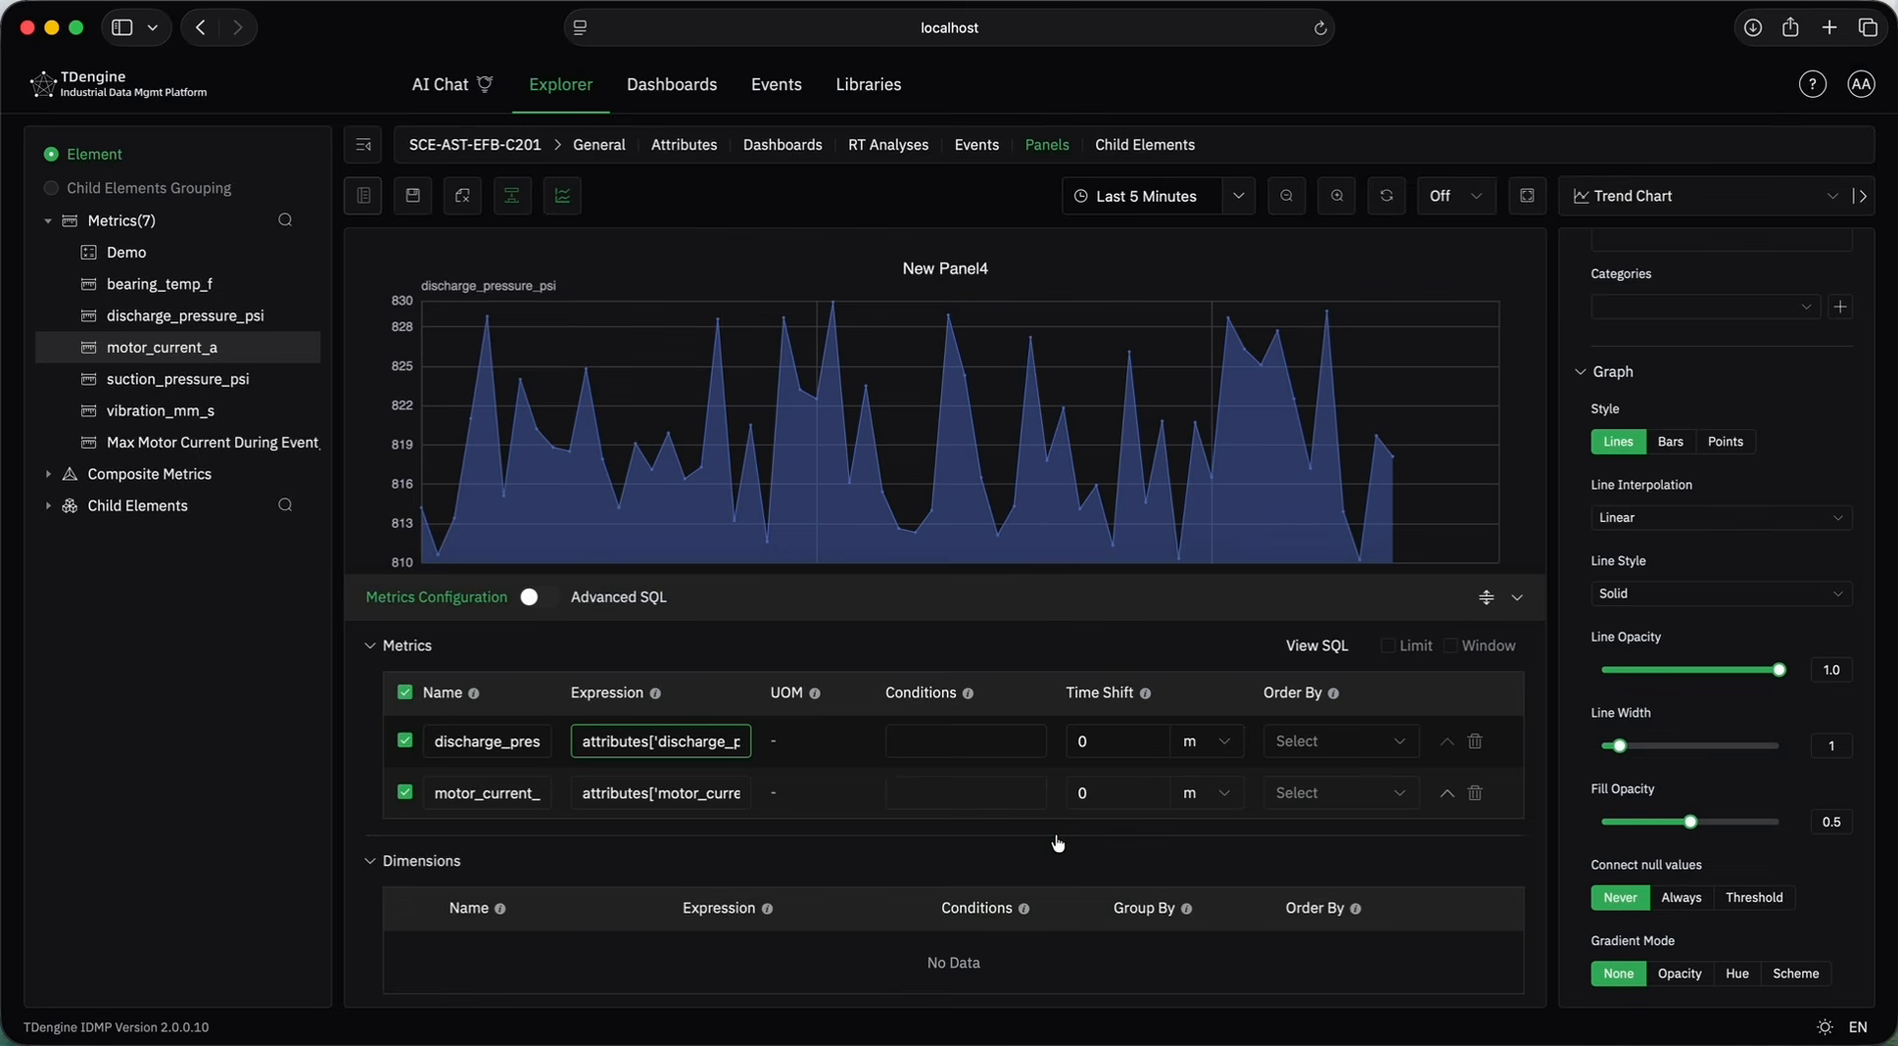
# Check the Advanced SQL query mode, return to Metrics Configuration and view the panel's generated SQL.
pyautogui.click(541, 596)
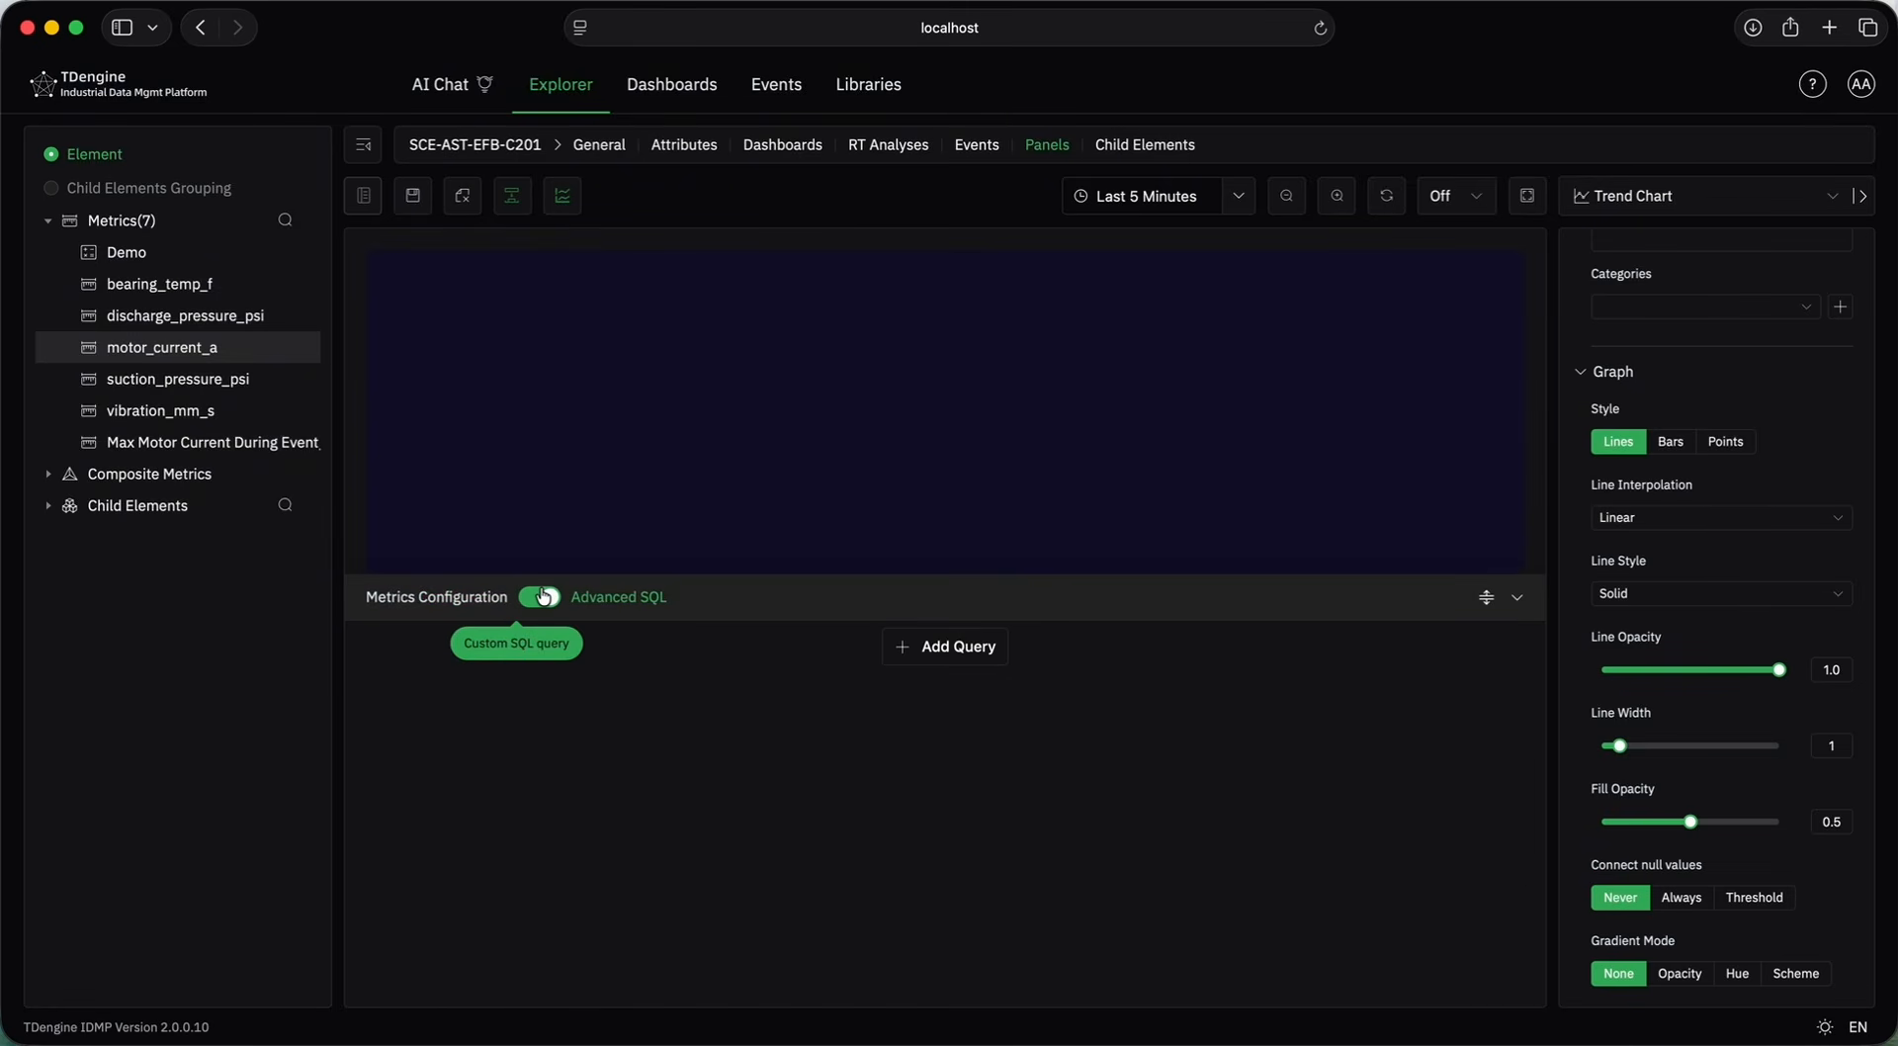
pyautogui.click(543, 596)
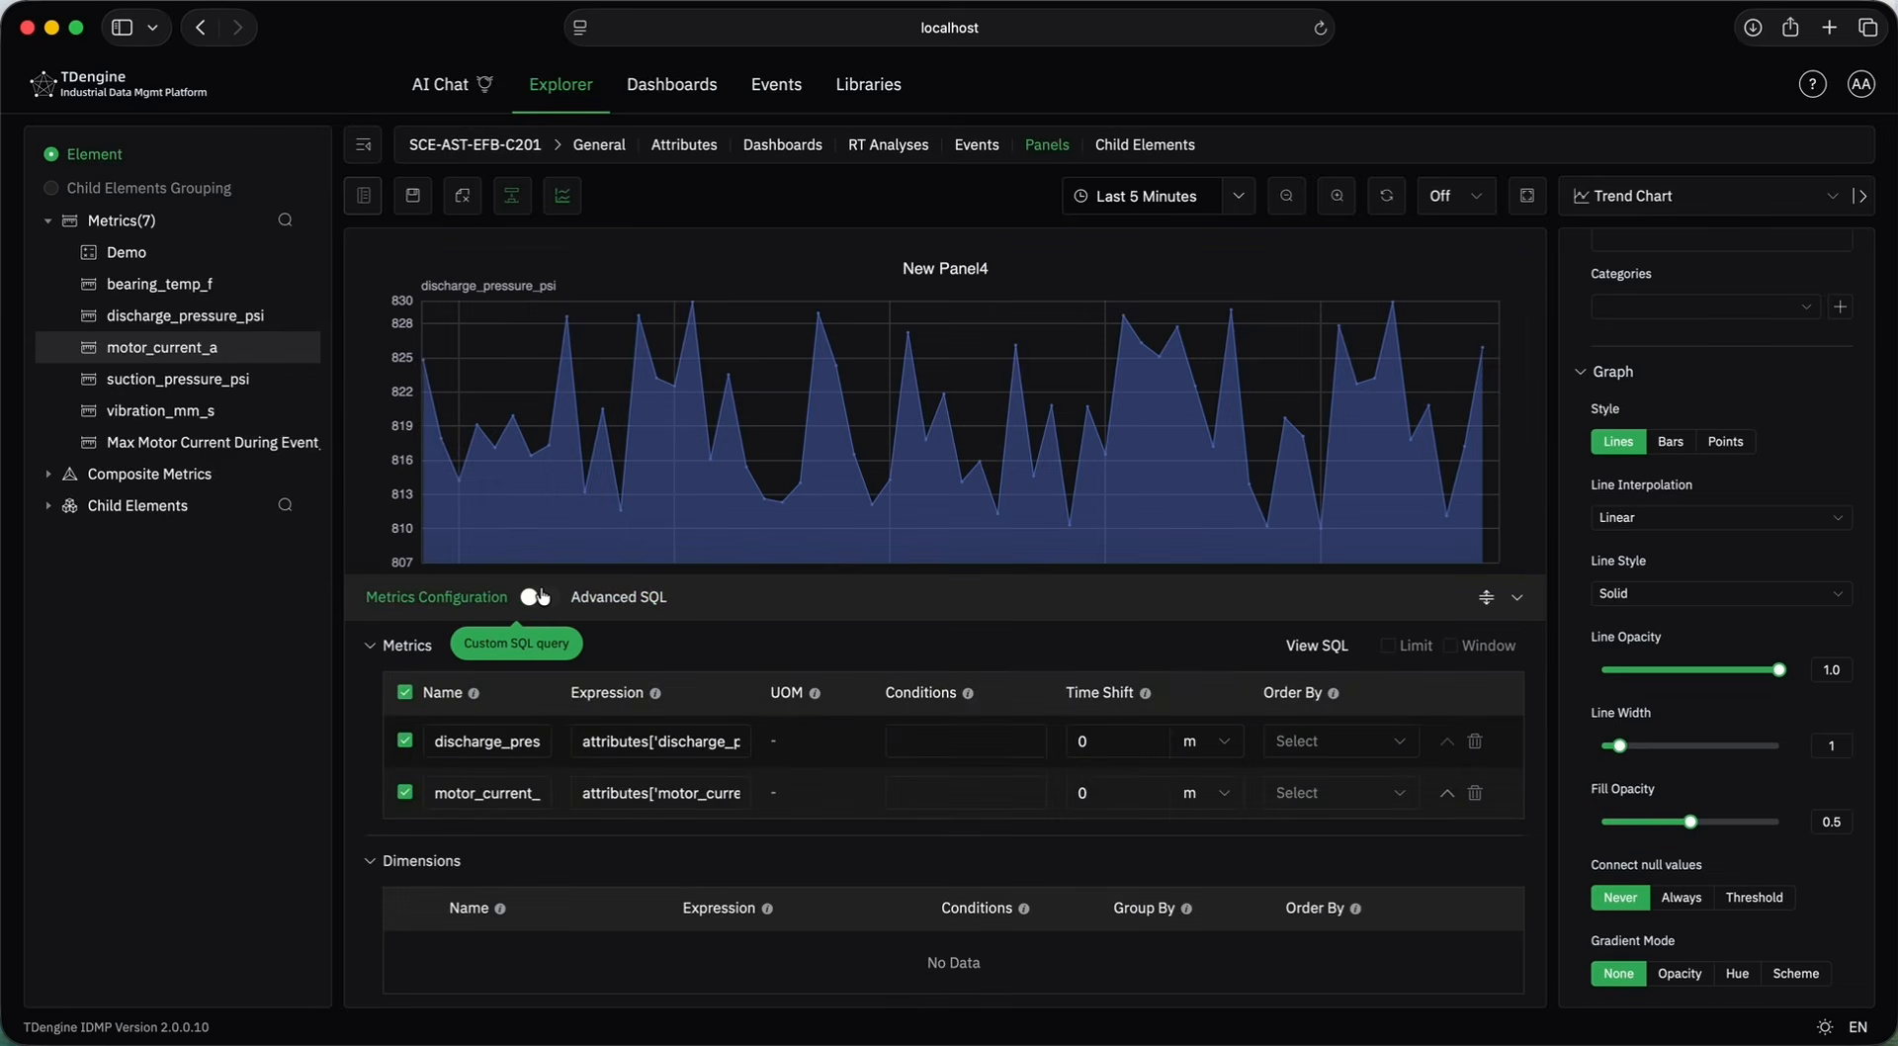
pyautogui.click(1317, 645)
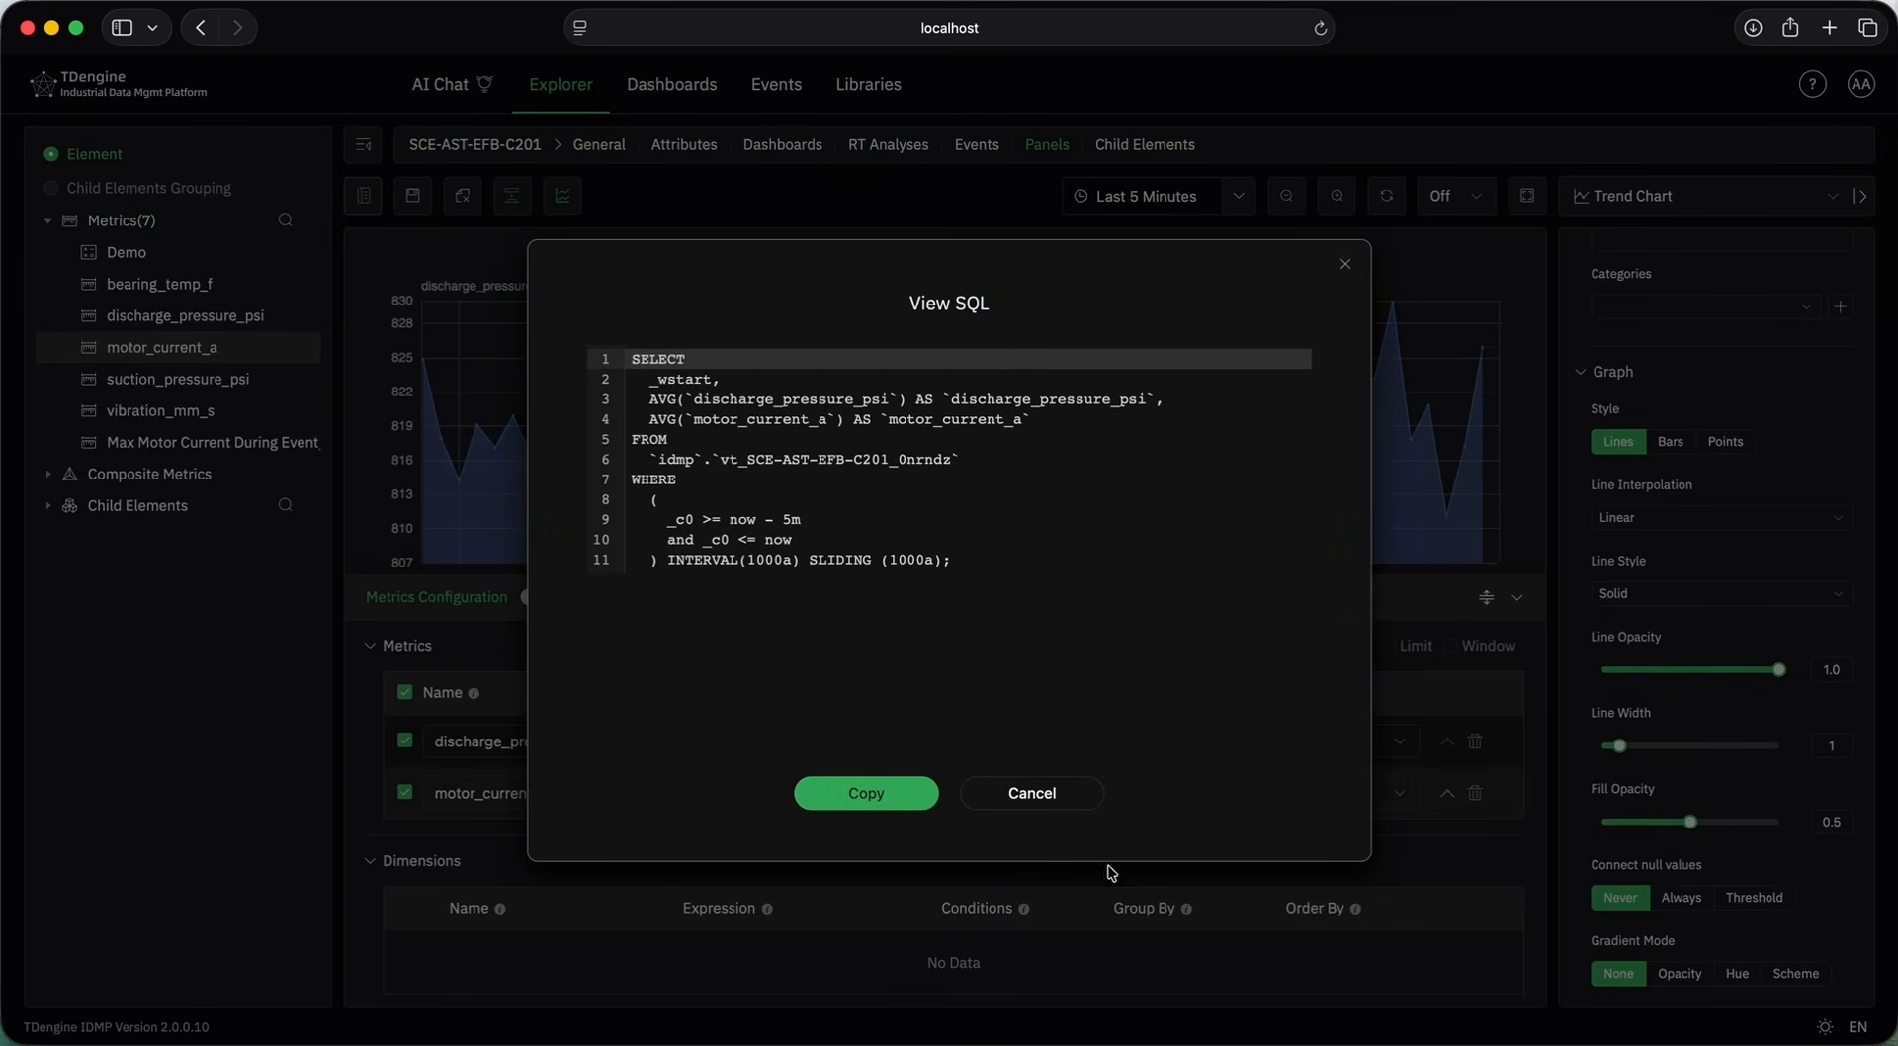
pyautogui.click(1077, 803)
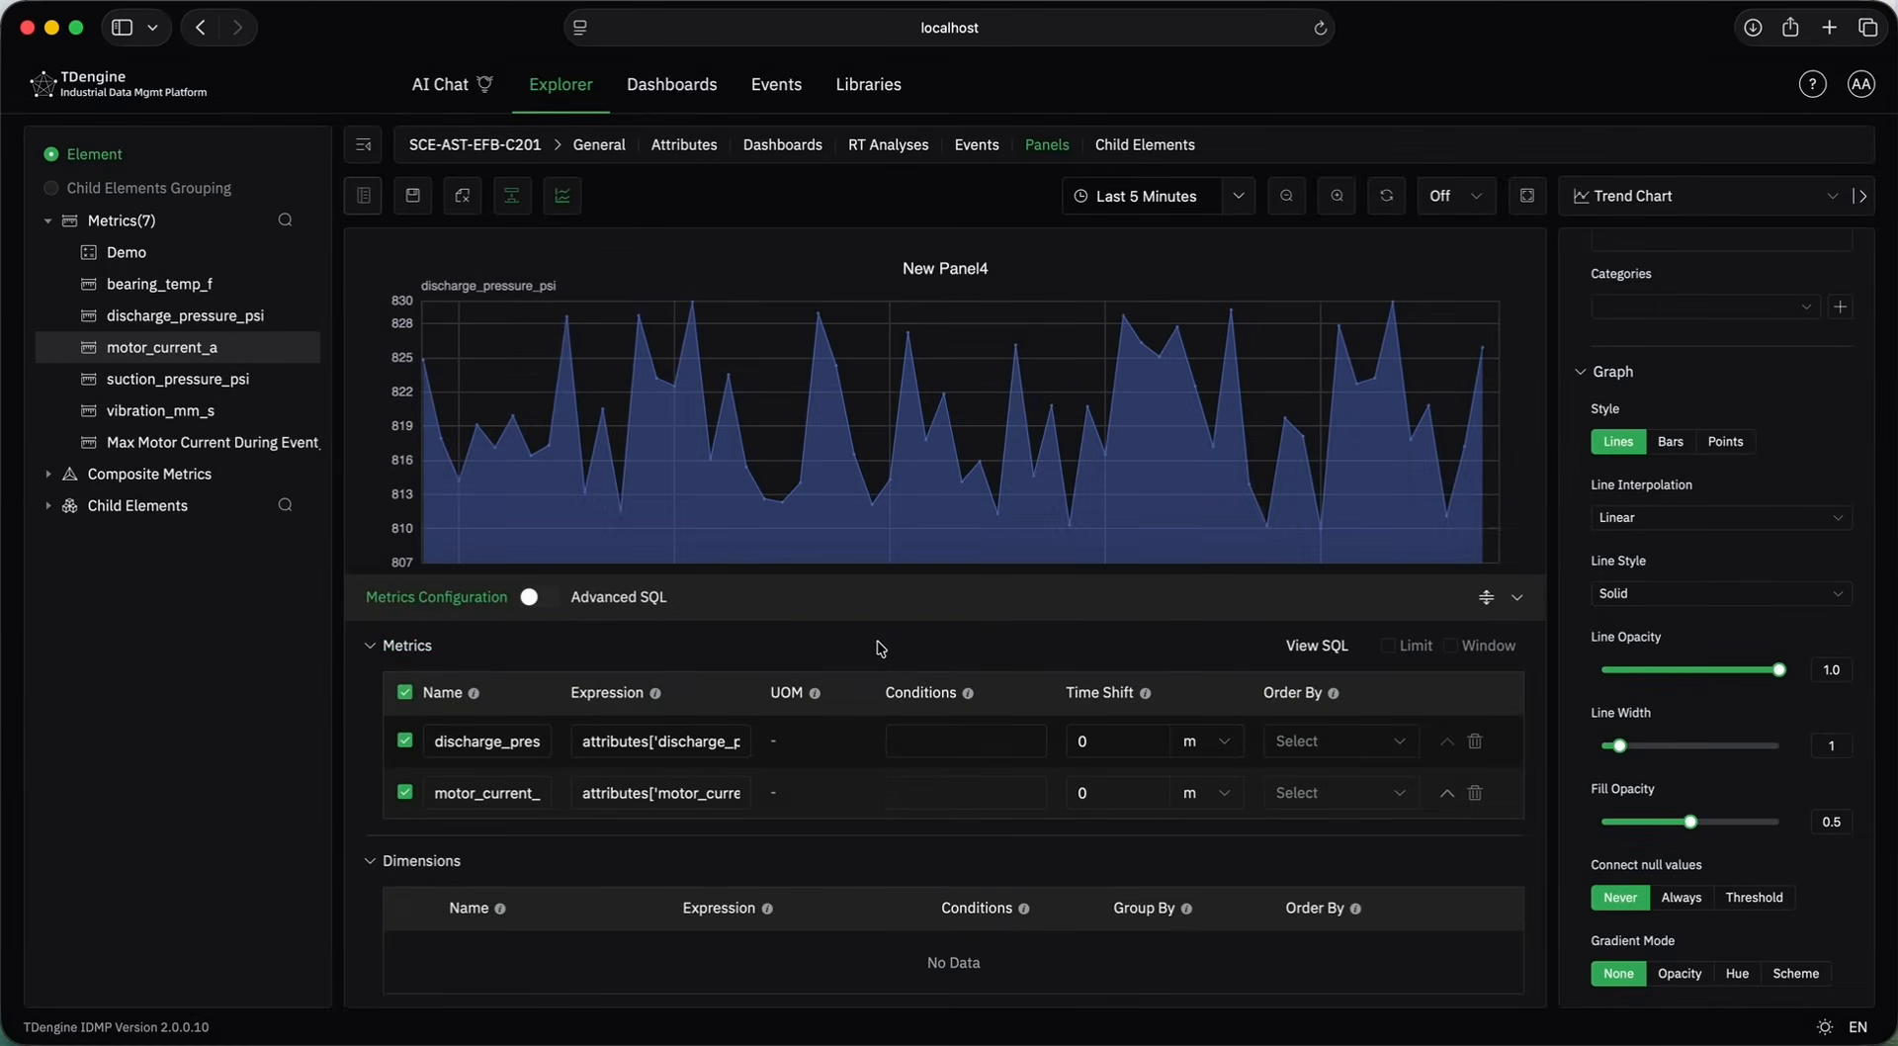
# Look again at the attributes and functions offered for the discharge_pressure_psi expression, and collapse the metrics configuration.
pyautogui.click(673, 741)
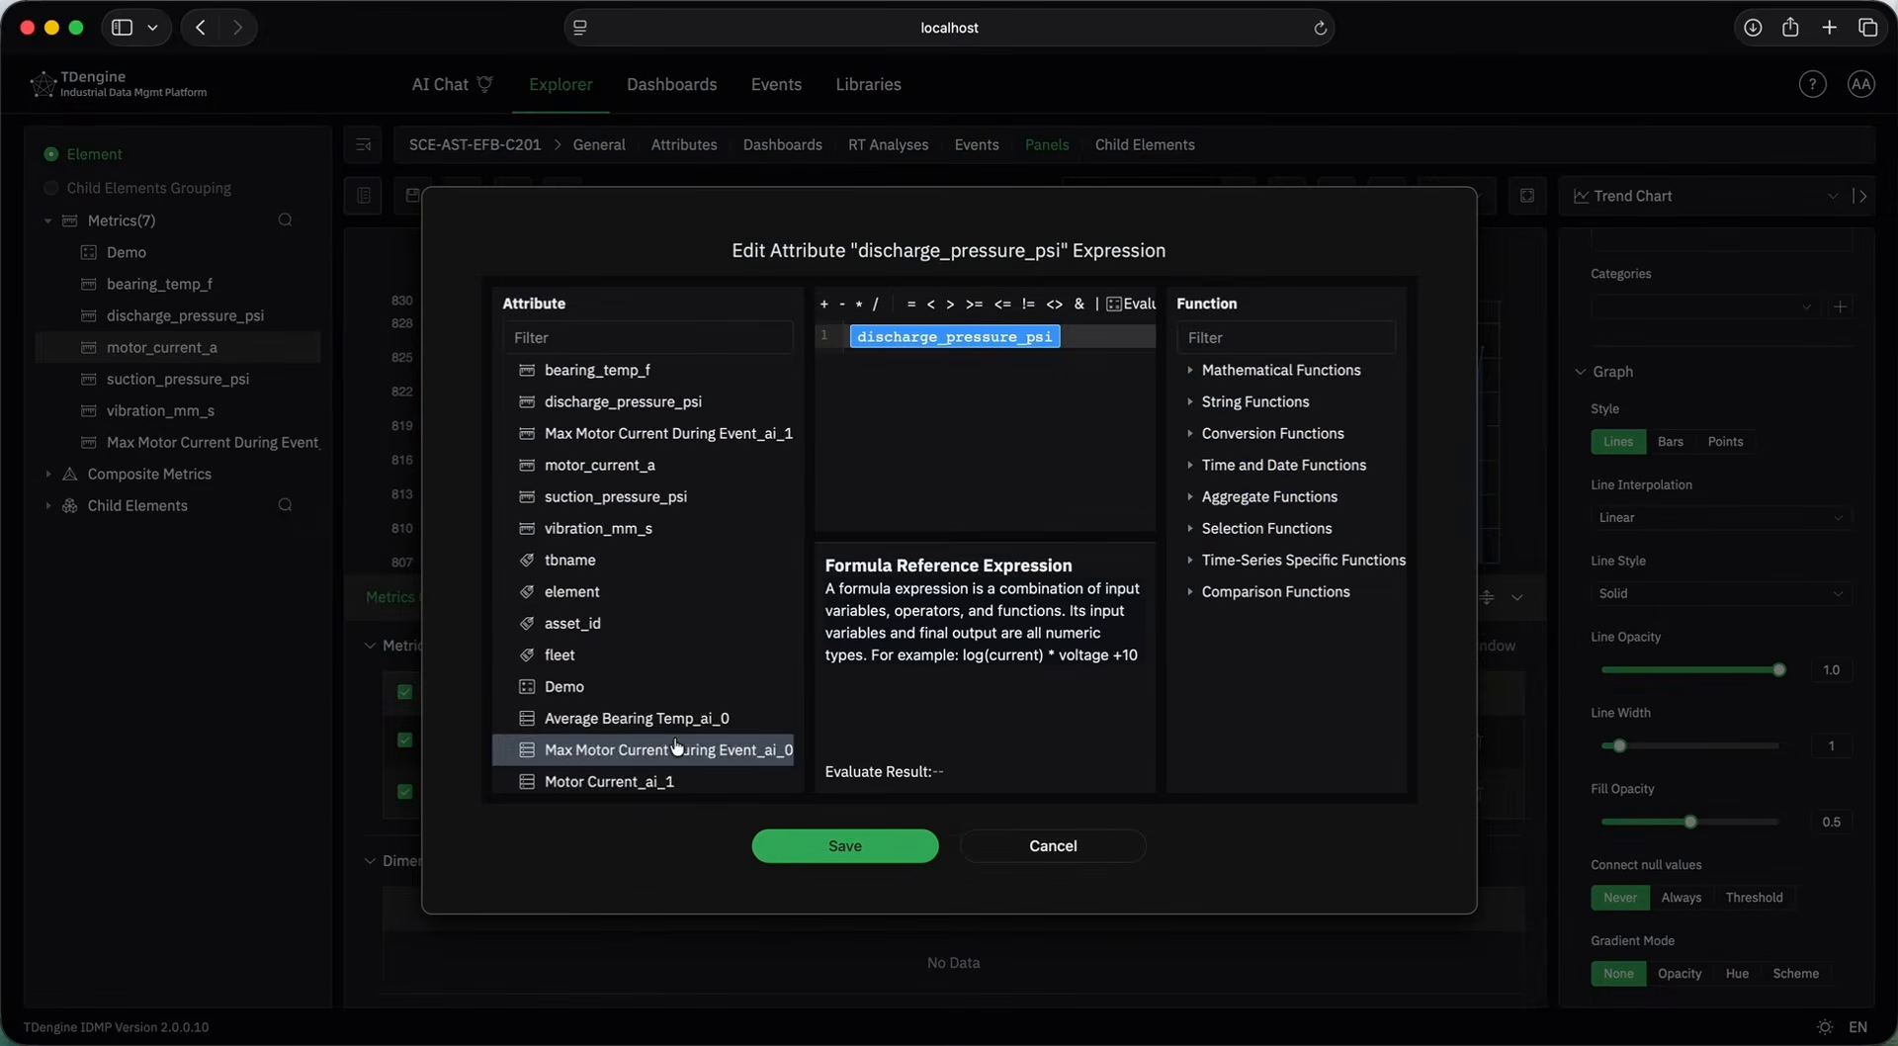
pyautogui.click(1110, 853)
pyautogui.moveTo(1486, 597); pyautogui.dragTo(1415, 855)
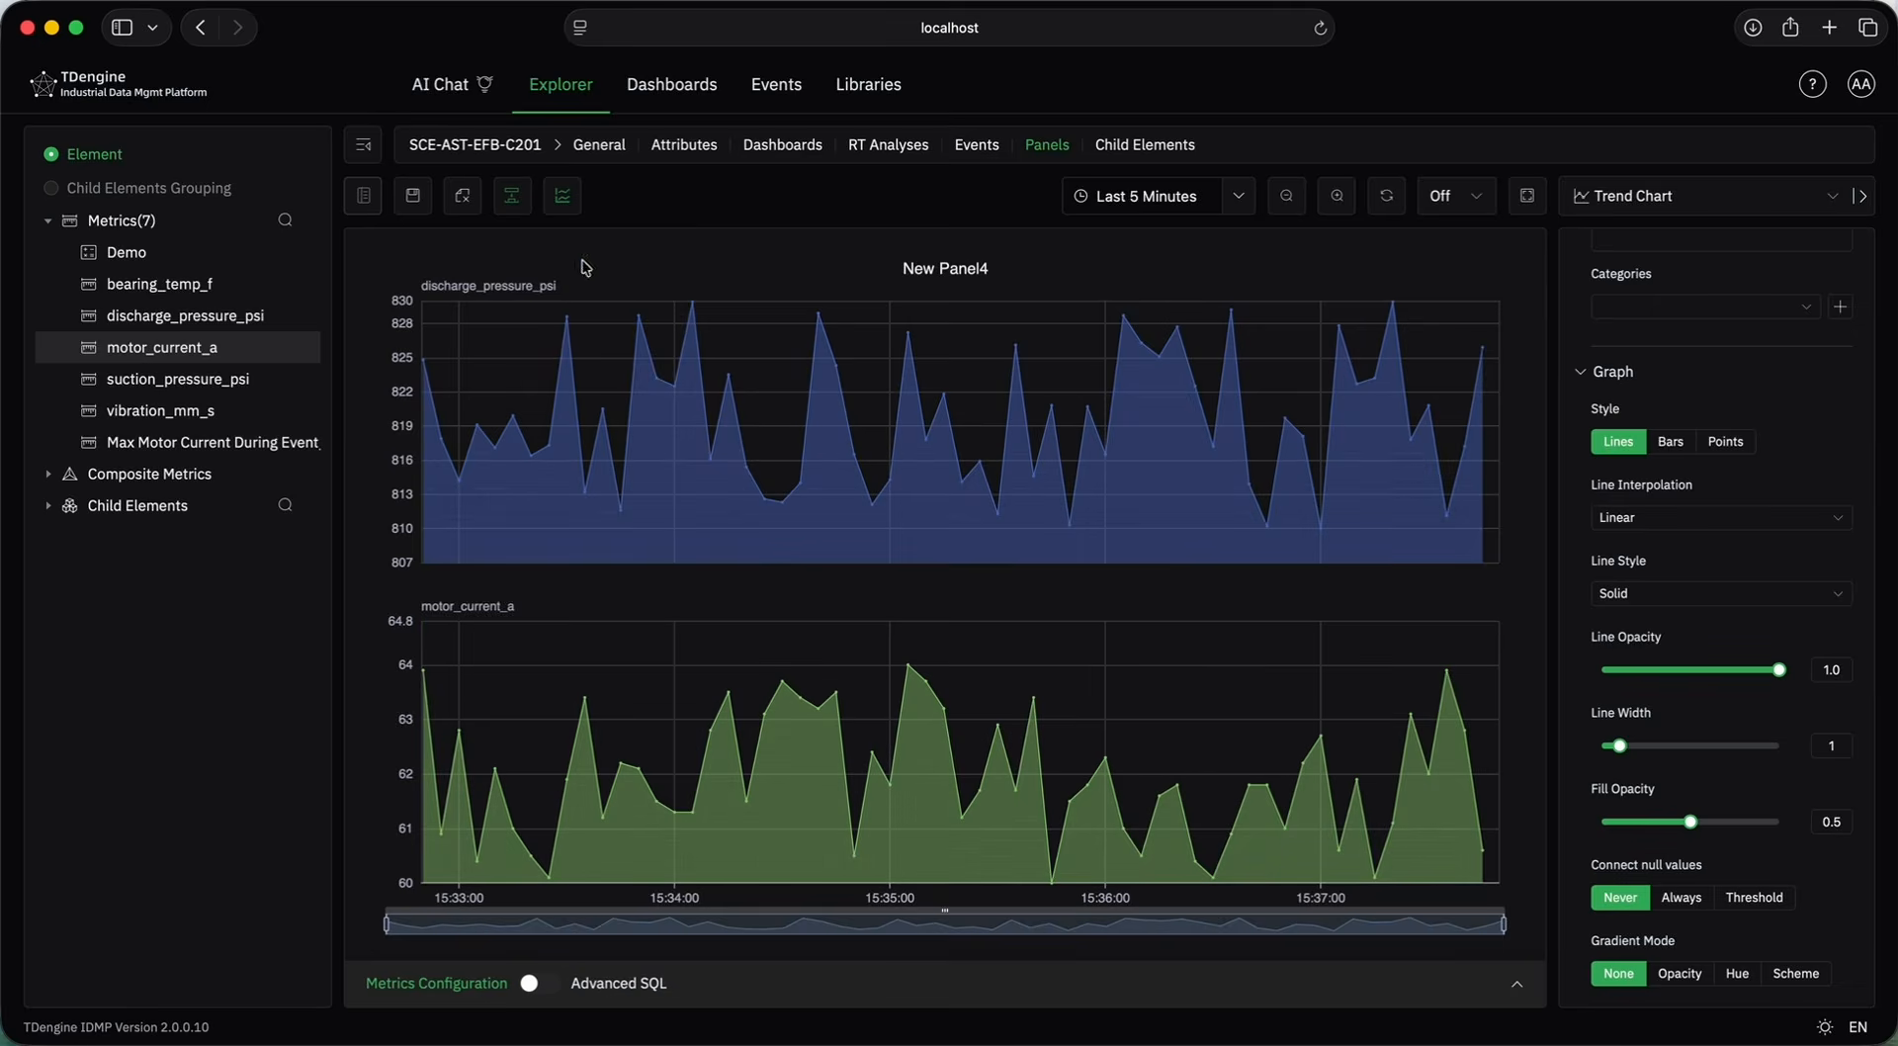
# Discard the new panel without saving and turn the AI suggestions back on in the panel list.
pyautogui.click(461, 203)
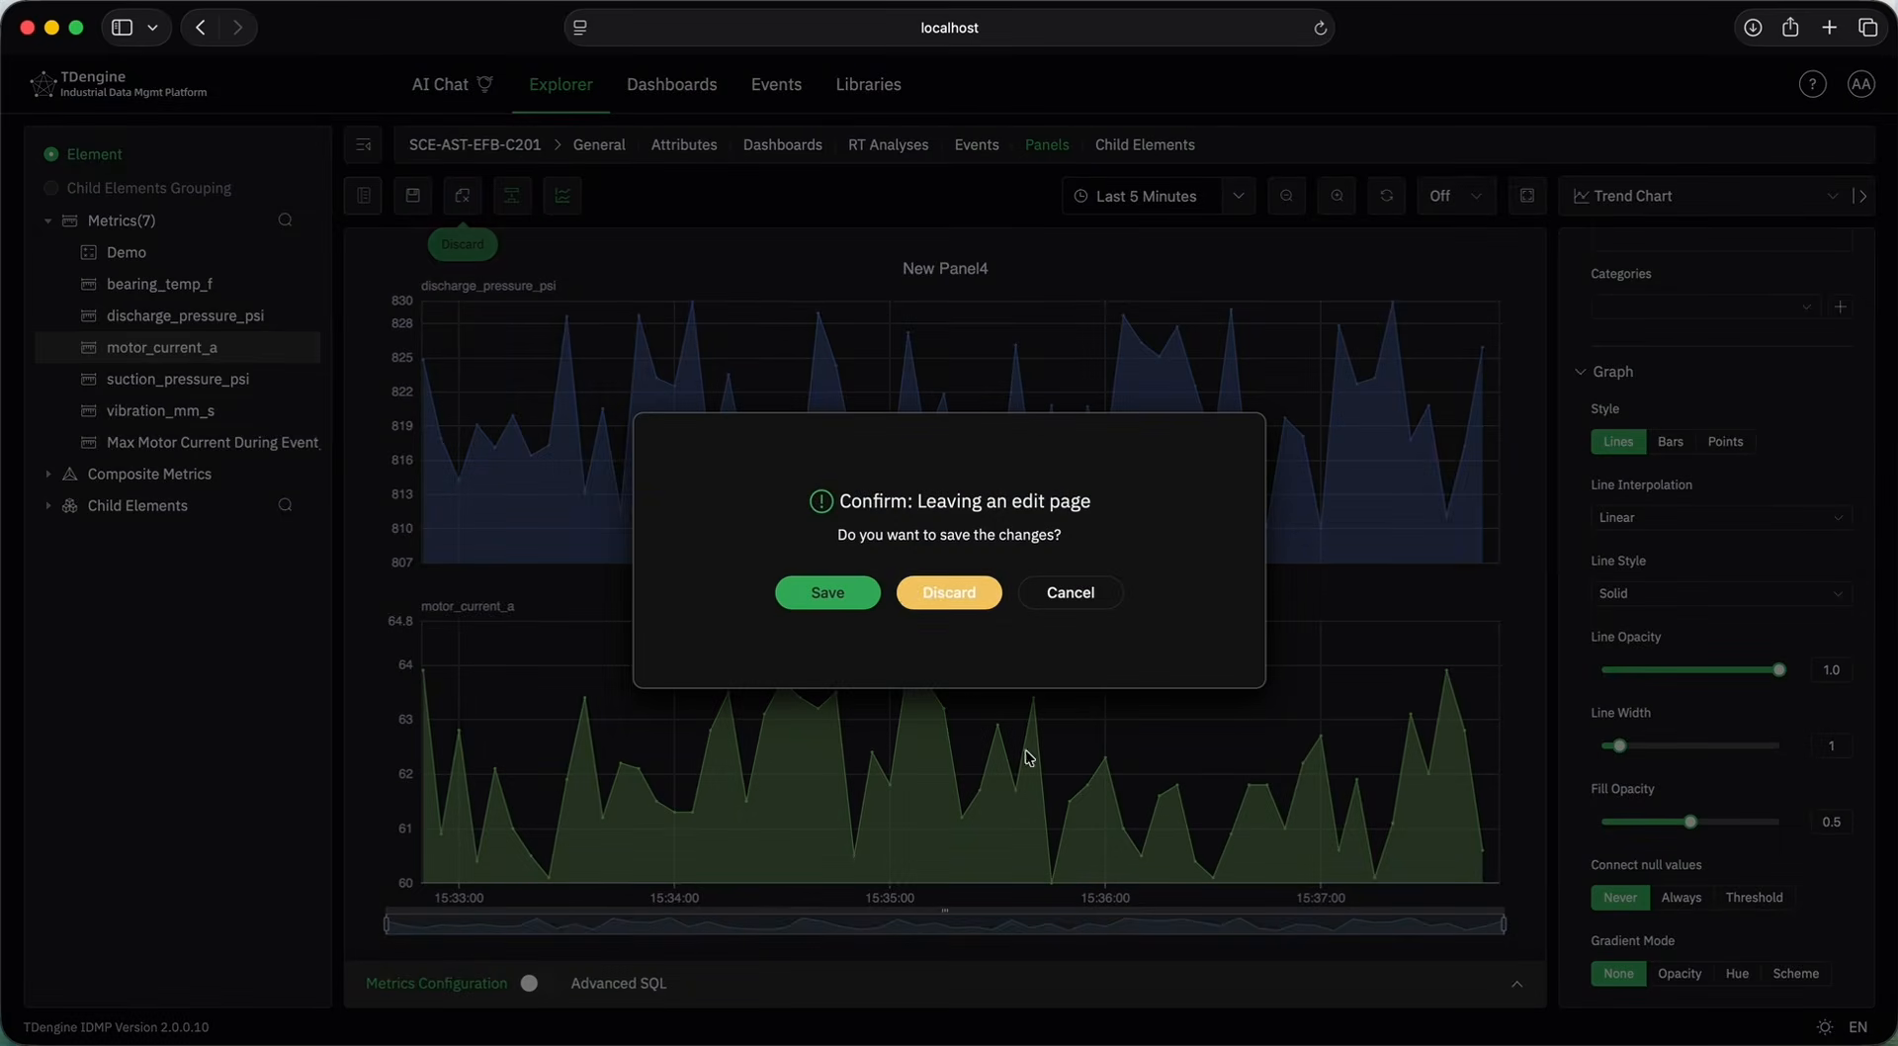
pyautogui.click(933, 591)
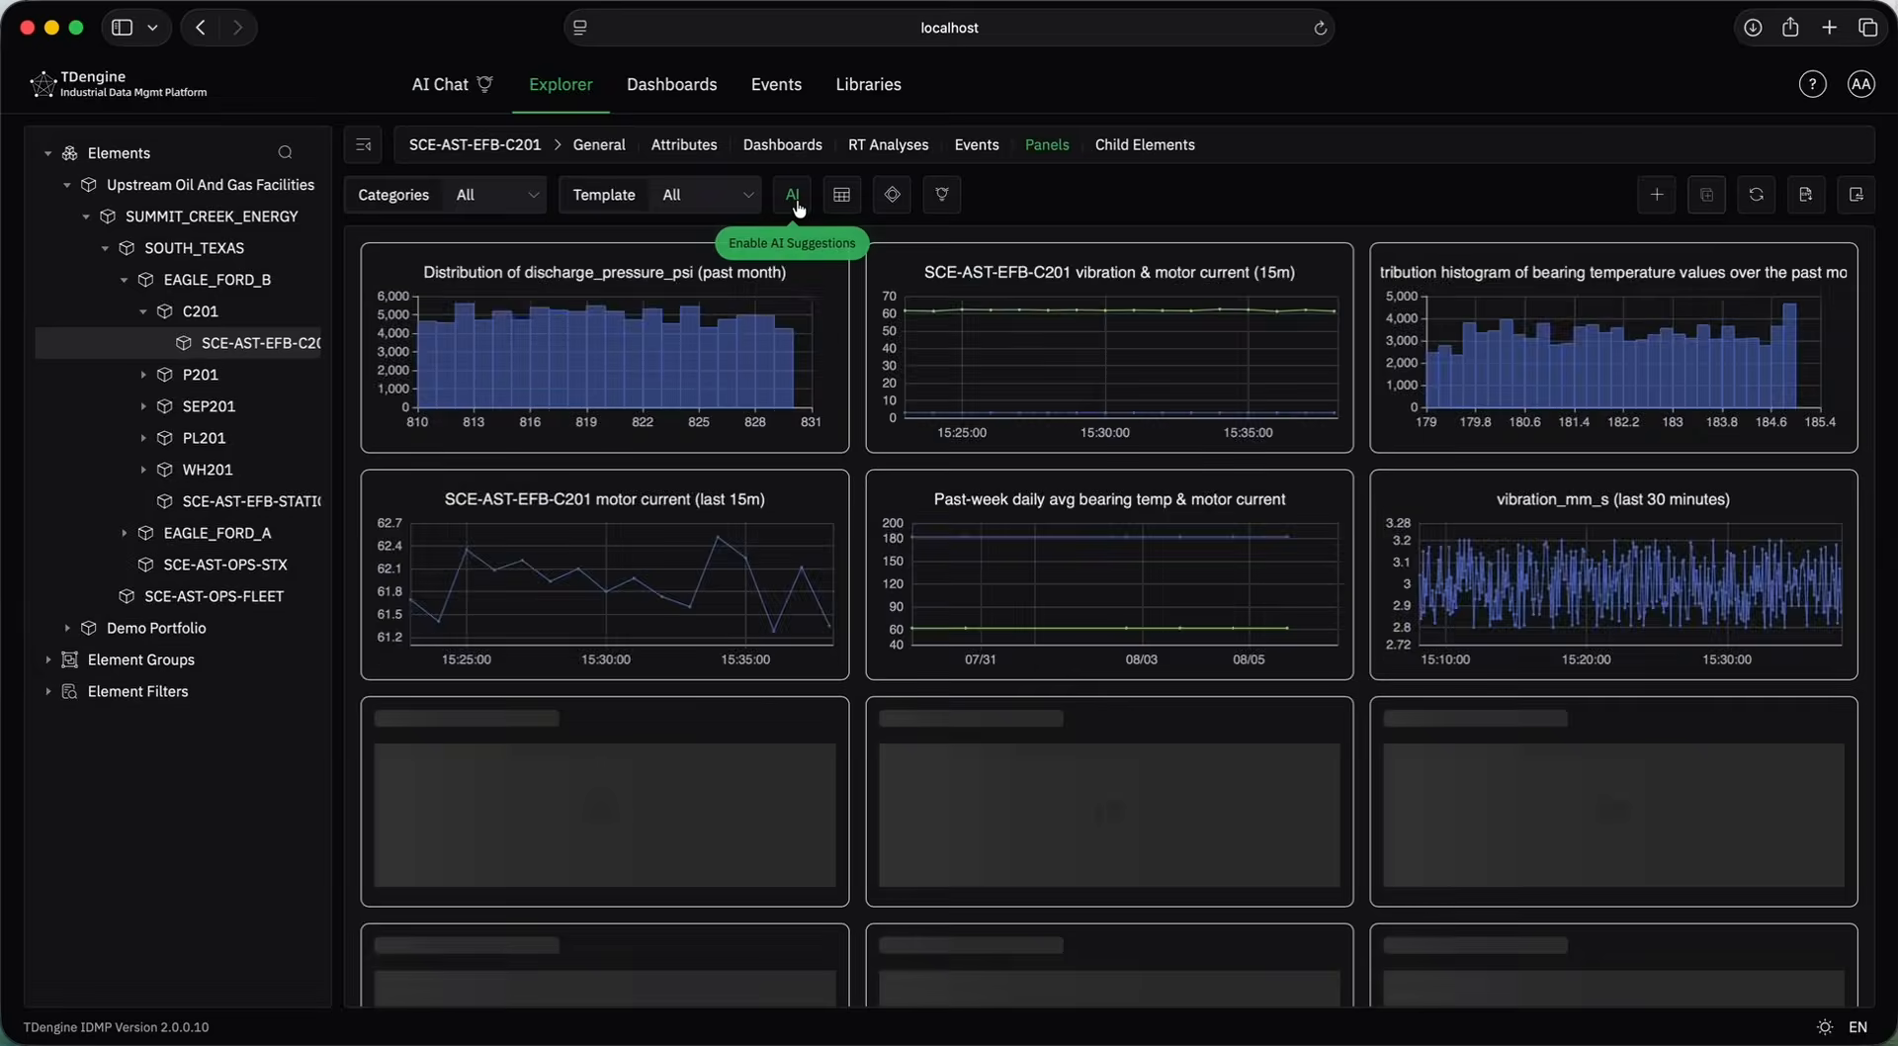
pyautogui.click(790, 194)
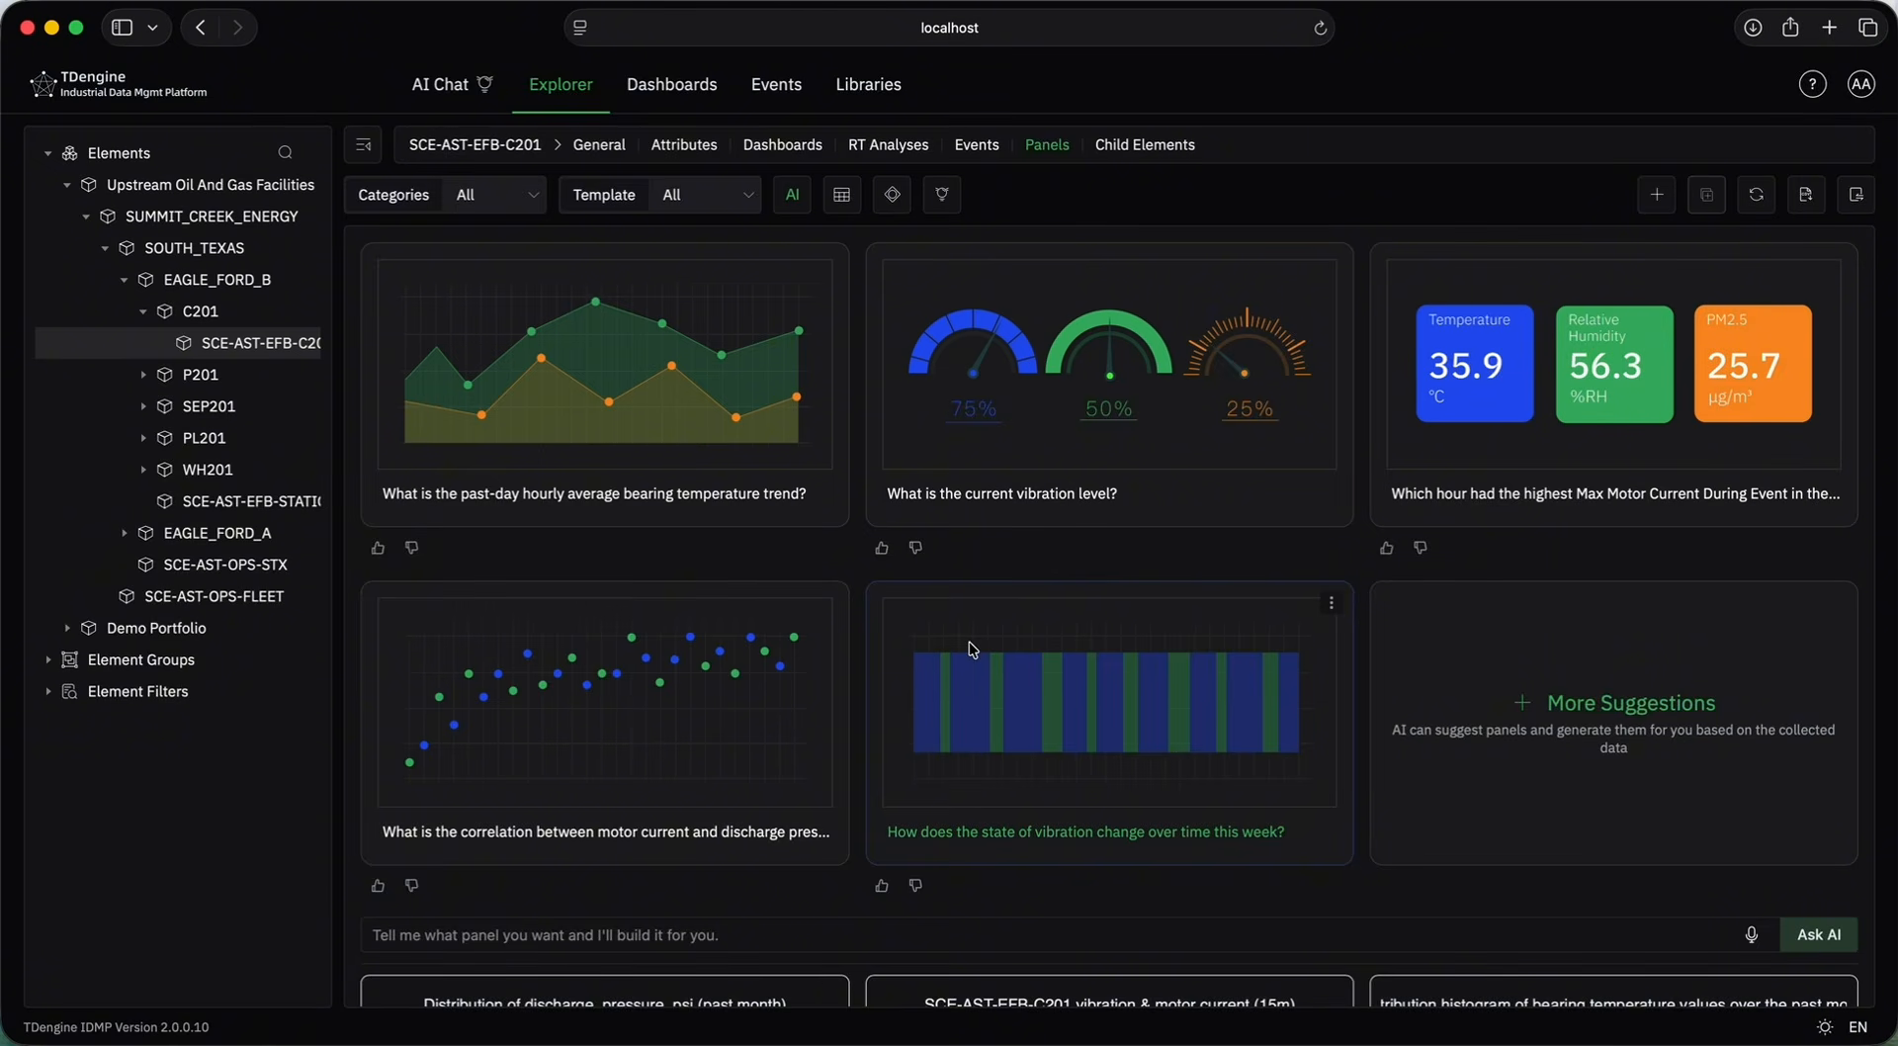
# Start a new Canvas dashboard for the SCE-AST-EFB-C201 element.
pyautogui.click(781, 146)
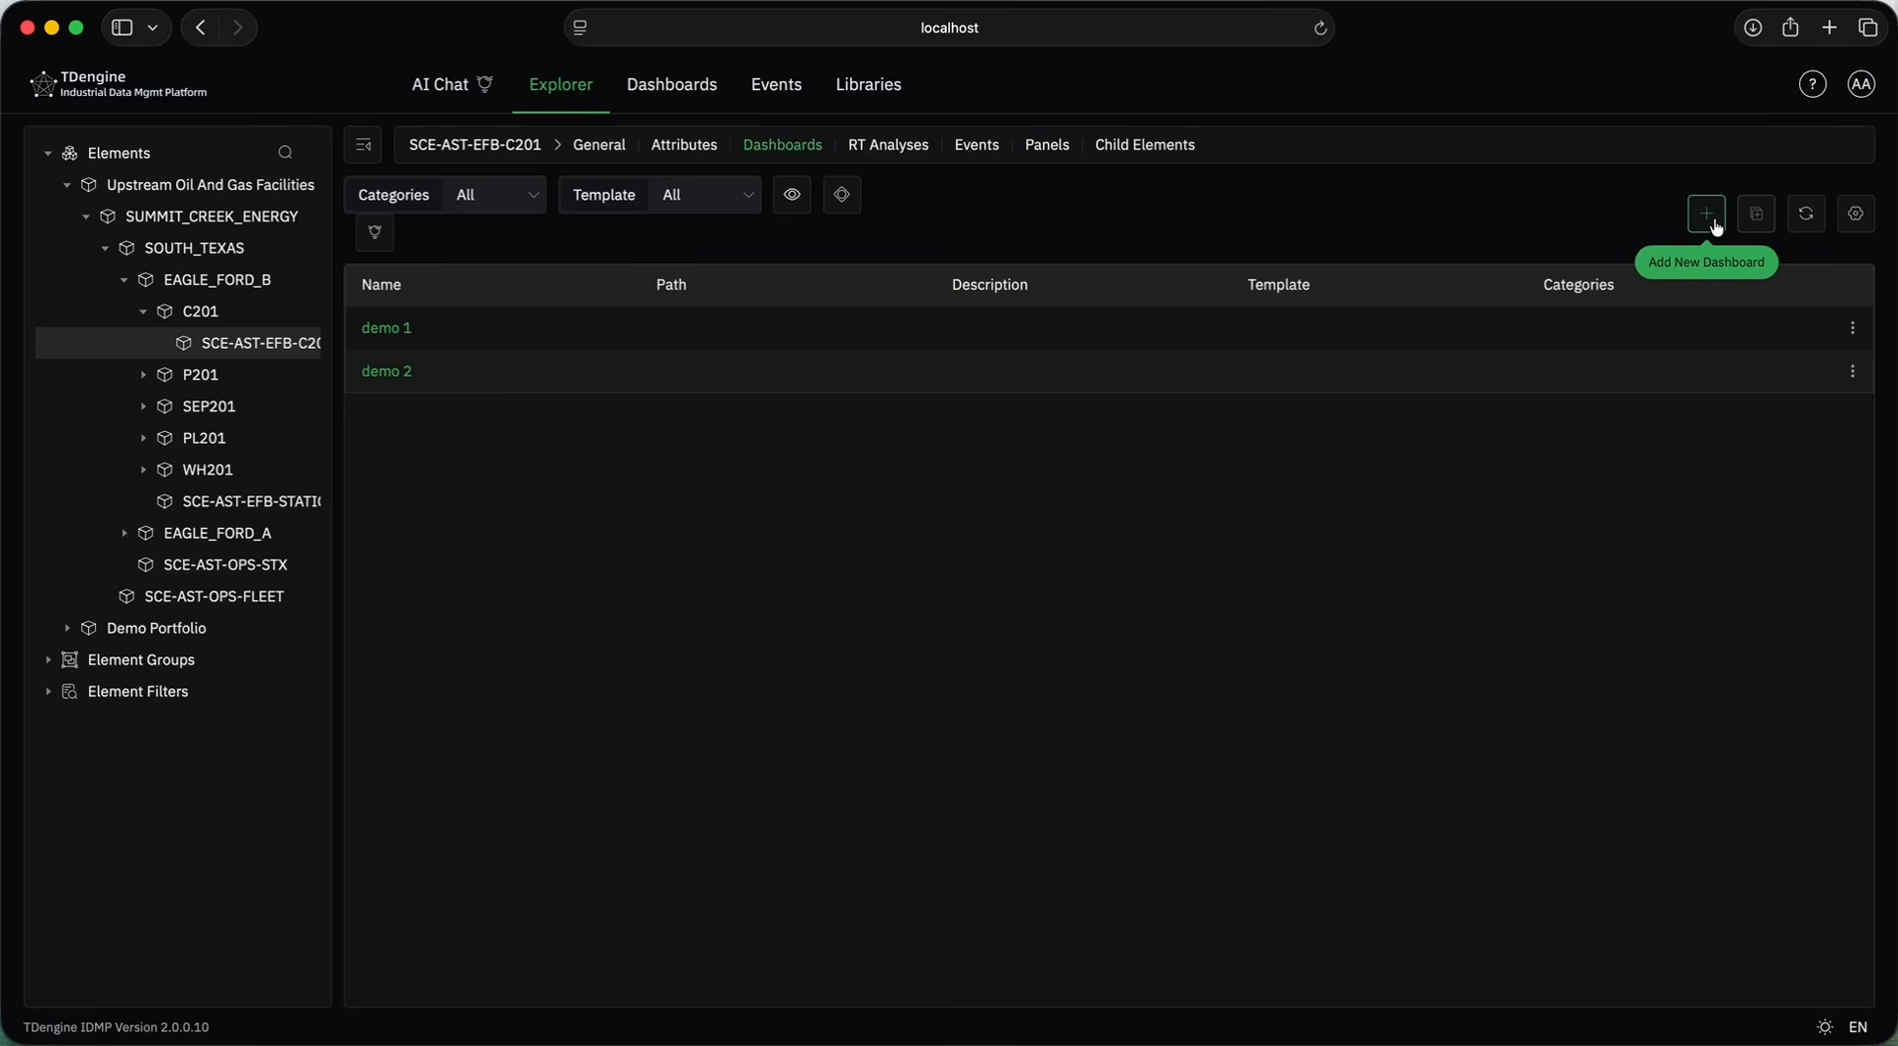
pyautogui.click(1716, 227)
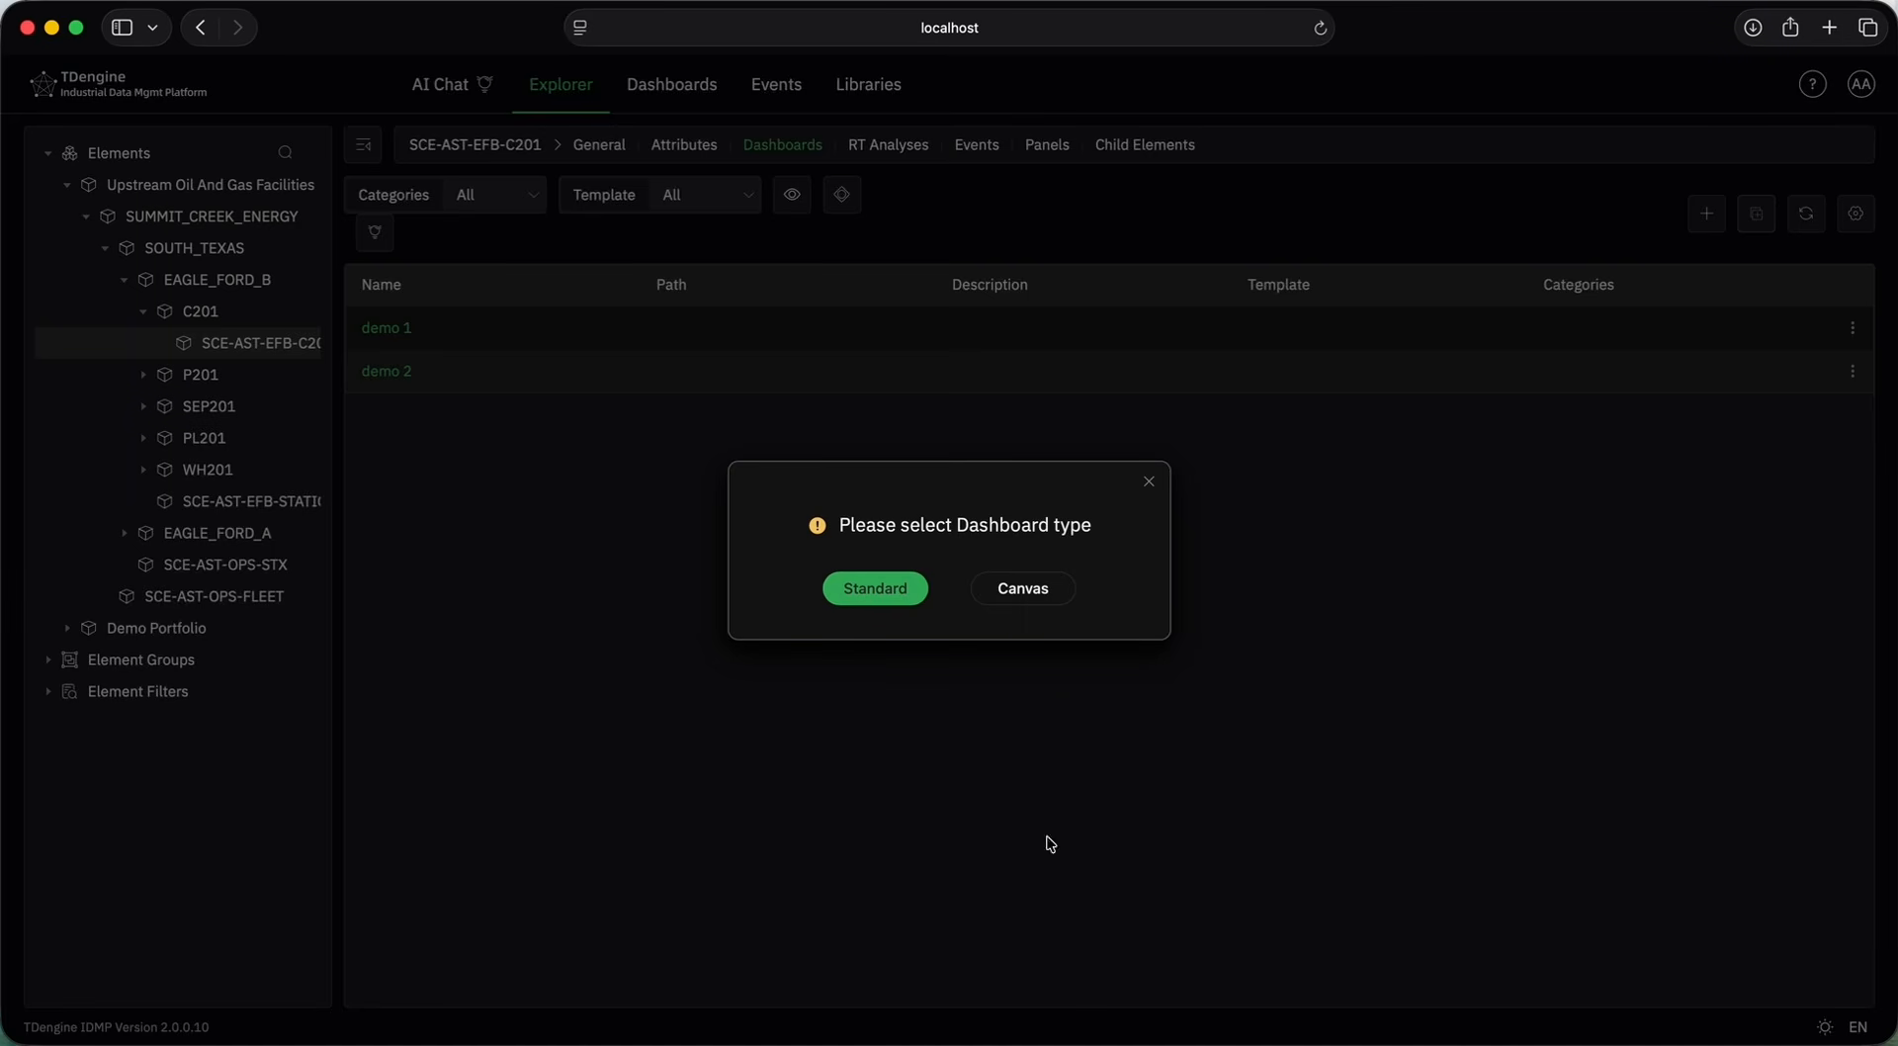
pyautogui.click(1031, 595)
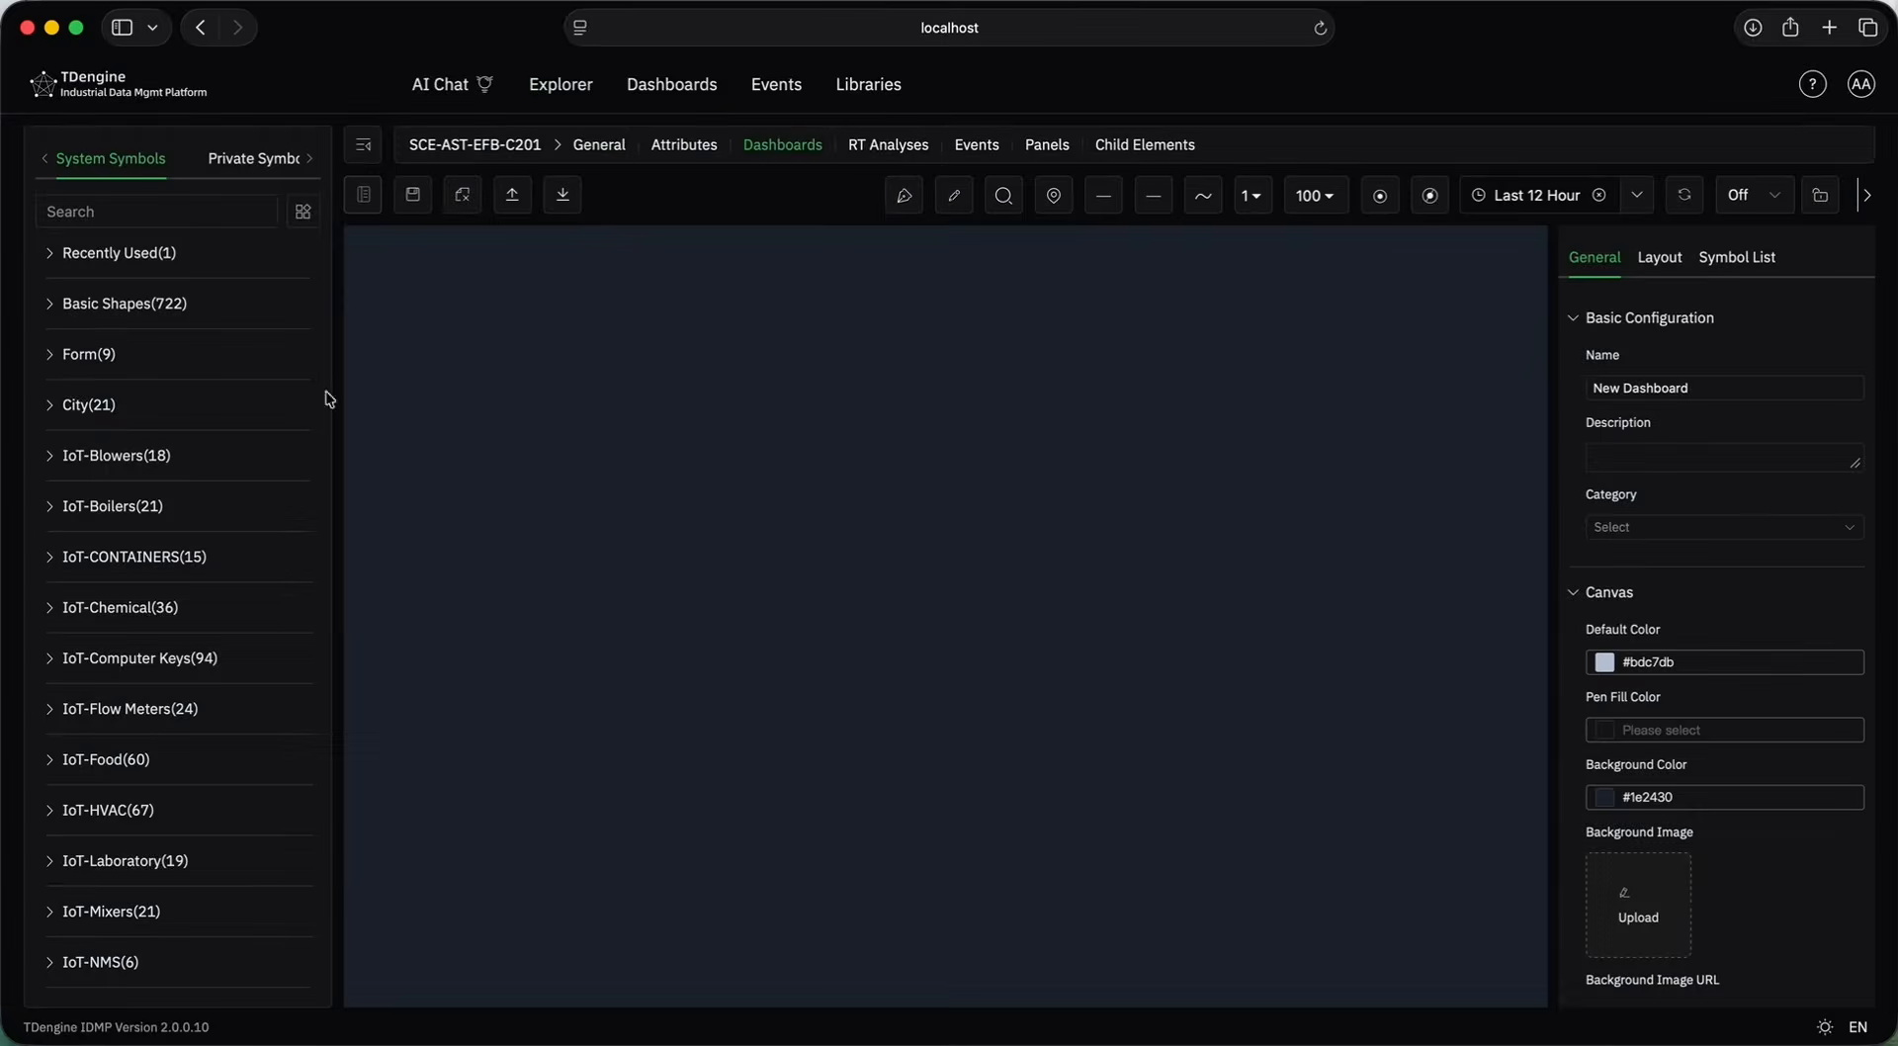
# Place two fan symbols from the IoT-Blowers set side by side on the canvas and enlarge the second one.
pyautogui.click(74, 465)
pyautogui.moveTo(157, 519); pyautogui.dragTo(815, 561)
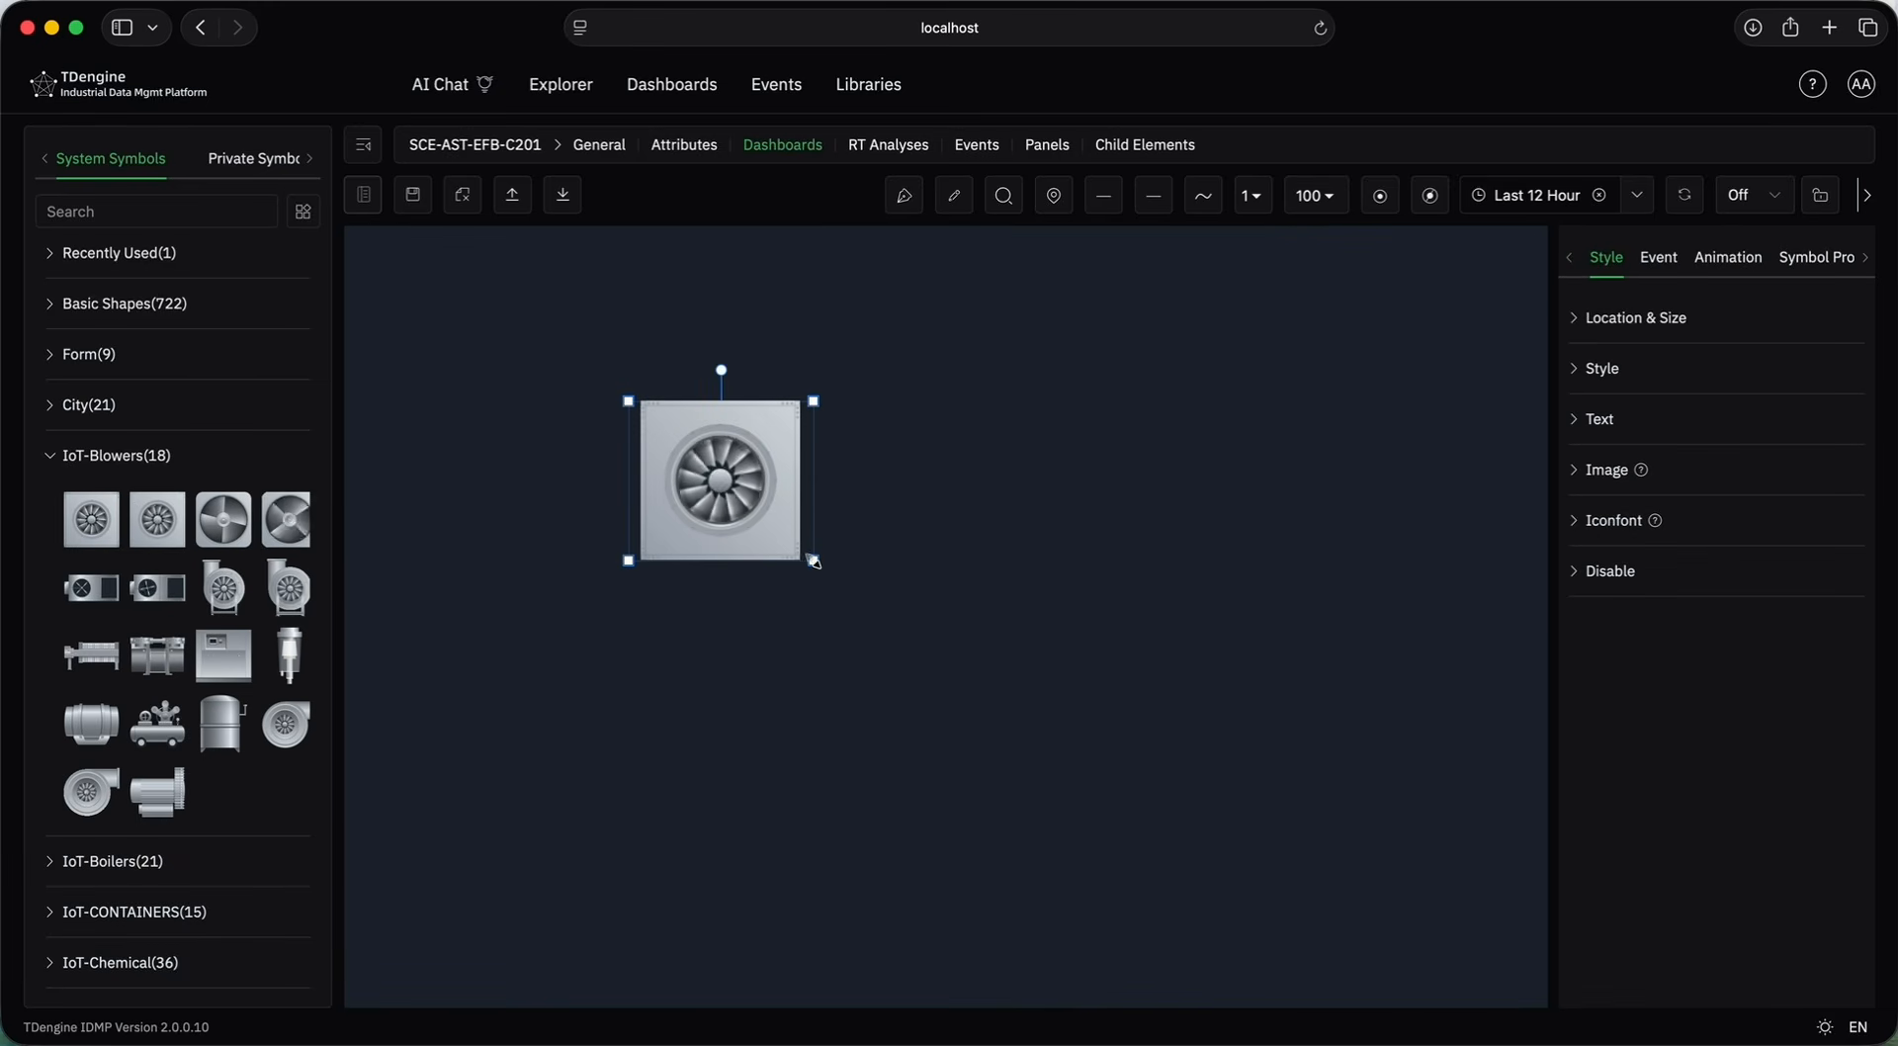
pyautogui.moveTo(93, 522); pyautogui.dragTo(1106, 439)
pyautogui.moveTo(1161, 495); pyautogui.dragTo(1254, 563)
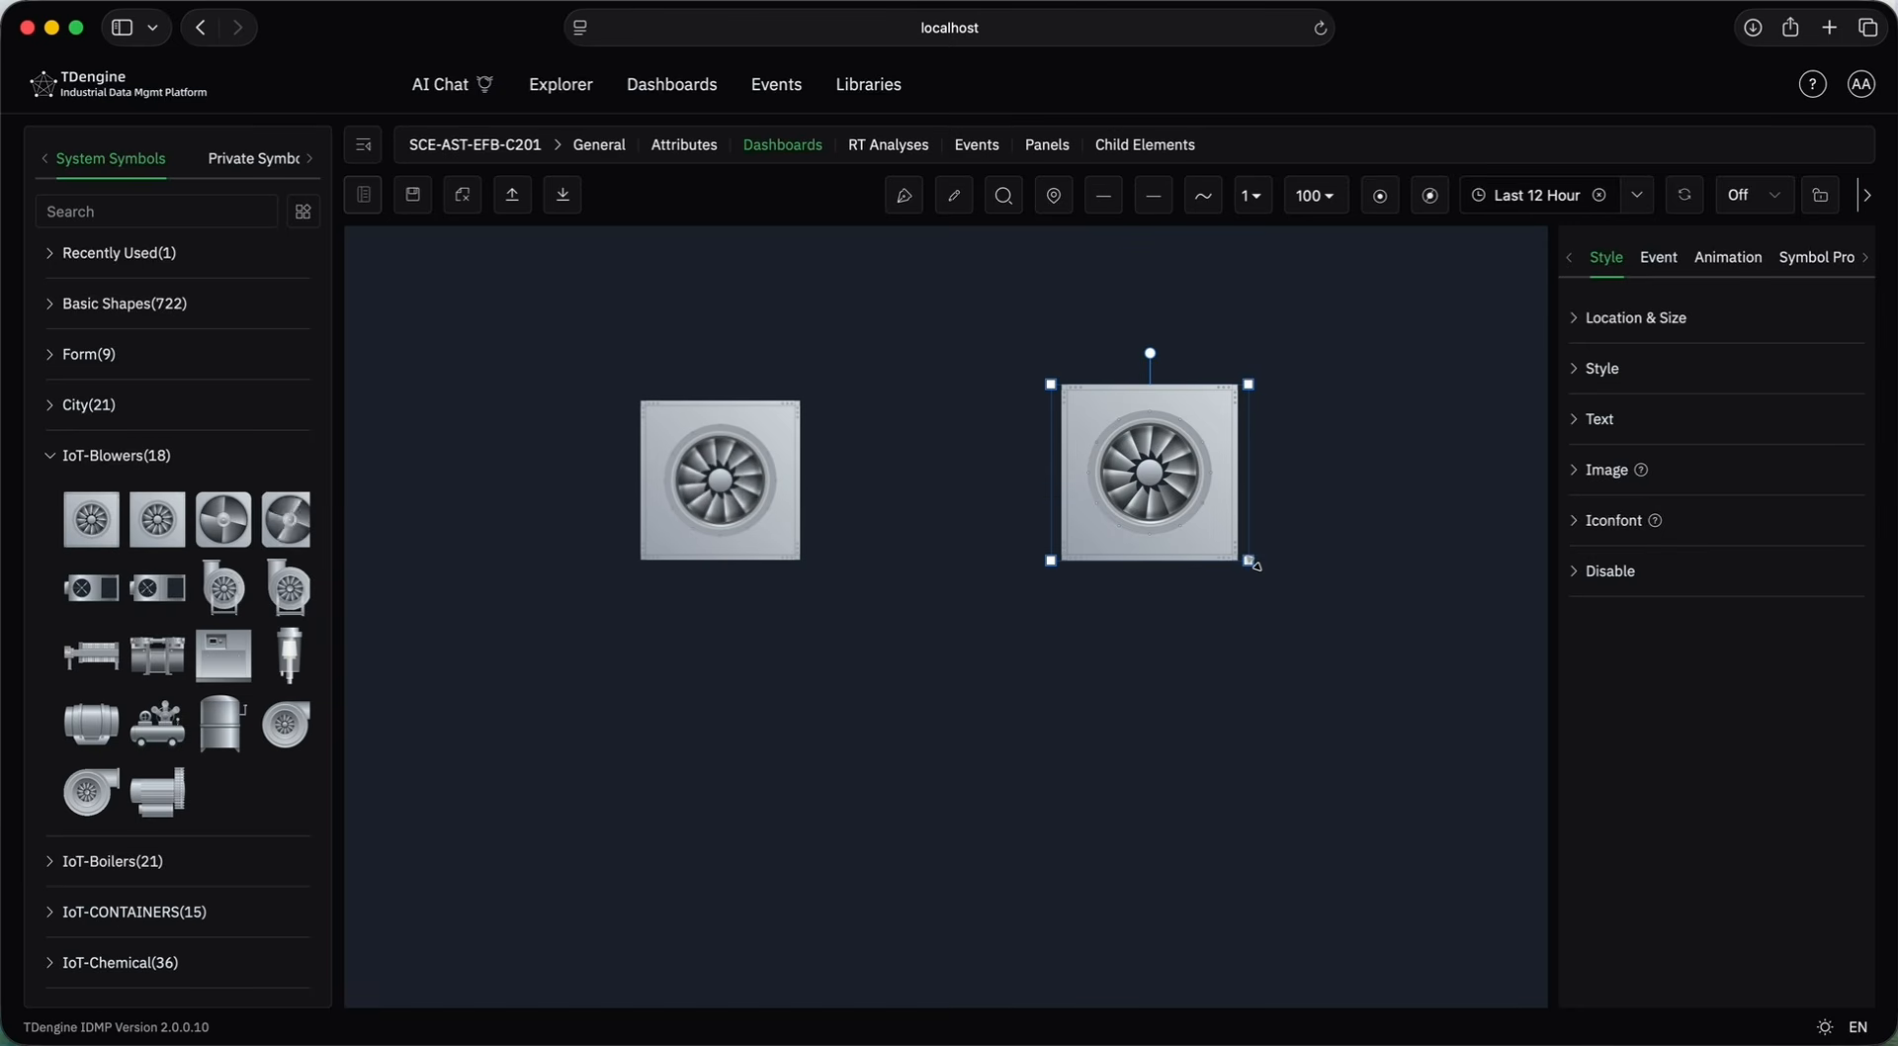
# Check the panel and private symbol collections, and return to the system symbols.
pyautogui.click(309, 159)
pyautogui.click(262, 163)
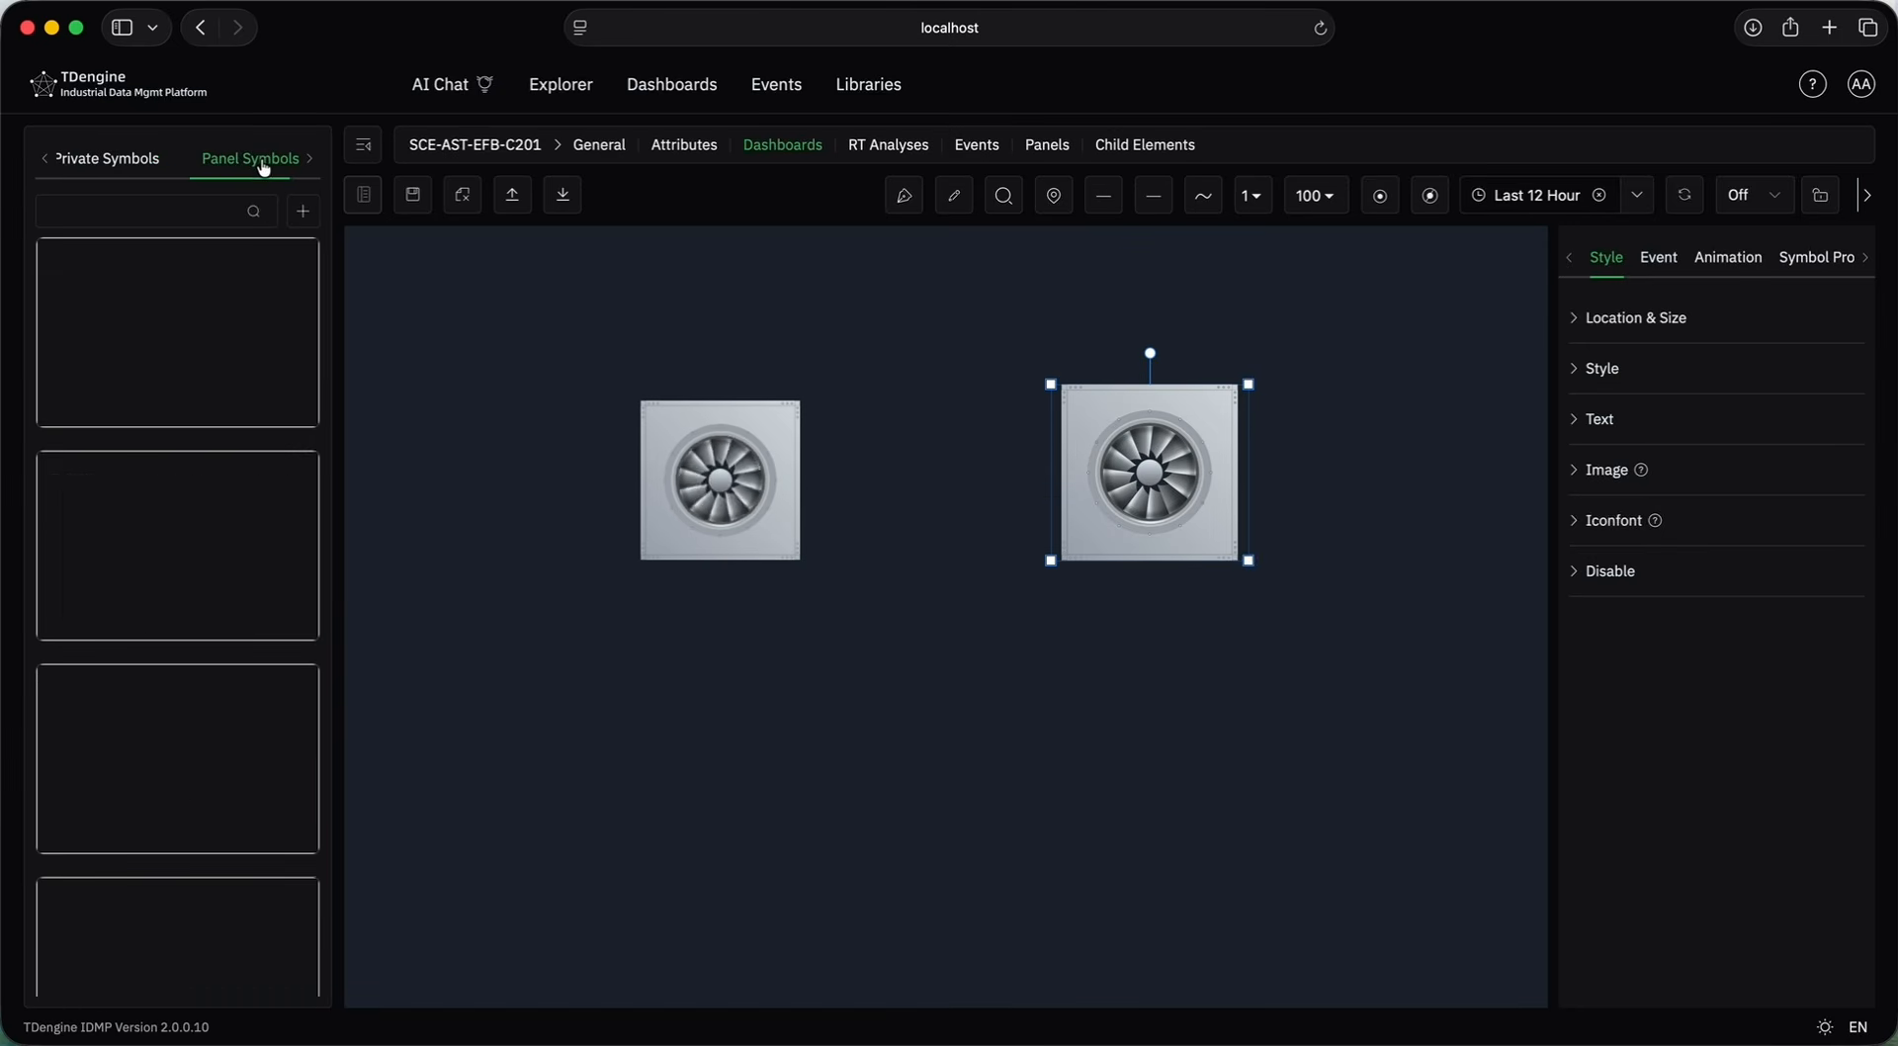
pyautogui.click(115, 170)
pyautogui.click(45, 159)
pyautogui.click(121, 168)
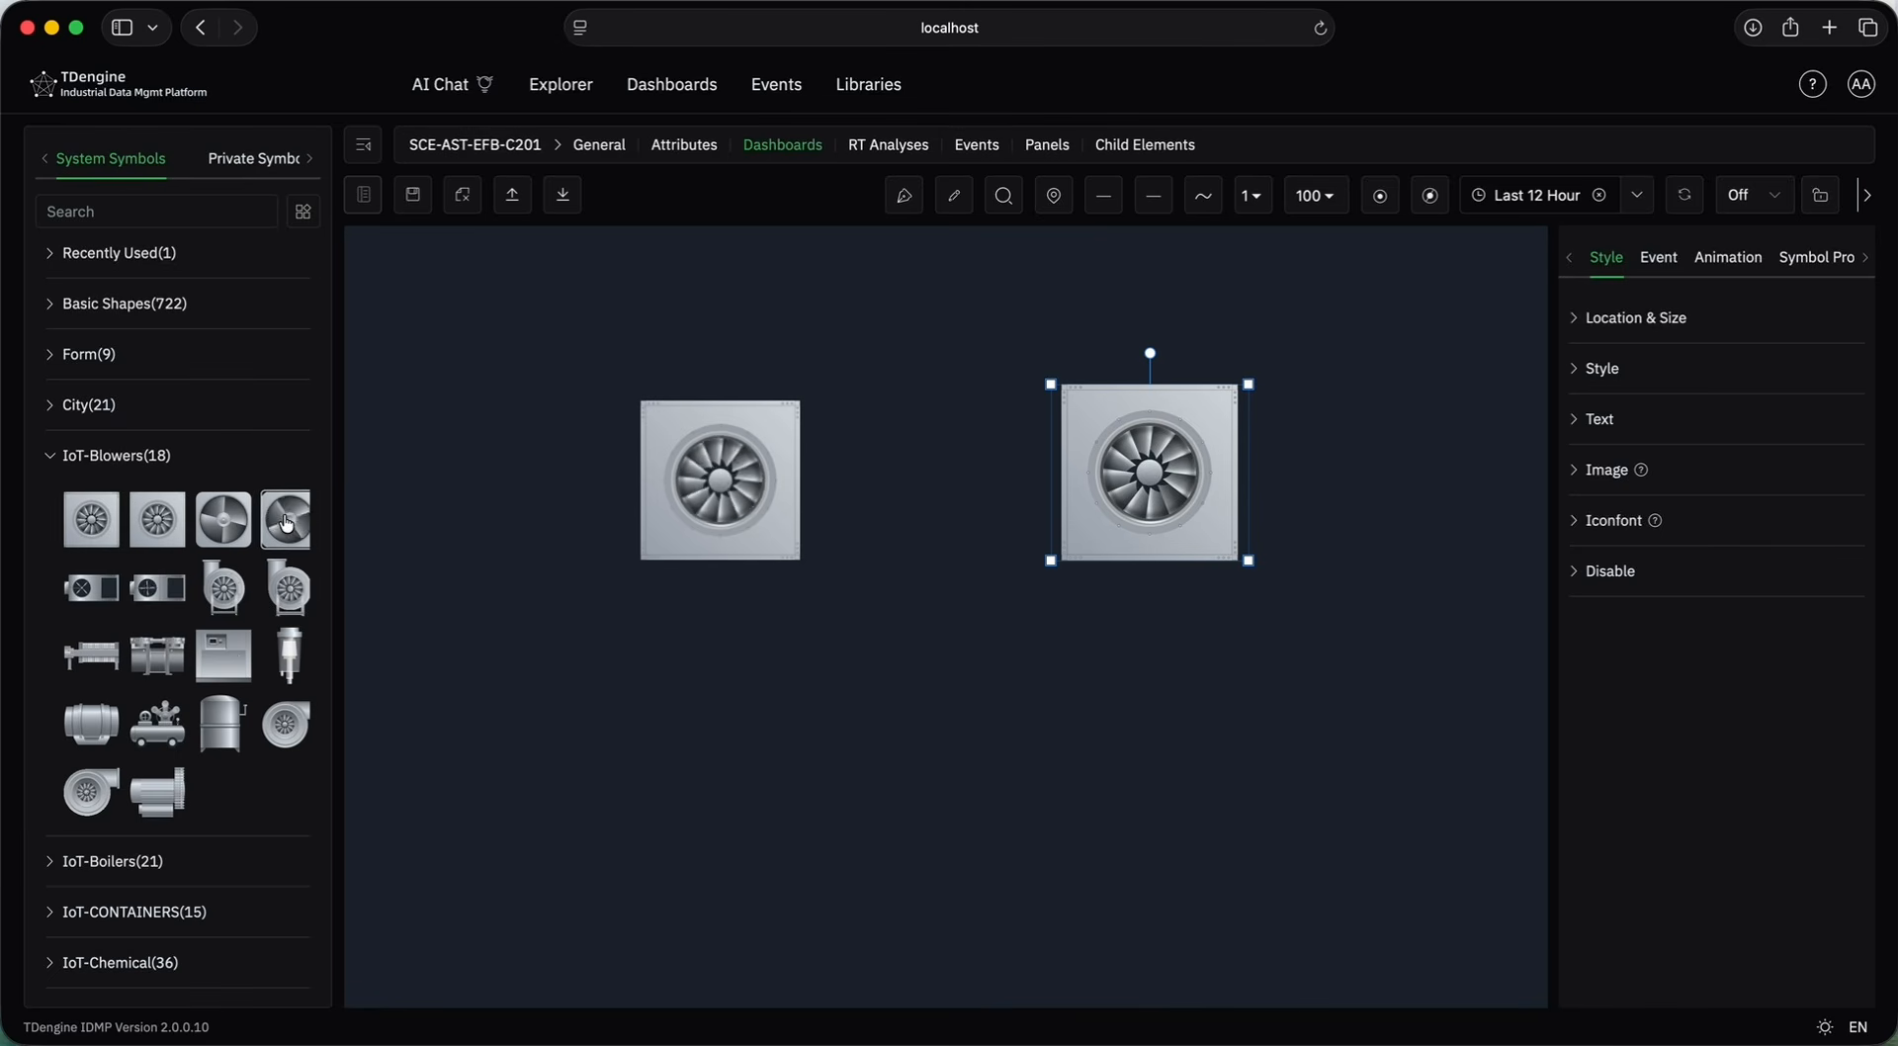
# Connect the two fan symbols with a straight pen line of width 4.
pyautogui.click(1203, 194)
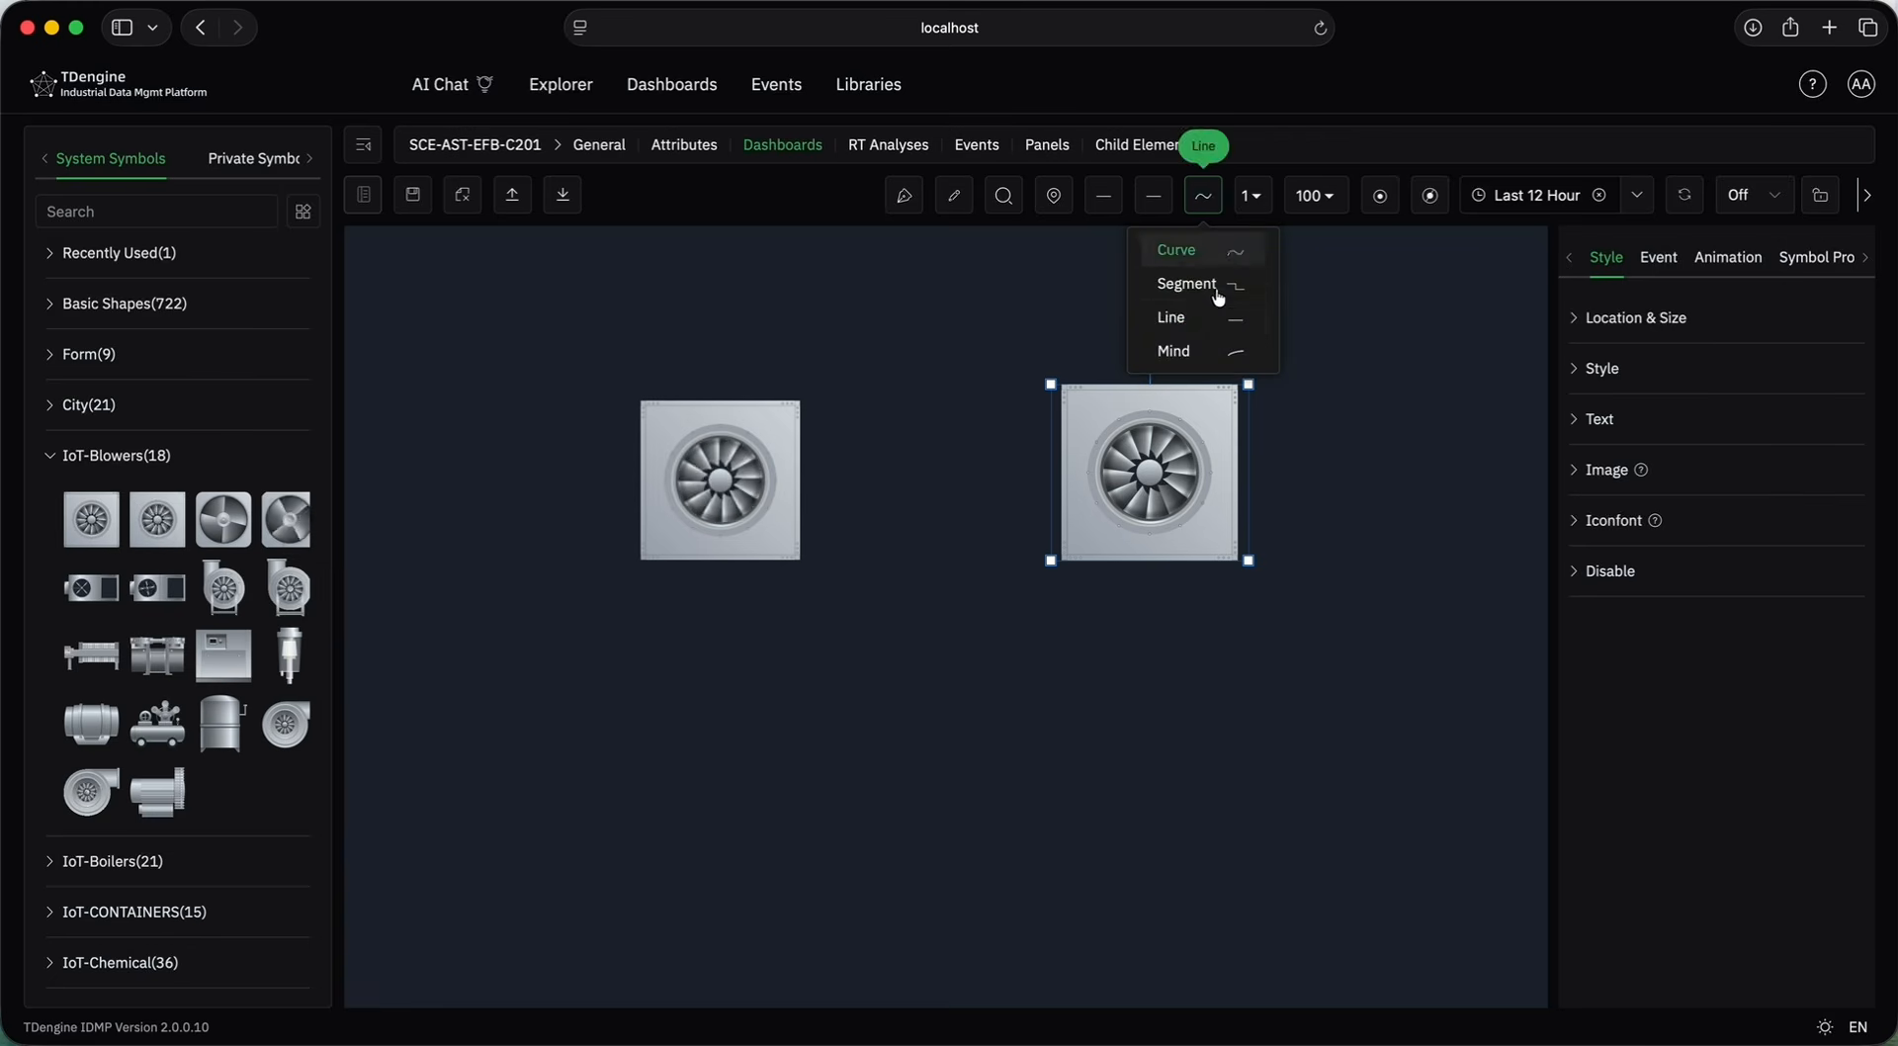
pyautogui.click(1214, 318)
pyautogui.click(1252, 195)
pyautogui.click(1314, 244)
pyautogui.click(1314, 244)
pyautogui.click(1314, 245)
pyautogui.click(905, 197)
pyautogui.click(813, 482)
pyautogui.click(1047, 478)
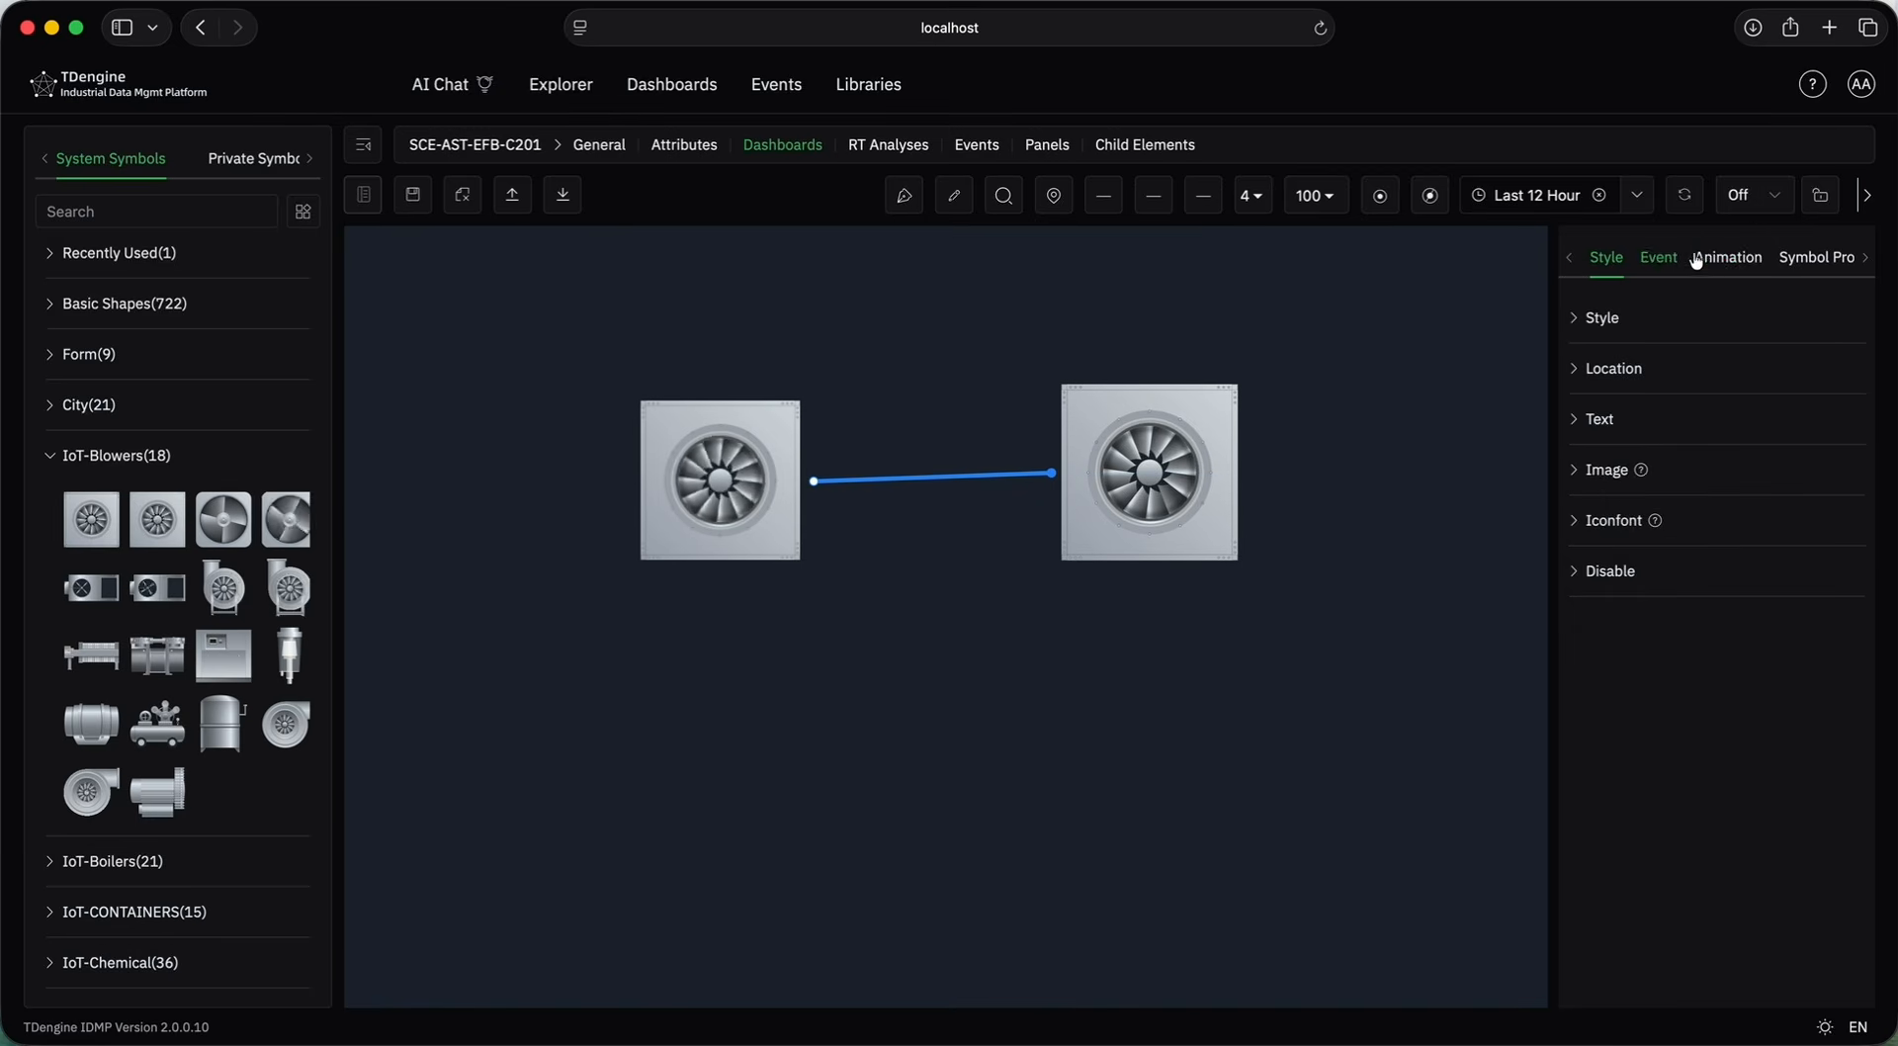
# Animate the connecting line with Animation Shadow, Keep Animation State and Auto Play enabled, and play the animation.
pyautogui.click(1700, 259)
pyautogui.scroll(-3, 1656, 580)
pyautogui.scroll(-1, 1656, 580)
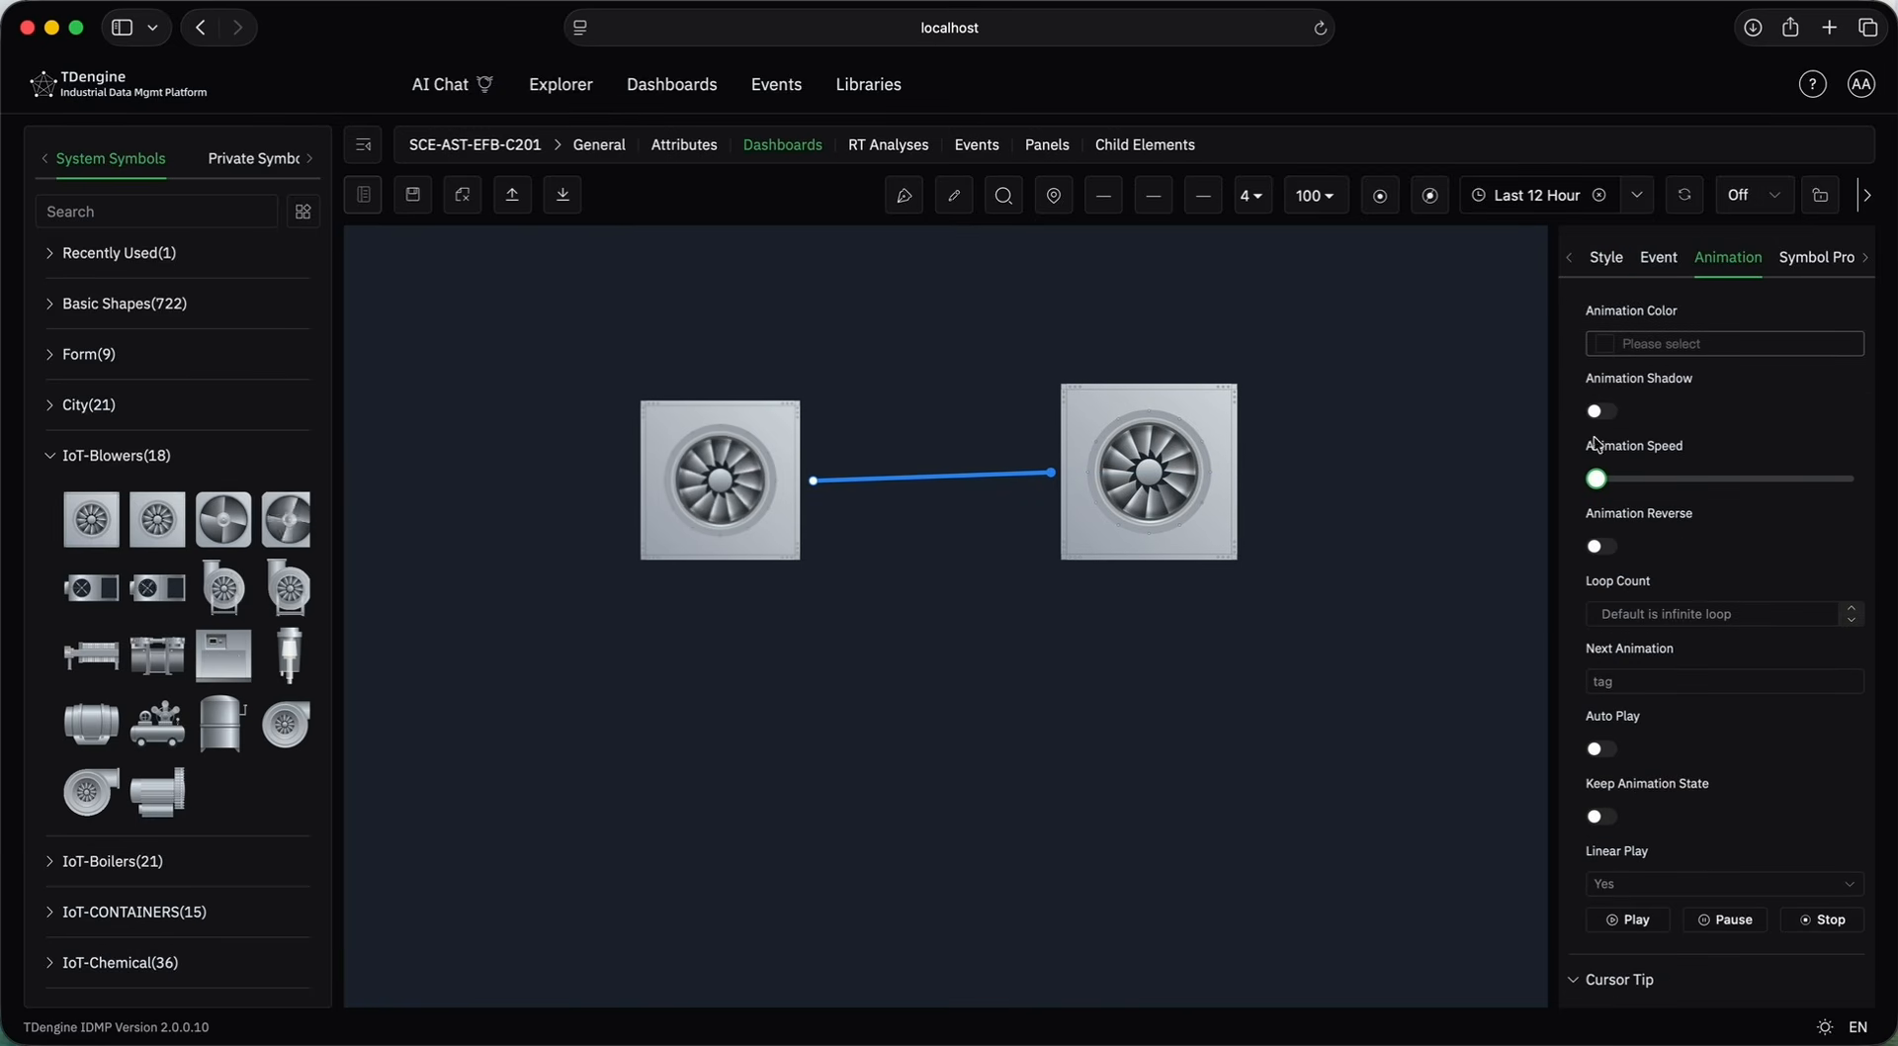
pyautogui.click(1601, 410)
pyautogui.scroll(-3, 1598, 550)
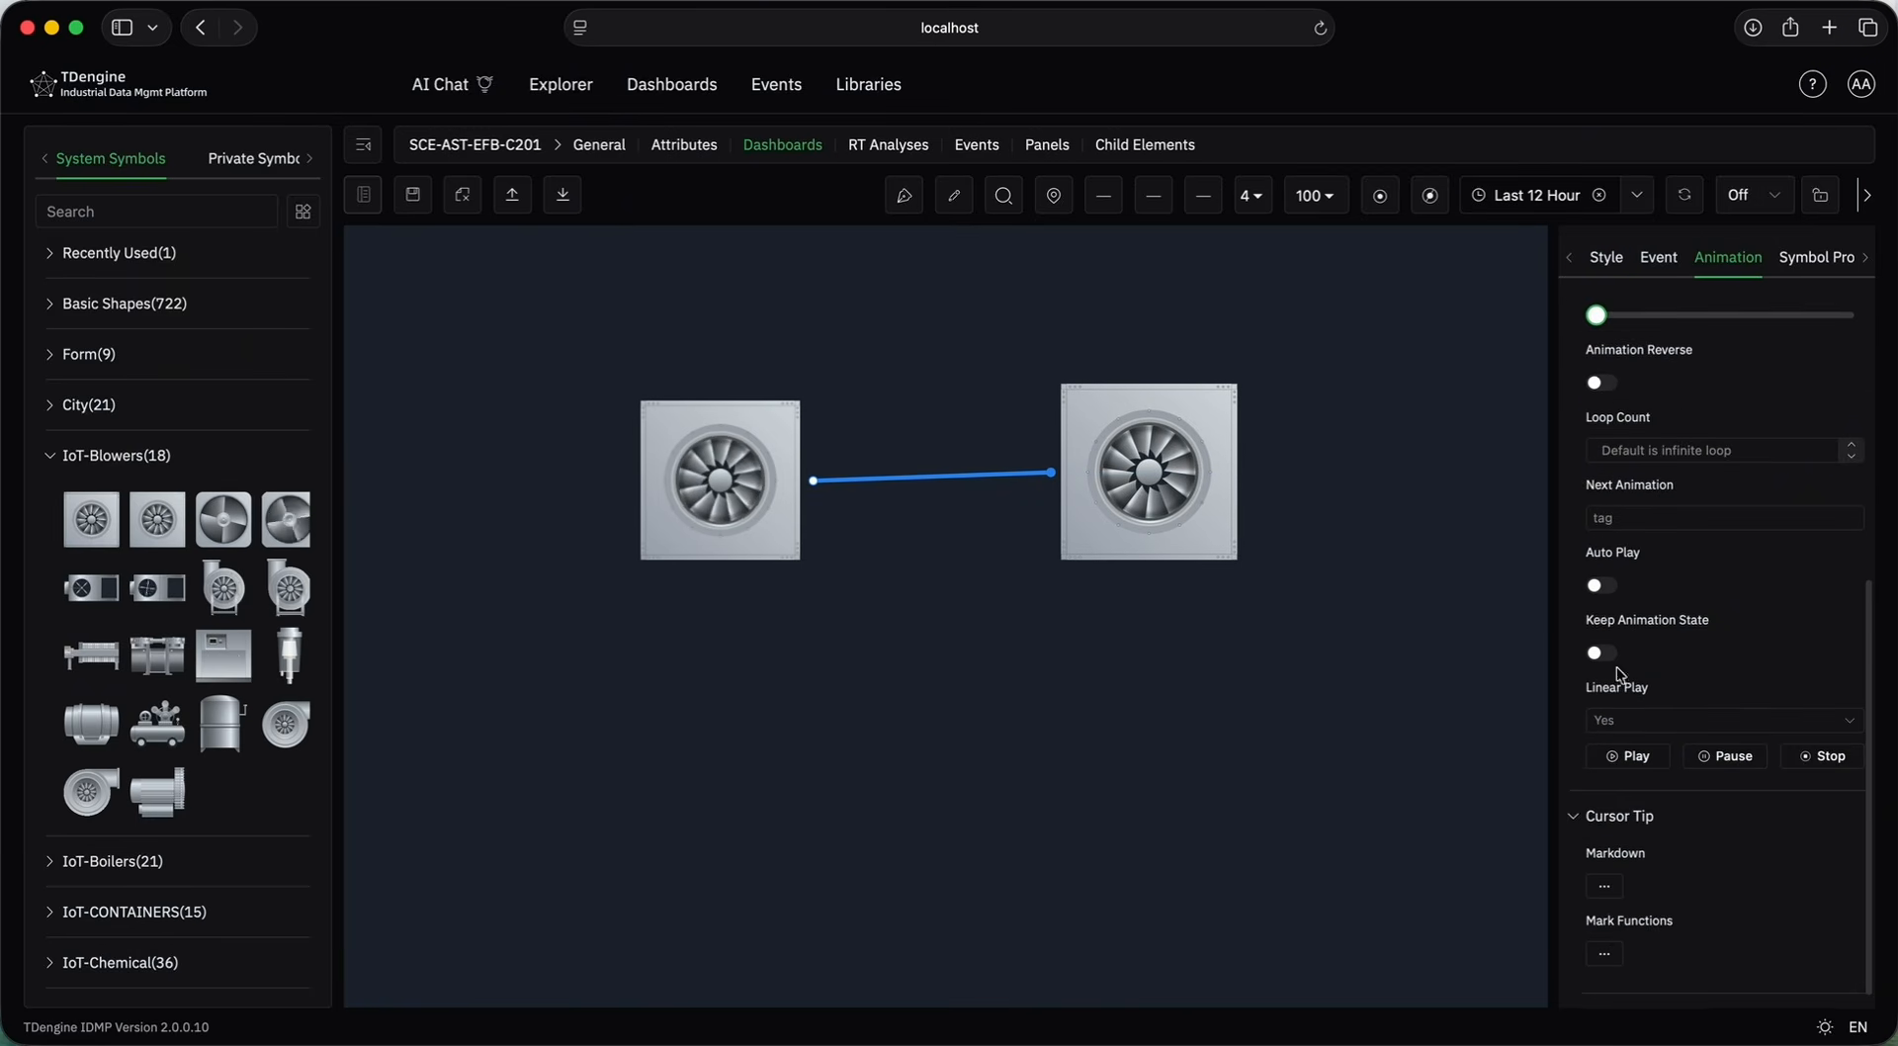
pyautogui.click(1602, 656)
pyautogui.click(1602, 588)
pyautogui.click(1629, 763)
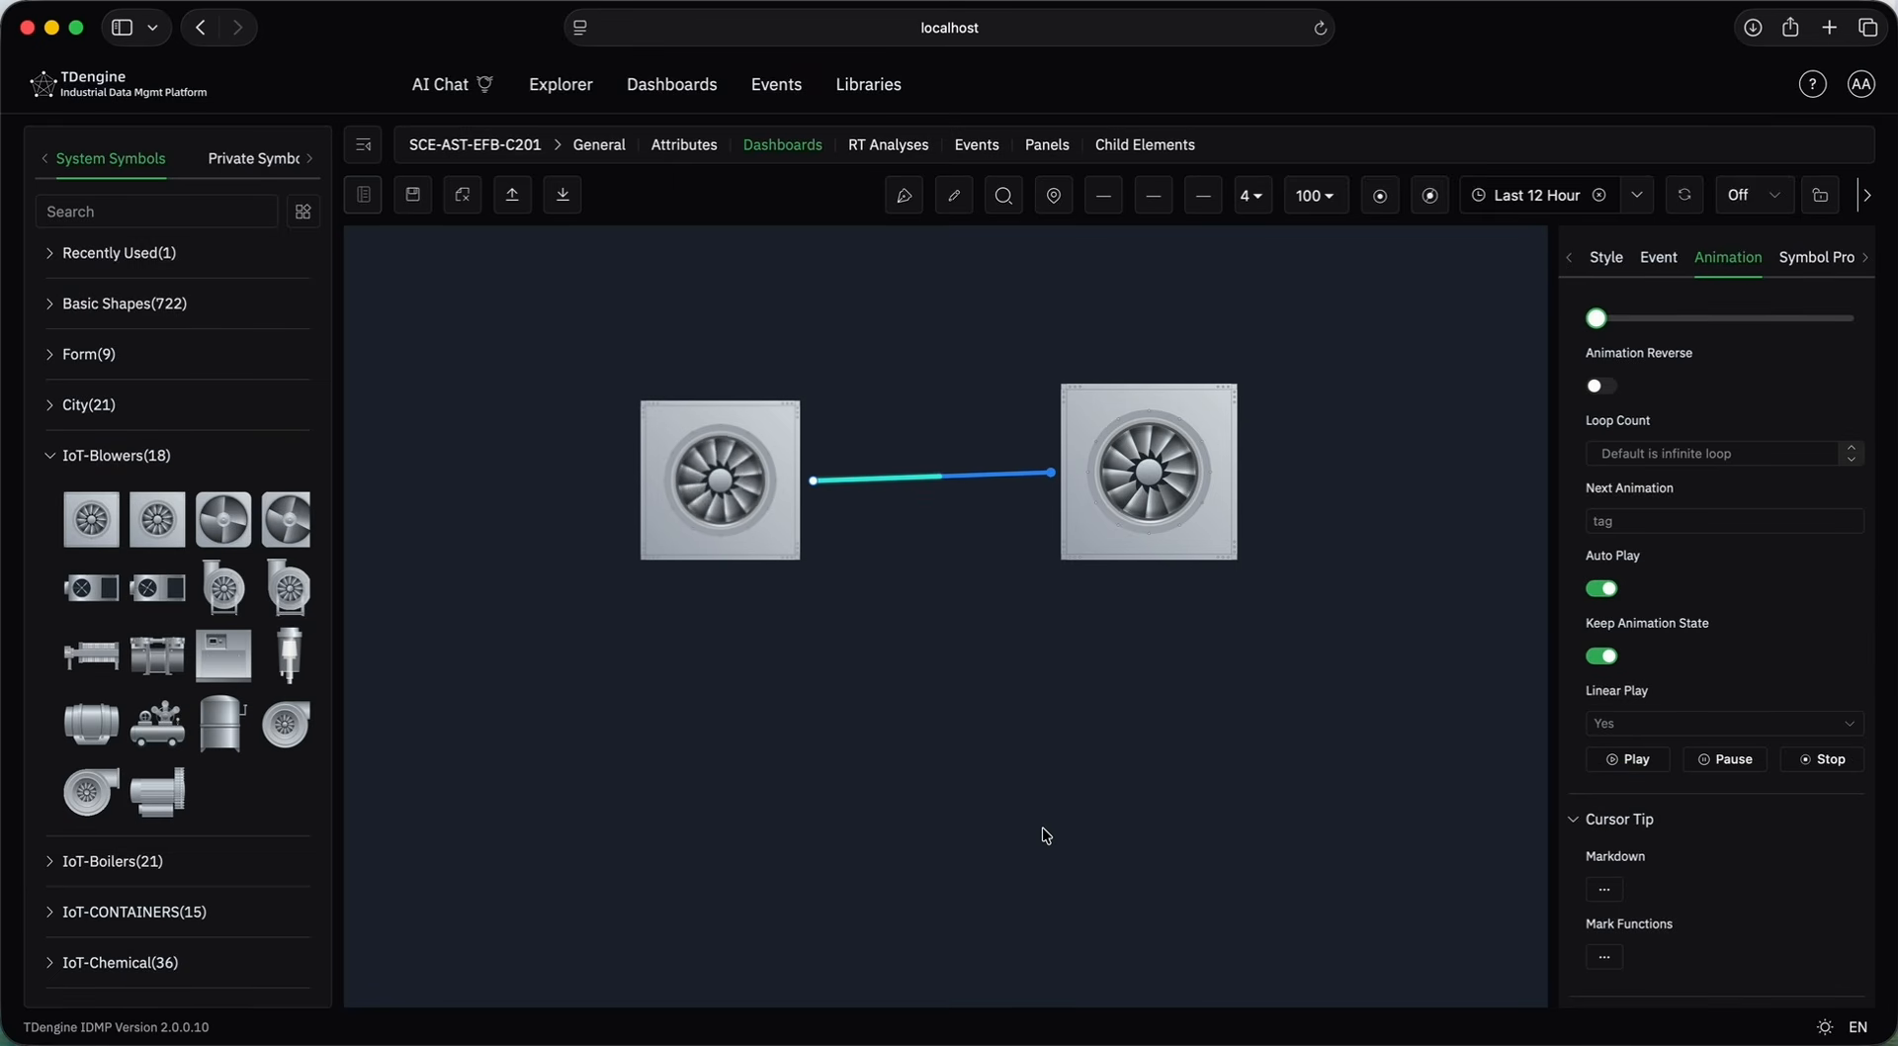
# Discard the canvas dashboard without saving and start a new Standard dashboard.
pyautogui.click(462, 195)
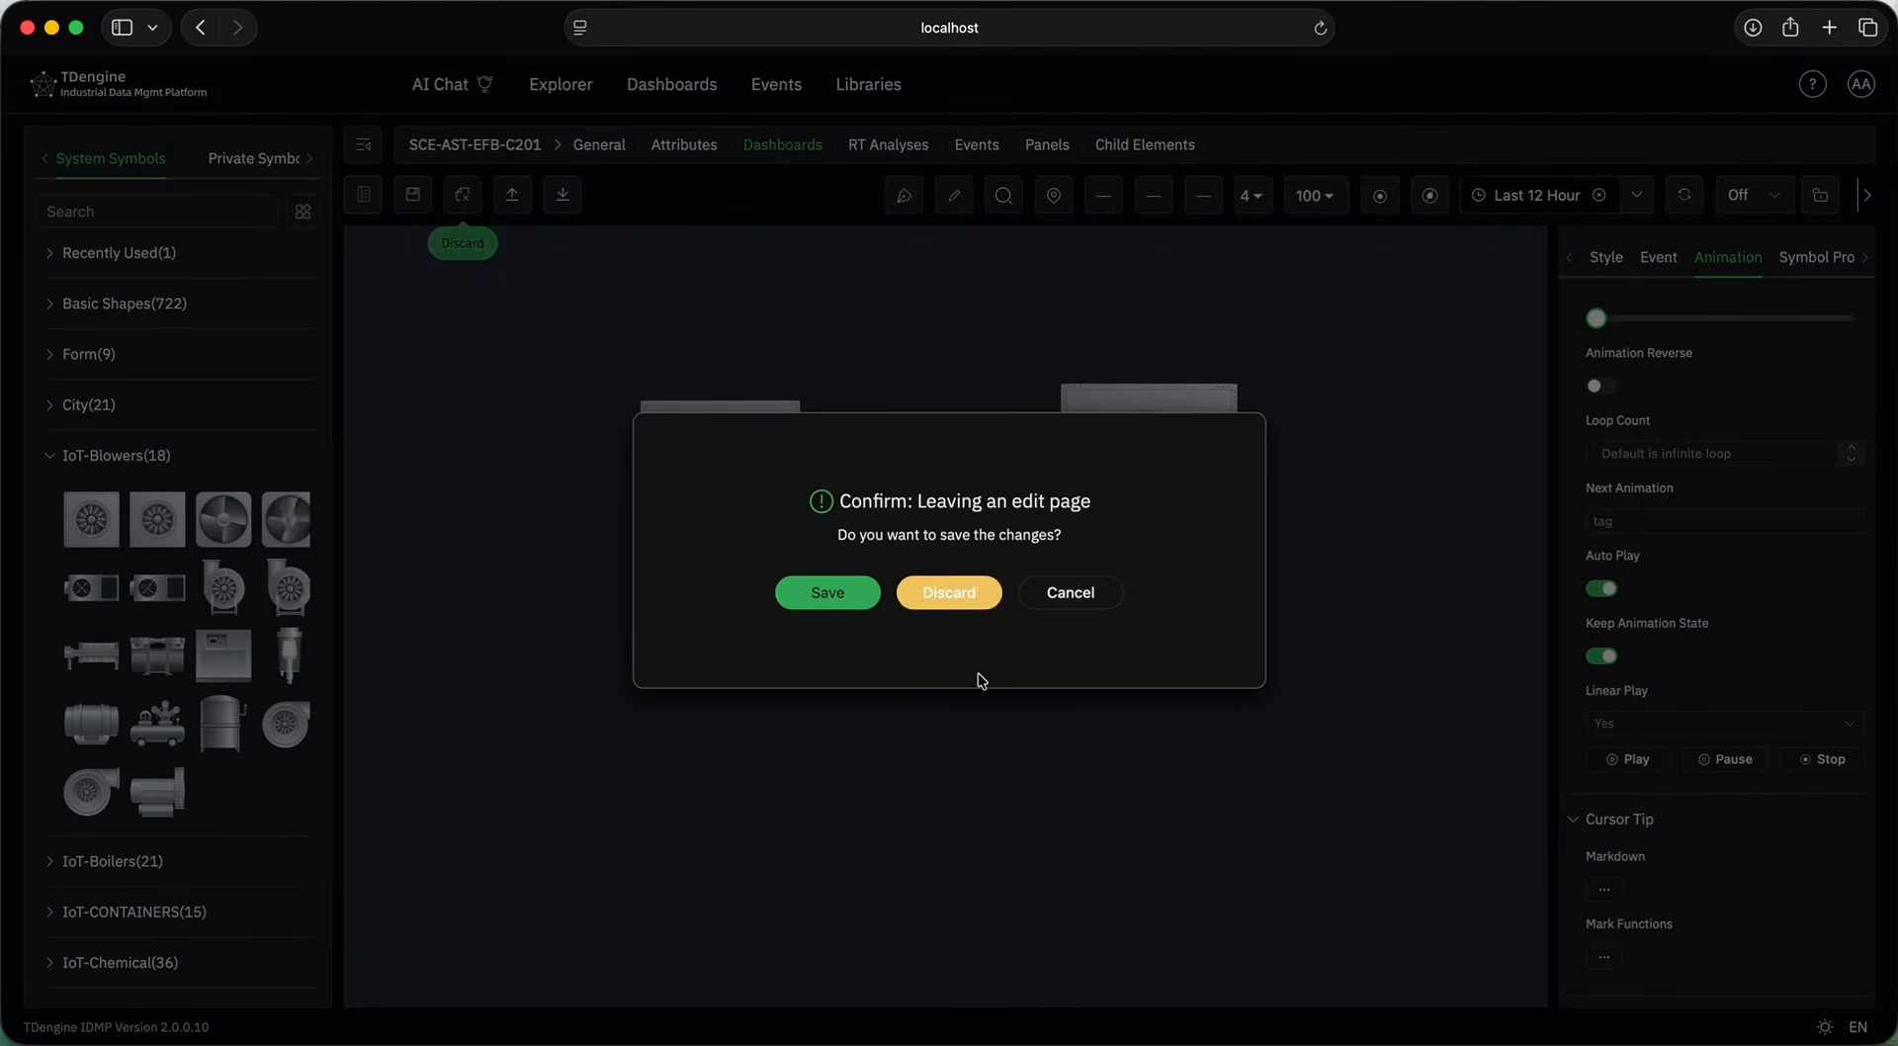
pyautogui.click(973, 593)
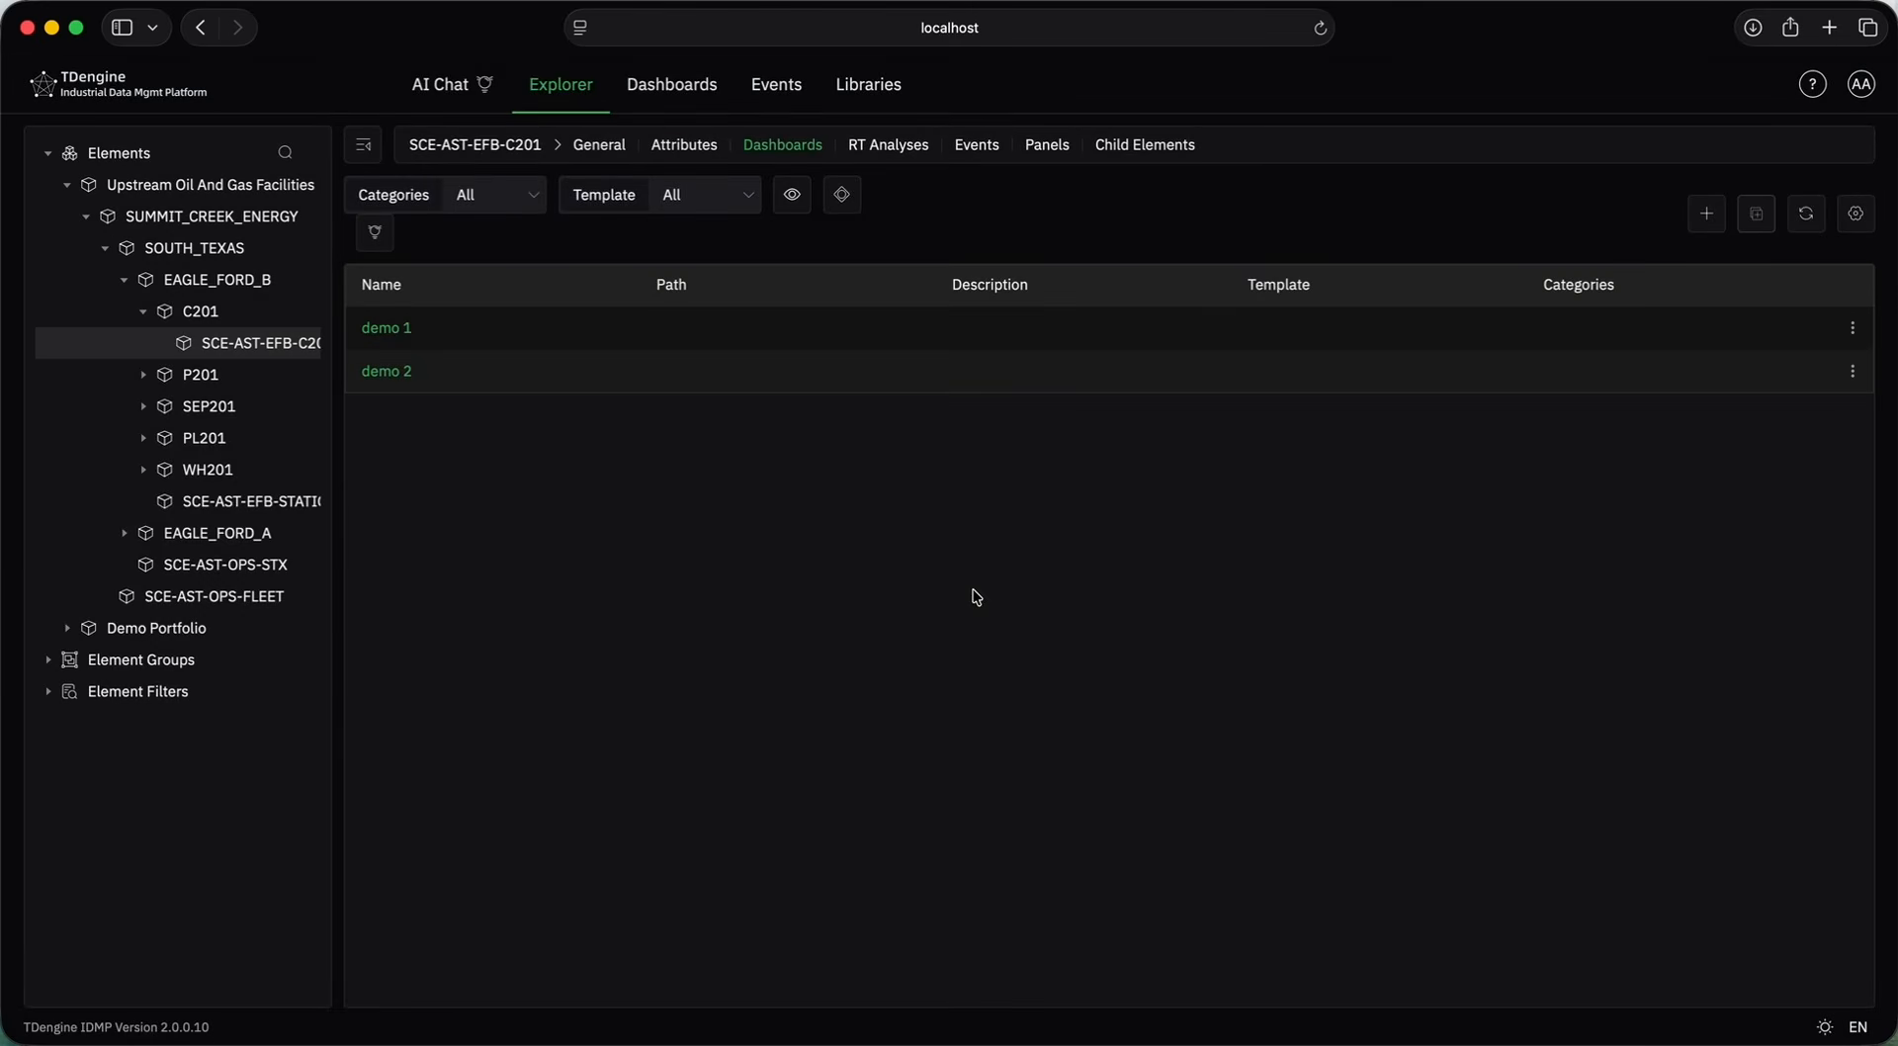
pyautogui.click(1706, 213)
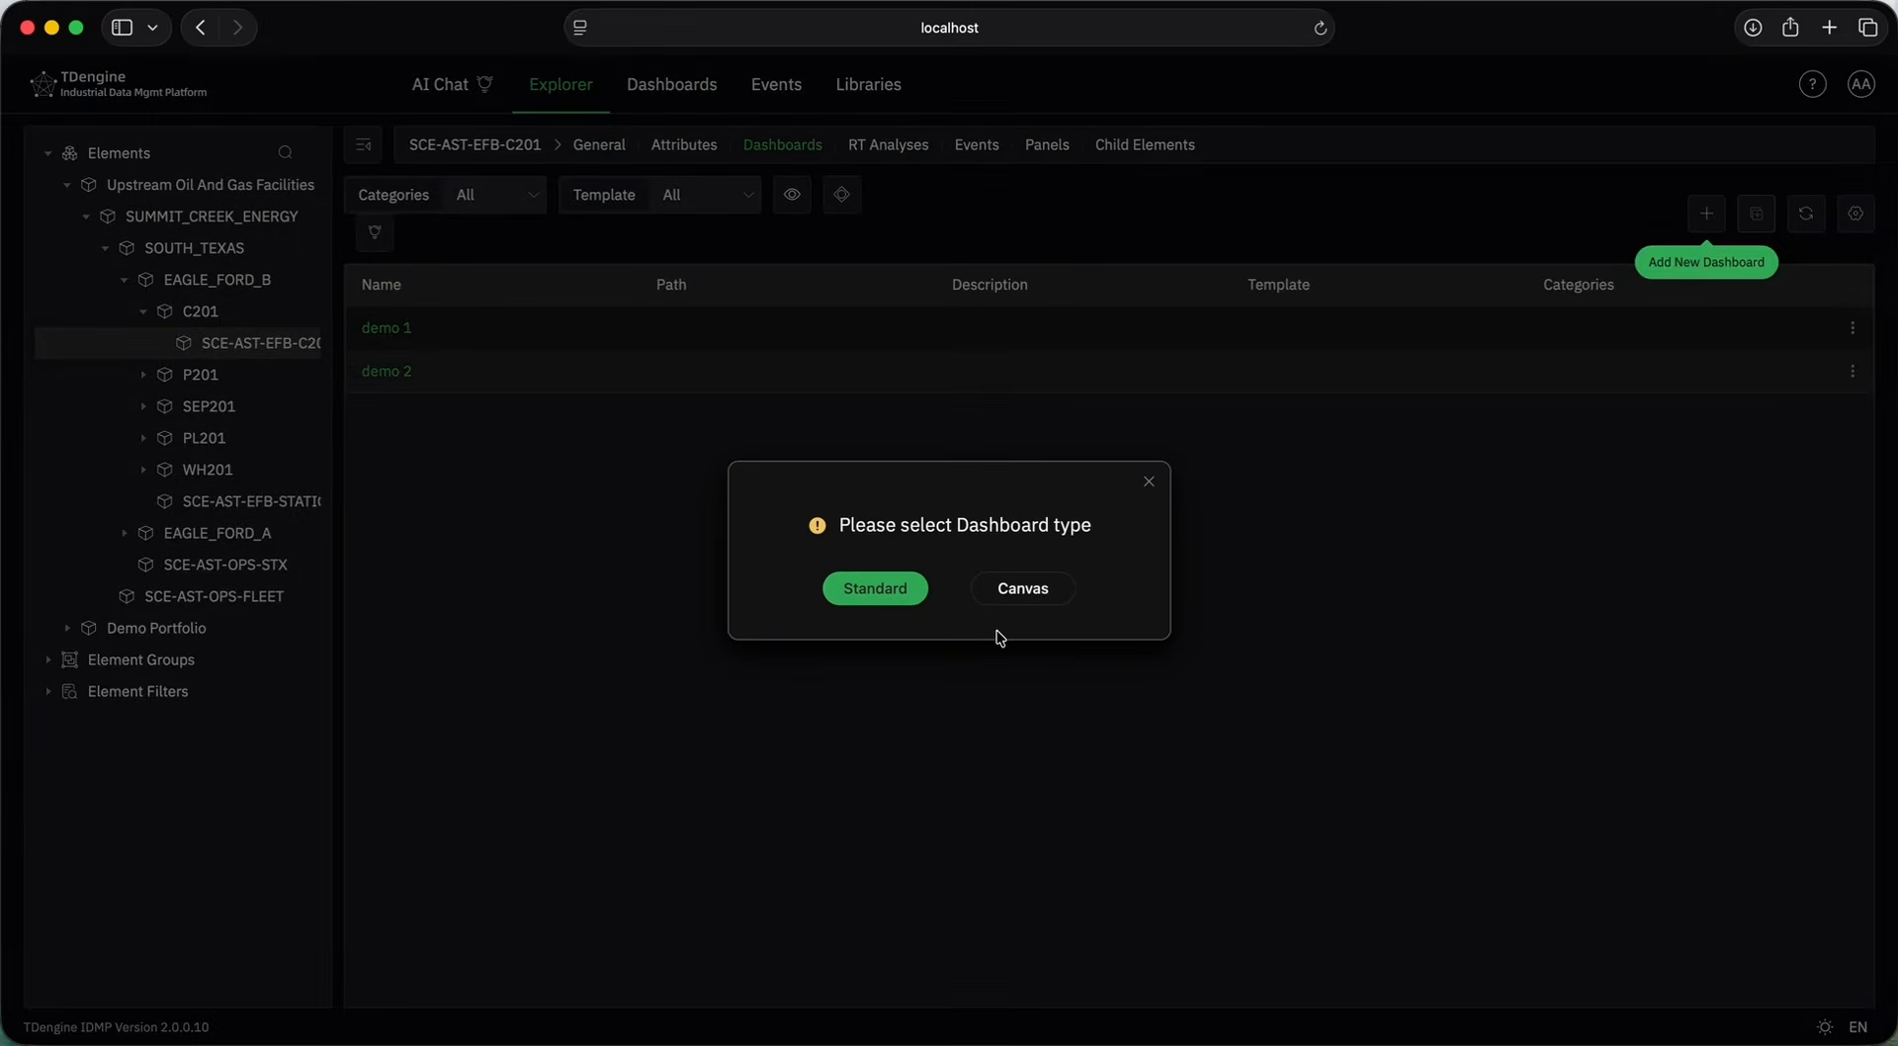
pyautogui.click(875, 589)
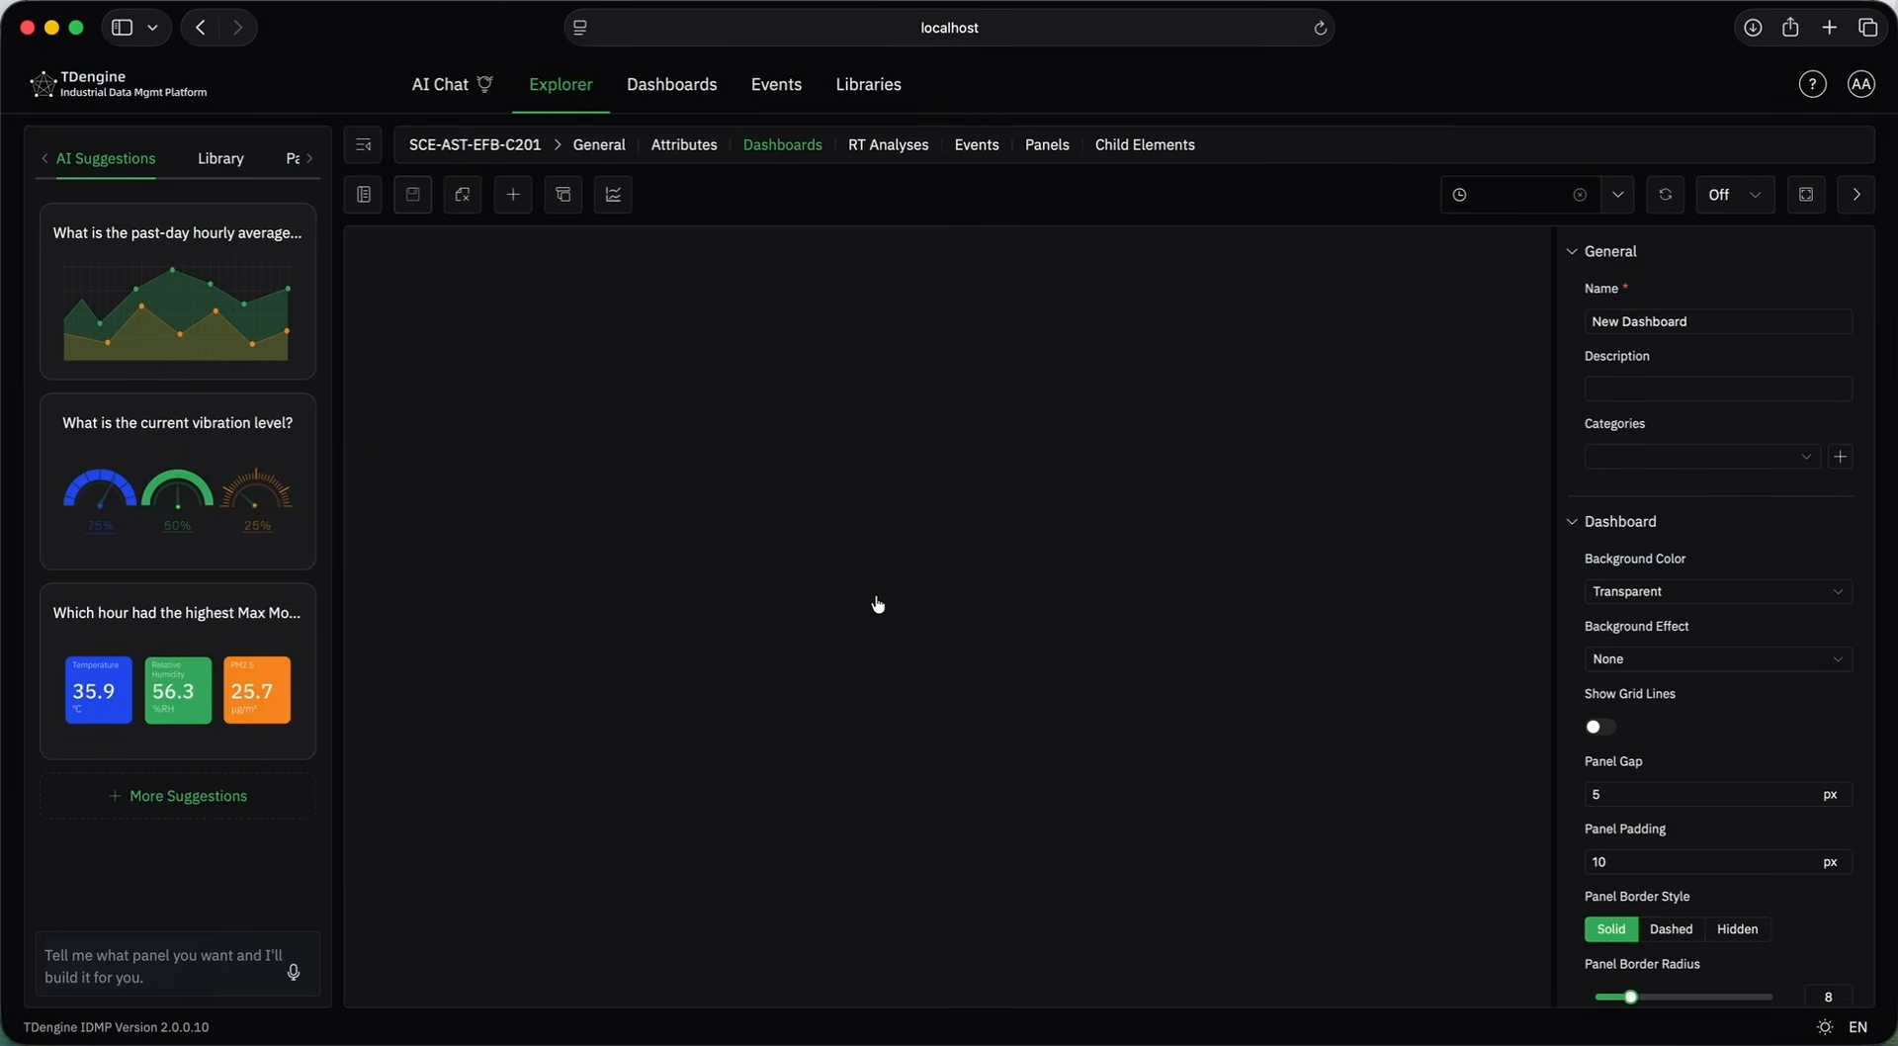
# Add the discharge pressure, vibration and motor current, and bearing temperature panels from the library to the dashboard.
pyautogui.click(234, 164)
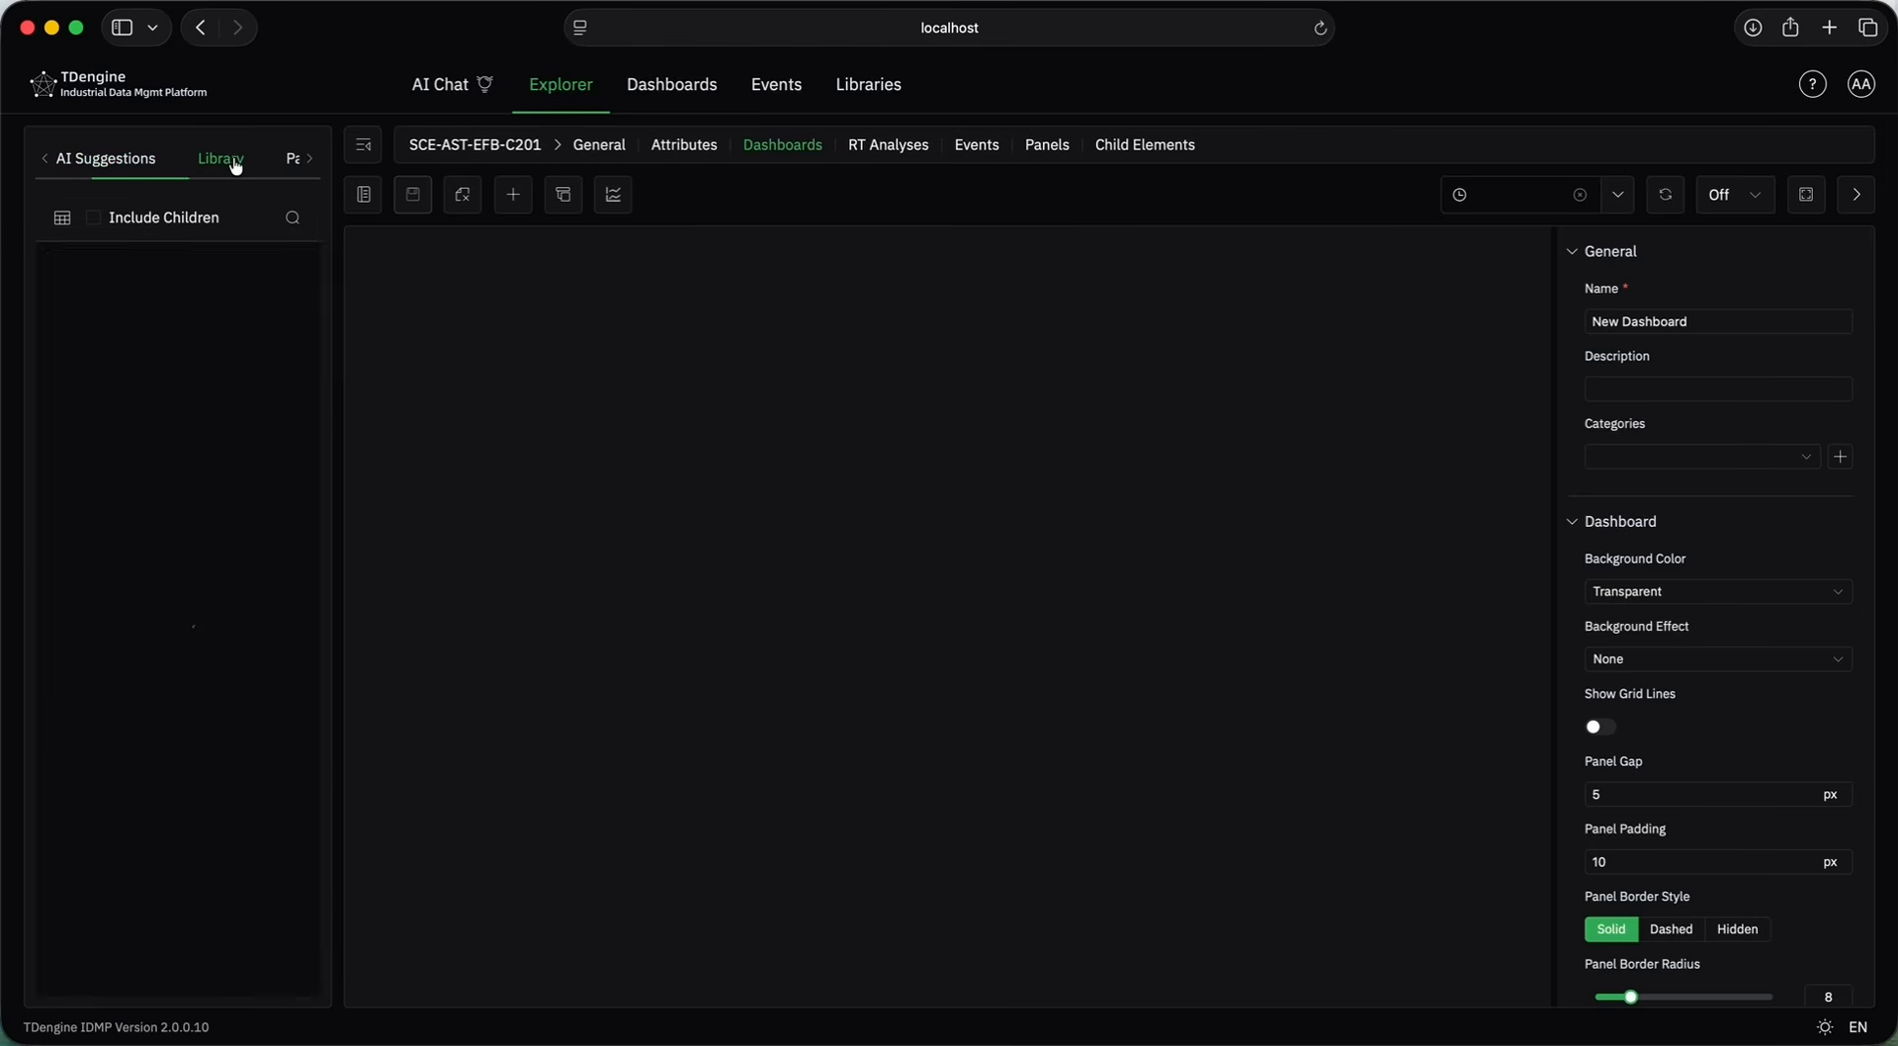
pyautogui.click(187, 377)
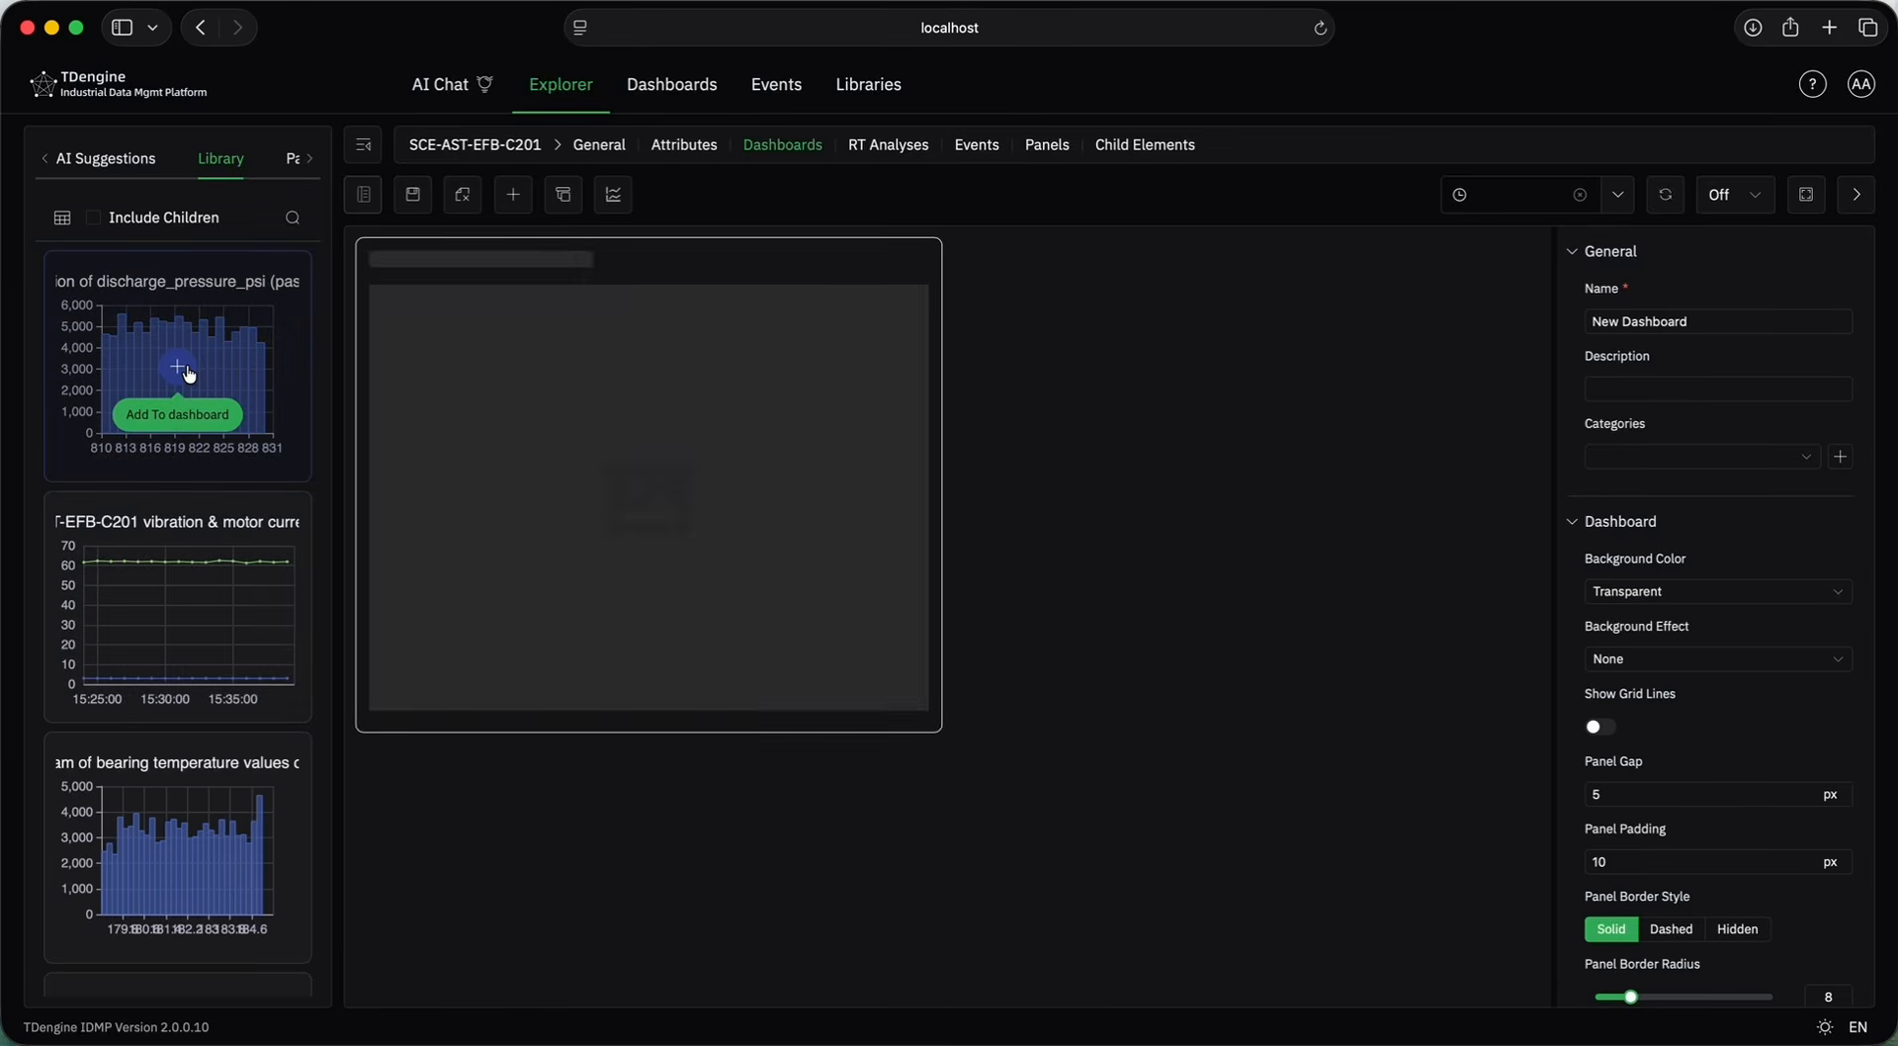
pyautogui.click(178, 607)
pyautogui.click(178, 850)
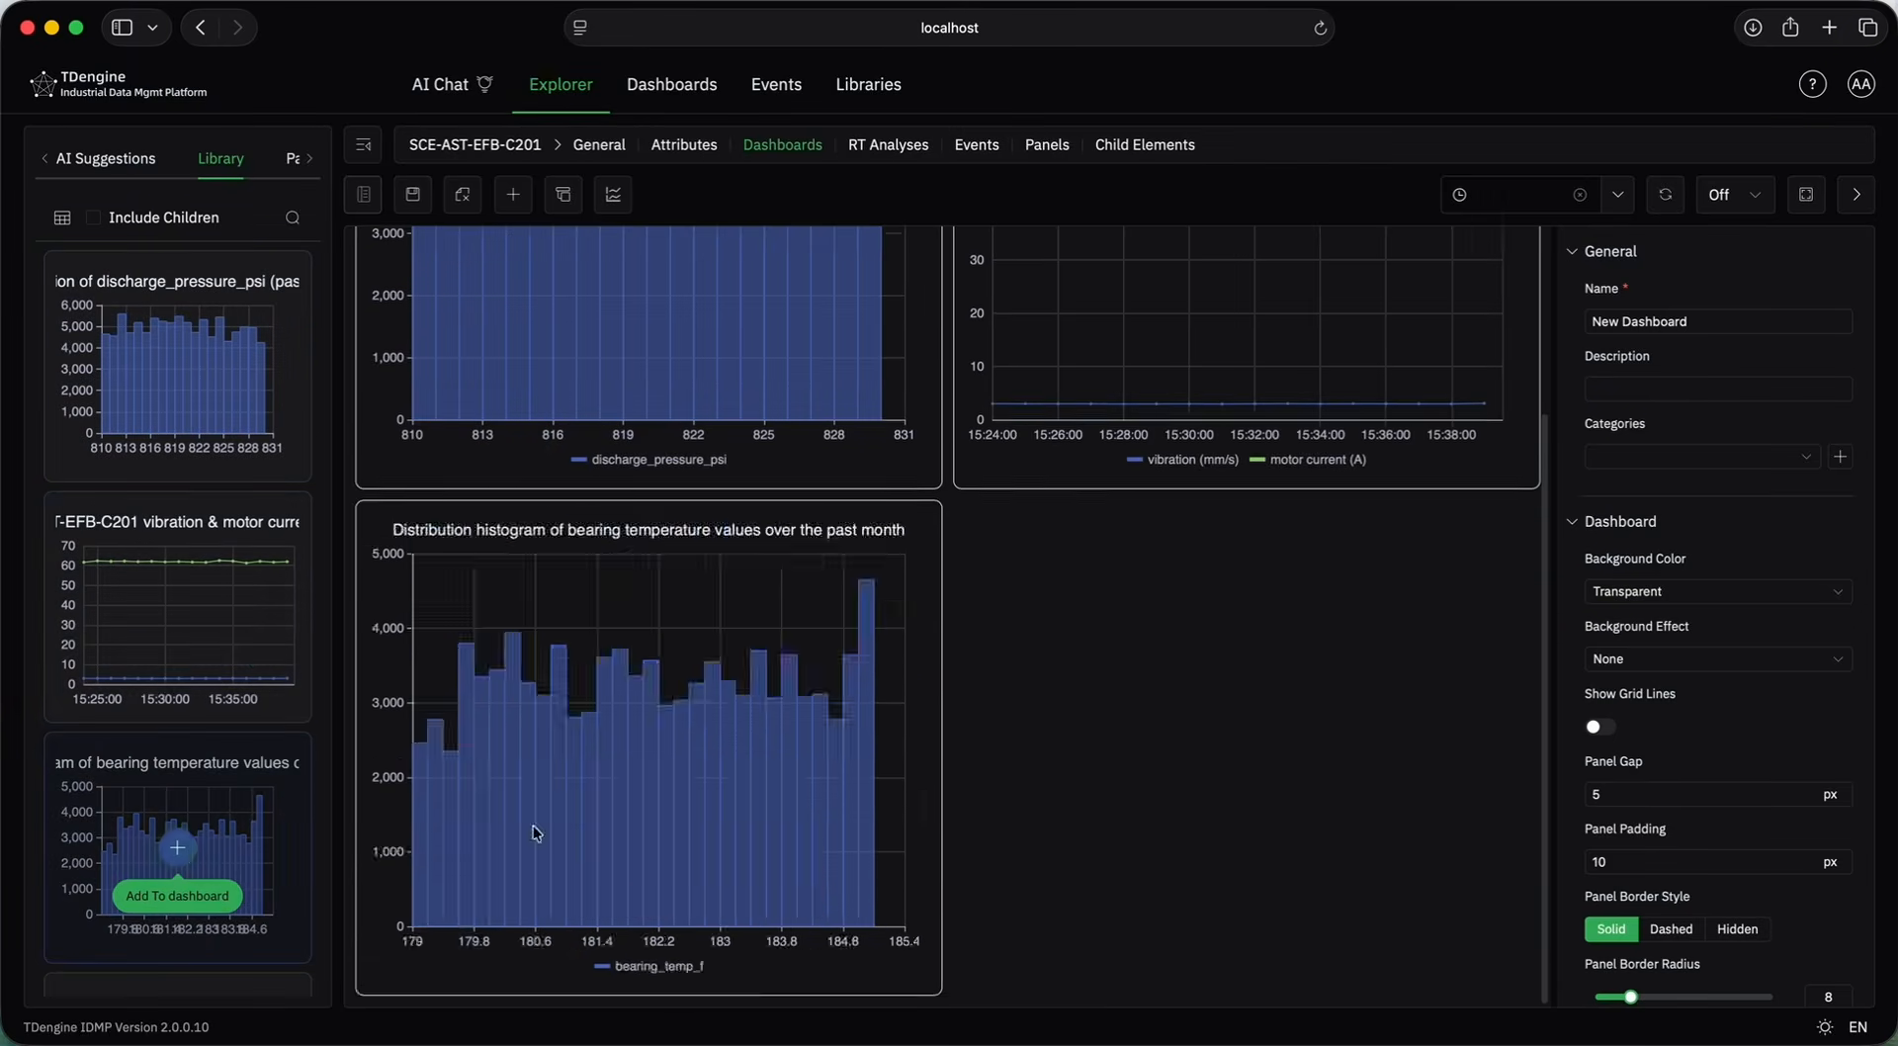
# Widen the bearing temperature histogram to the full dashboard width and enable multiple lanes for the trend charts.
pyautogui.moveTo(941, 754); pyautogui.dragTo(1582, 761)
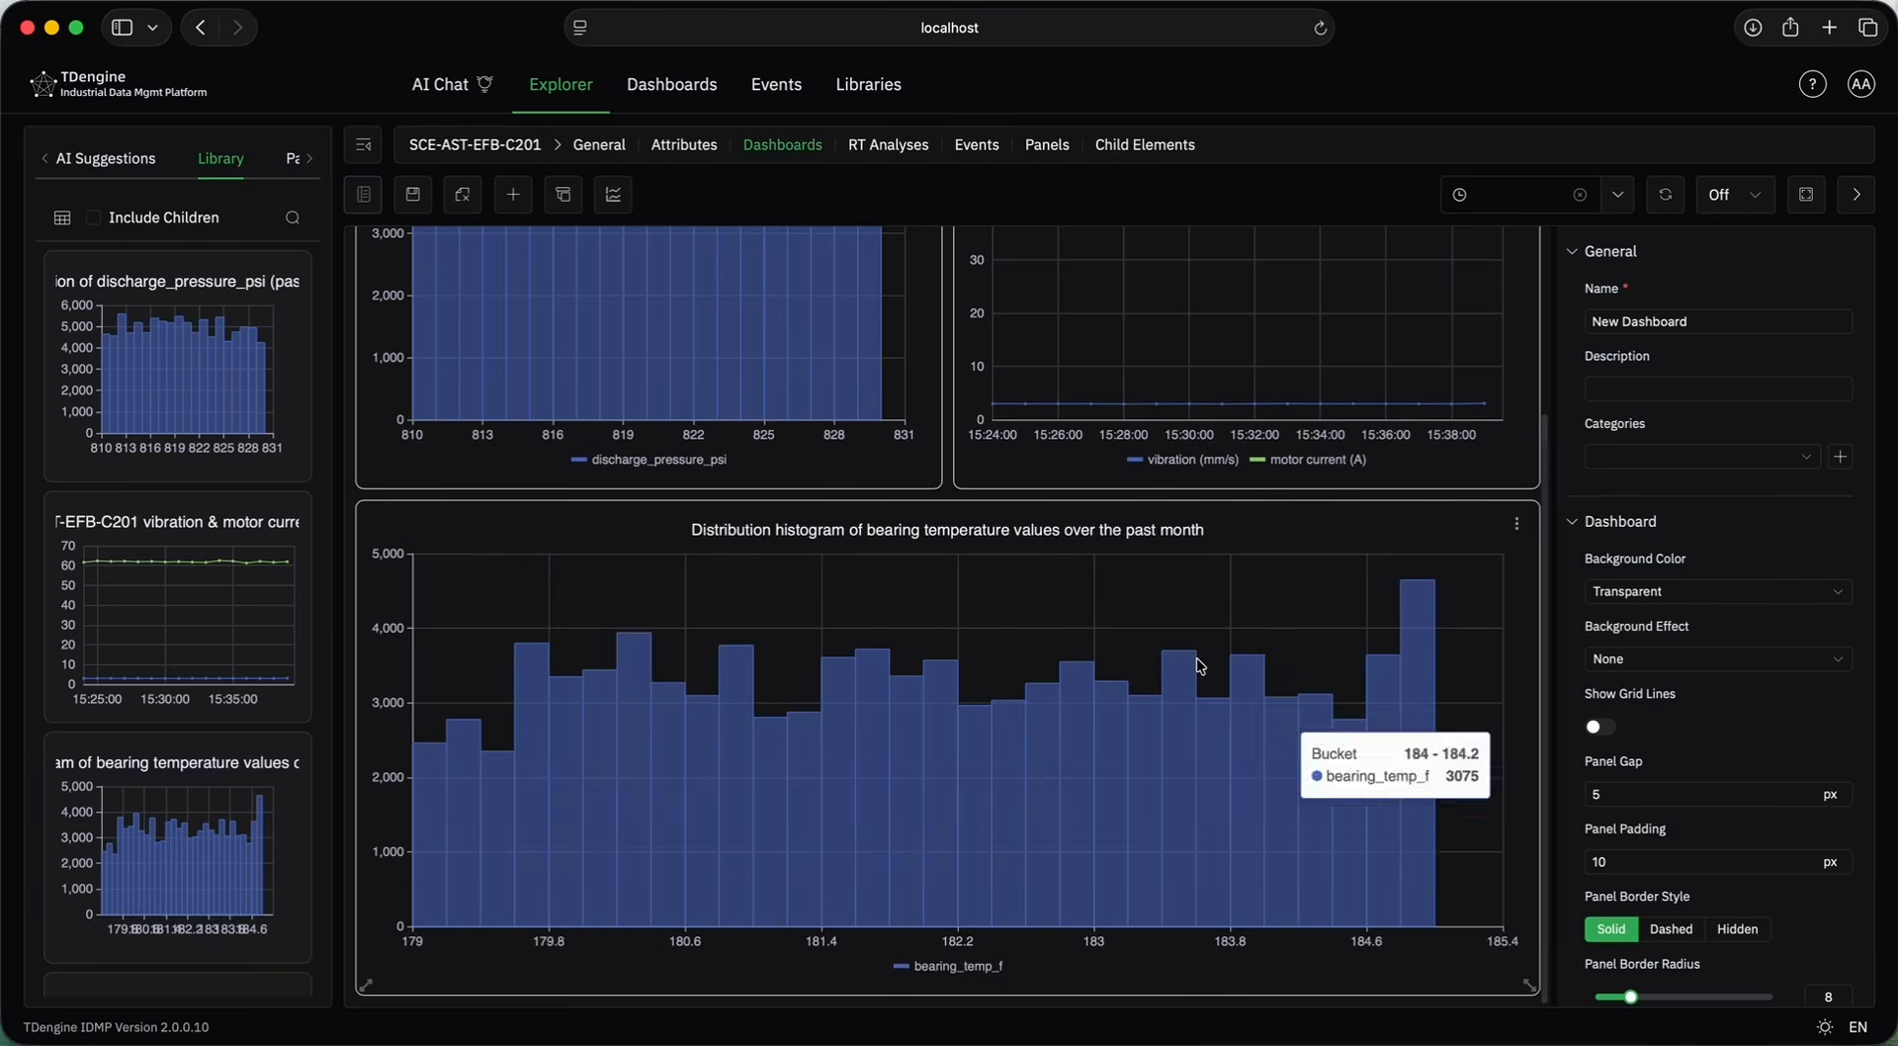
pyautogui.scroll(3, 1200, 664)
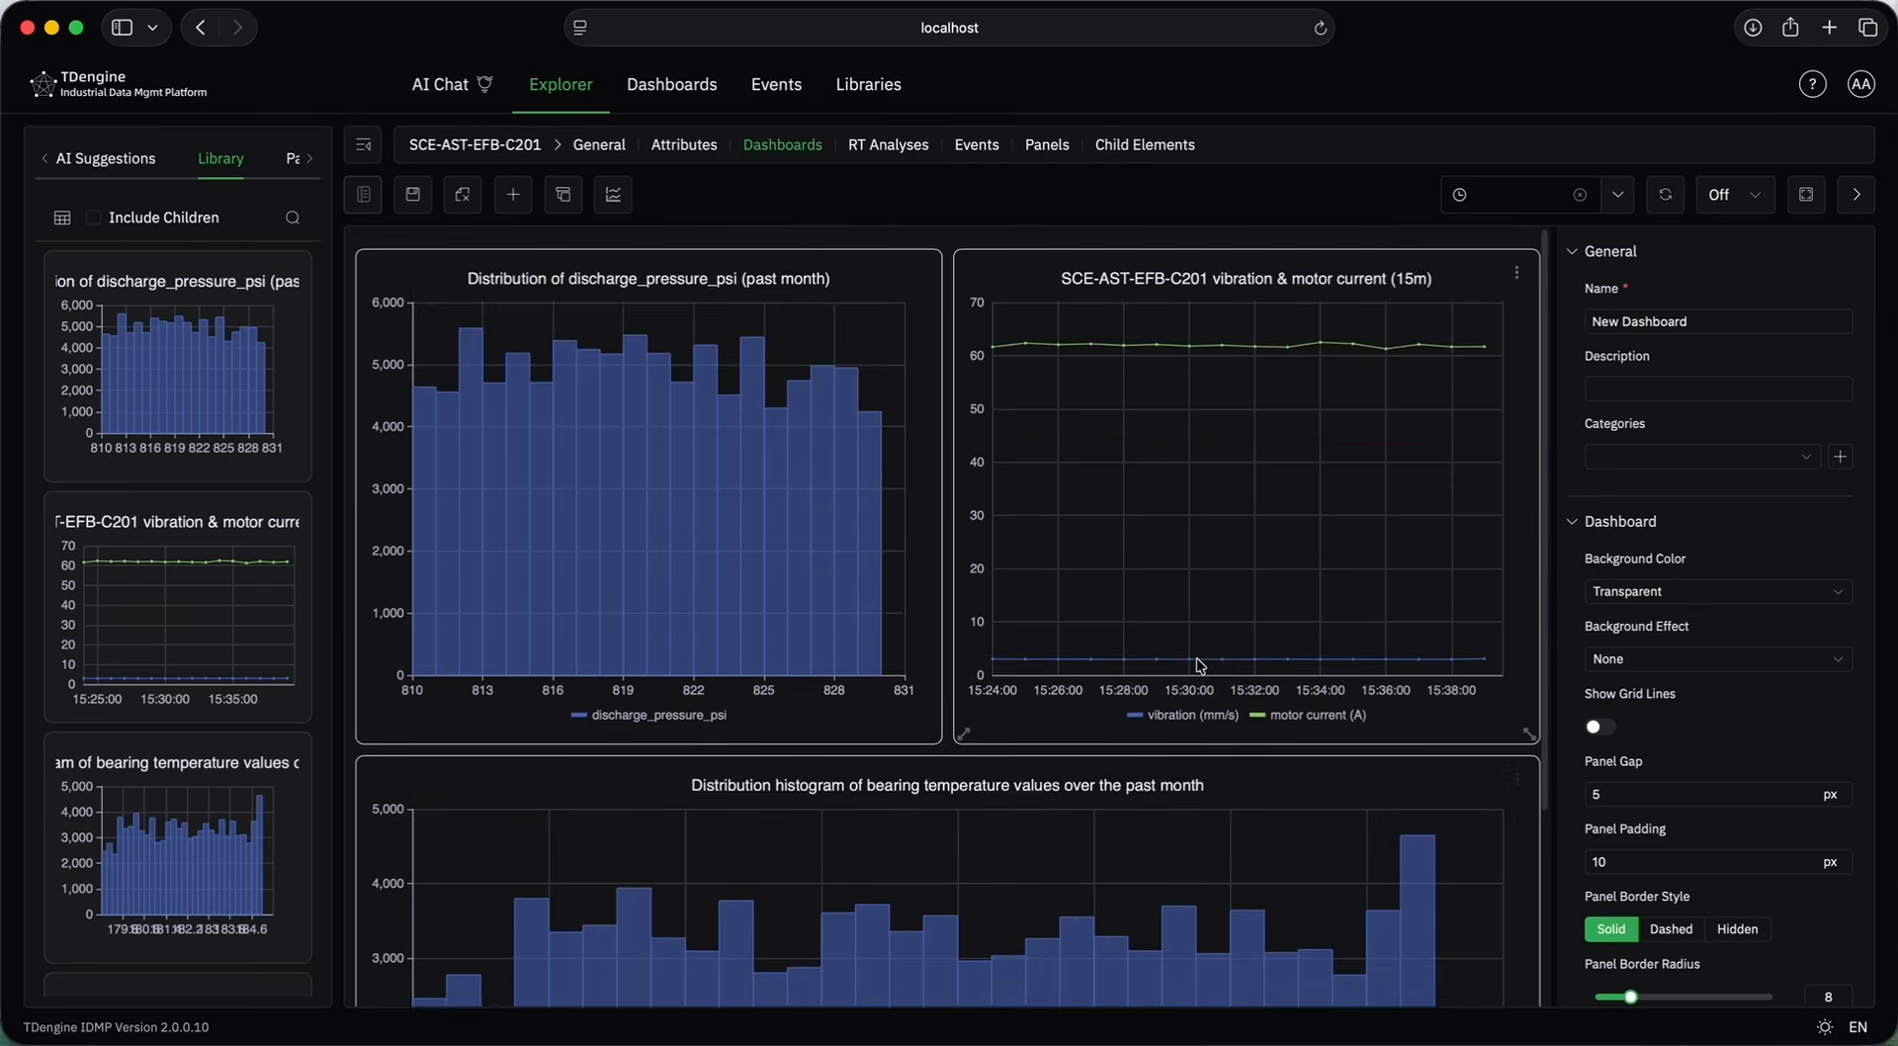
pyautogui.click(613, 194)
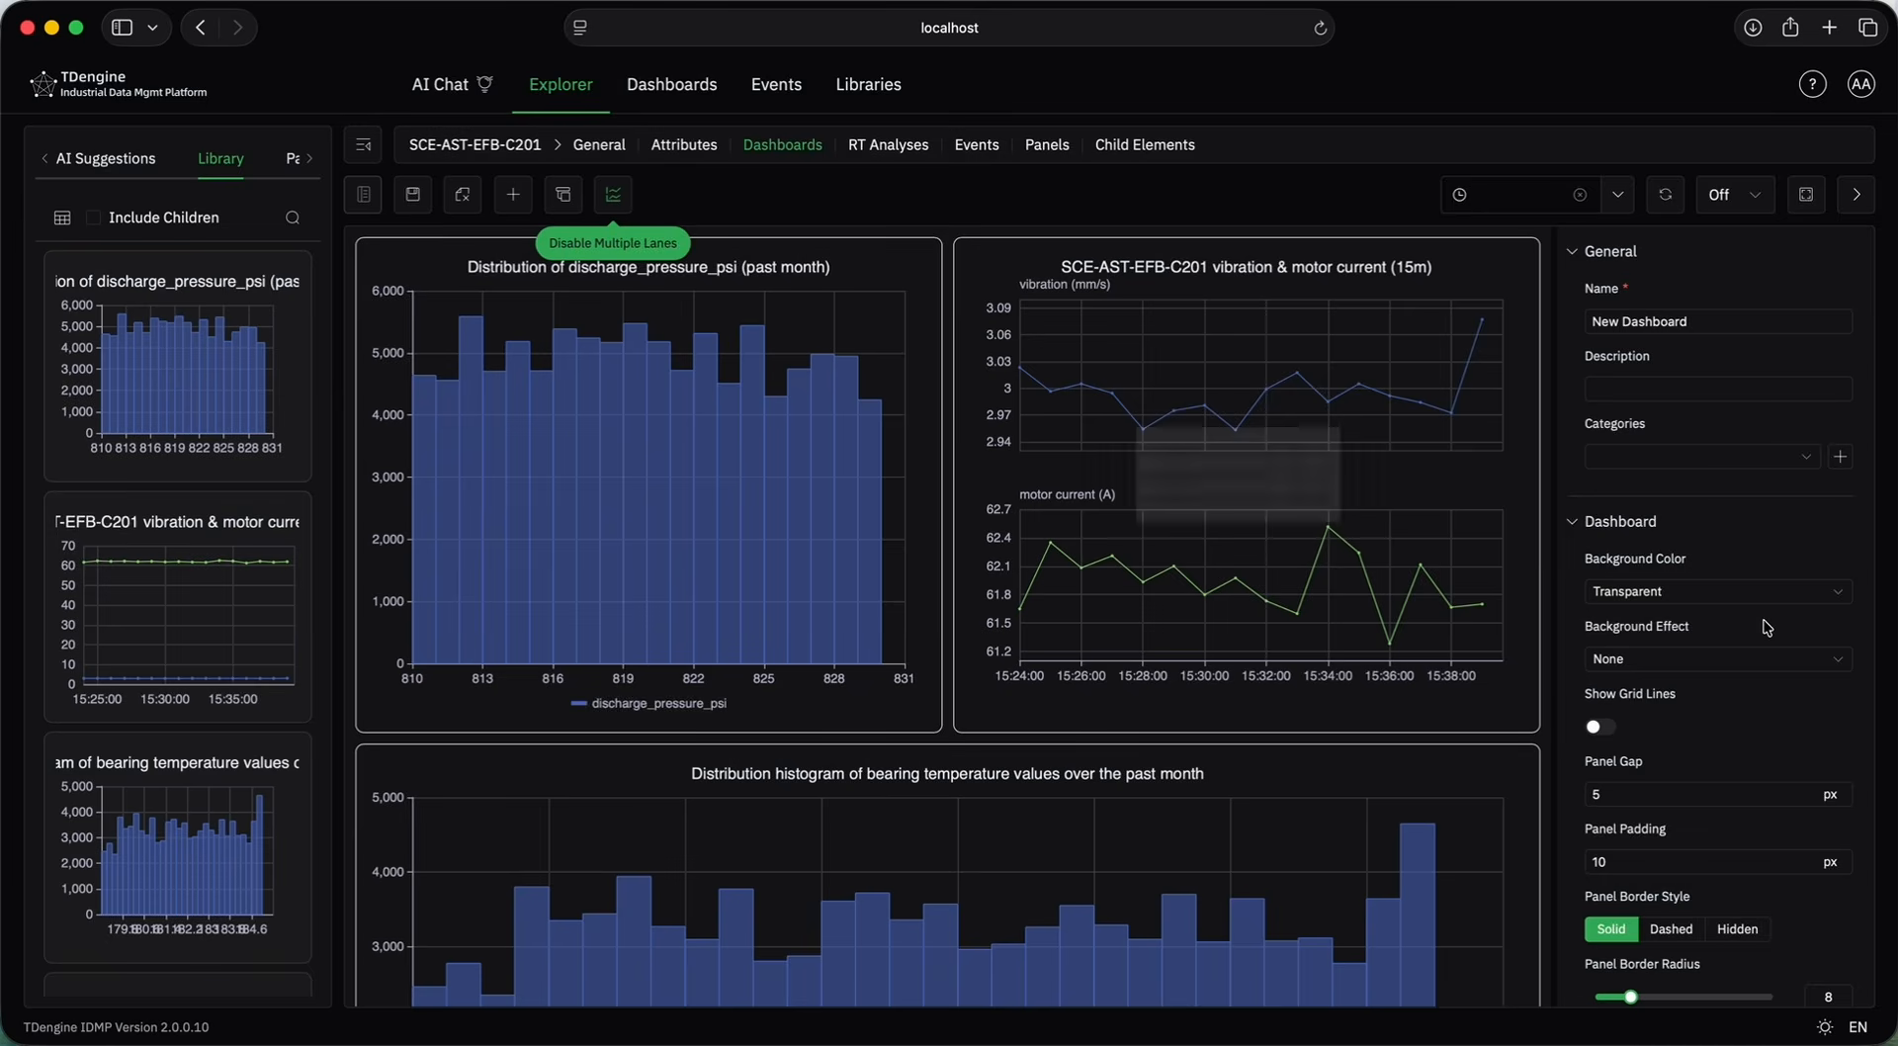
# Check the background color options, leave the background Transparent and show the dashboard's grid lines.
pyautogui.scroll(-2, 1644, 593)
pyautogui.click(1644, 513)
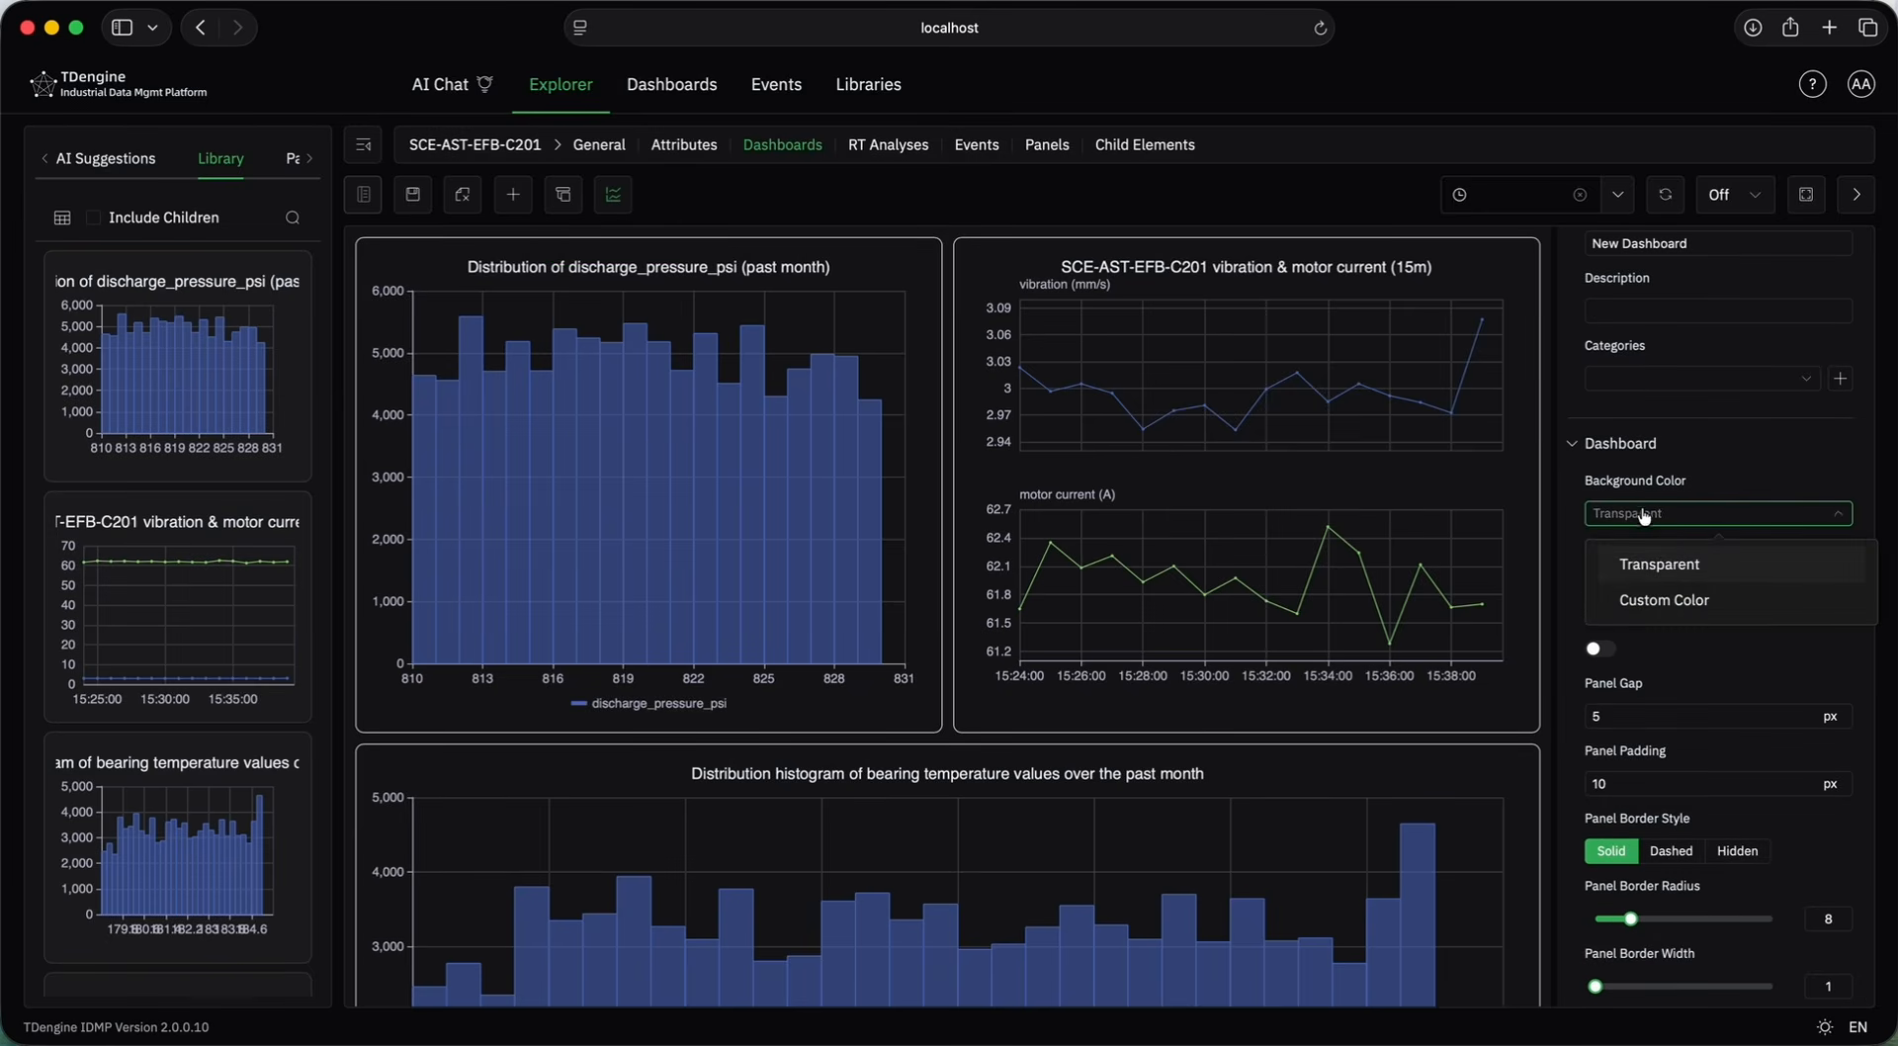
pyautogui.click(1664, 580)
pyautogui.click(1644, 512)
pyautogui.click(1644, 636)
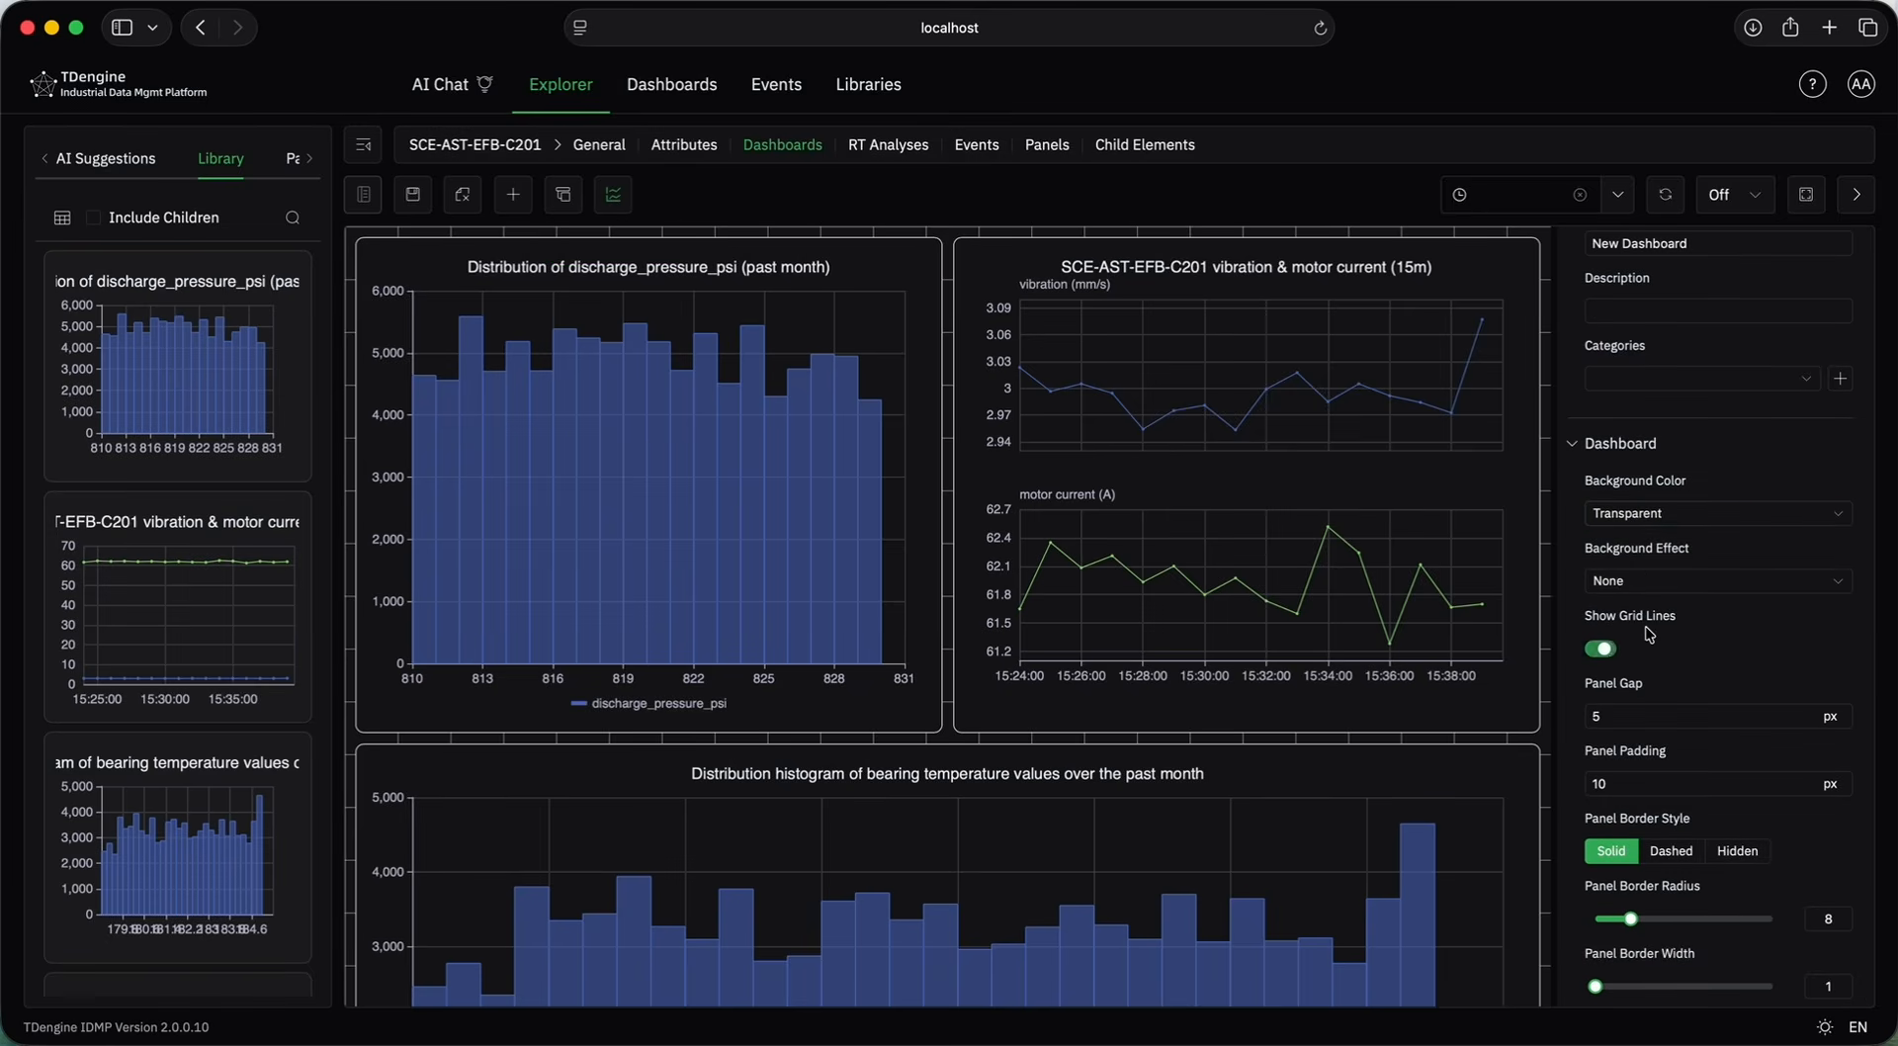
# Set the dashboard background to the custom color rgb(18, 18, 183).
pyautogui.click(1678, 516)
pyautogui.click(1673, 605)
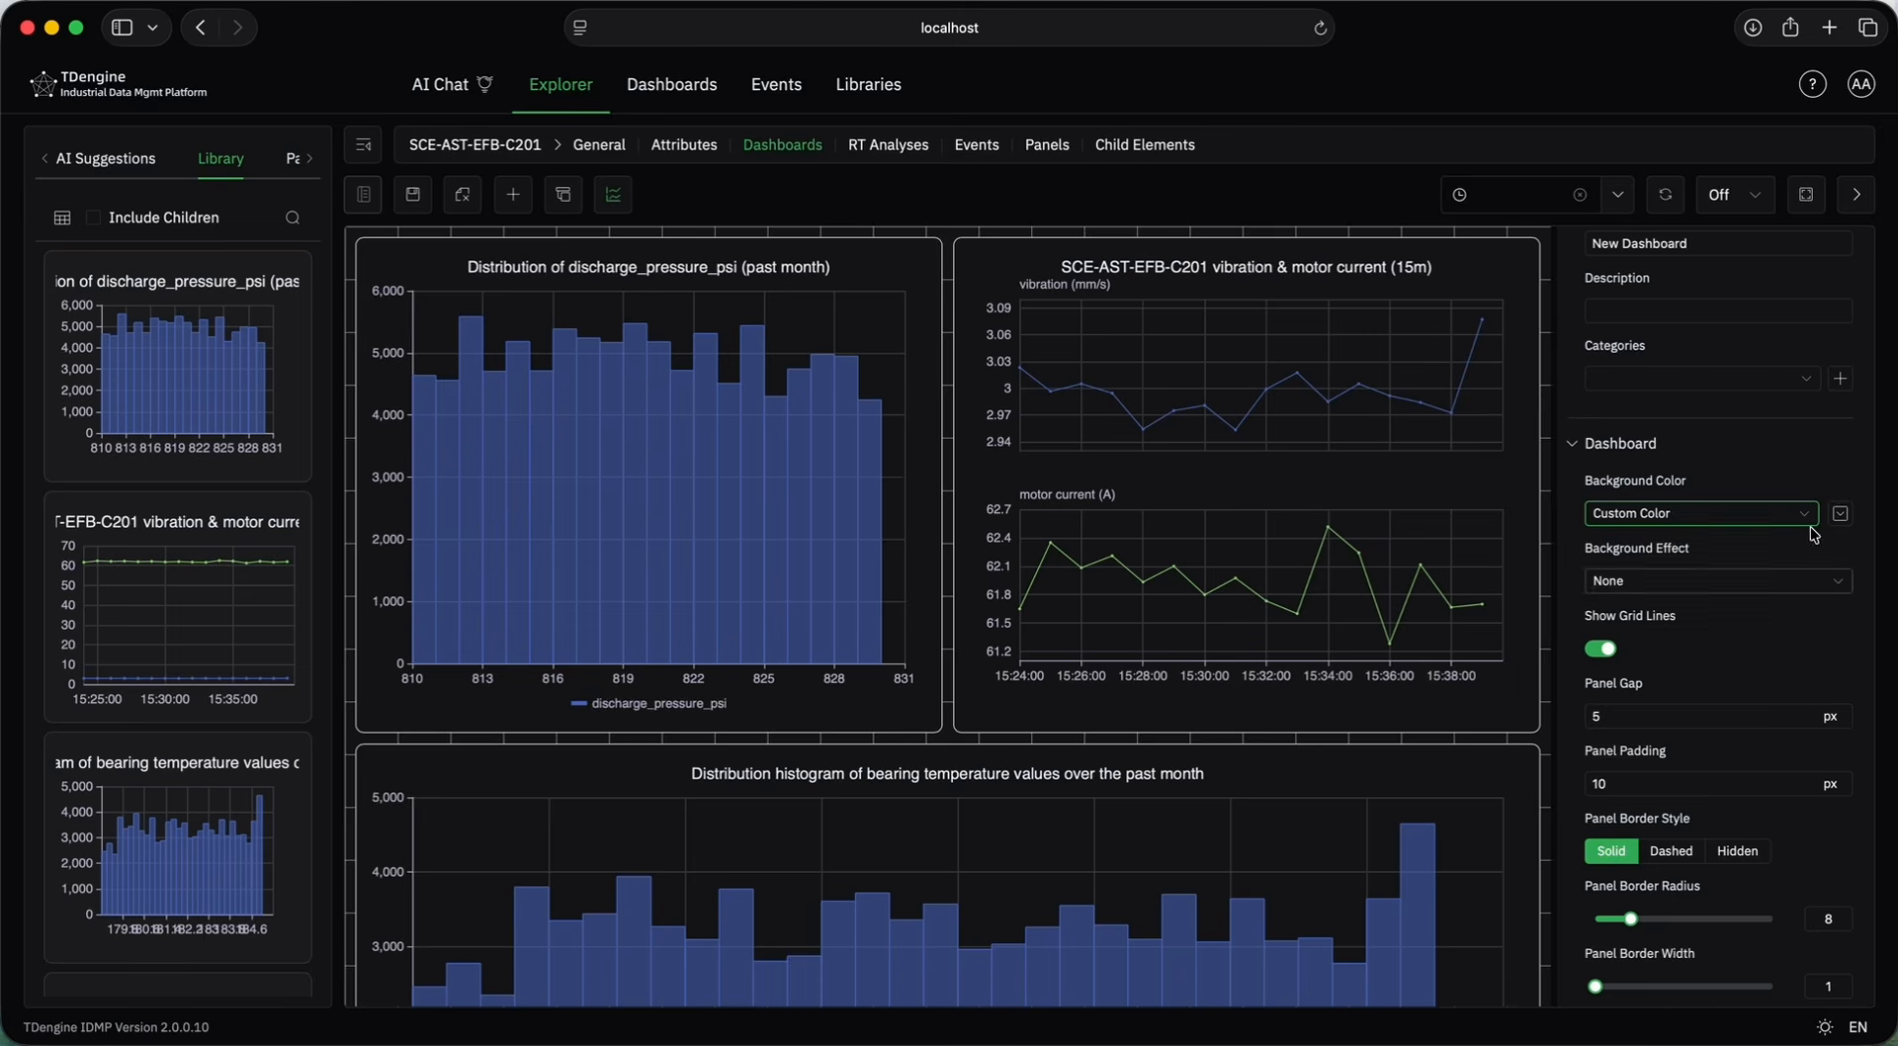
pyautogui.click(1840, 513)
pyautogui.click(1751, 413)
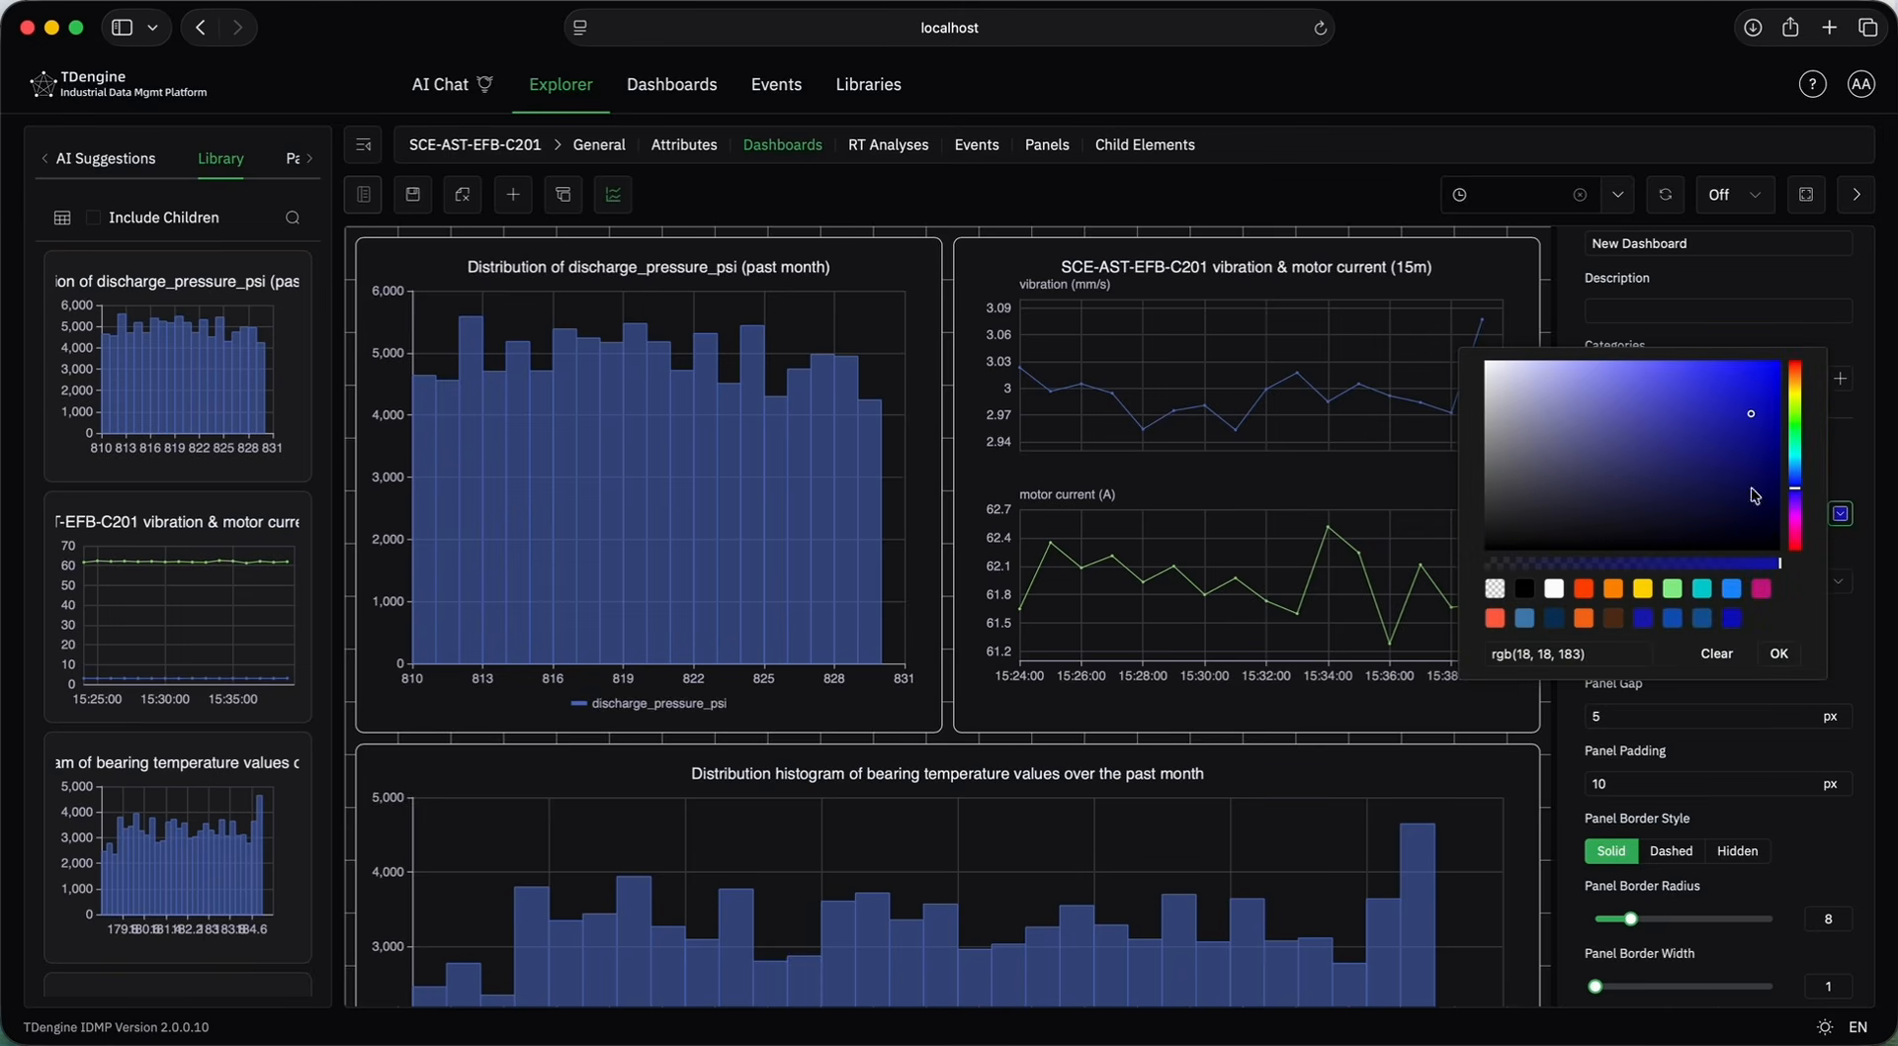
pyautogui.click(1778, 654)
# Set the panel border radius to 40.
pyautogui.scroll(-3, 1615, 829)
pyautogui.moveTo(1632, 781); pyautogui.dragTo(1834, 783)
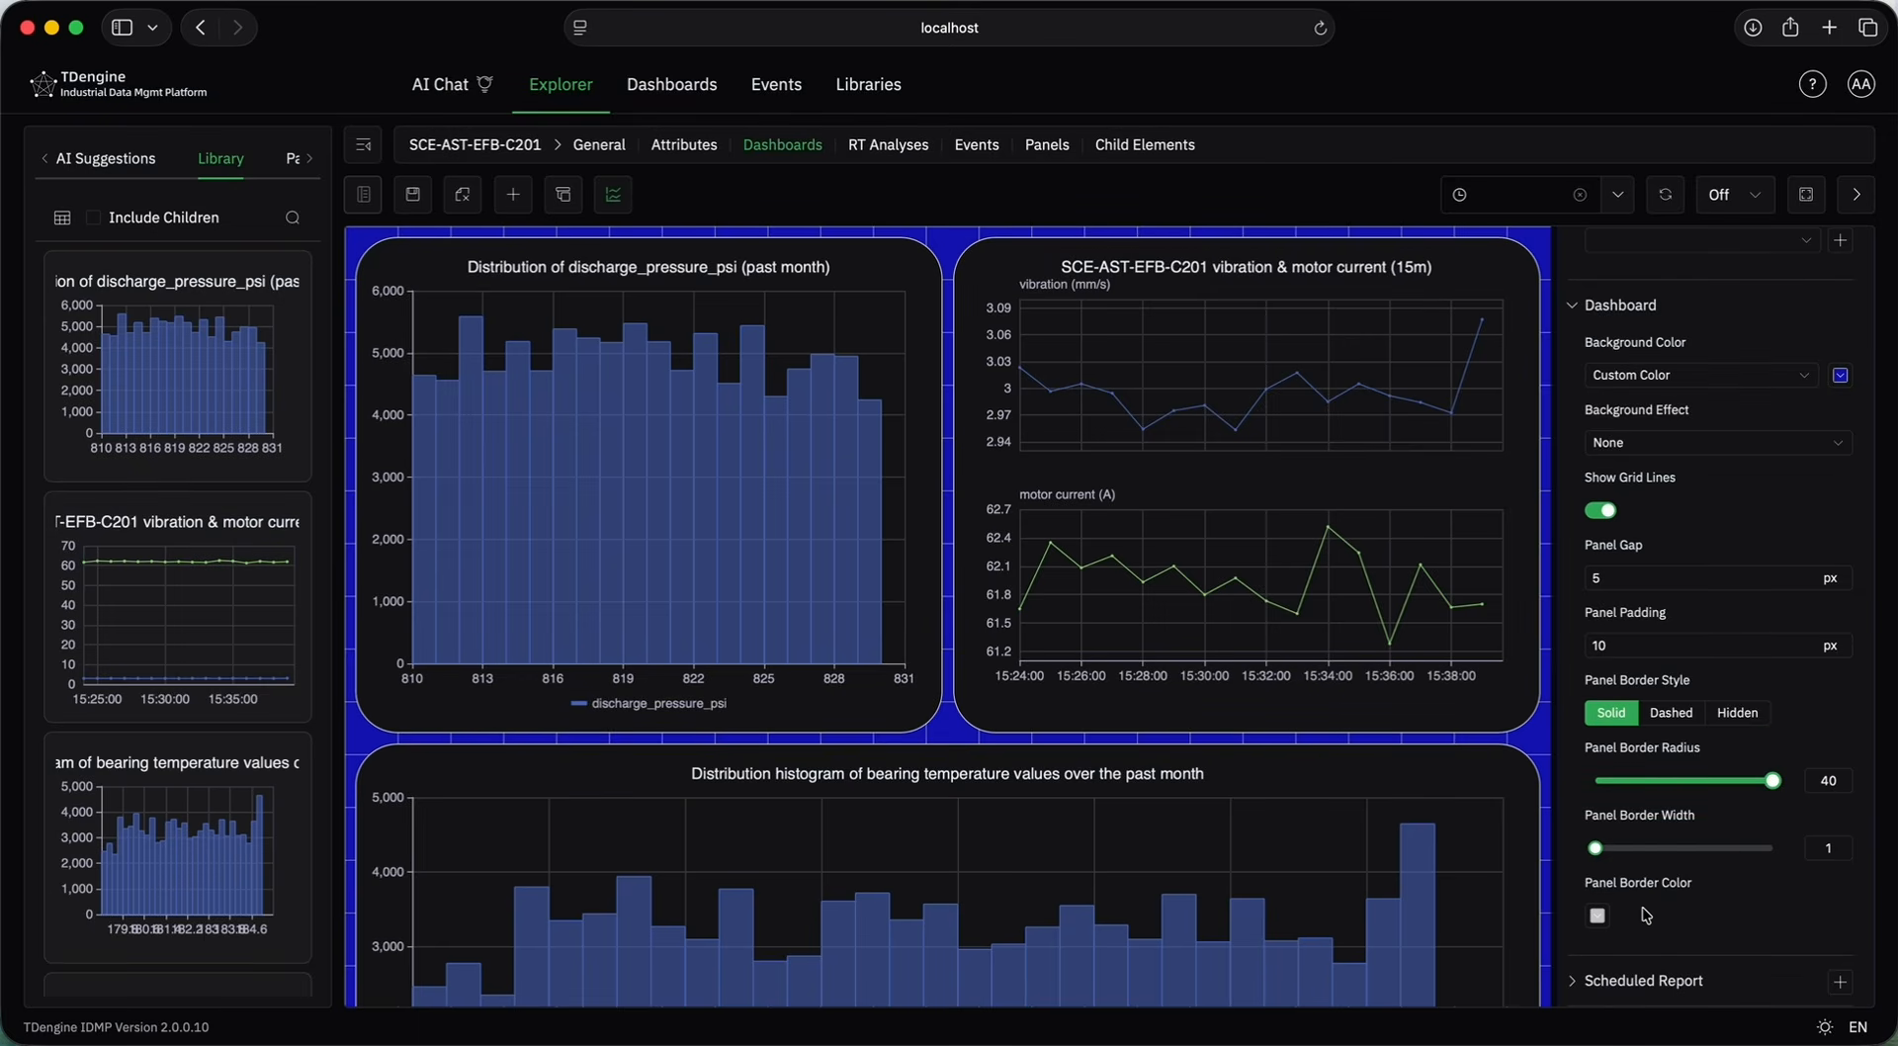
pyautogui.scroll(-1, 1841, 986)
pyautogui.scroll(1, 1841, 987)
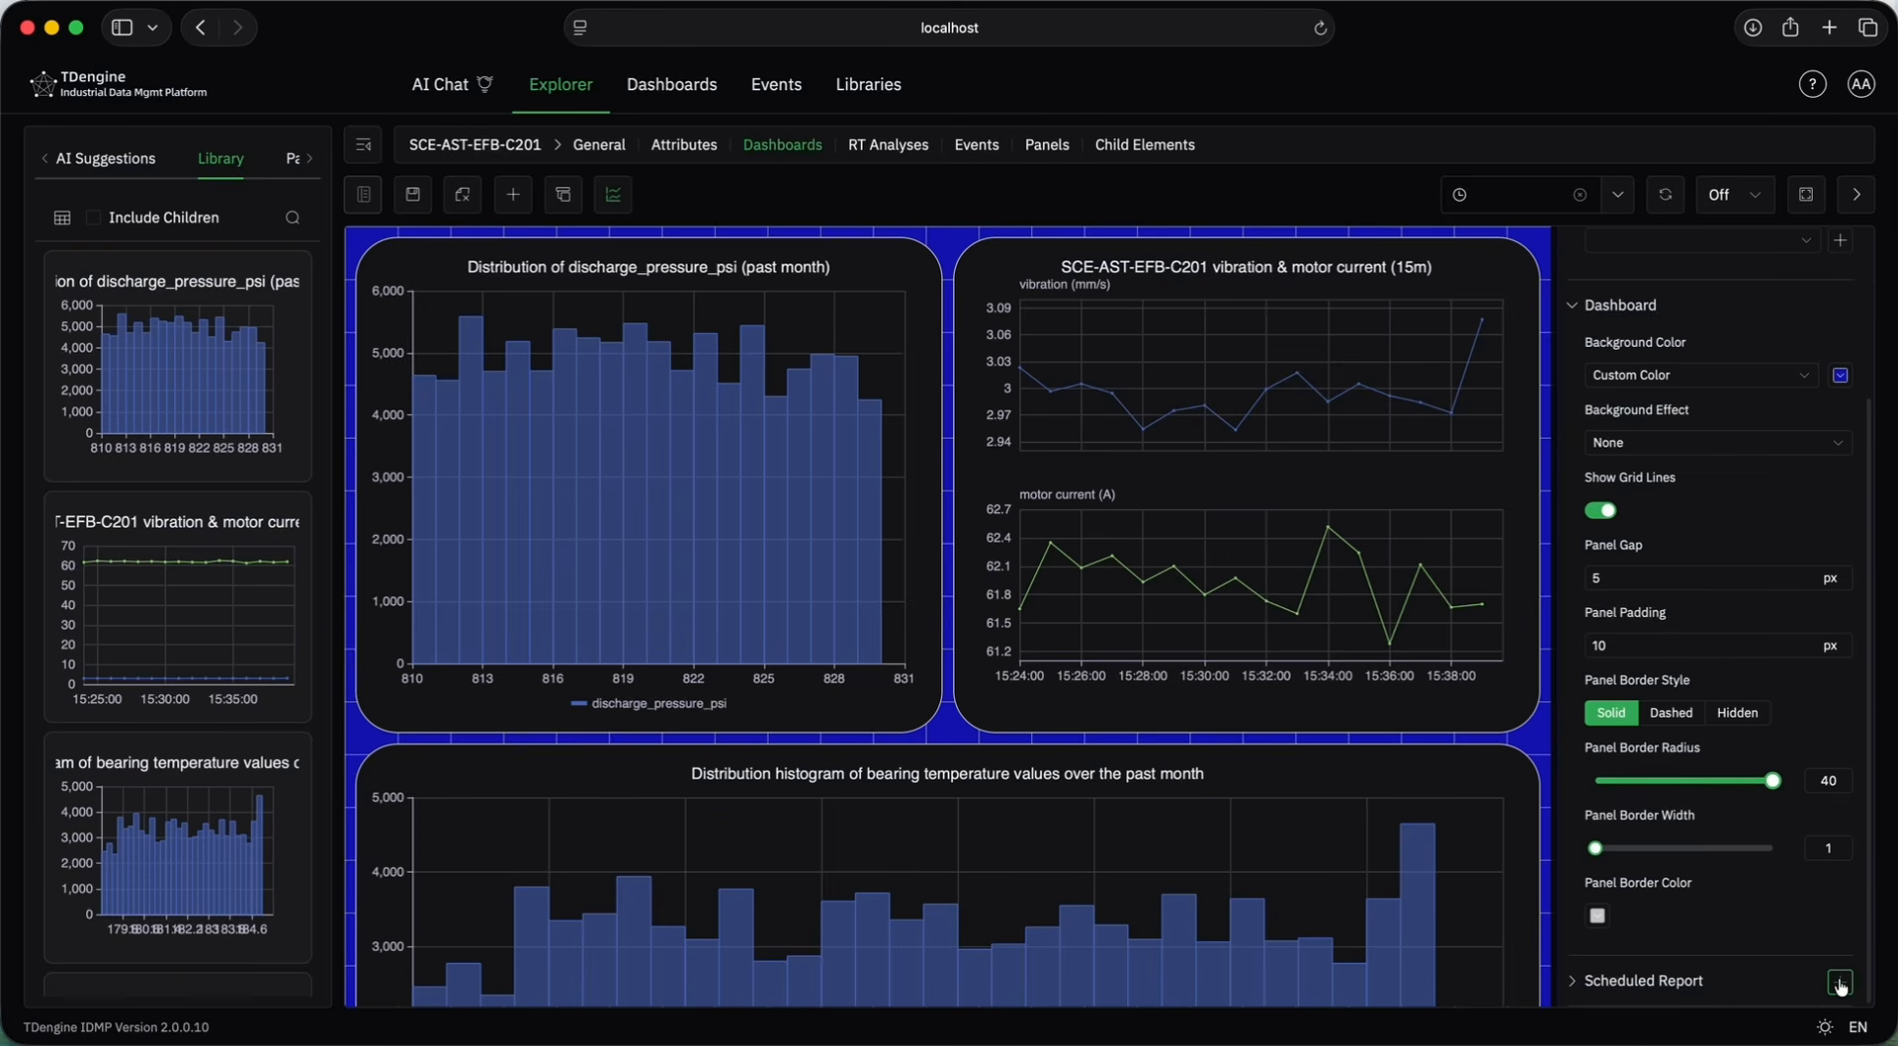
# Add a Weekly scheduled report to the dashboard, keeping a single report entry.
pyautogui.click(1841, 985)
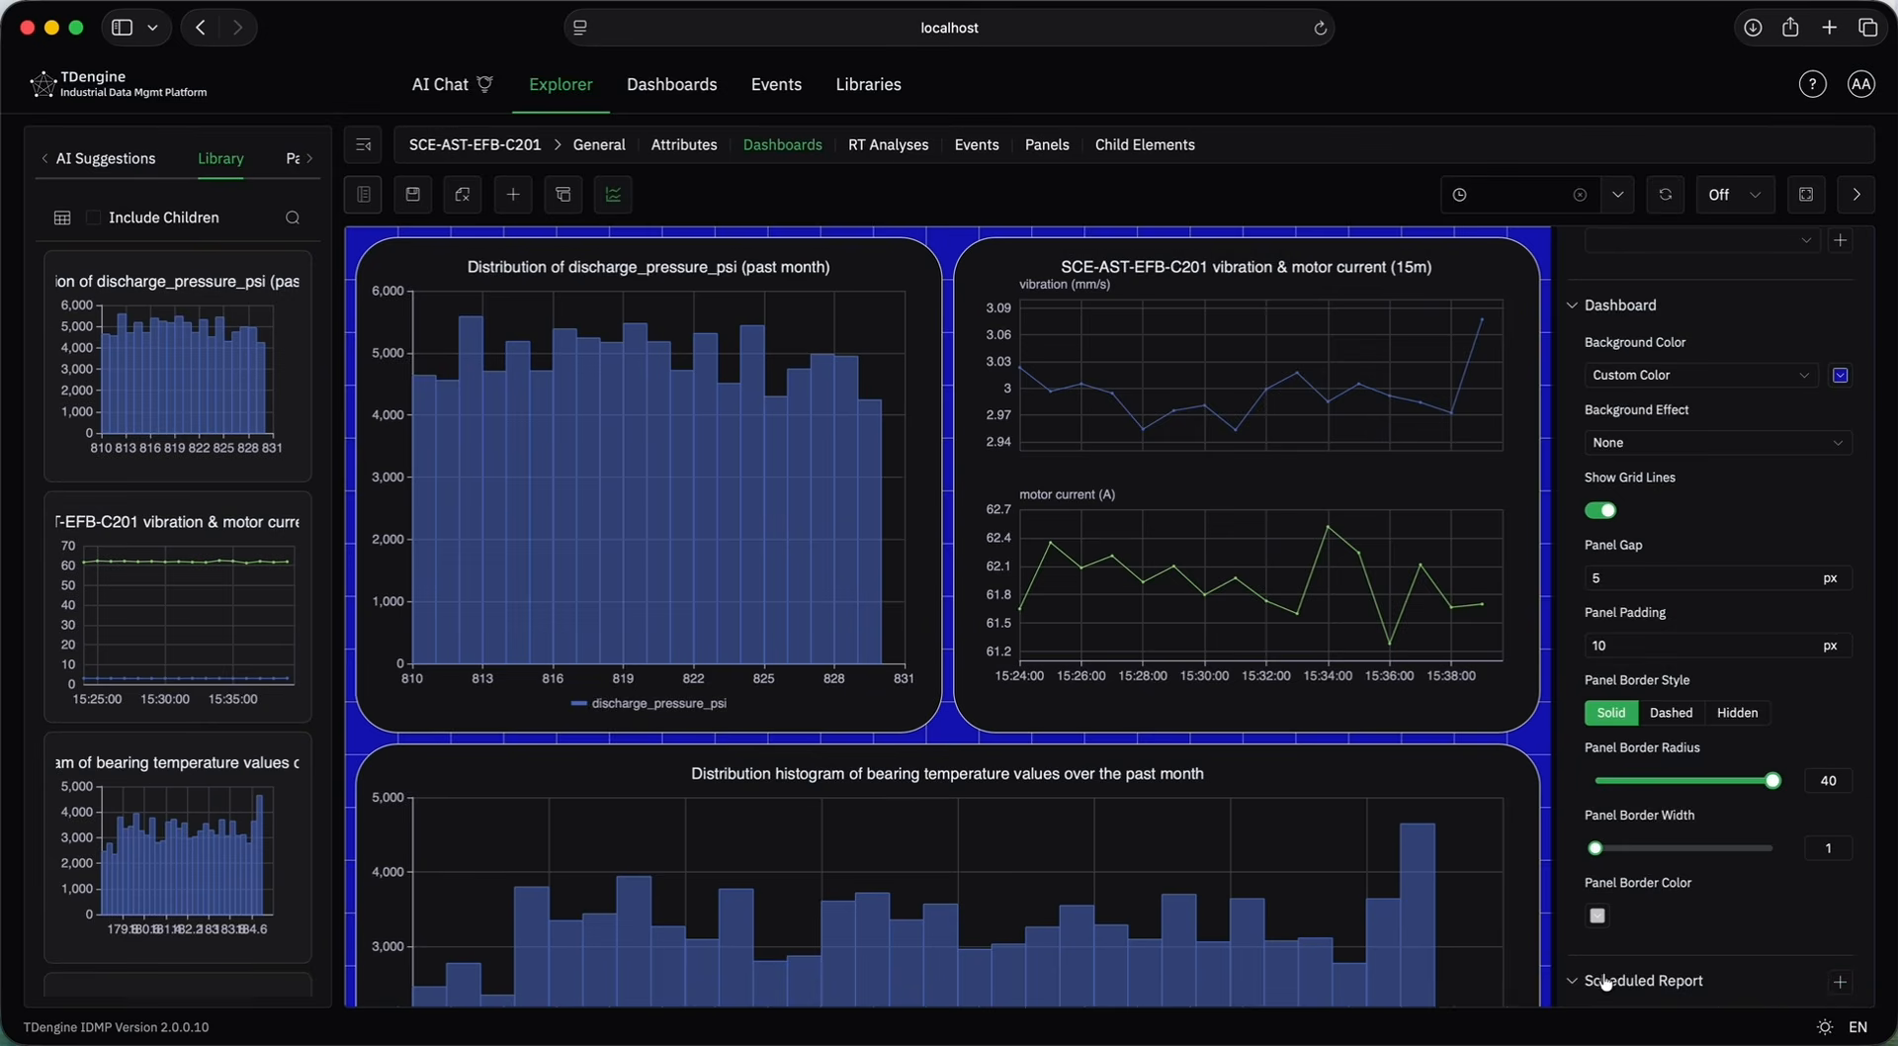
pyautogui.scroll(-5, 1611, 964)
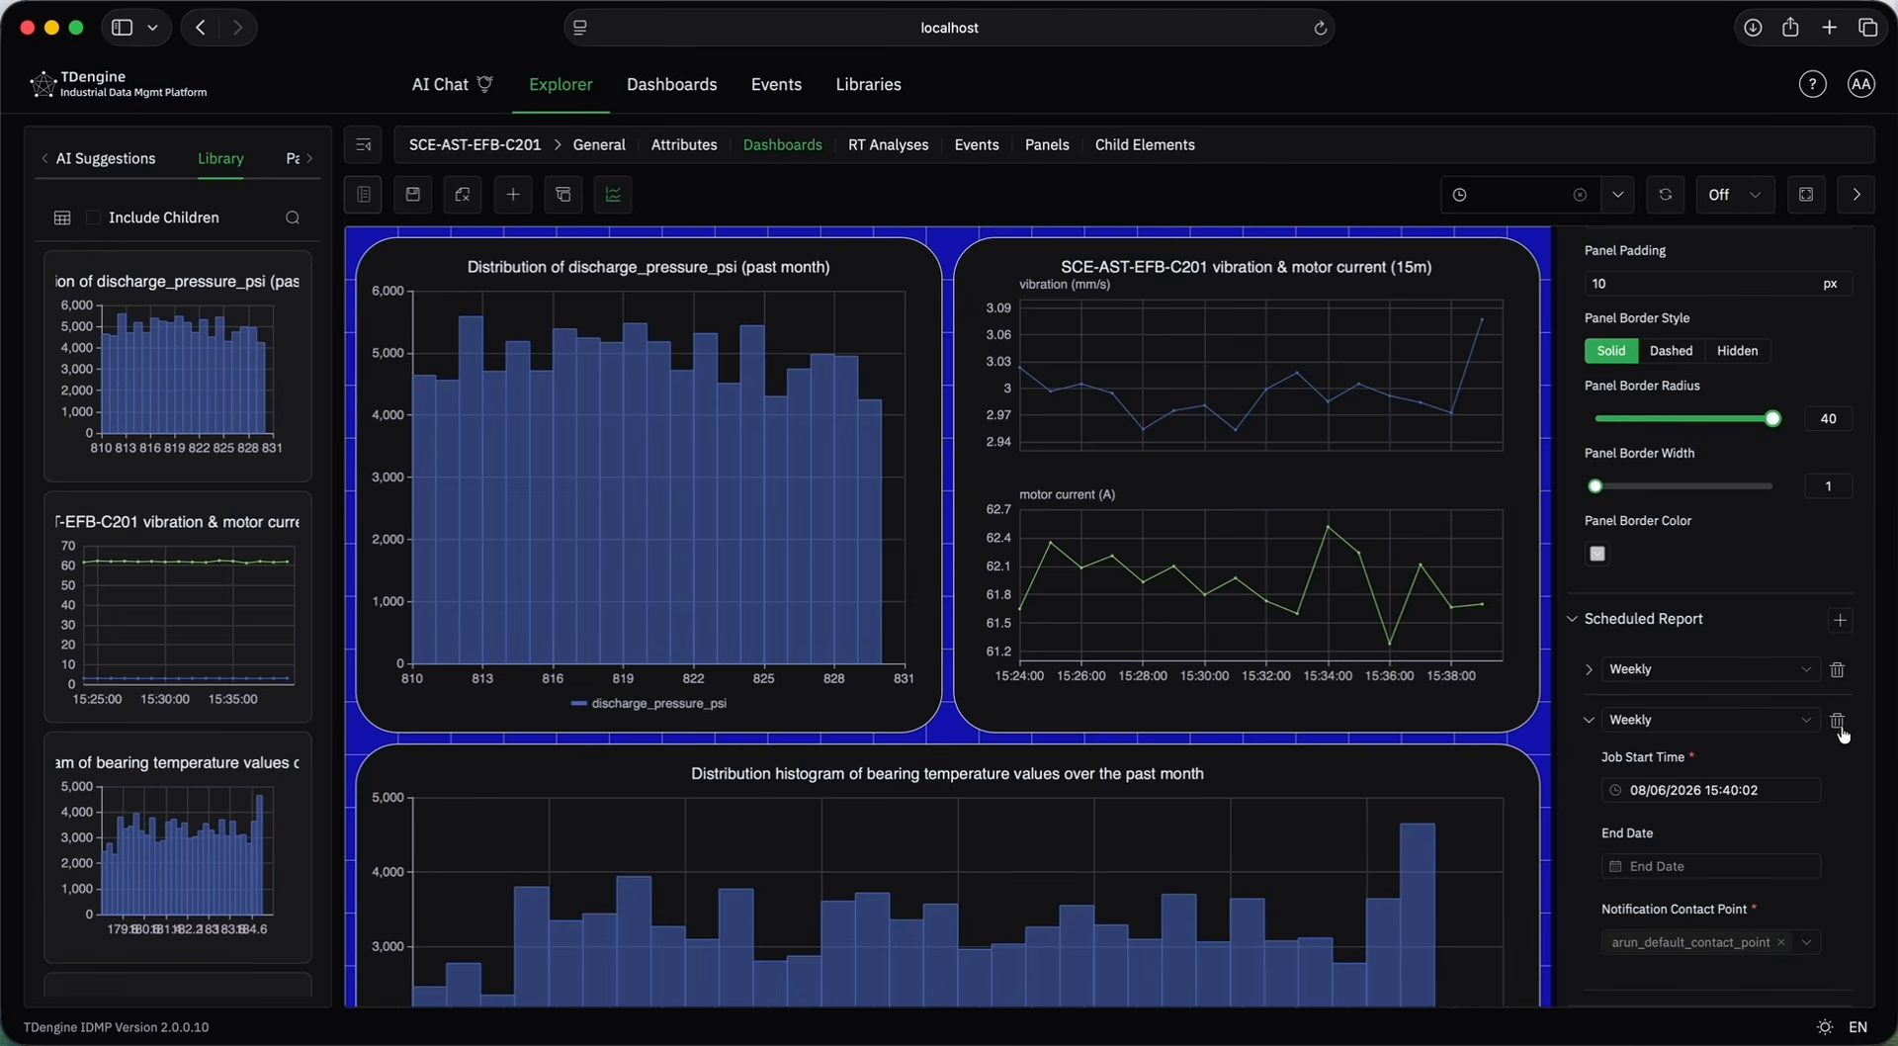
pyautogui.scroll(5, 1845, 727)
pyautogui.click(1587, 965)
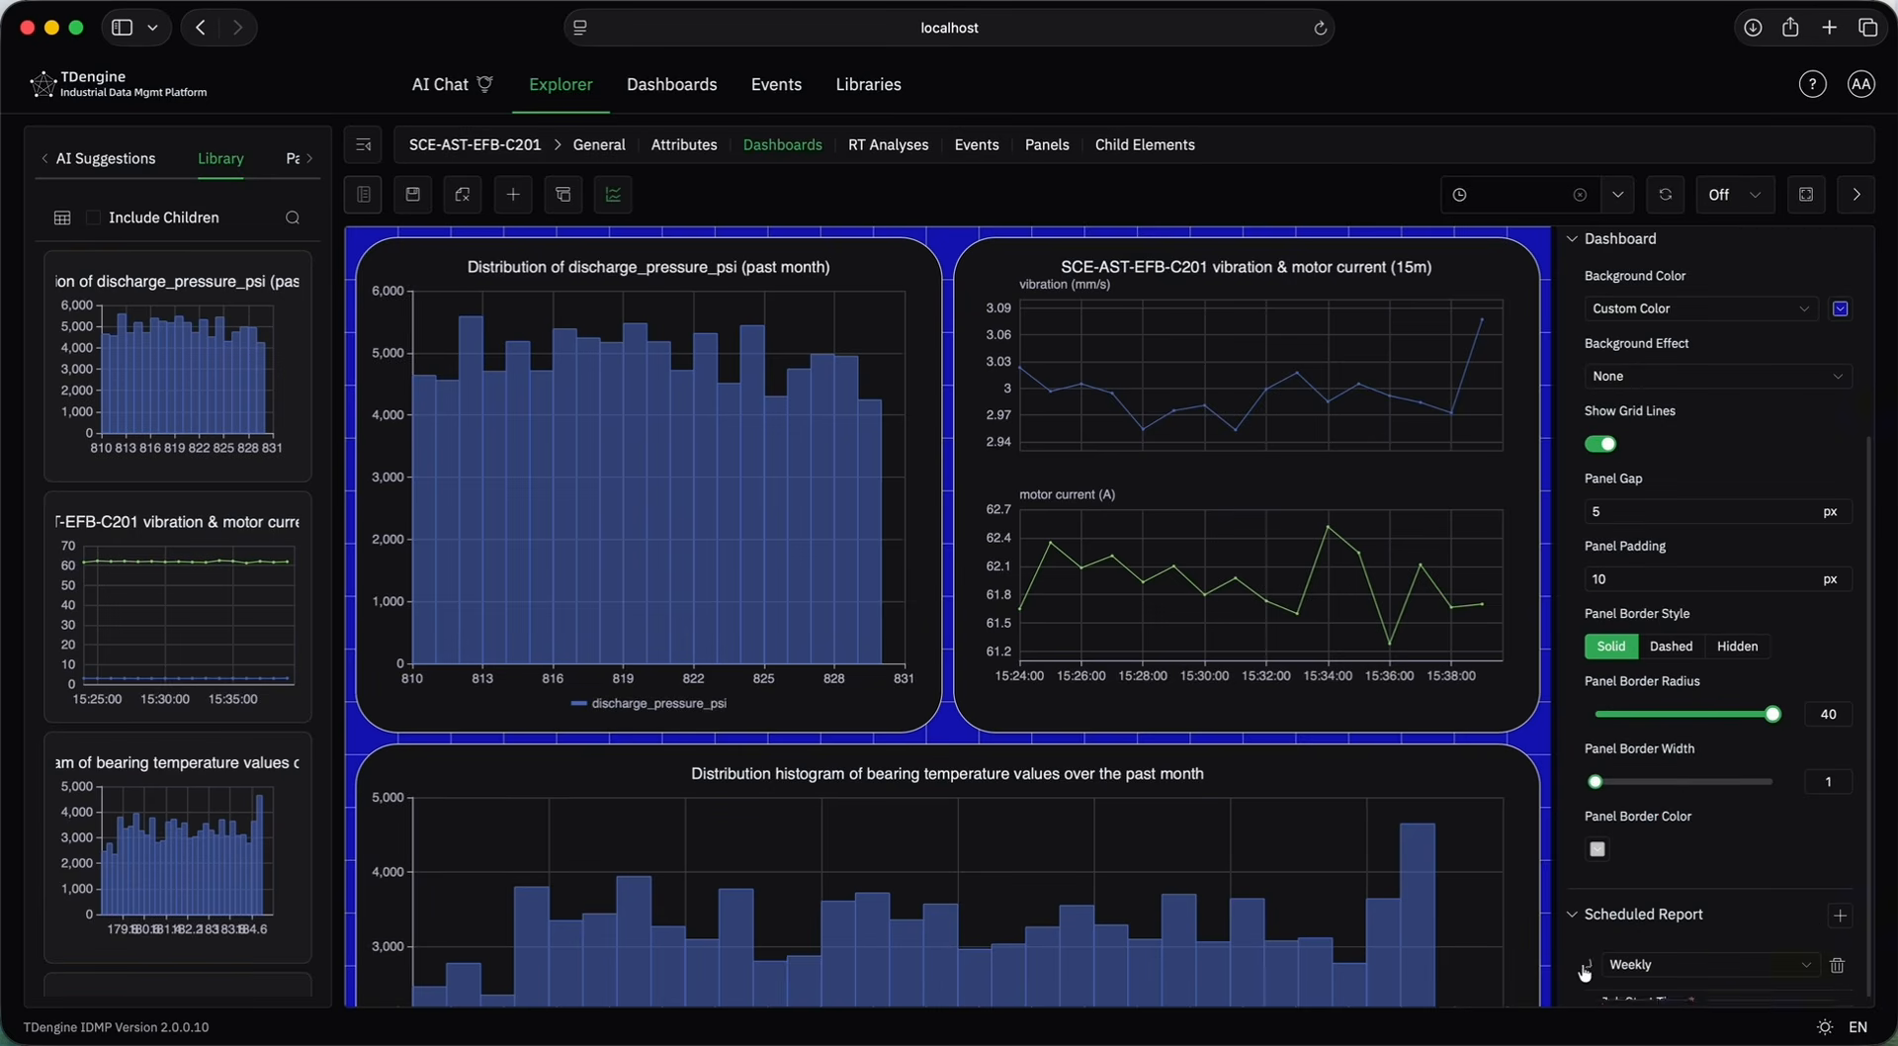
pyautogui.scroll(-3, 1585, 974)
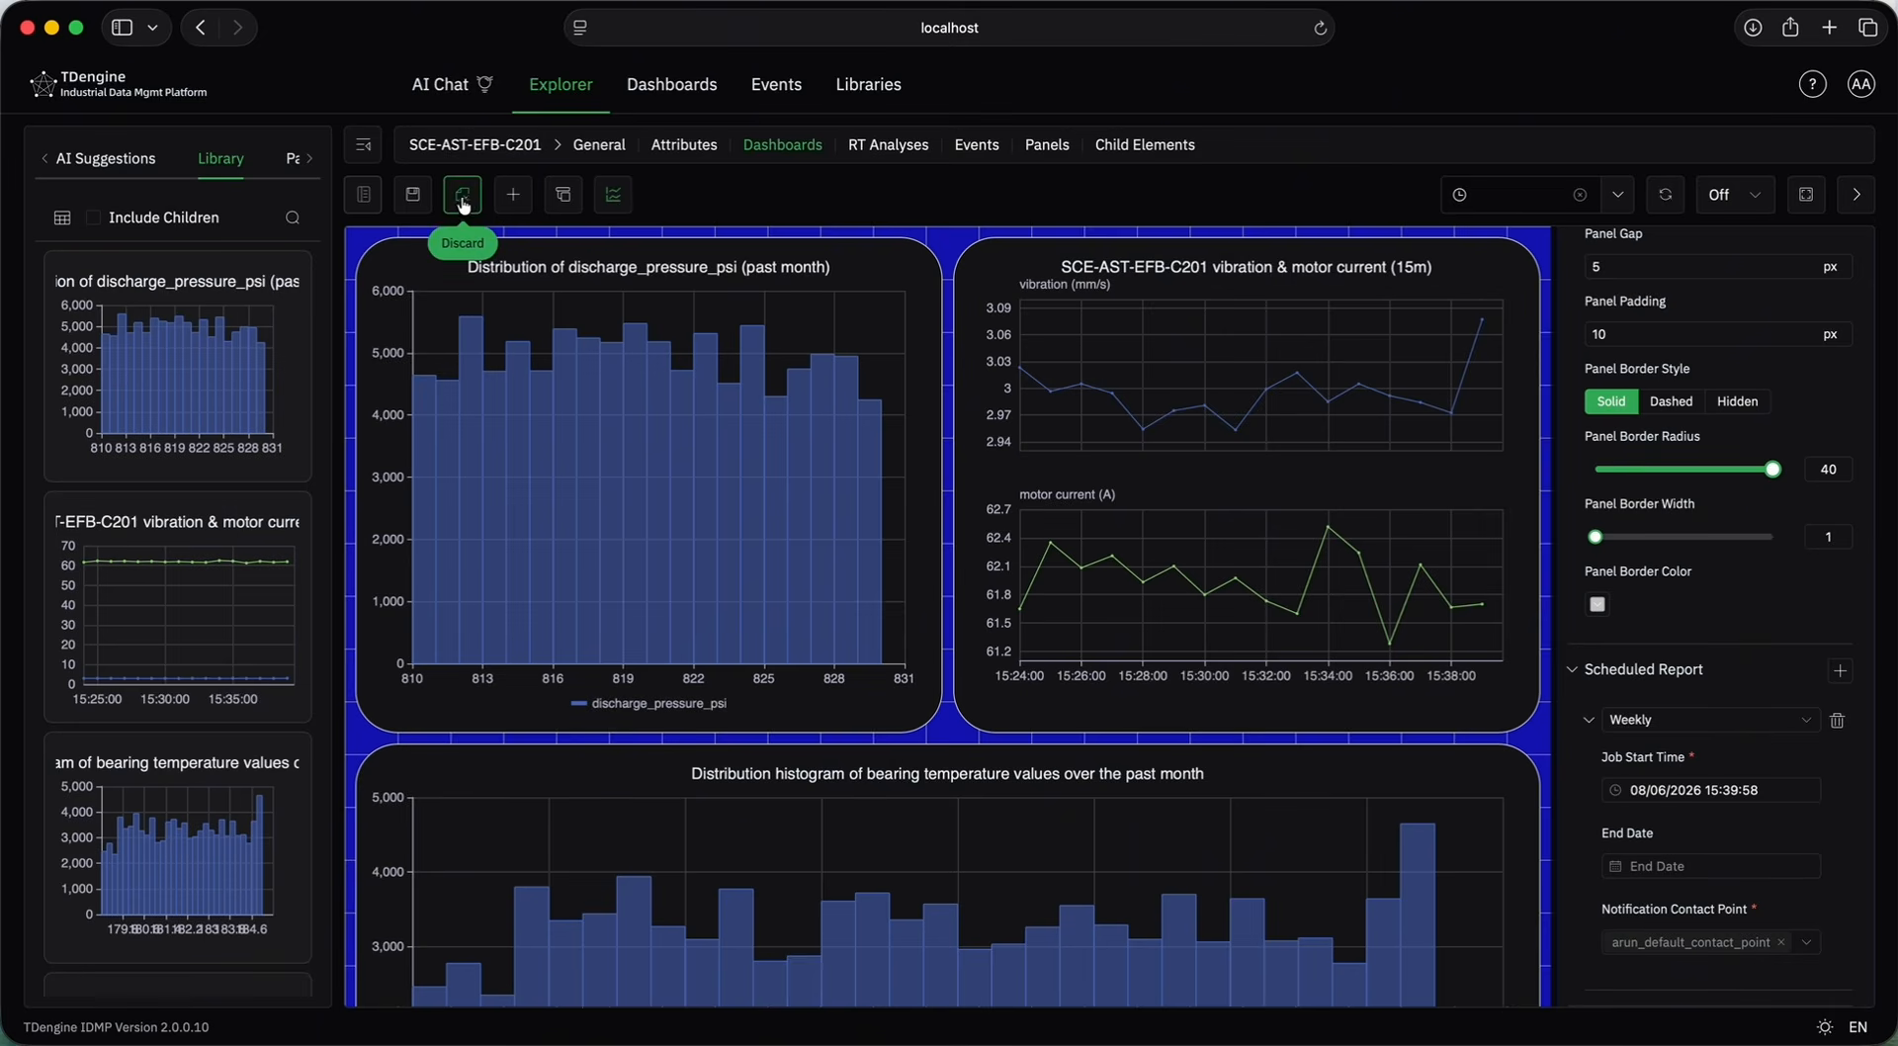
# Save the new dashboard and check the actions offered for it in the dashboard list.
pyautogui.click(402, 199)
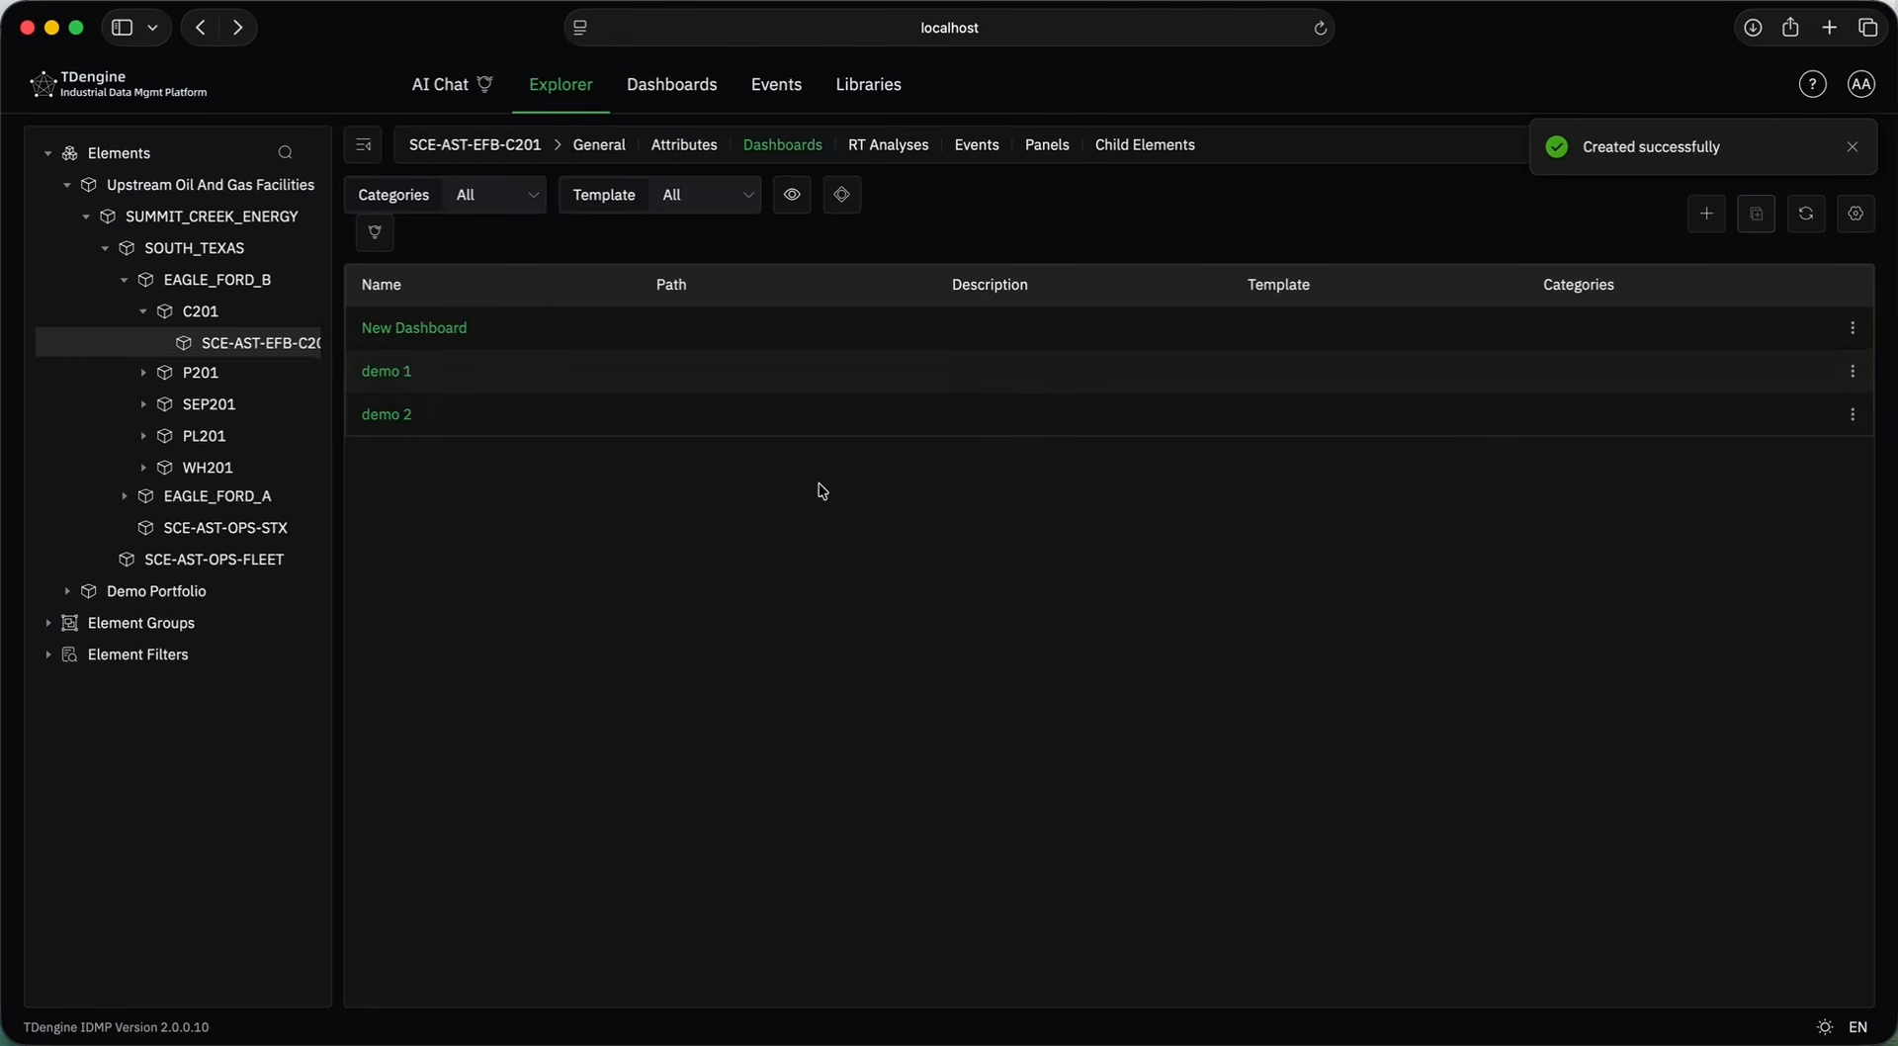
pyautogui.click(1852, 328)
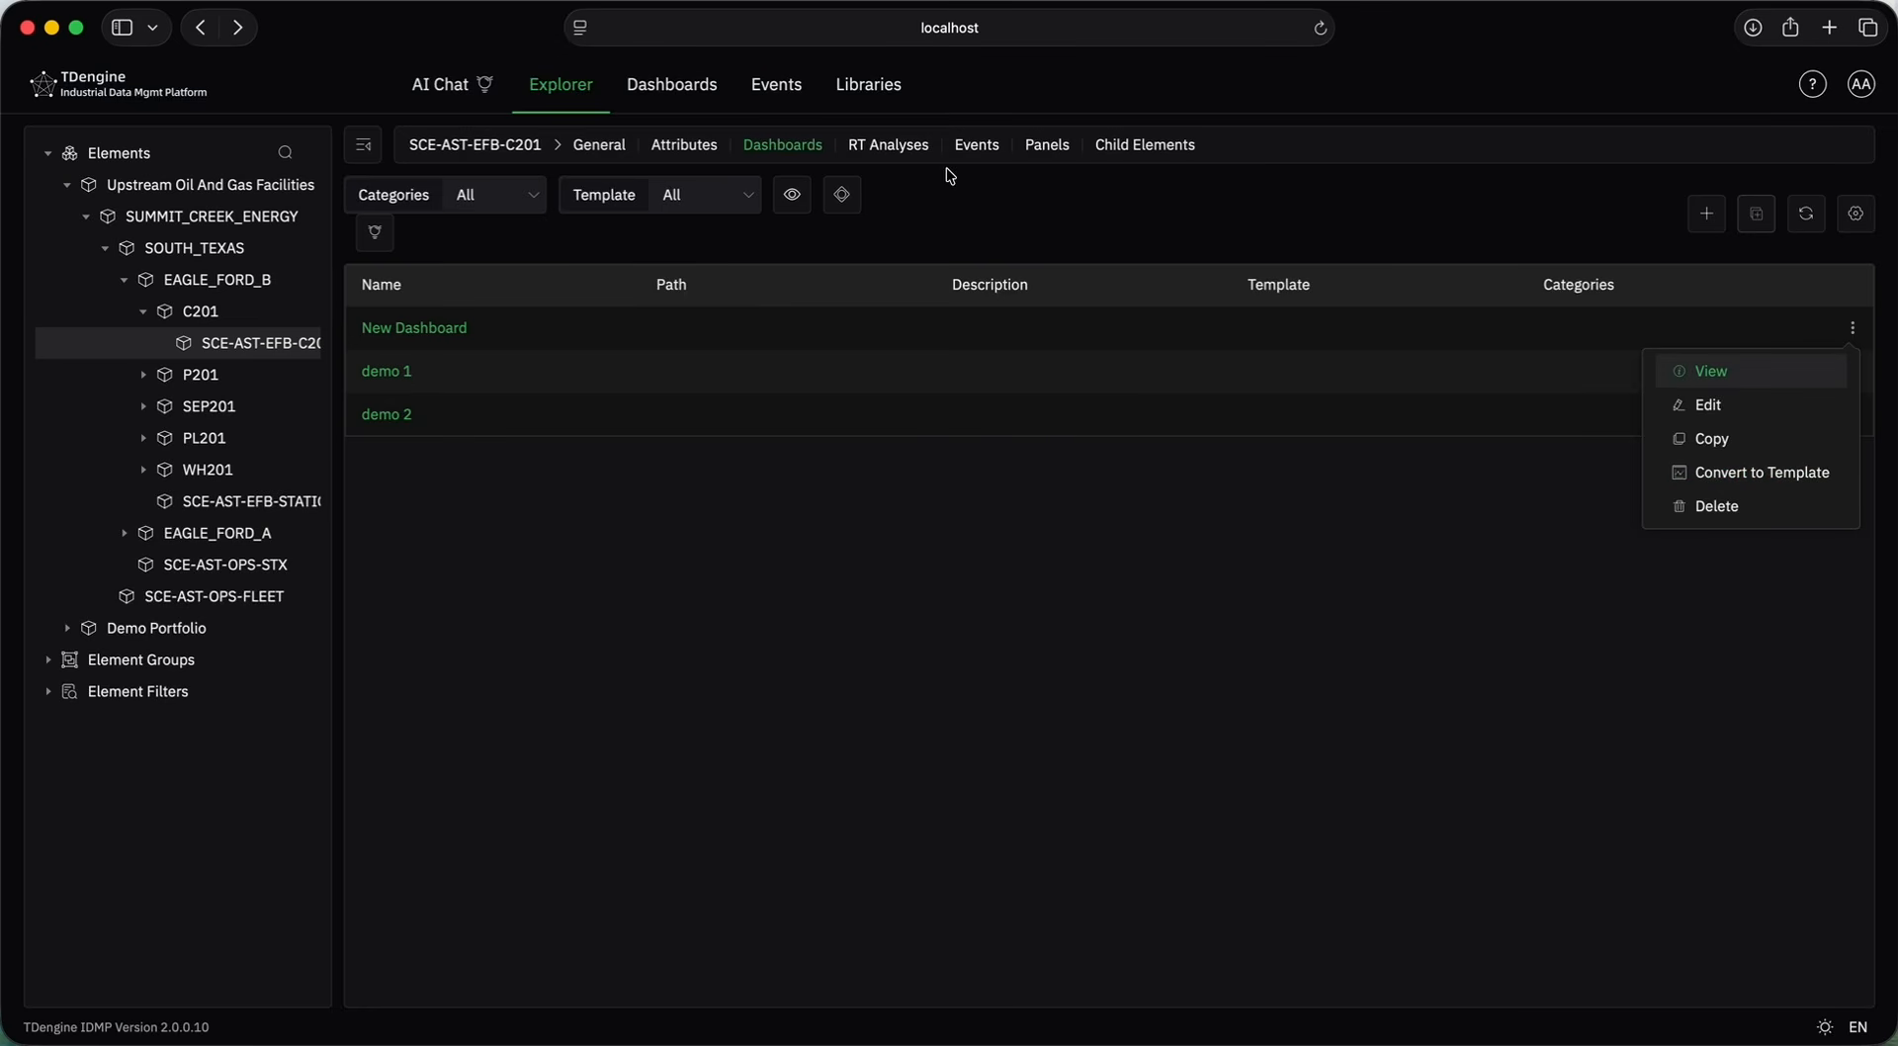
pyautogui.click(885, 227)
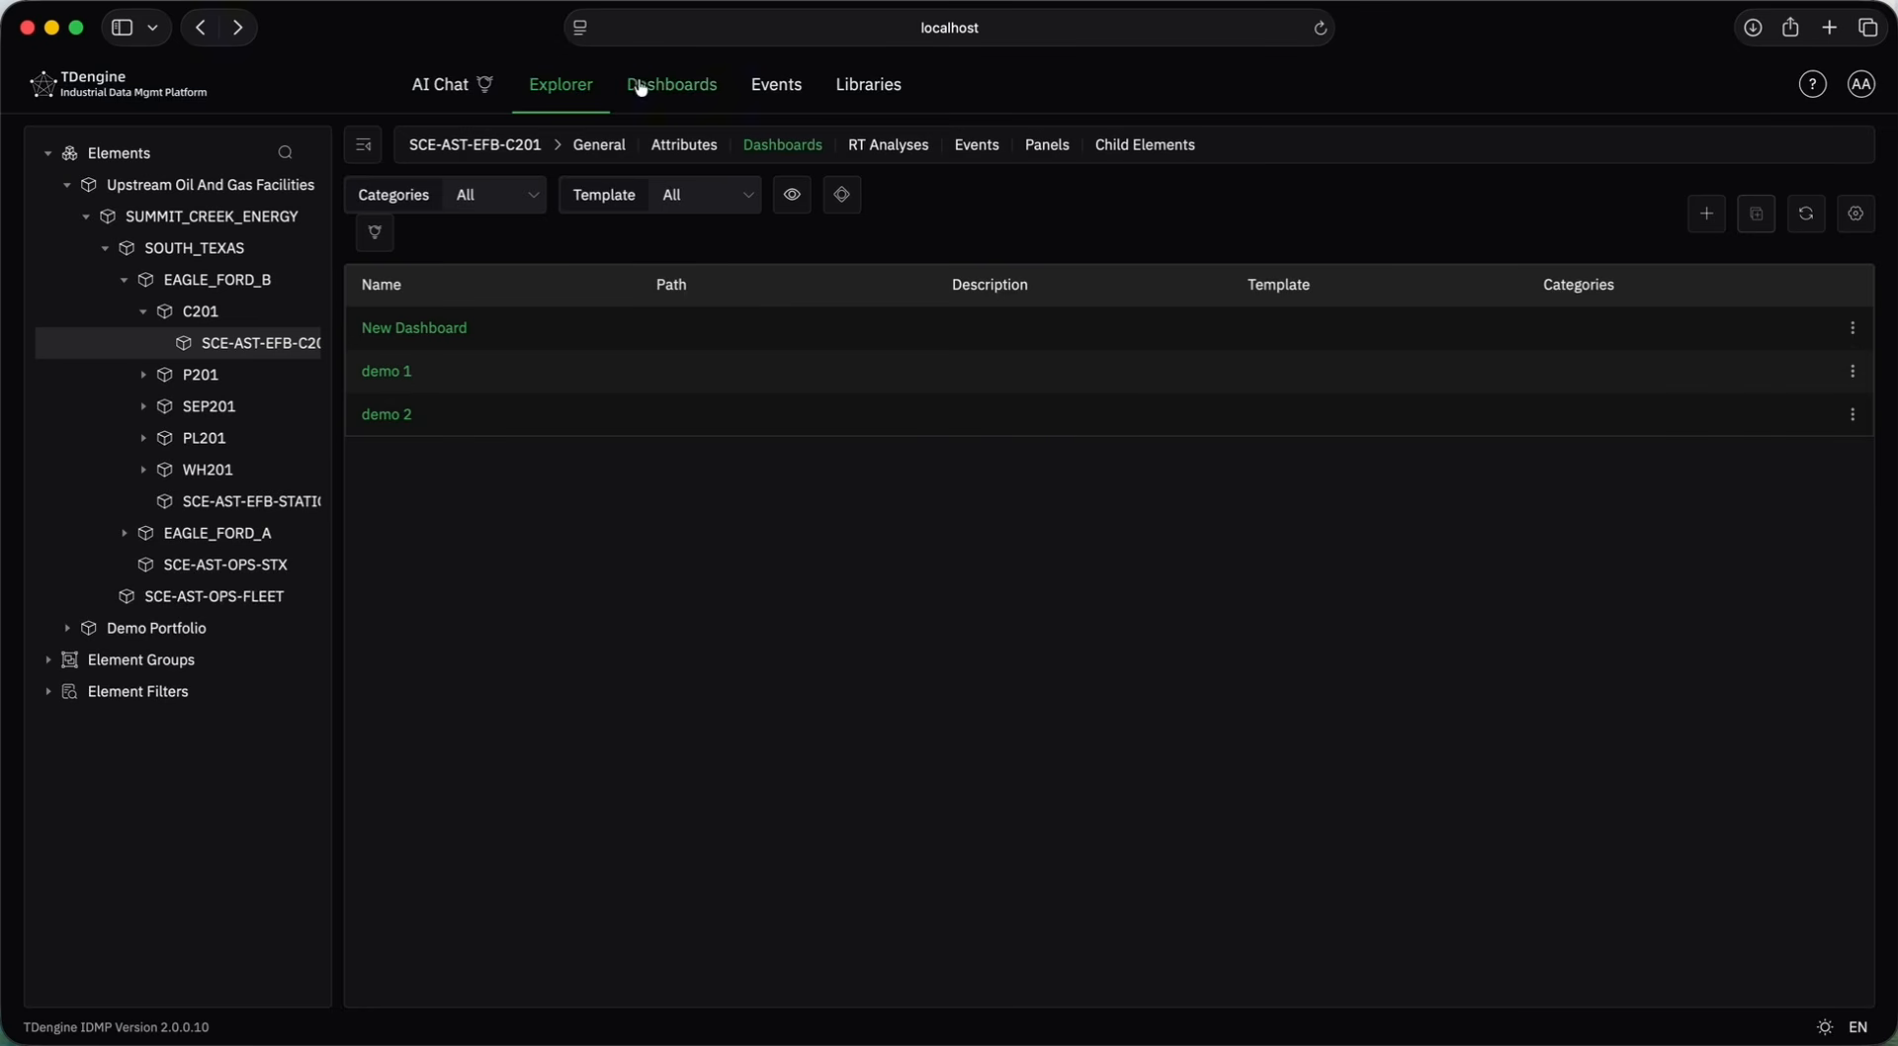
# Open the Dashboards section and examine the Eagle Ford A · Advanced Visual Canvas process diagram and trend strips.
pyautogui.click(642, 94)
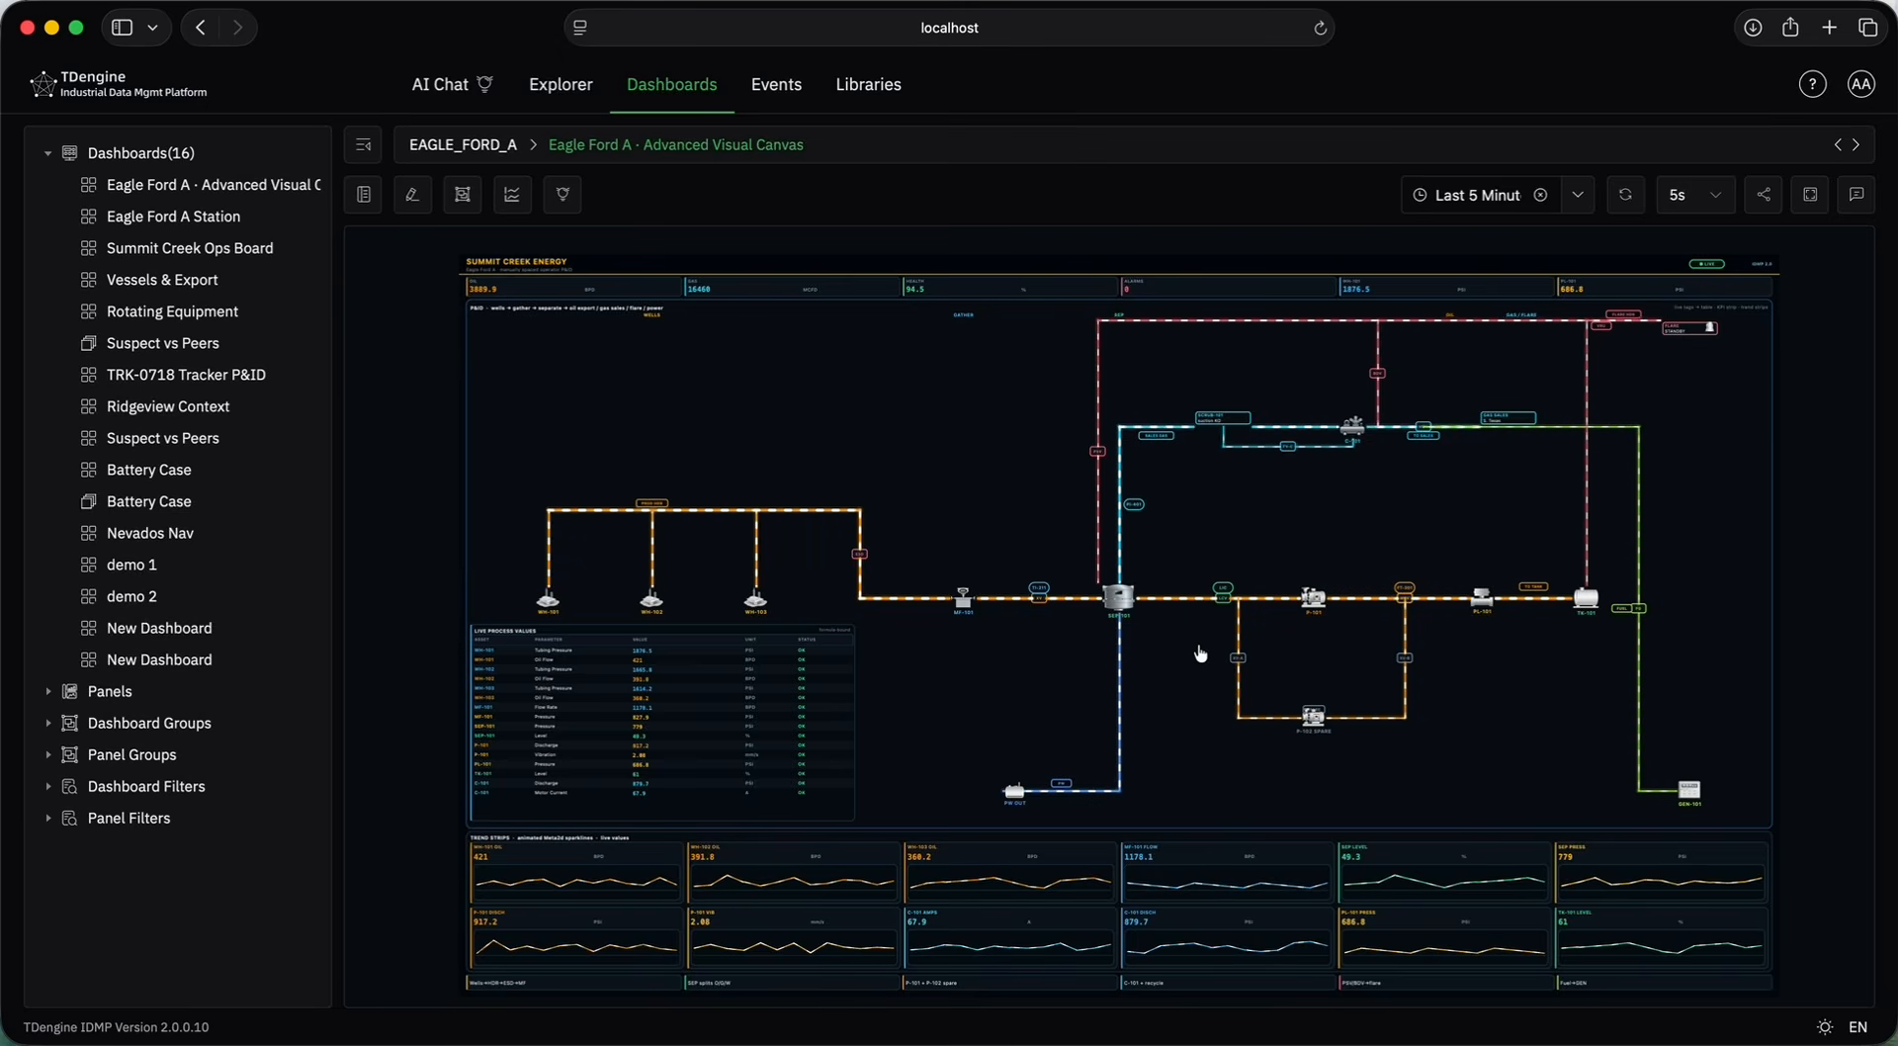
pyautogui.scroll(8, 1200, 648)
pyautogui.scroll(-7, 1200, 649)
pyautogui.scroll(2, 1201, 648)
pyautogui.hscroll(-2, 1200, 648)
pyautogui.hscroll(2, 1200, 648)
pyautogui.scroll(1, 1201, 649)
pyautogui.hscroll(-1, 1200, 649)
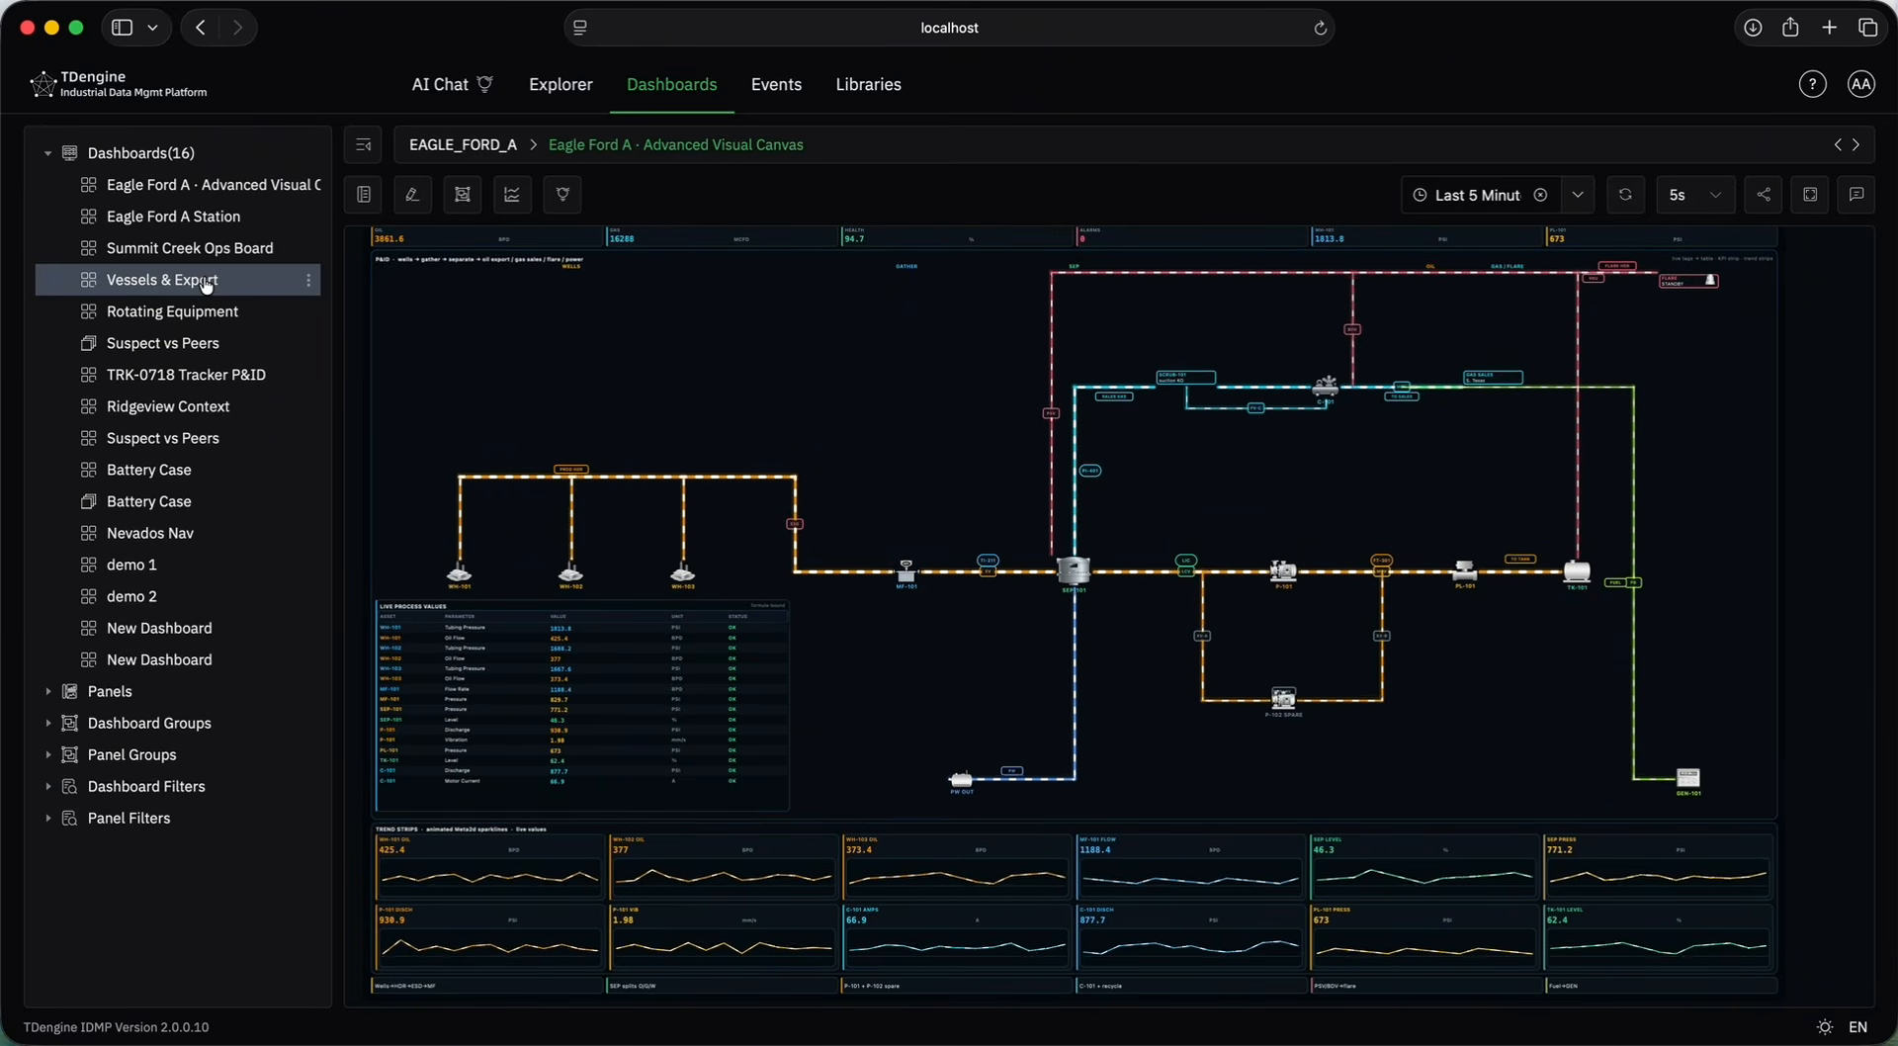
# Open the Vessels & Export dashboard and look through its panels.
pyautogui.click(163, 280)
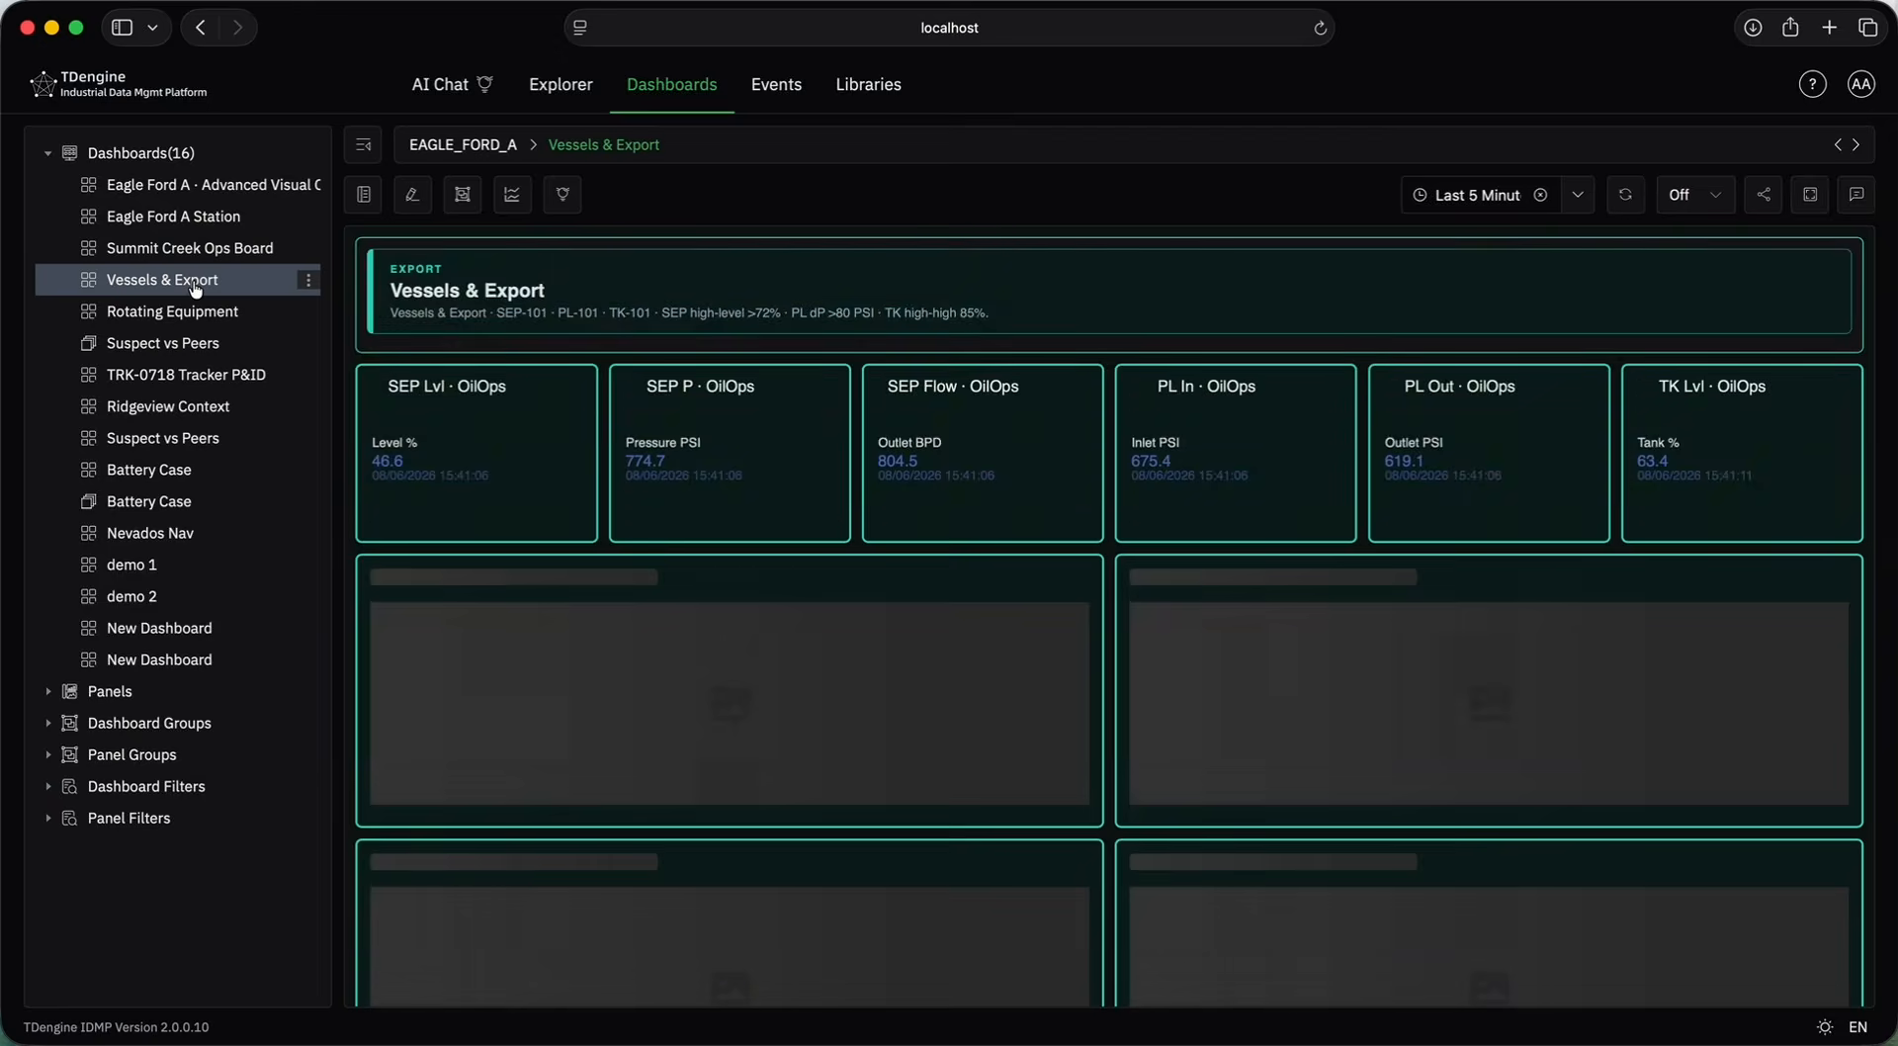
pyautogui.scroll(-2, 805, 595)
pyautogui.scroll(2, 805, 632)
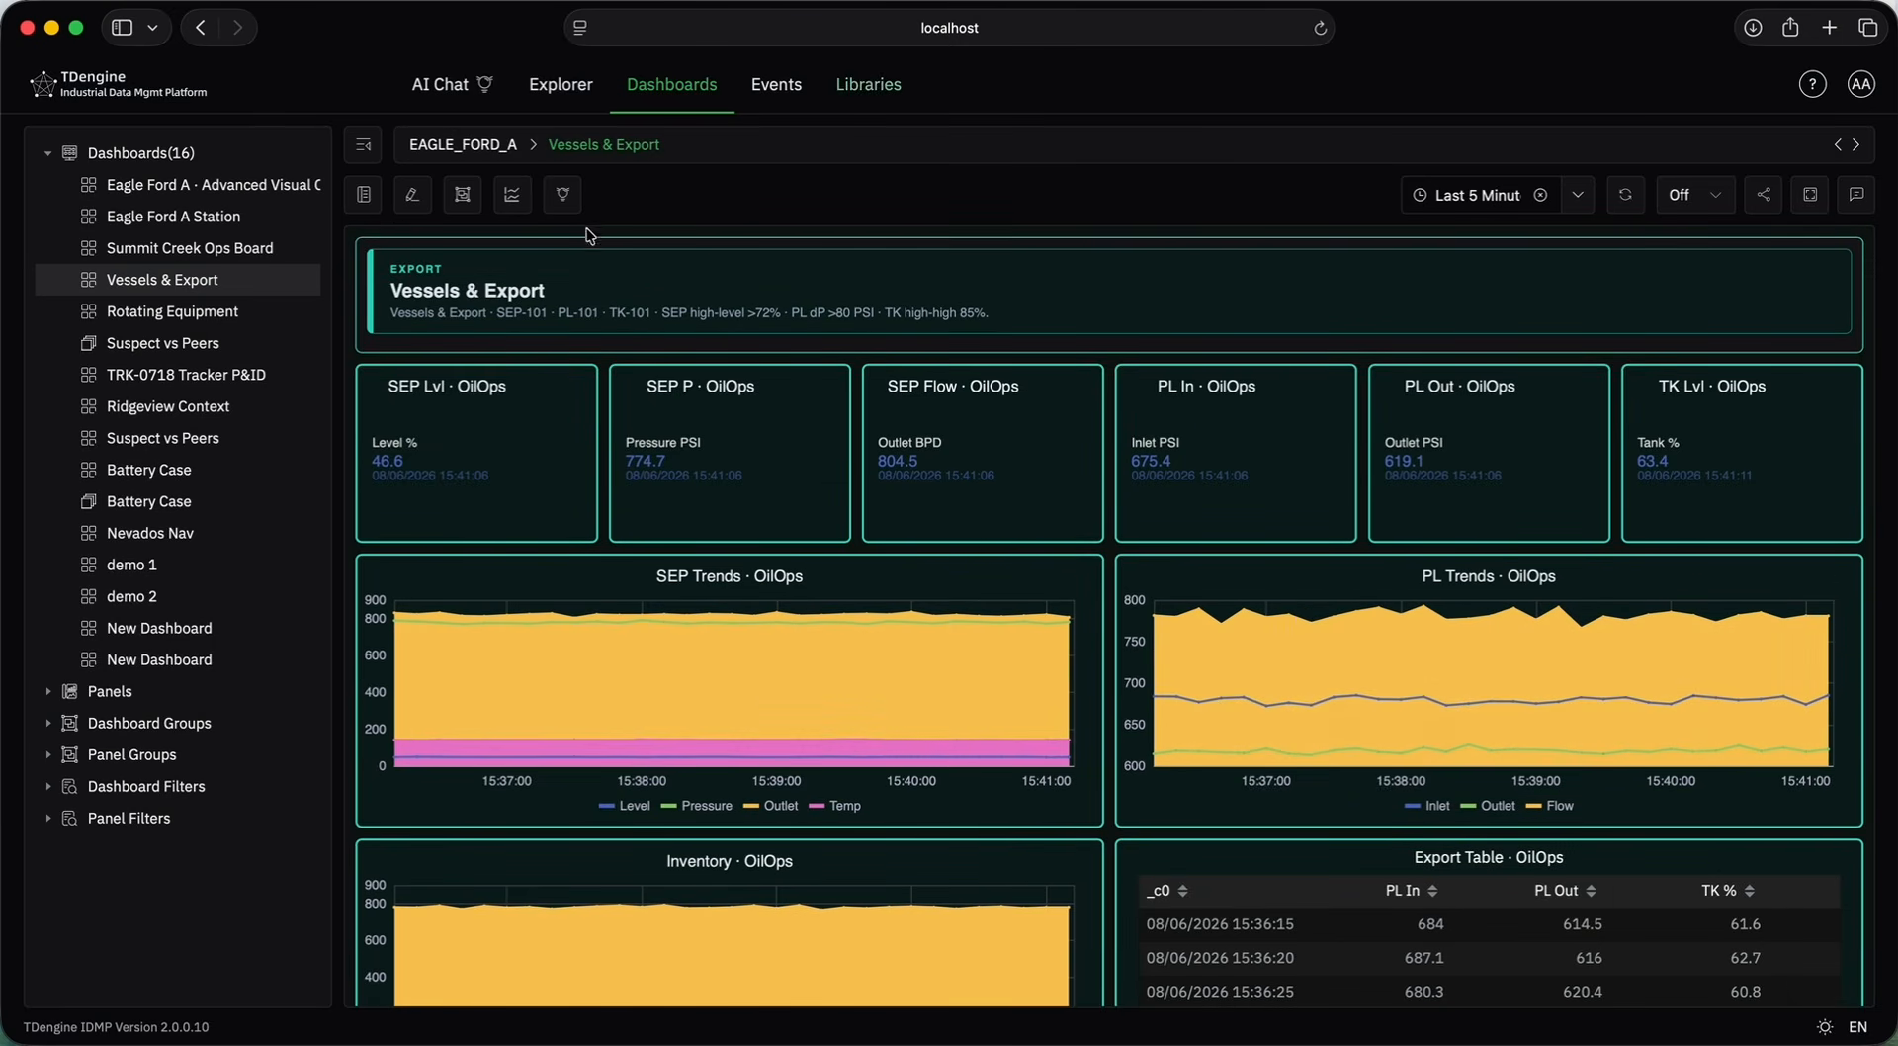
# Try the multiple-lanes display on and off, and start an AI general analysis of the Vessels & Export dashboard.
pyautogui.click(512, 195)
pyautogui.click(512, 194)
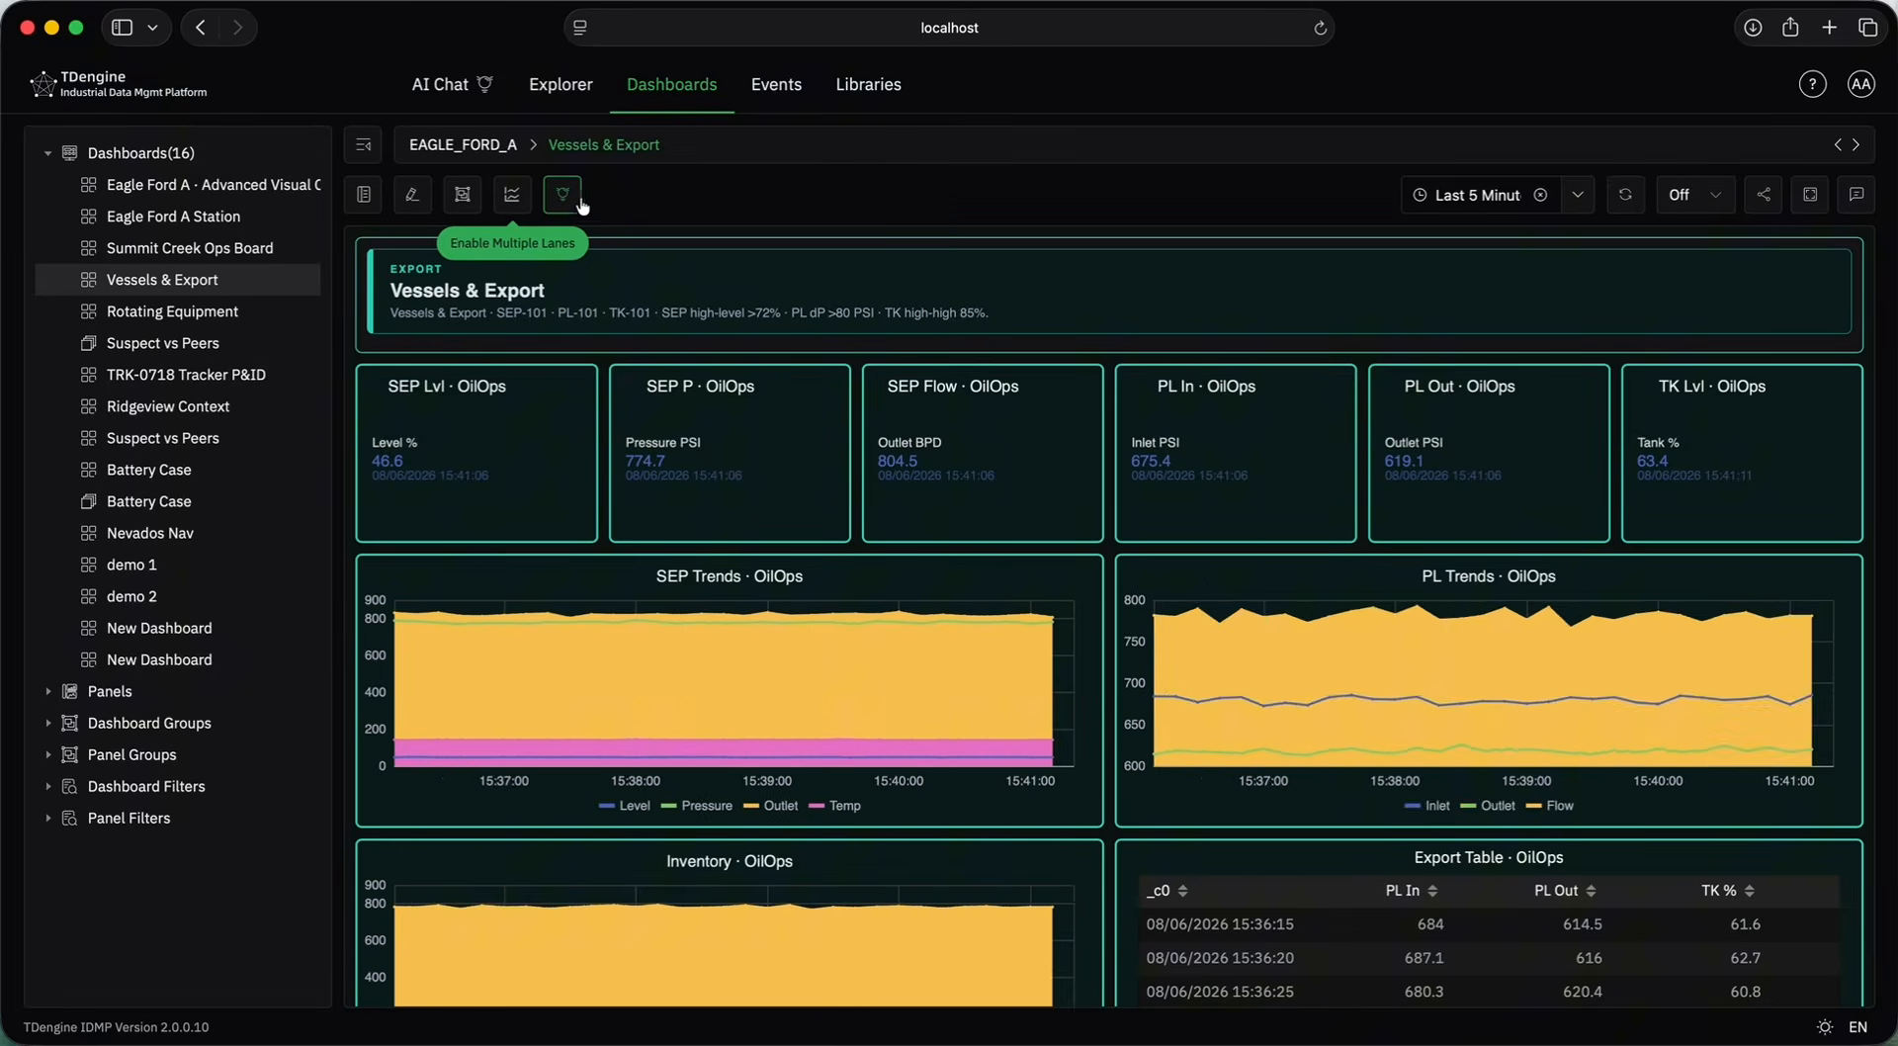
pyautogui.click(563, 194)
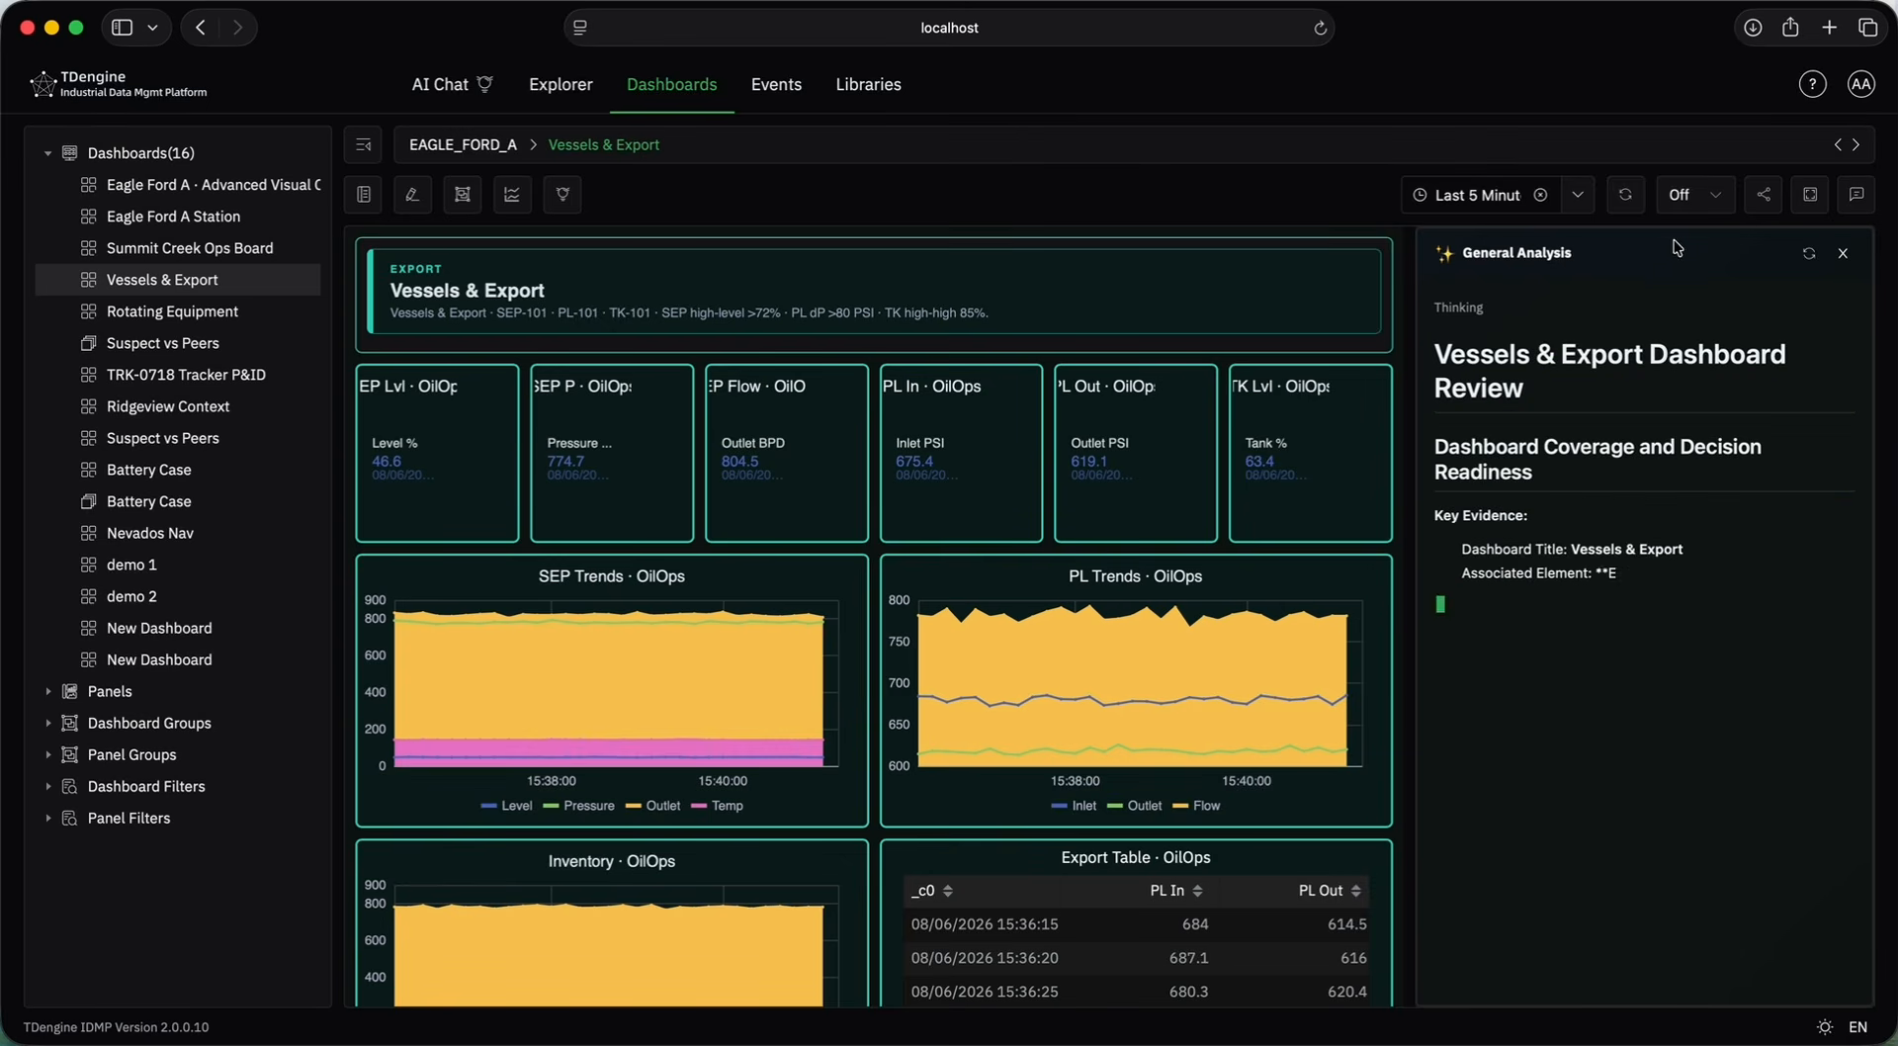
# Check the dashboard's absolute time range calendar and the shortcut time ranges, leaving the selection unapplied.
pyautogui.click(1579, 195)
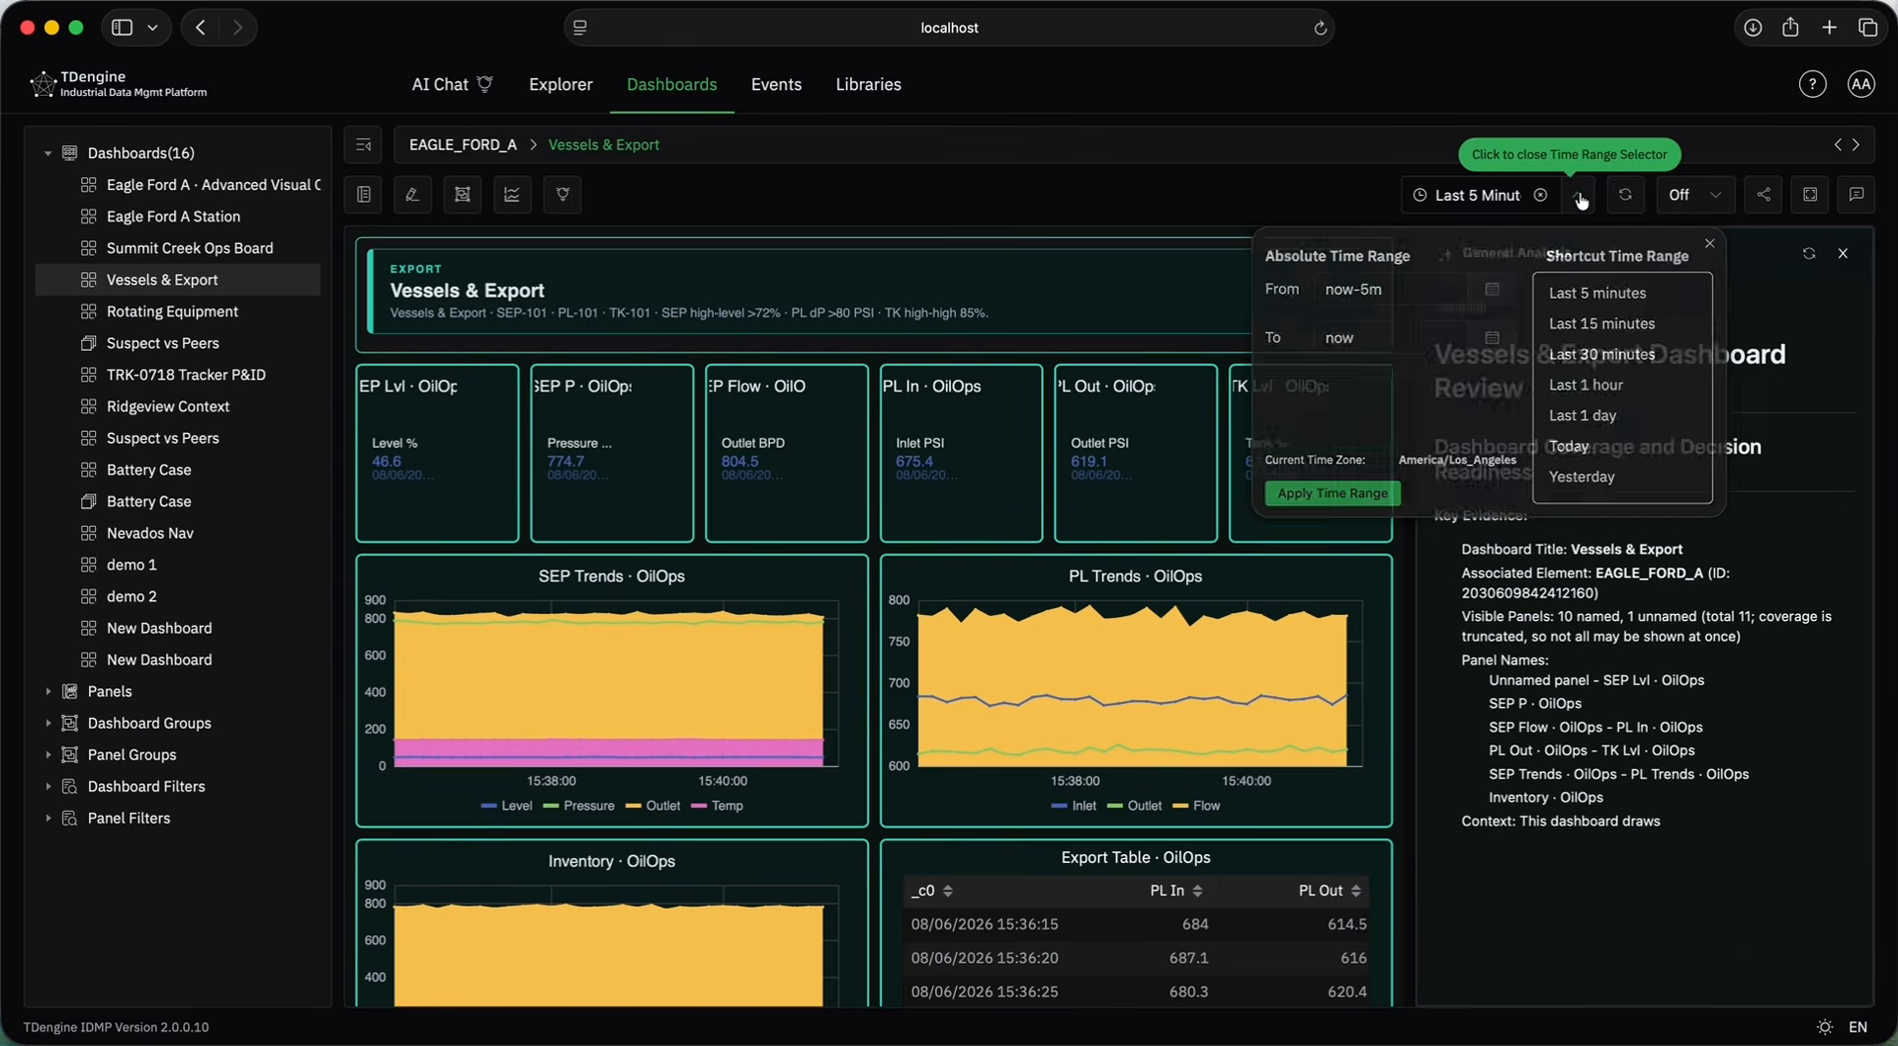
pyautogui.click(1492, 288)
pyautogui.click(1244, 437)
pyautogui.click(1244, 437)
pyautogui.click(1244, 437)
pyautogui.click(1244, 437)
pyautogui.click(1243, 437)
pyautogui.click(1244, 437)
pyautogui.click(1244, 437)
pyautogui.click(1244, 437)
pyautogui.click(1244, 437)
pyautogui.click(1243, 437)
pyautogui.click(1406, 310)
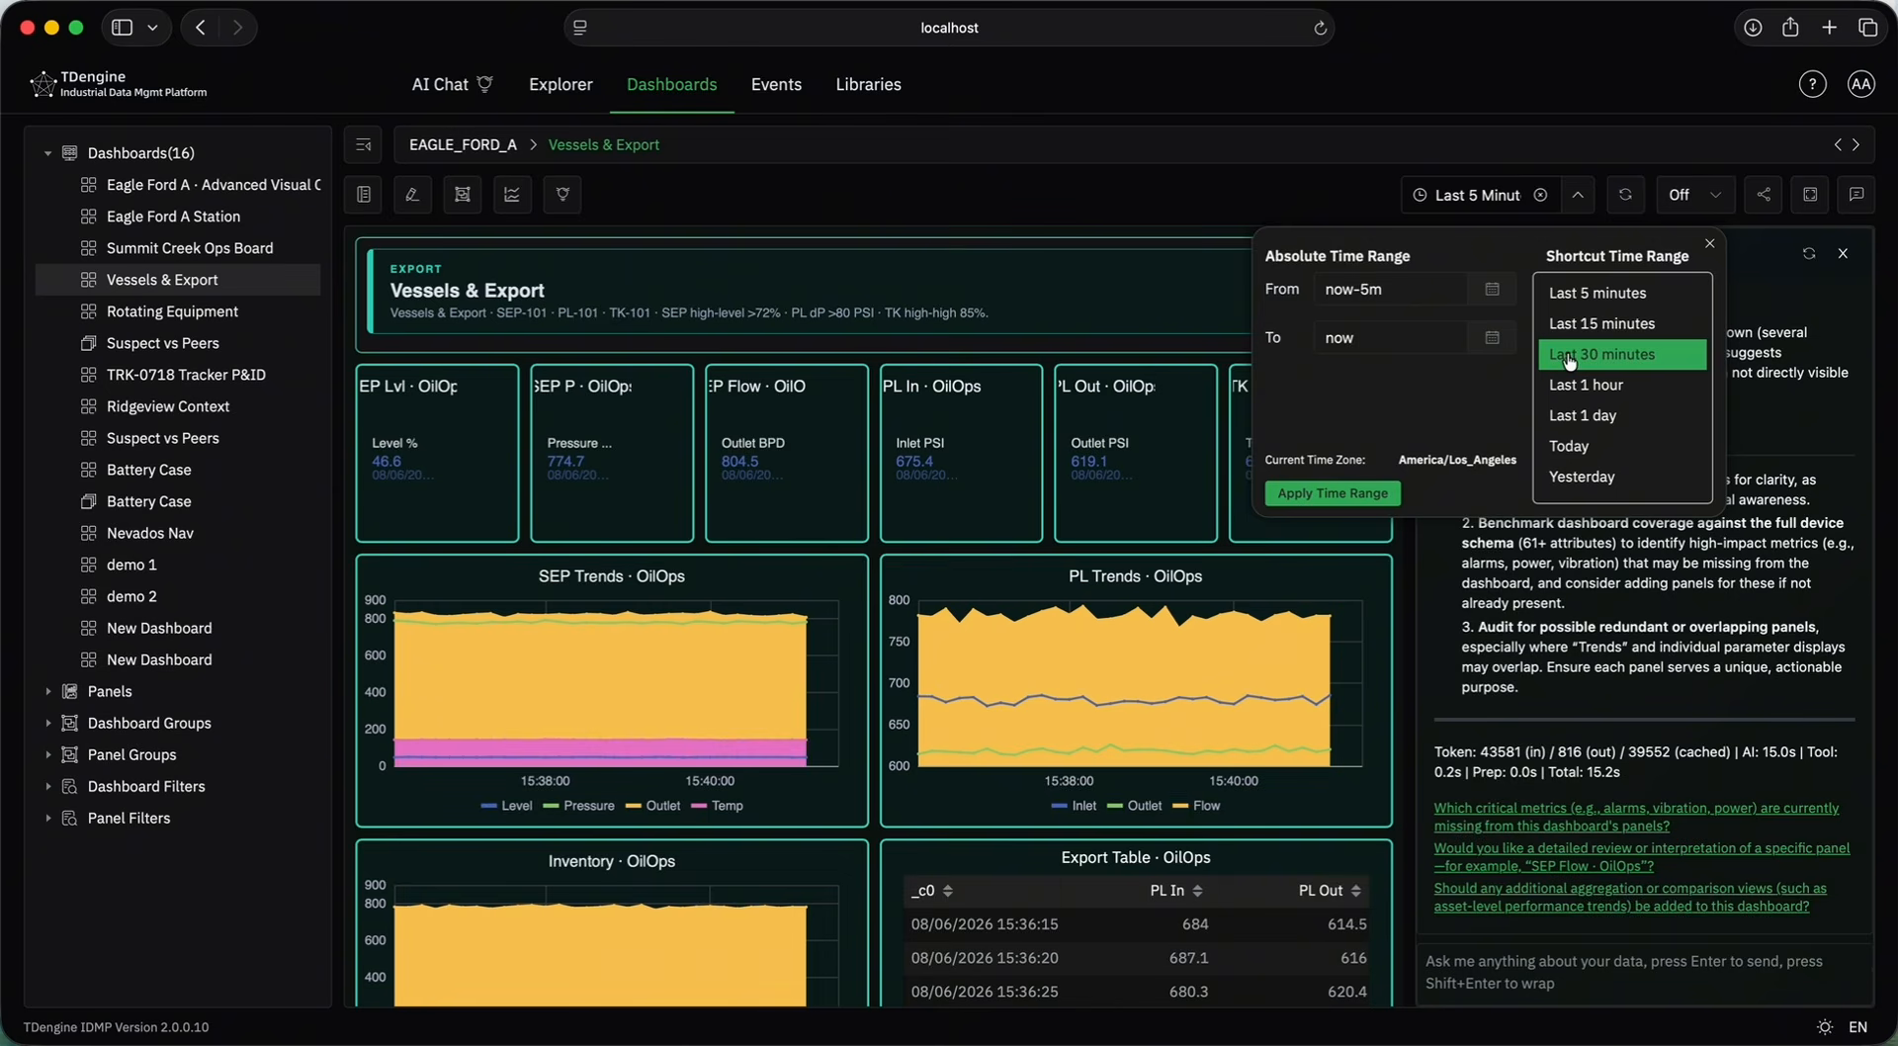
pyautogui.click(1578, 195)
# Set the dashboard's auto refresh interval to 1s and look over the refreshing panels.
pyautogui.click(1702, 197)
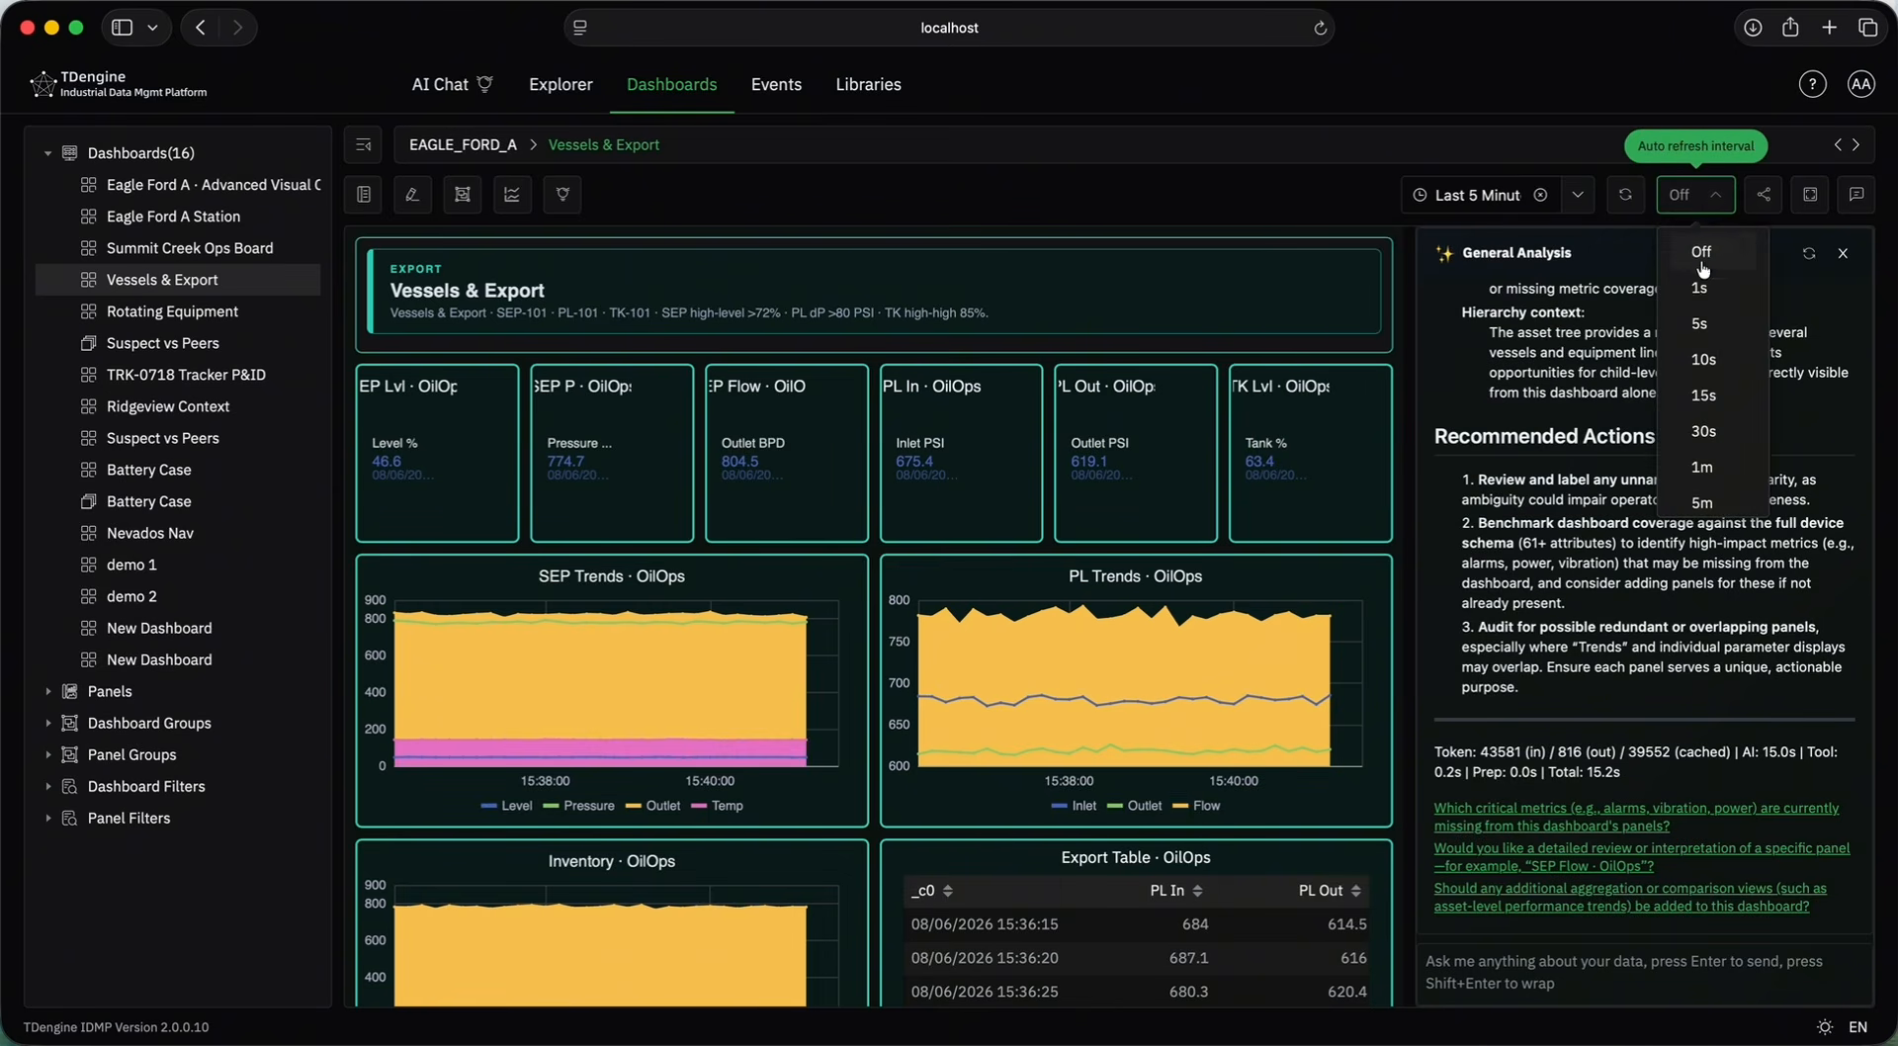
pyautogui.click(1693, 287)
pyautogui.scroll(-2, 1201, 673)
pyautogui.scroll(1, 1200, 672)
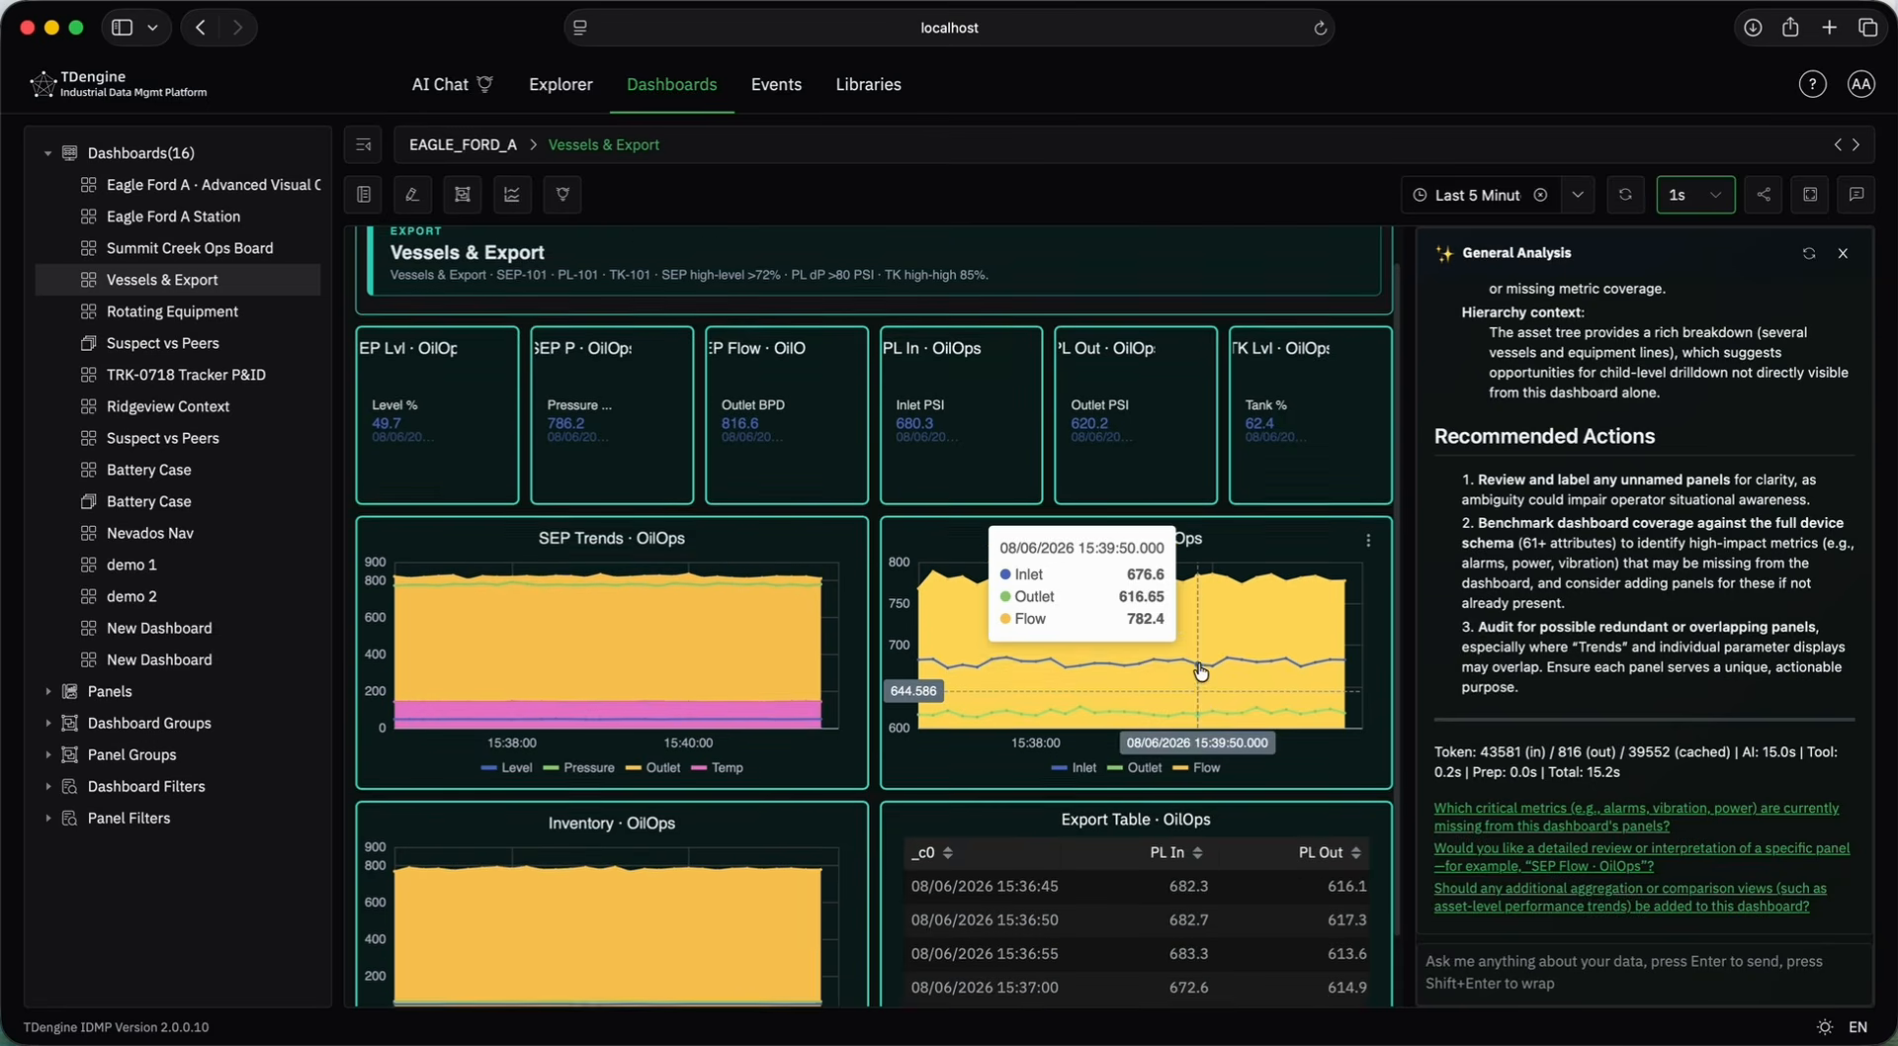
# Enable multiple lanes for the dashboard's trend charts and close the General Analysis results.
pyautogui.click(512, 195)
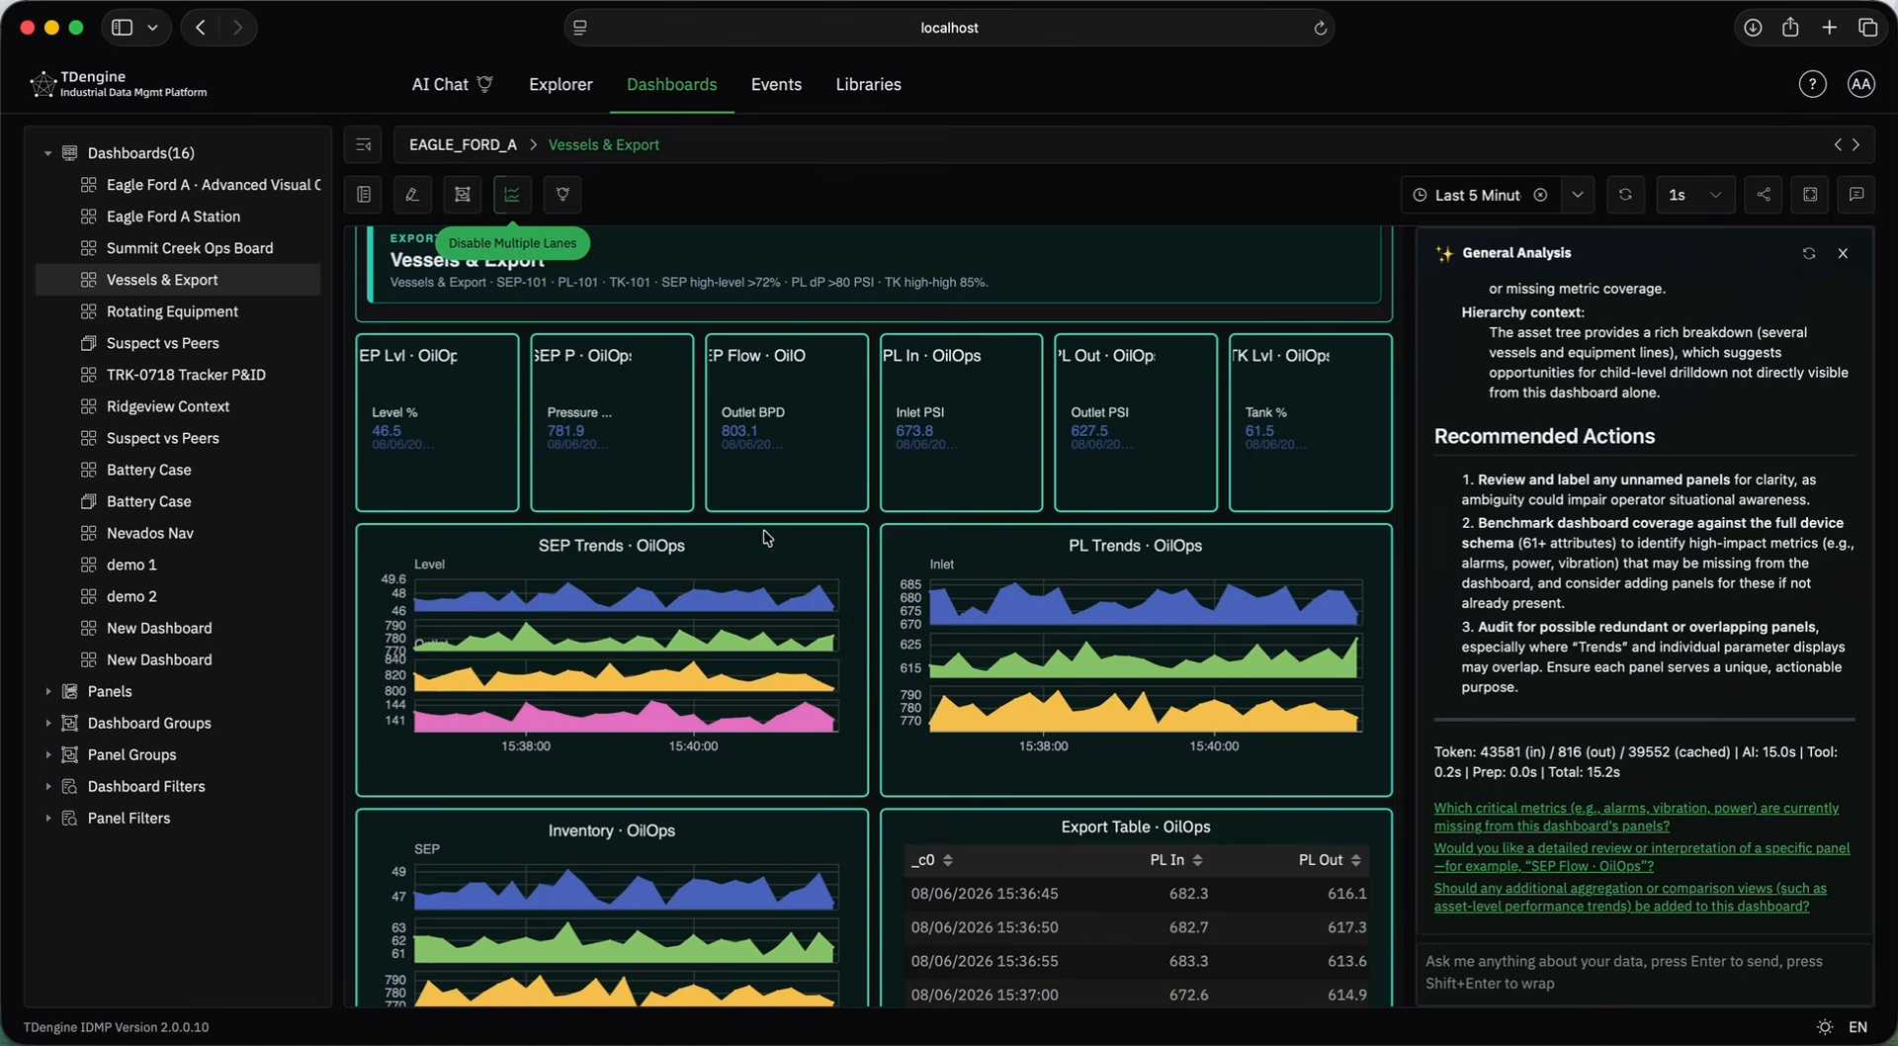
pyautogui.scroll(-3, 976, 749)
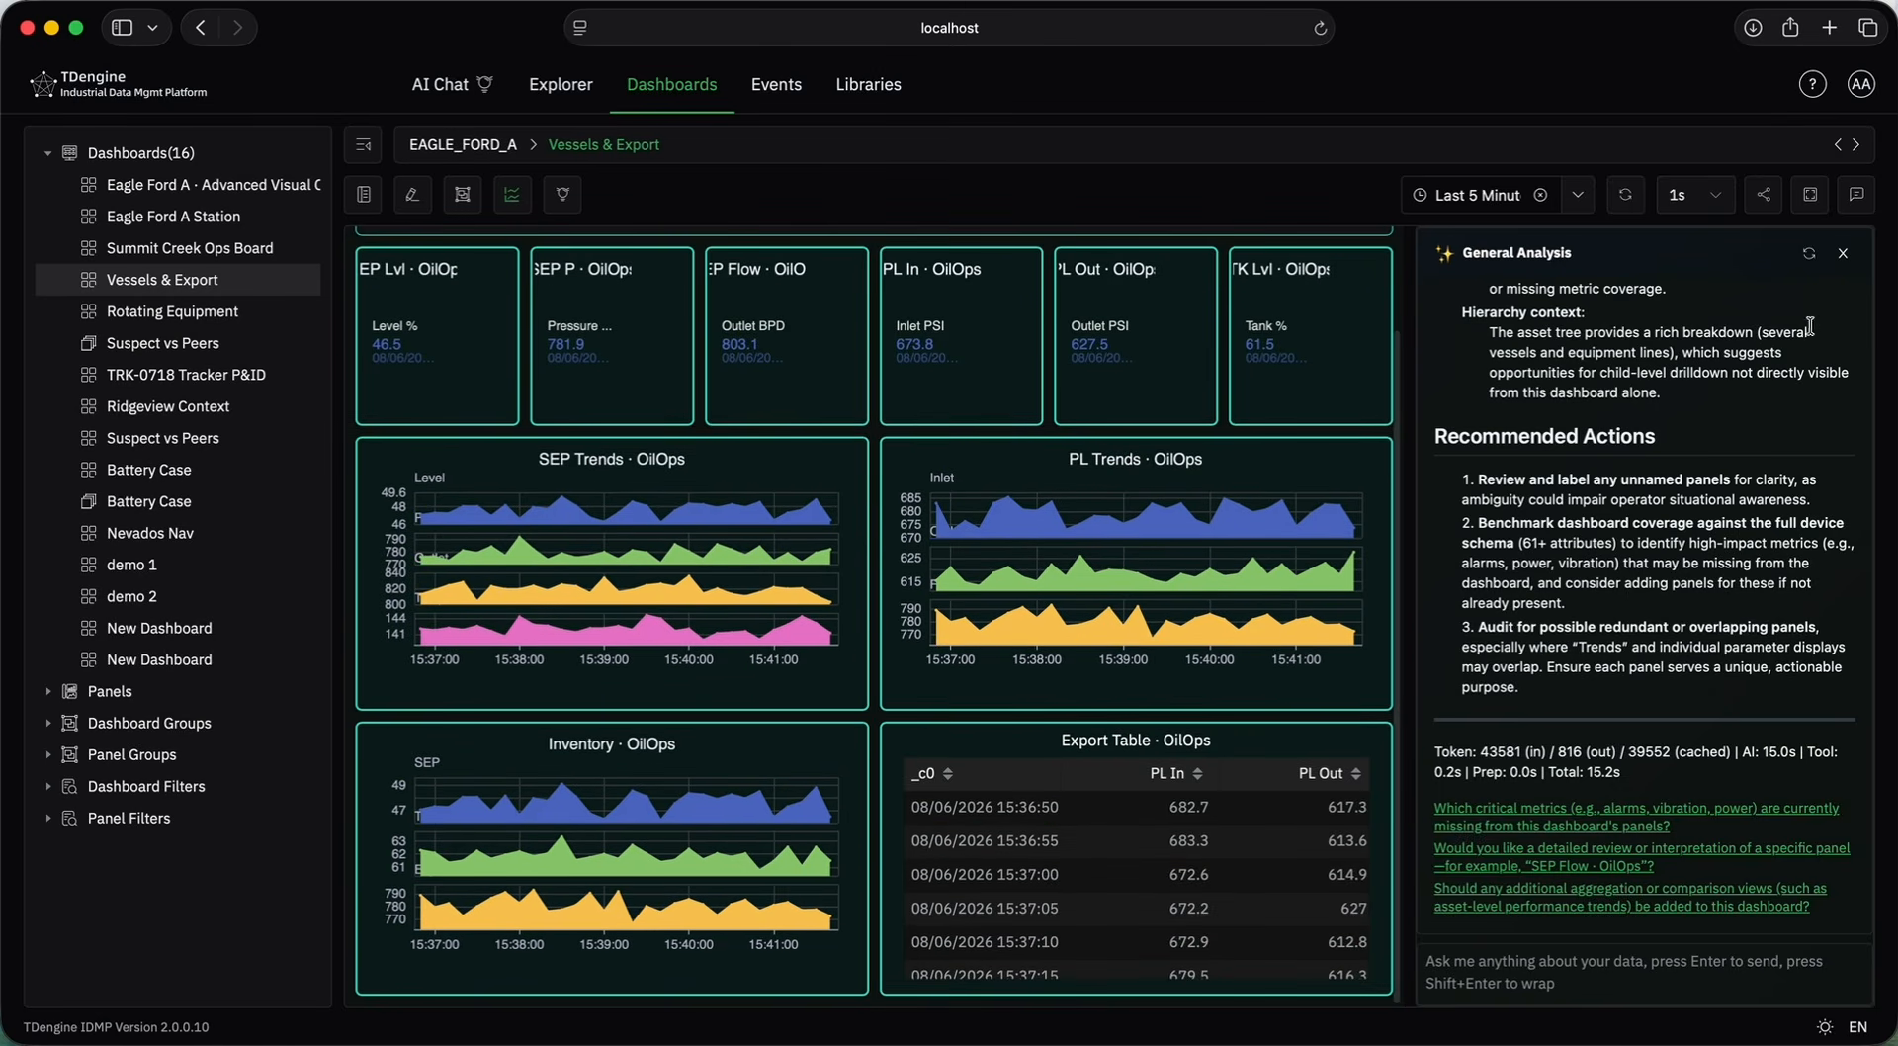
pyautogui.click(1842, 253)
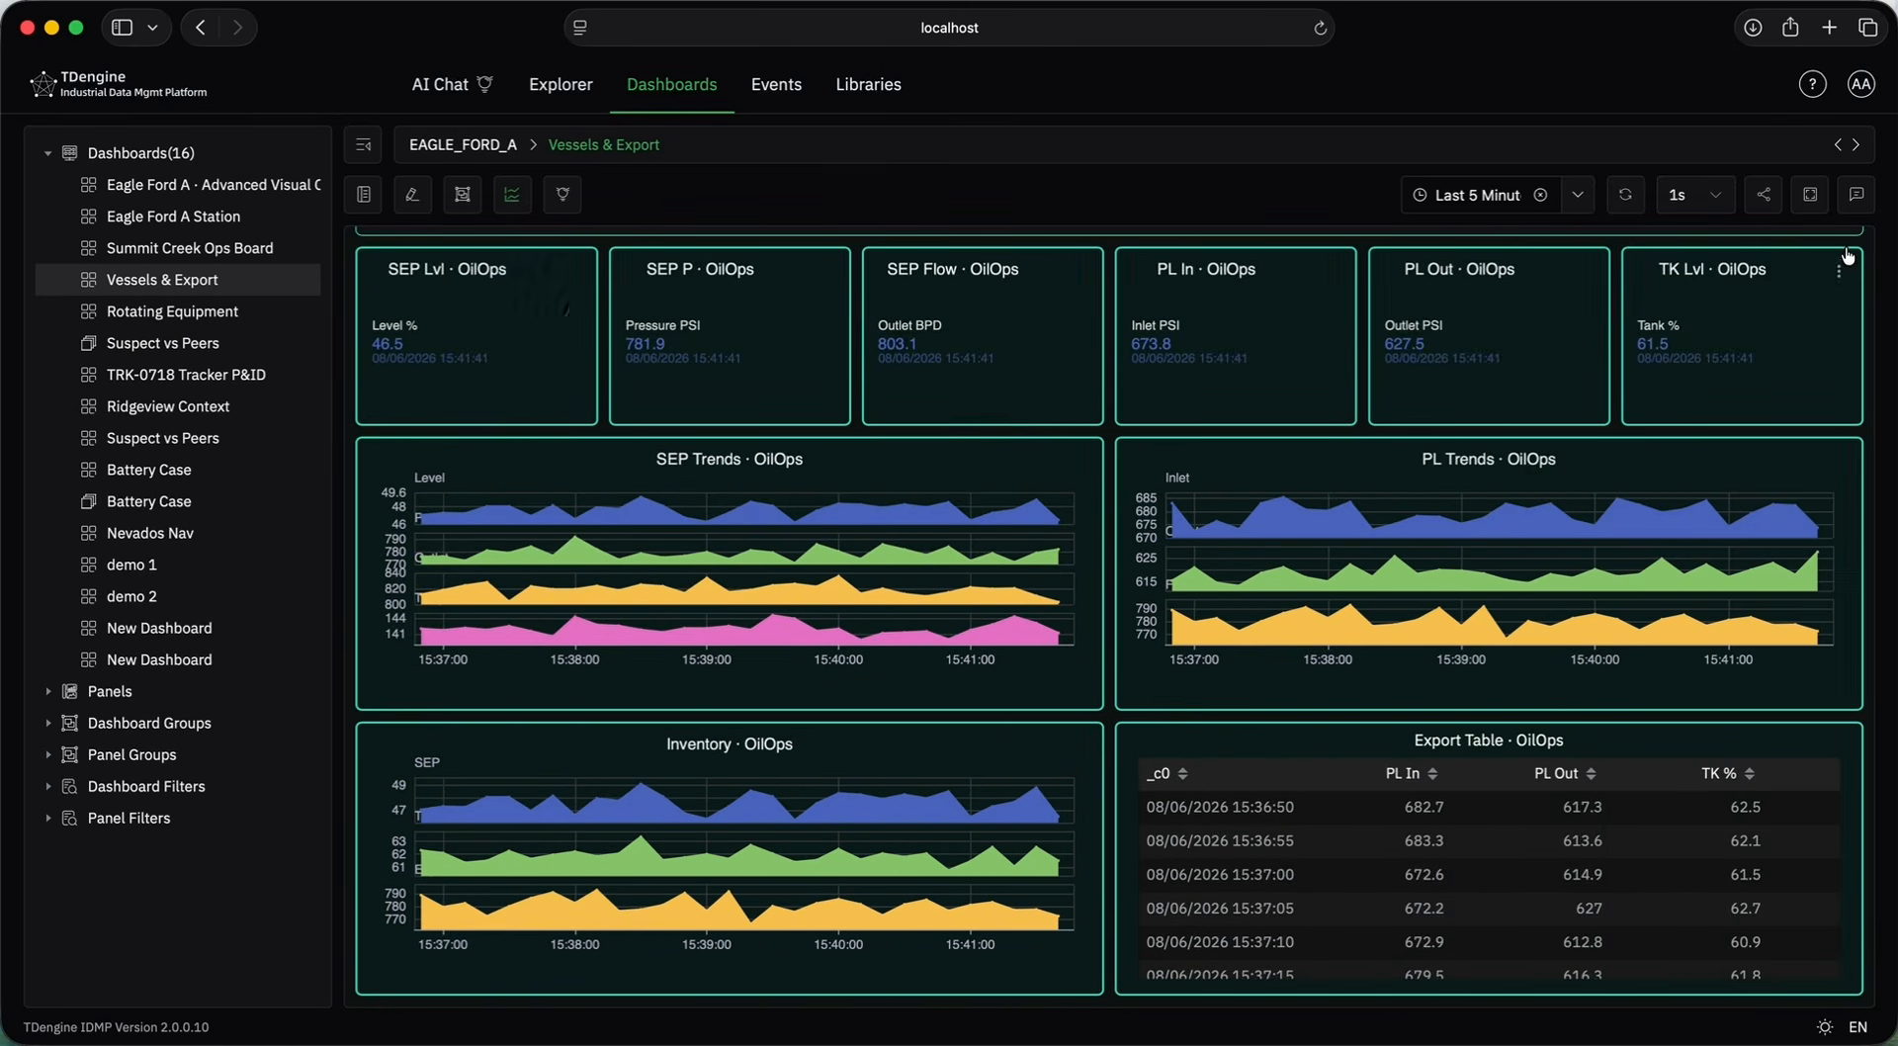
# Generate a share URL for the Vessels & Export dashboard with an available duration of 1 Day.
pyautogui.click(1766, 198)
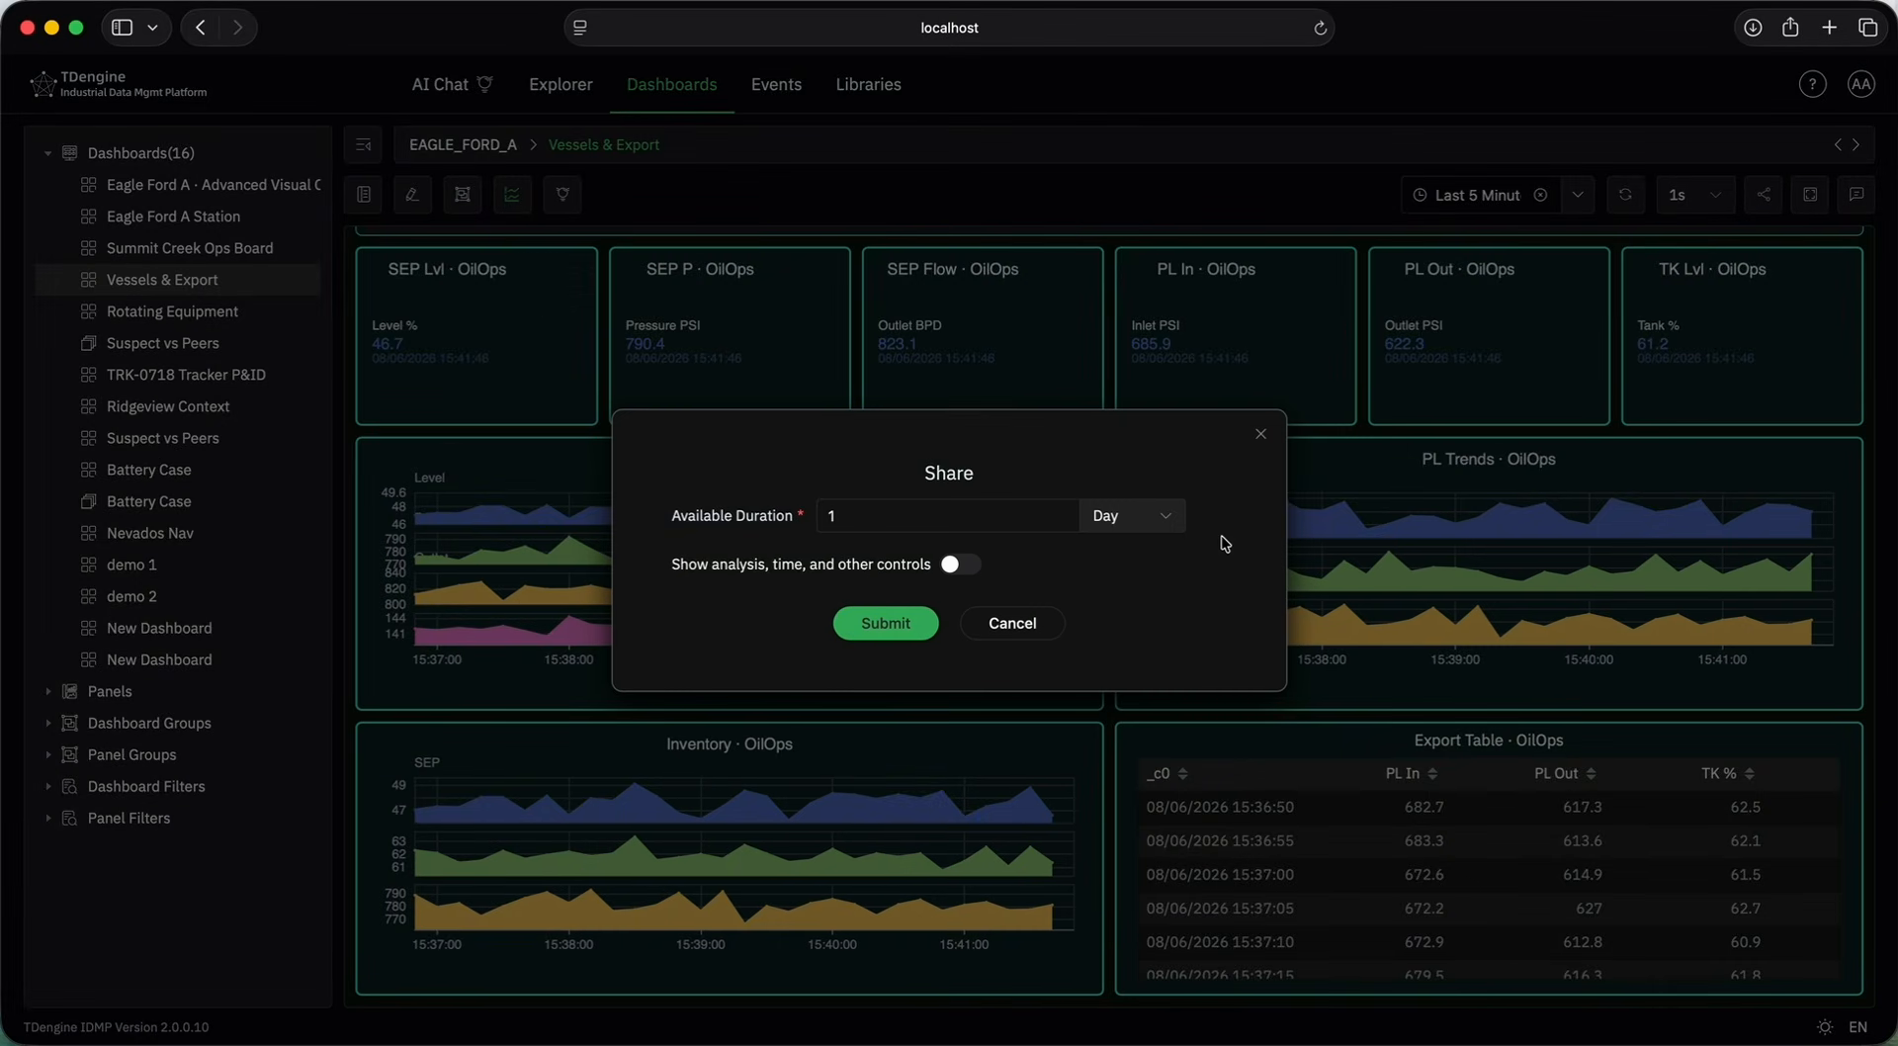
pyautogui.click(885, 625)
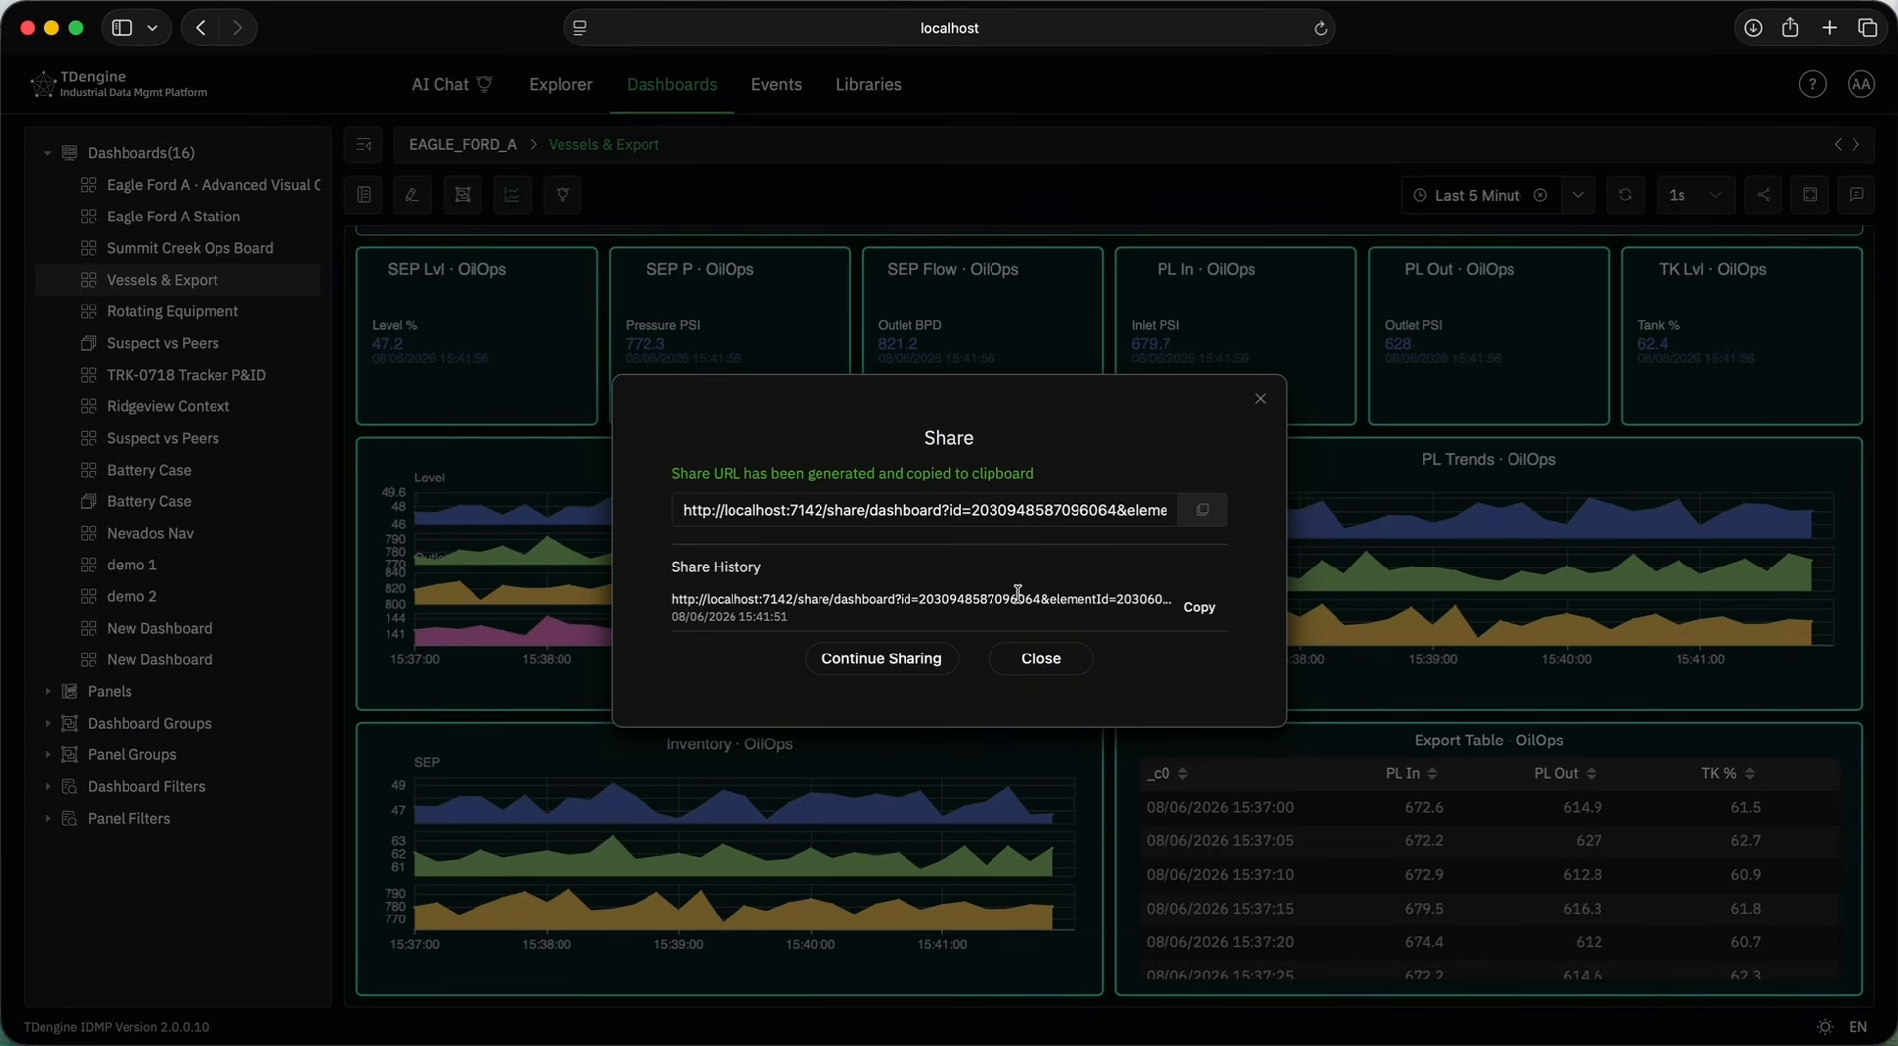
pyautogui.click(1042, 660)
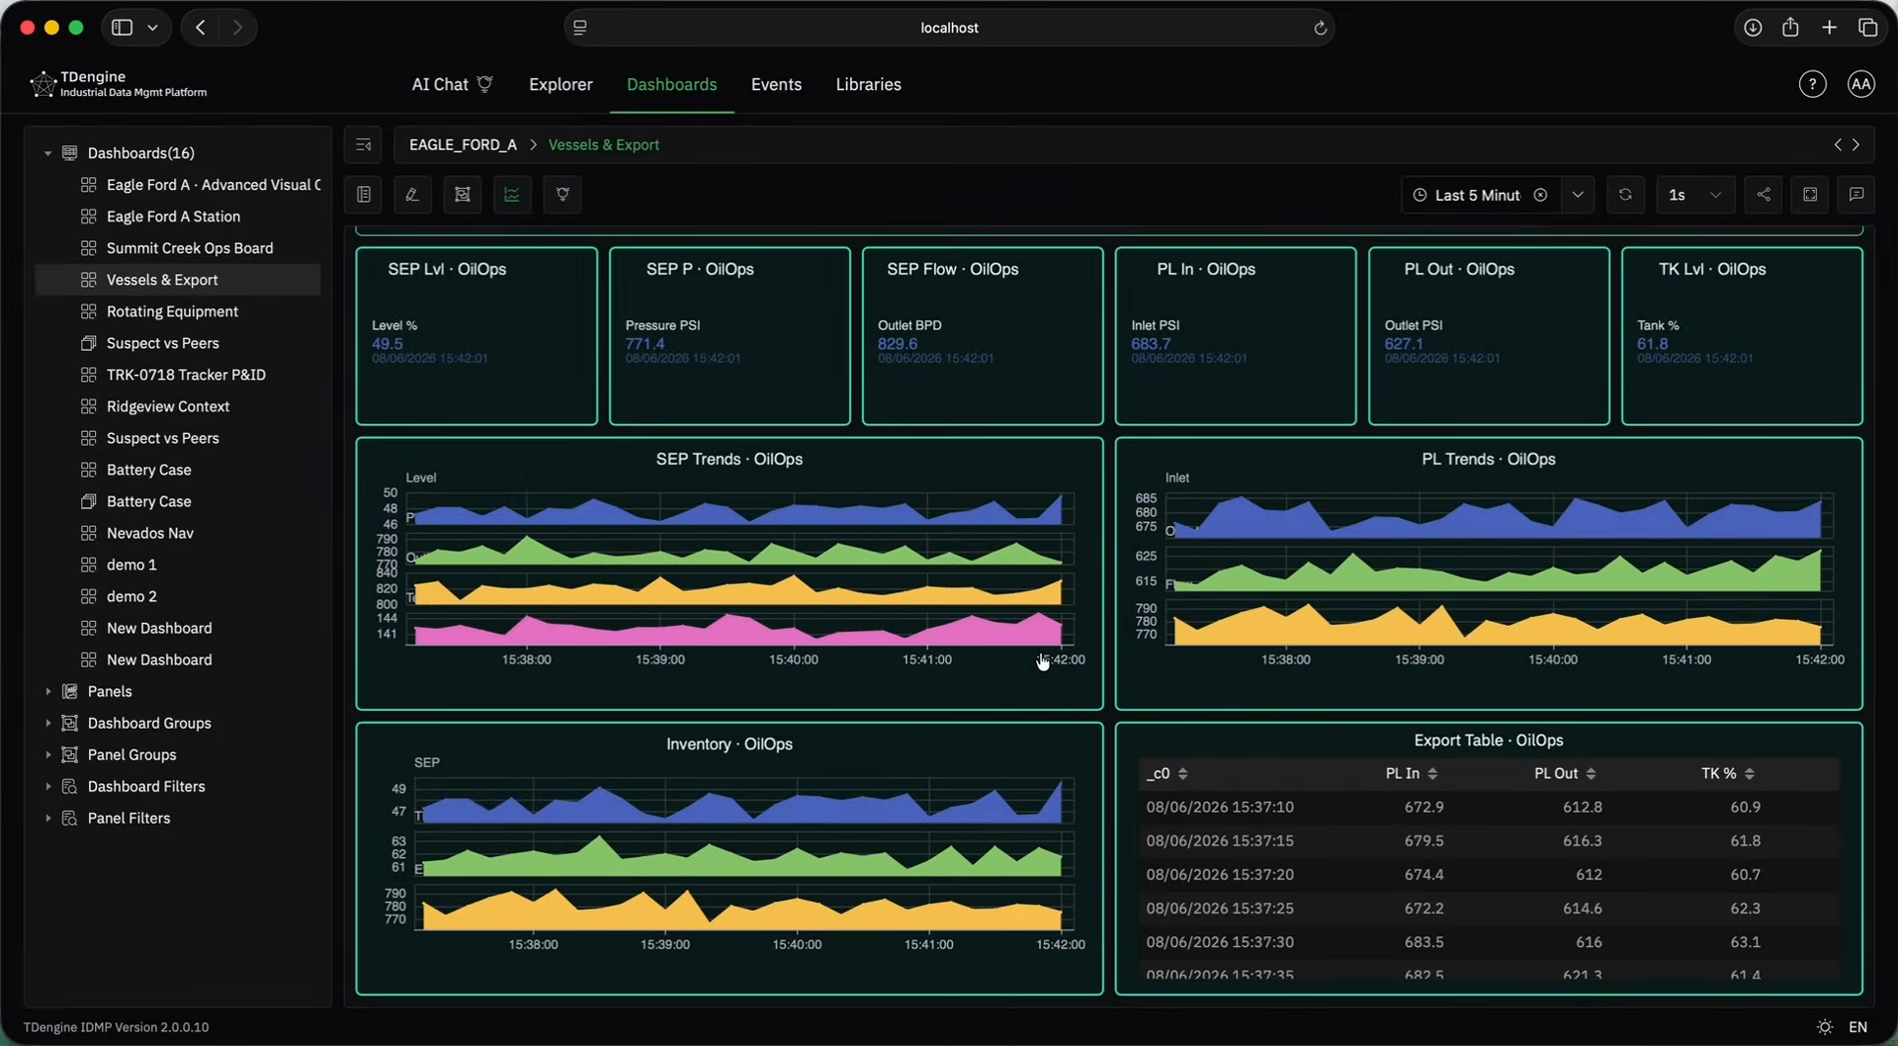
# Check the Vessels & Export dashboard's annotations and close them.
pyautogui.scroll(2, 1038, 643)
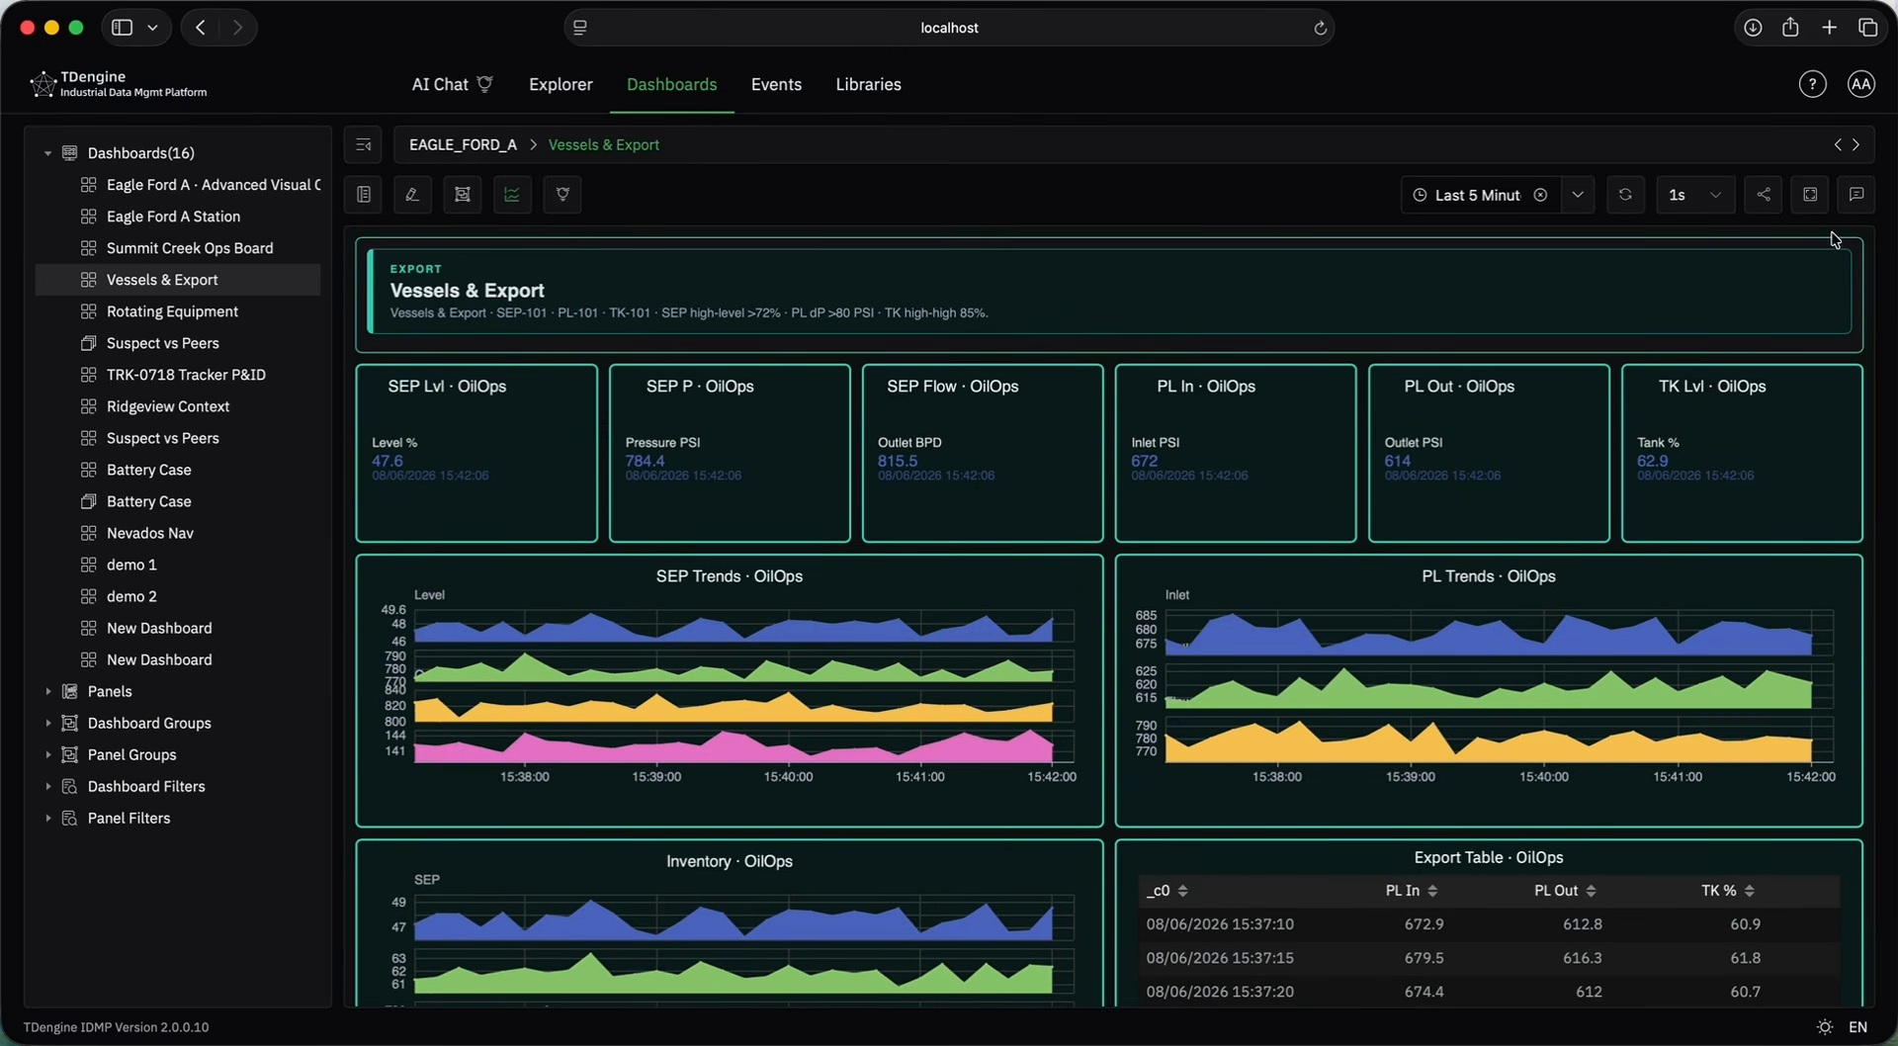
pyautogui.click(1857, 193)
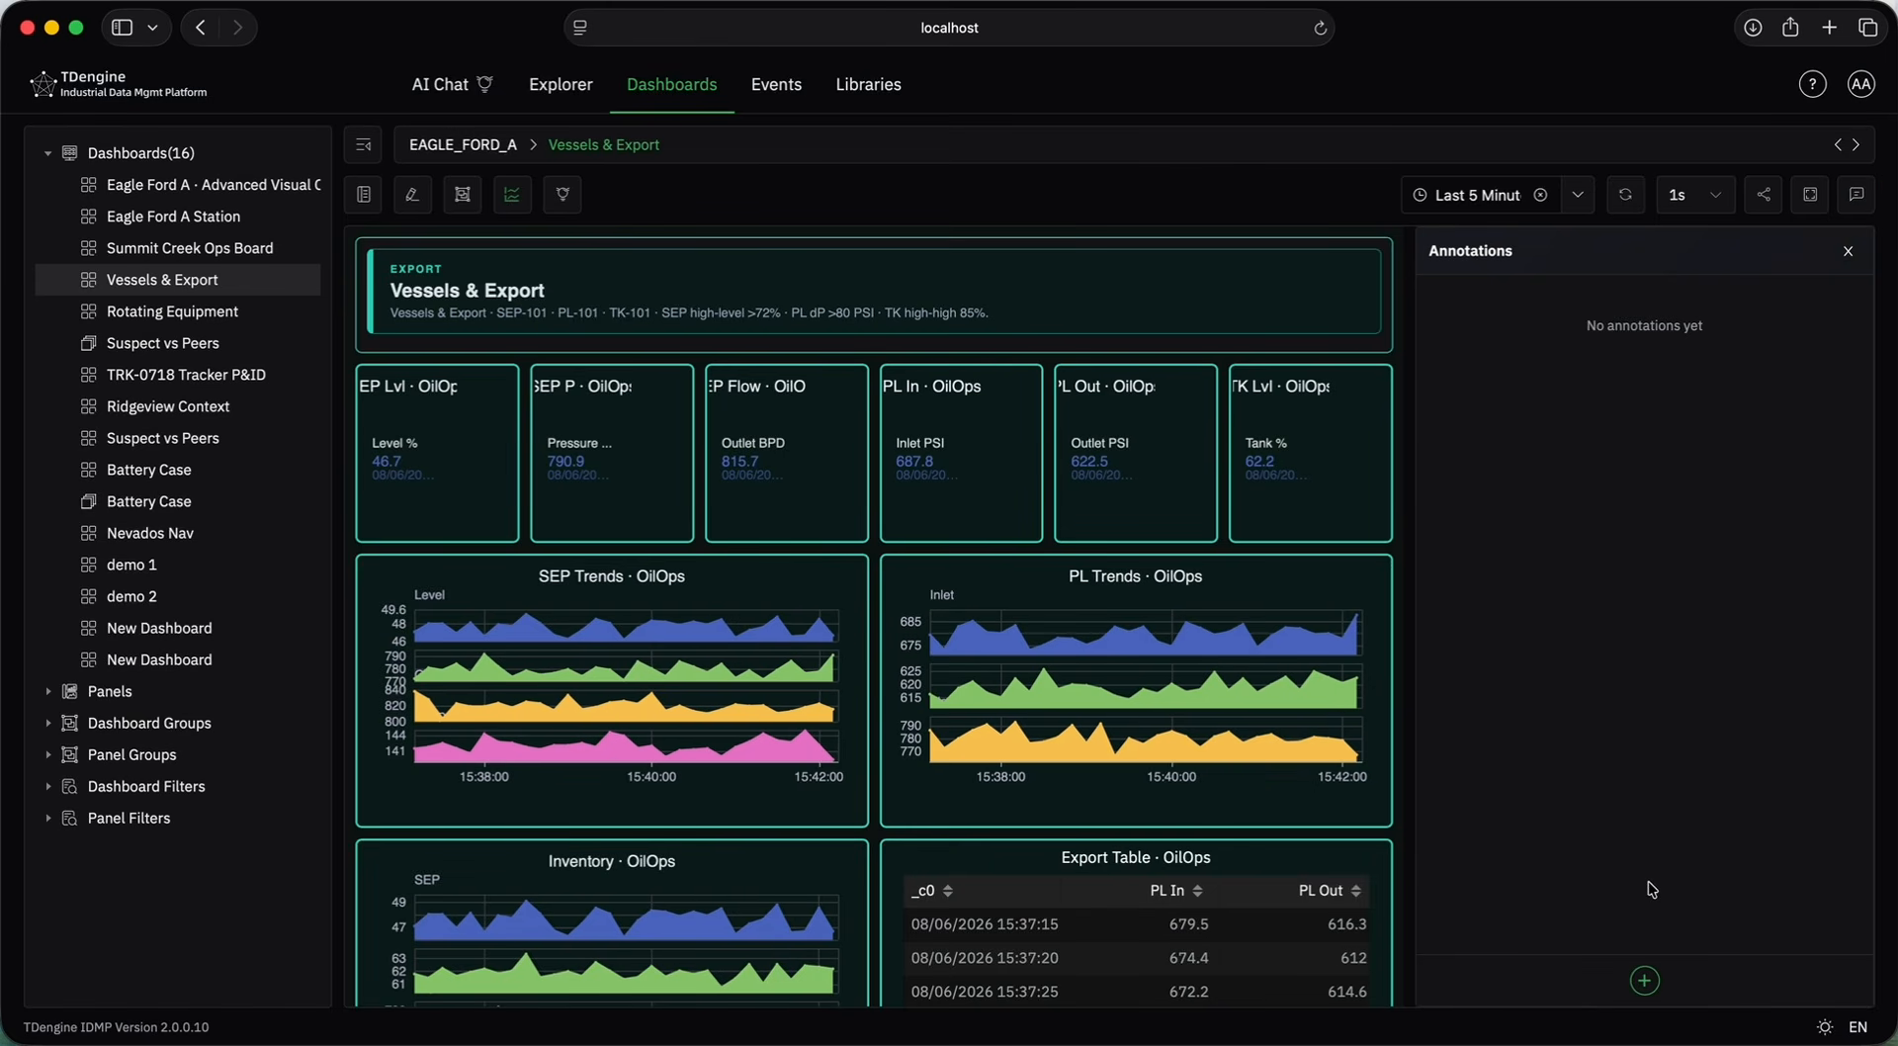
pyautogui.click(1848, 251)
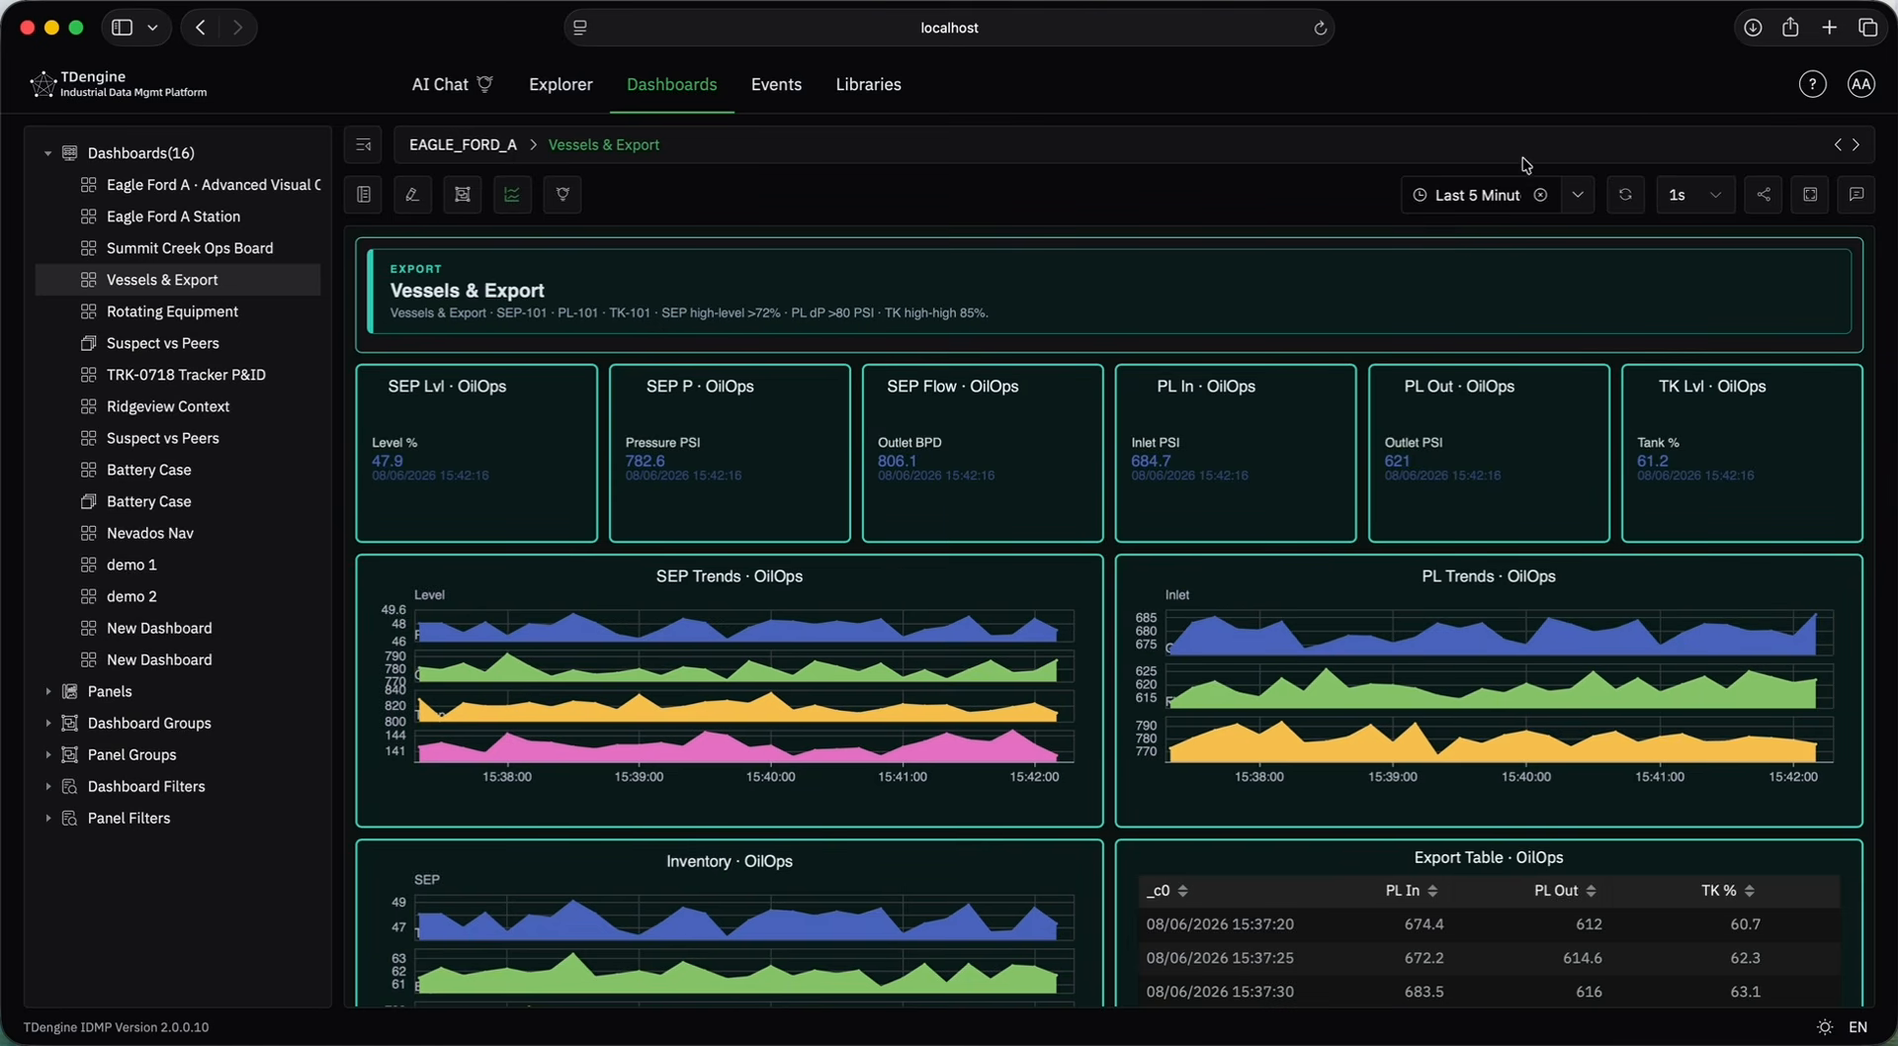
pyautogui.scroll(-3, 946, 412)
# Delete the Motor Current Over 100A Alert from the RT analyses of SCE-AST-EFB-C201 in the Explorer.
pyautogui.click(586, 96)
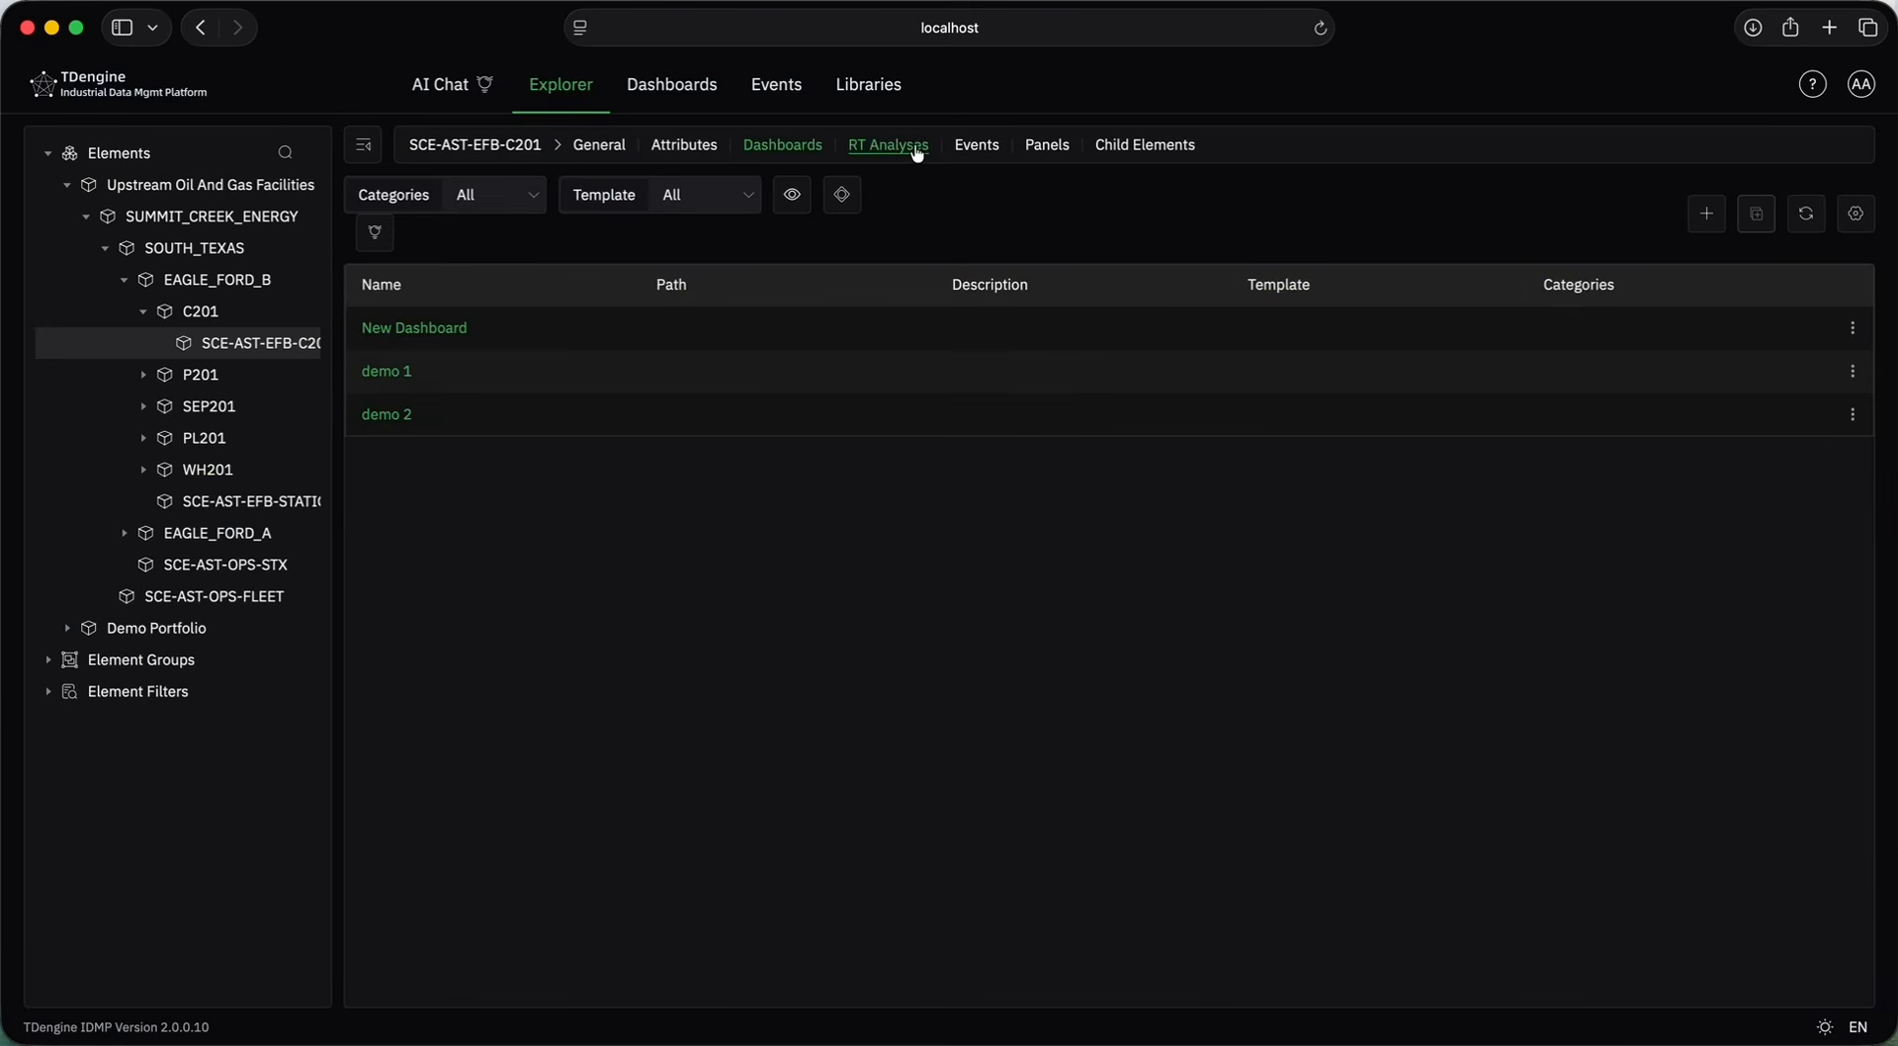
pyautogui.click(918, 151)
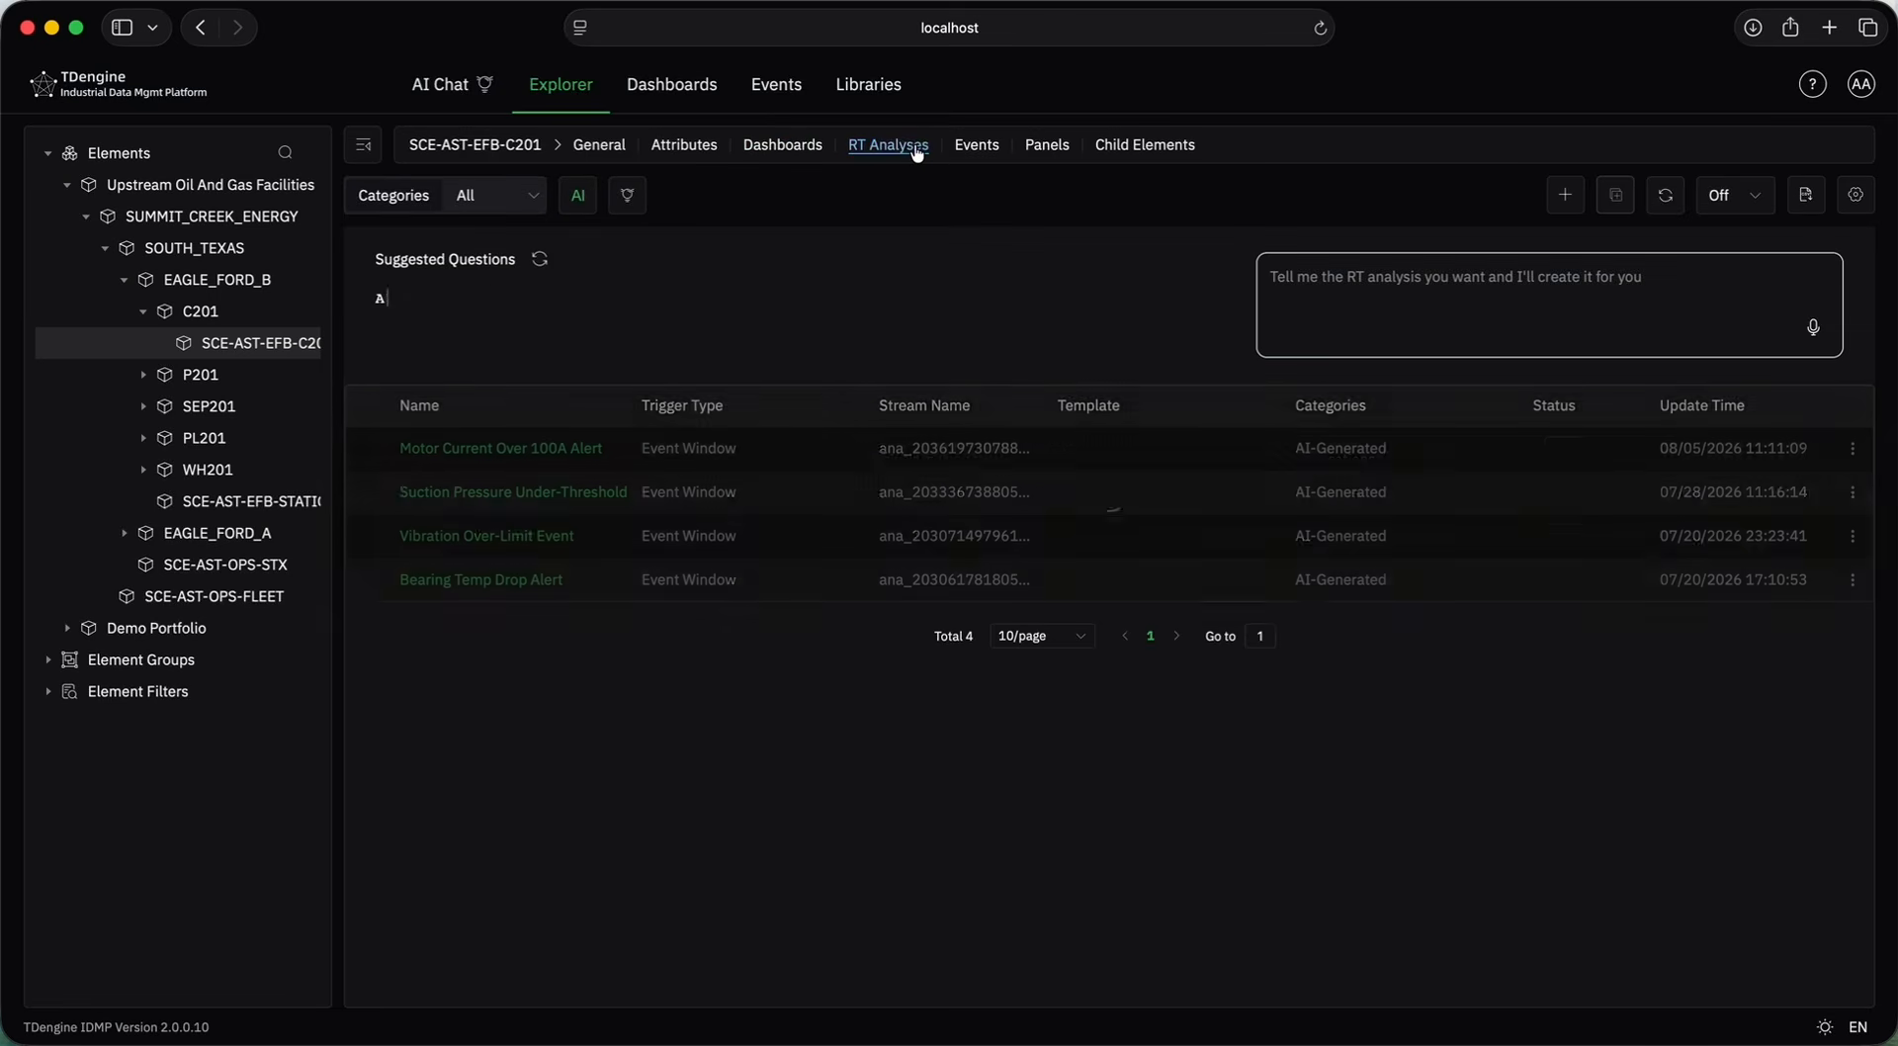
pyautogui.click(1854, 448)
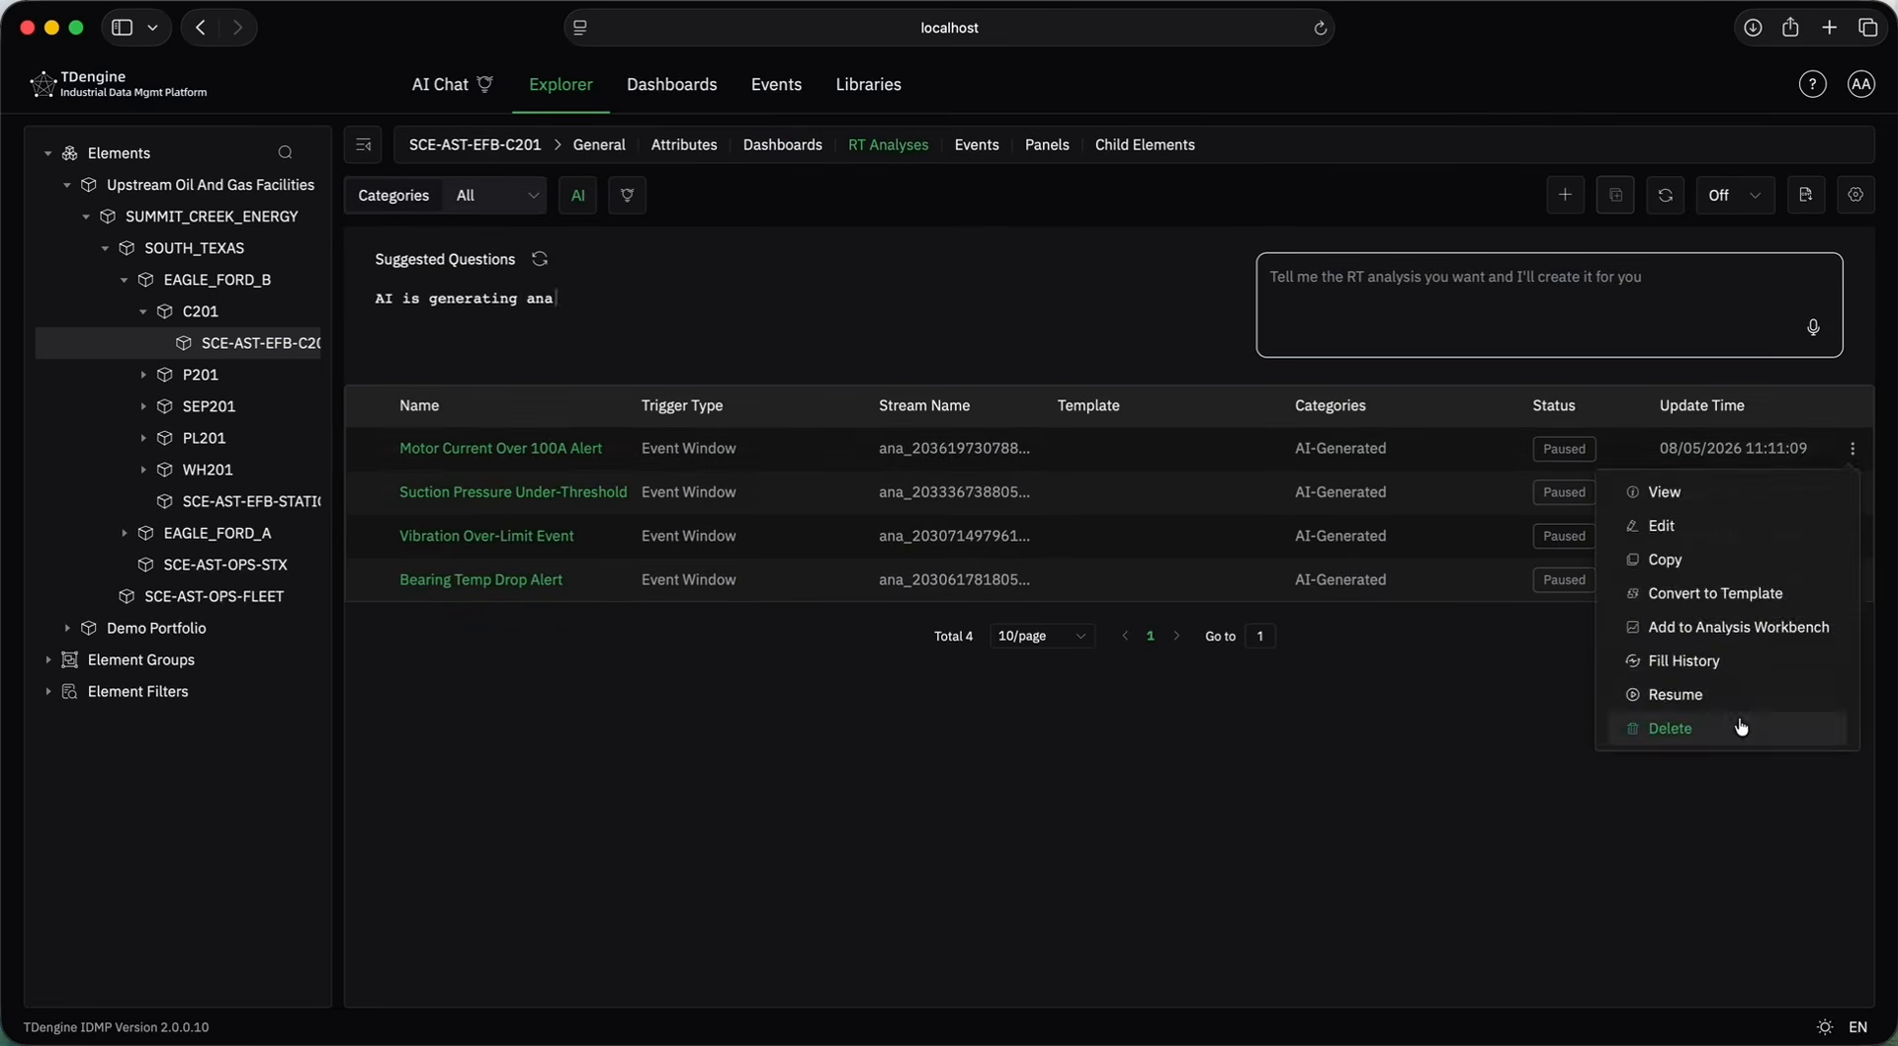
pyautogui.click(1745, 729)
pyautogui.click(874, 593)
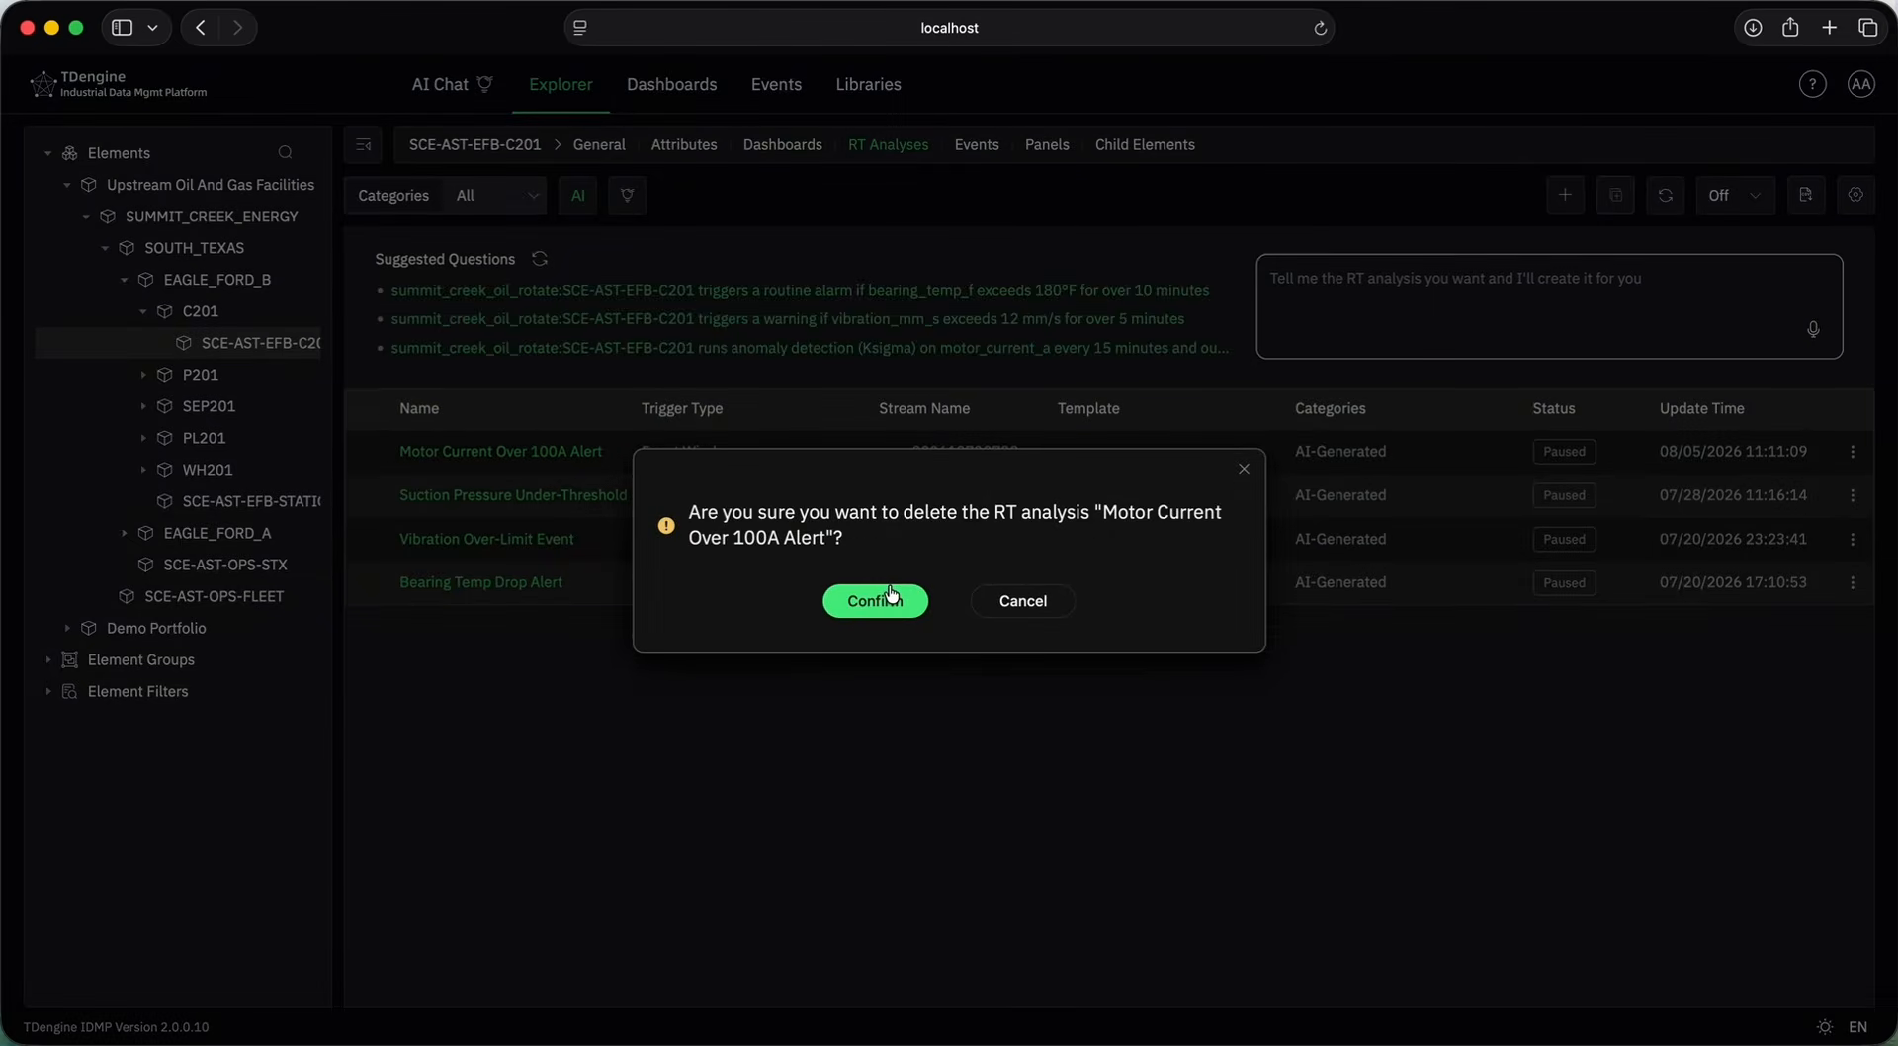
pyautogui.click(873, 611)
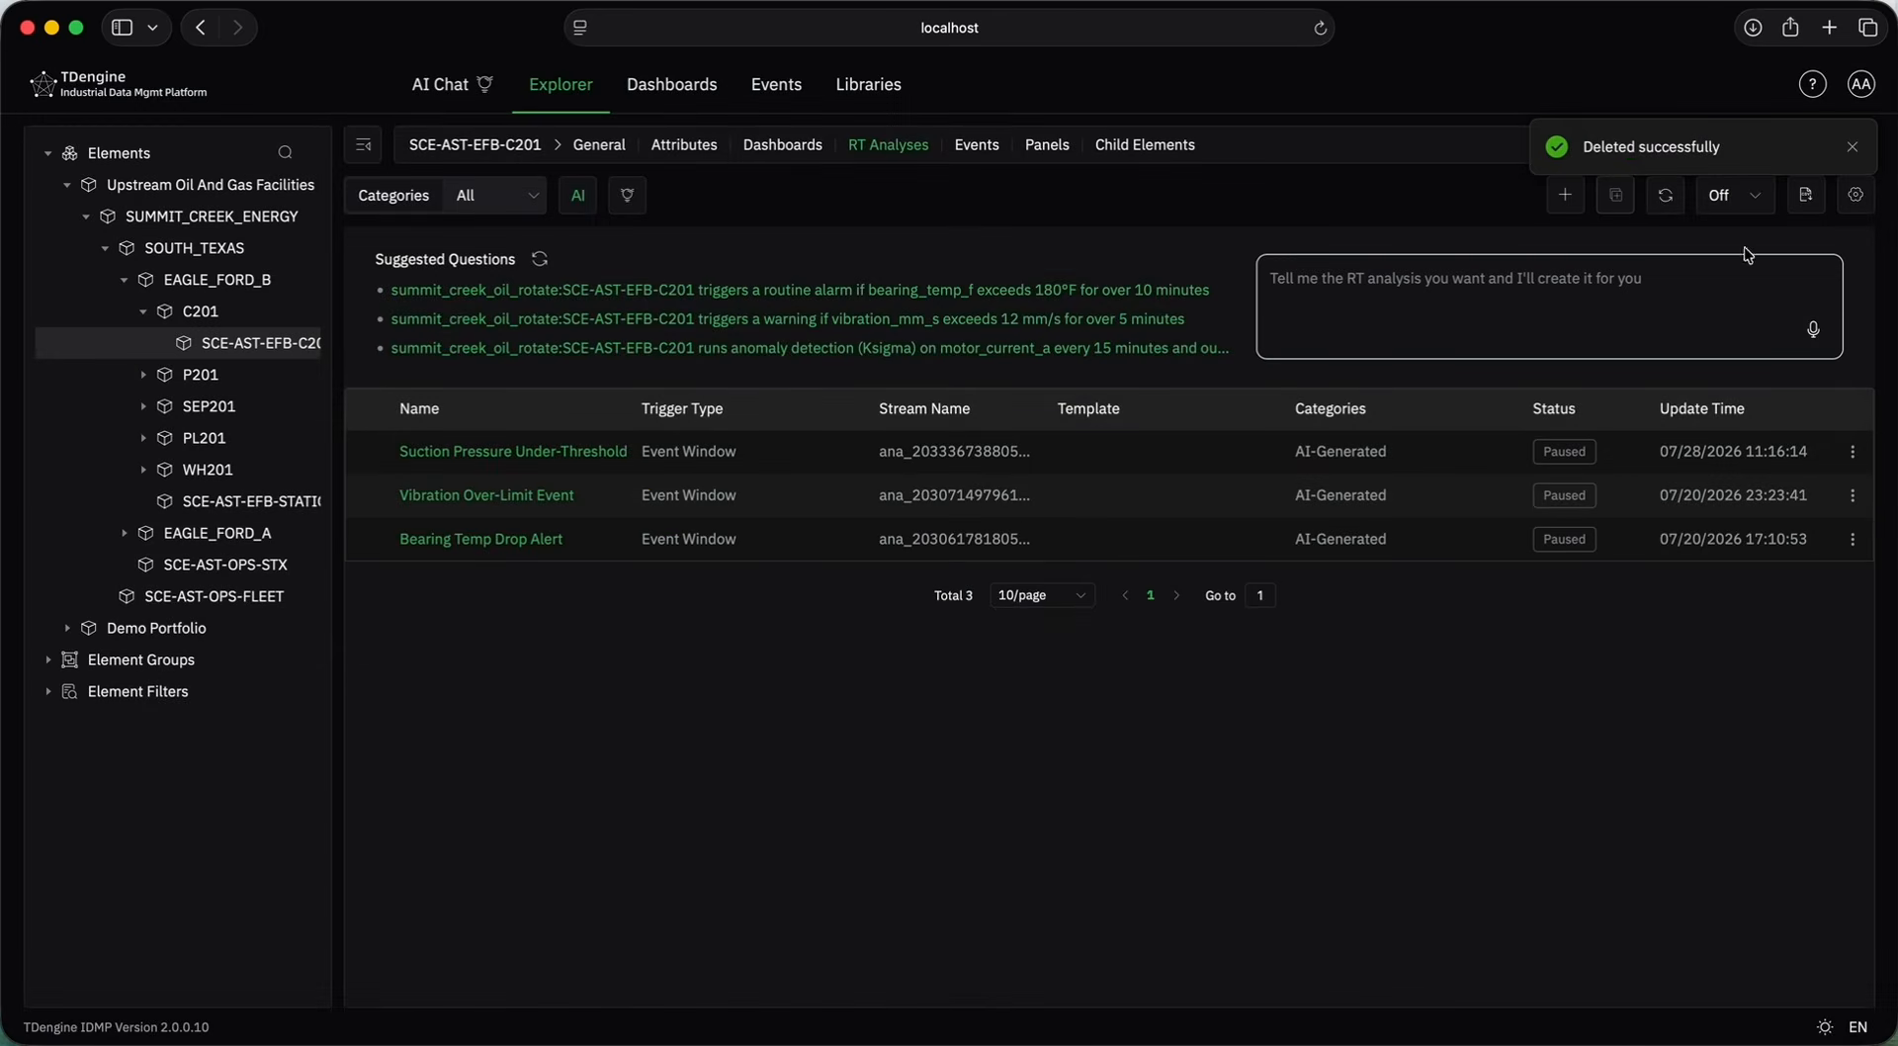
pyautogui.click(1855, 147)
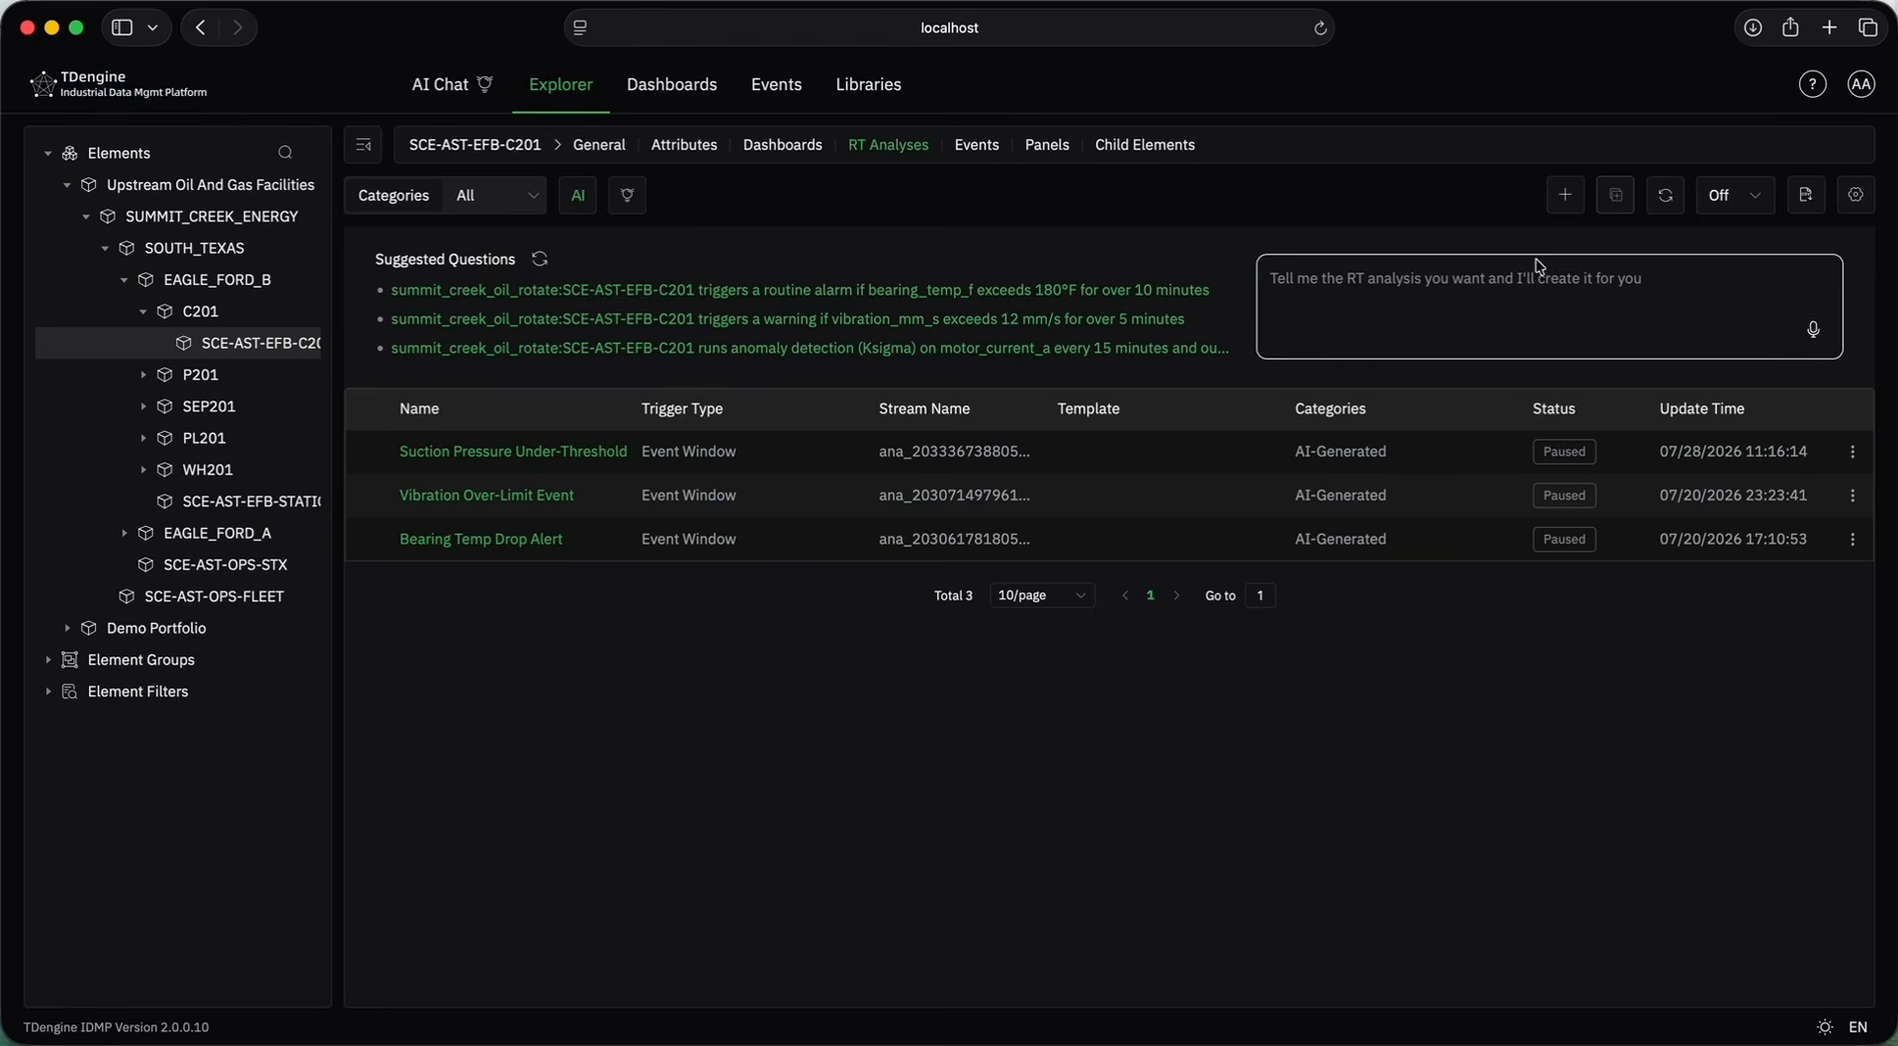
# Start a new RT analysis for the element and name it Demo.
pyautogui.click(1566, 196)
pyautogui.click(697, 374)
pyautogui.tripleClick(666, 375)
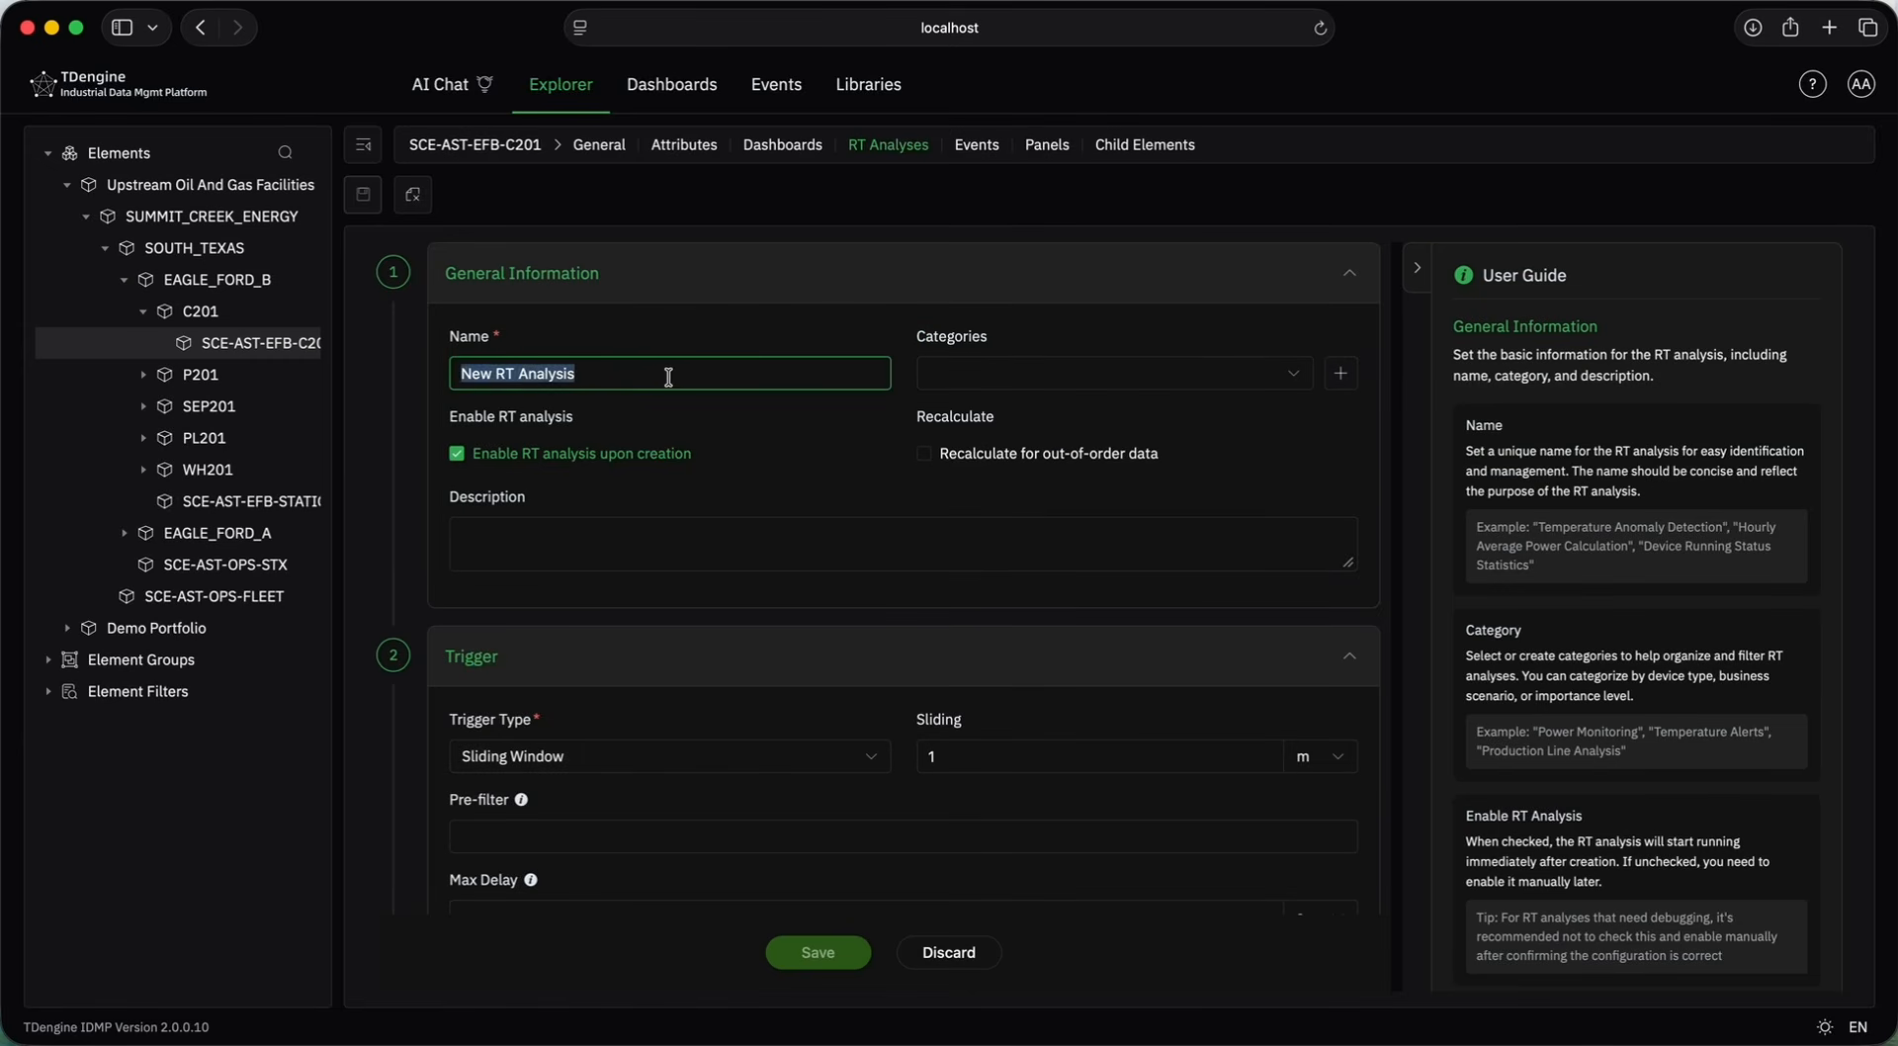
pyautogui.write('Demo')
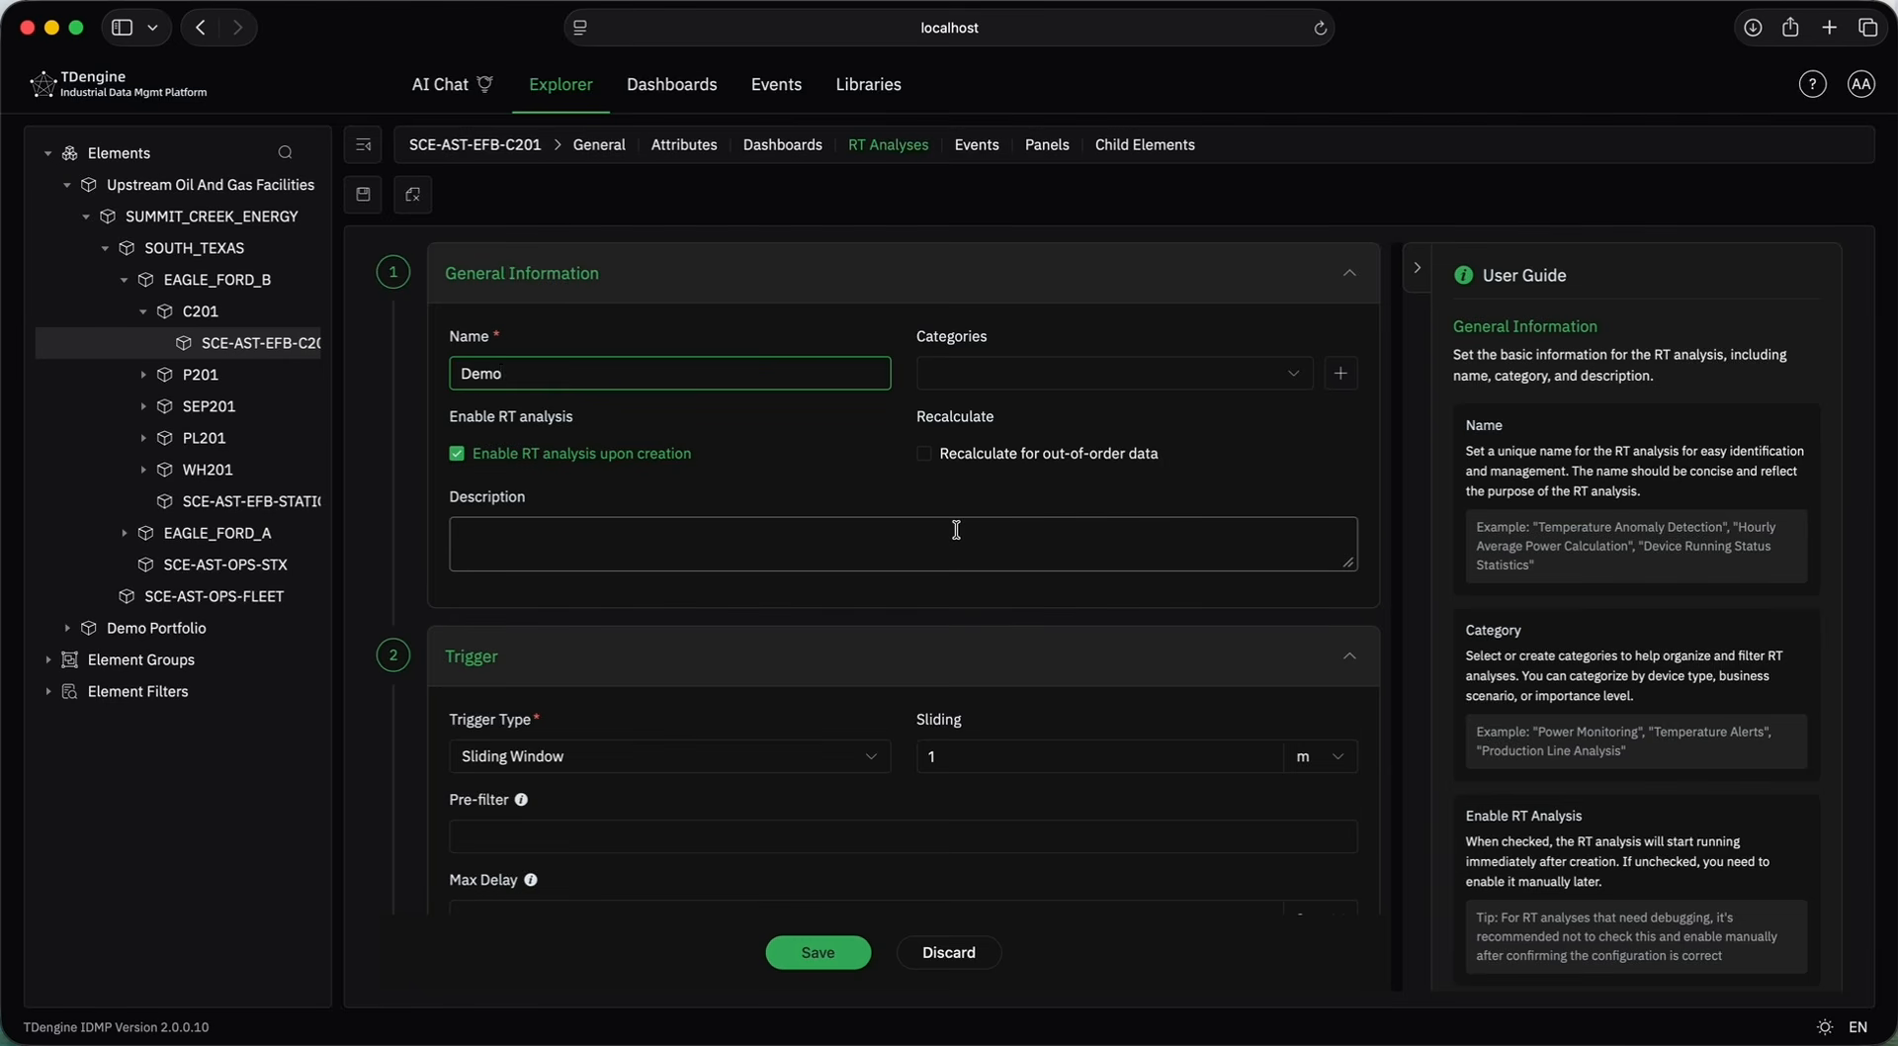
# Set the Demo analysis's trigger type to Event Window.
pyautogui.scroll(-1, 956, 530)
pyautogui.scroll(-3, 956, 530)
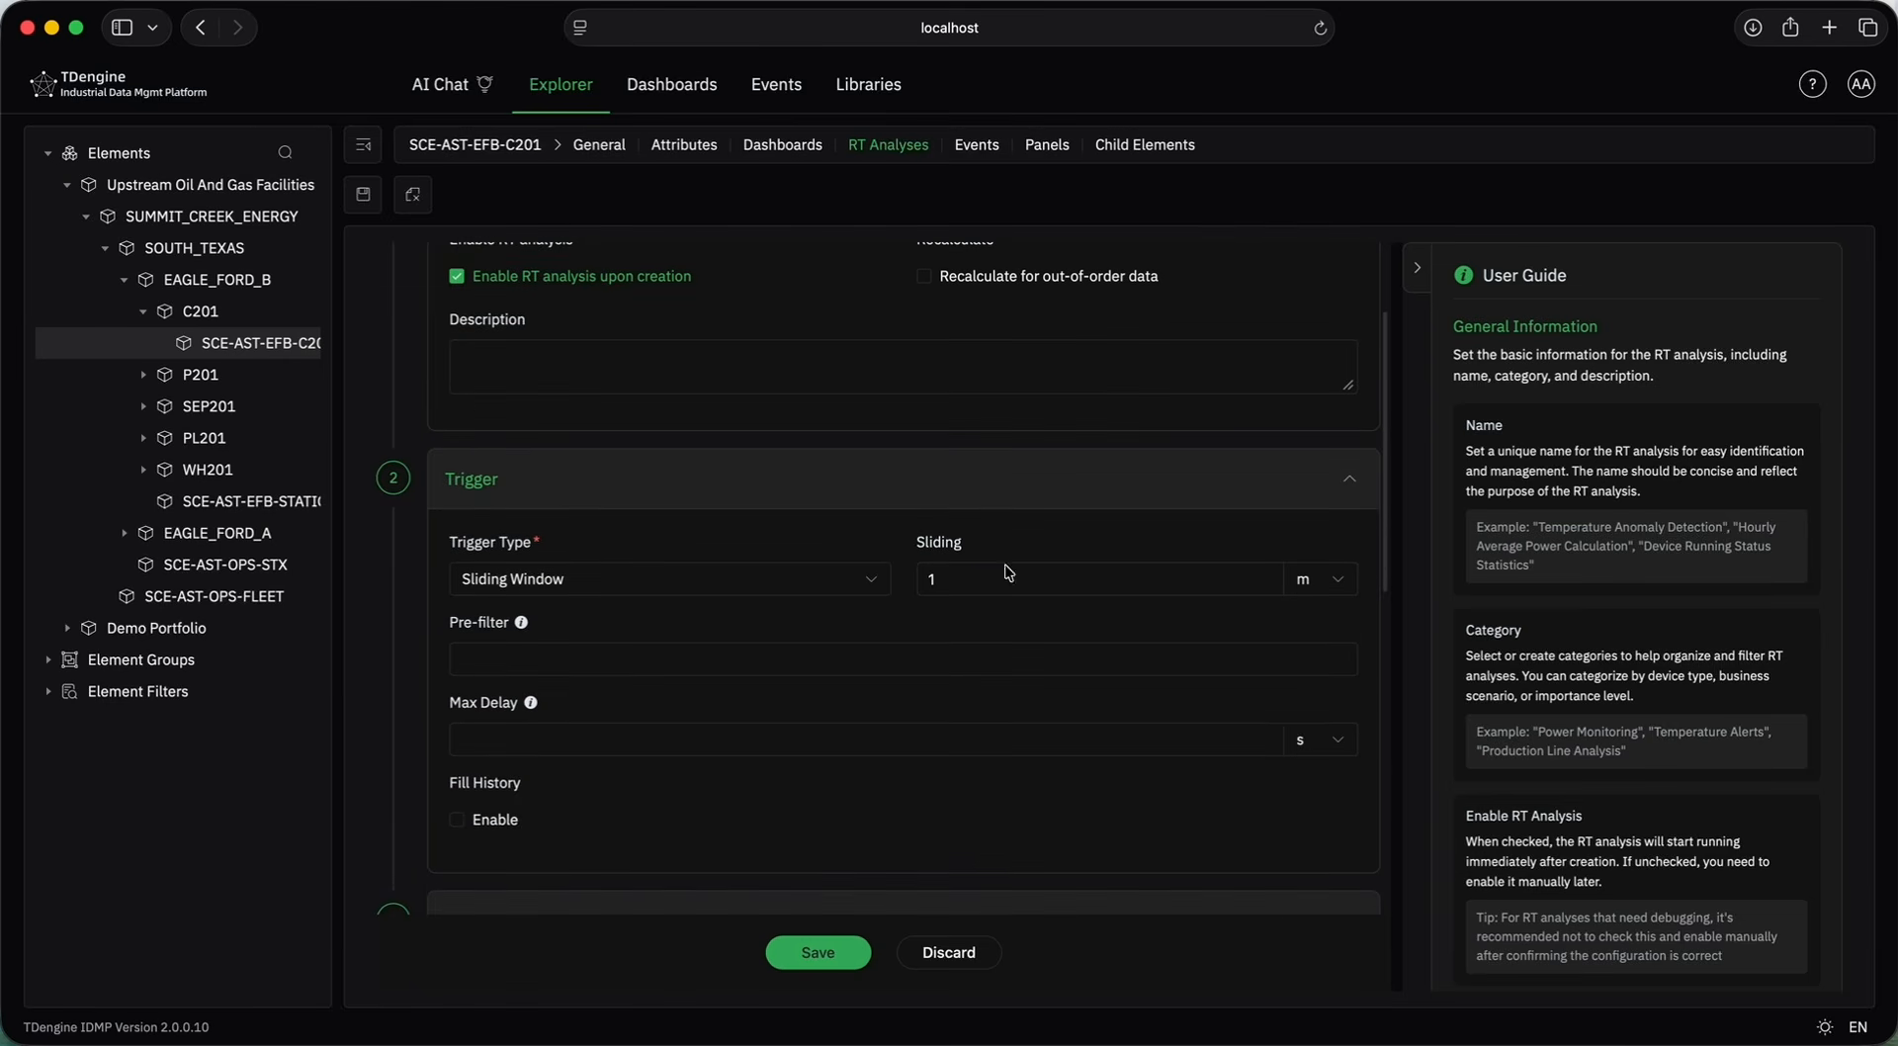
pyautogui.click(808, 594)
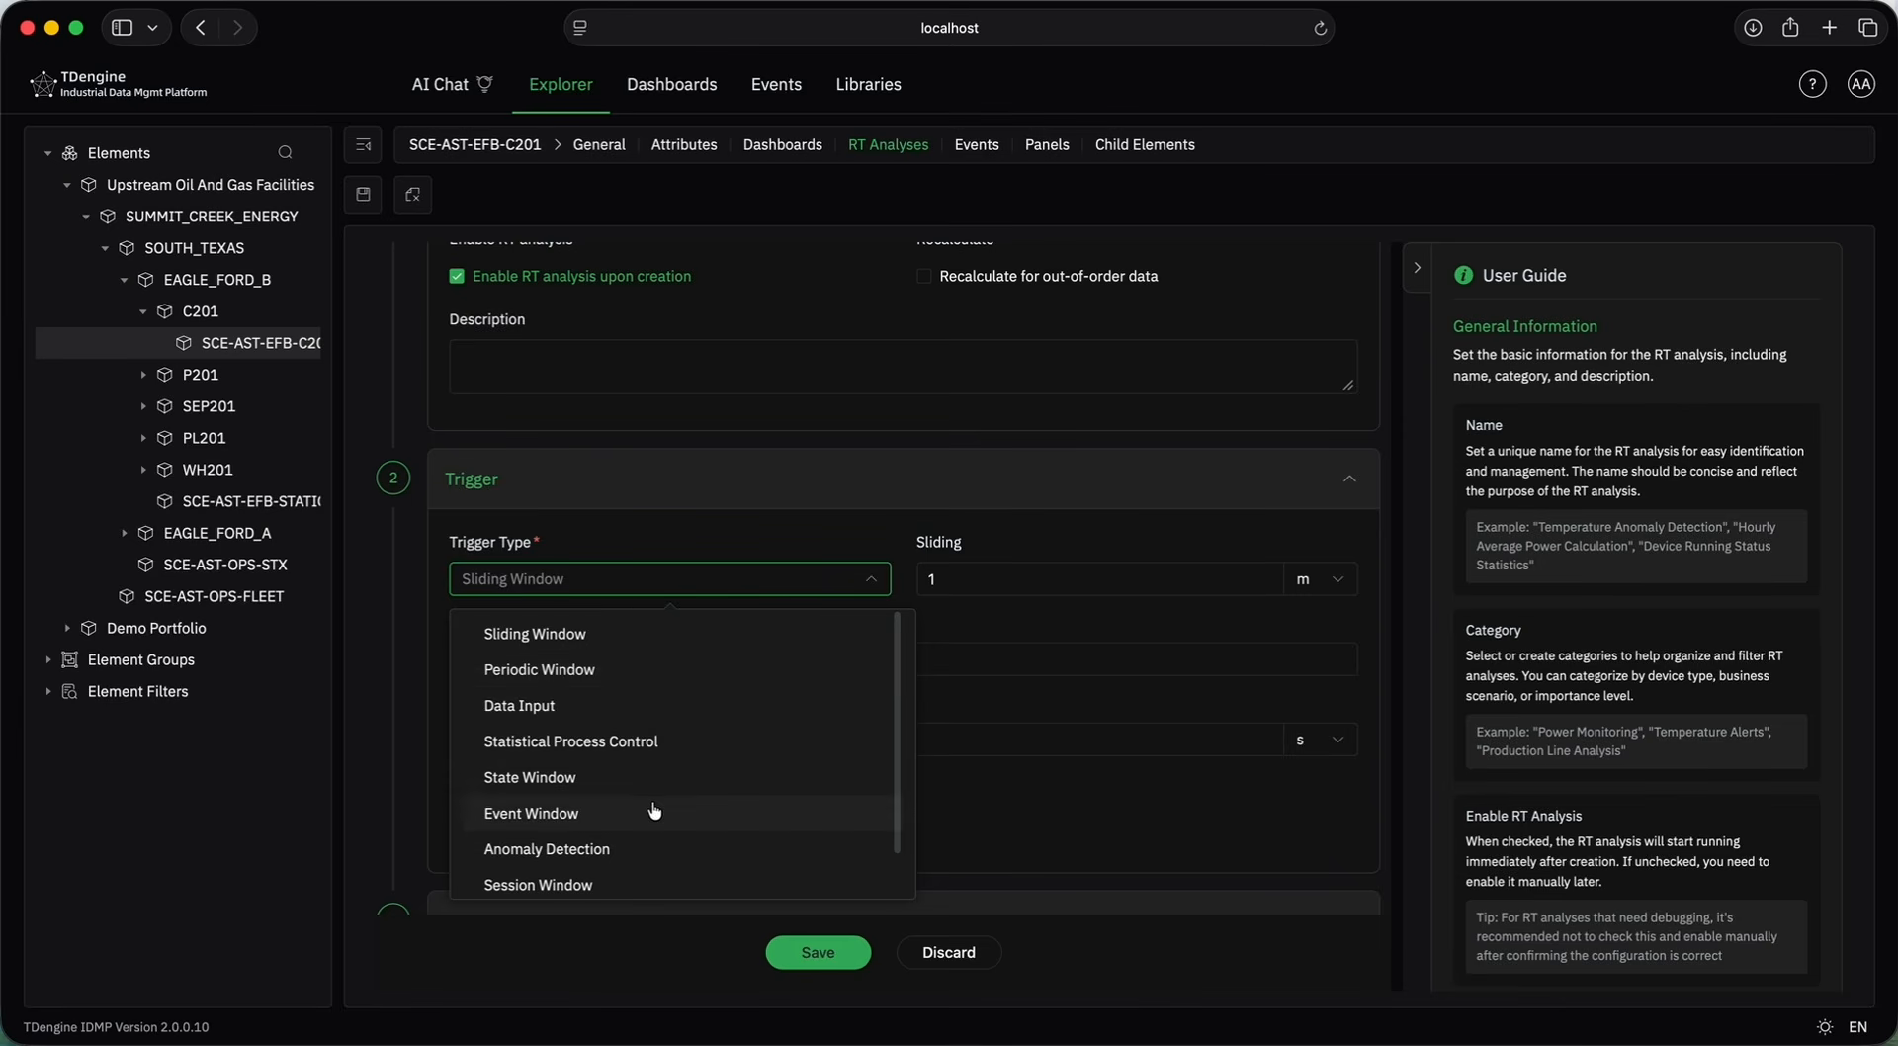
pyautogui.click(654, 810)
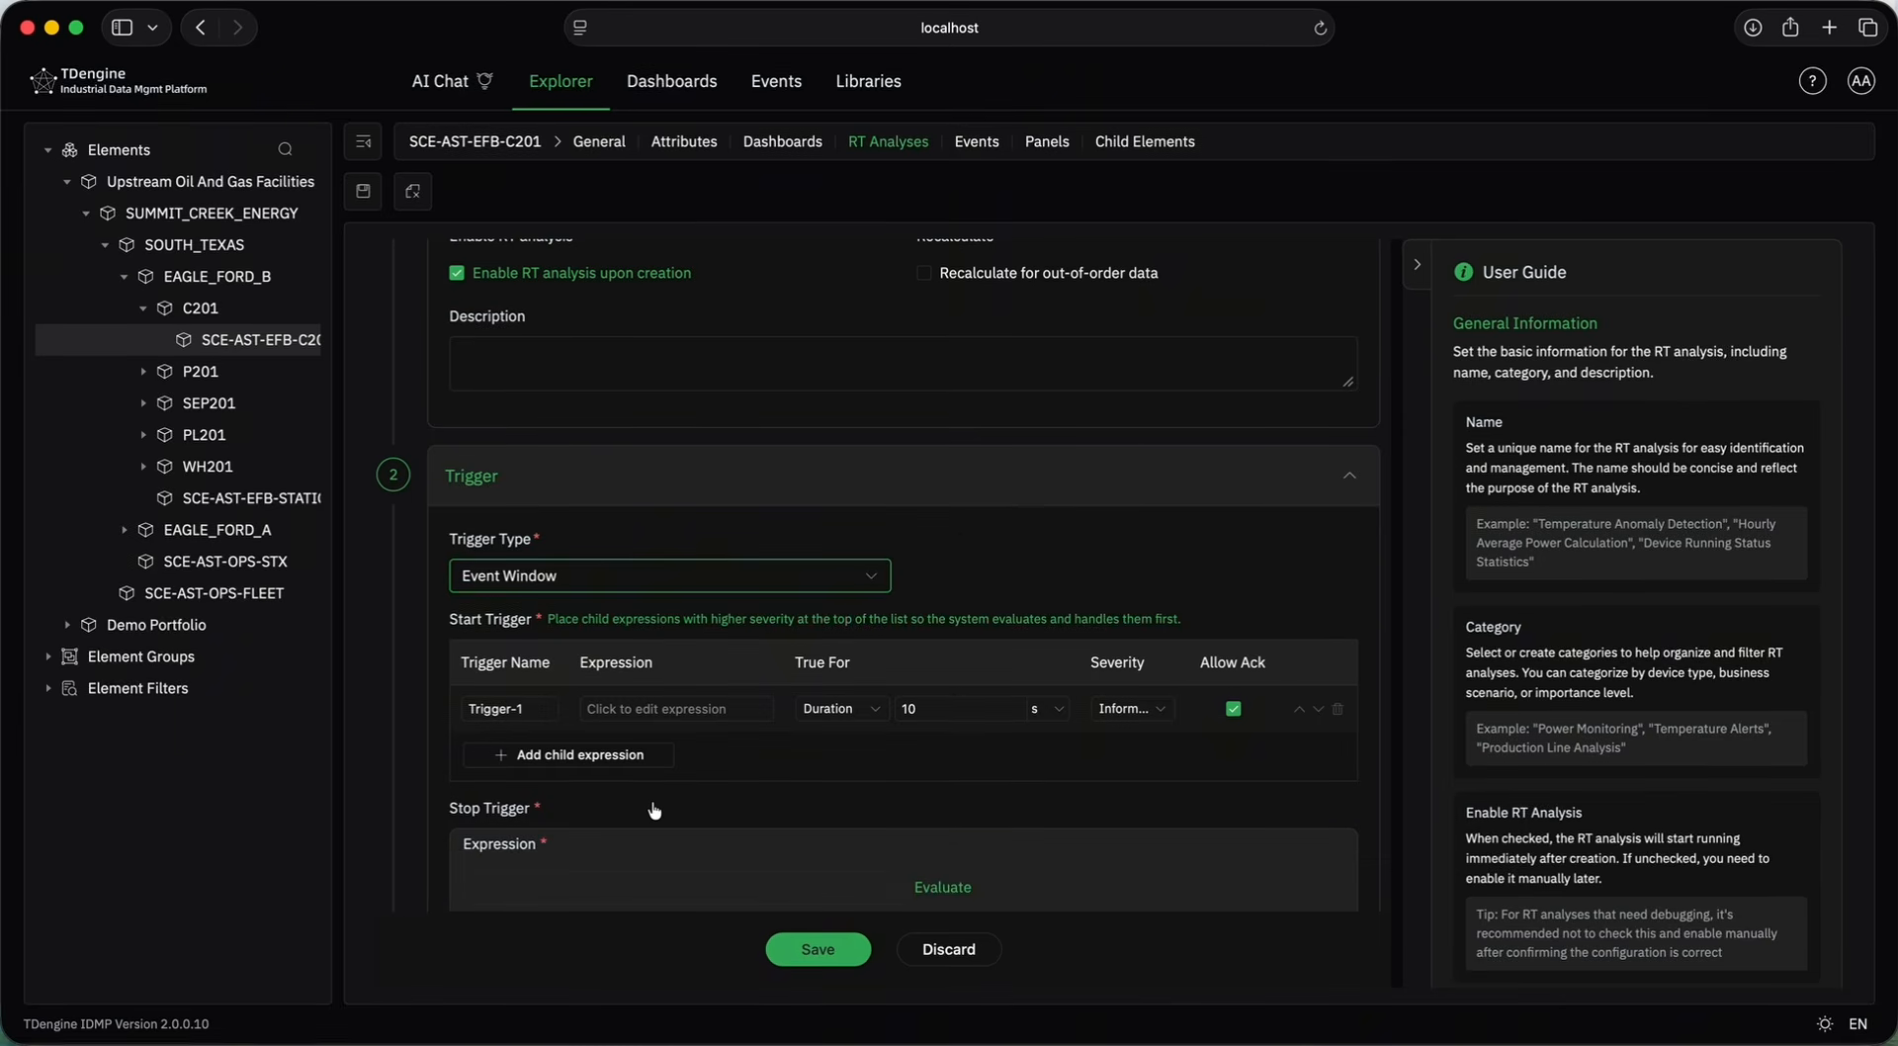
# Set the Trigger-1 start expression to motor_current_a > 100 and save it.
pyautogui.click(695, 714)
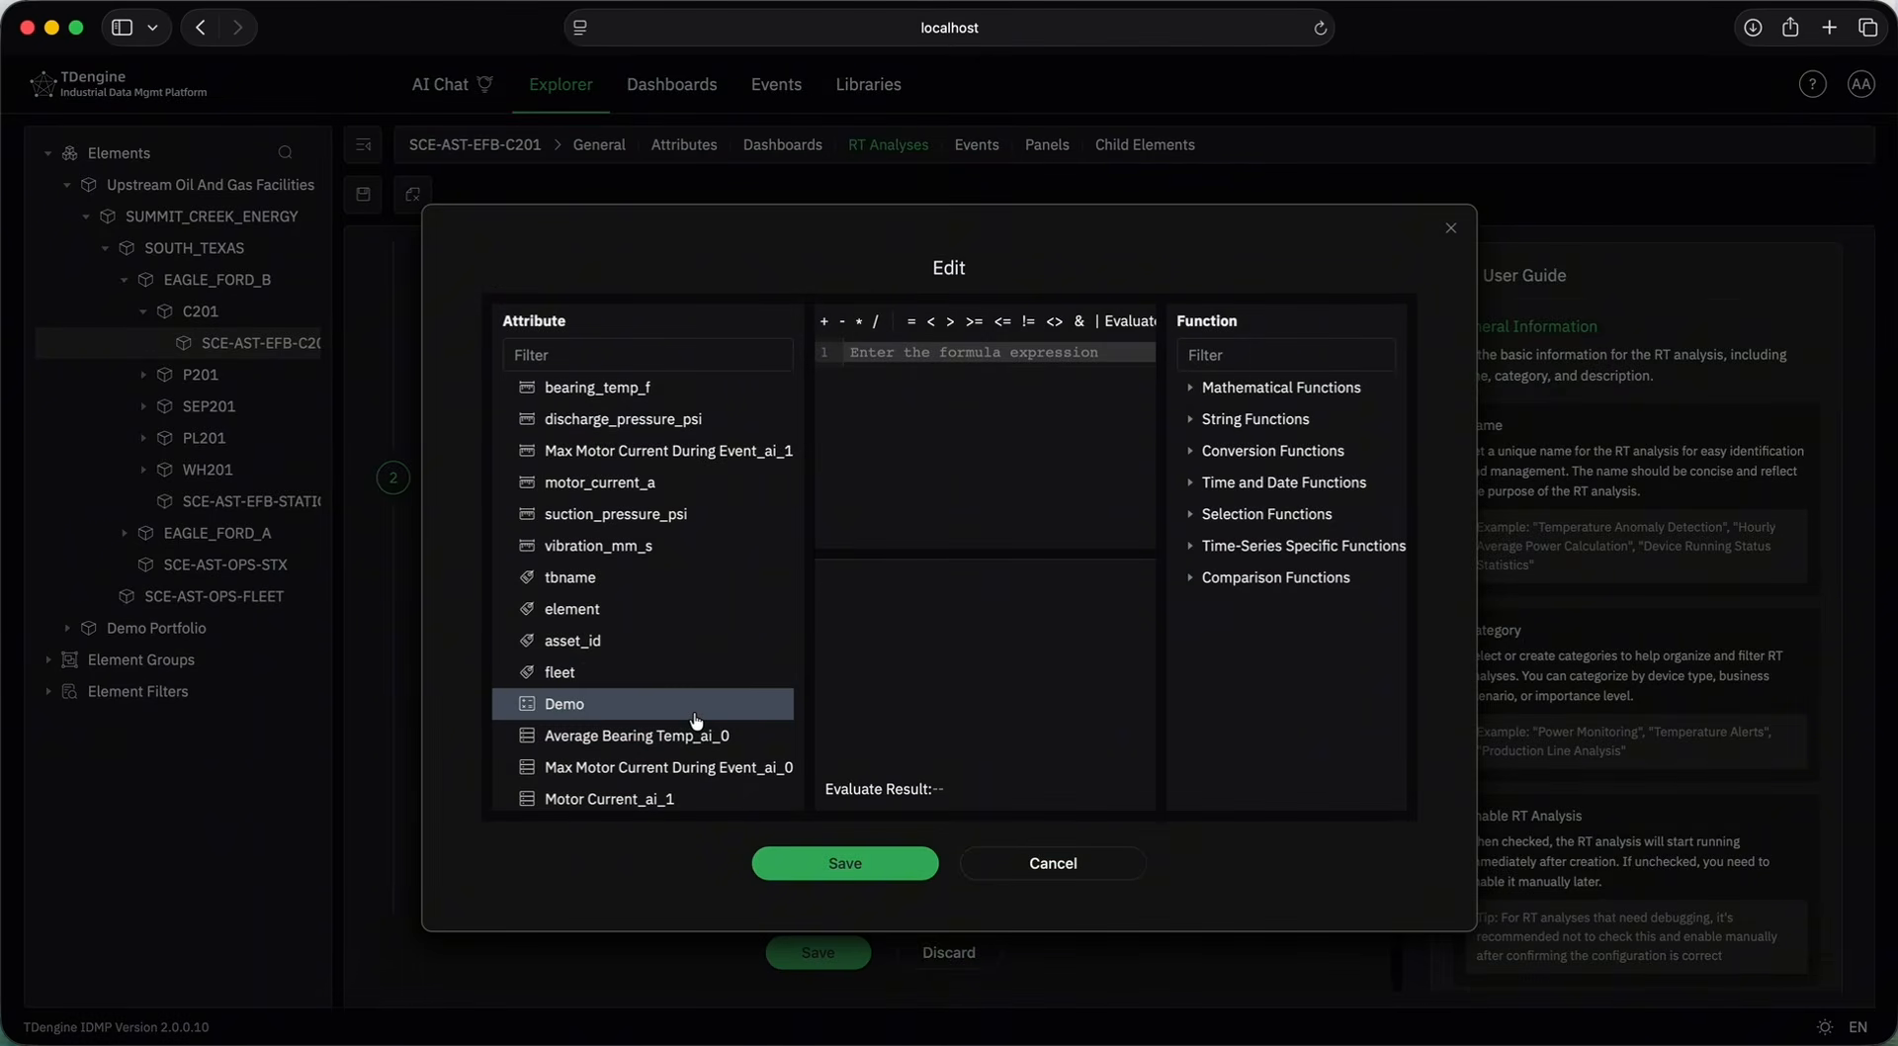
pyautogui.doubleClick(623, 481)
pyautogui.write('> 100')
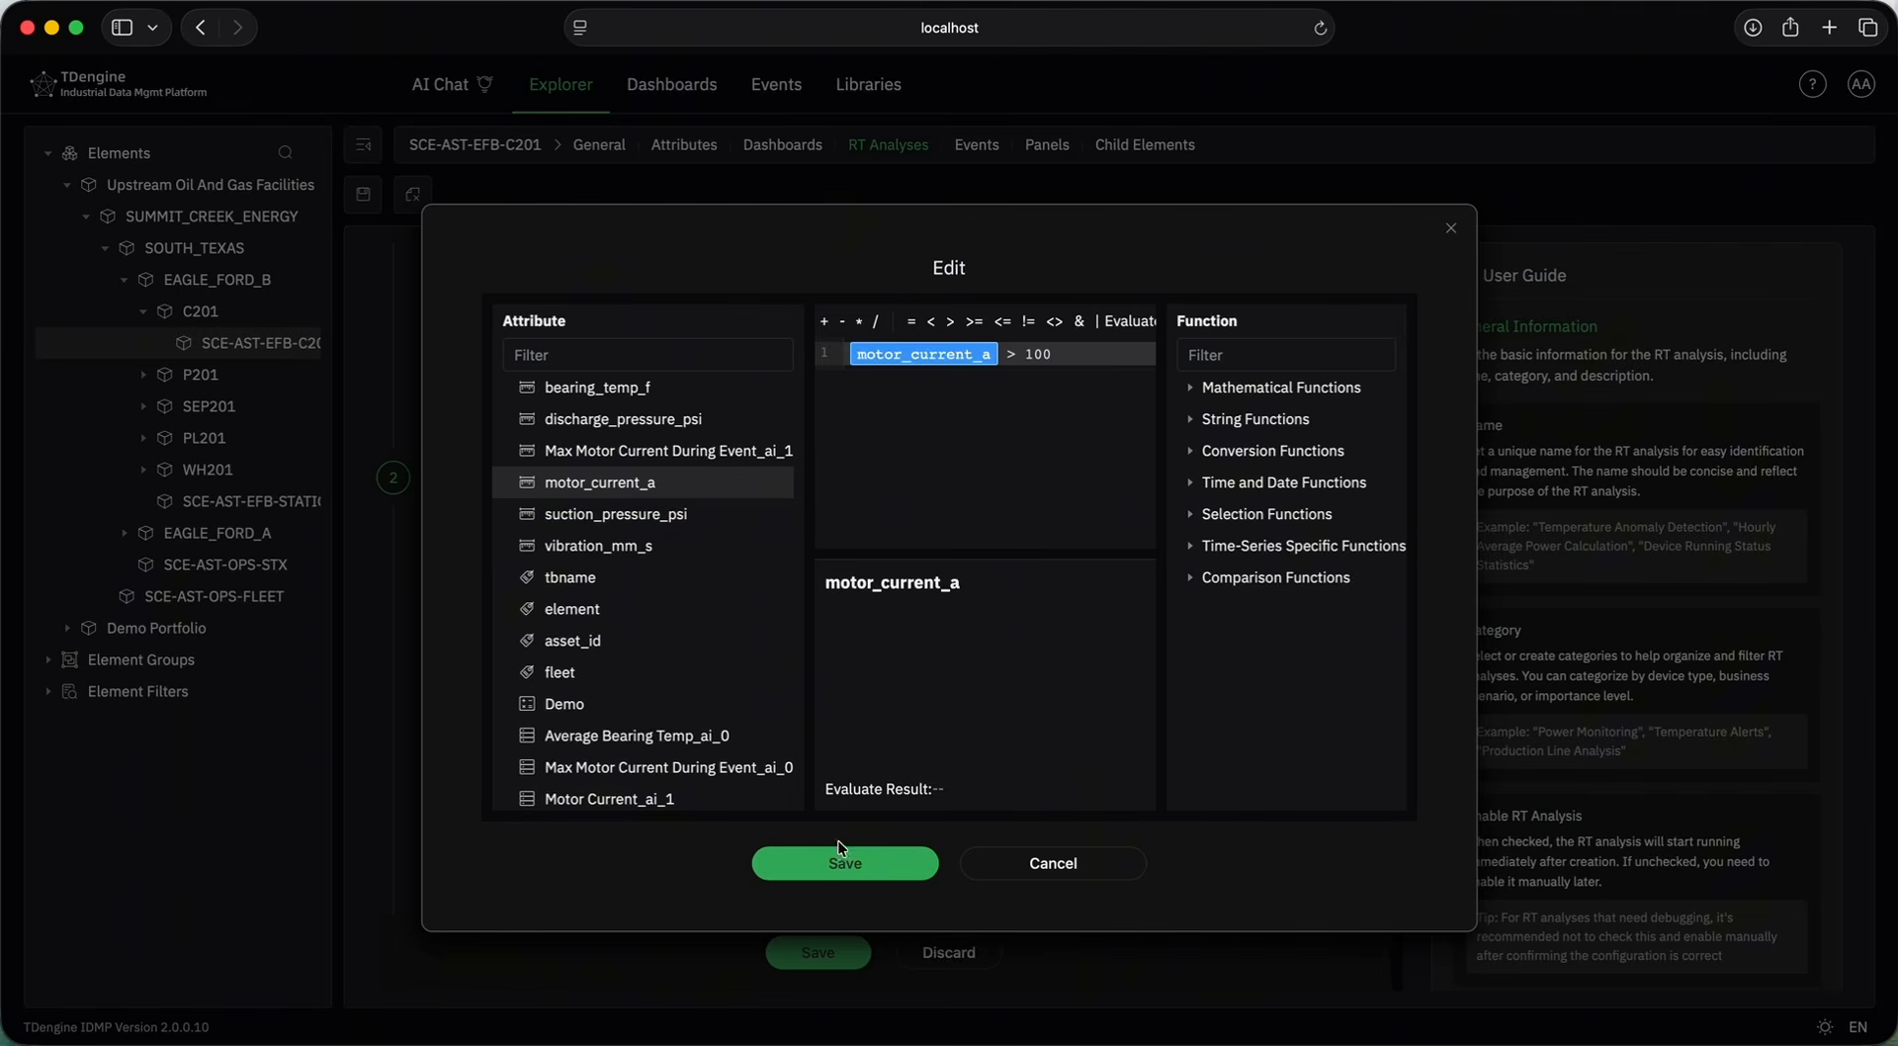
pyautogui.click(842, 865)
# Set the Demo analysis's stop trigger expression to motor_current_a <= 100 and save it.
pyautogui.scroll(-3, 834, 760)
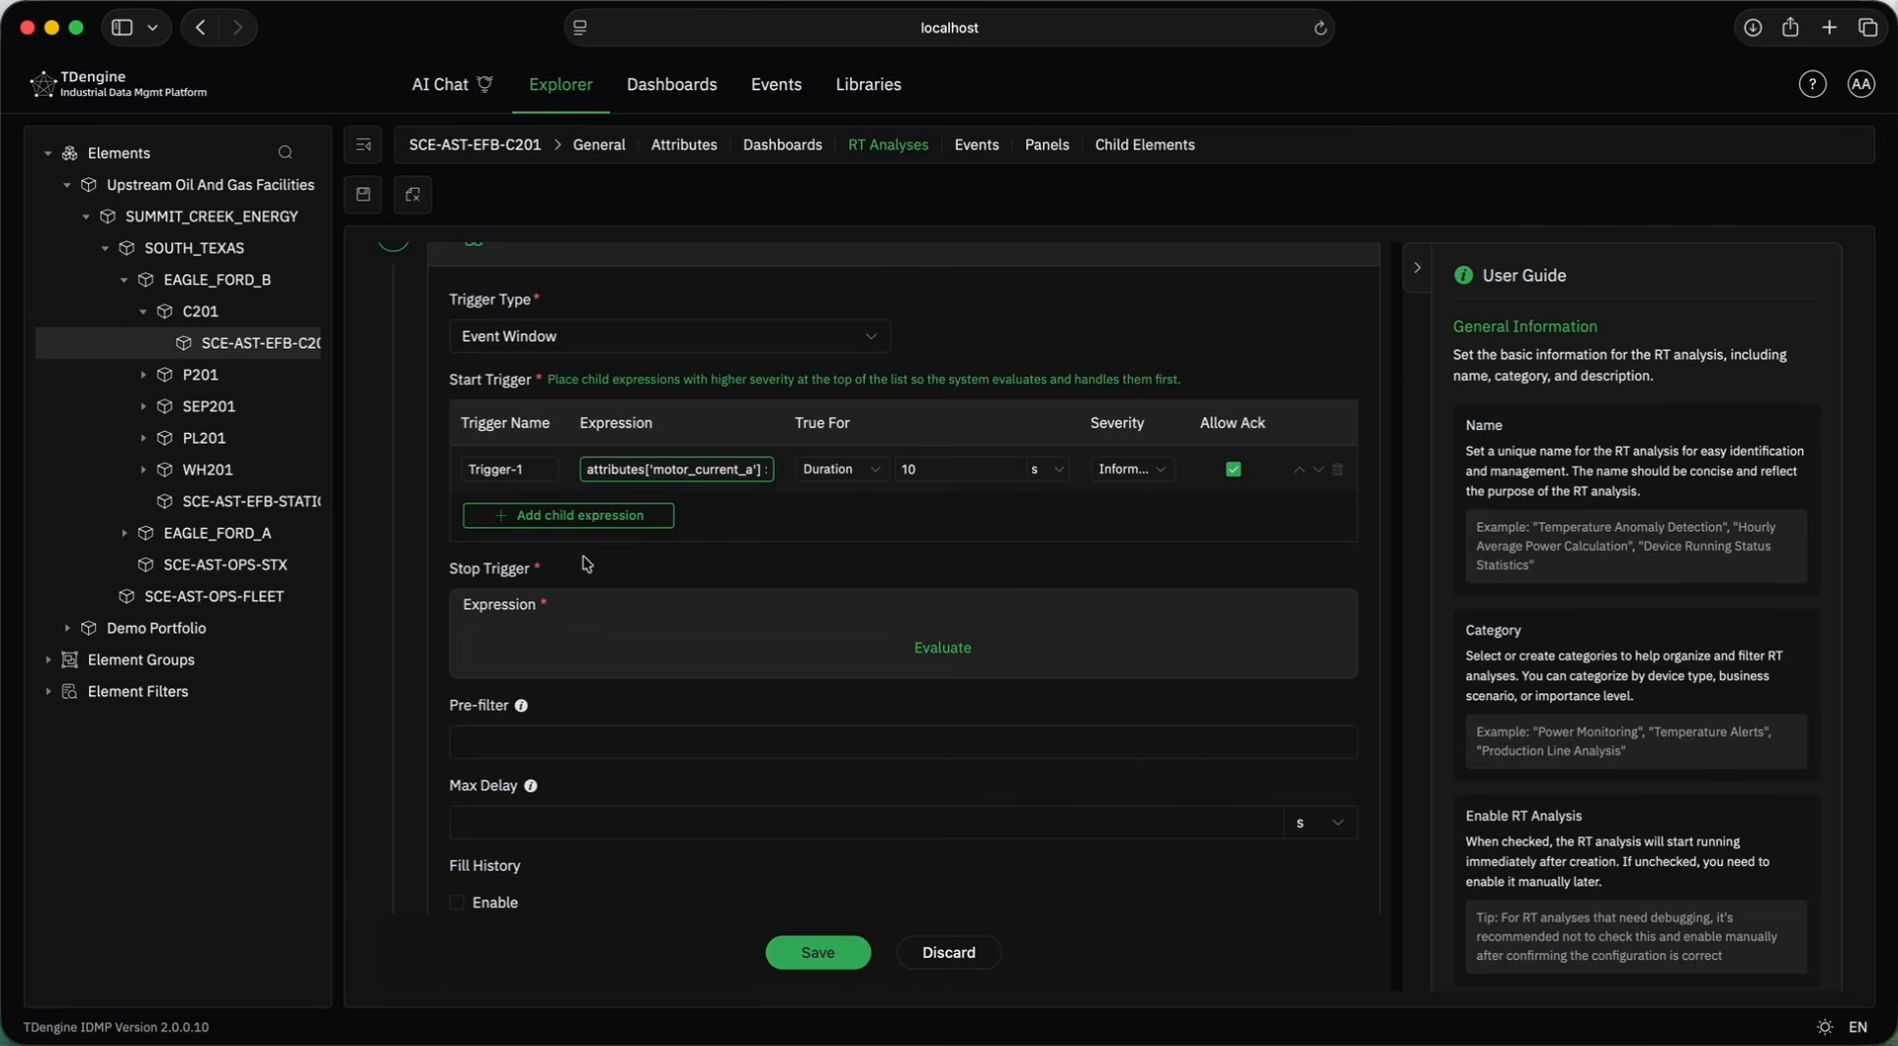
pyautogui.click(521, 656)
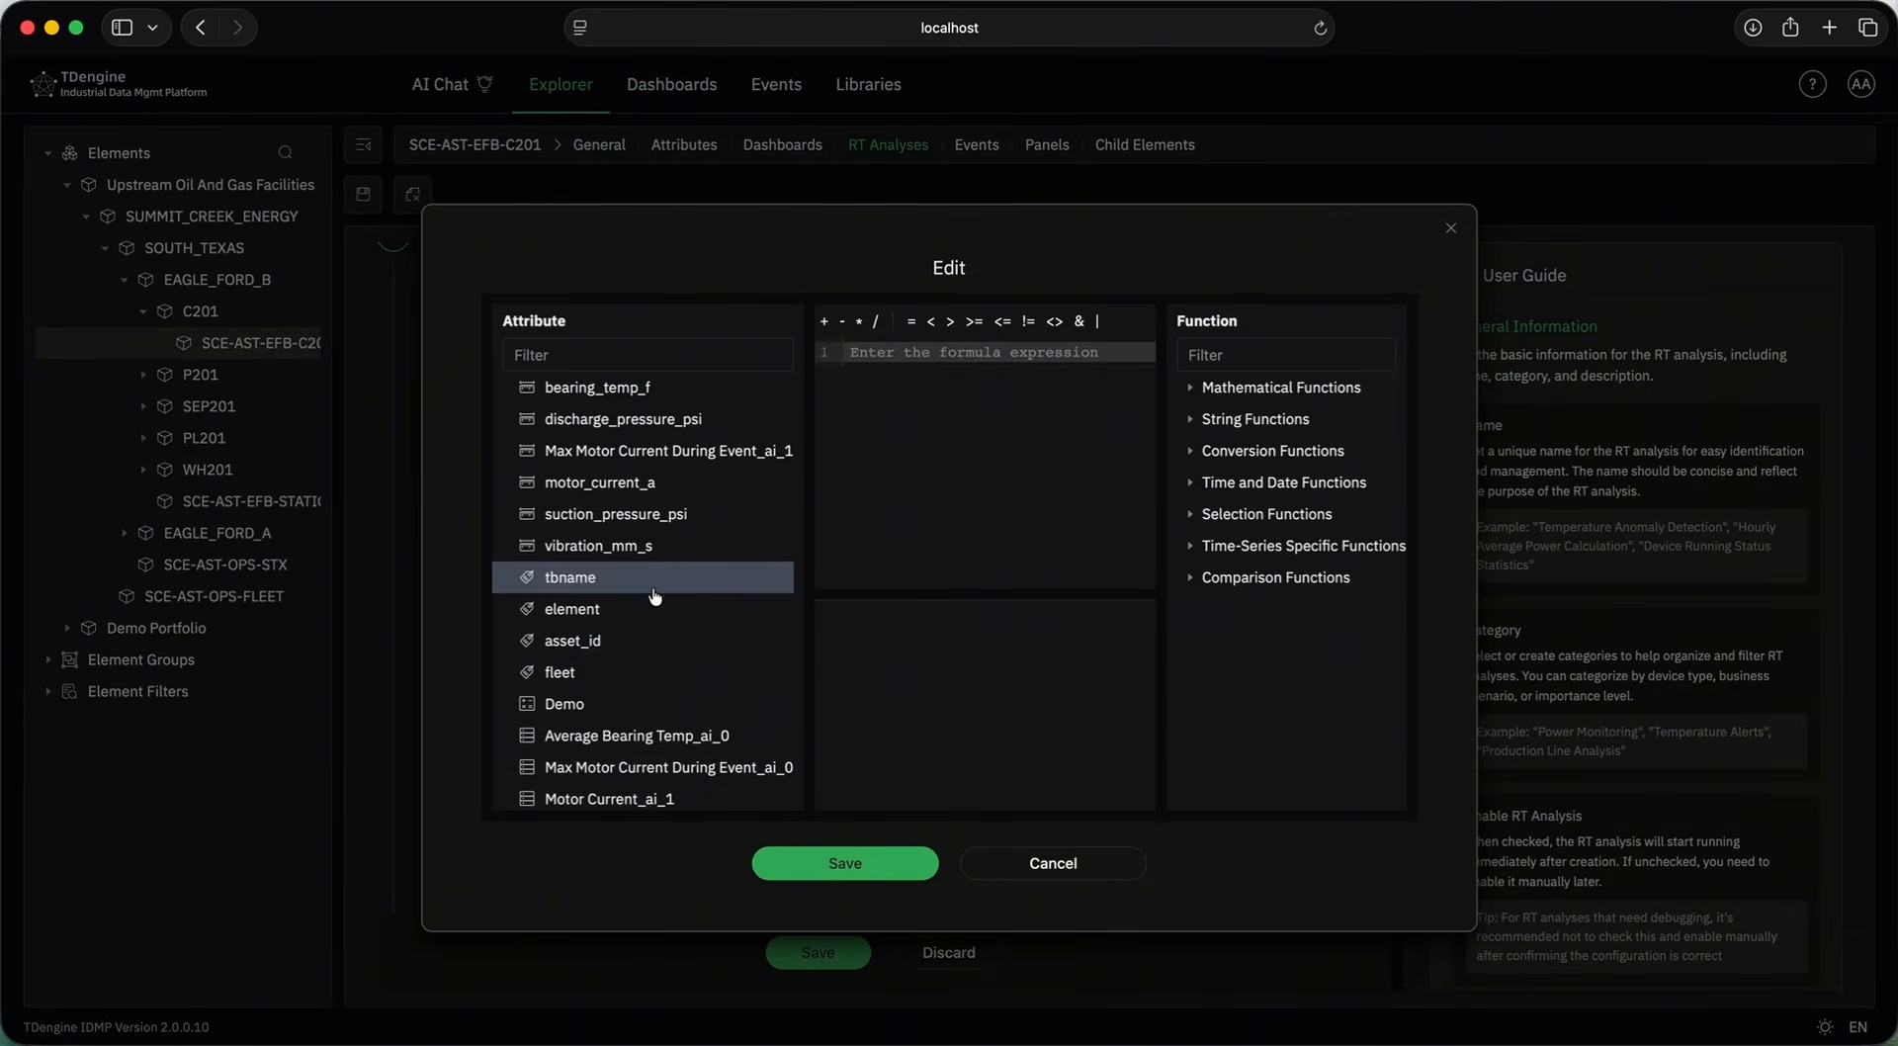
pyautogui.doubleClick(661, 486)
pyautogui.write('<= 100')
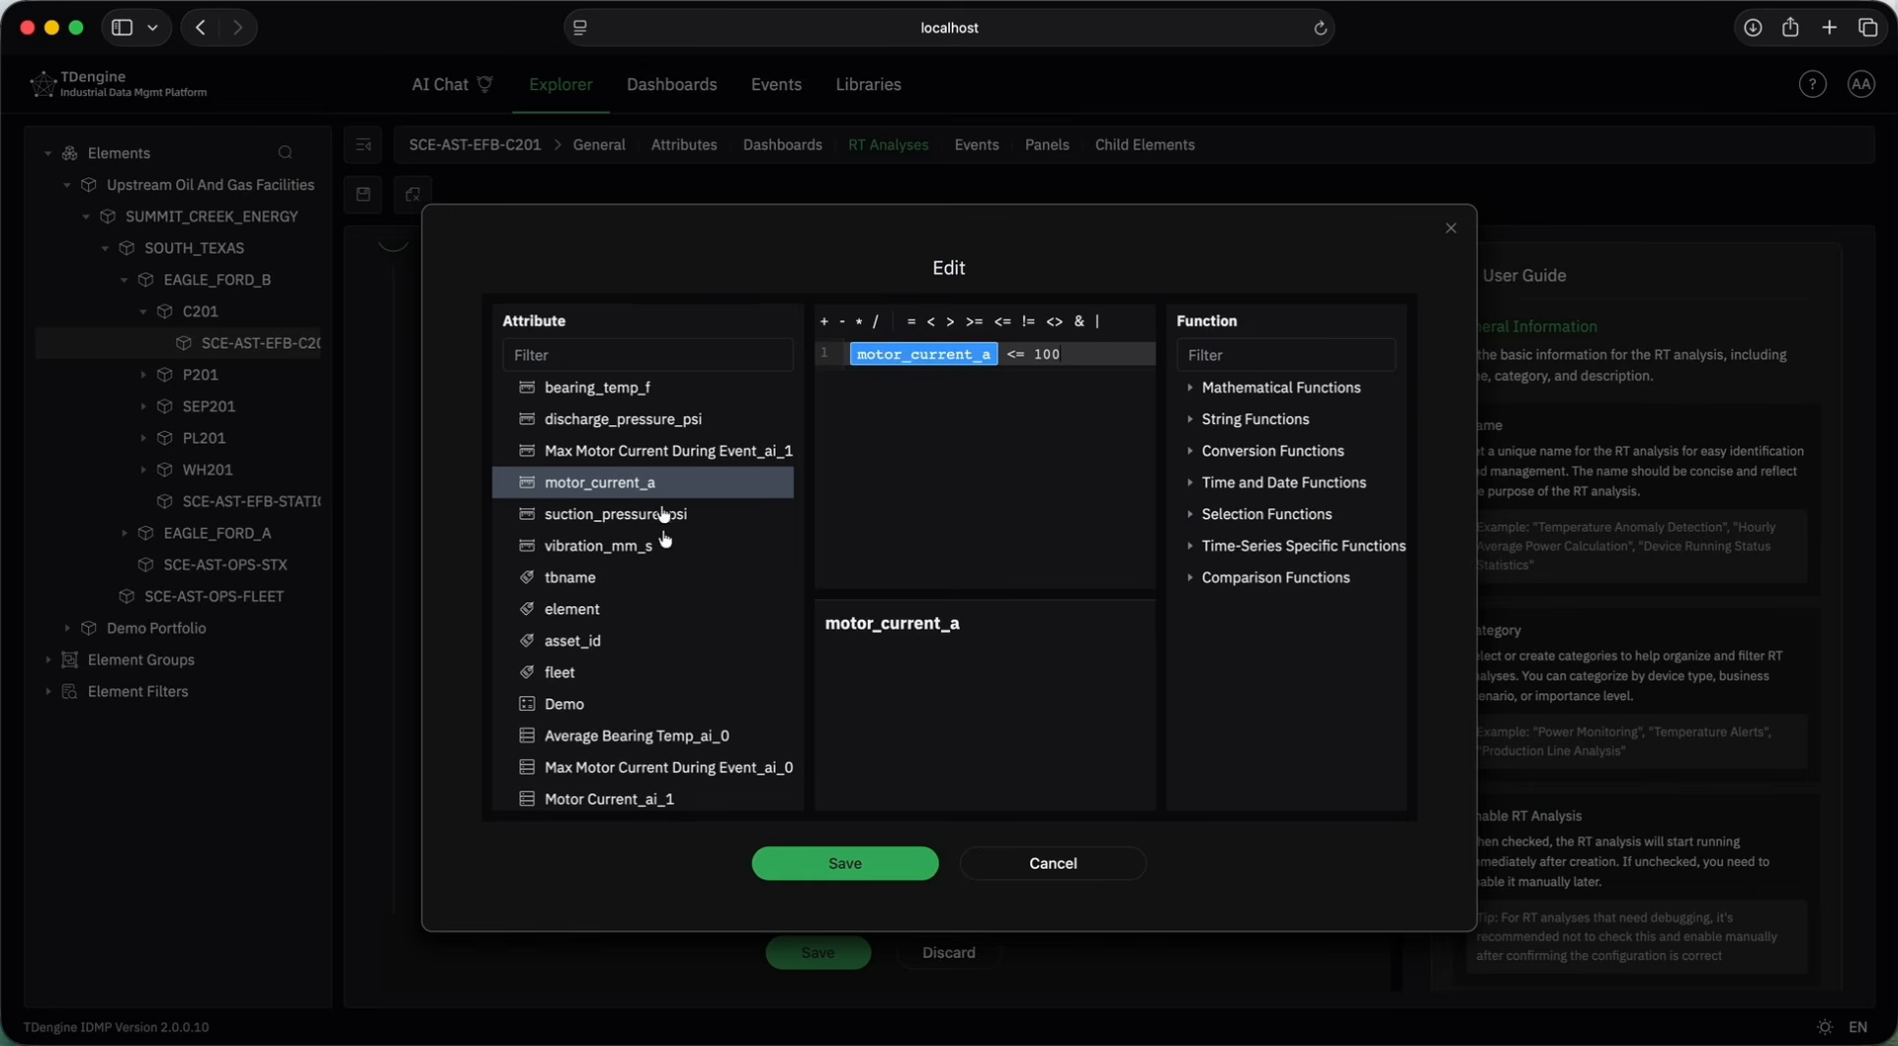
pyautogui.click(872, 865)
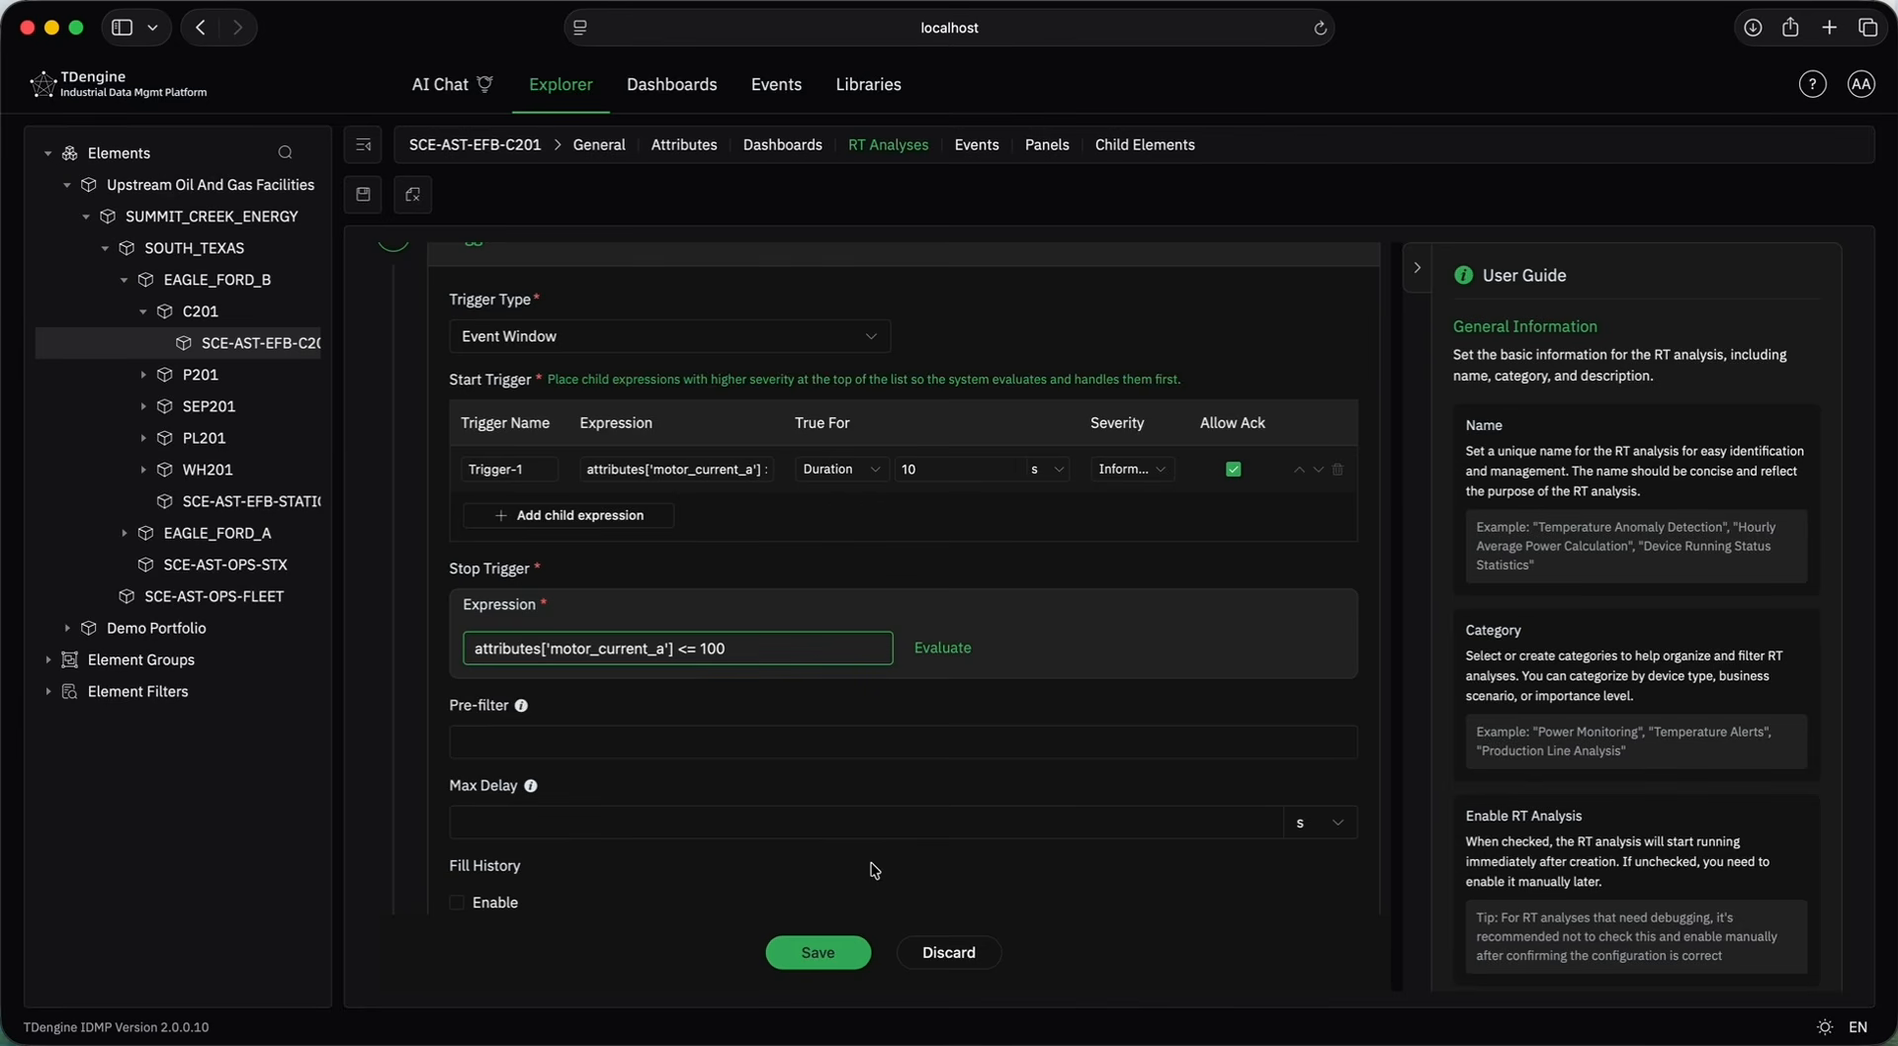
# Enable Fill History for the Demo analysis's trigger and select AI-Event-Template as its event template.
pyautogui.scroll(-2, 874, 870)
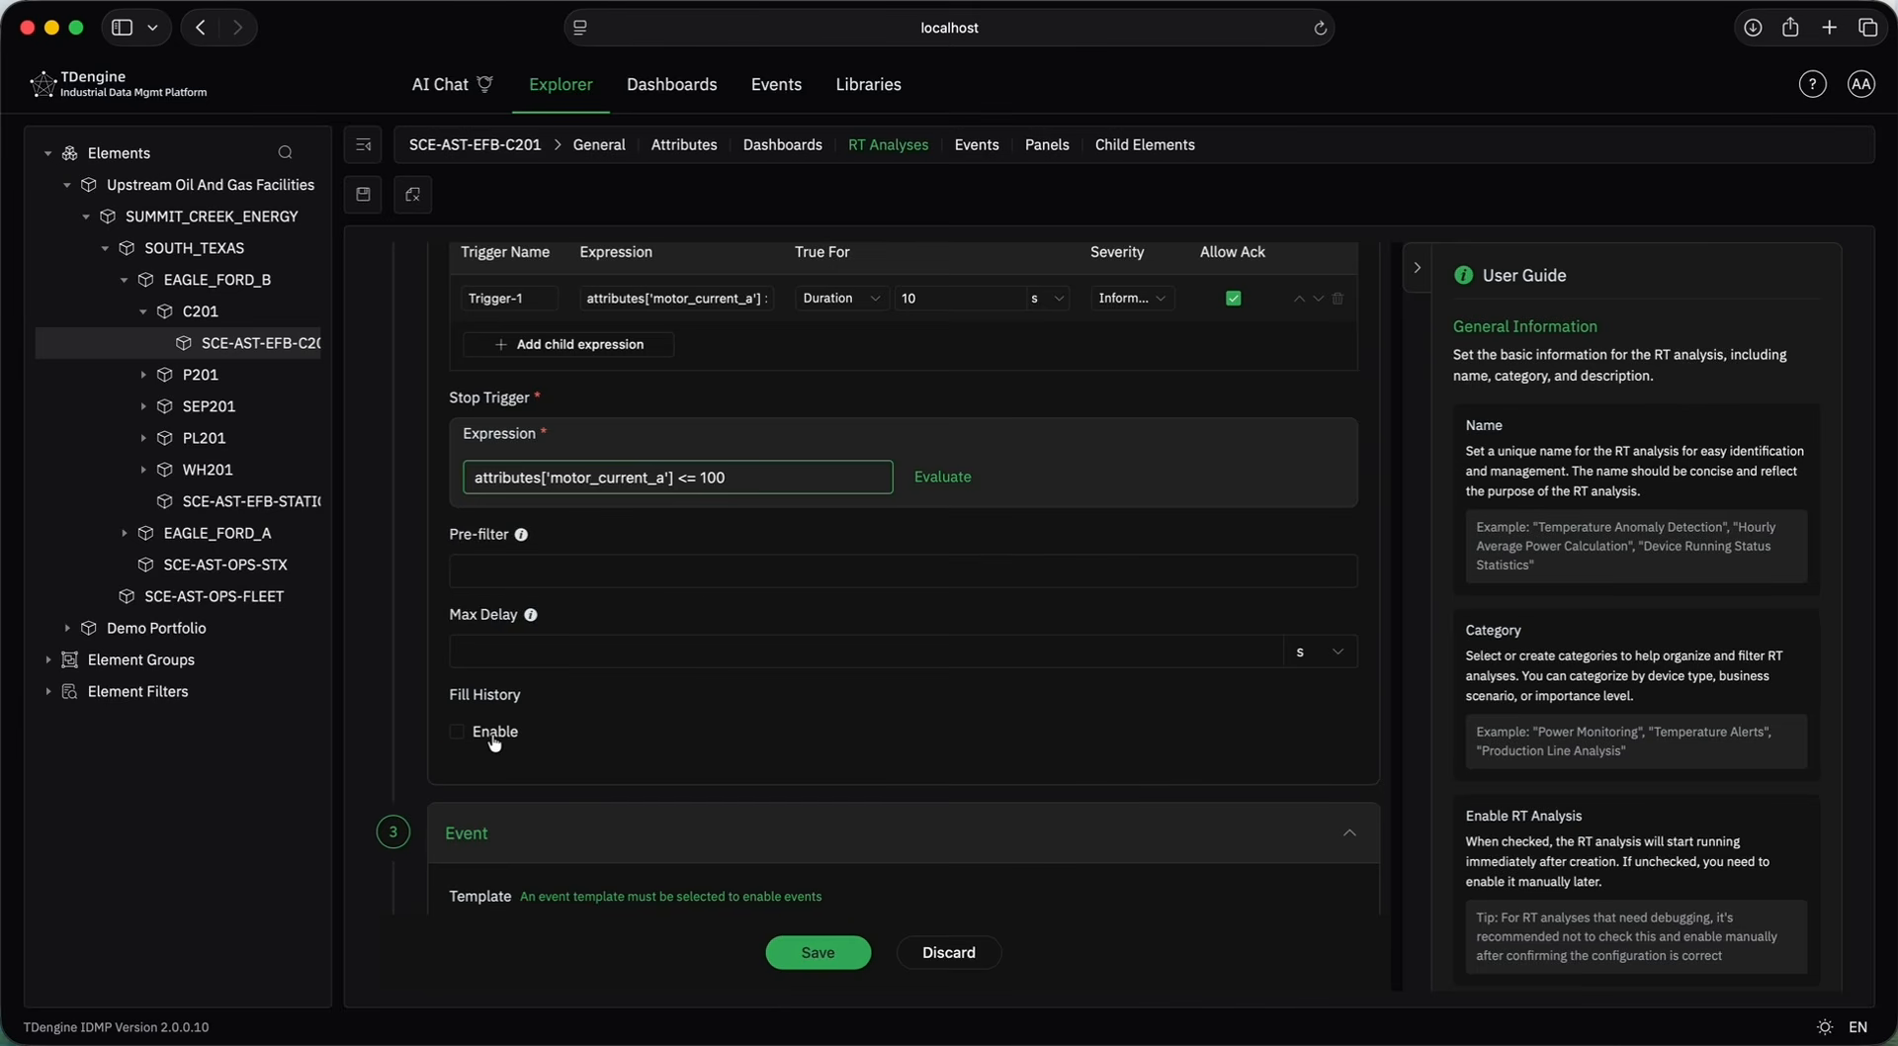
pyautogui.click(459, 732)
pyautogui.press('super+minus')
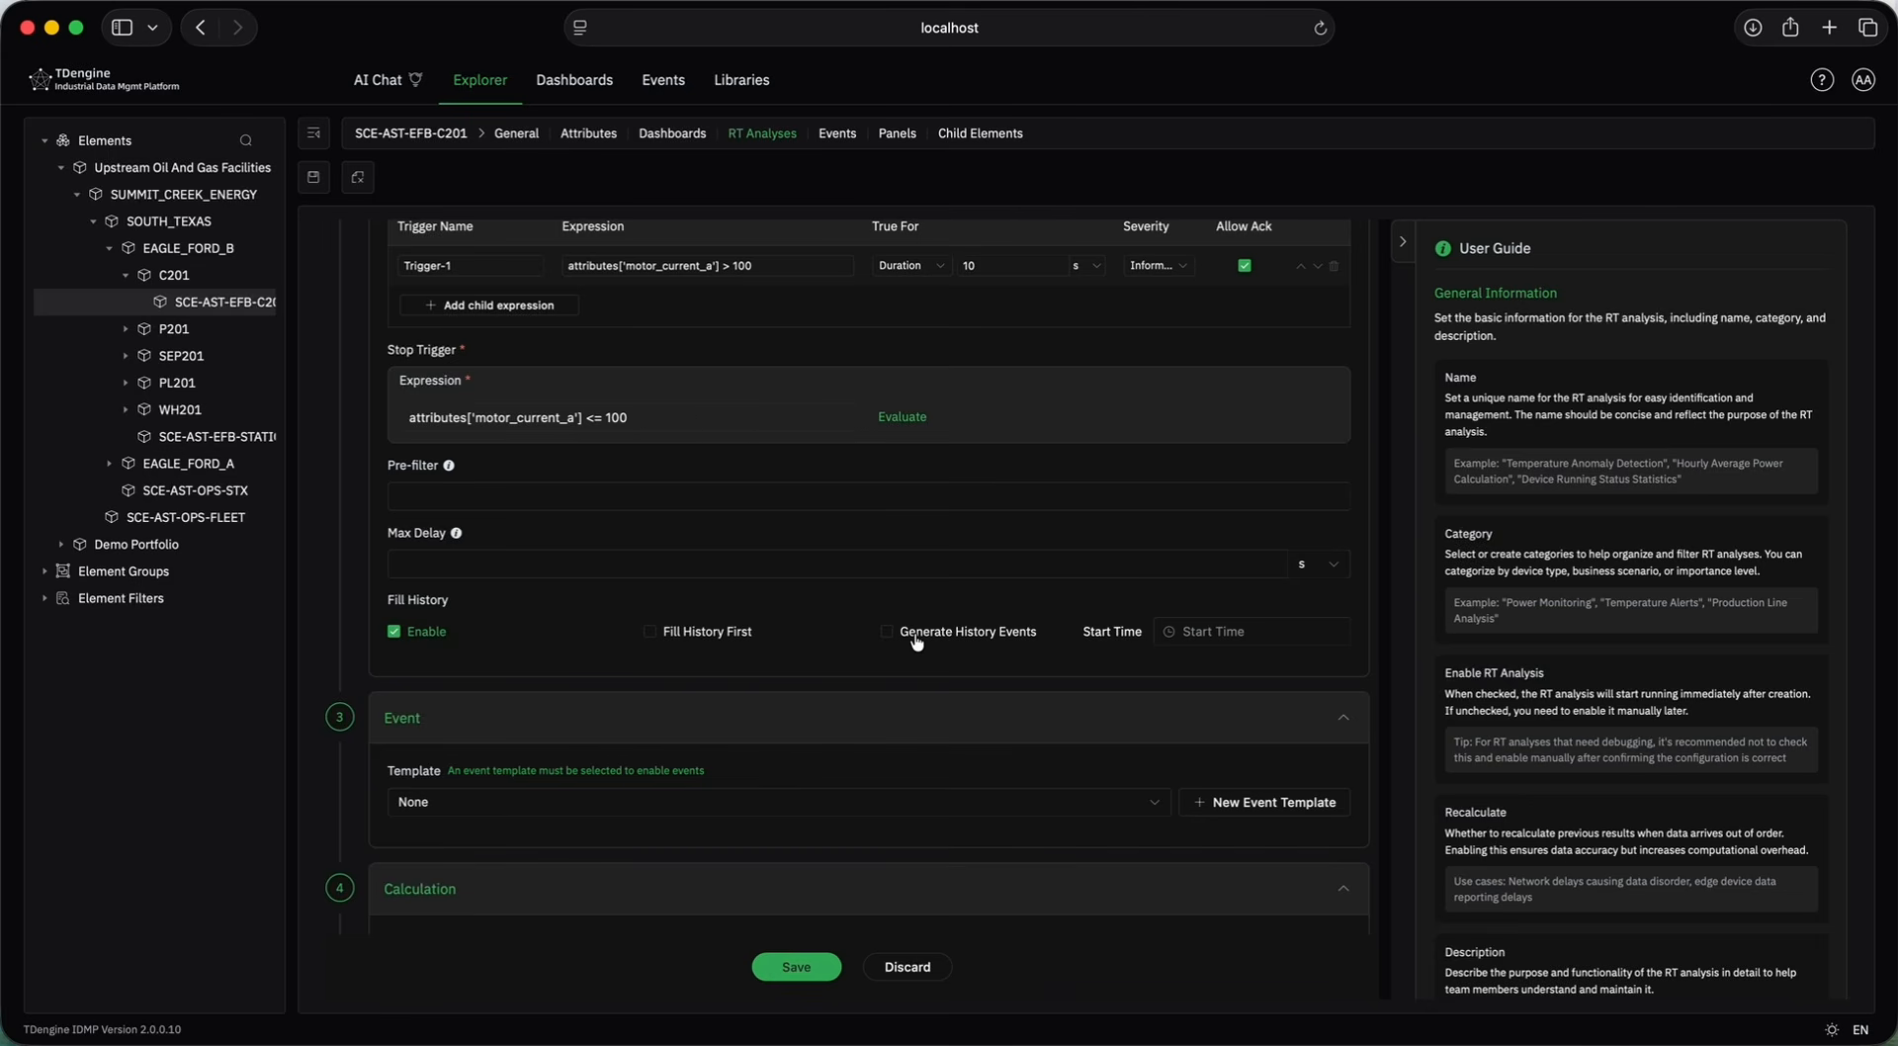
pyautogui.scroll(-3, 918, 643)
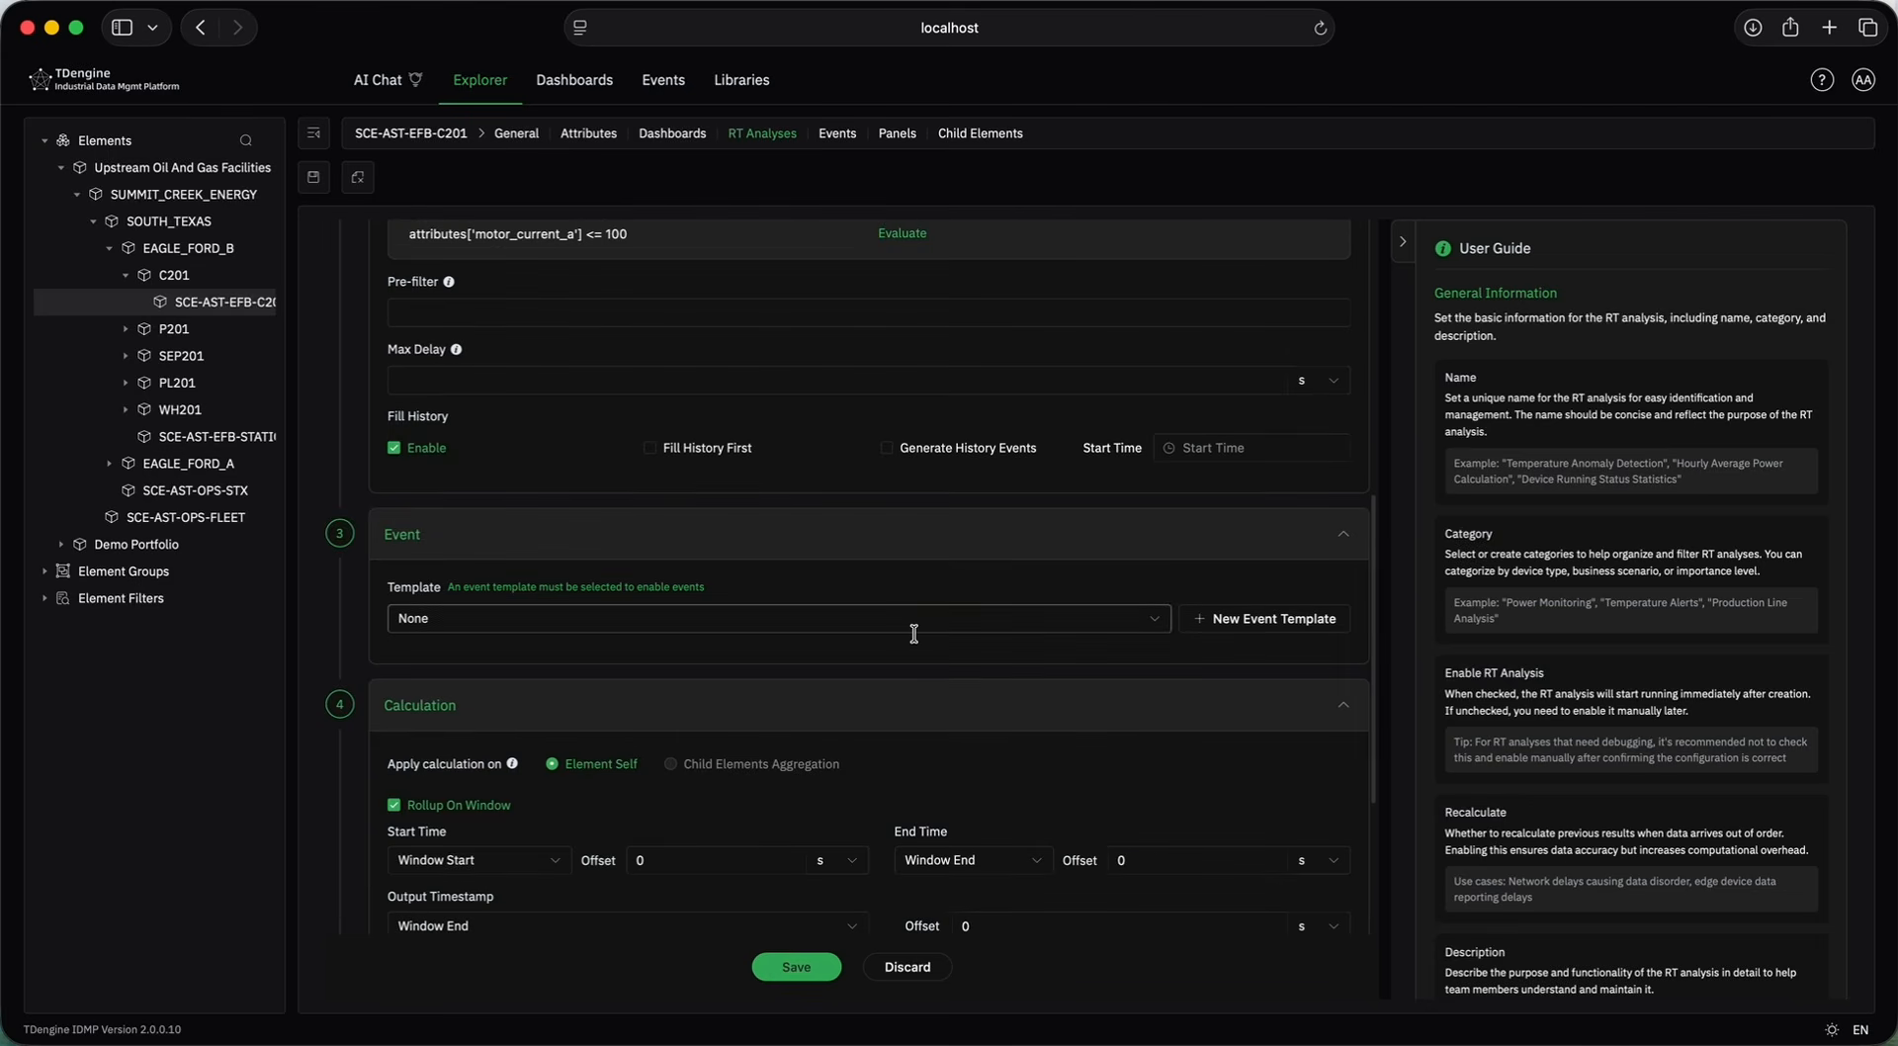
pyautogui.click(903, 618)
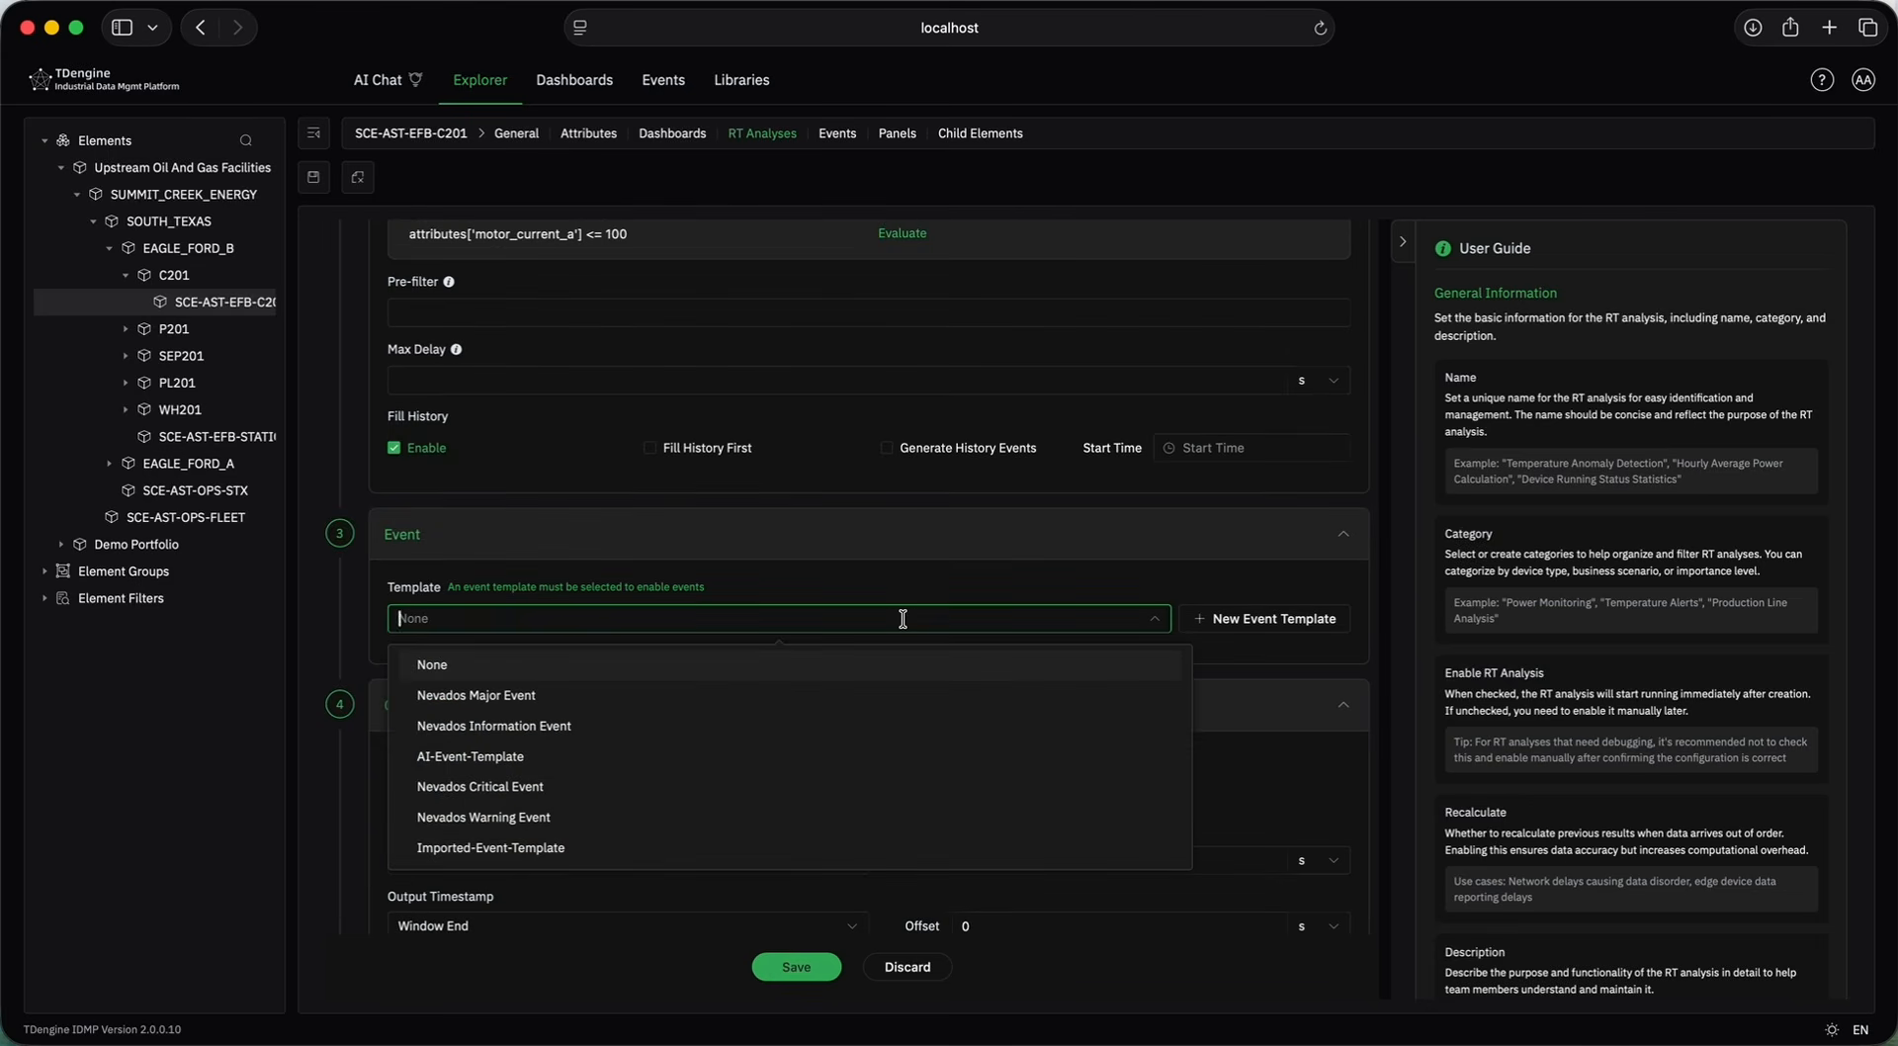
pyautogui.click(447, 757)
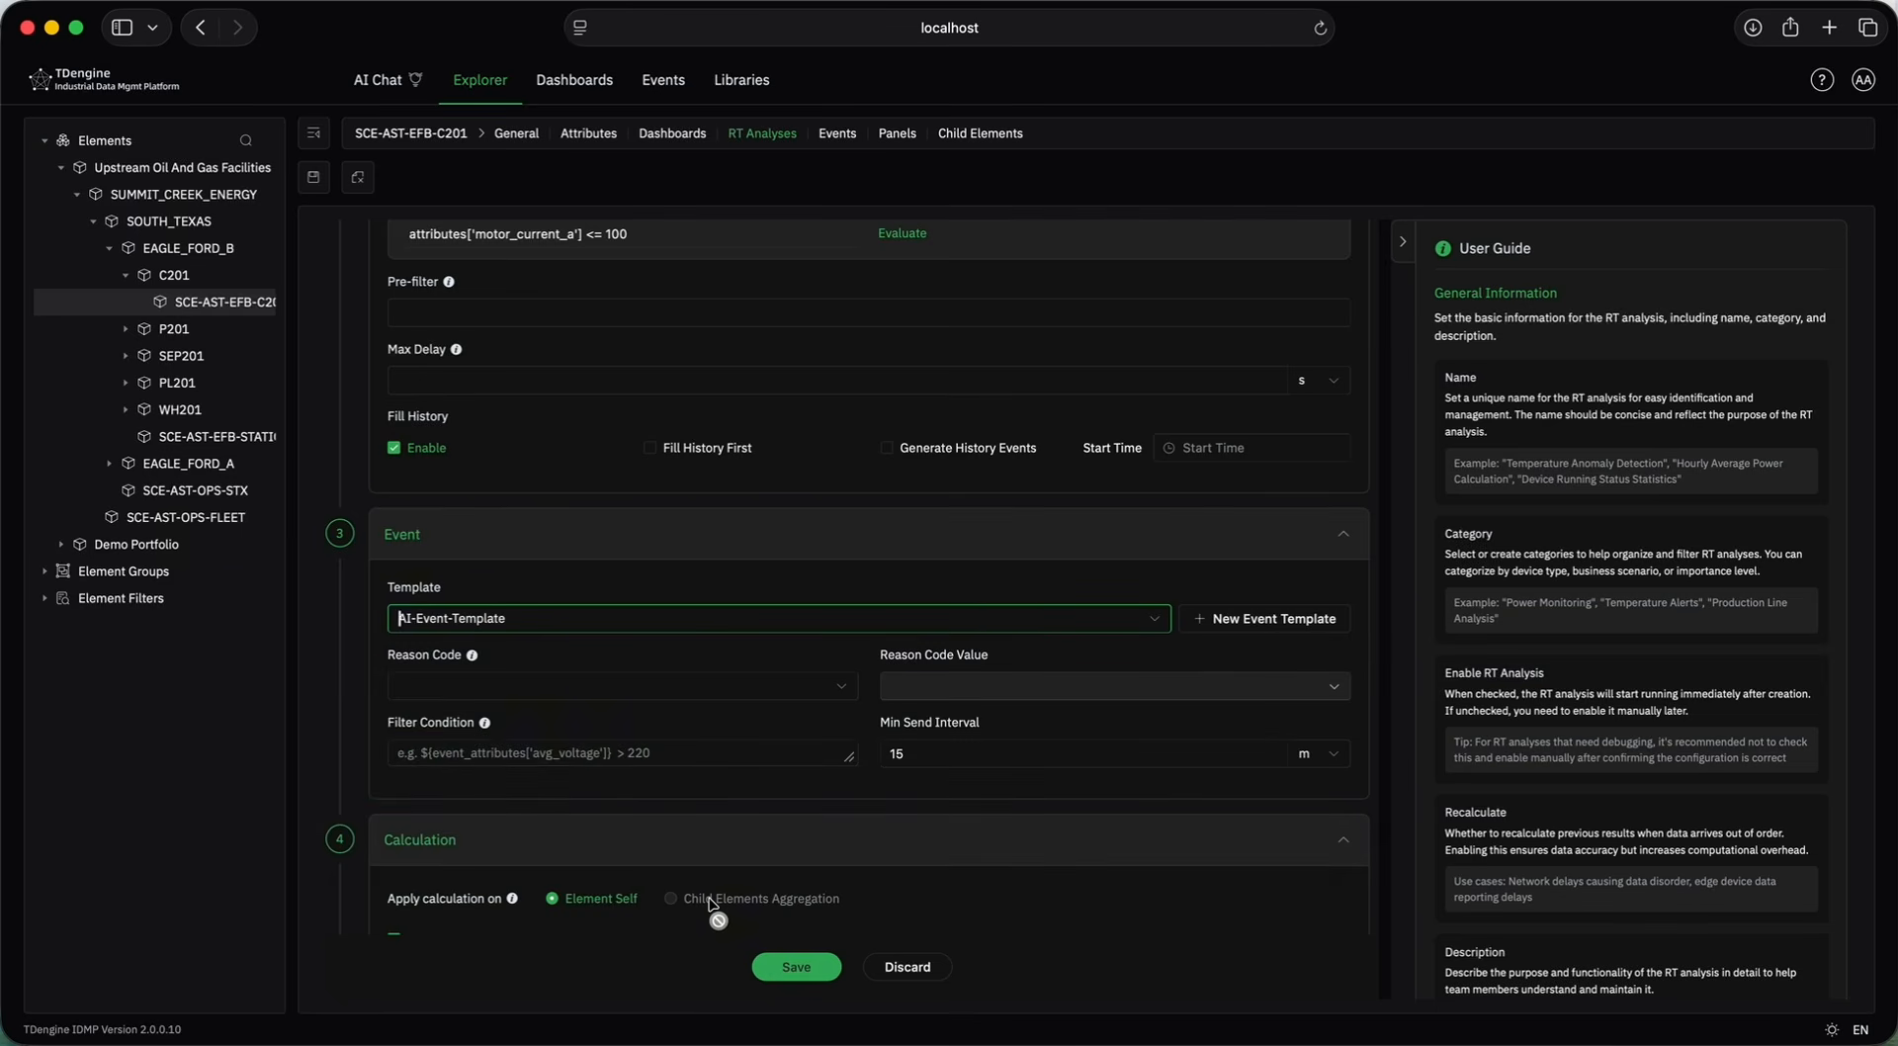
# Add an output attribute to the Demo calculation and evaluate a motor_current_a expression for it without saving the expression.
pyautogui.scroll(-1, 709, 903)
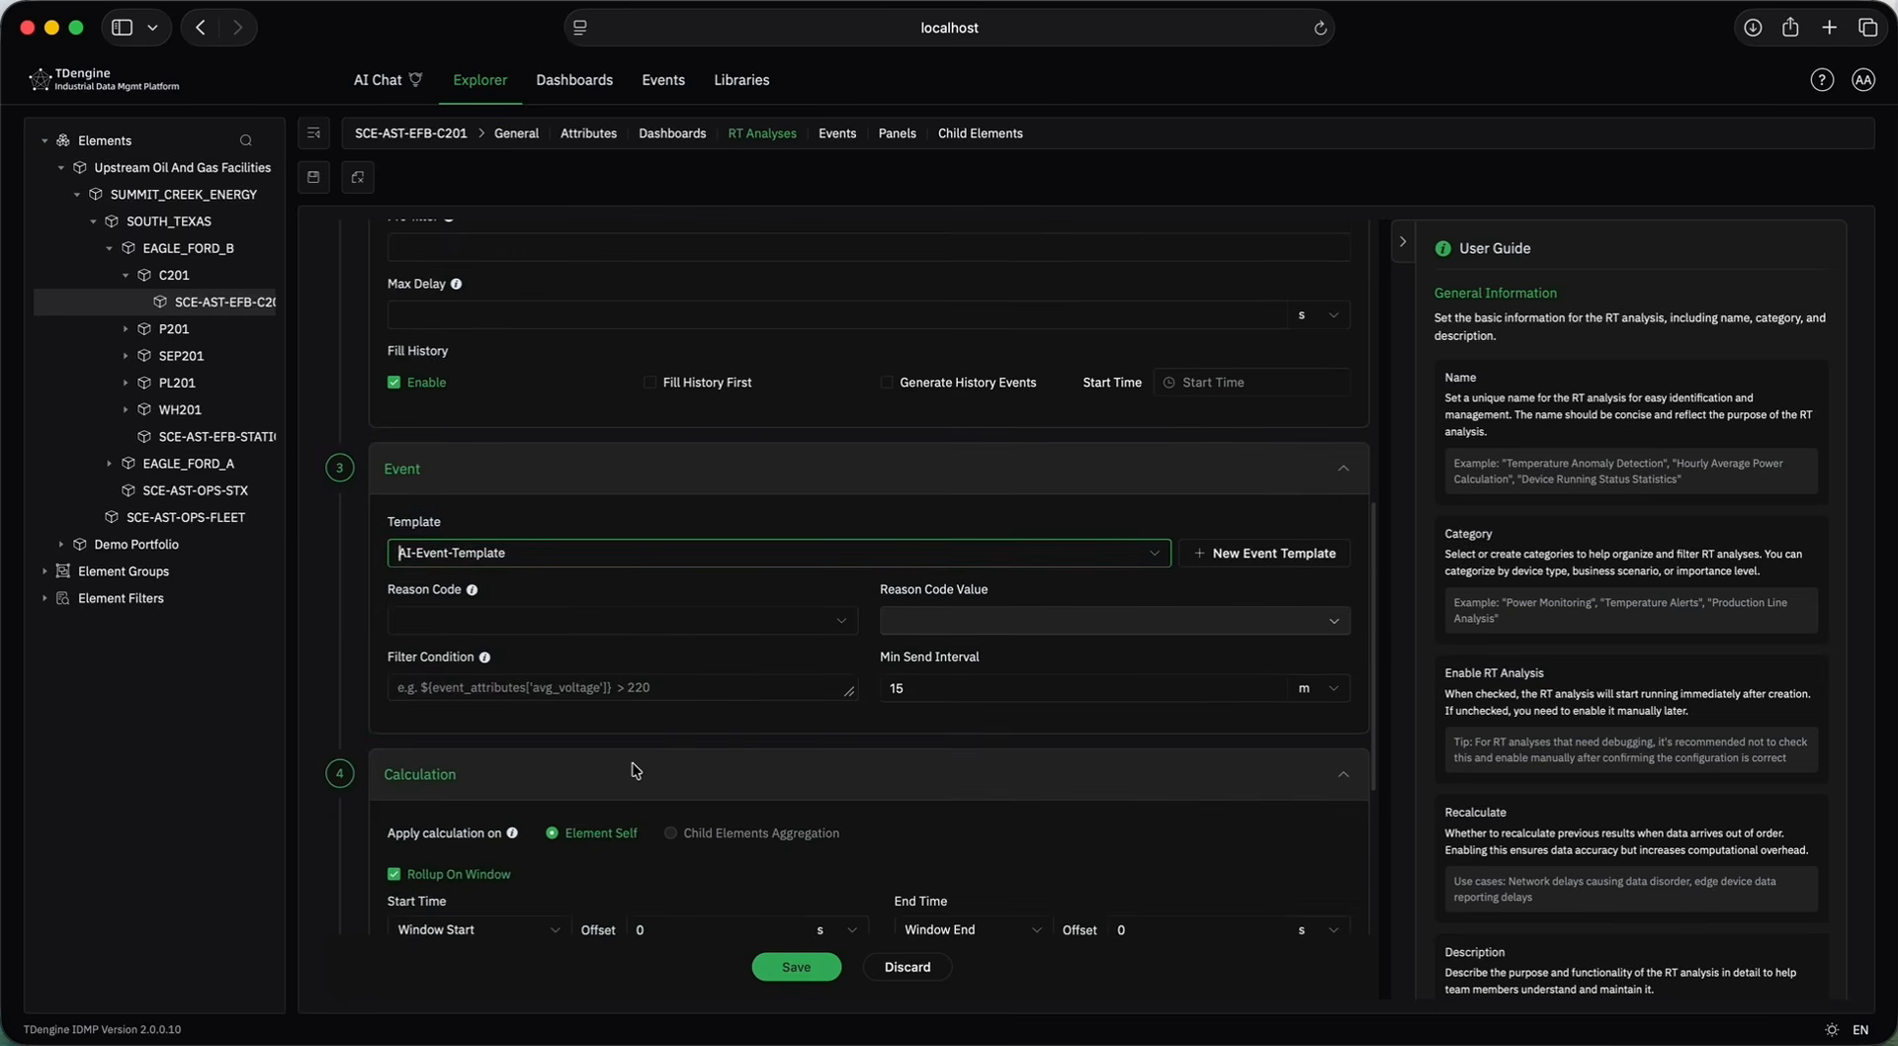
pyautogui.scroll(-5, 645, 766)
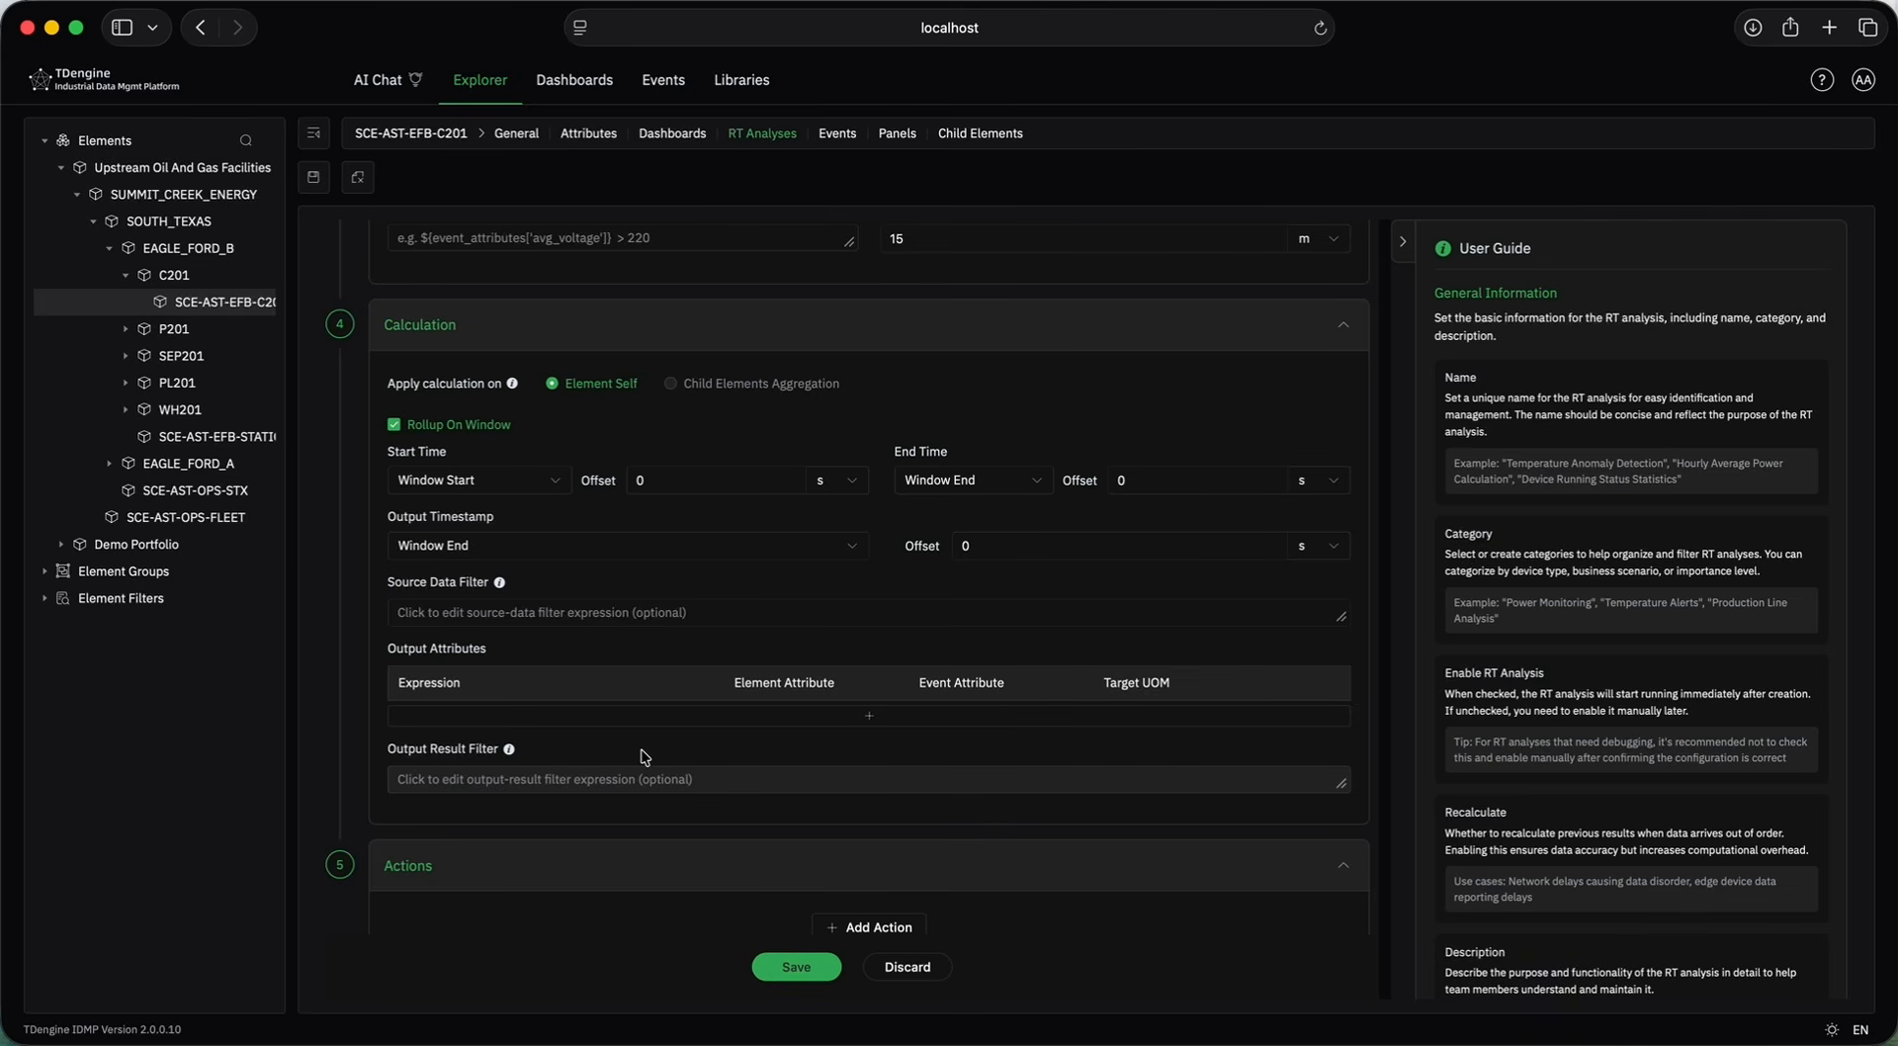
pyautogui.click(692, 715)
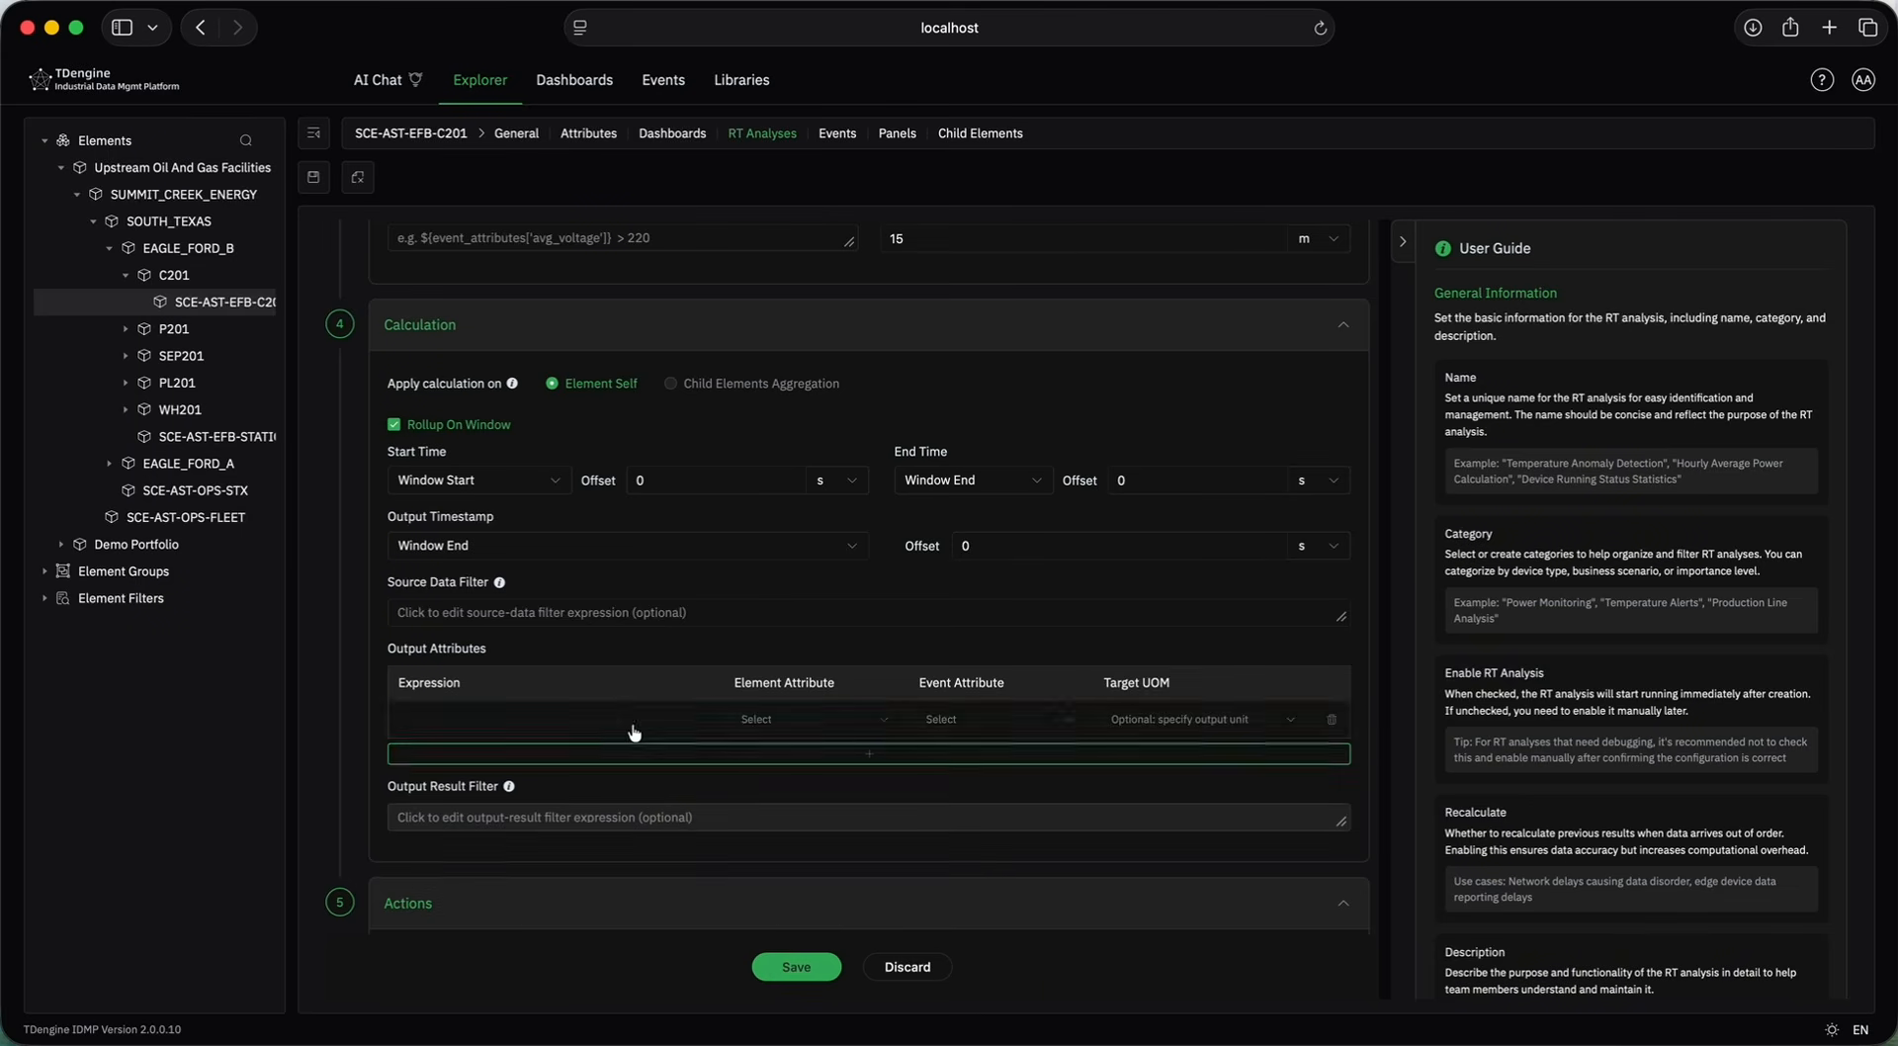
pyautogui.click(560, 722)
pyautogui.click(658, 440)
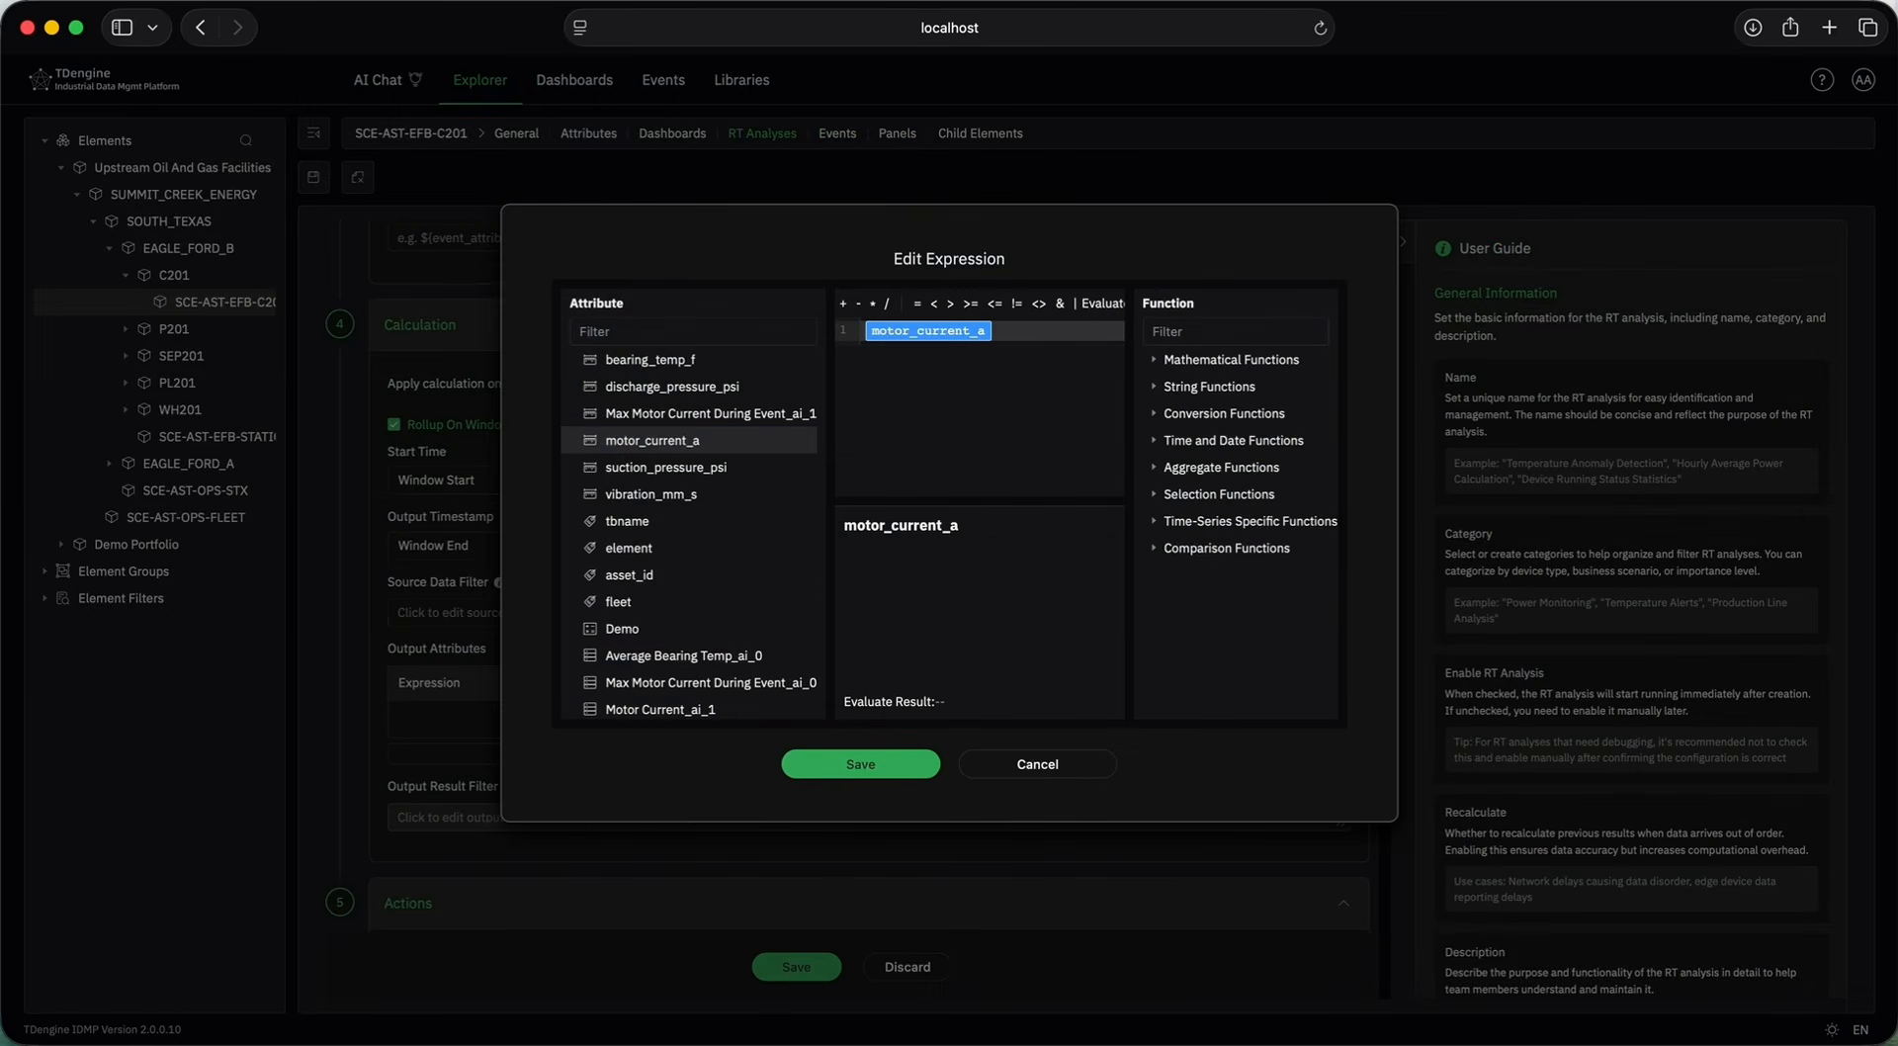
pyautogui.write('+ 10')
pyautogui.click(1119, 305)
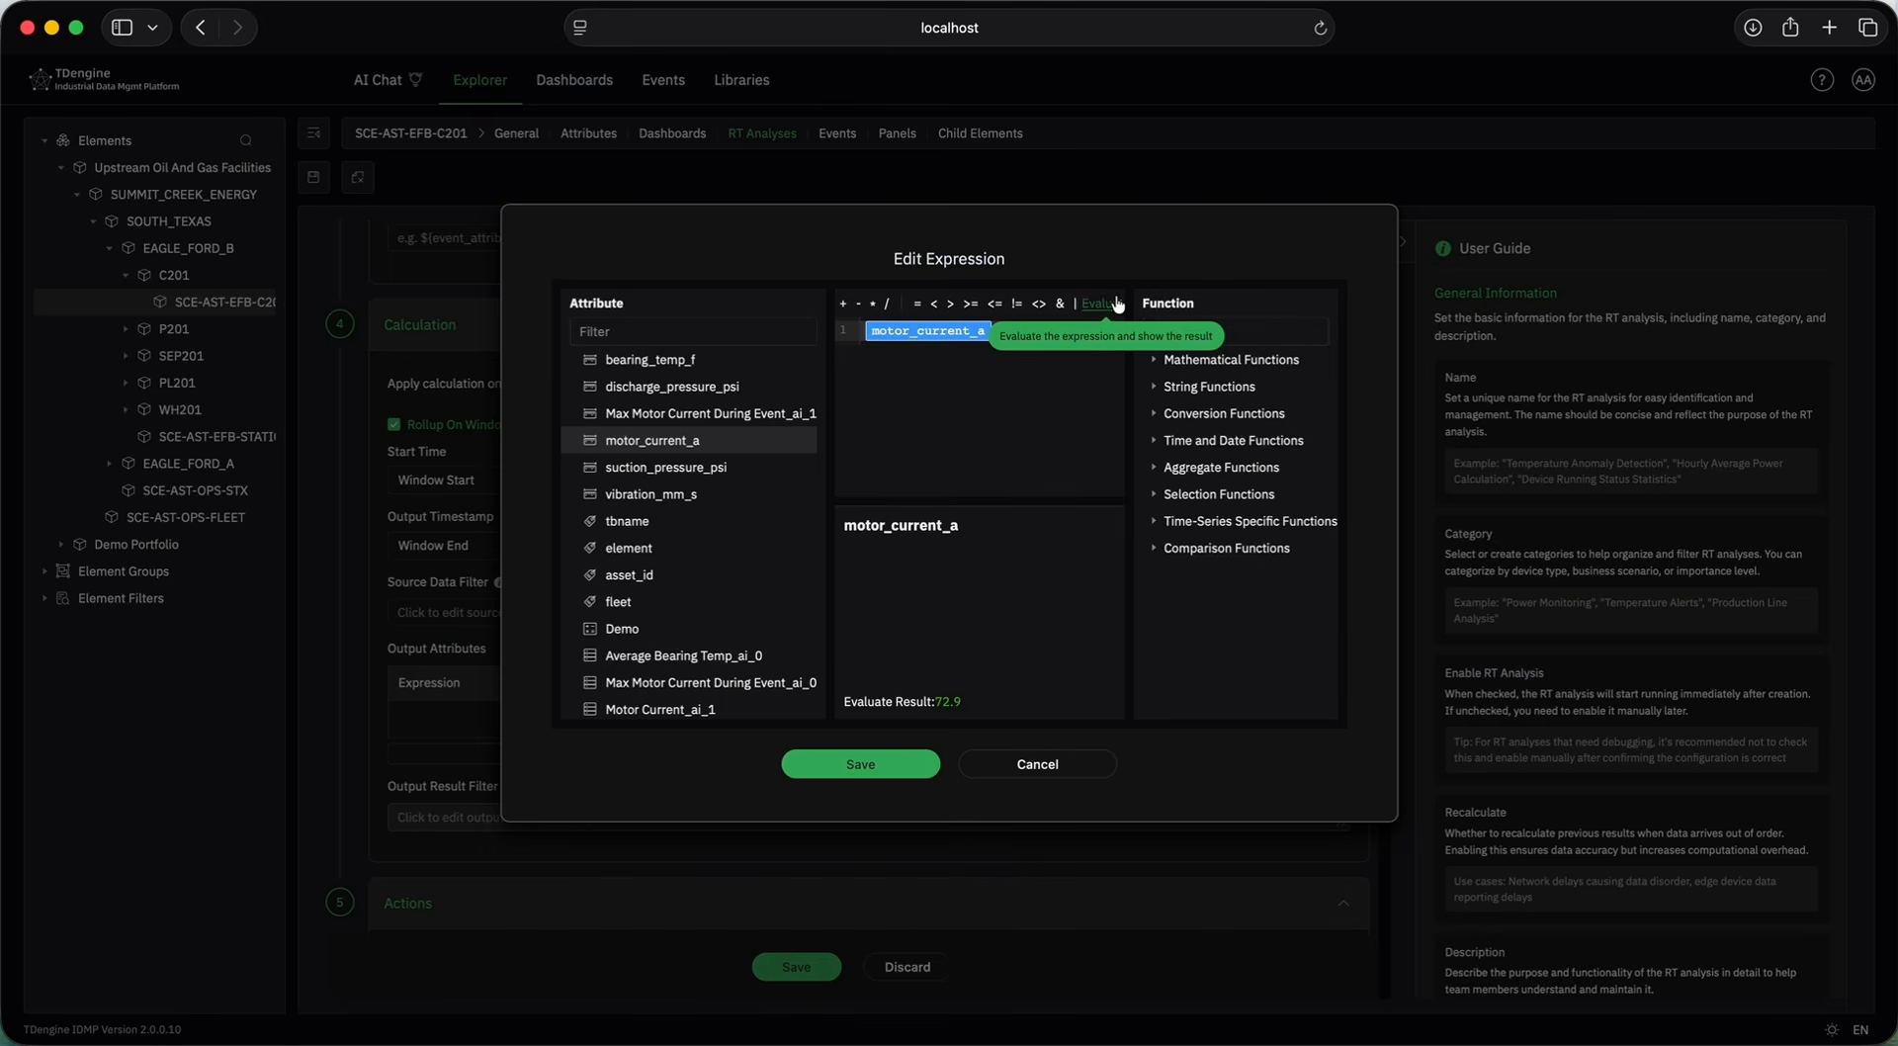
pyautogui.click(1048, 765)
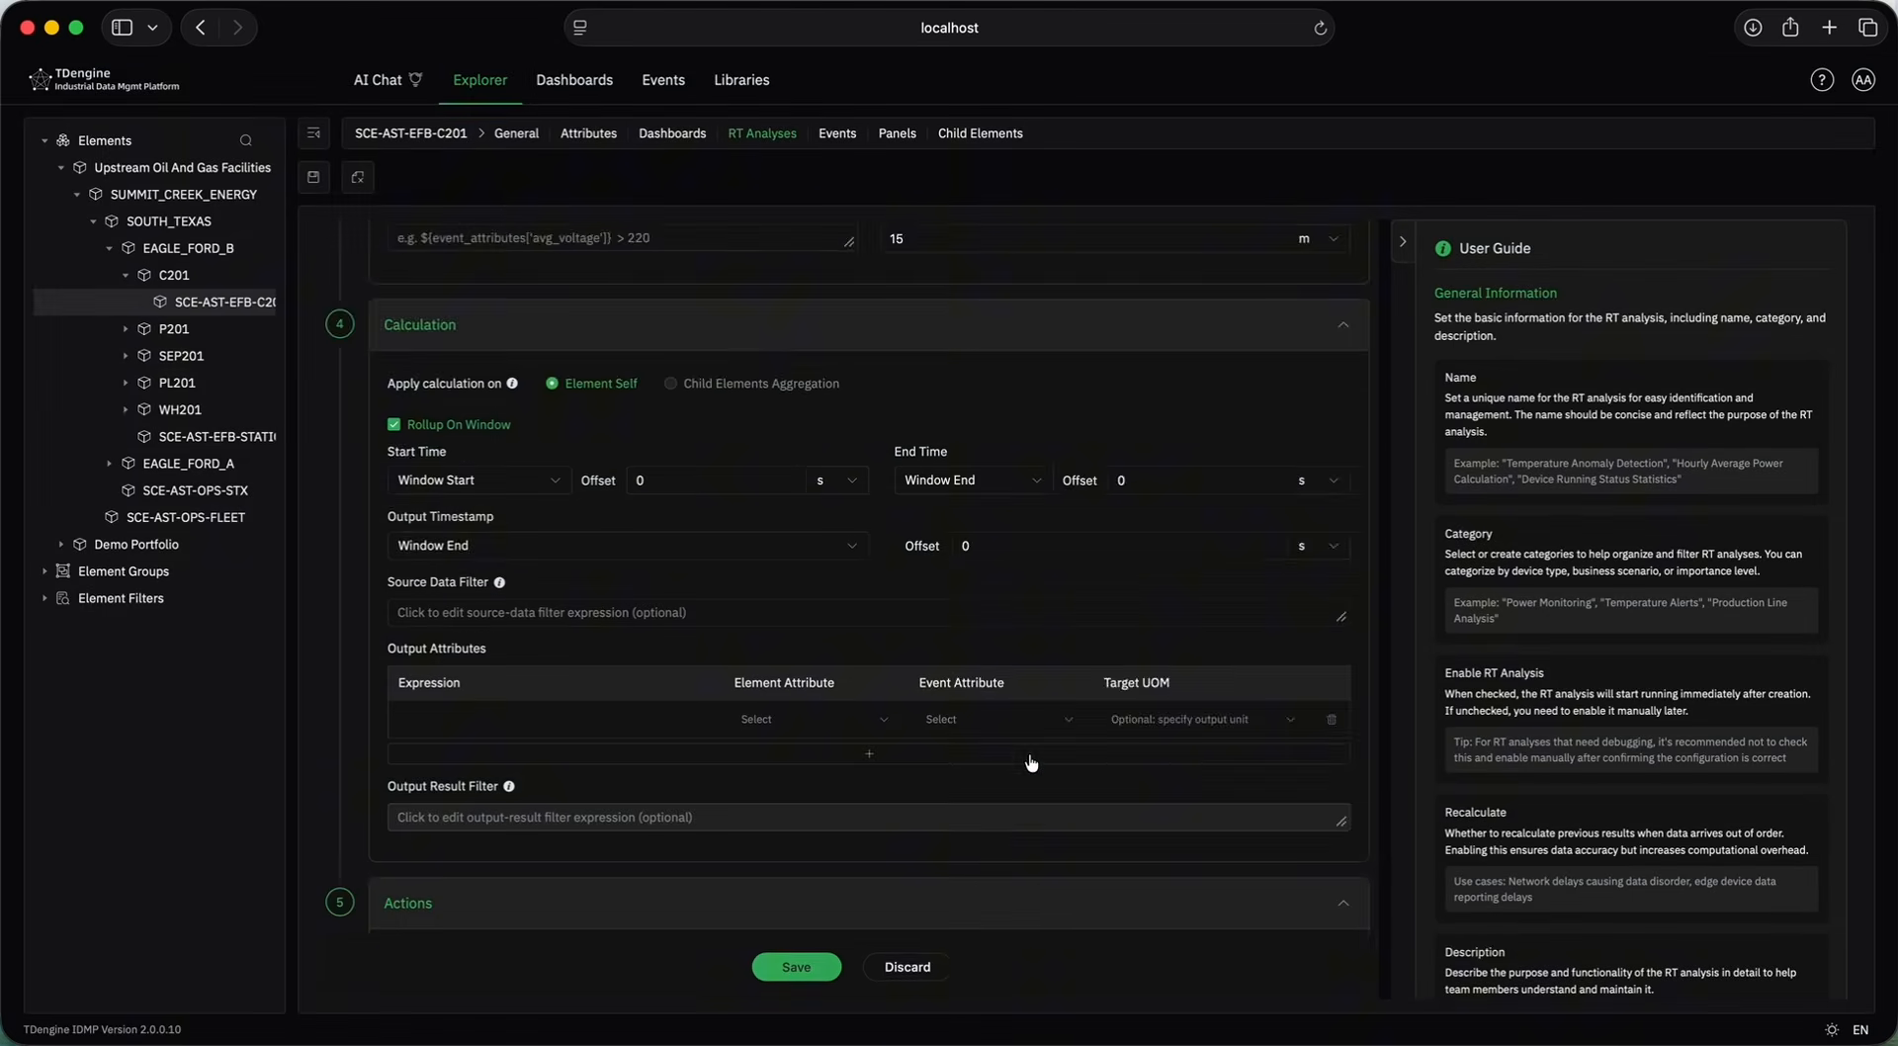
# Add an action to the Demo analysis using the Agent Action template, and discard the unsaved analysis.
pyautogui.scroll(-1, 1032, 762)
pyautogui.scroll(-1, 1031, 762)
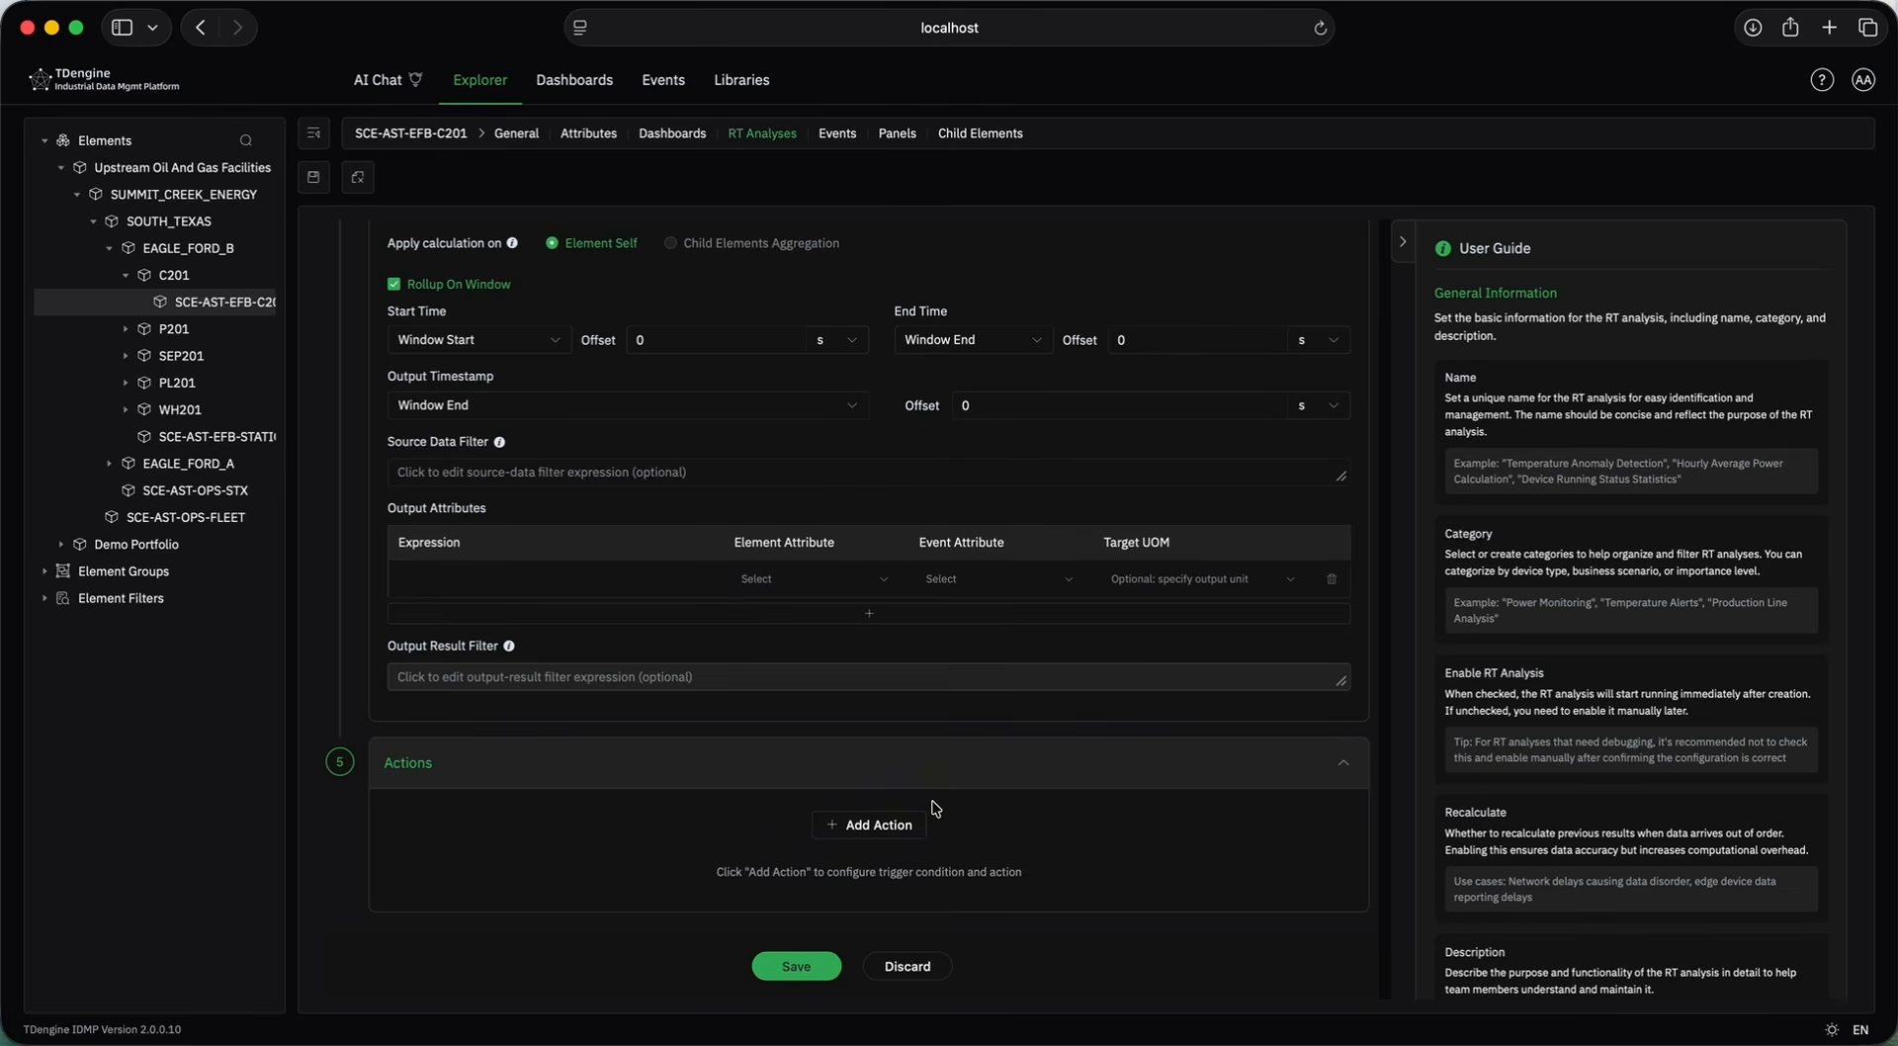
pyautogui.click(880, 825)
pyautogui.scroll(-2, 860, 826)
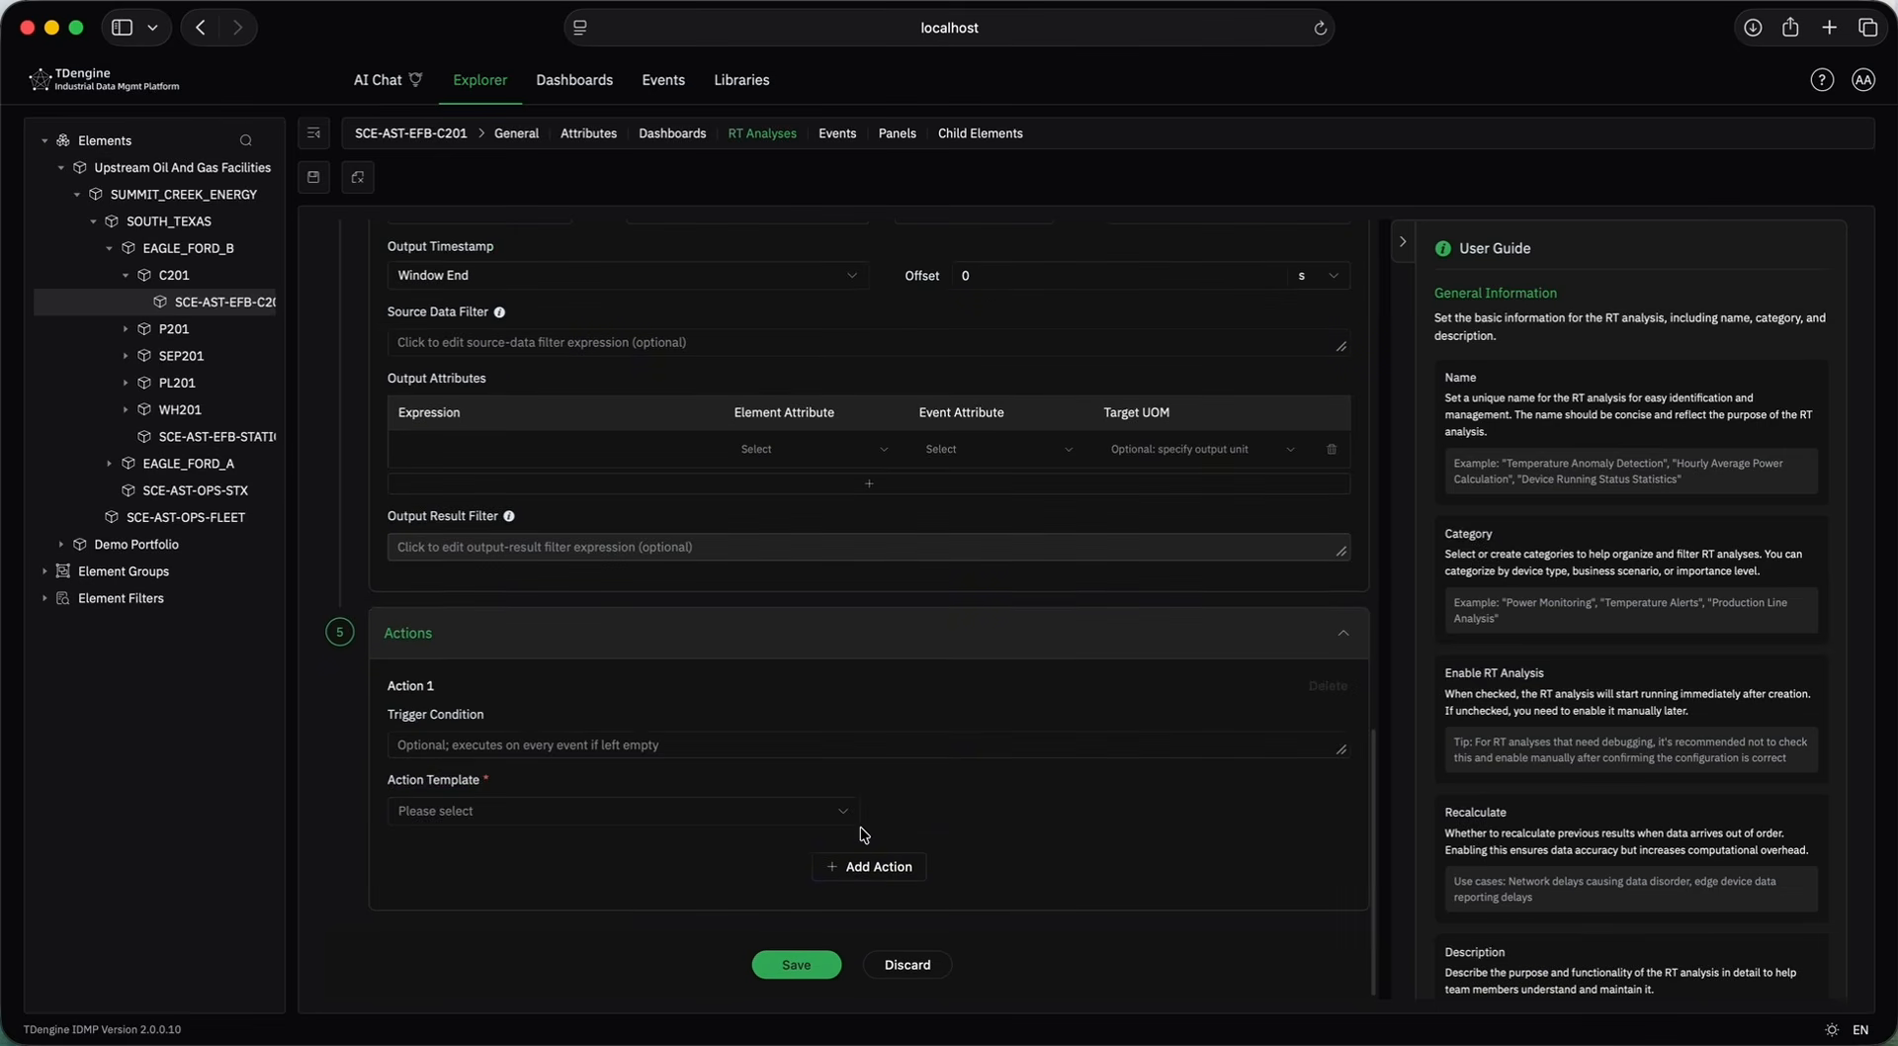
pyautogui.click(623, 752)
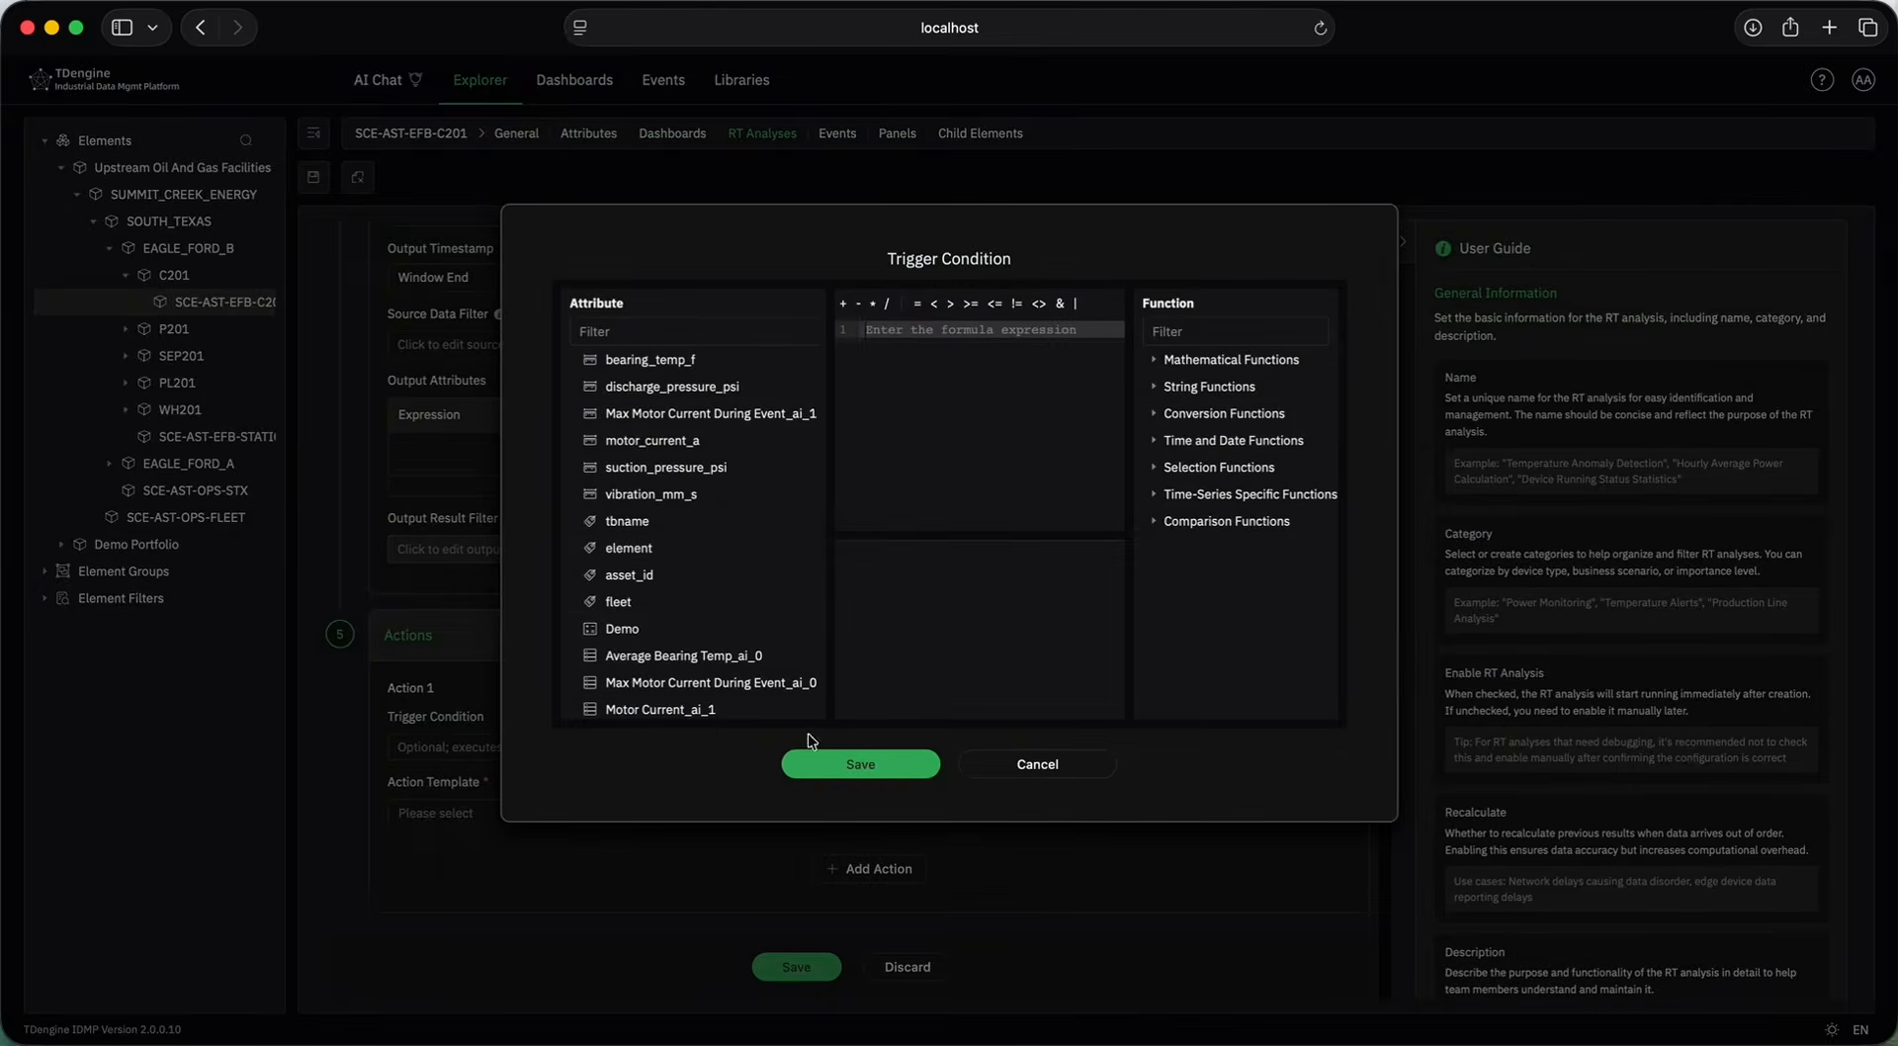
pyautogui.click(1014, 765)
pyautogui.click(737, 811)
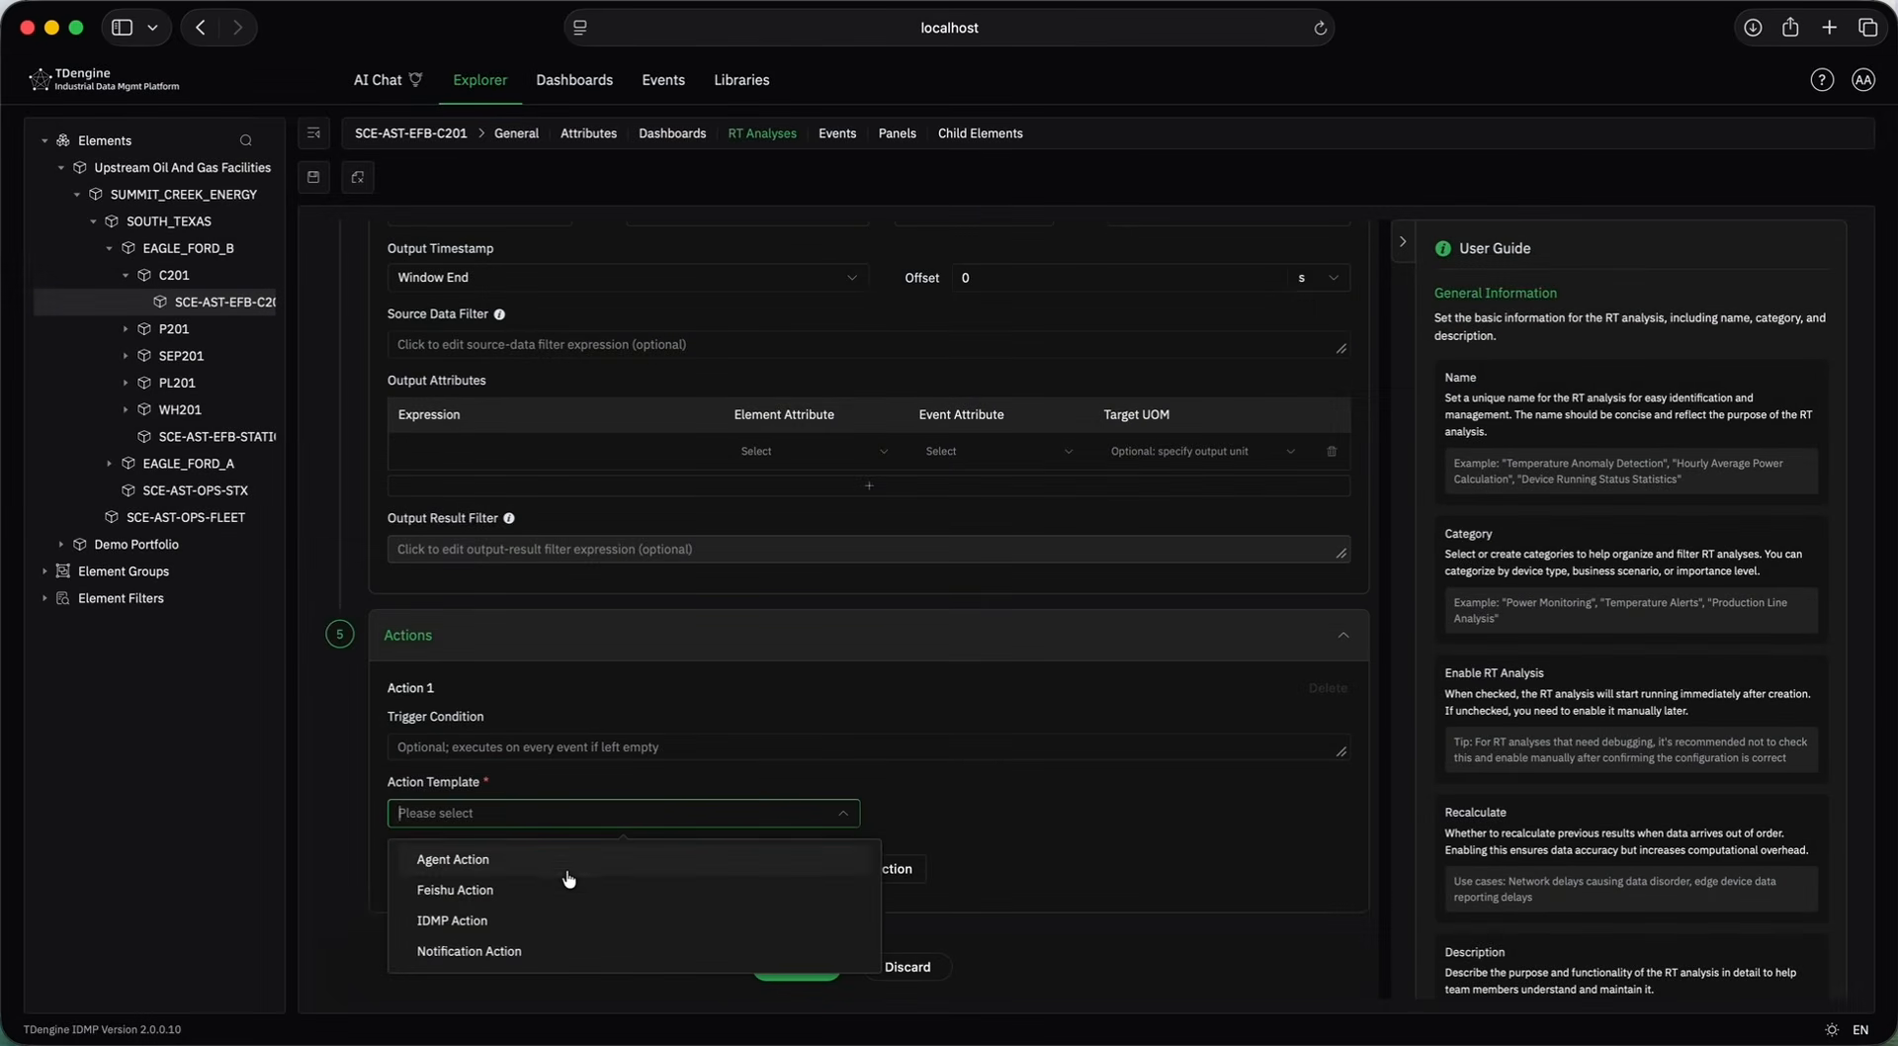
pyautogui.click(568, 875)
pyautogui.scroll(-3, 569, 877)
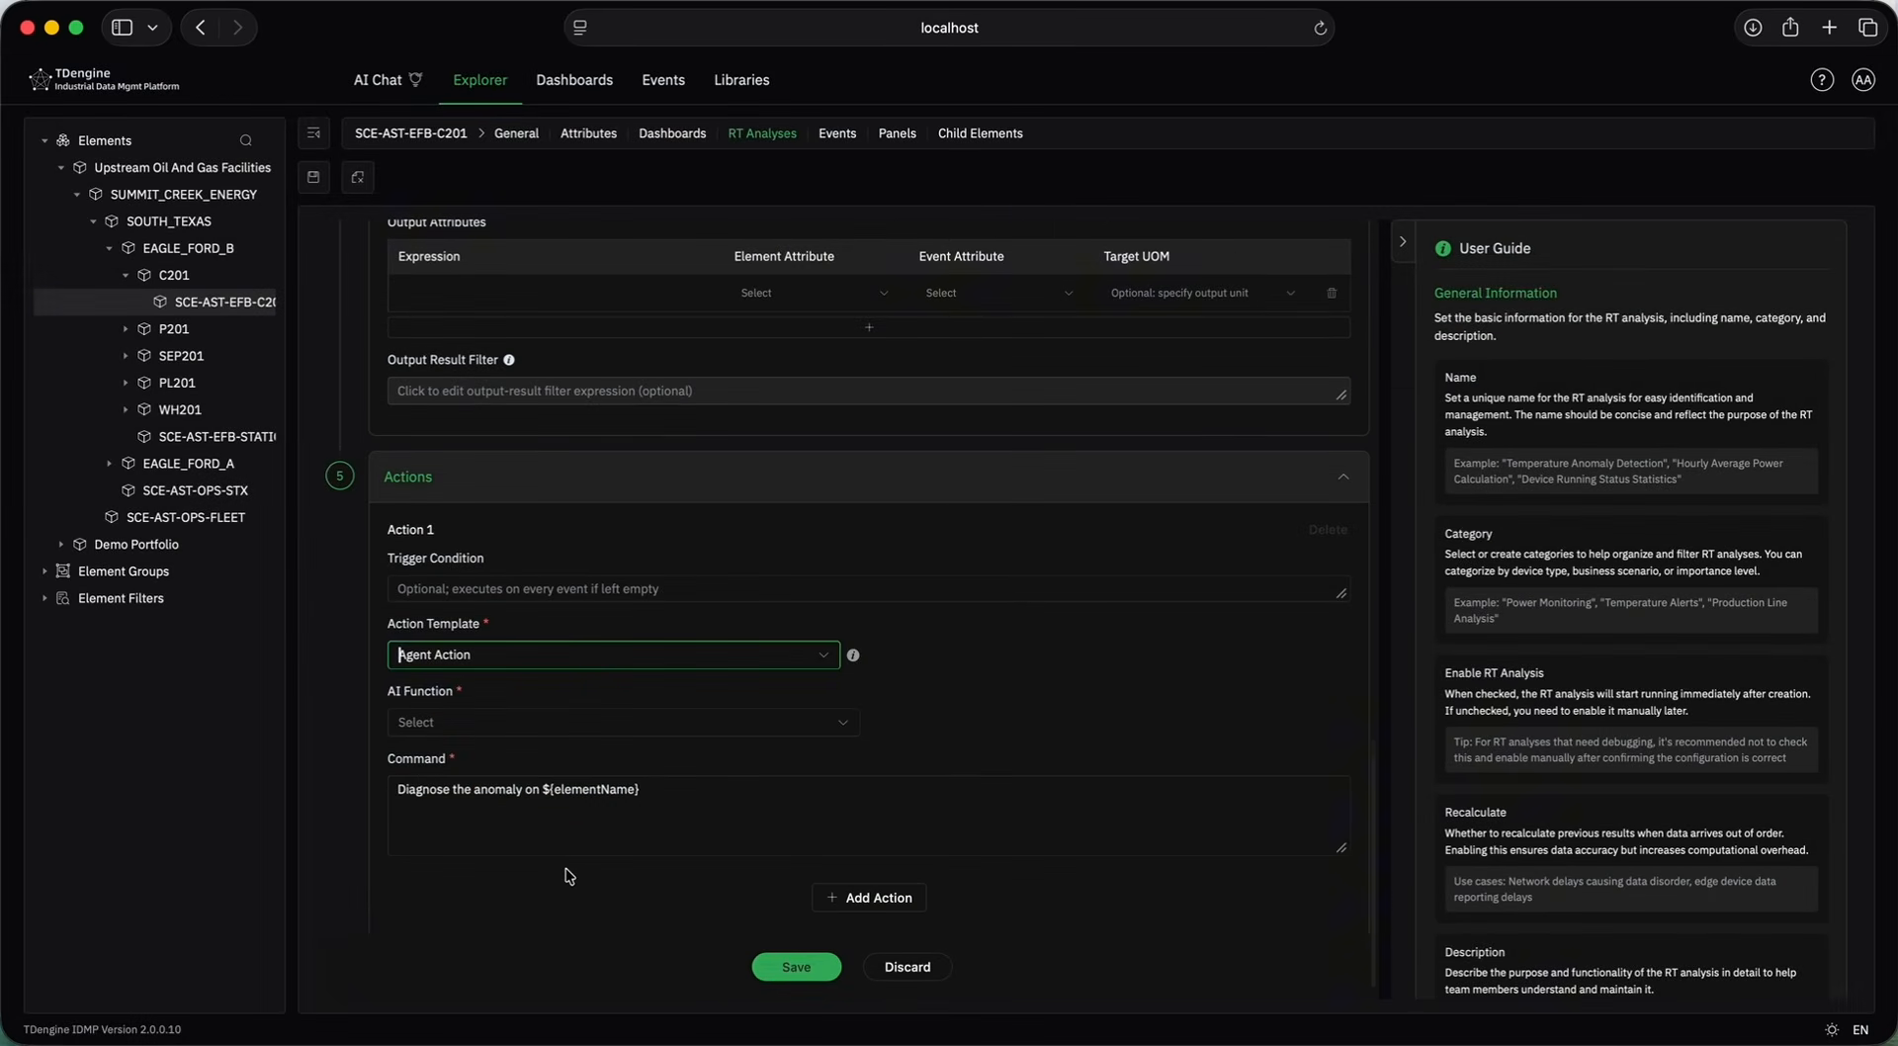
pyautogui.click(919, 975)
pyautogui.click(951, 586)
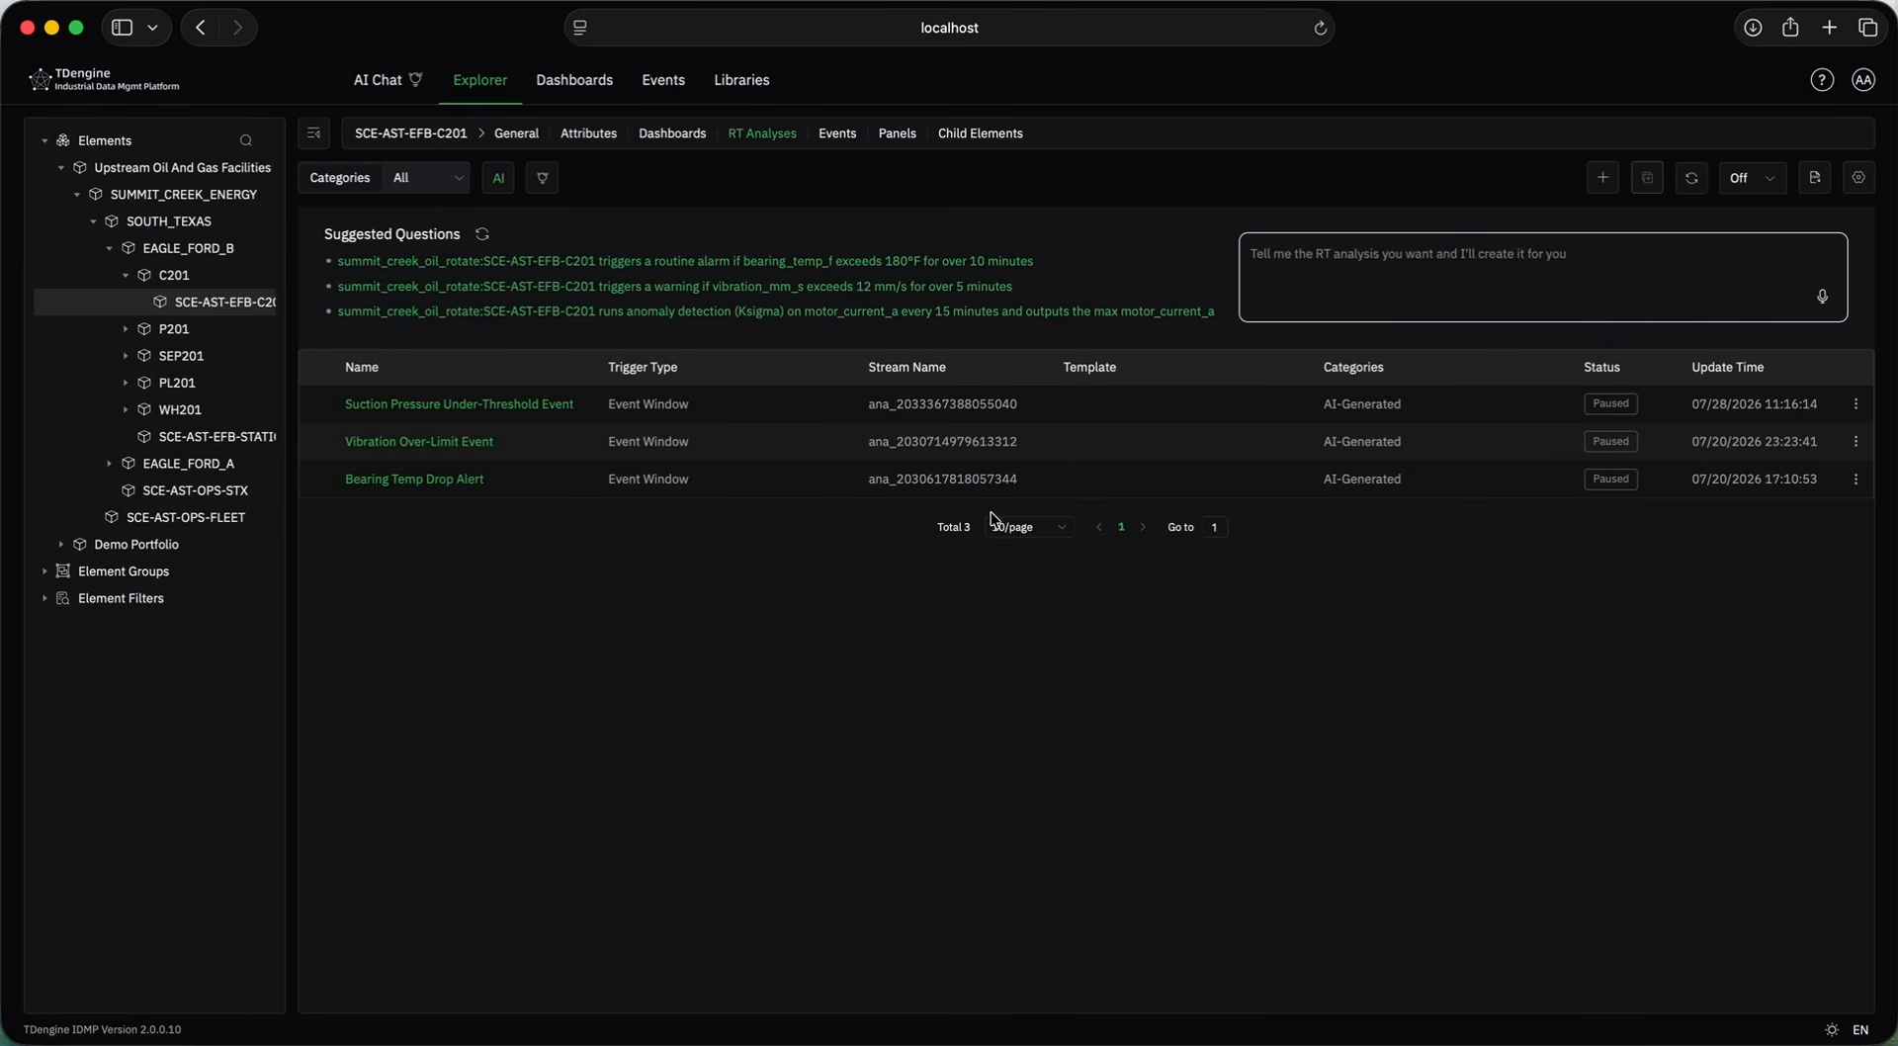
# Ask the AI to create an RT analysis with "Hey I want to fire an event when my current is over a 100 for 10 seconds".
pyautogui.write('Hey I want to')
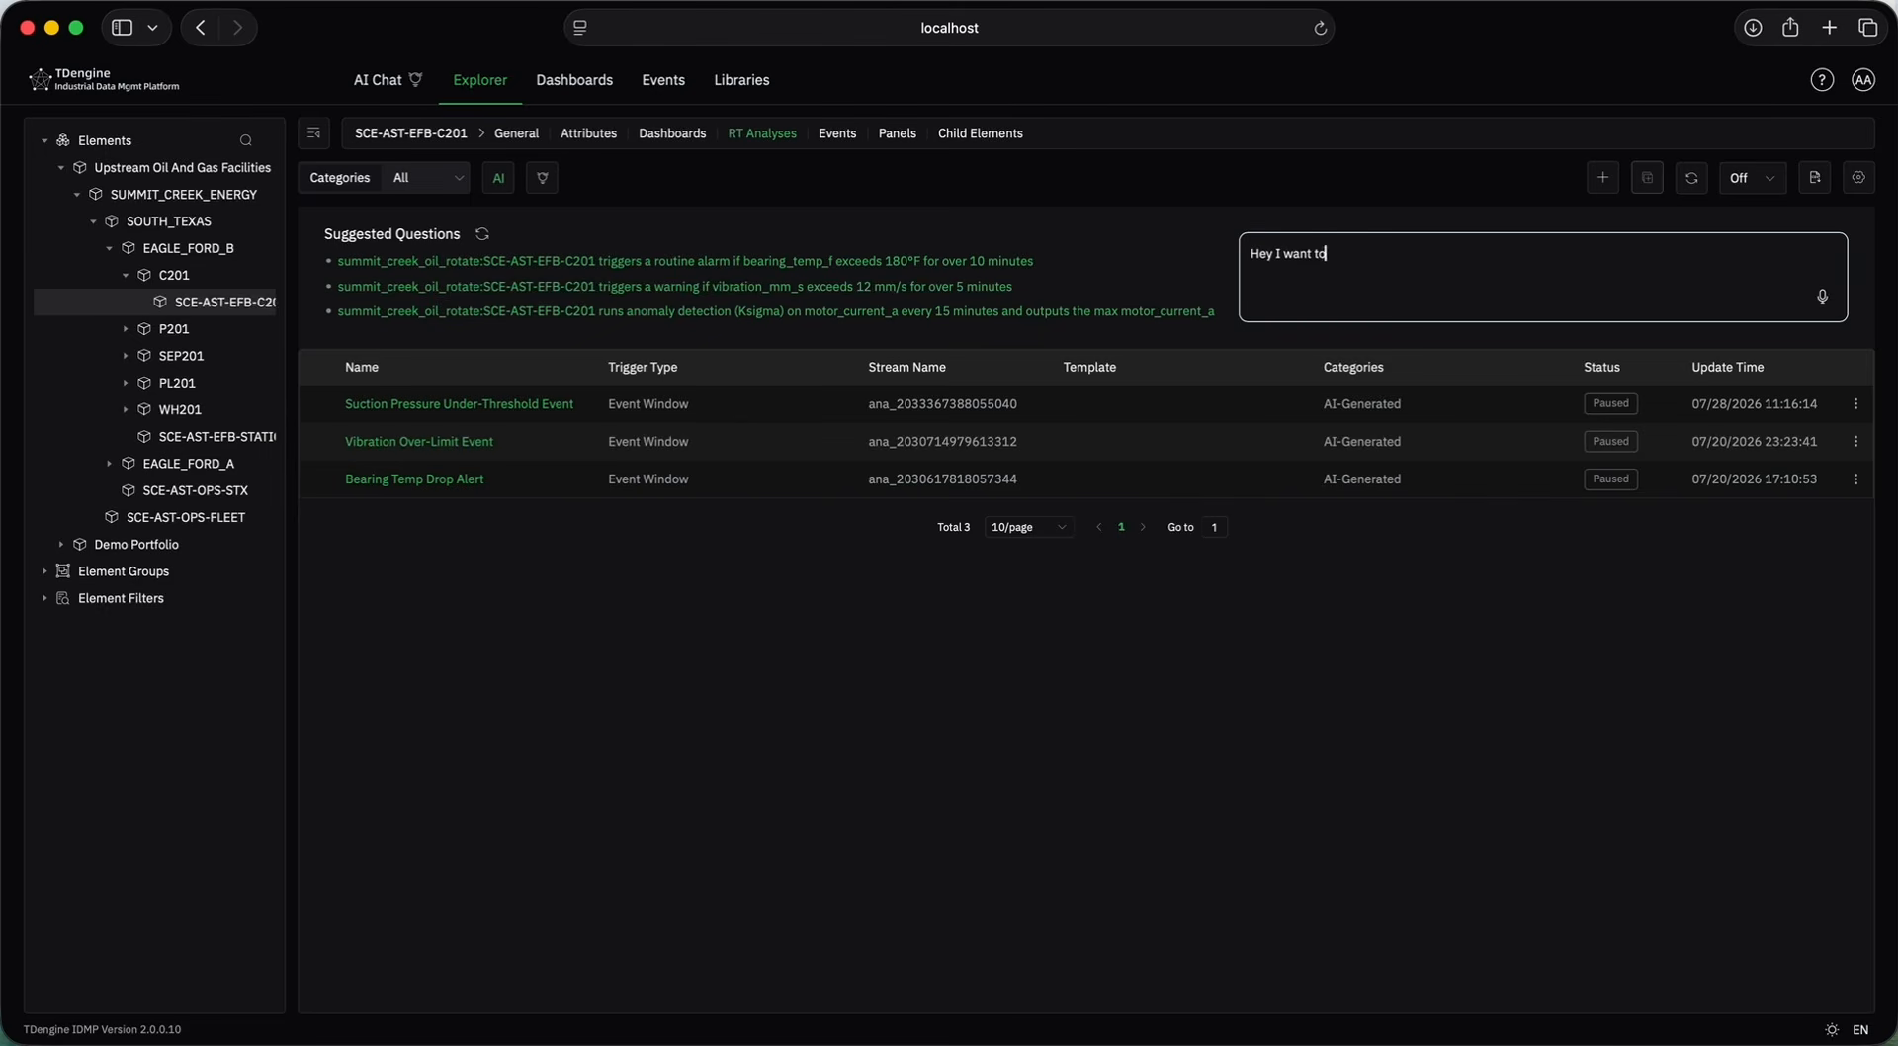
pyautogui.write(' fire an event when my current is over a 100 for')
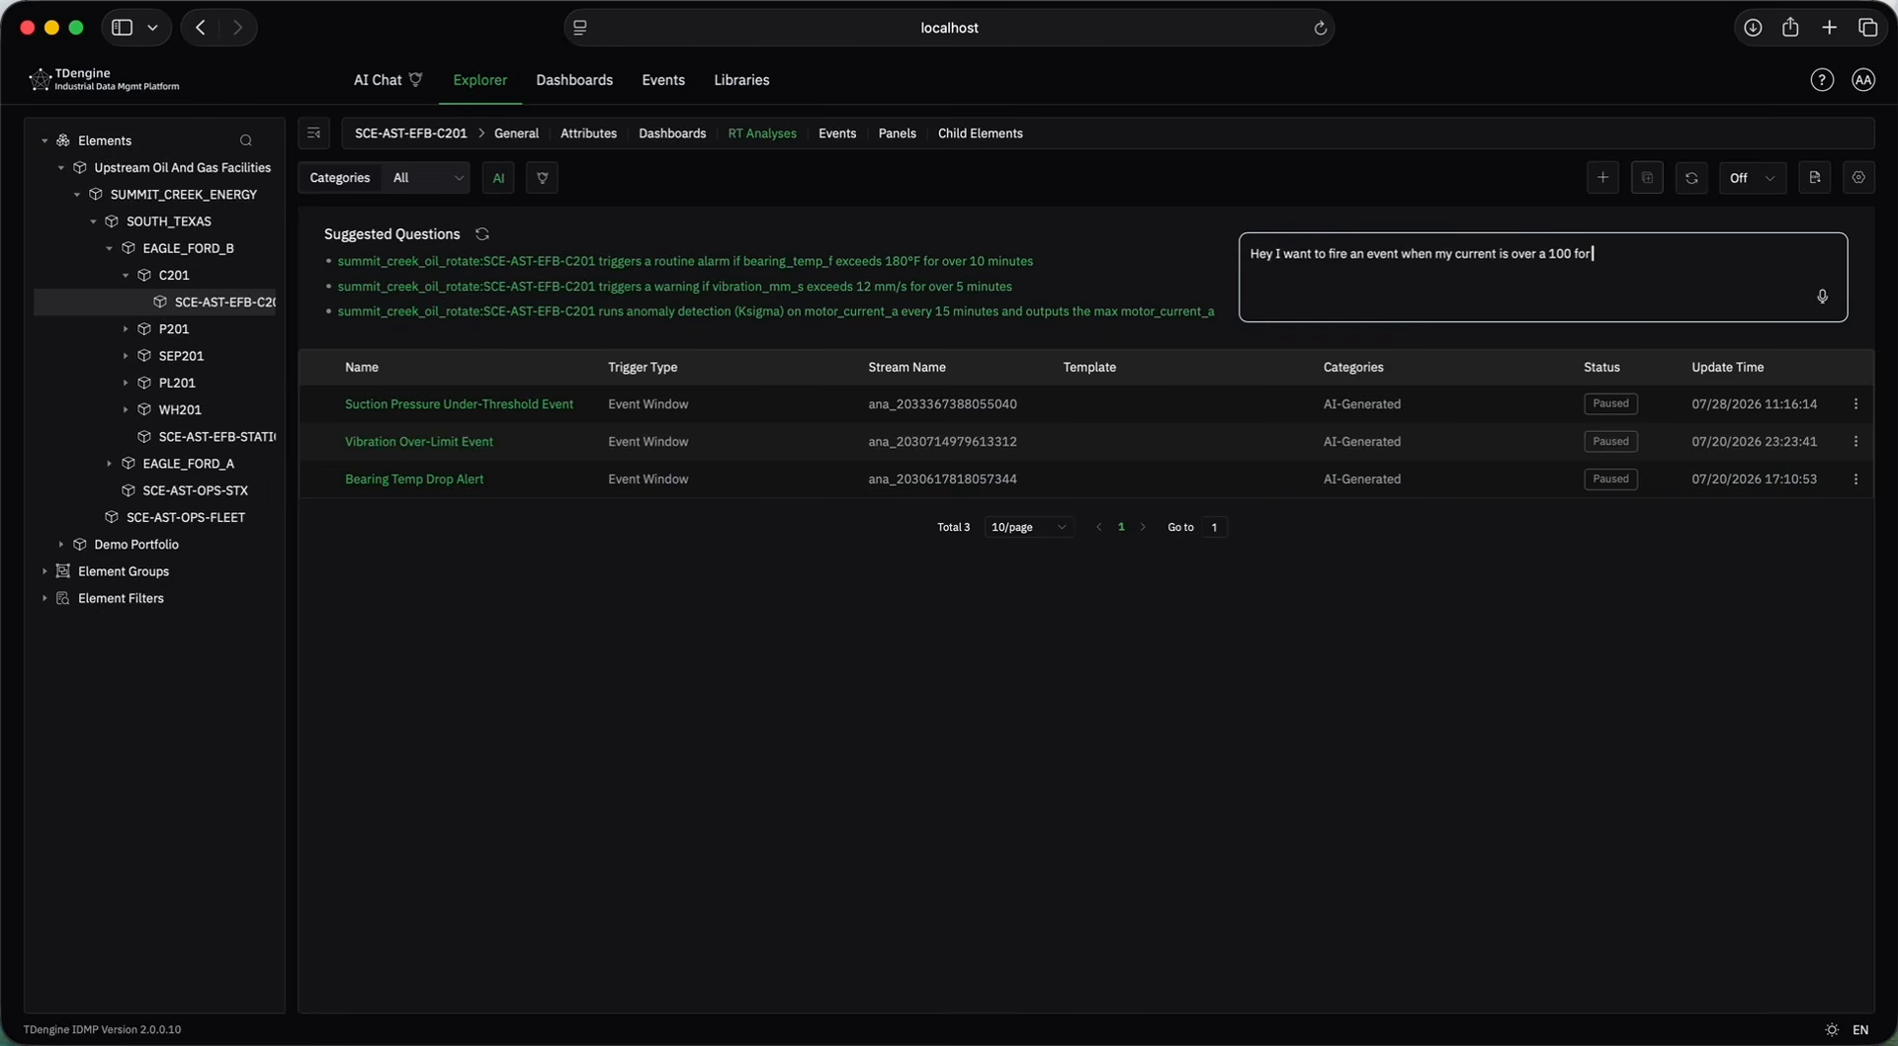
pyautogui.write('nds')
pyautogui.press('Return')
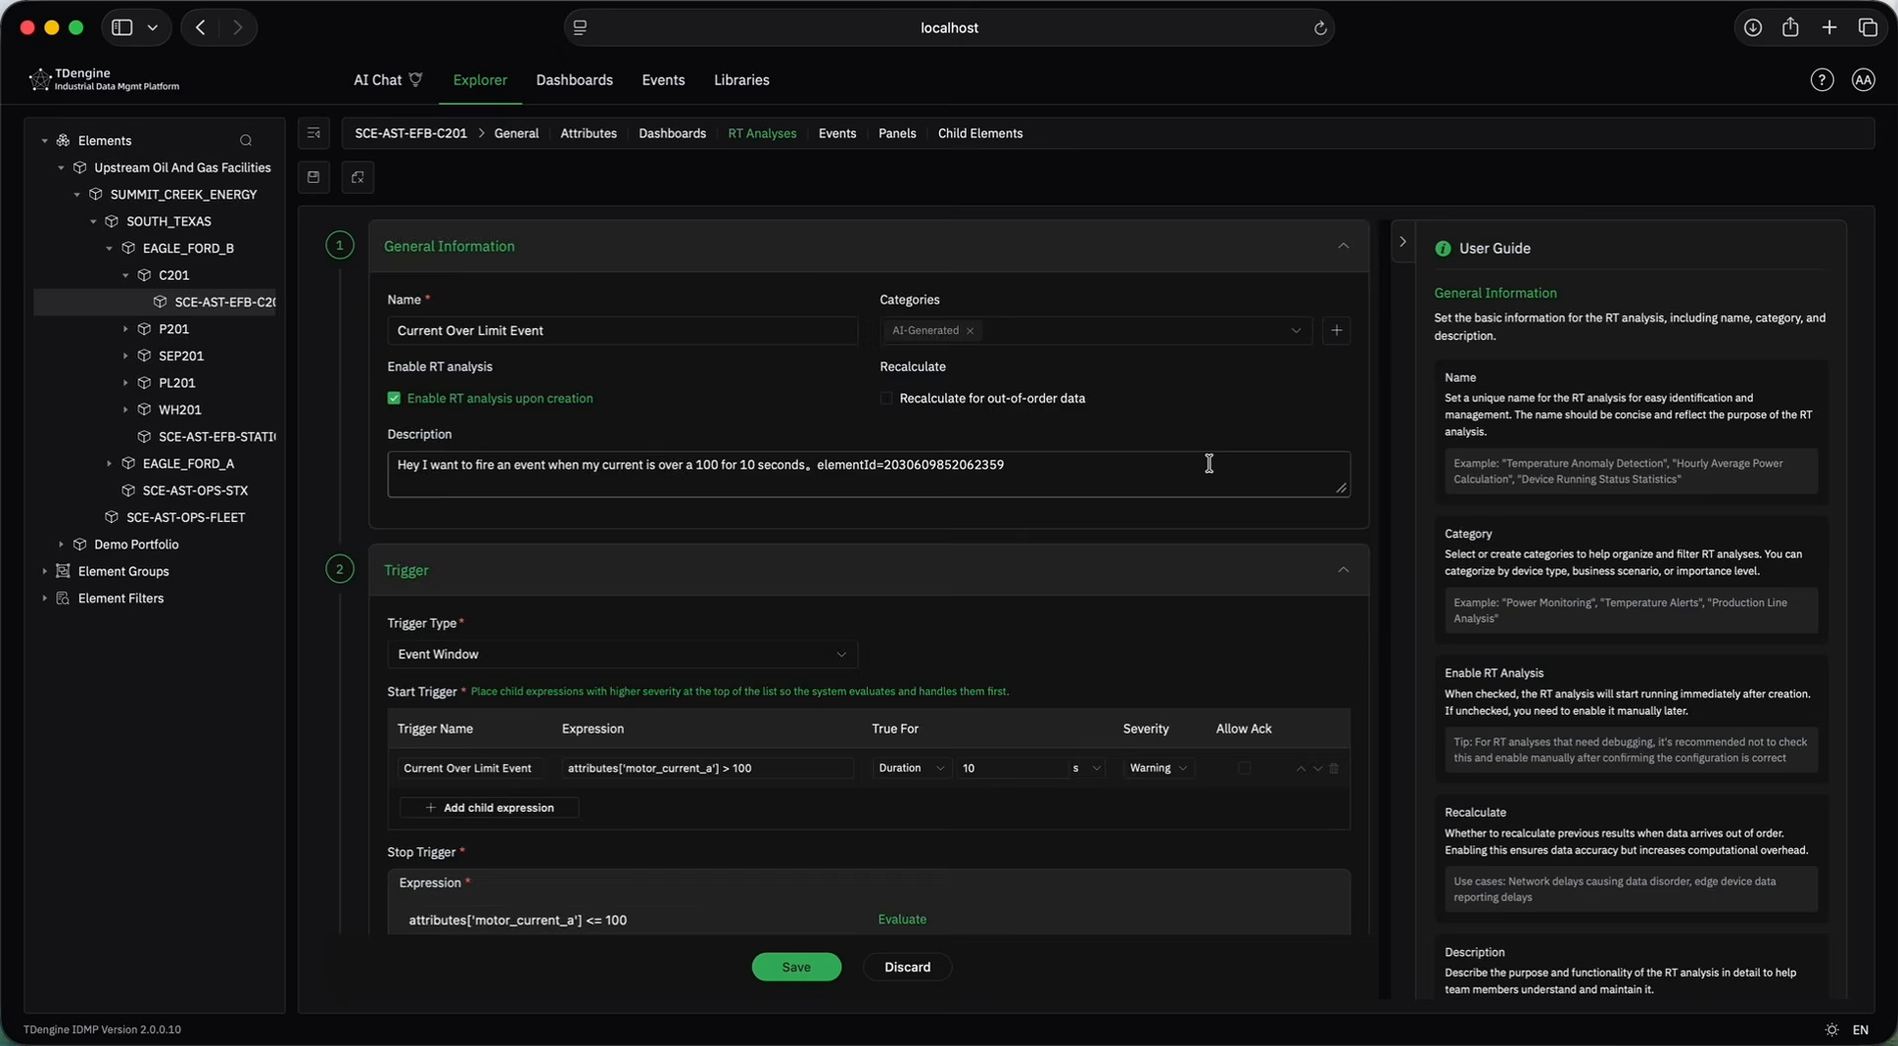
# Review the generated Current Over Limit Event analysis, remove its AVG(motor_current_a) output attribute, and save the analysis.
pyautogui.scroll(-3, 1212, 466)
pyautogui.scroll(3, 799, 685)
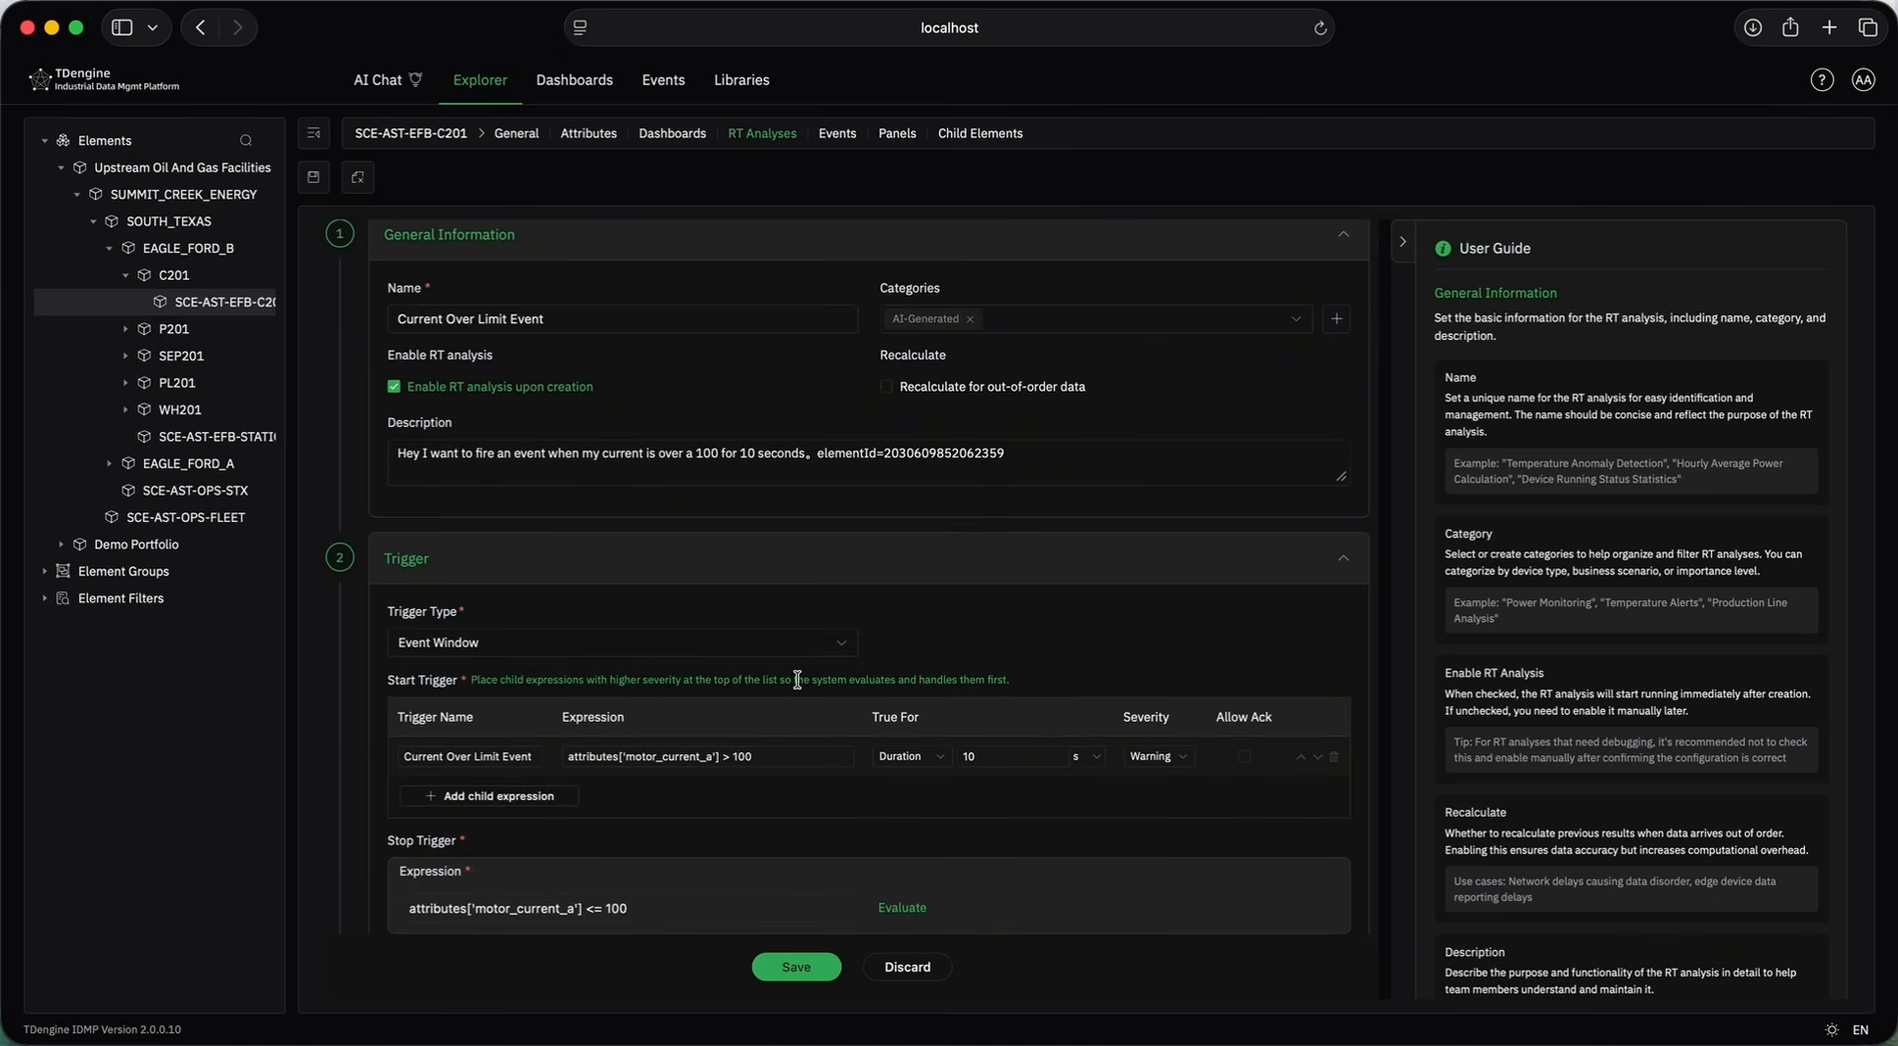
pyautogui.scroll(-10, 797, 680)
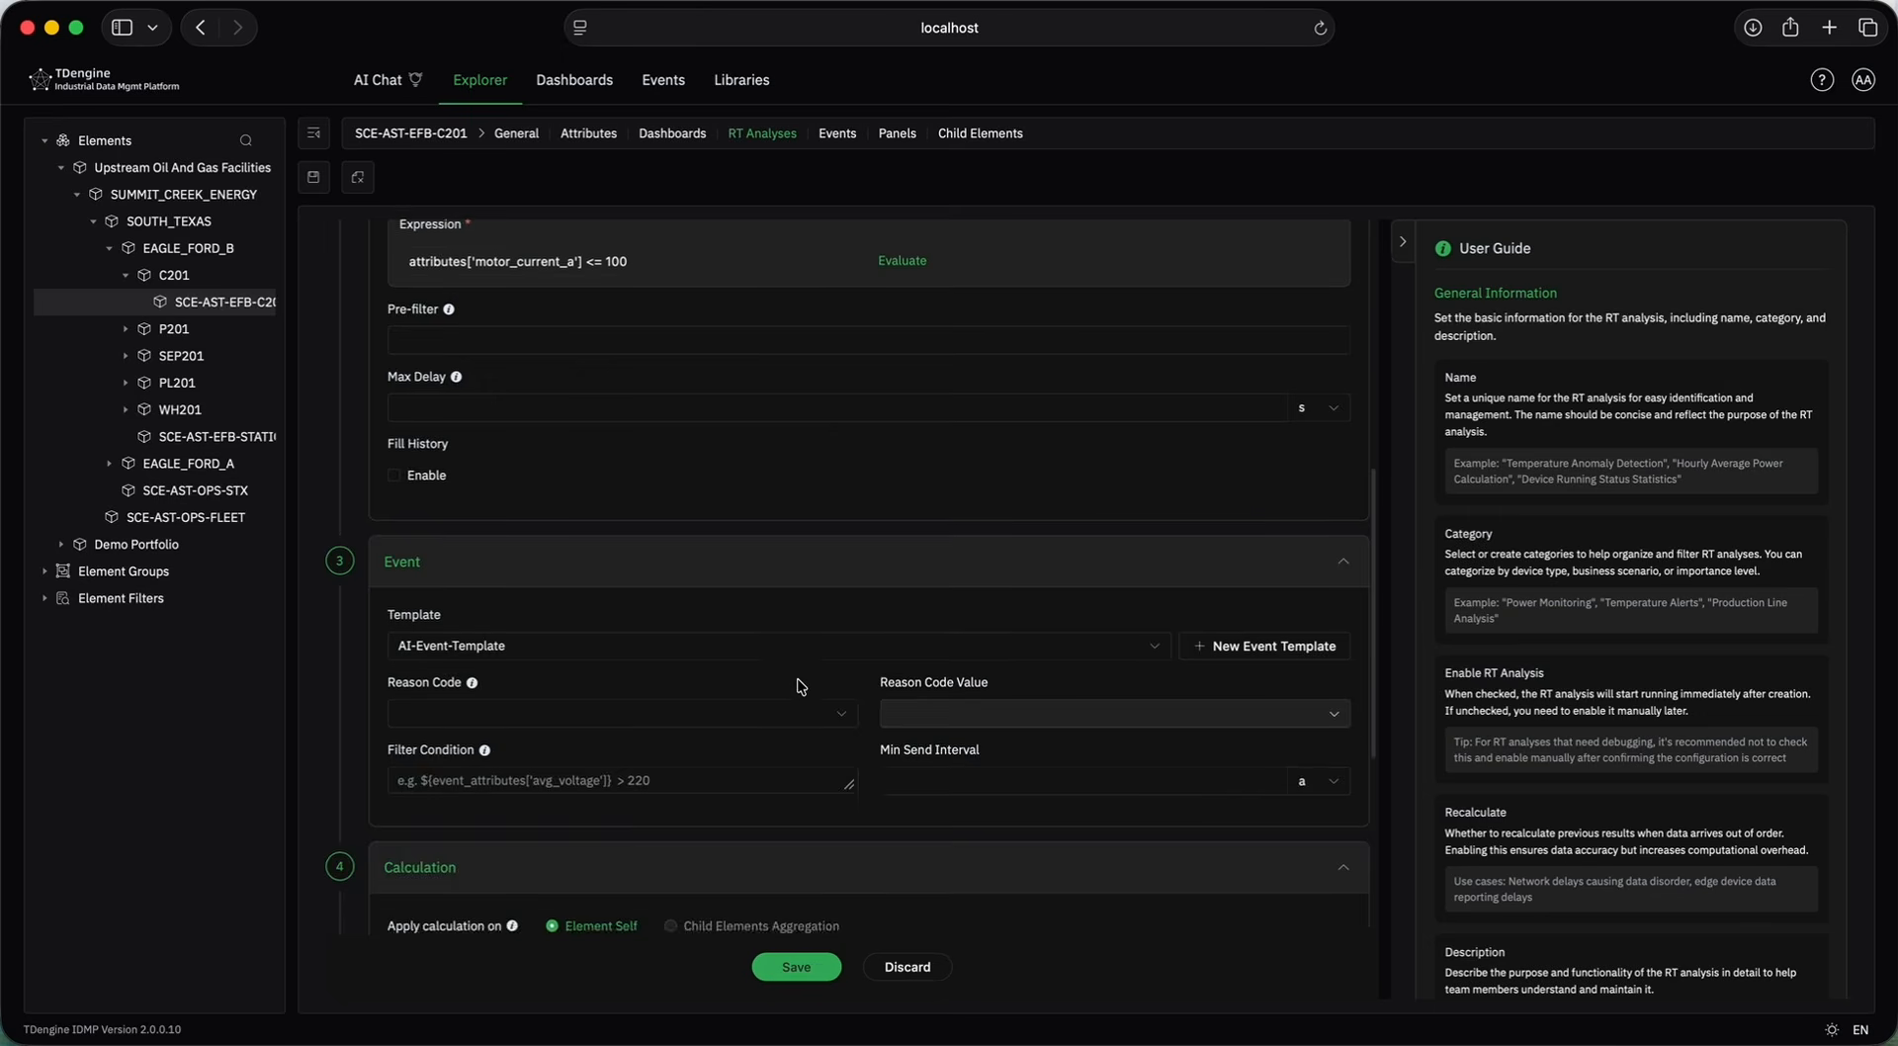
pyautogui.scroll(-3, 778, 696)
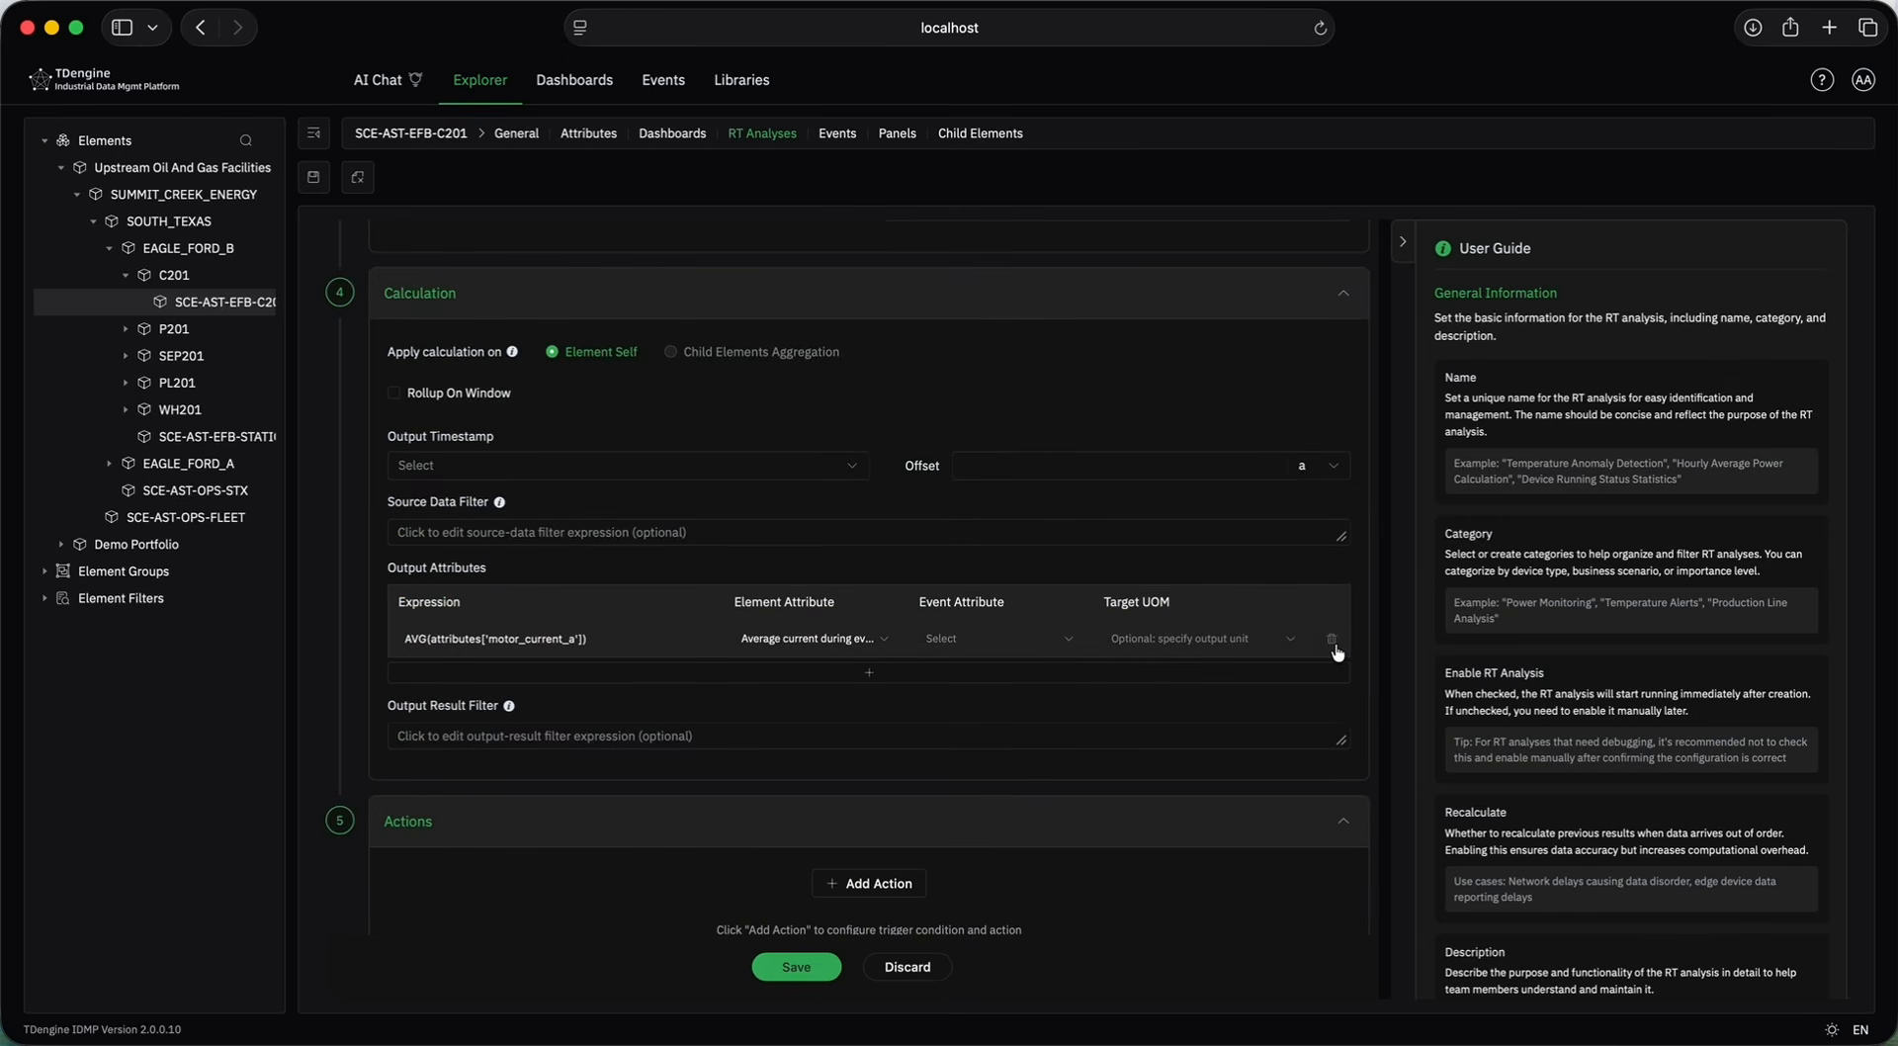
pyautogui.scroll(10, 1331, 648)
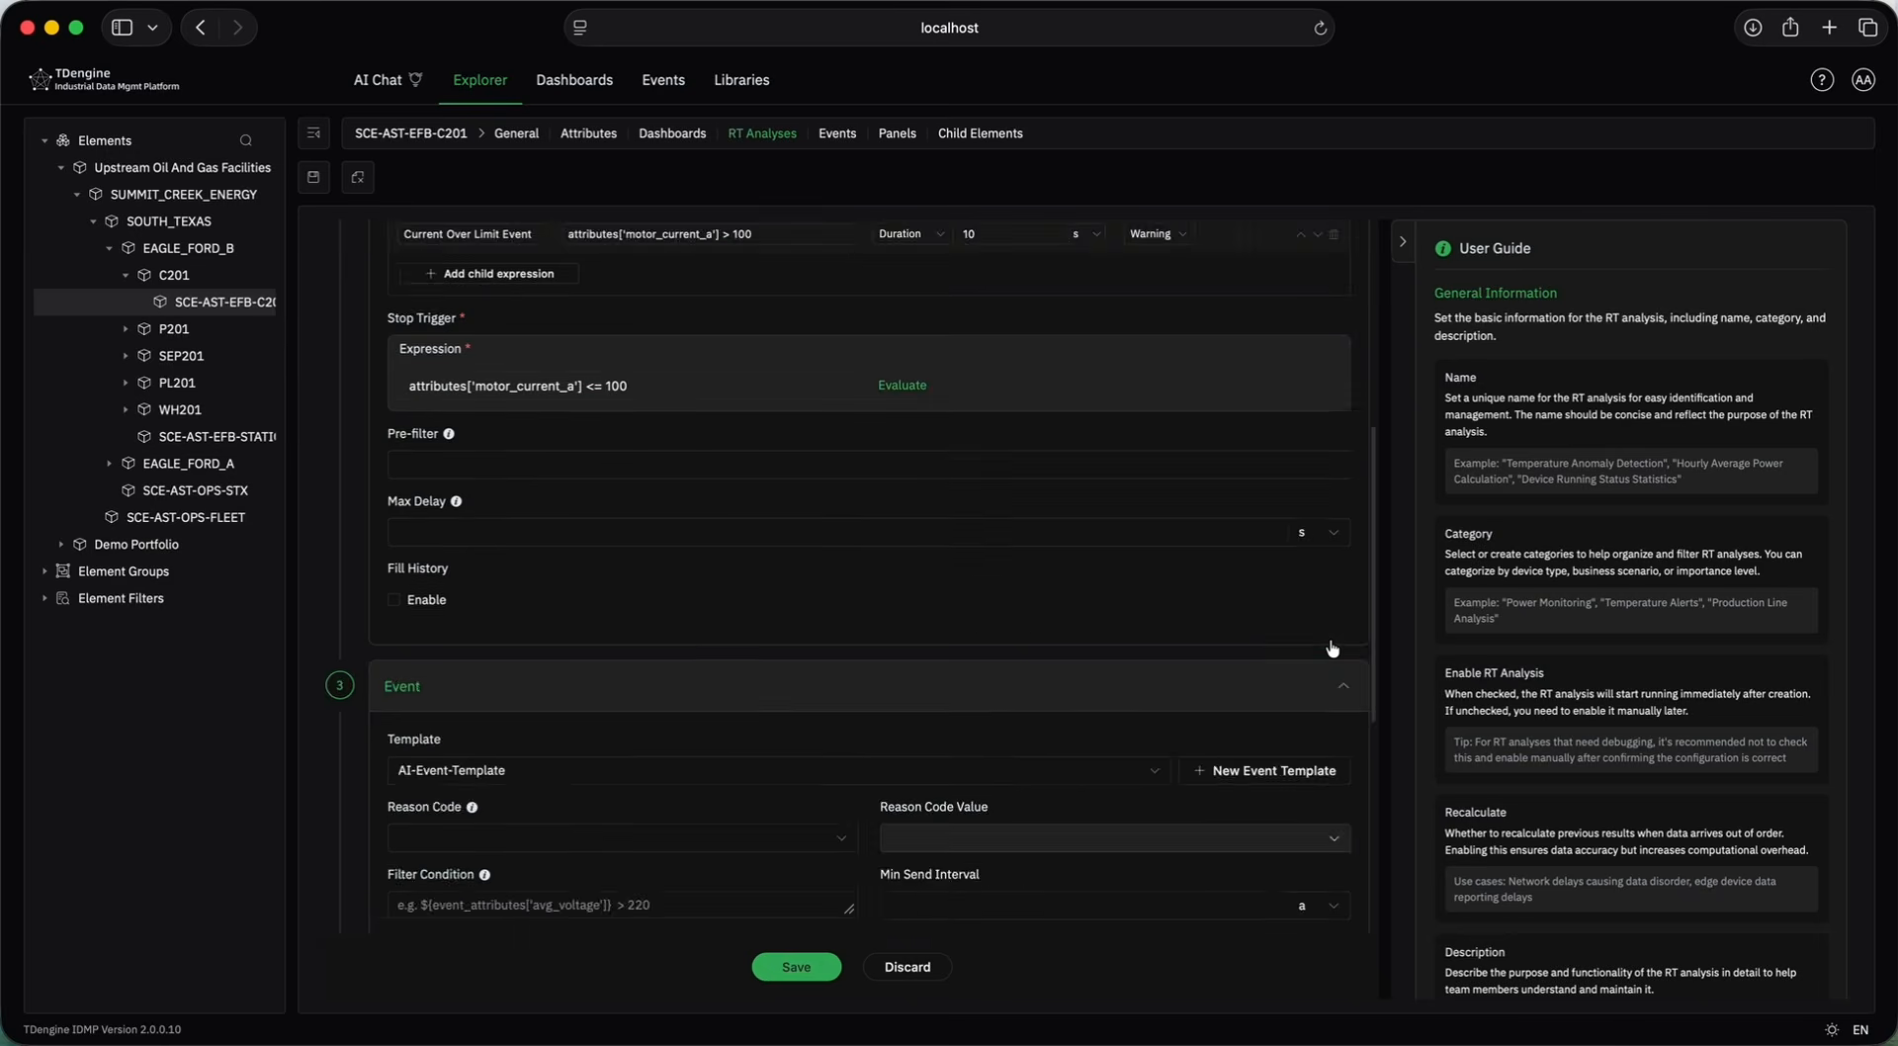
pyautogui.scroll(-10, 1332, 648)
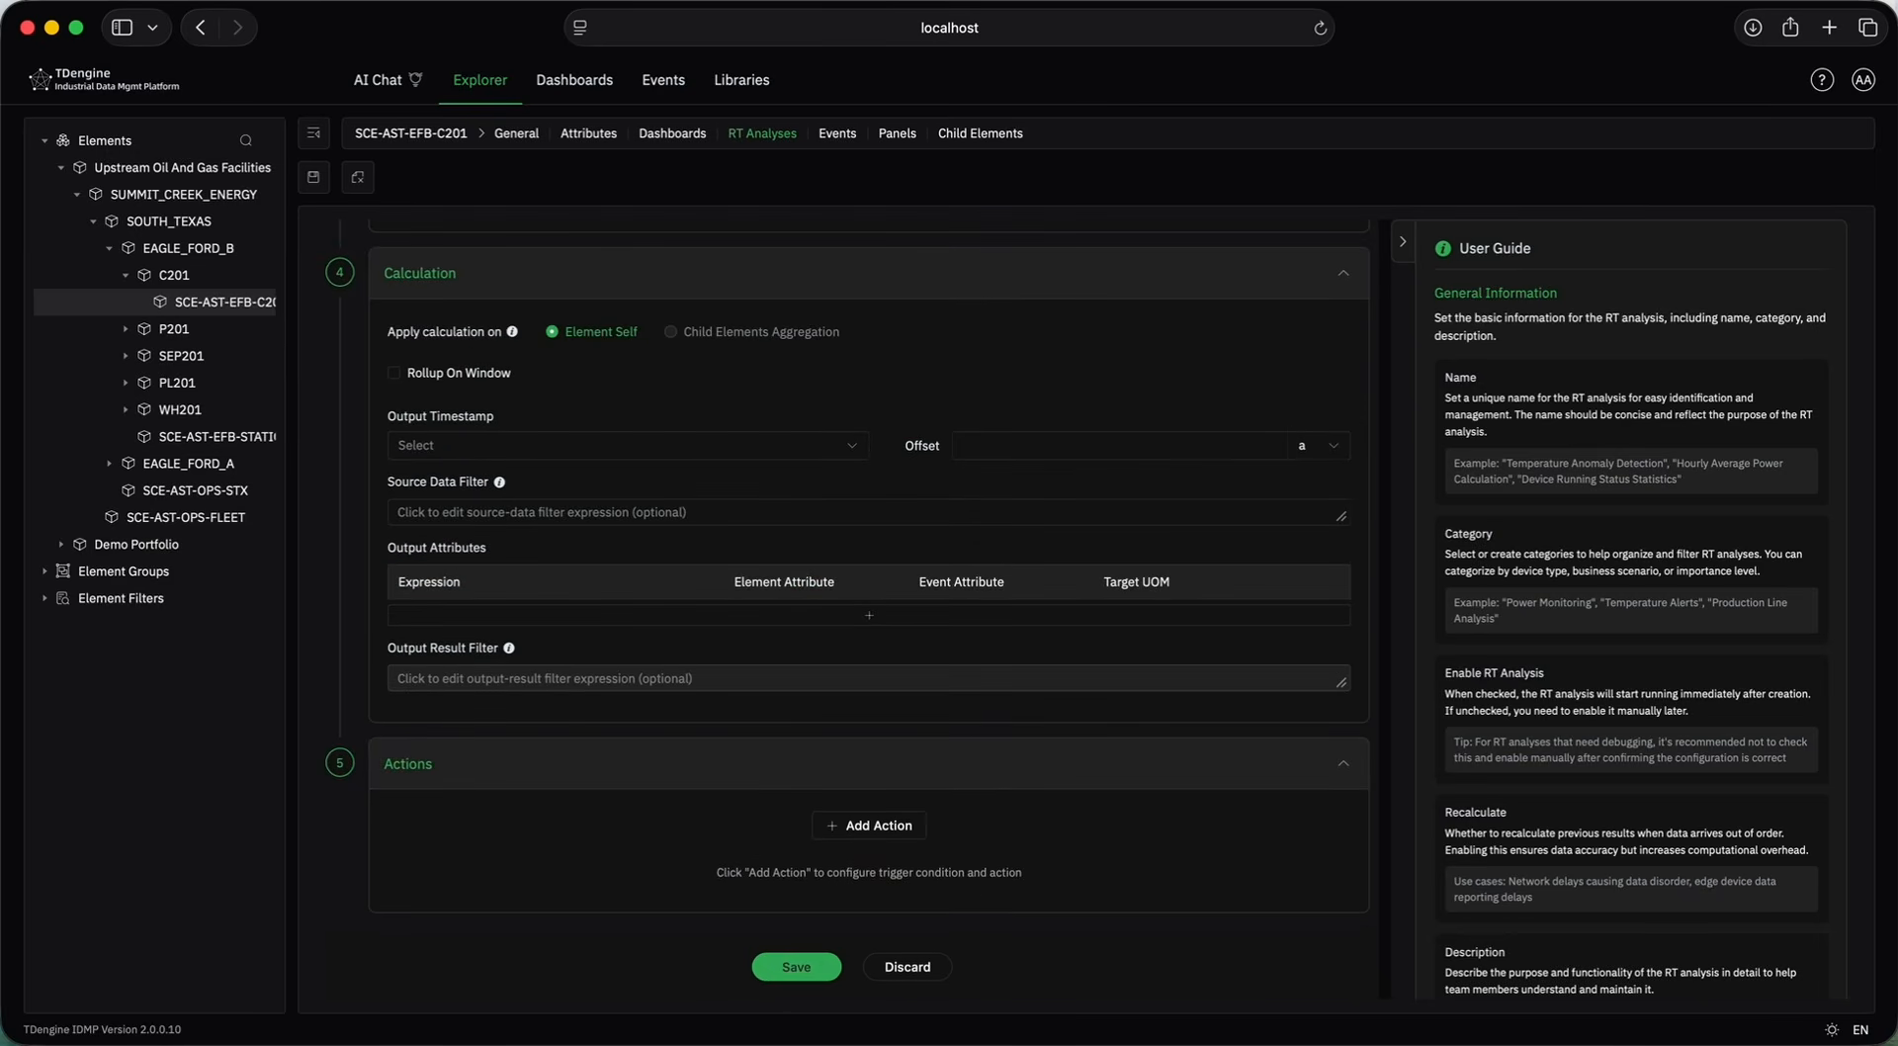
pyautogui.click(796, 967)
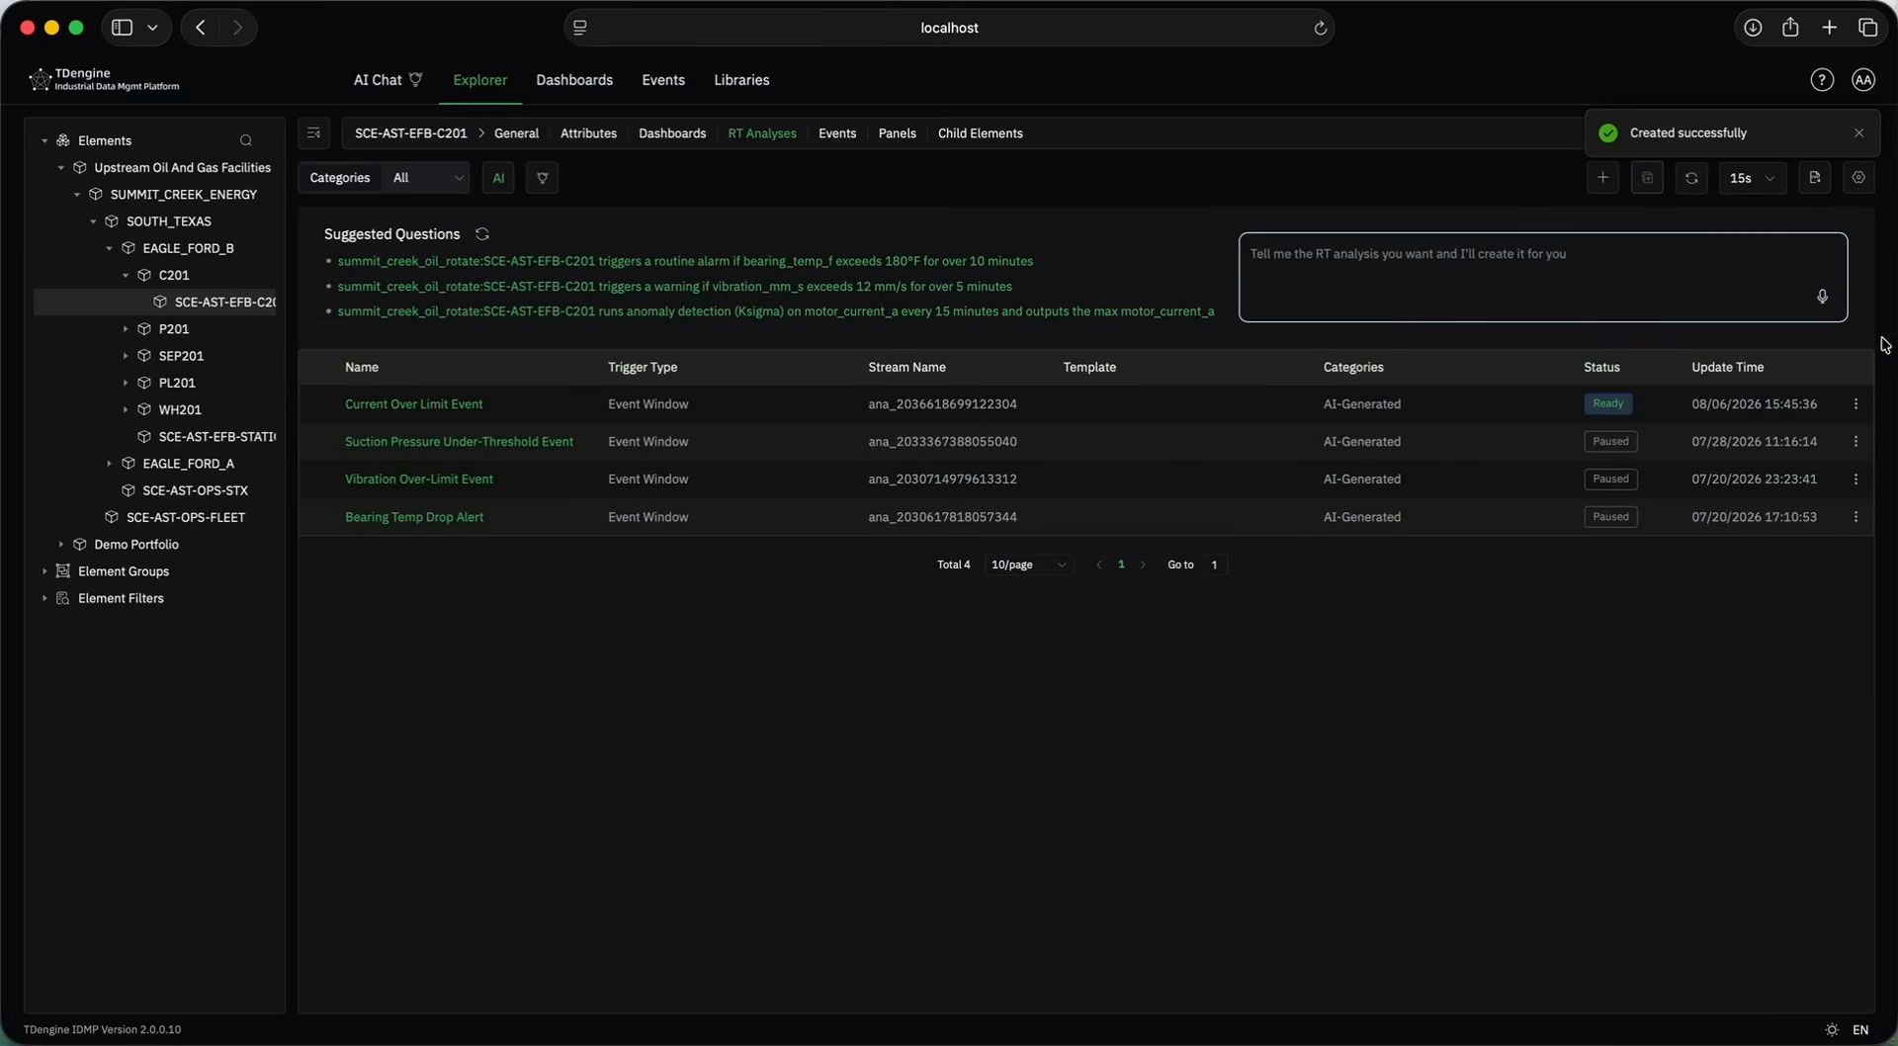
pyautogui.click(1860, 131)
# Refresh the RT analyses list and pause the Current Over Limit Event analysis.
pyautogui.click(1694, 181)
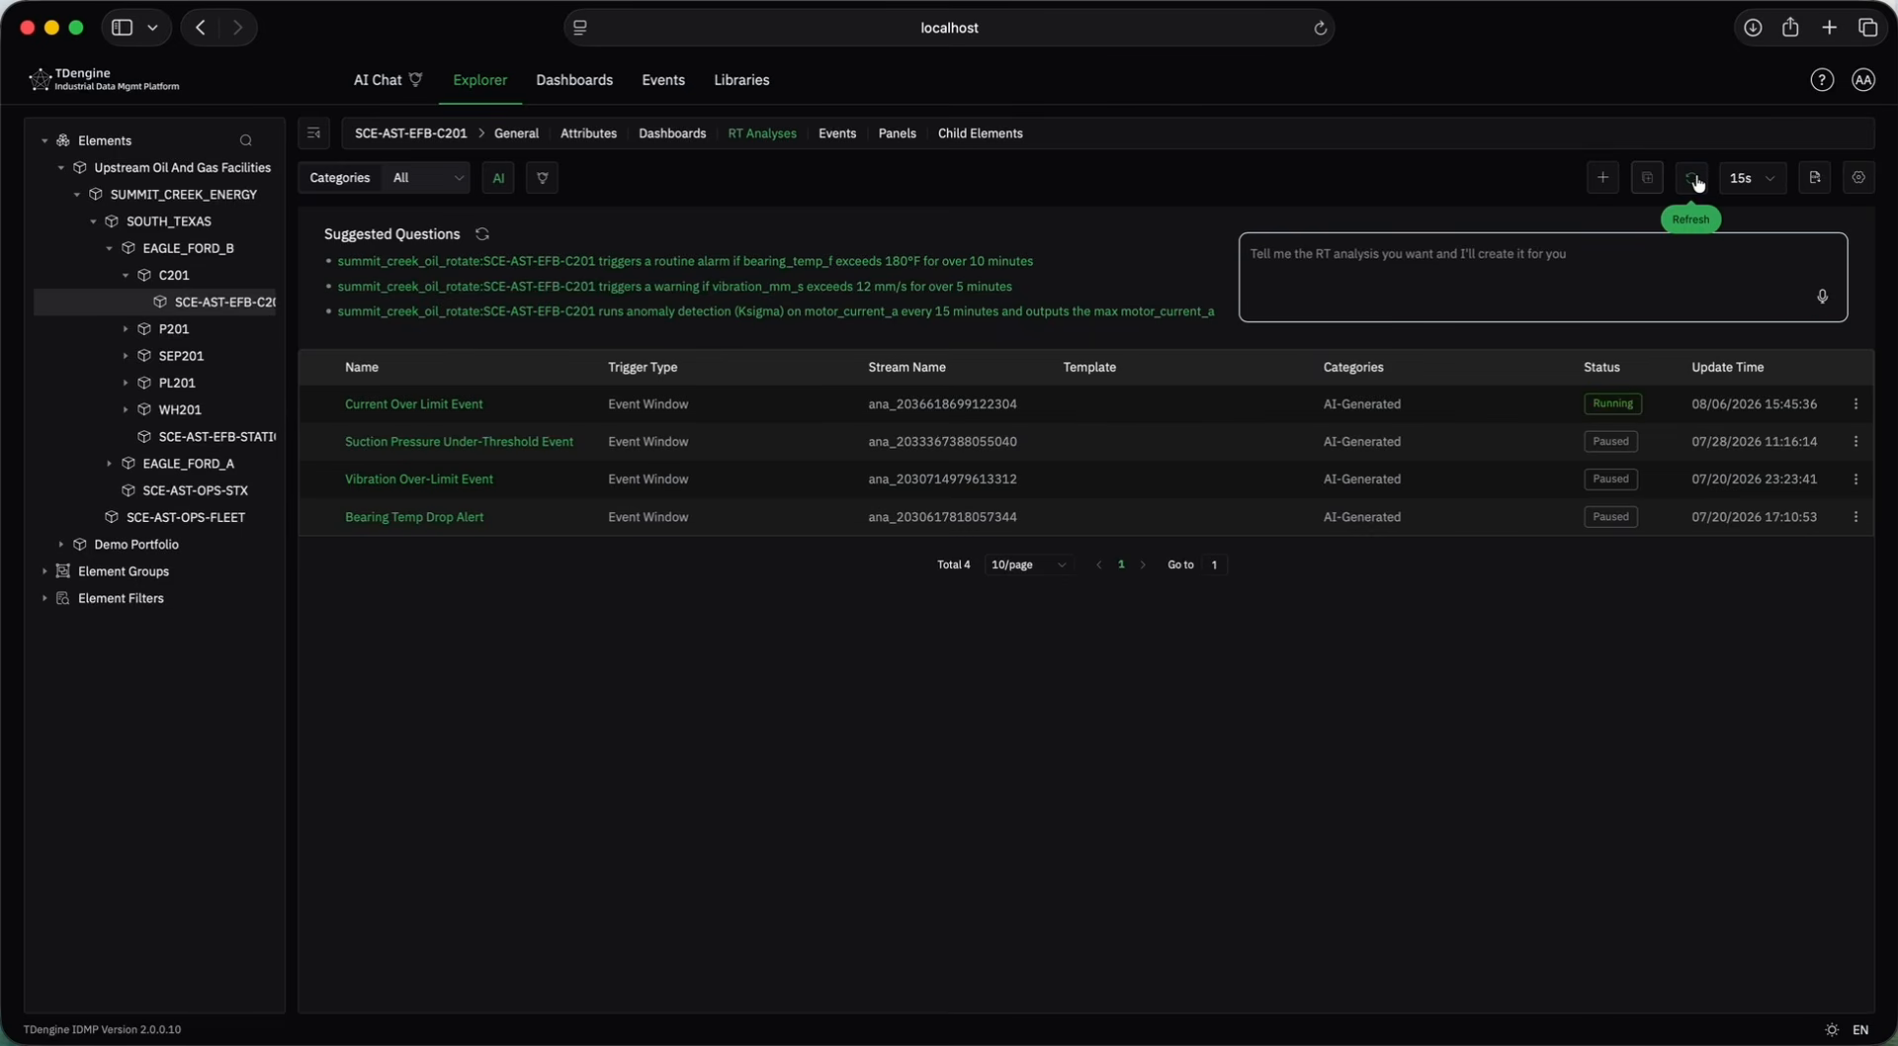
pyautogui.click(1856, 403)
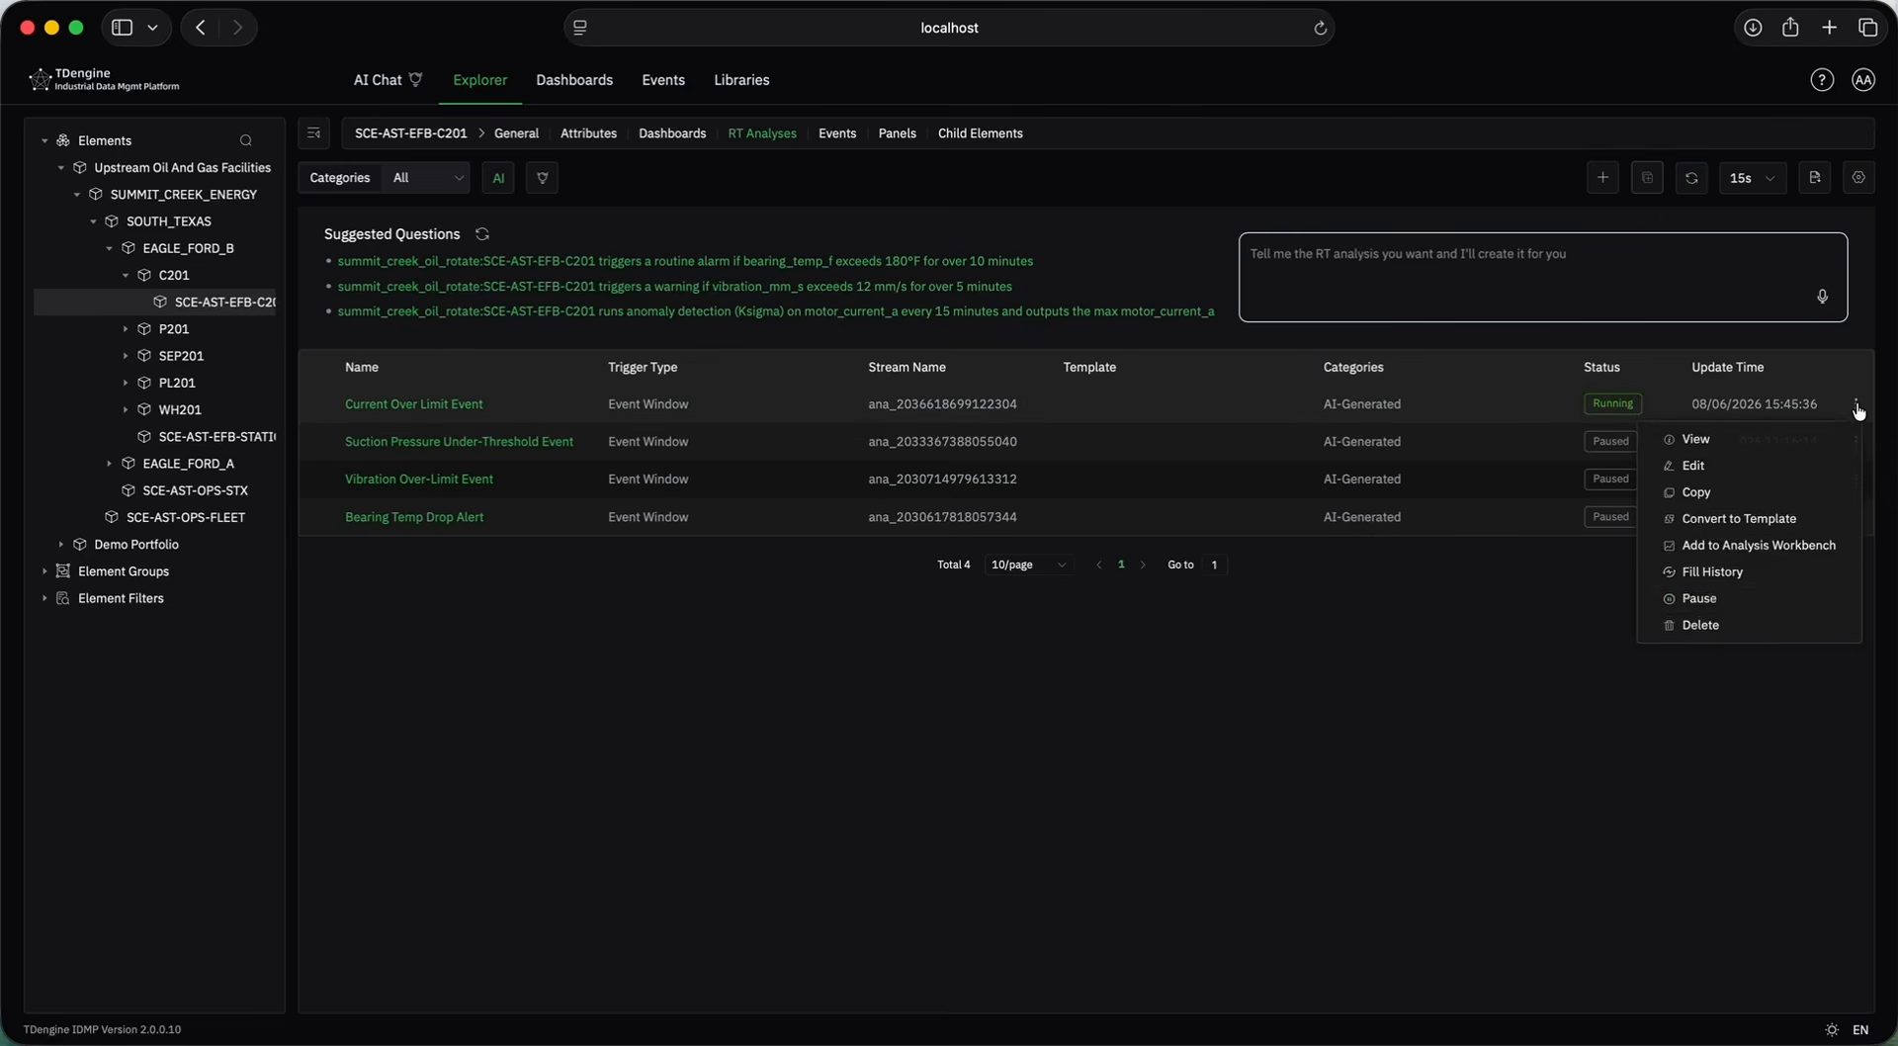
pyautogui.click(1739, 609)
pyautogui.click(893, 594)
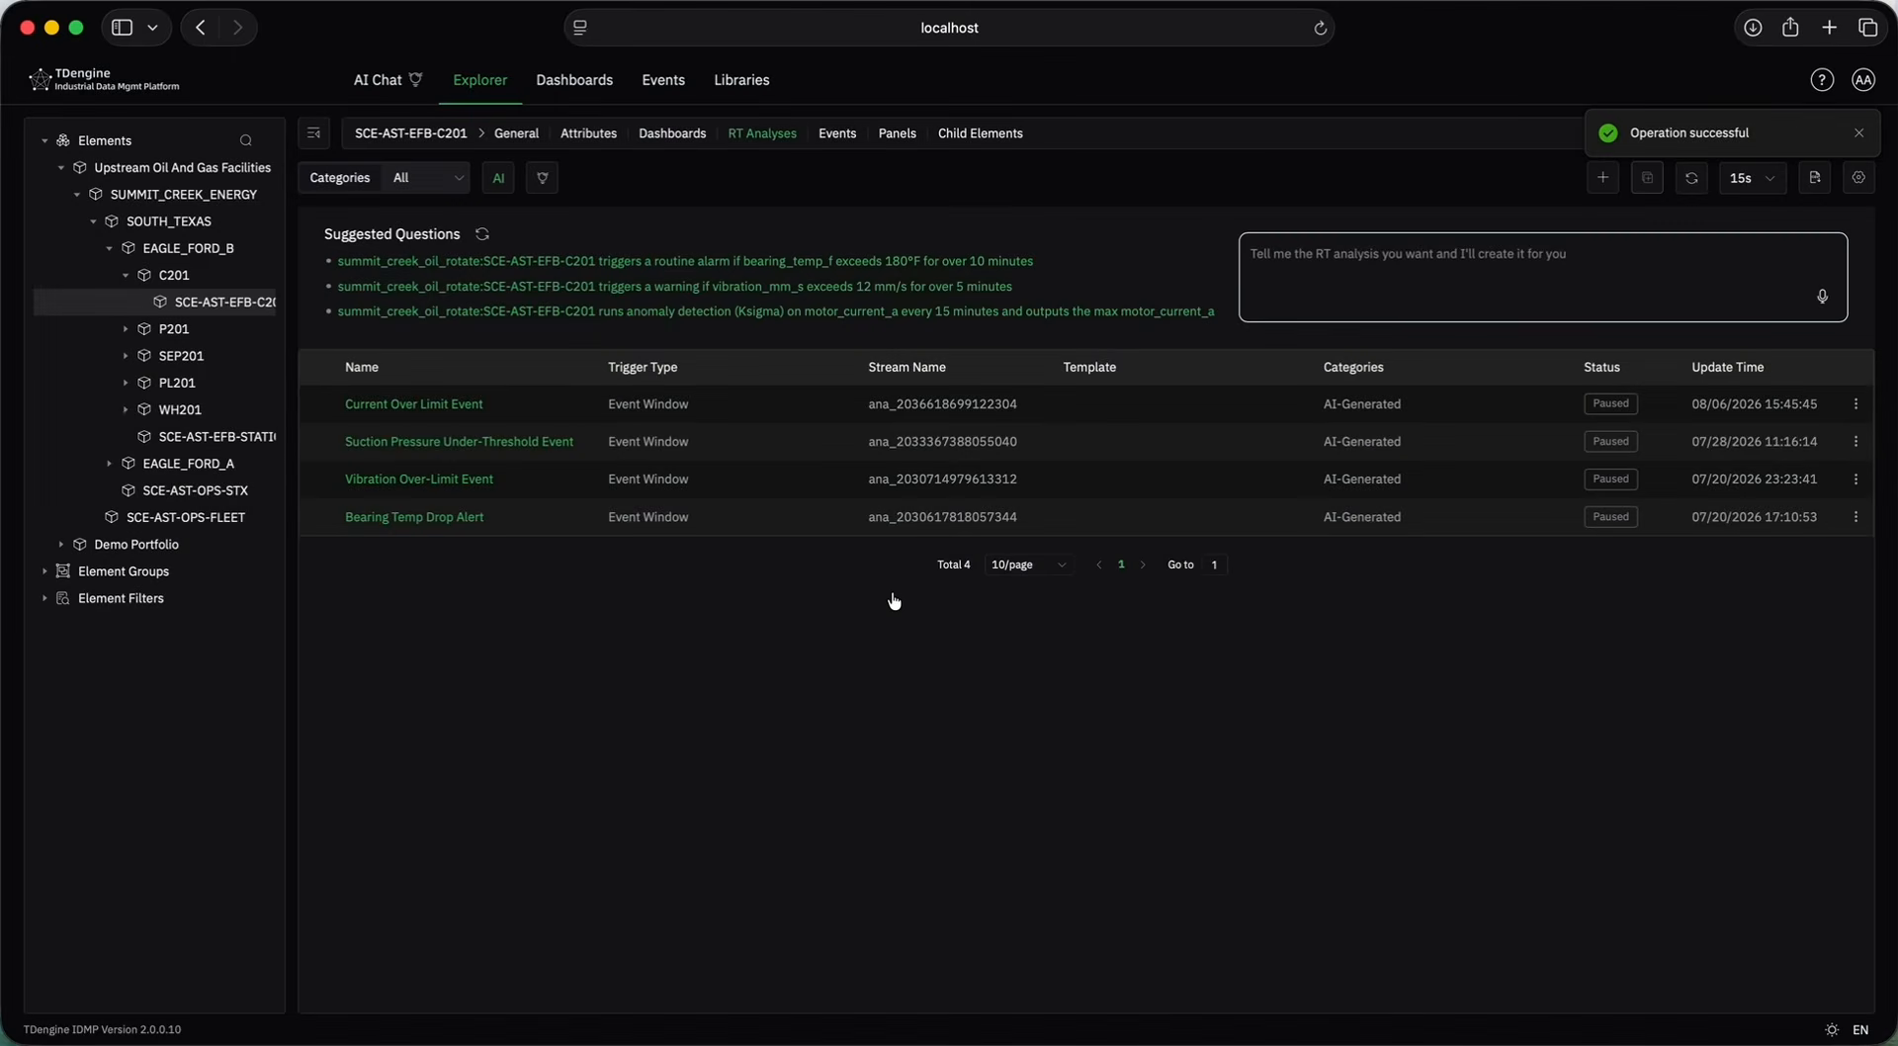
# Show the list of events recorded for element SCE-AST-EFB-C201.
pyautogui.click(840, 134)
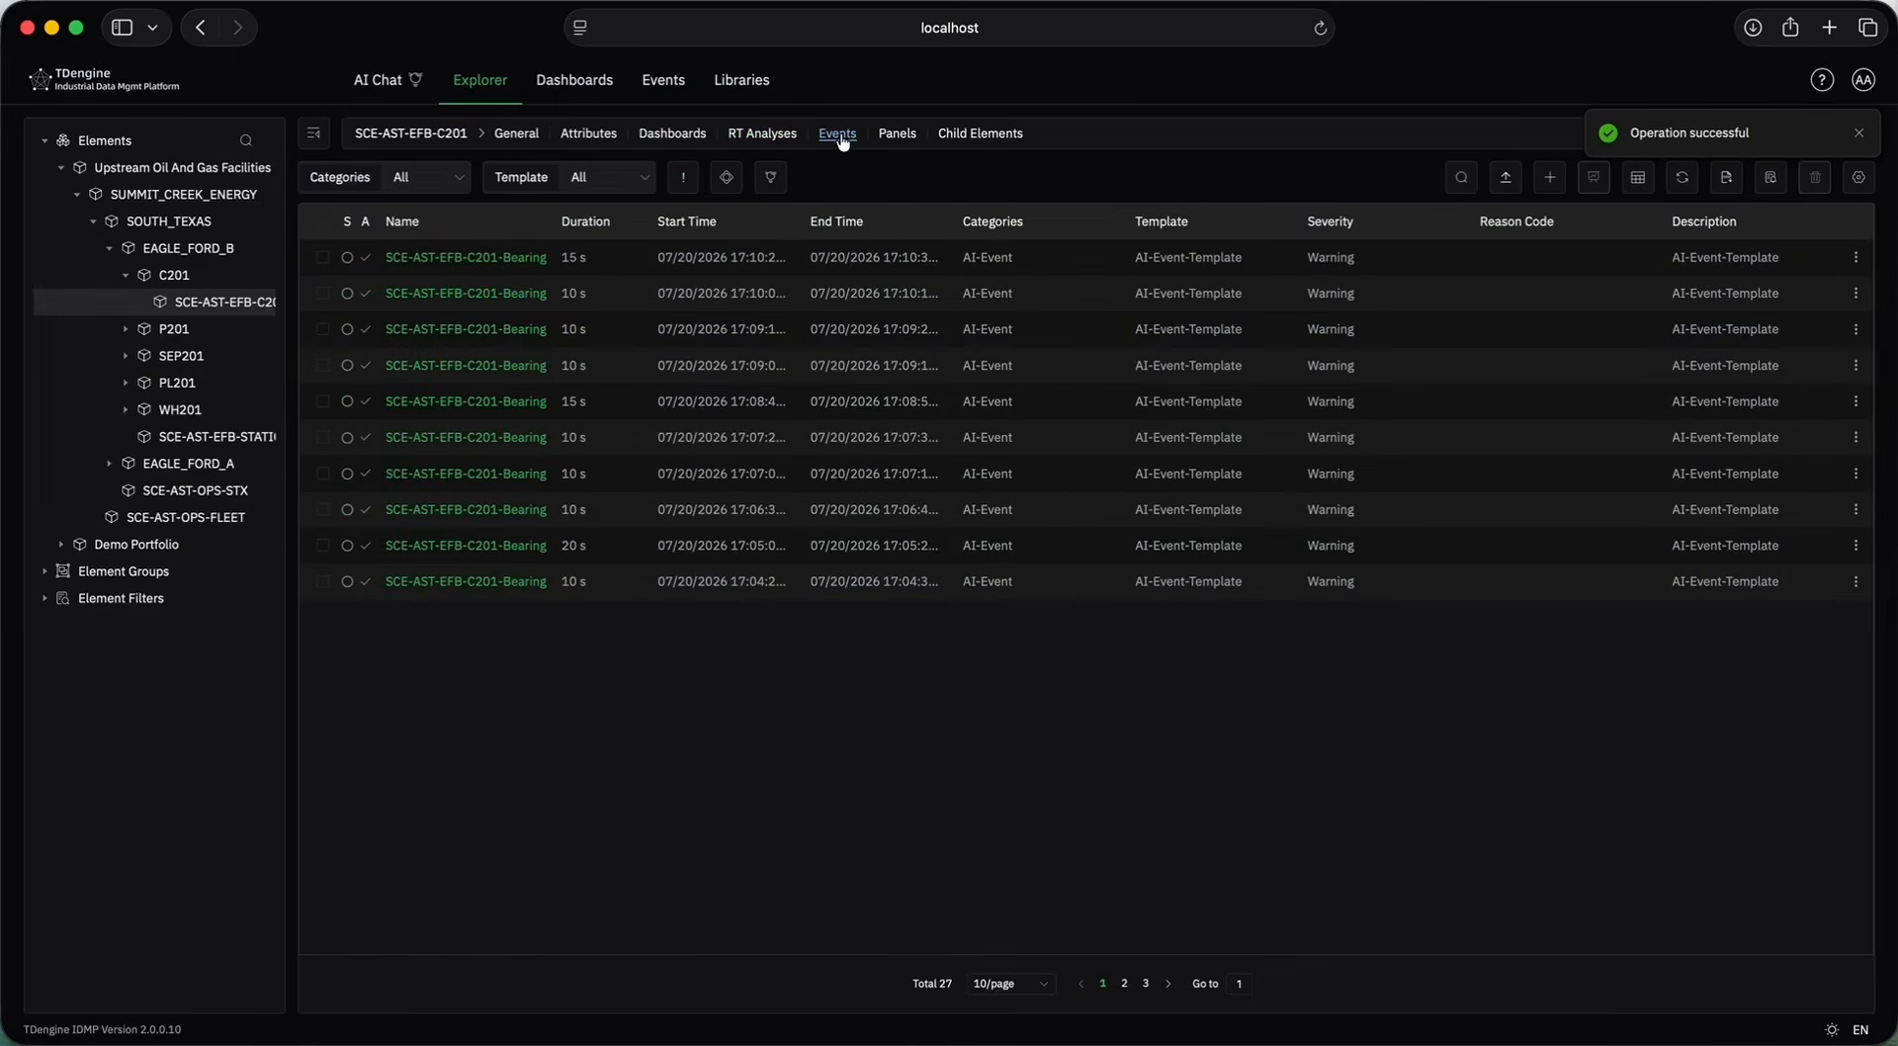
pyautogui.press('super+equal')
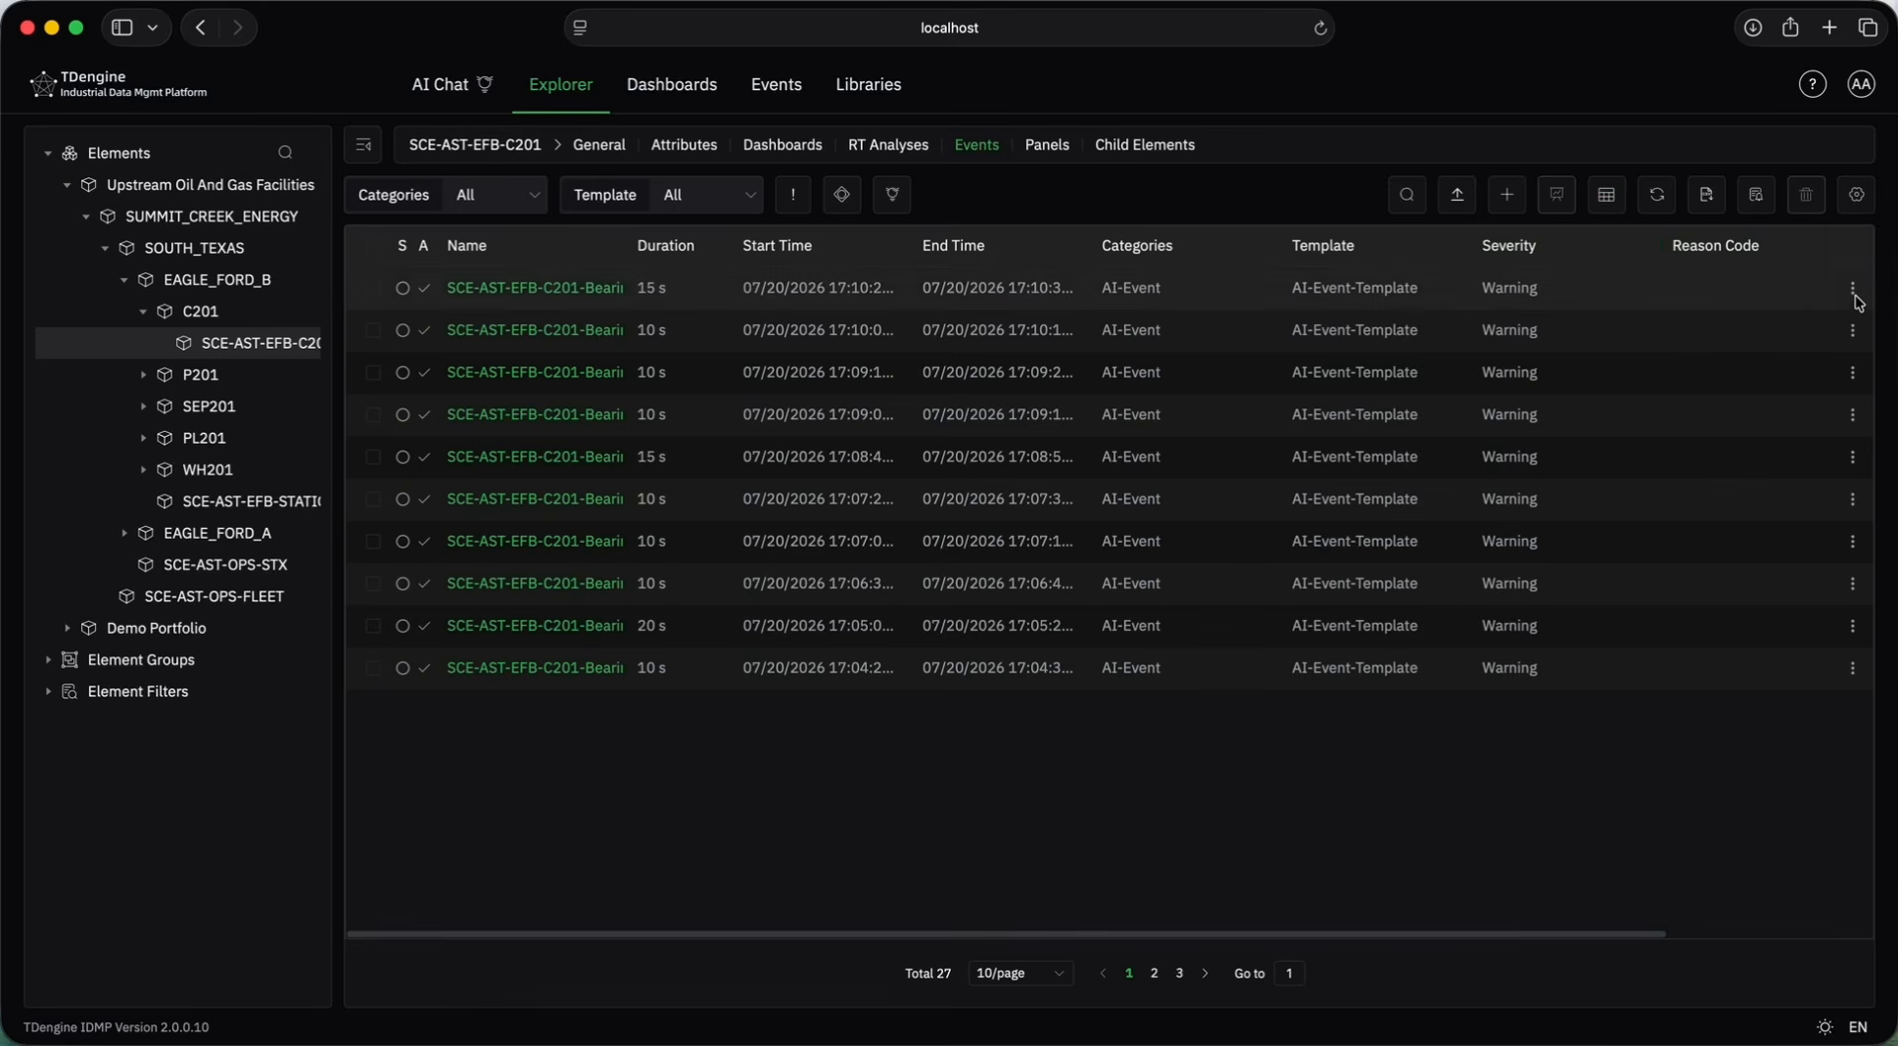
pyautogui.click(1853, 291)
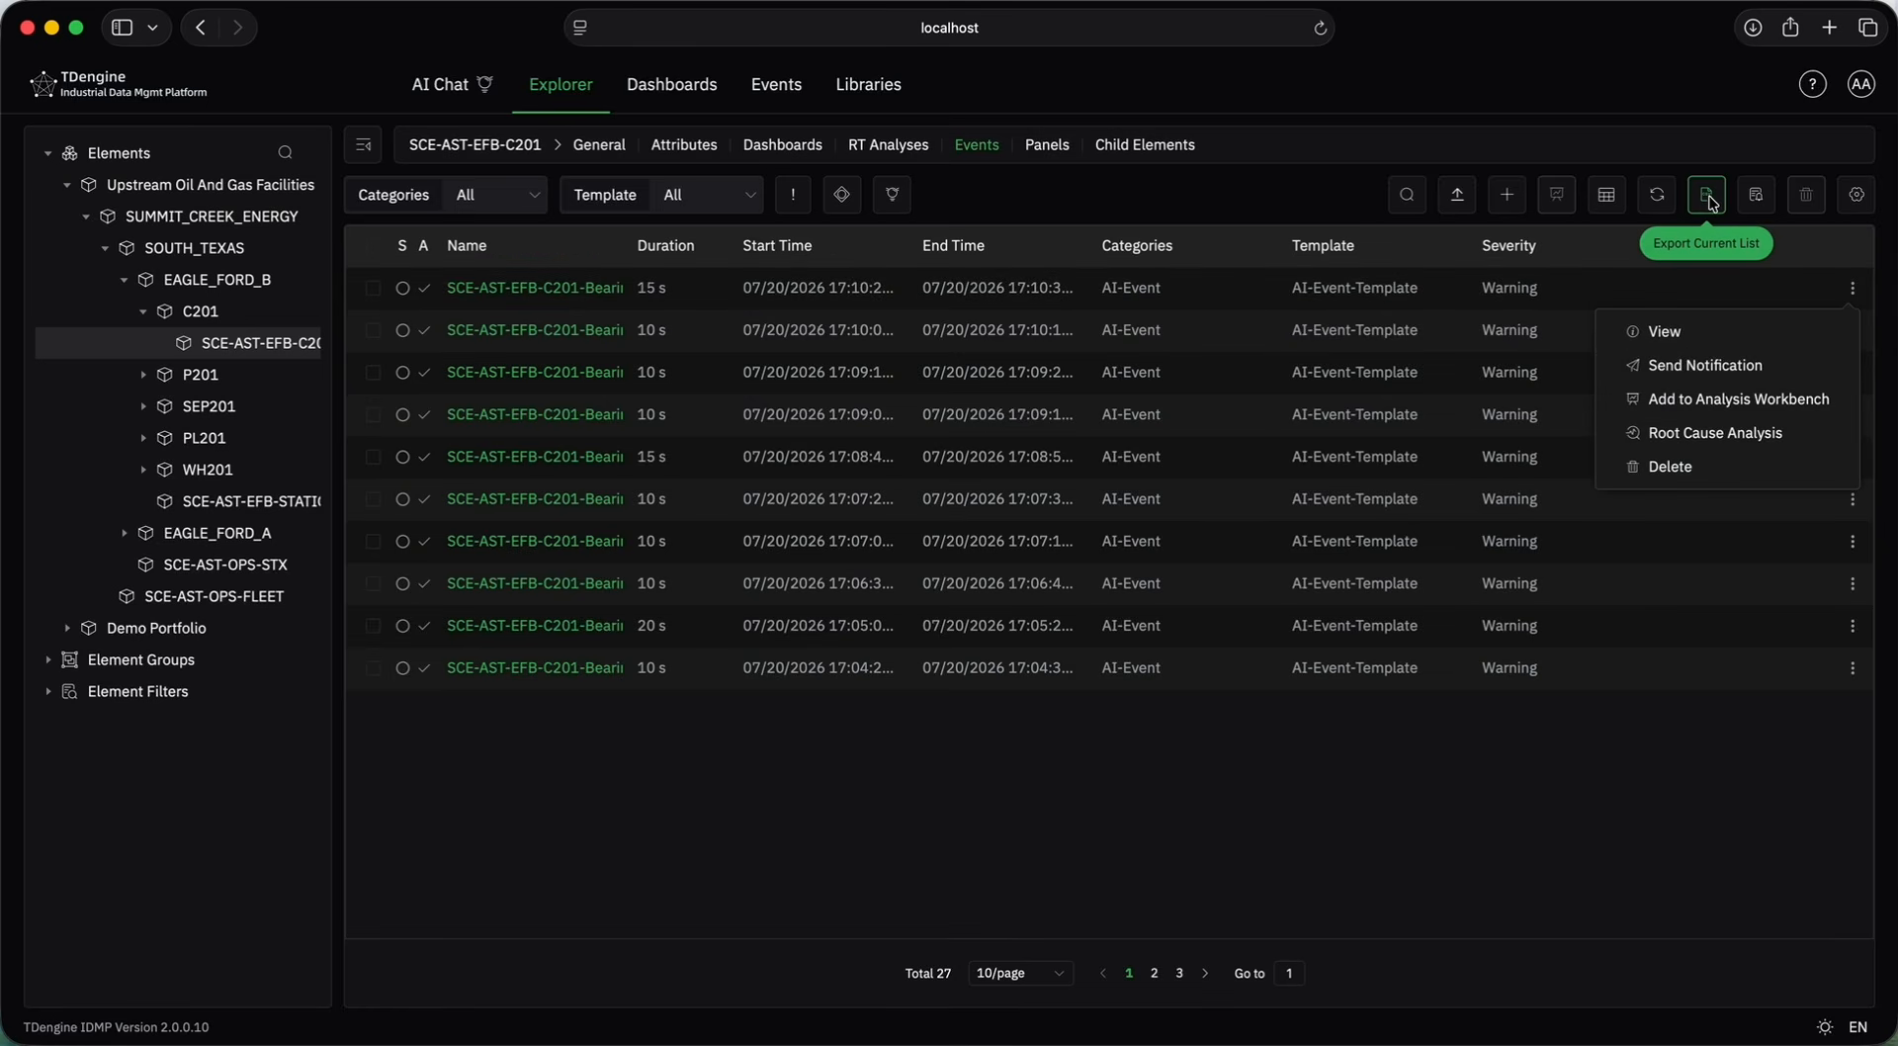
pyautogui.click(1710, 200)
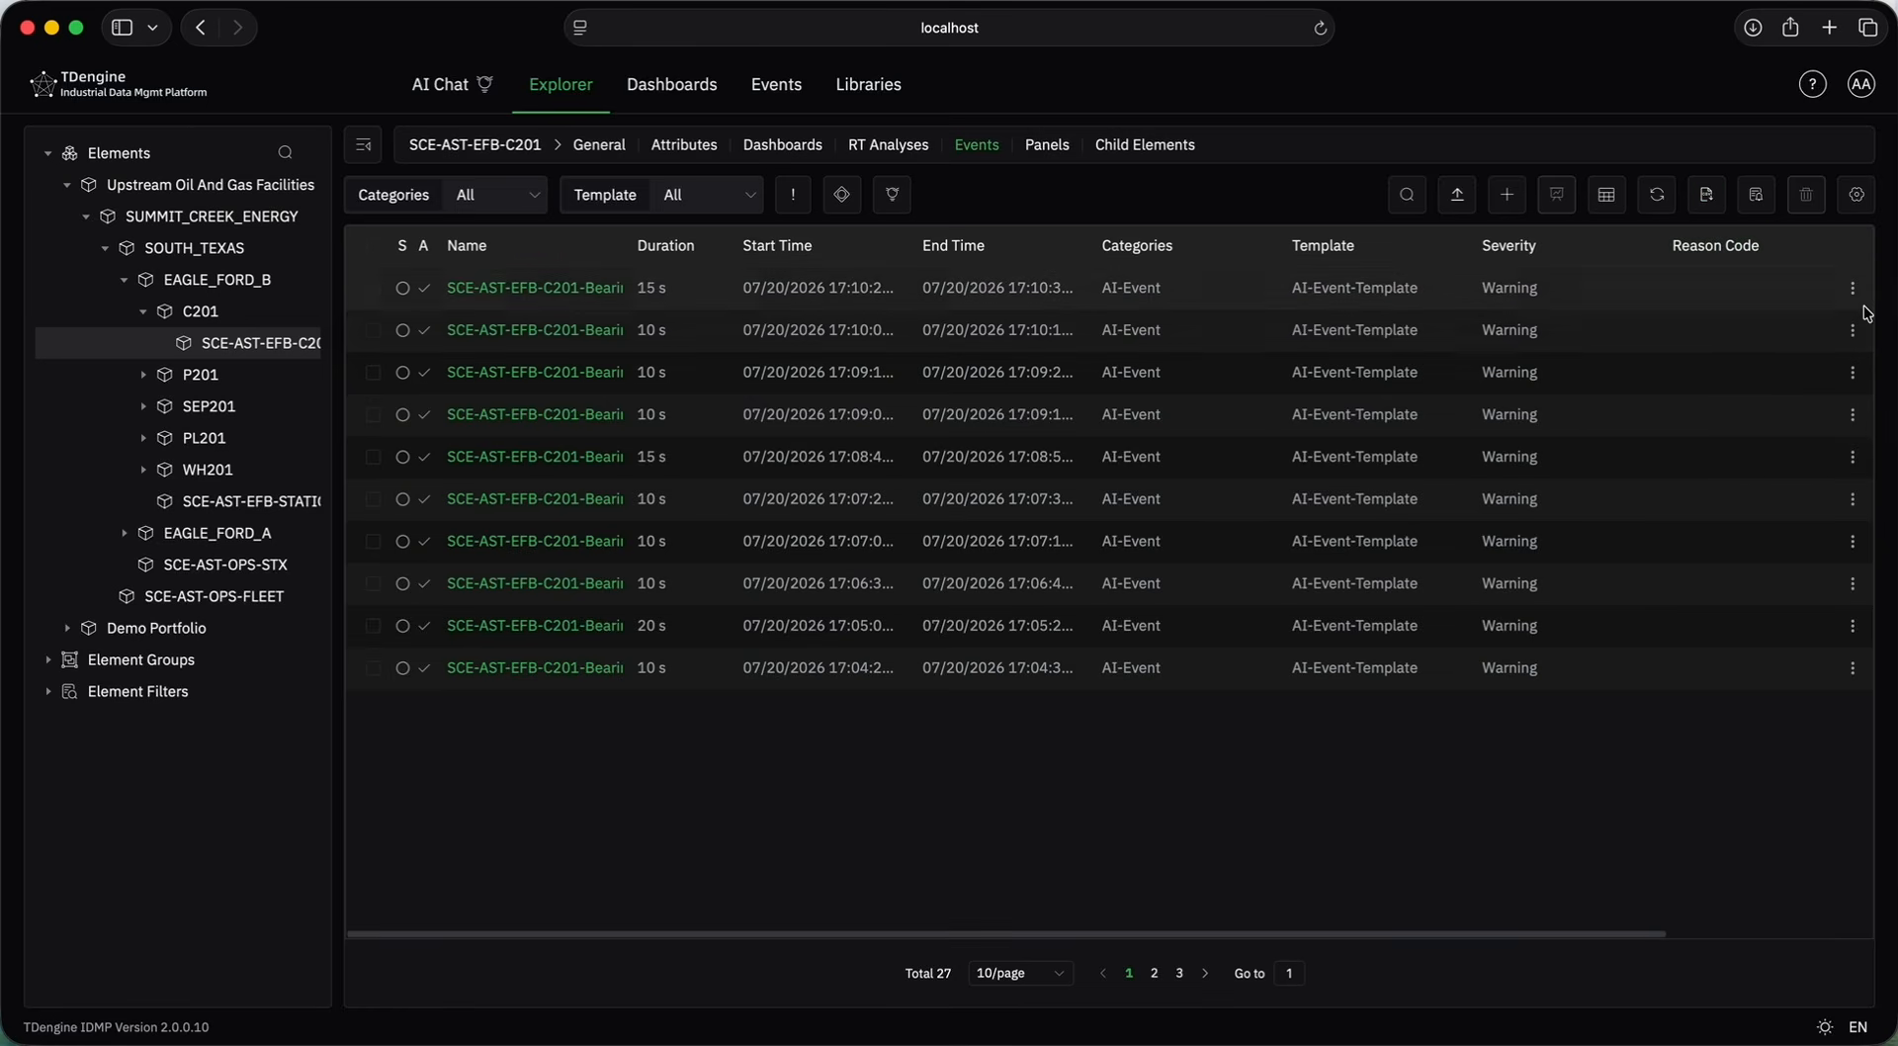
pyautogui.click(893, 198)
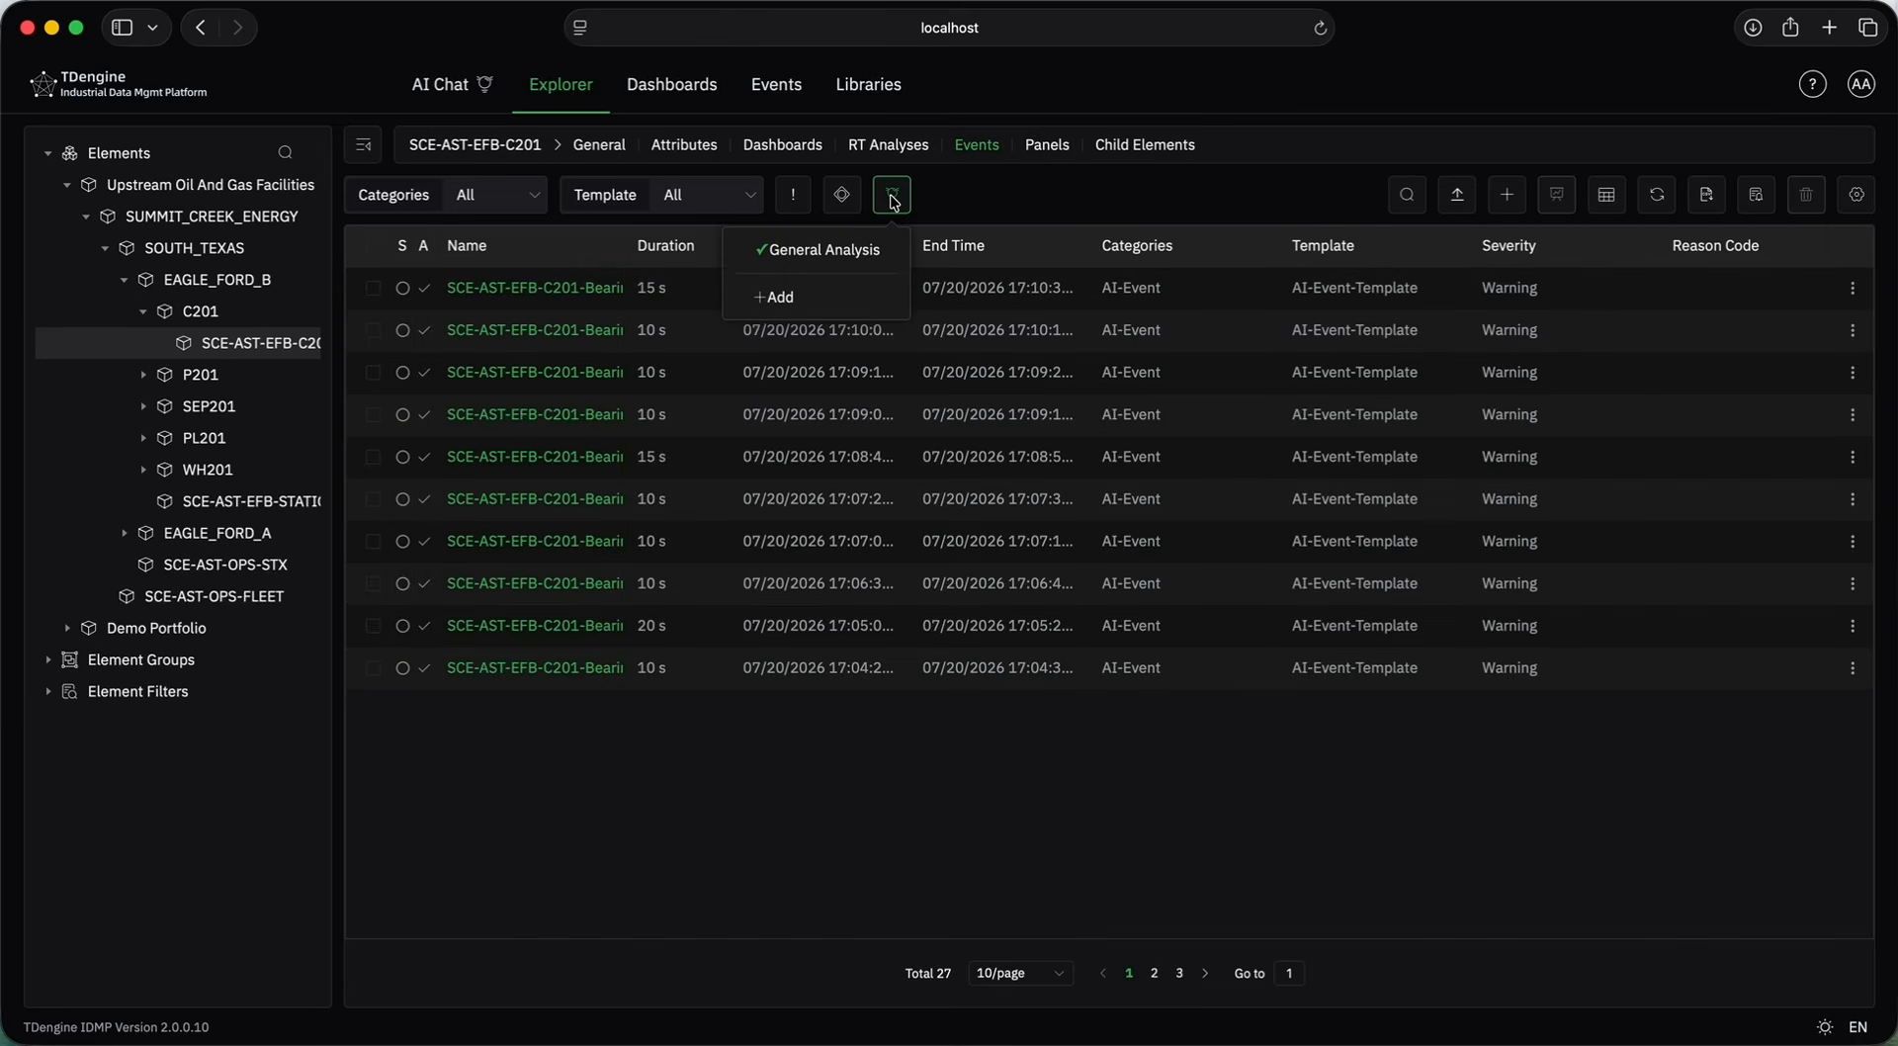
# Add three bearing temperature events to the Analysis Workbench: the two most recent and the 10 s event from 17:07:20.
pyautogui.click(1857, 292)
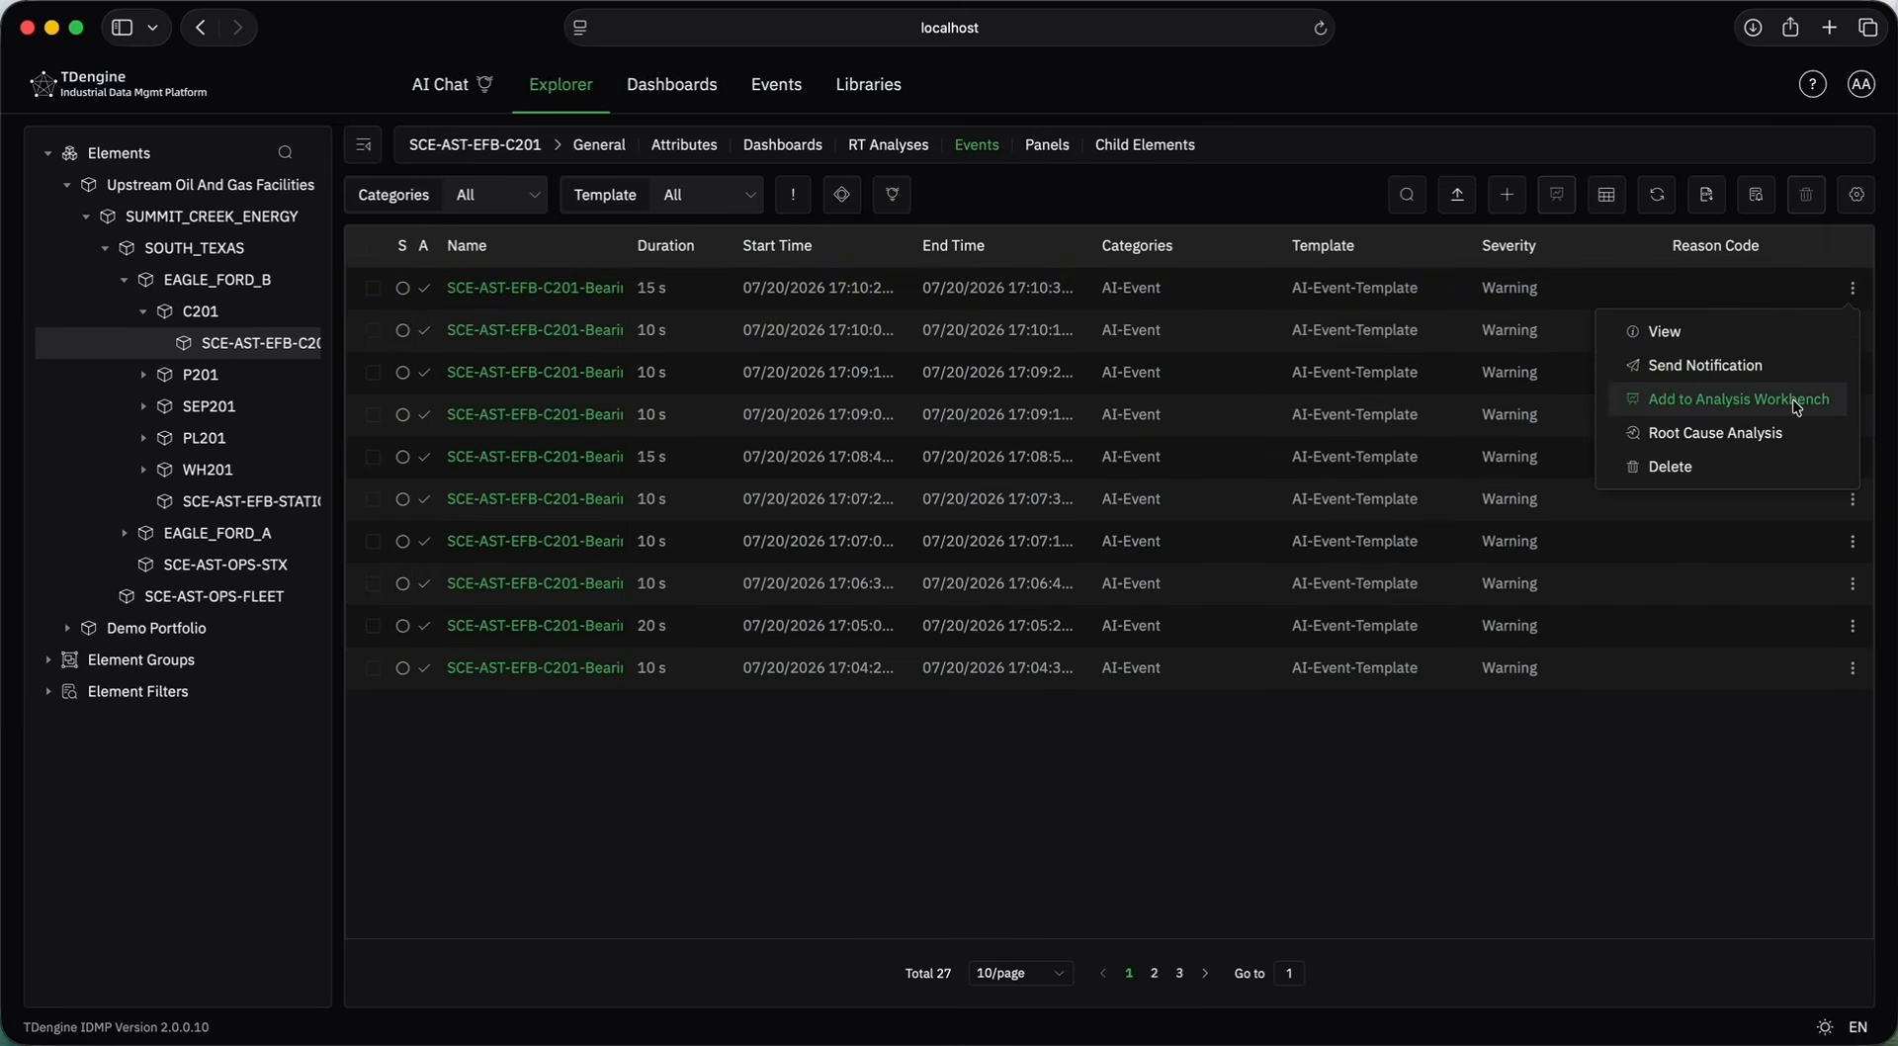
pyautogui.click(1796, 406)
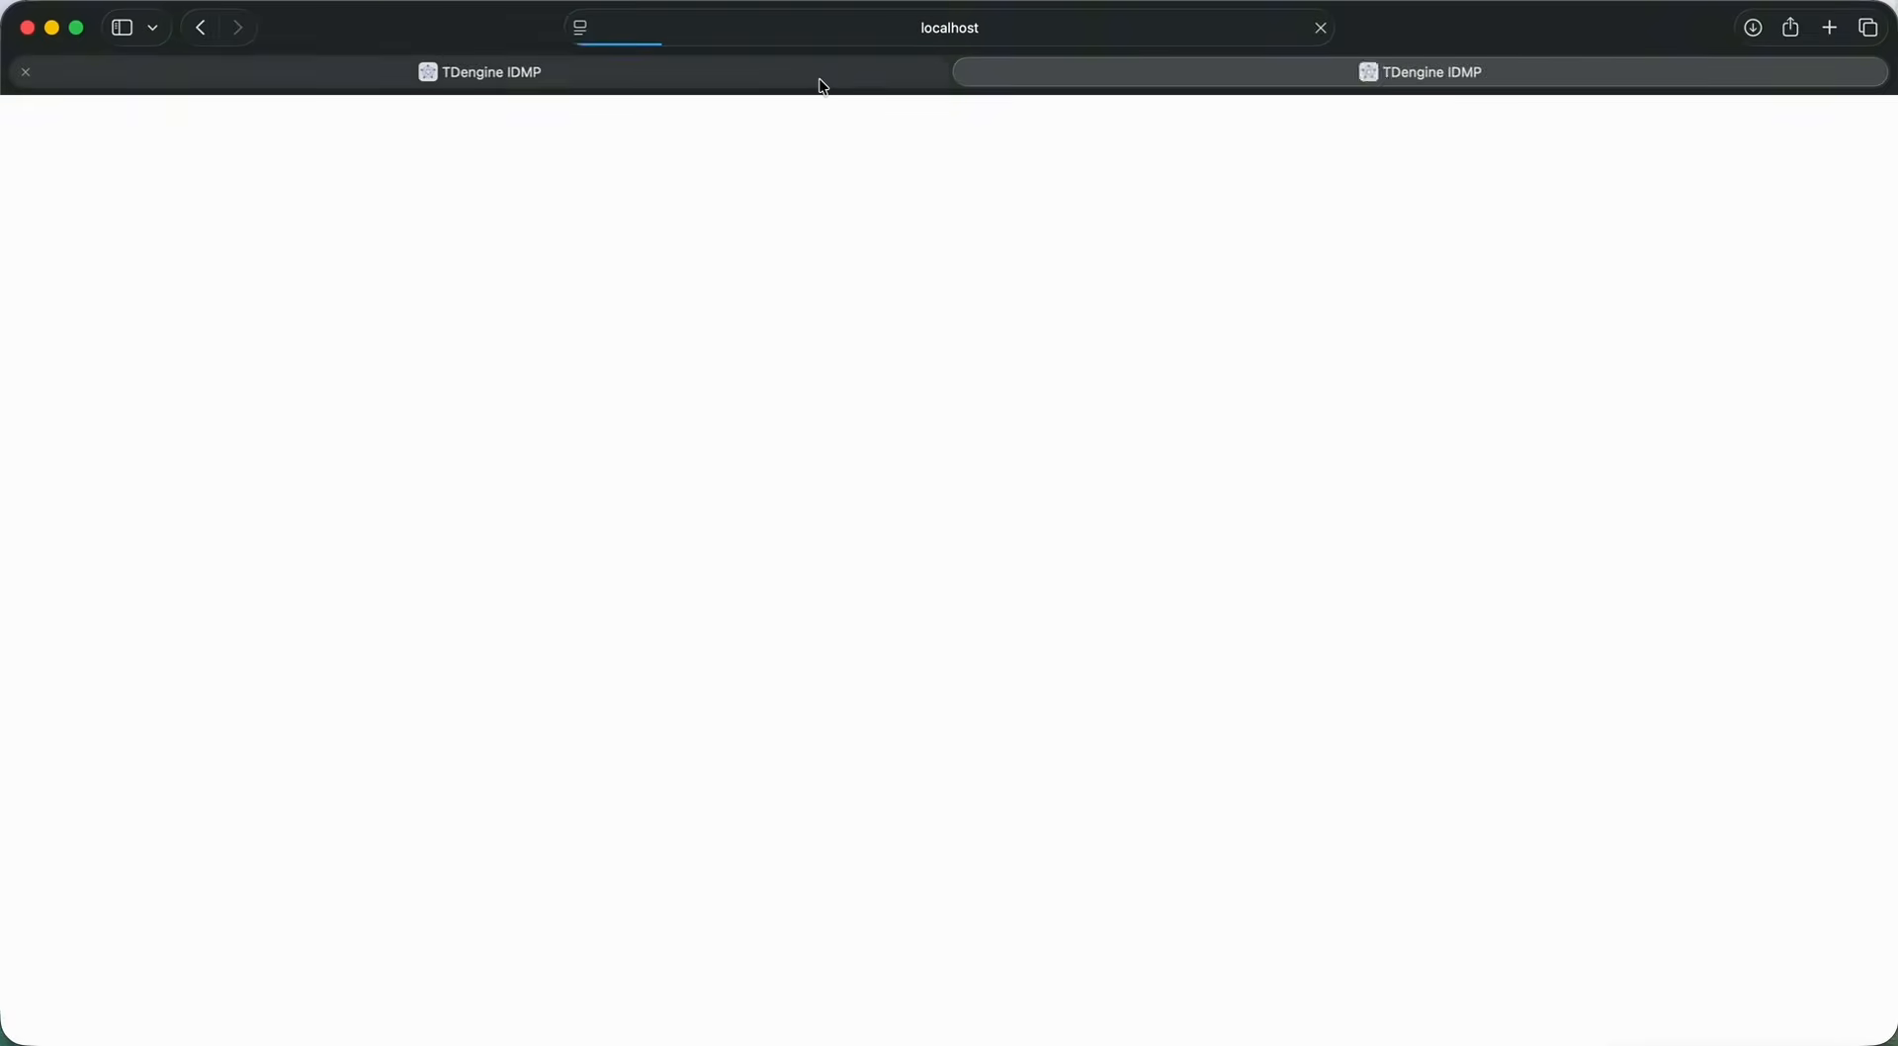
pyautogui.click(825, 79)
pyautogui.click(1853, 369)
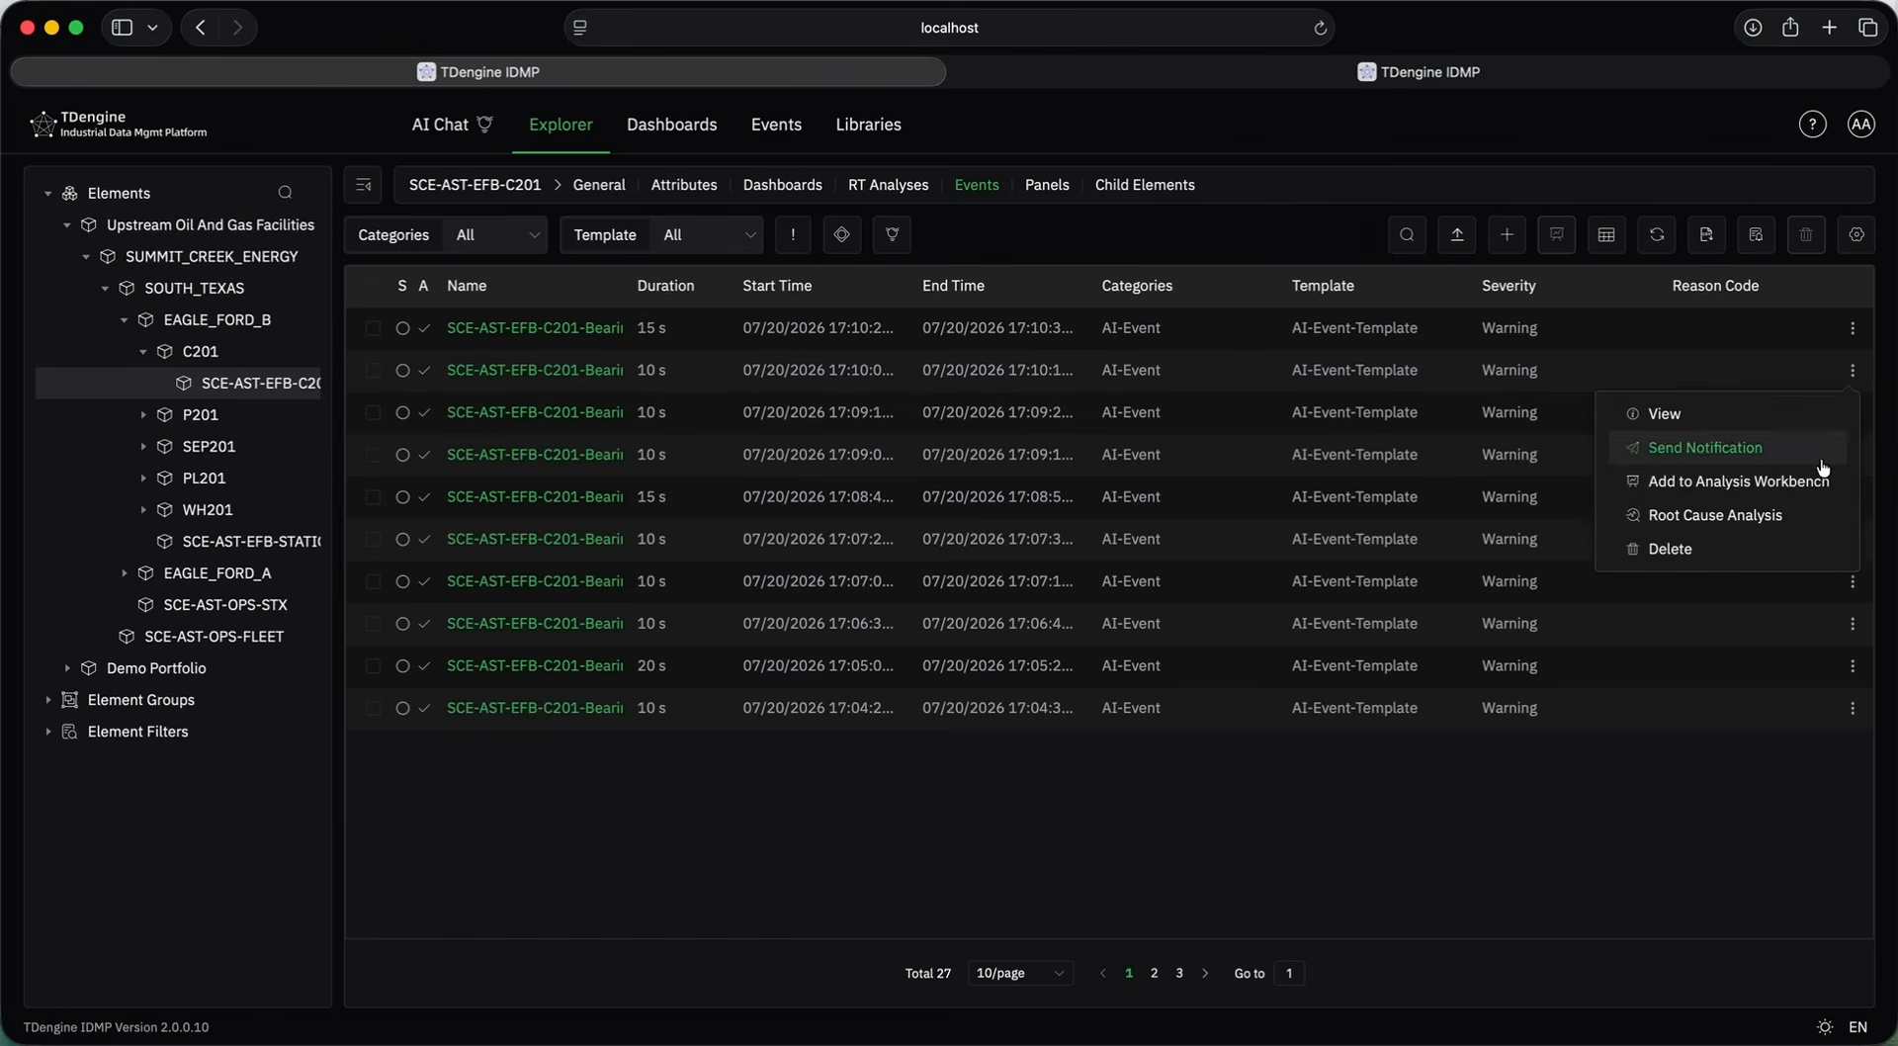
pyautogui.click(1805, 478)
pyautogui.click(781, 63)
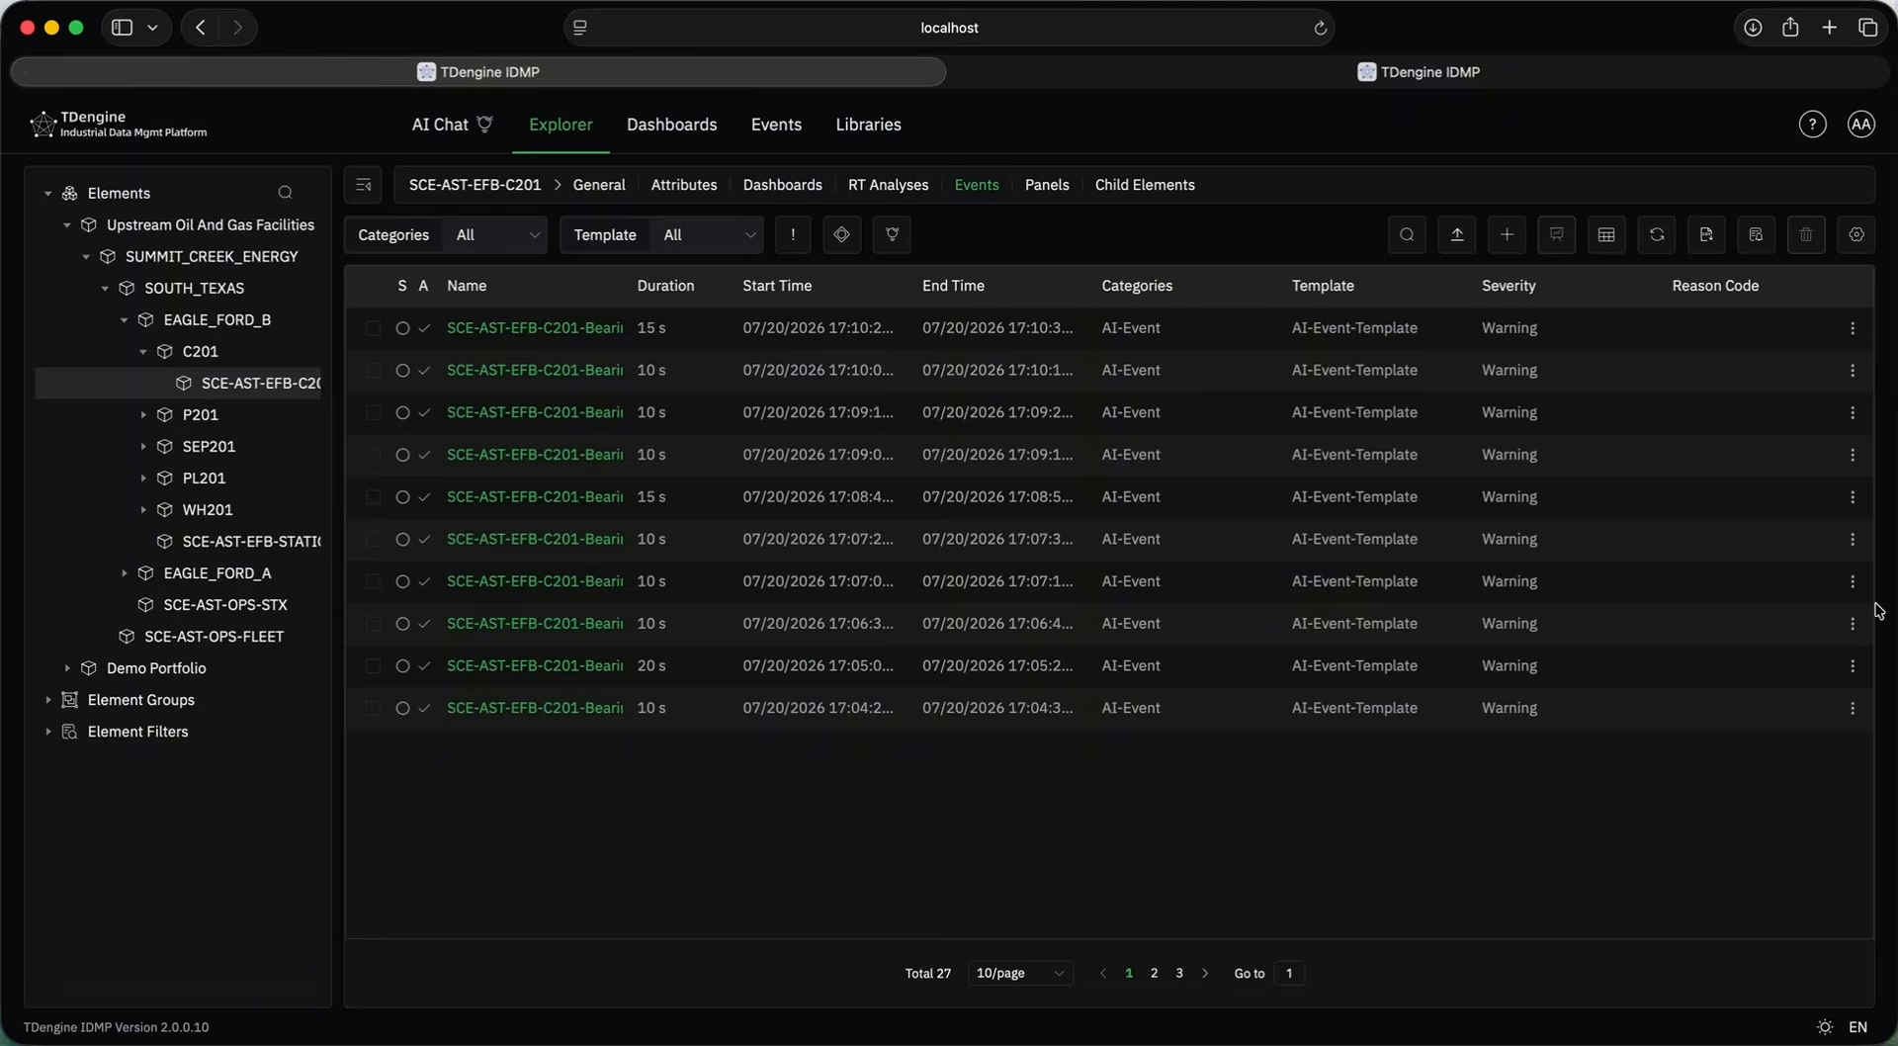
pyautogui.click(1854, 539)
pyautogui.click(1787, 652)
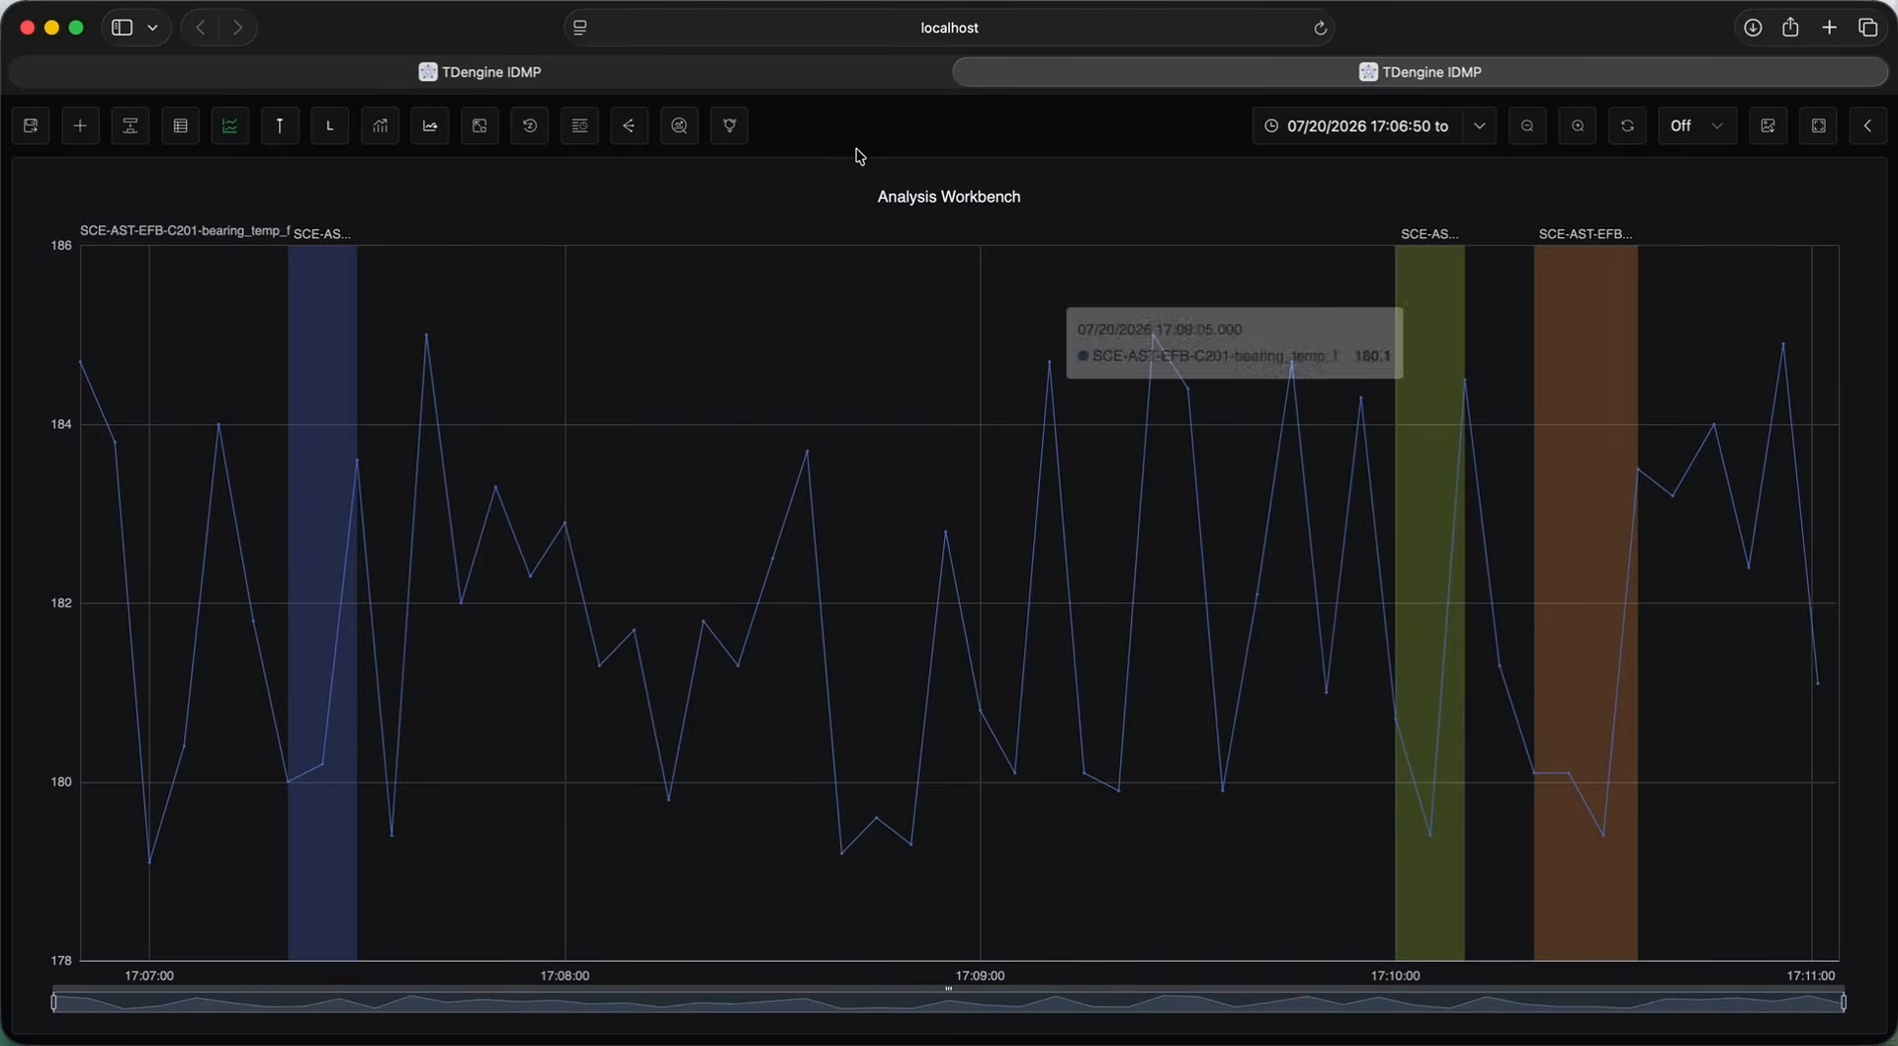
# Add the 10 s event from 17:09:00 and the 20 s event from 17:05:05 to the Analysis Workbench and view the workbench.
pyautogui.click(662, 80)
pyautogui.click(1852, 455)
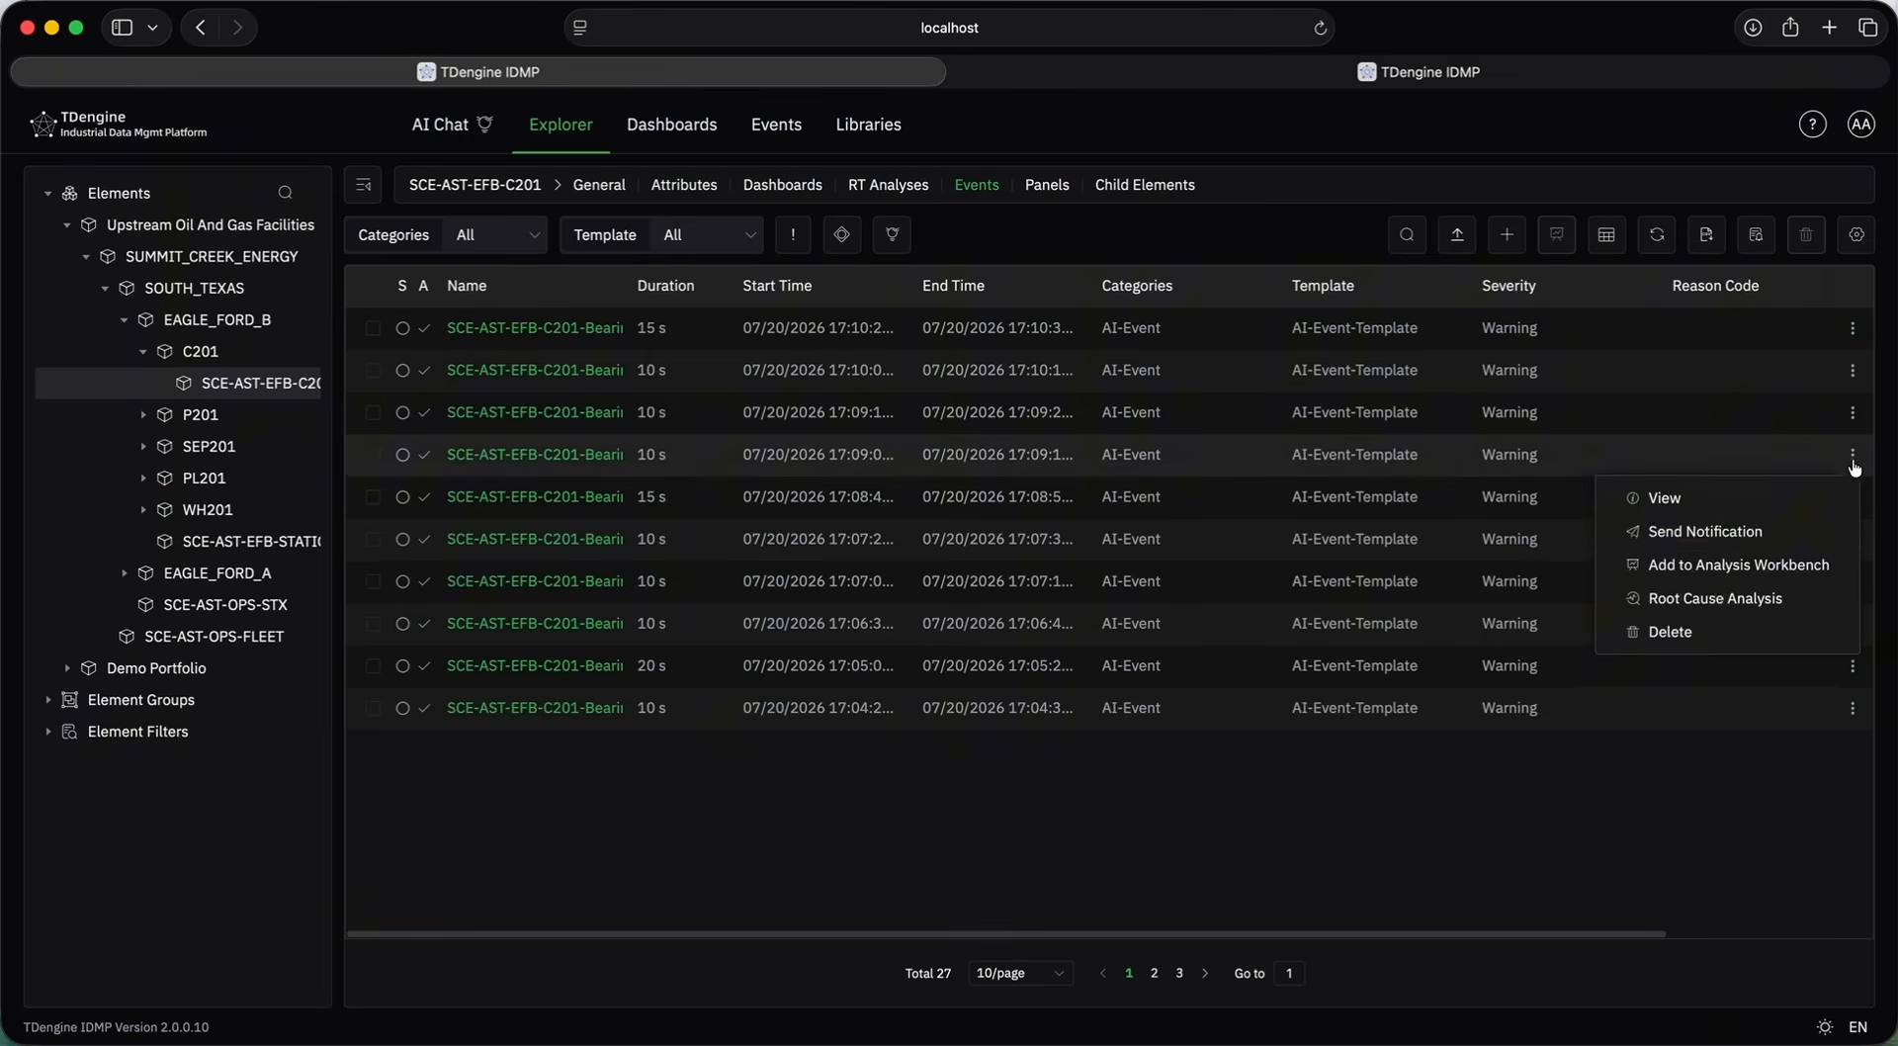
pyautogui.click(1798, 564)
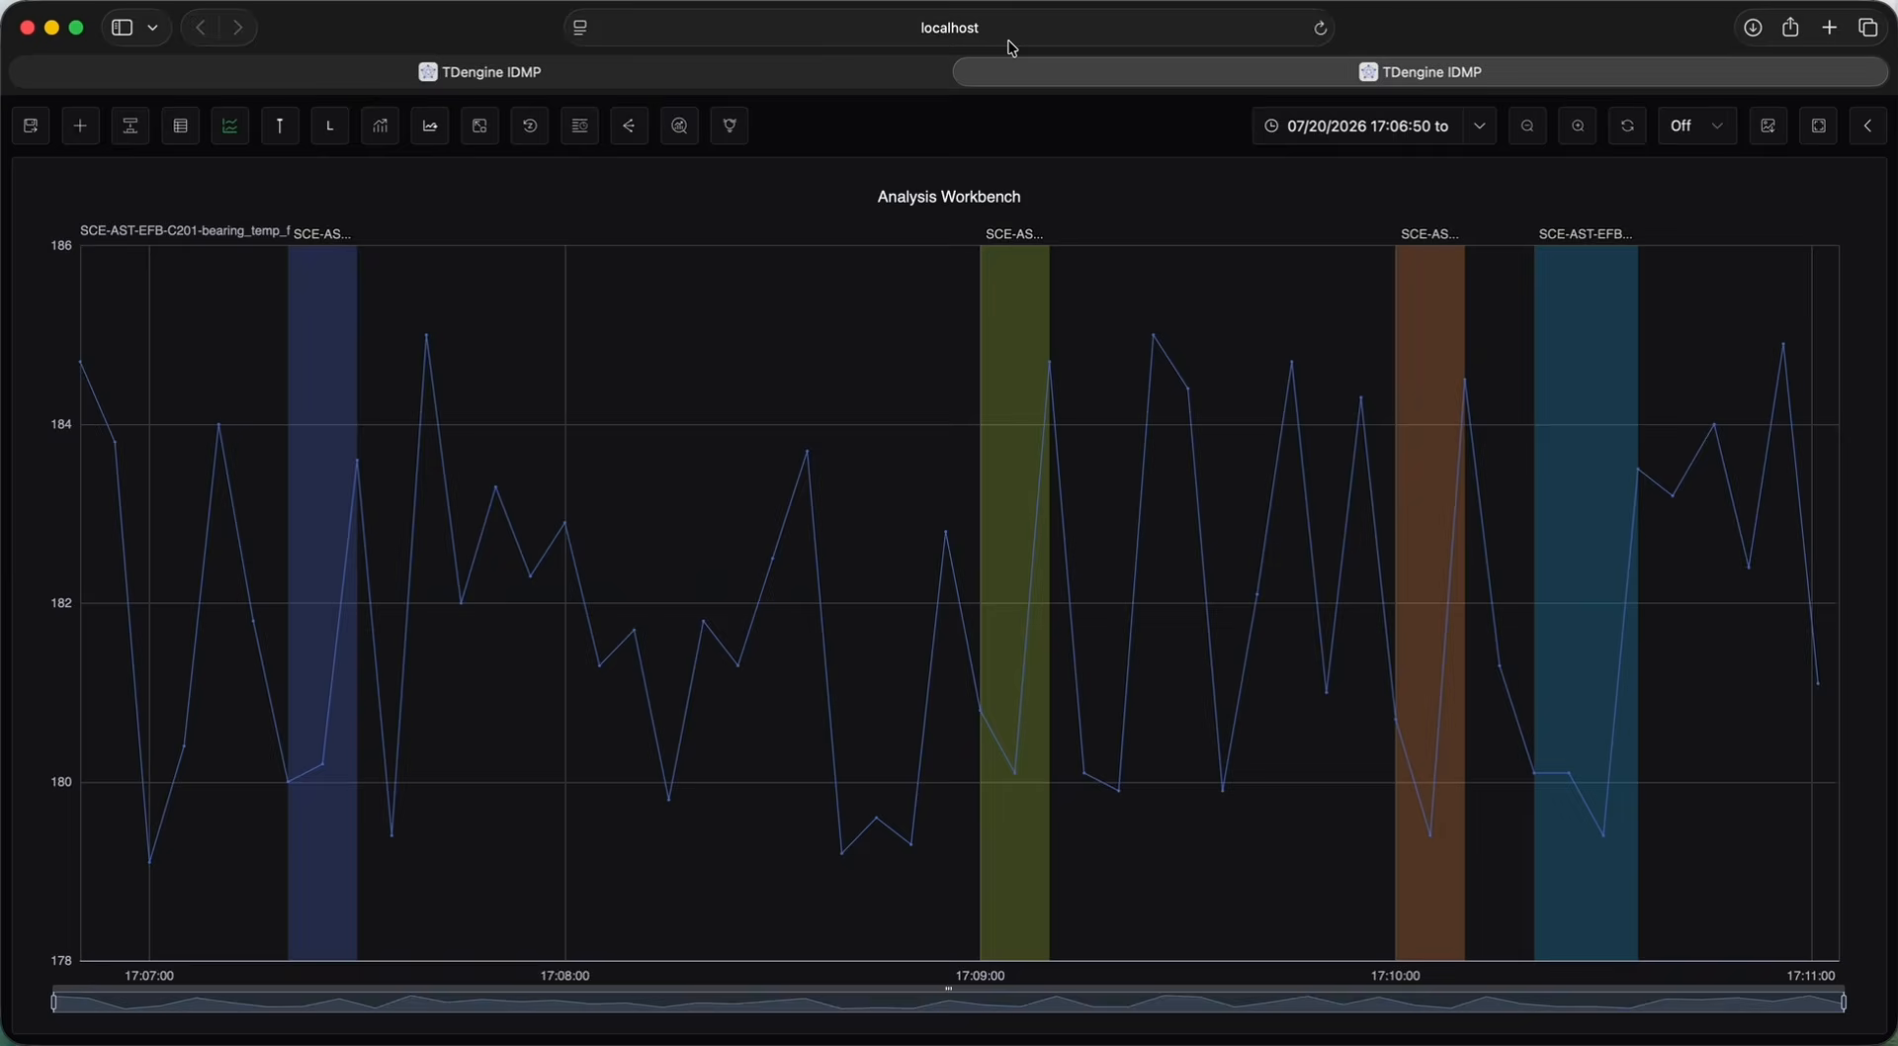
pyautogui.click(840, 69)
pyautogui.click(1853, 665)
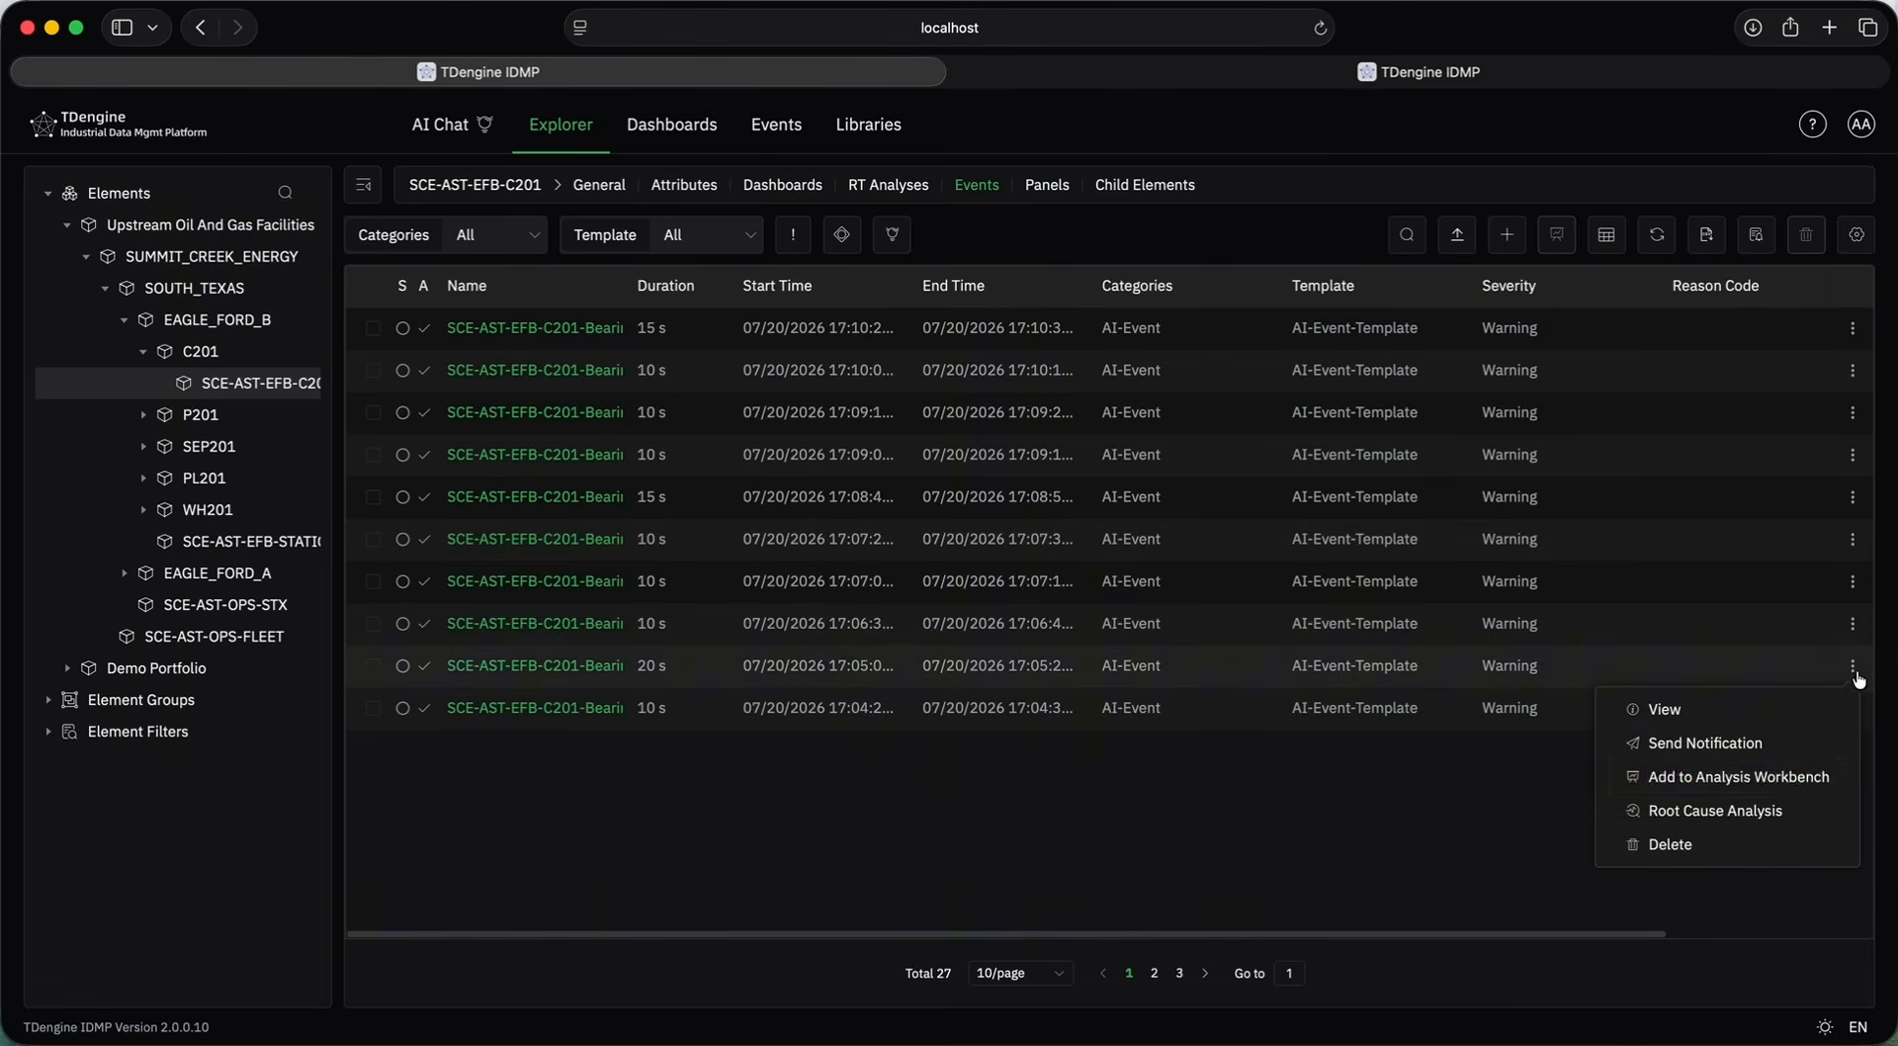
pyautogui.click(1798, 779)
pyautogui.click(712, 76)
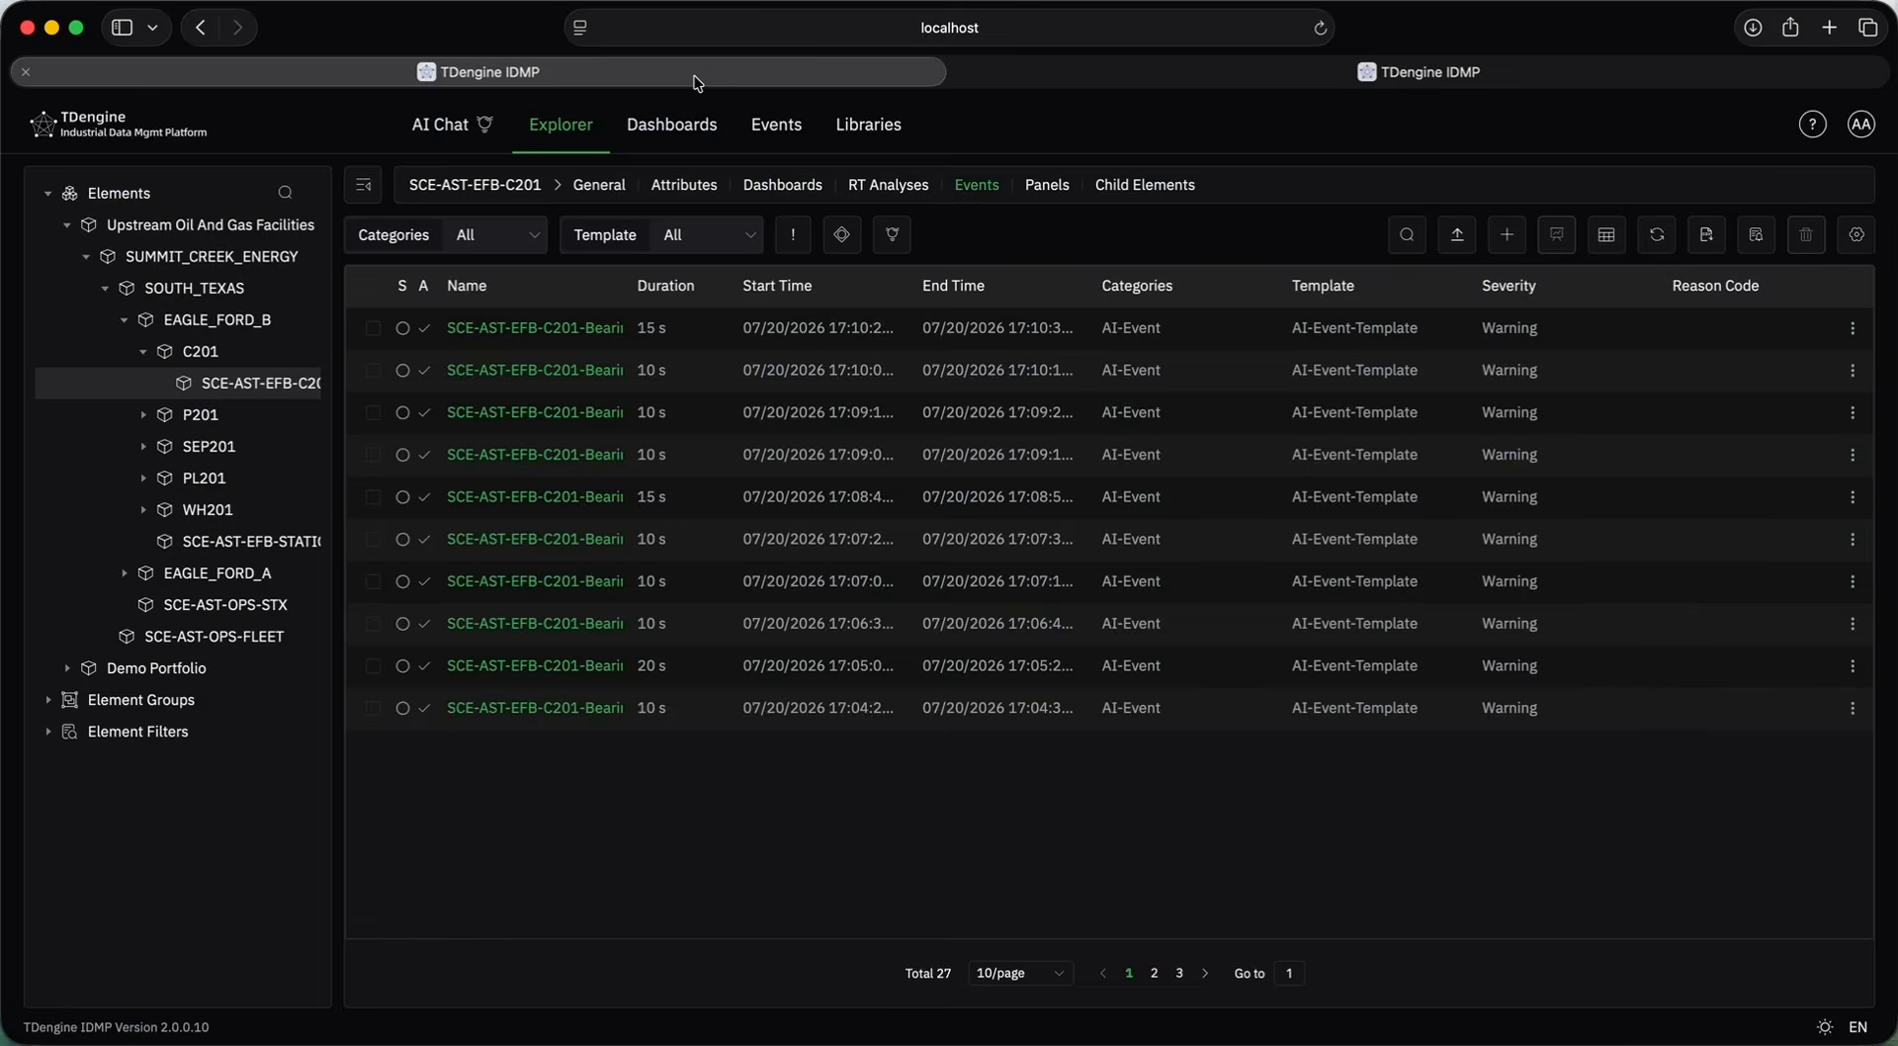
pyautogui.click(1313, 79)
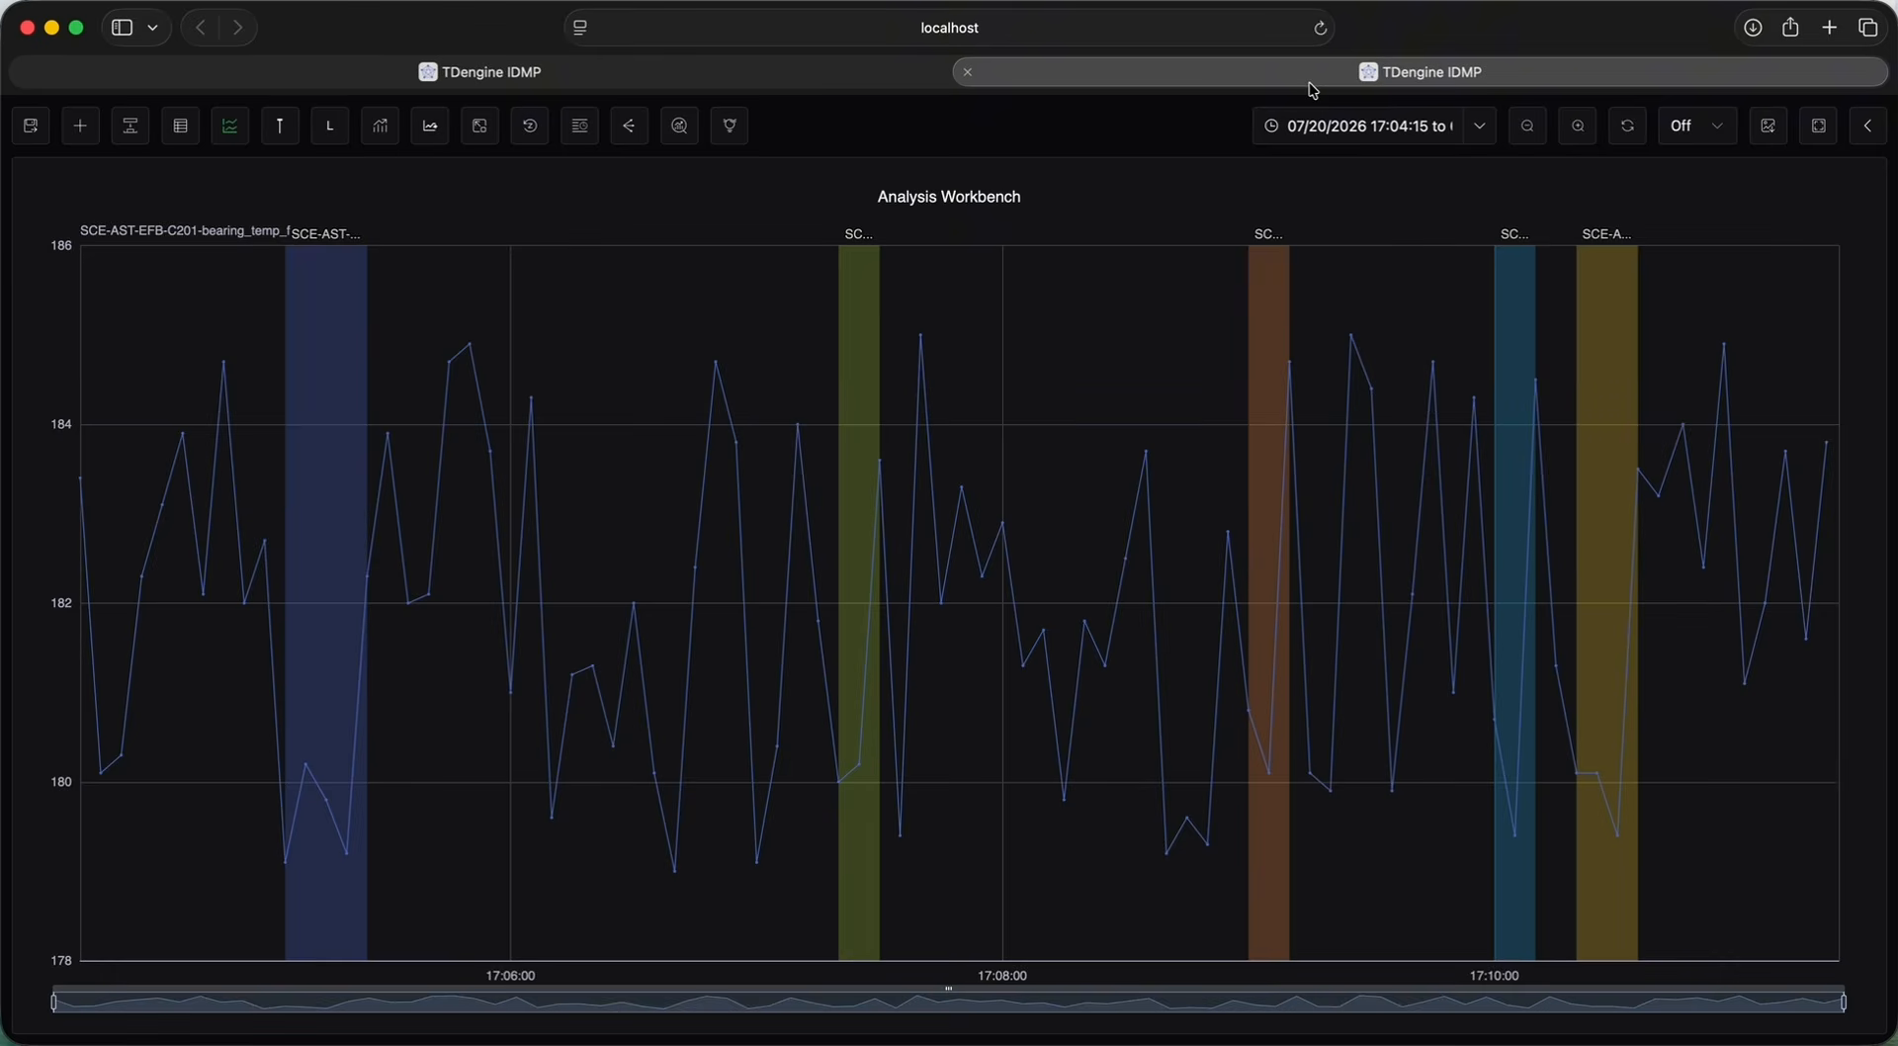
# Add the element's suction_pressure_psi attribute to the Analysis Workbench.
pyautogui.click(784, 72)
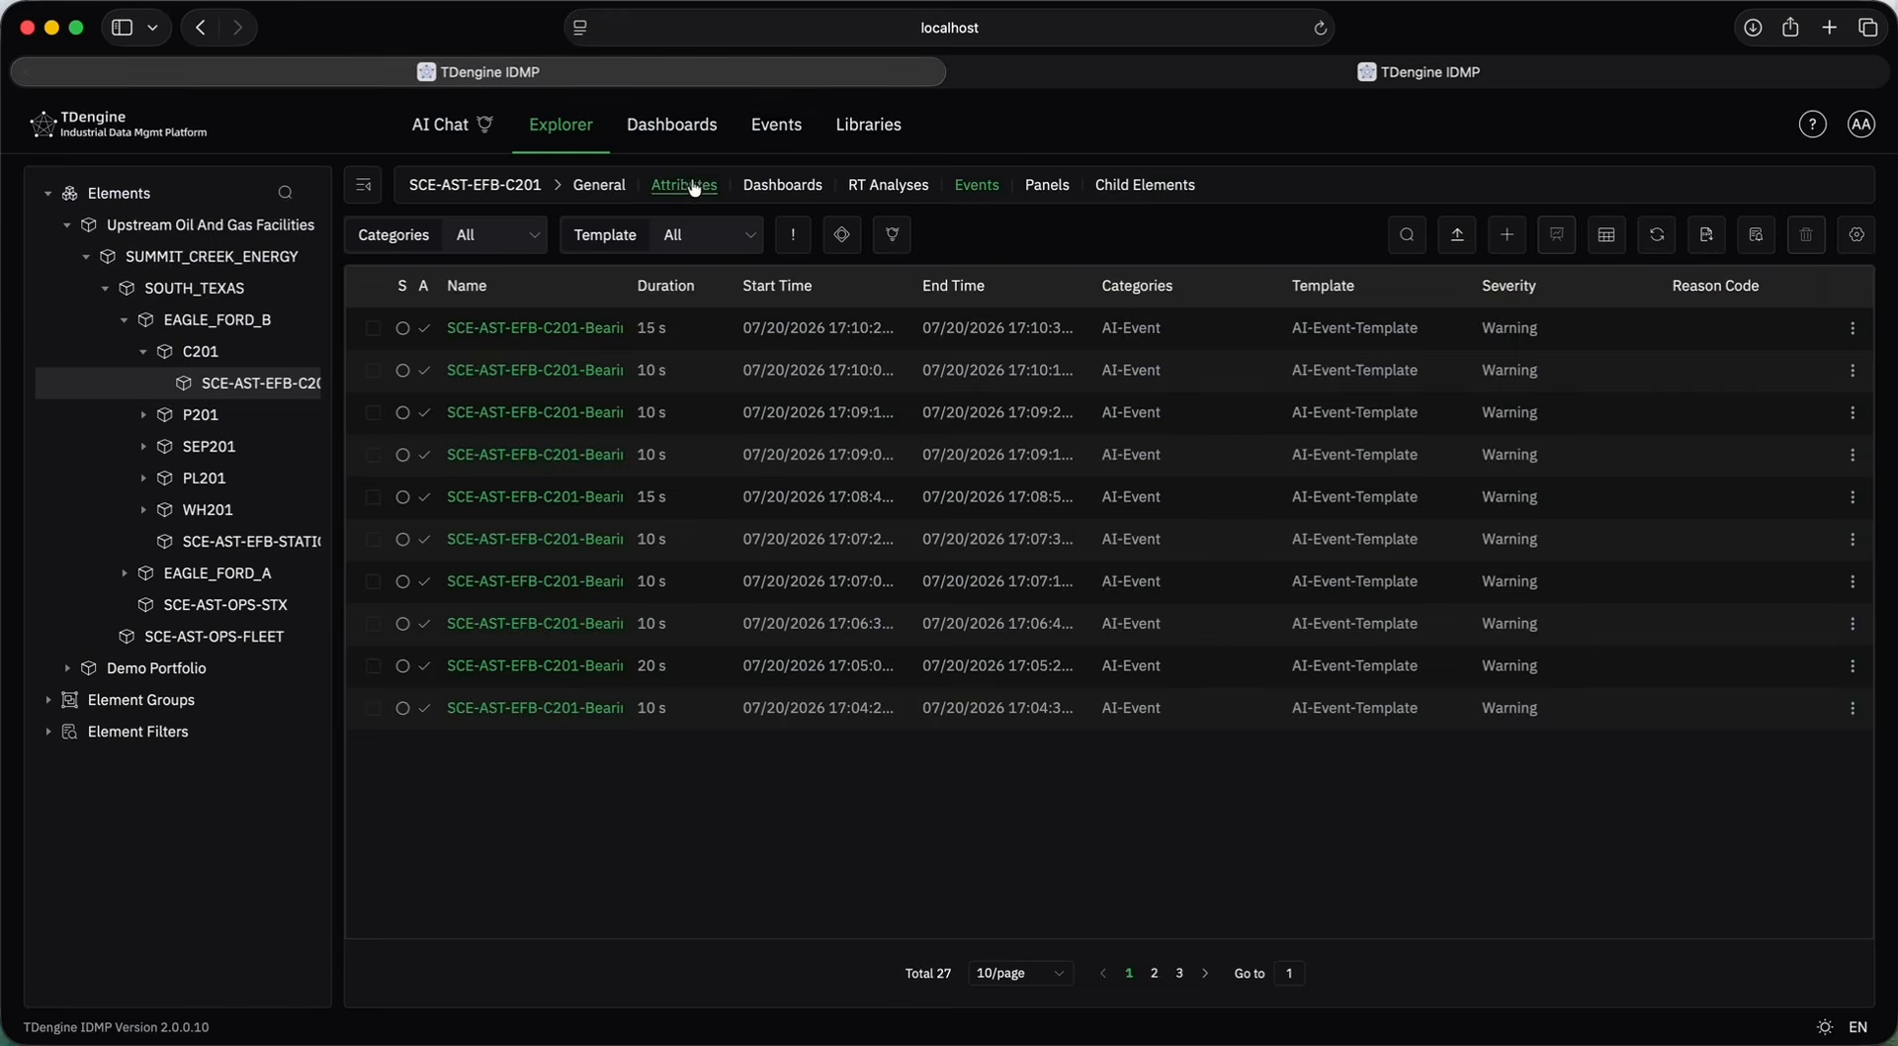
pyautogui.click(684, 185)
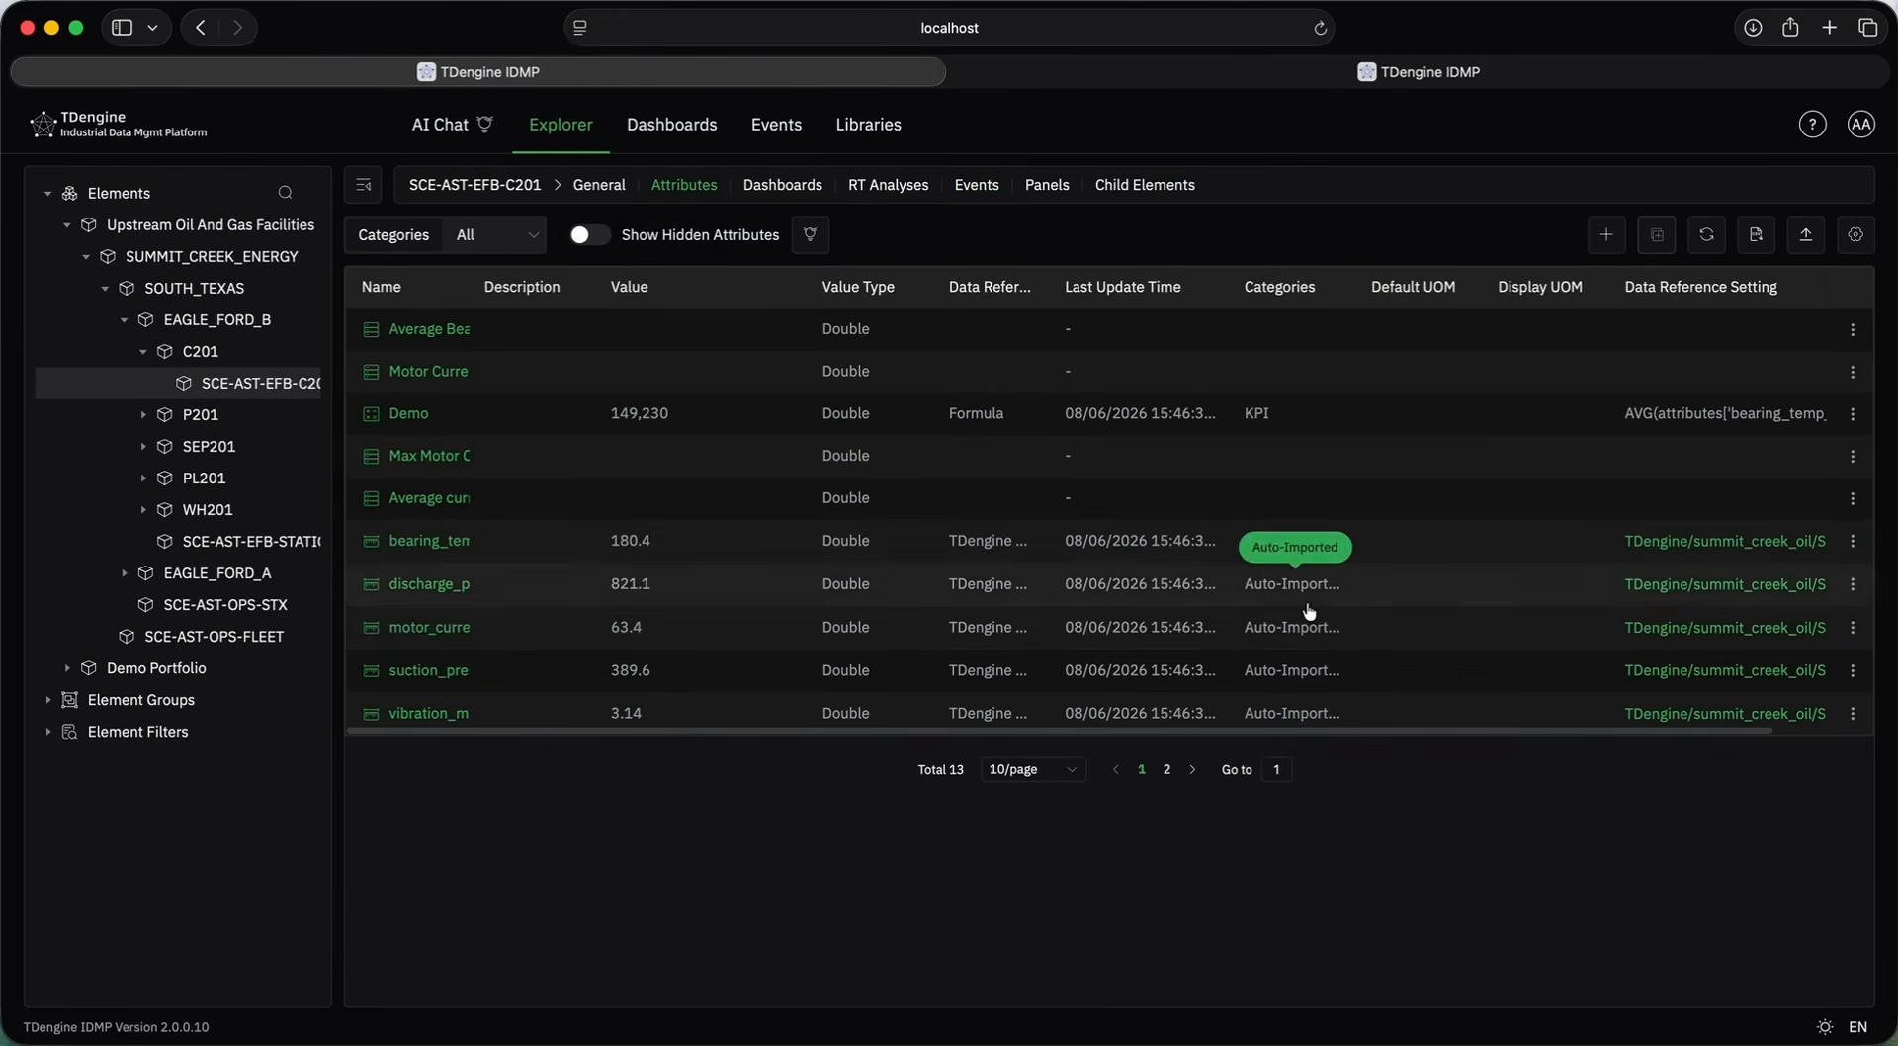
pyautogui.click(1853, 670)
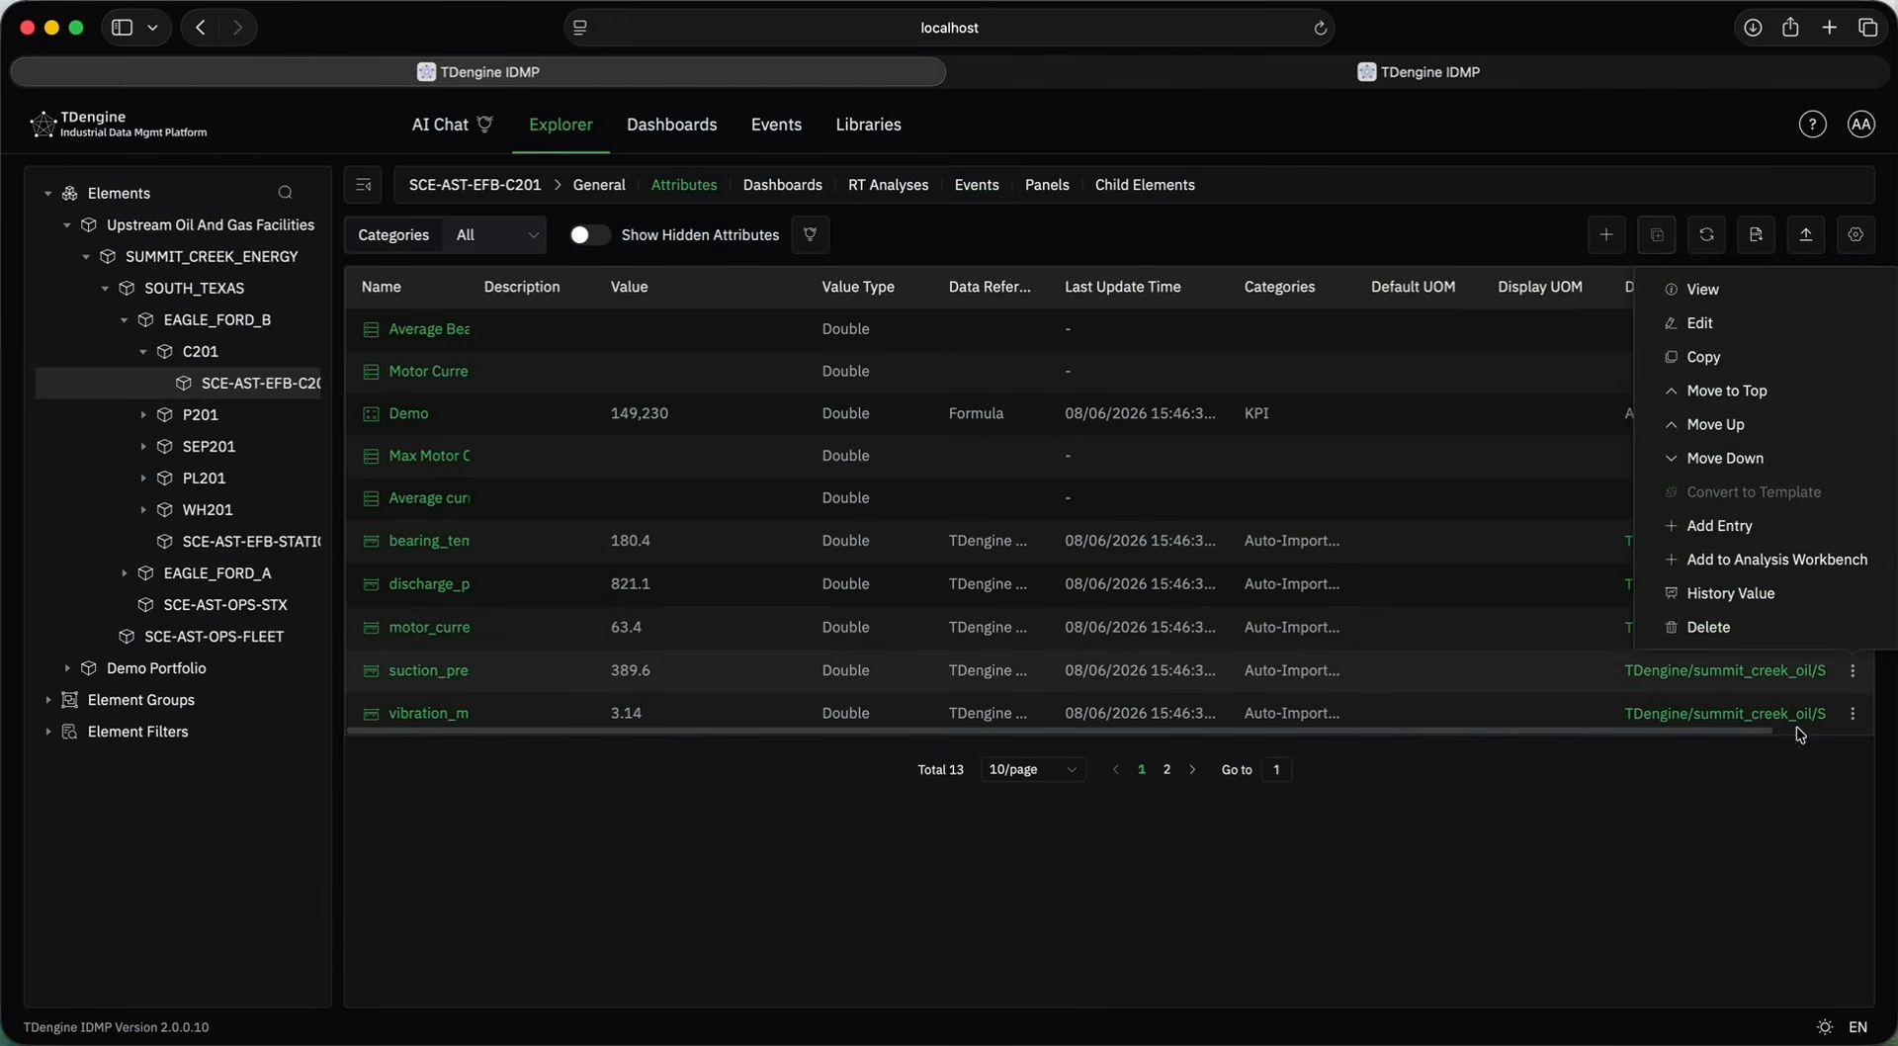
pyautogui.click(1755, 560)
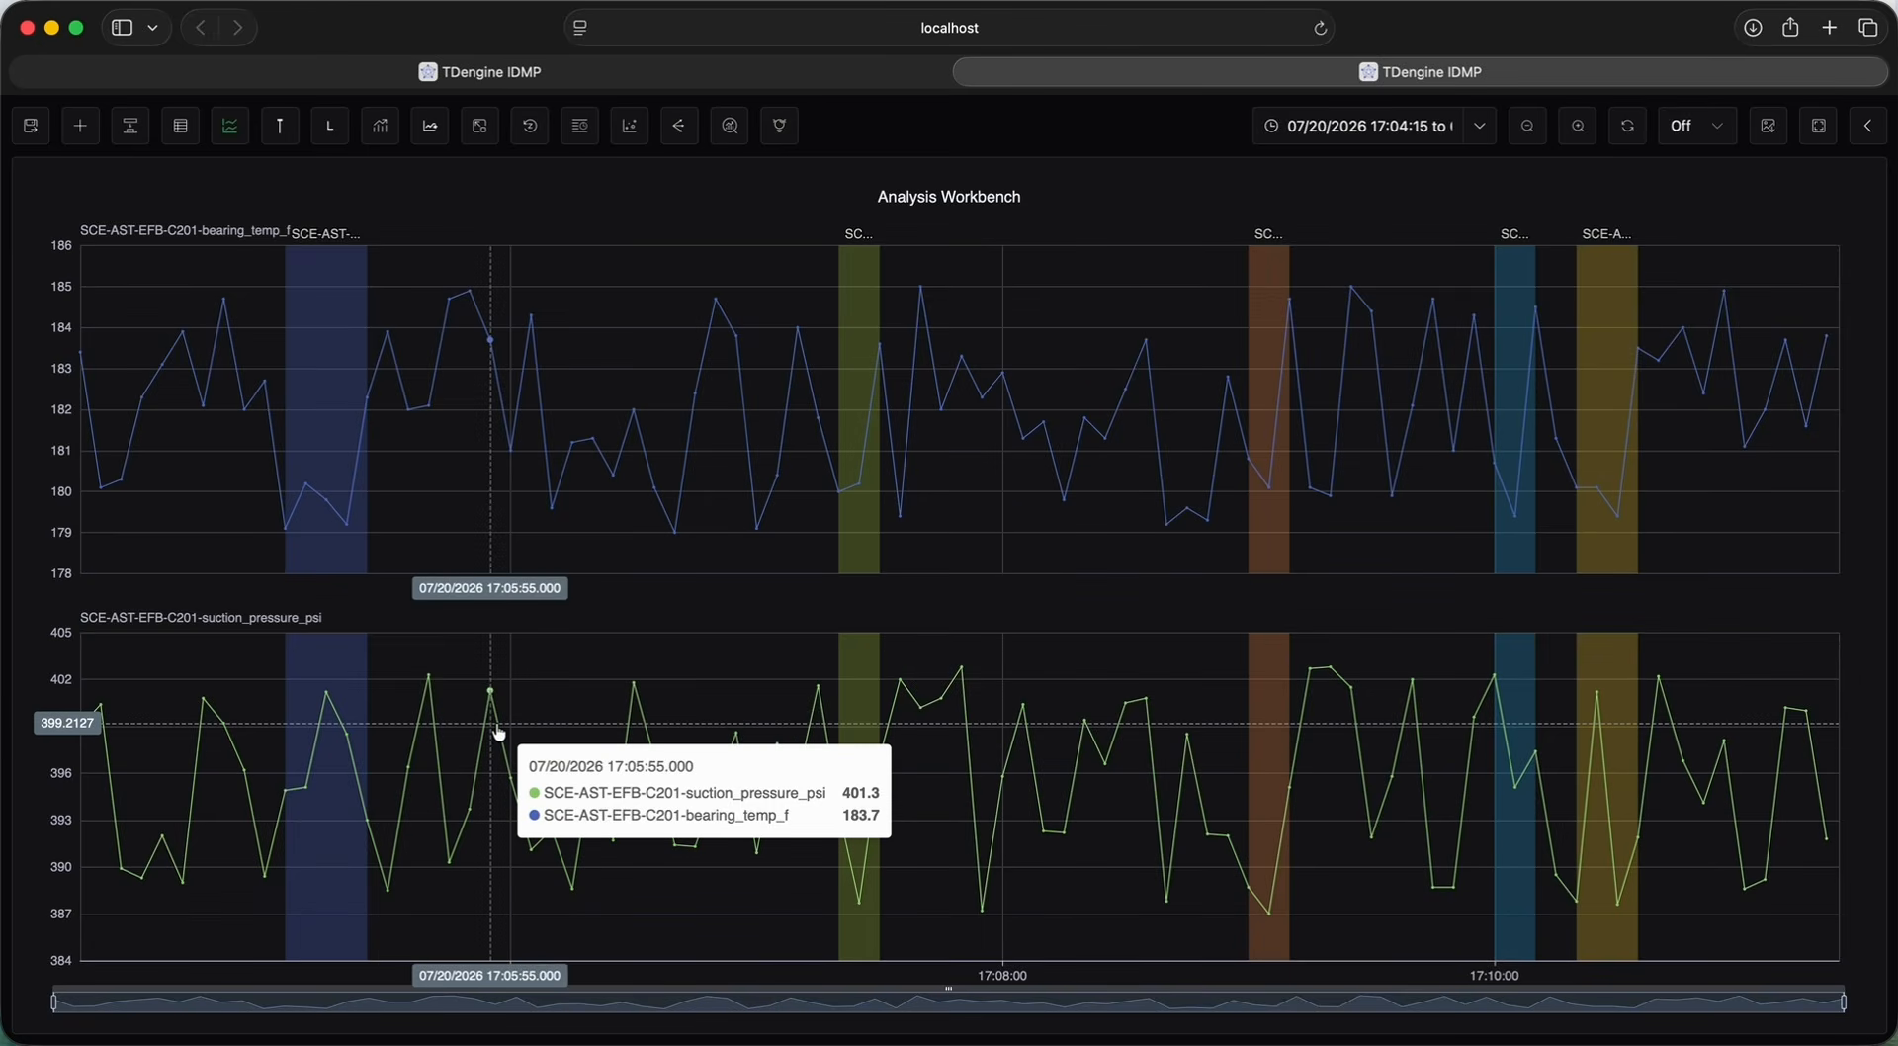
# Examine the workbench's event list and its attribute statistics, and close the lists.
pyautogui.click(181, 126)
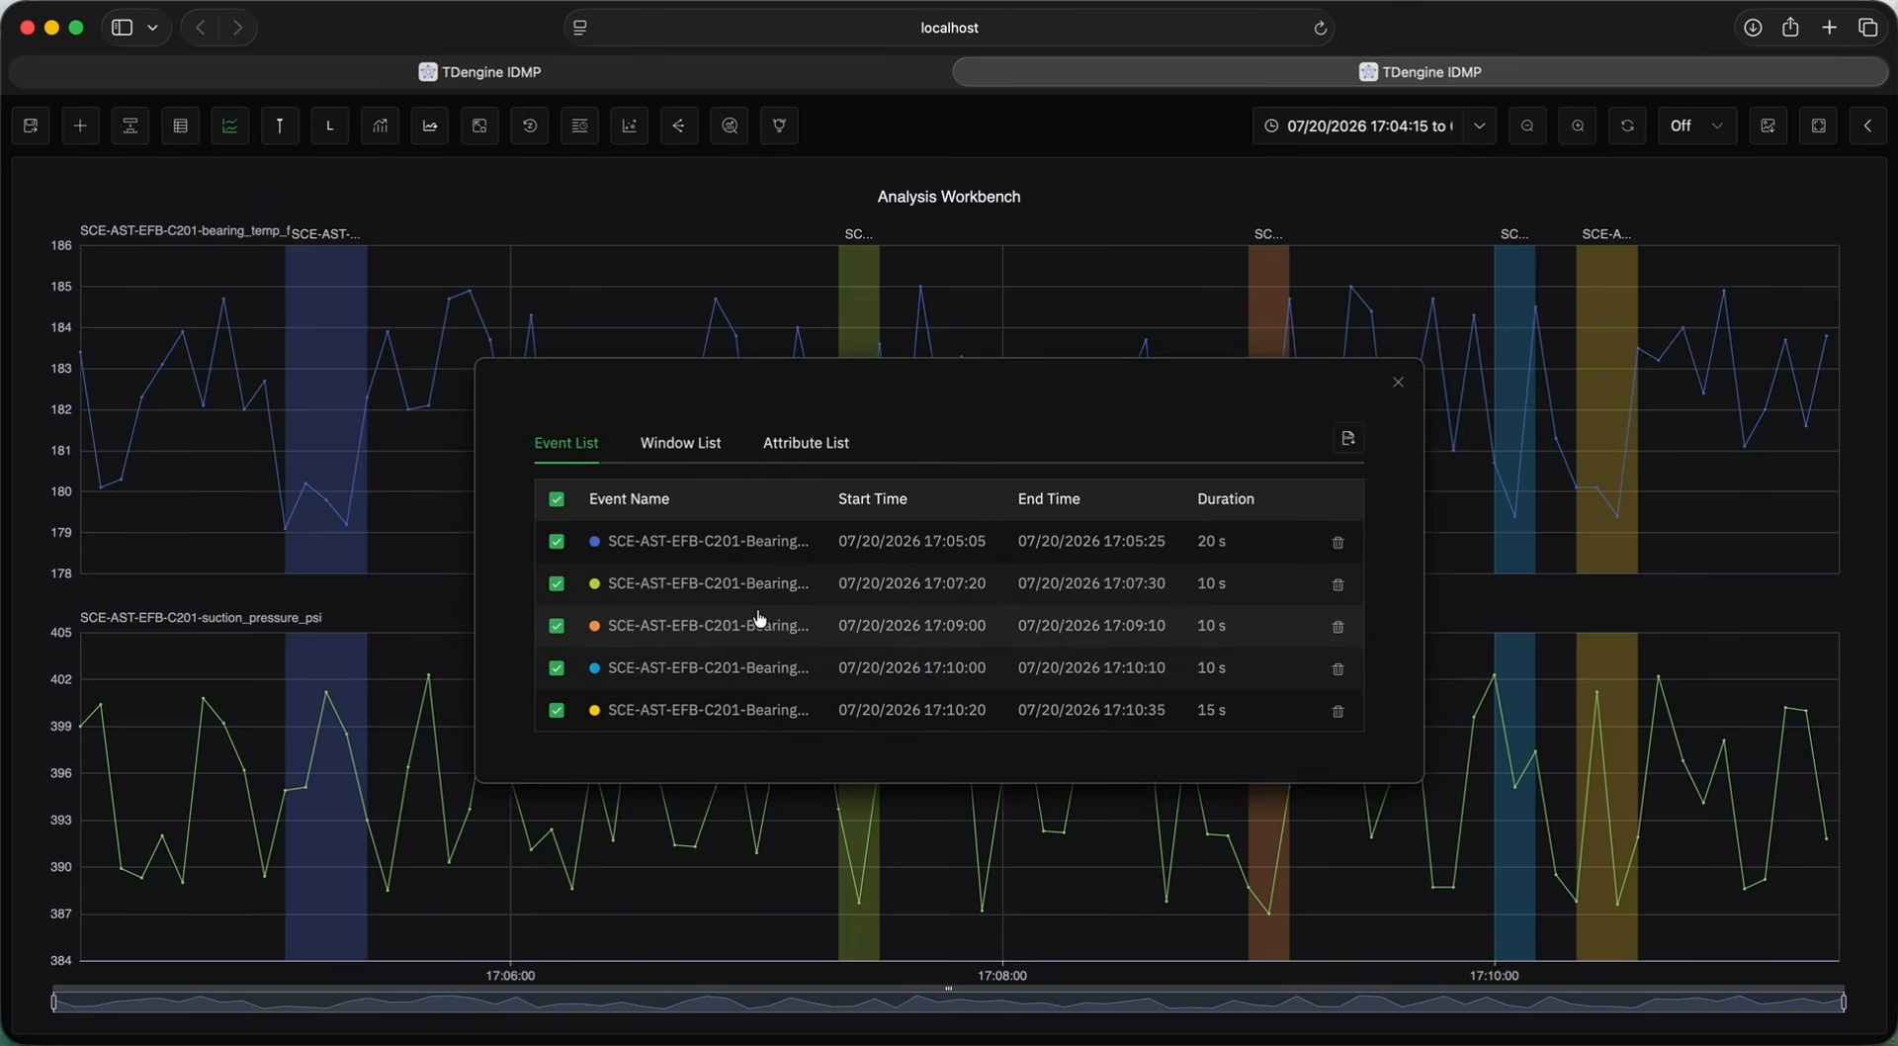
pyautogui.click(798, 442)
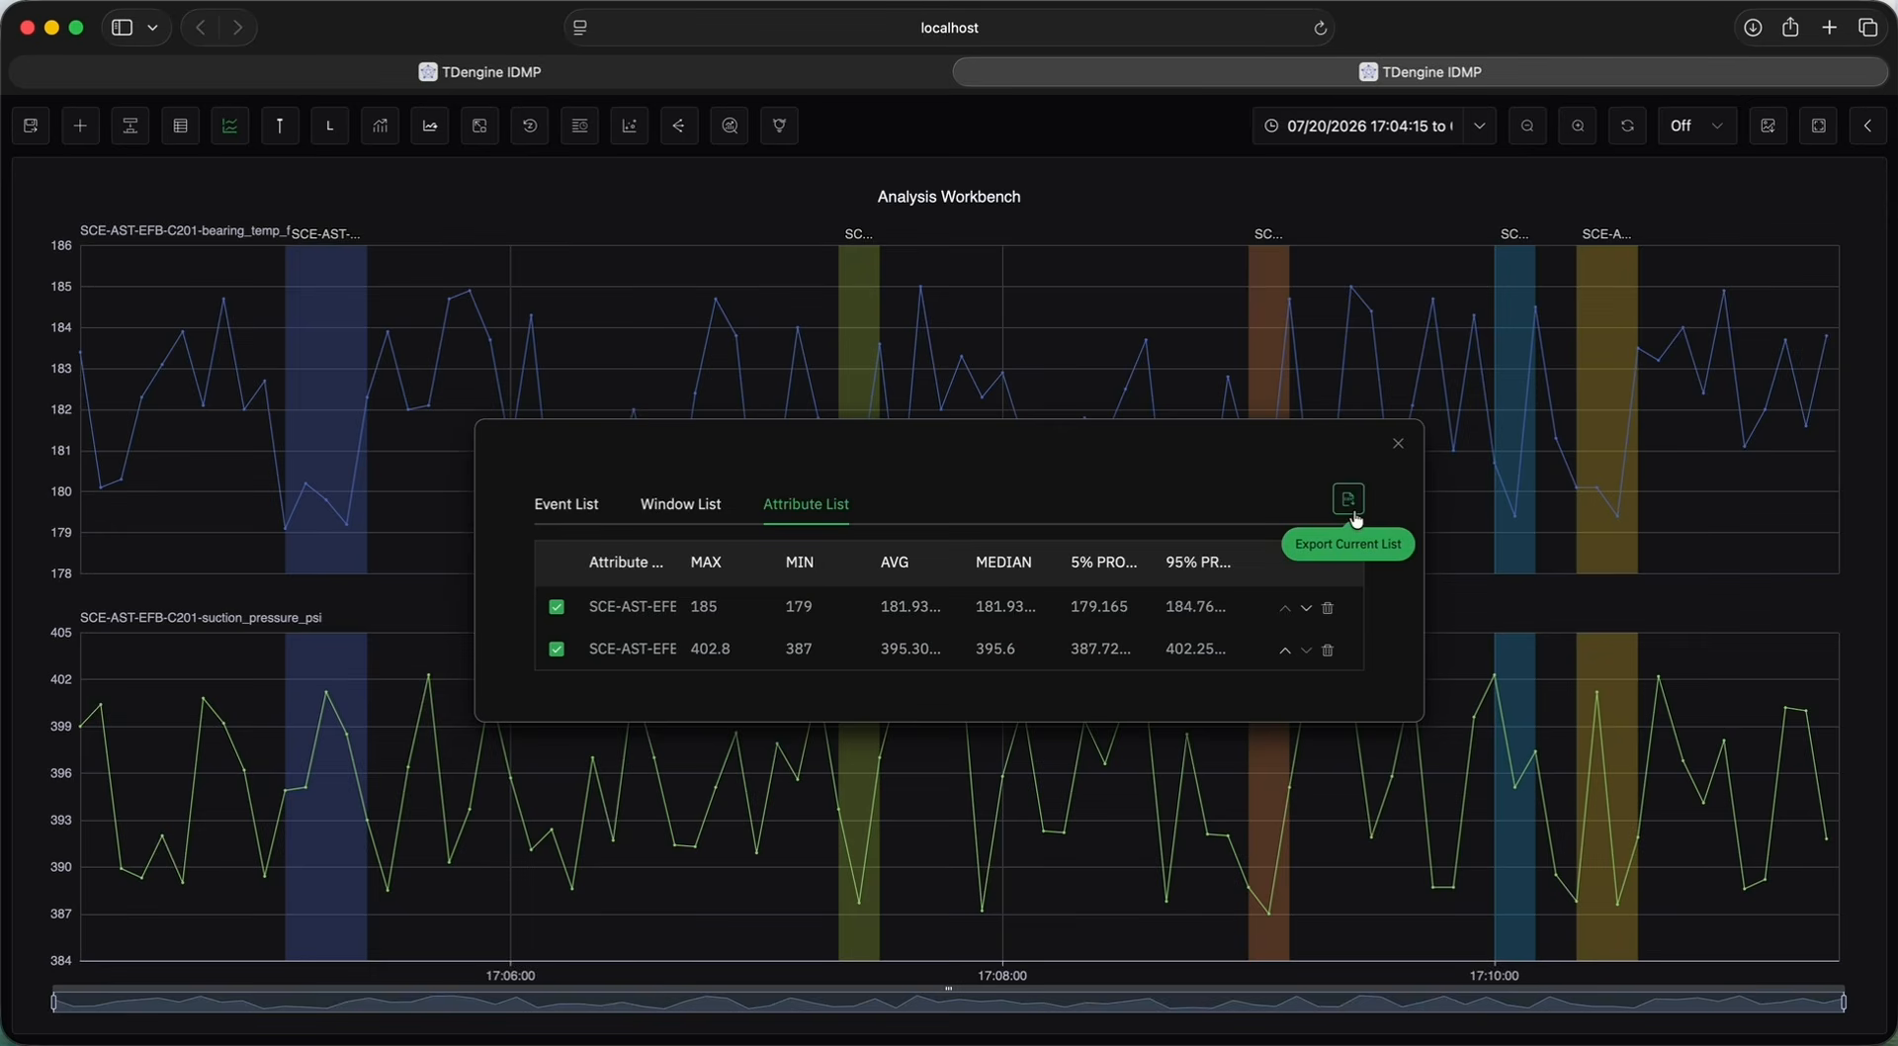
pyautogui.click(1398, 447)
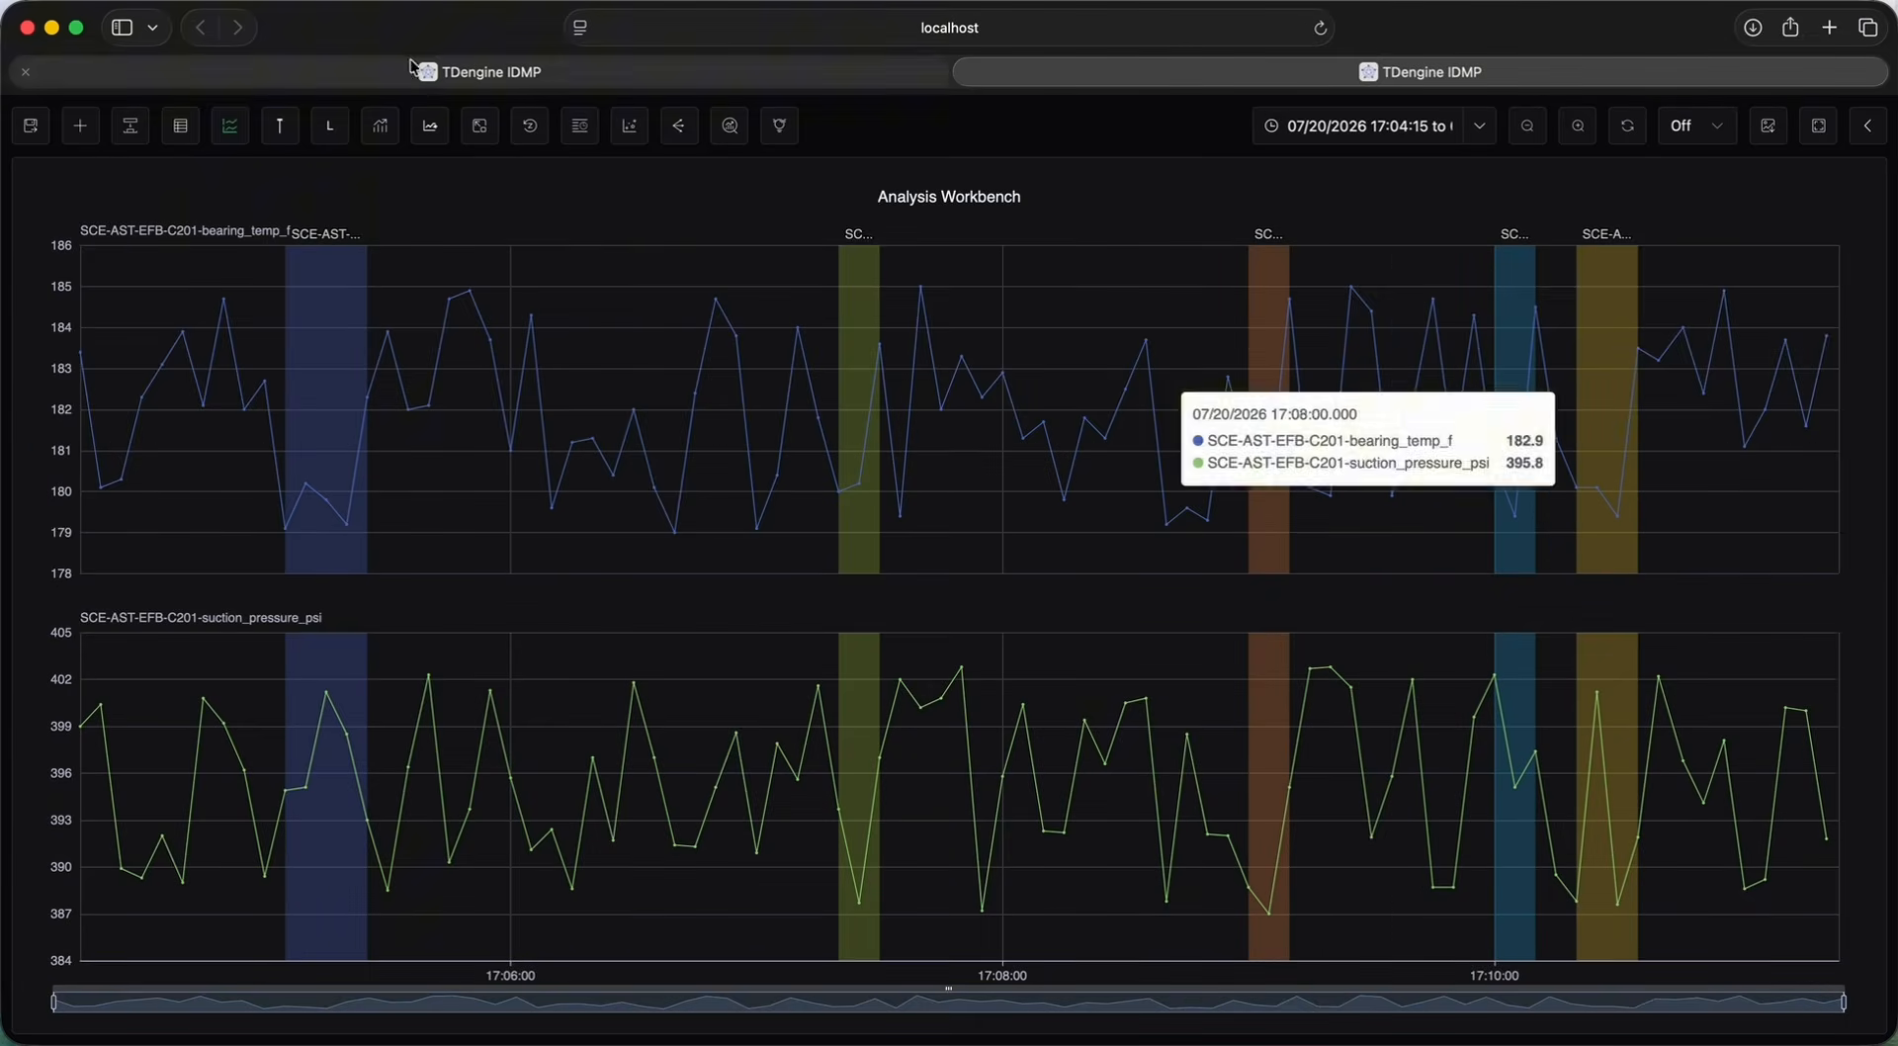
# Compare both attributes between two marker lines, one moved to 17:05:35 and the other into the 17:10:00 event, and disable the marker lines.
pyautogui.click(278, 137)
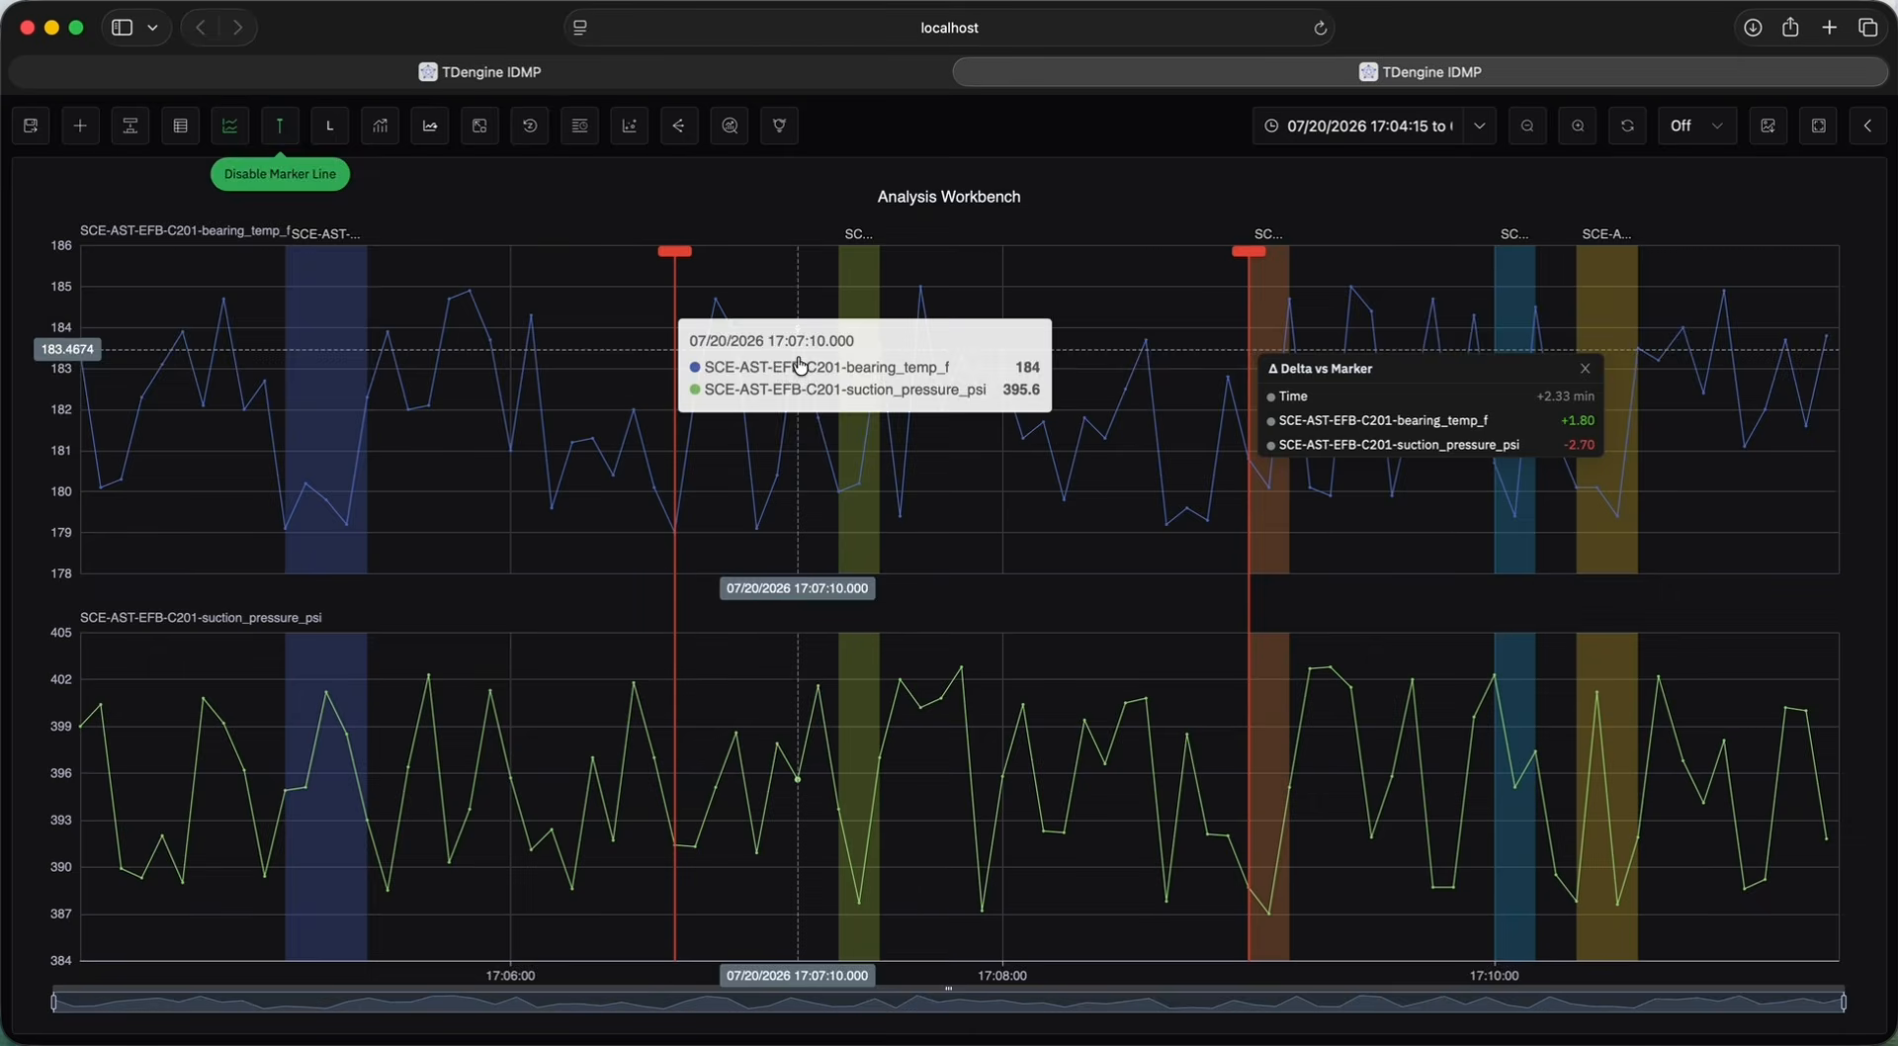
pyautogui.click(591, 265)
pyautogui.moveTo(525, 256); pyautogui.dragTo(409, 256)
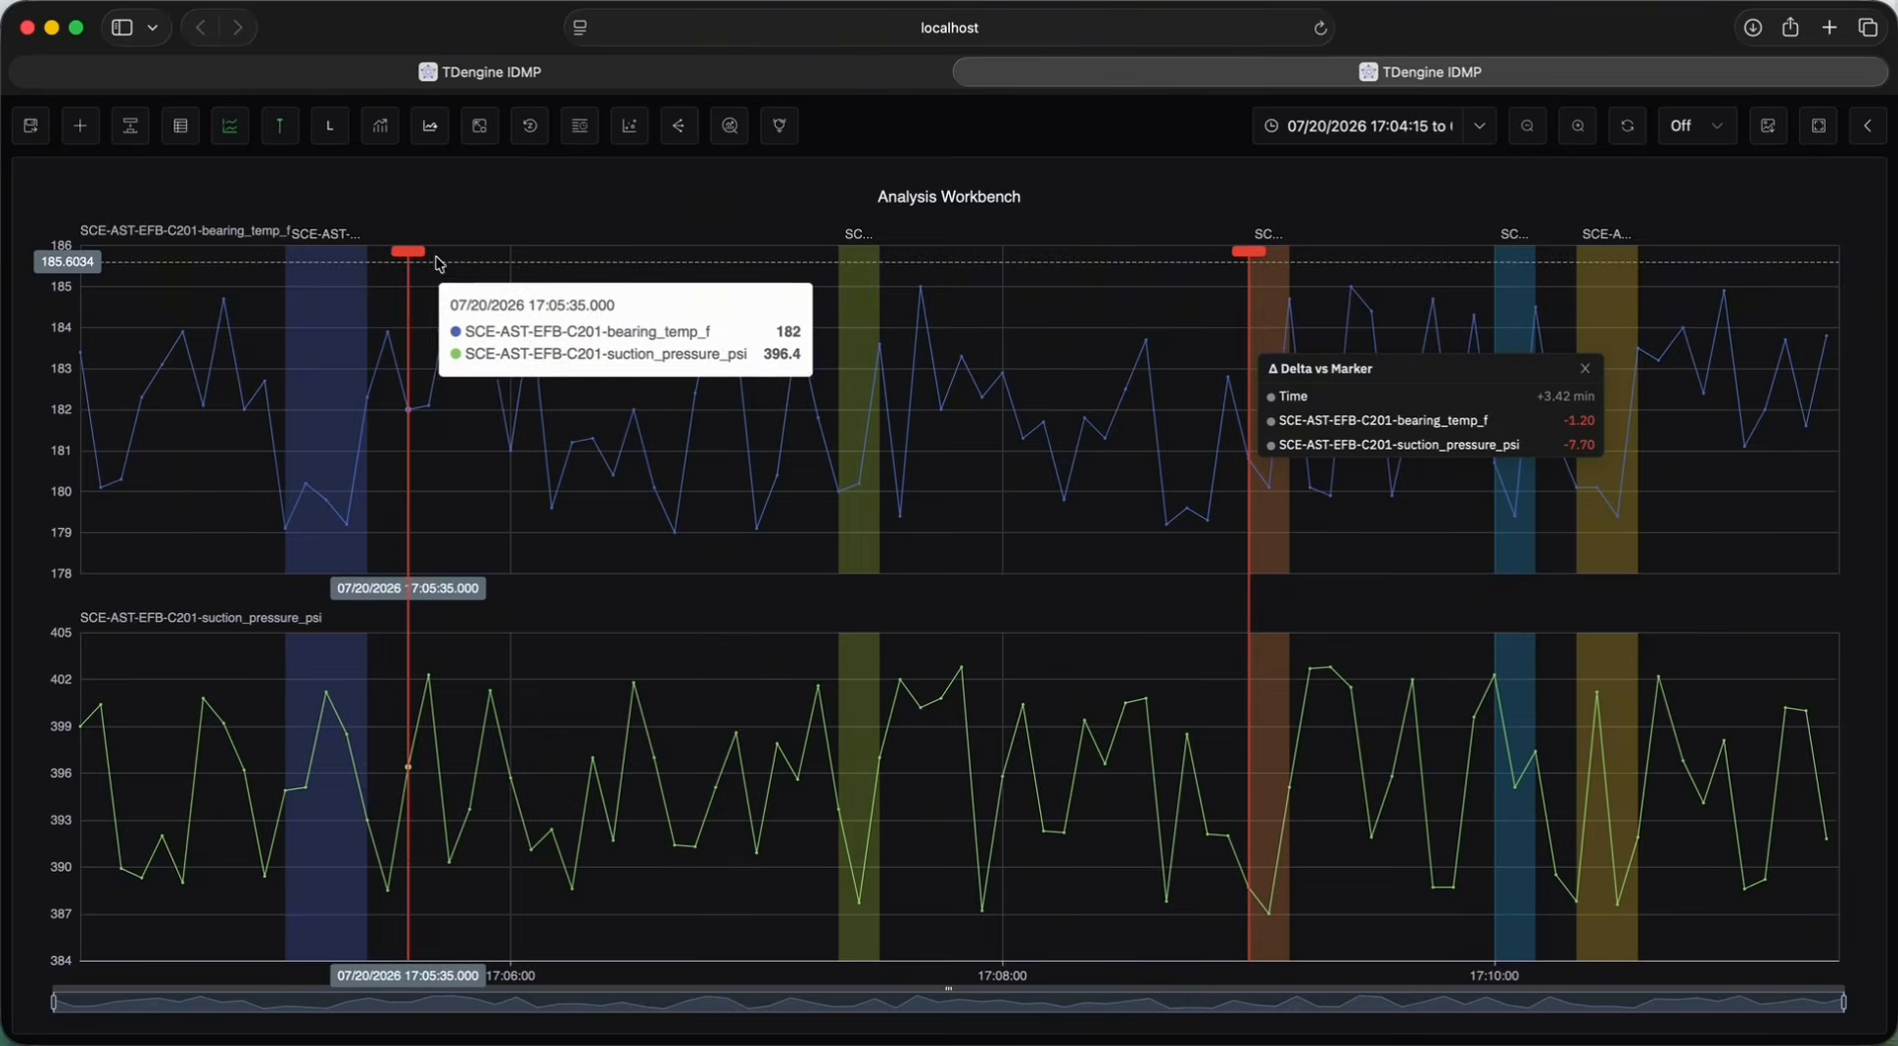
pyautogui.moveTo(1249, 253); pyautogui.dragTo(1538, 255)
pyautogui.click(280, 125)
# Preview the events in a separate lane above the trends, restore the shaded windows, and inspect the Window Analysis settings.
pyautogui.click(328, 129)
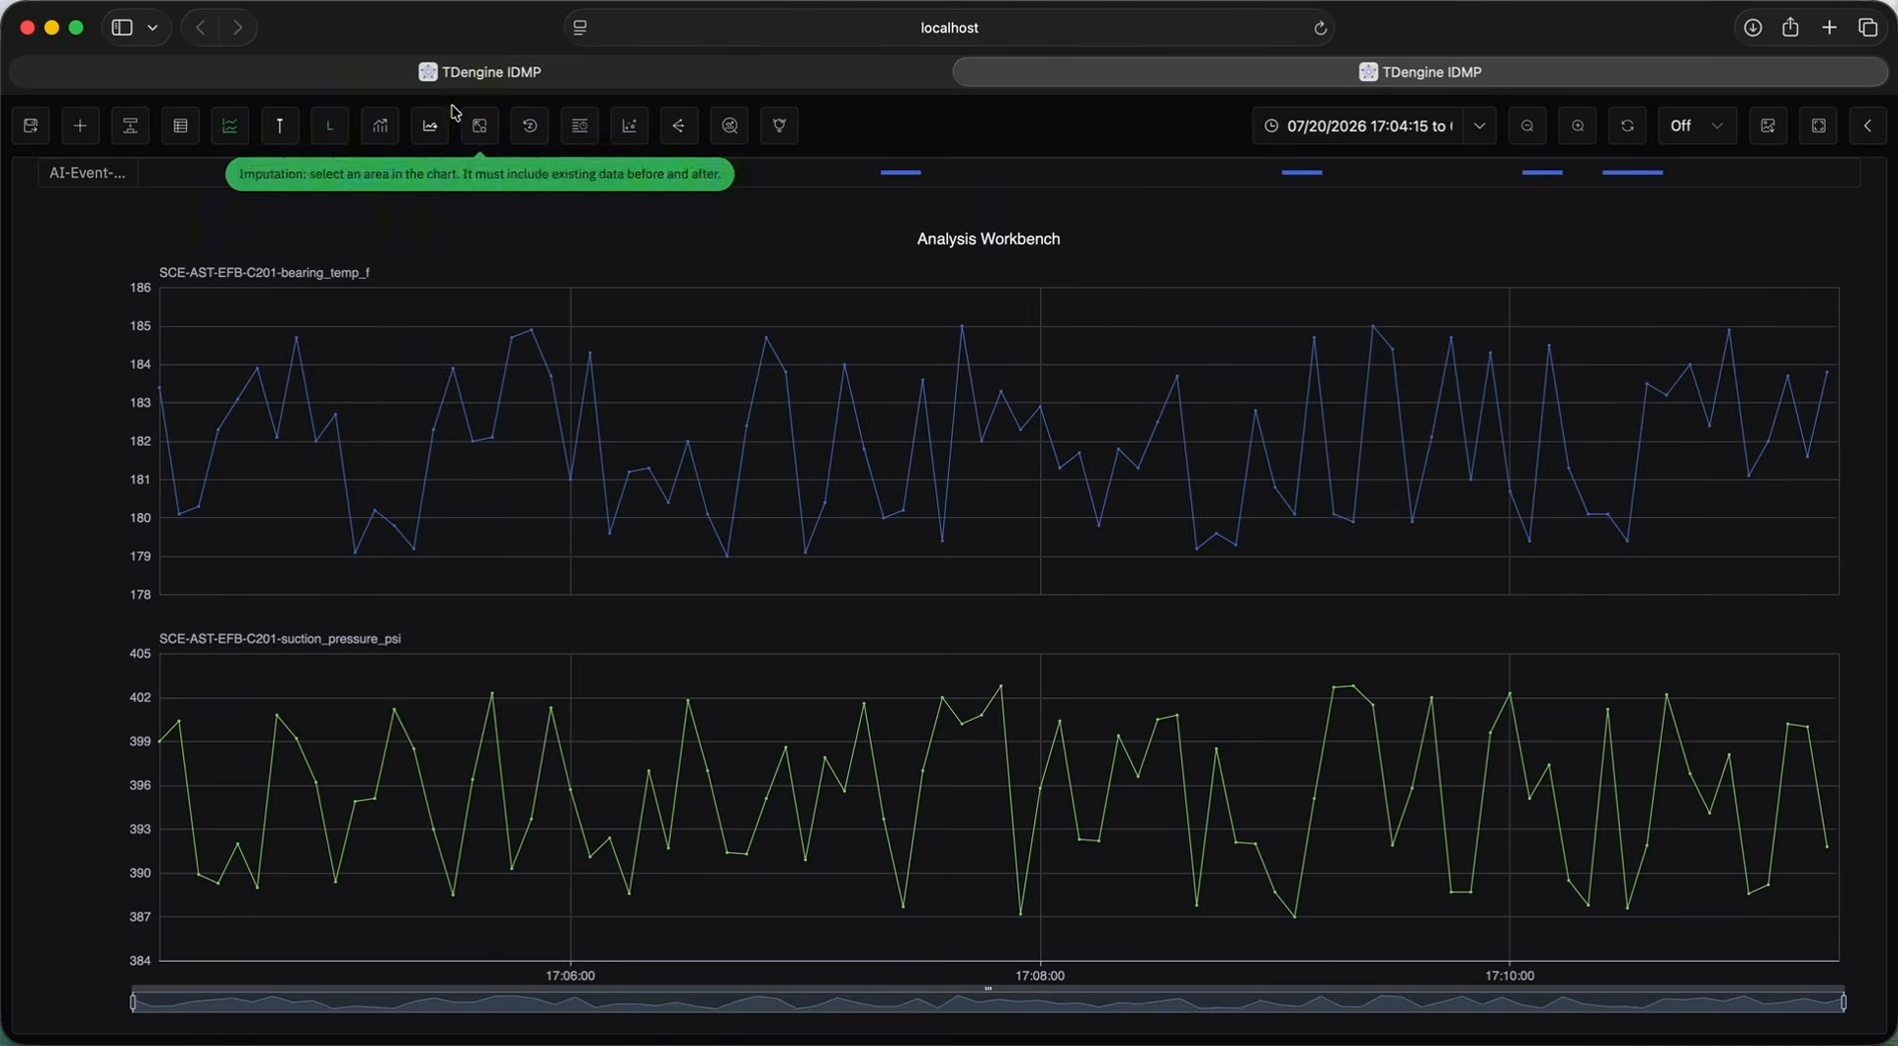
pyautogui.click(331, 125)
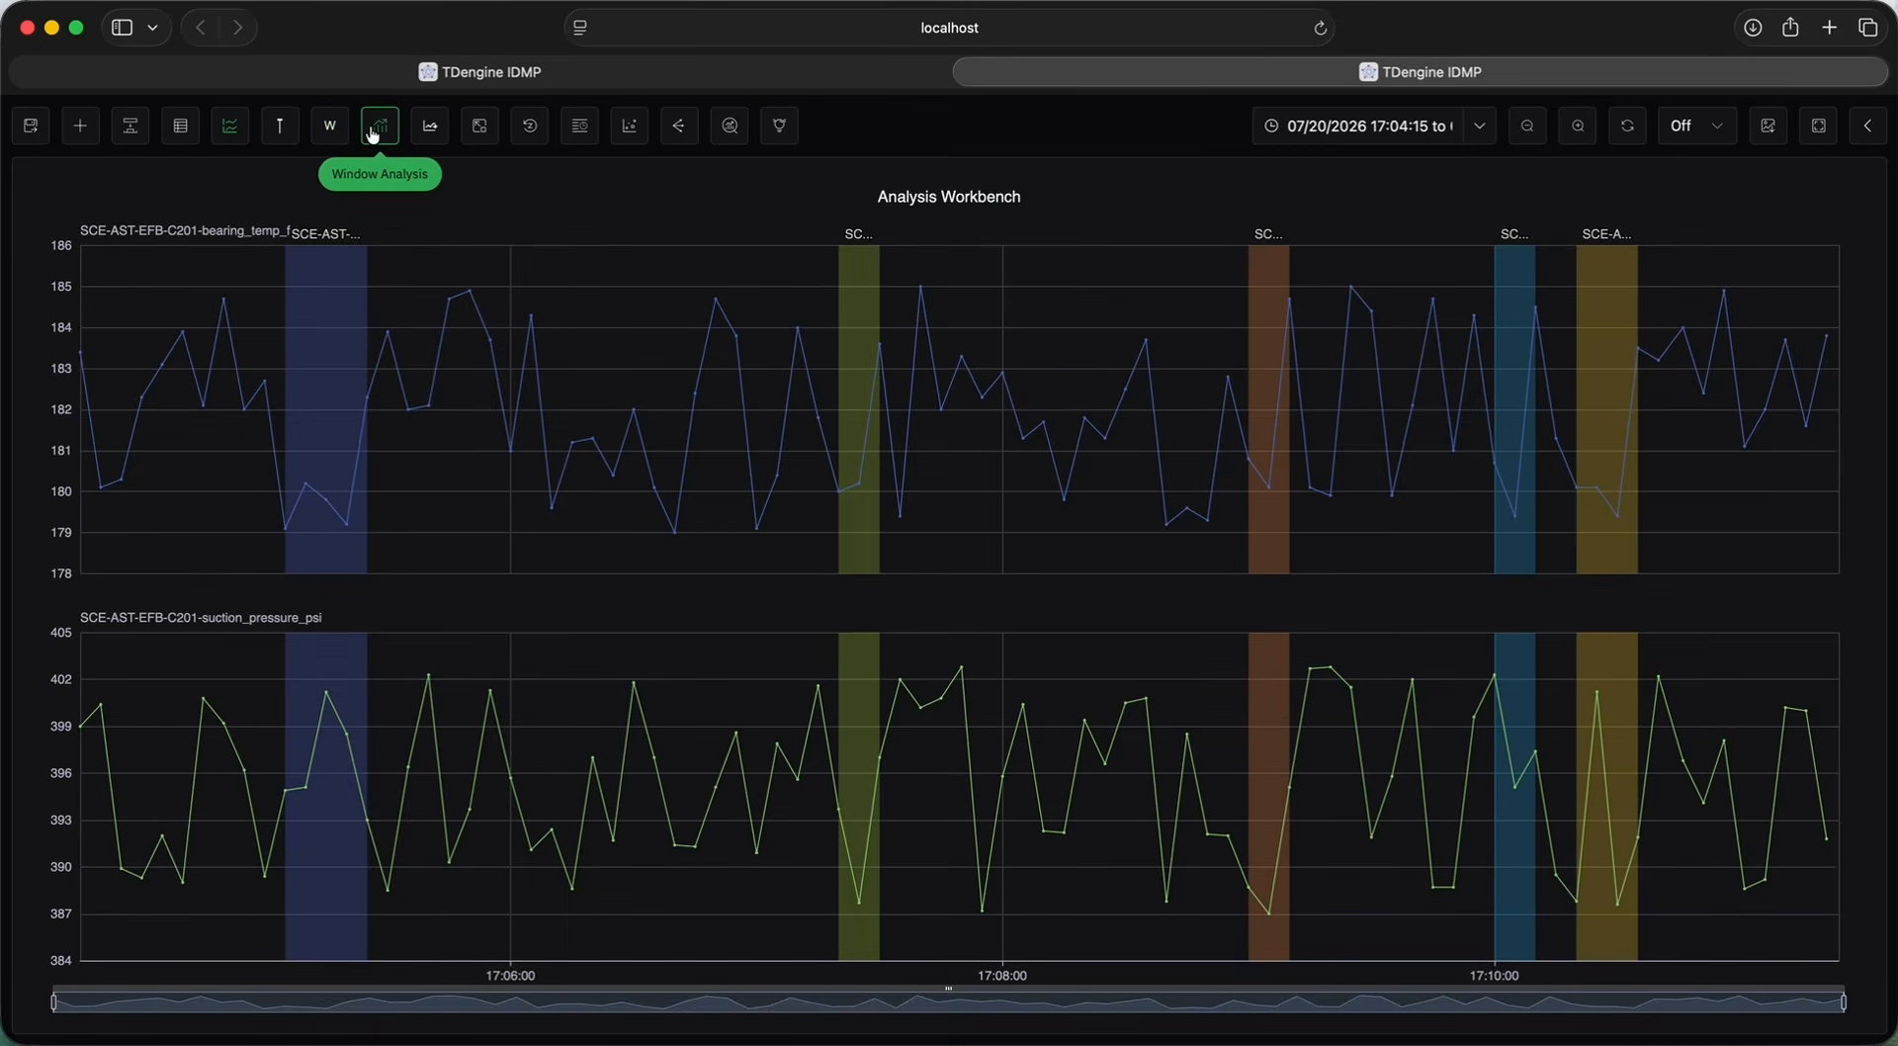
pyautogui.click(377, 133)
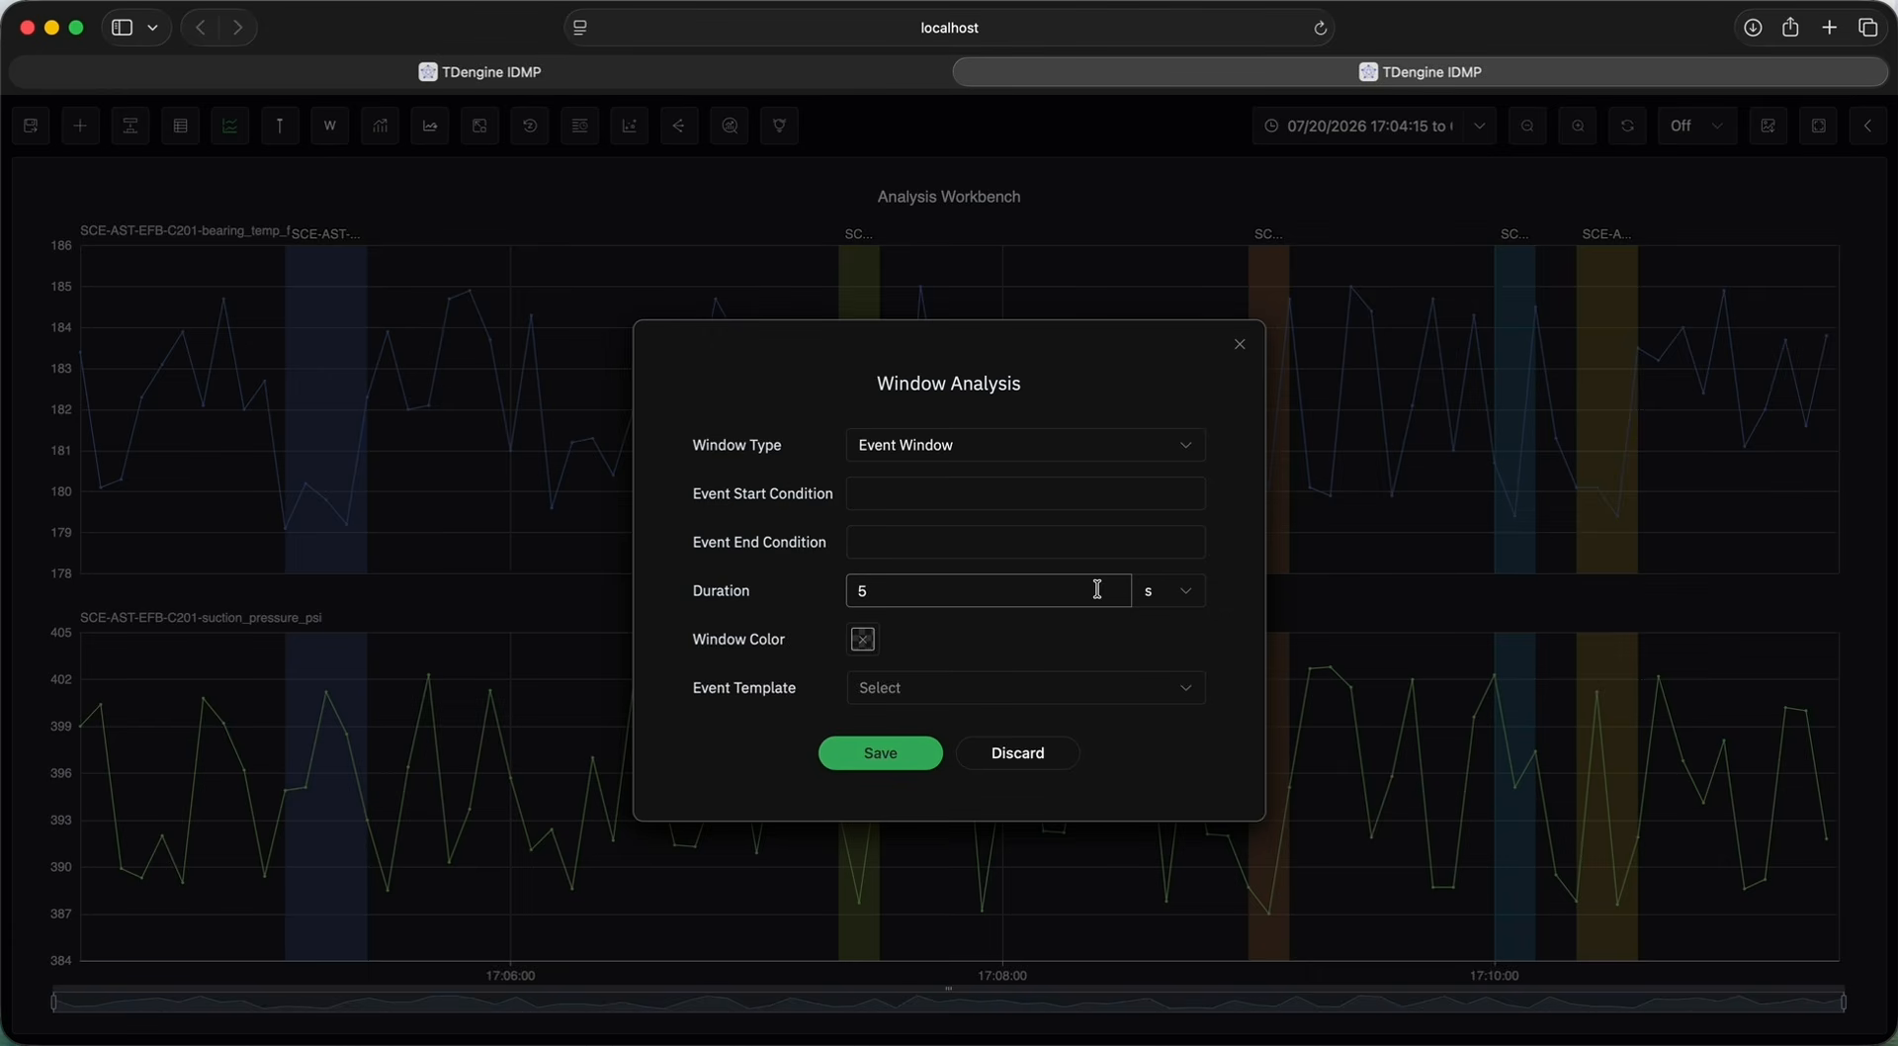
pyautogui.click(1240, 344)
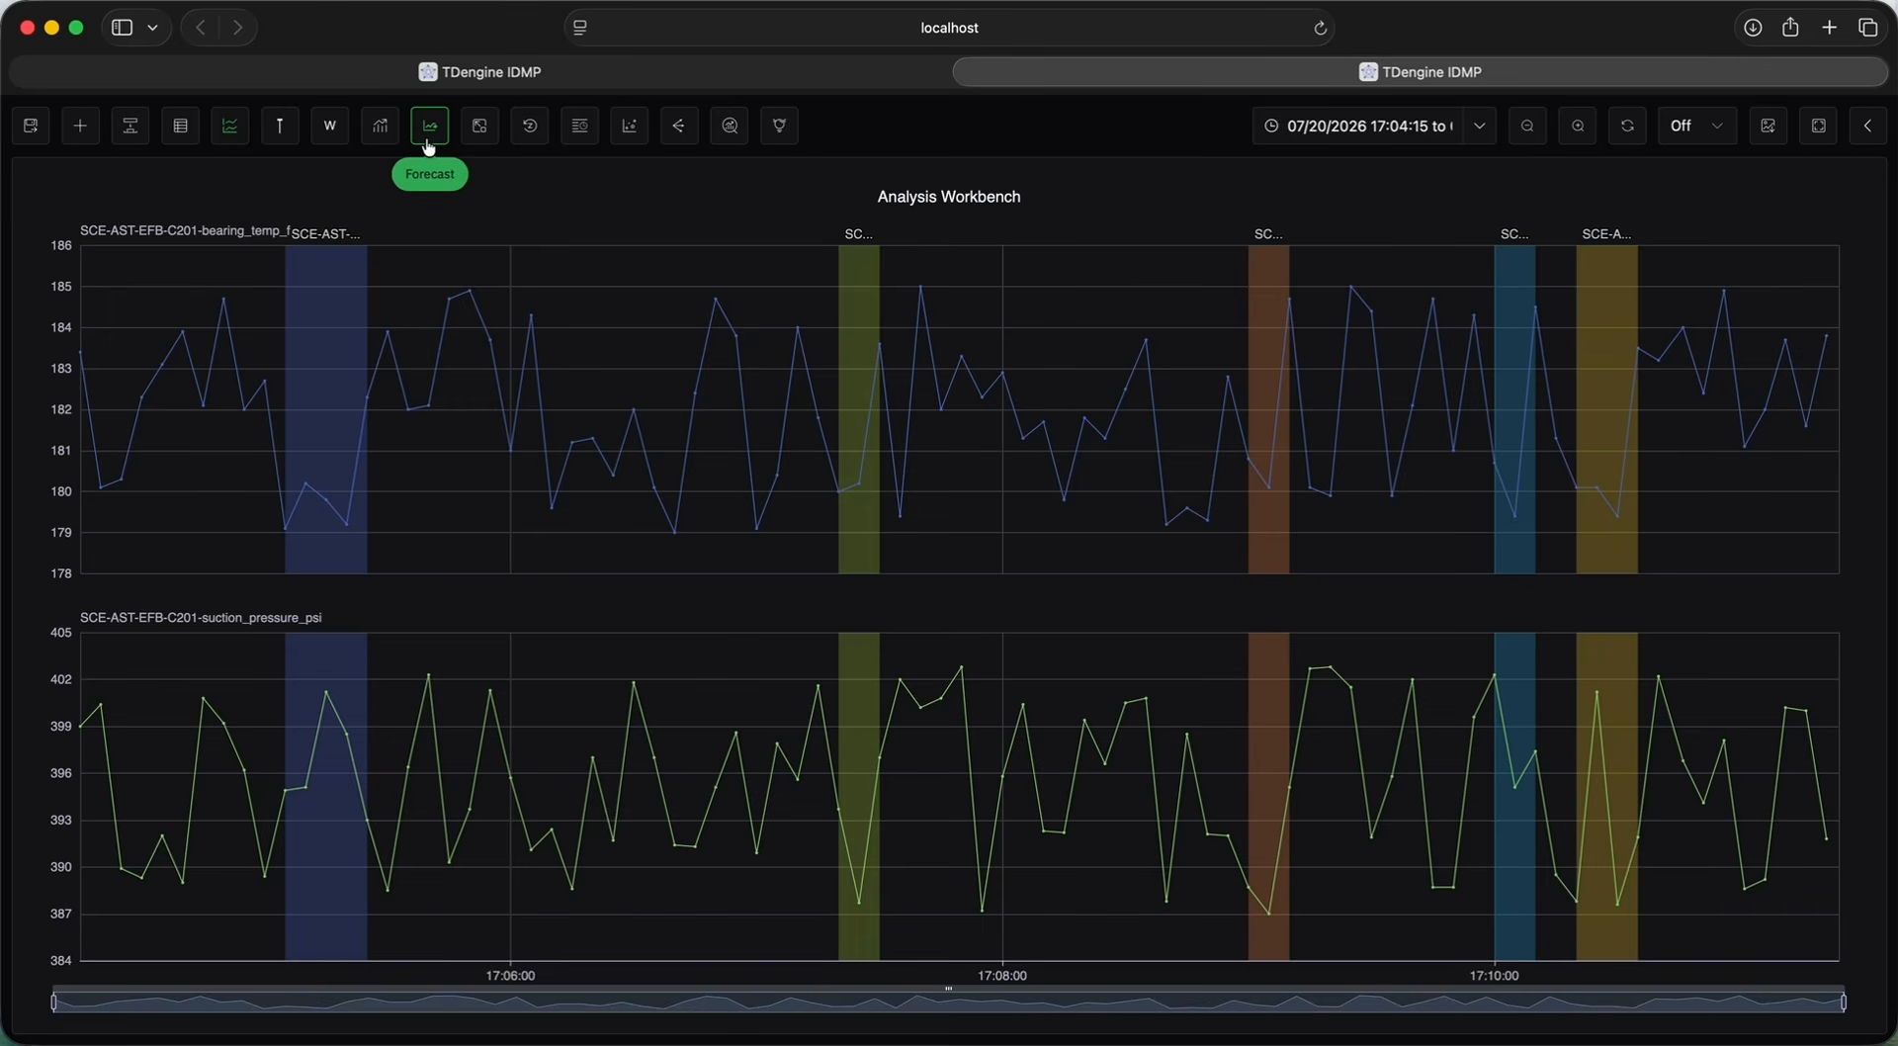
# Compare the events aligned by start time and stretched to a common duration, and return to the normal trend view.
pyautogui.click(580, 126)
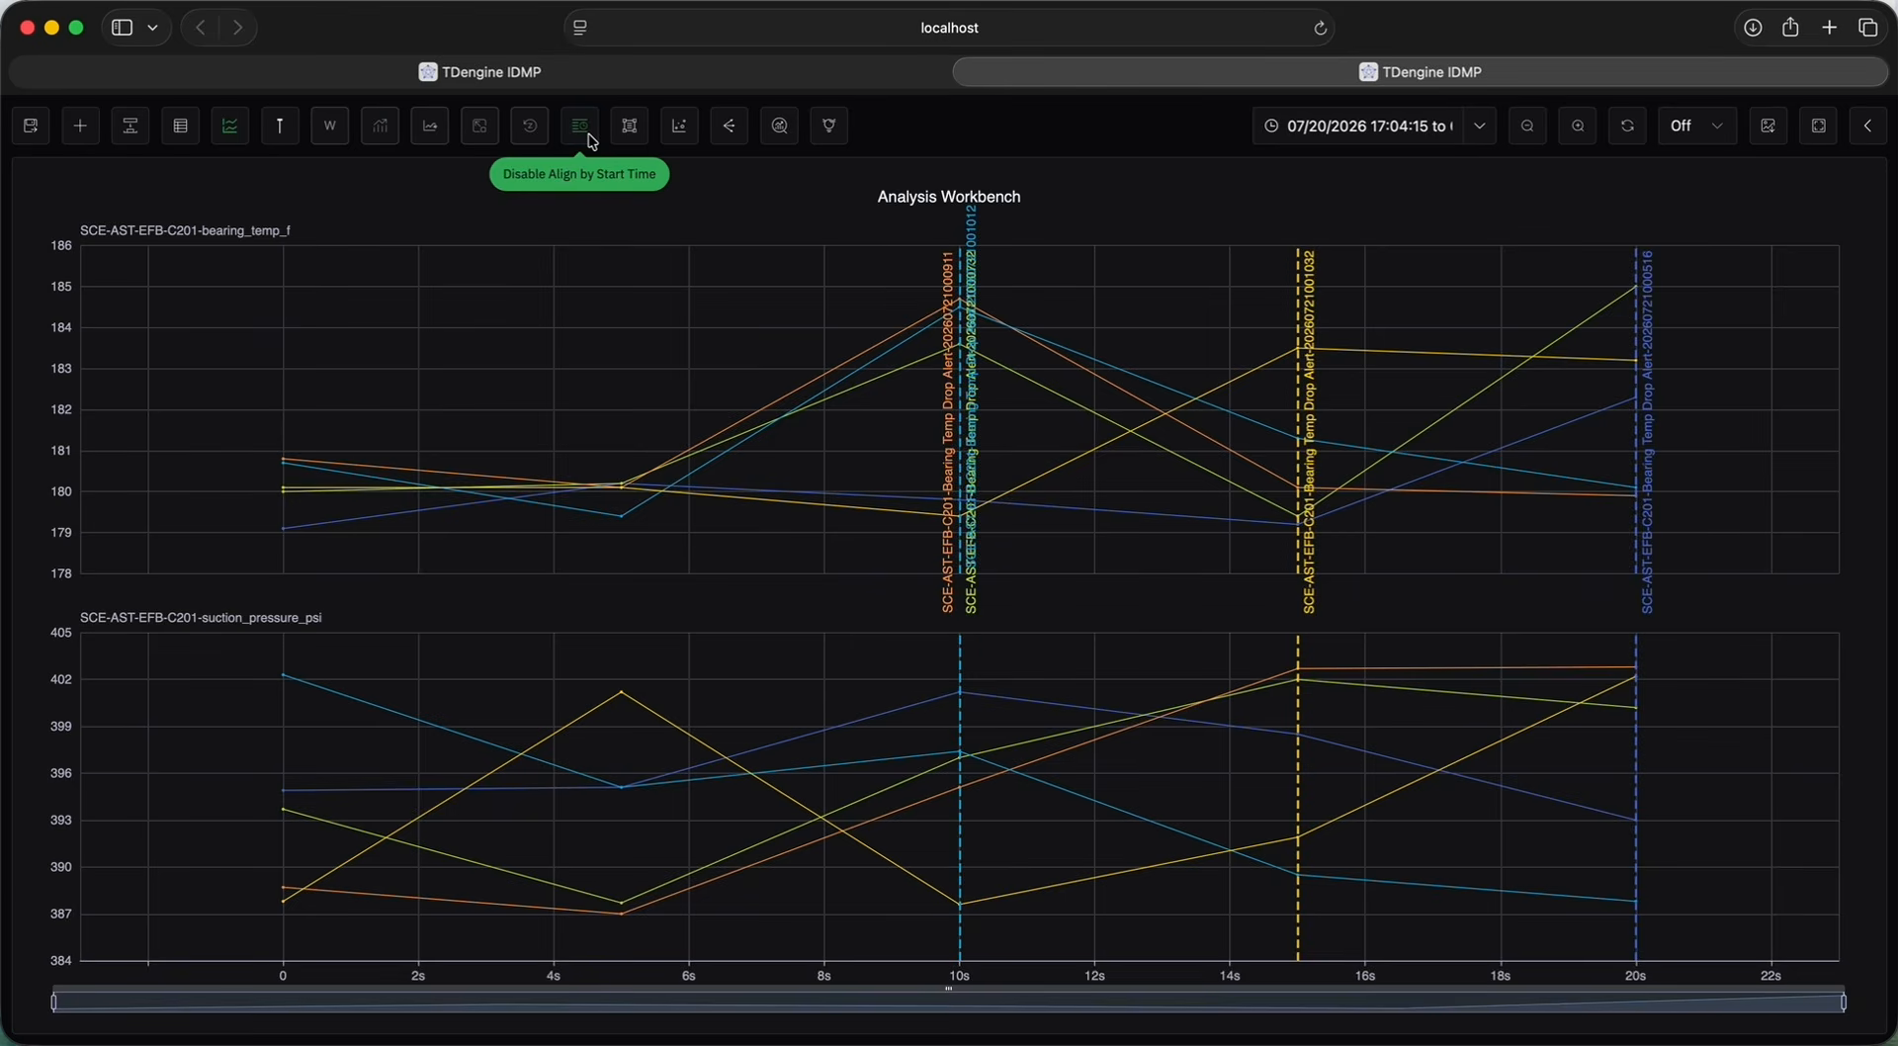
pyautogui.click(630, 141)
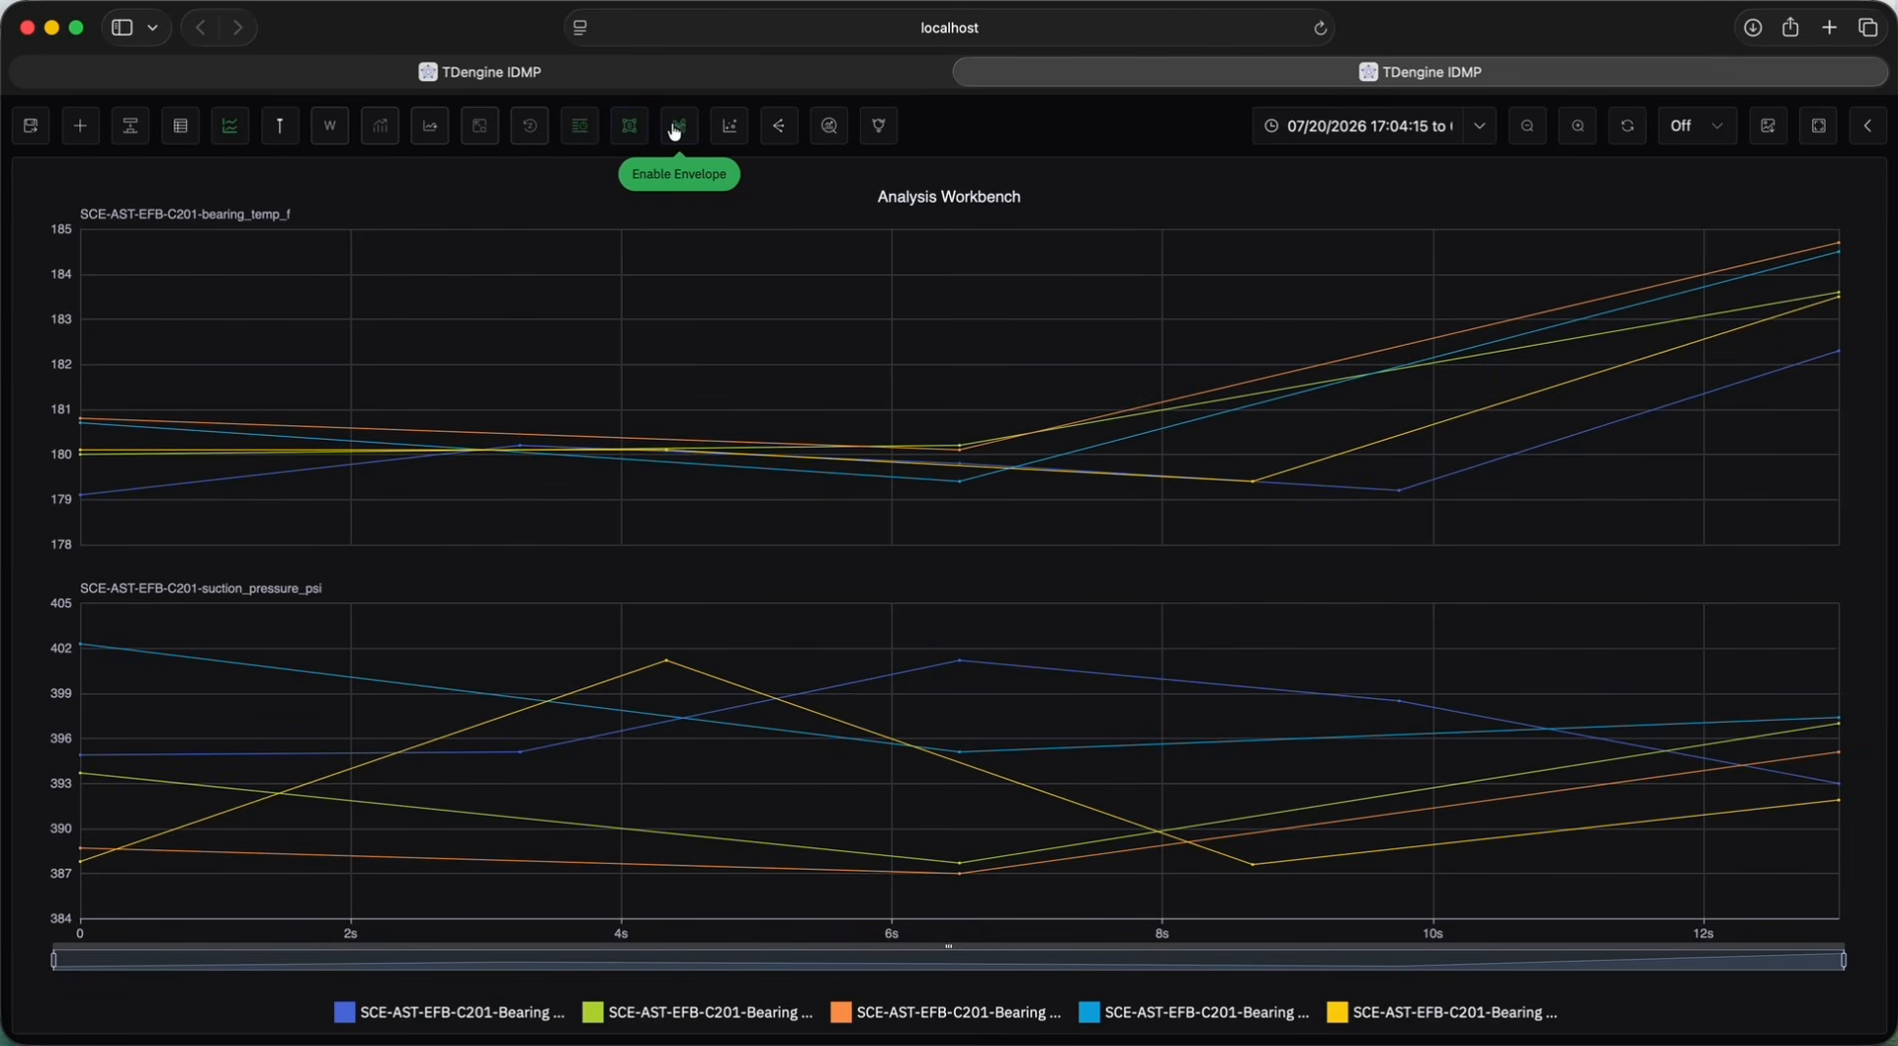
pyautogui.click(586, 139)
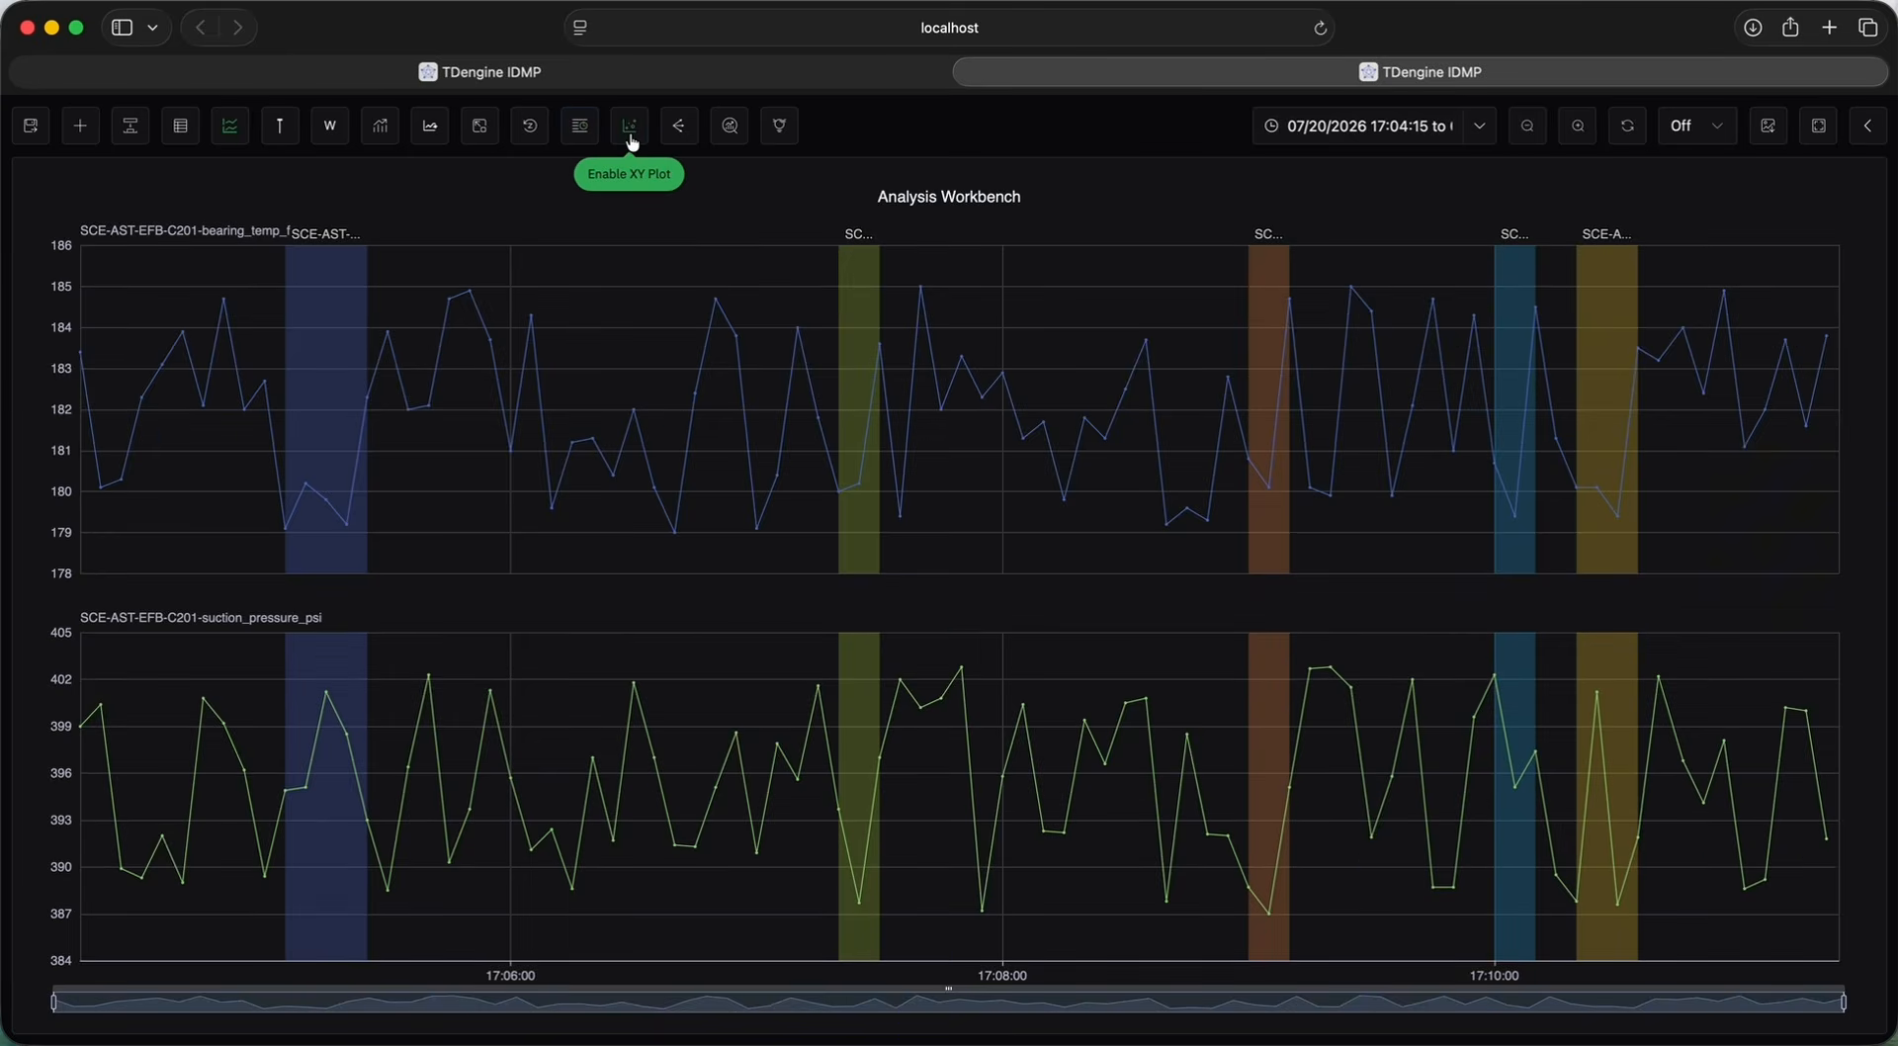
# Enable an XY plot with bearing_temp_f on the X axis and suction_pressure_psi on the Y axis.
pyautogui.click(630, 128)
pyautogui.click(895, 518)
pyautogui.click(988, 568)
pyautogui.click(949, 565)
pyautogui.click(942, 649)
pyautogui.click(942, 650)
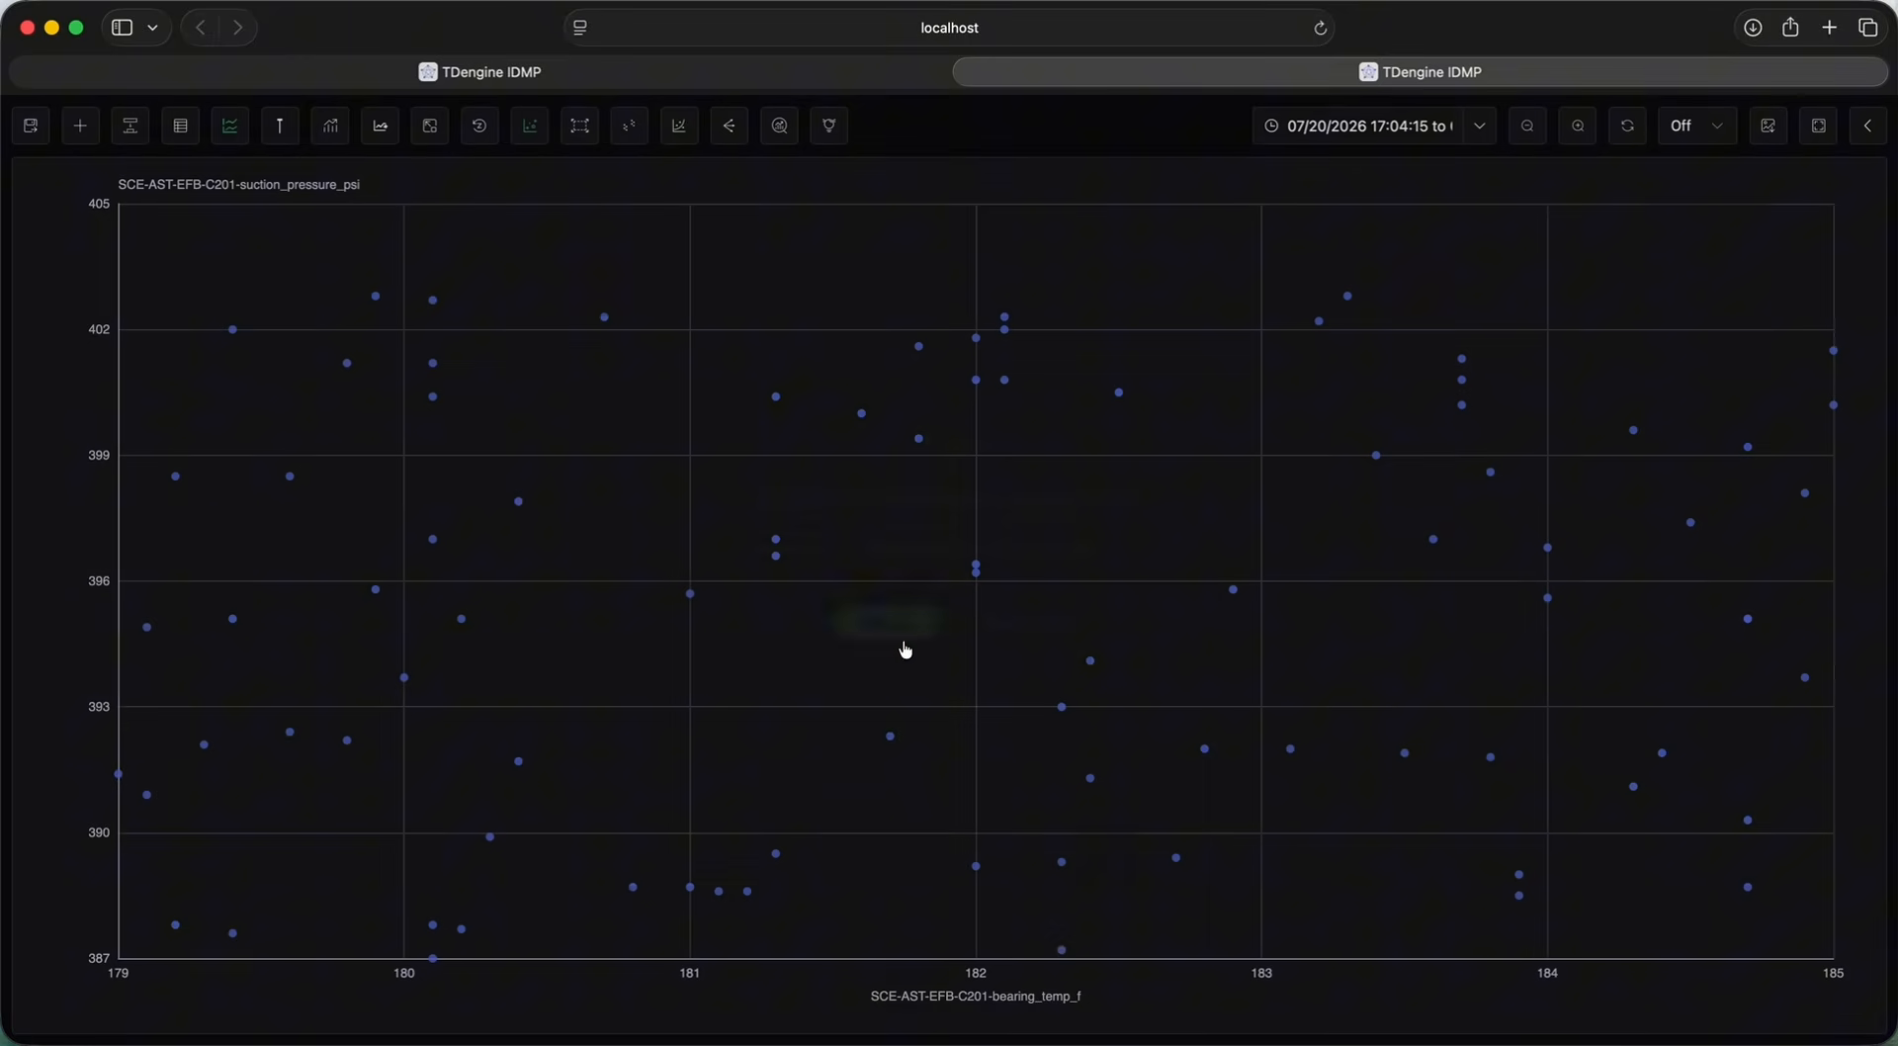
# Apply a Polynomial Regression of order 2 with its function shown to the XY plot, and disable the regression.
pyautogui.click(679, 140)
pyautogui.click(876, 504)
pyautogui.click(874, 506)
pyautogui.click(1183, 276)
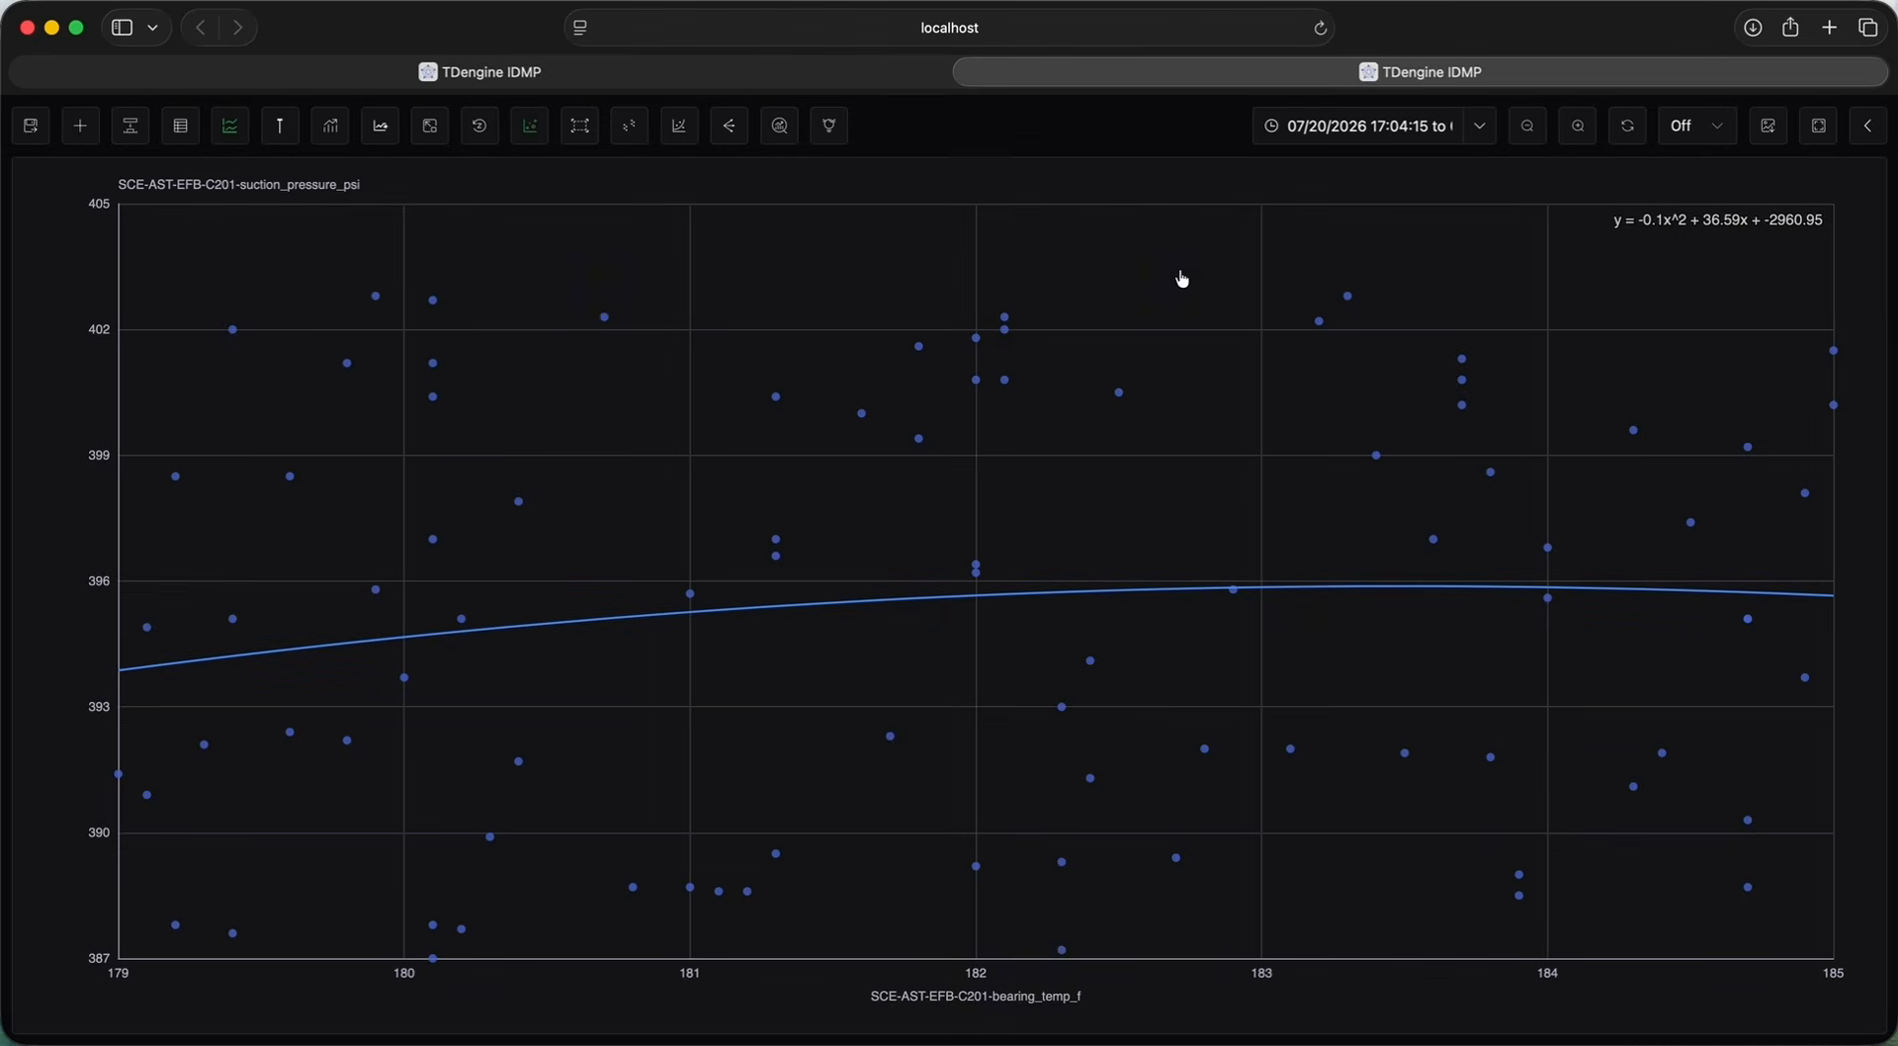
pyautogui.click(683, 120)
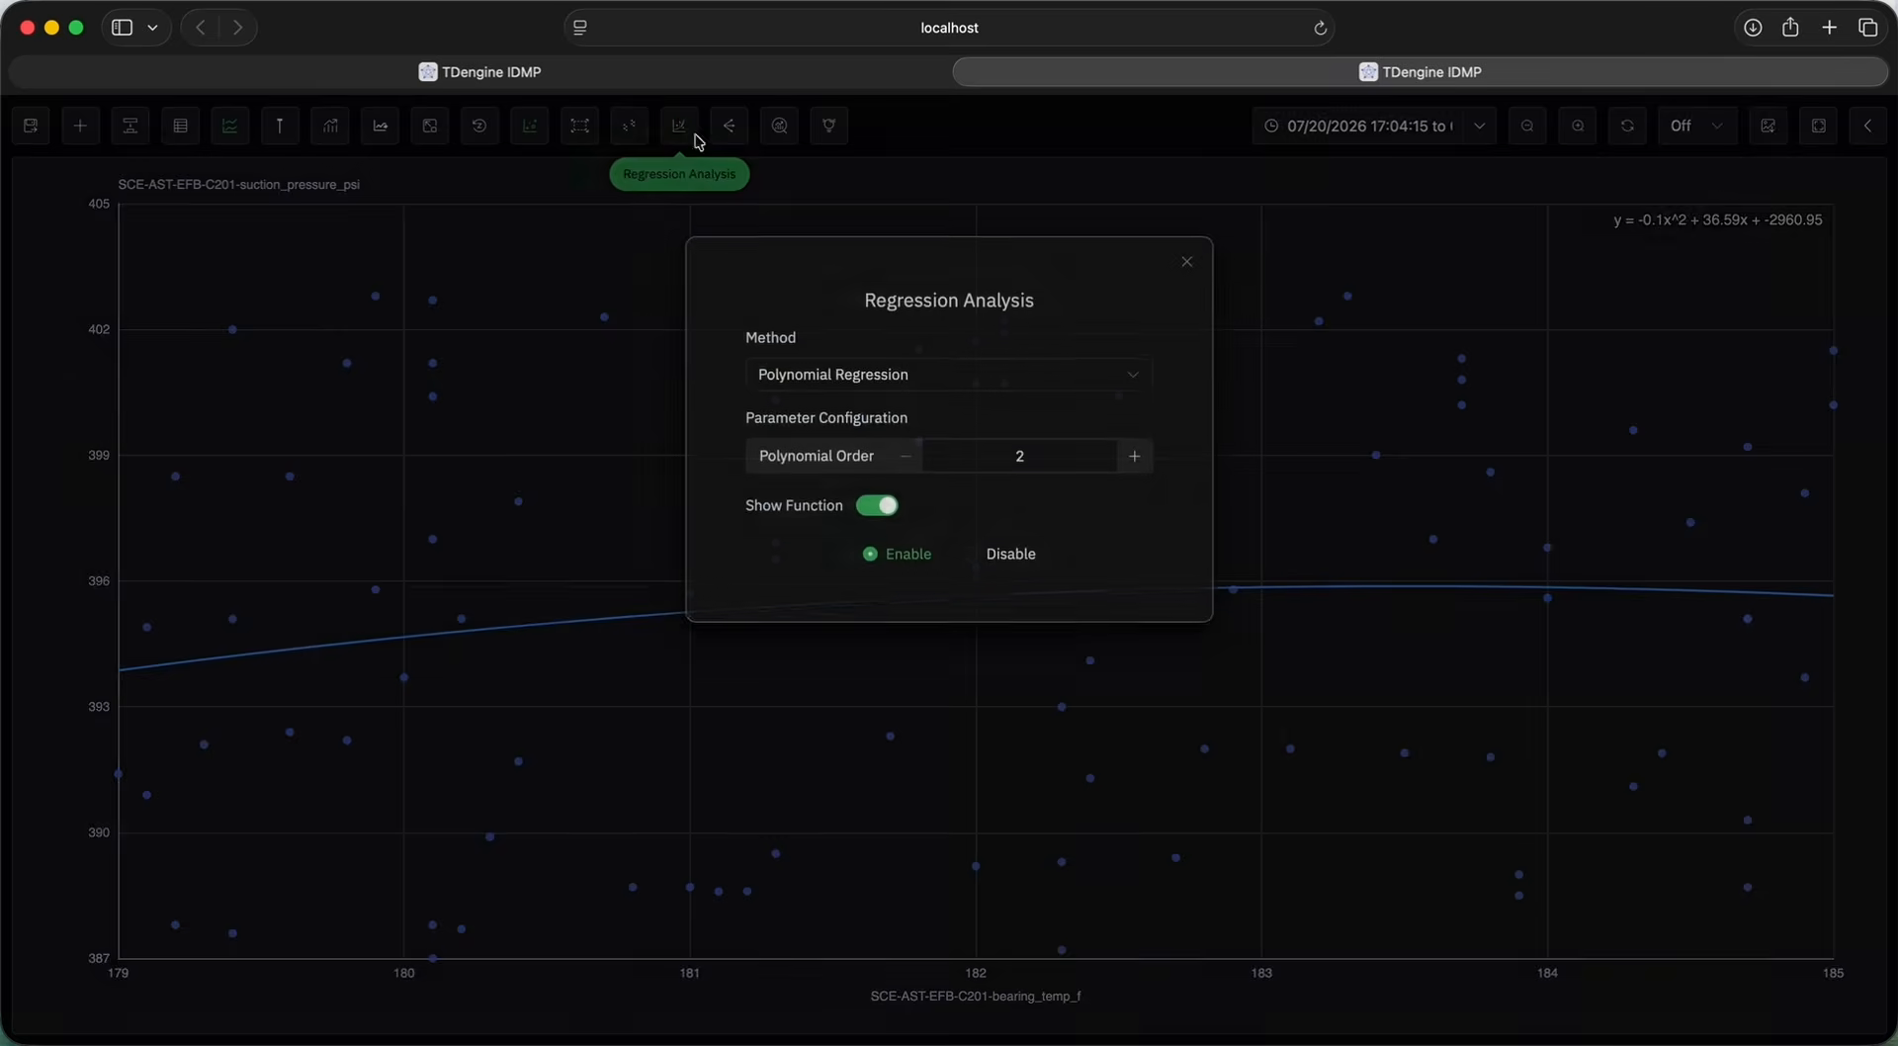
pyautogui.click(1014, 570)
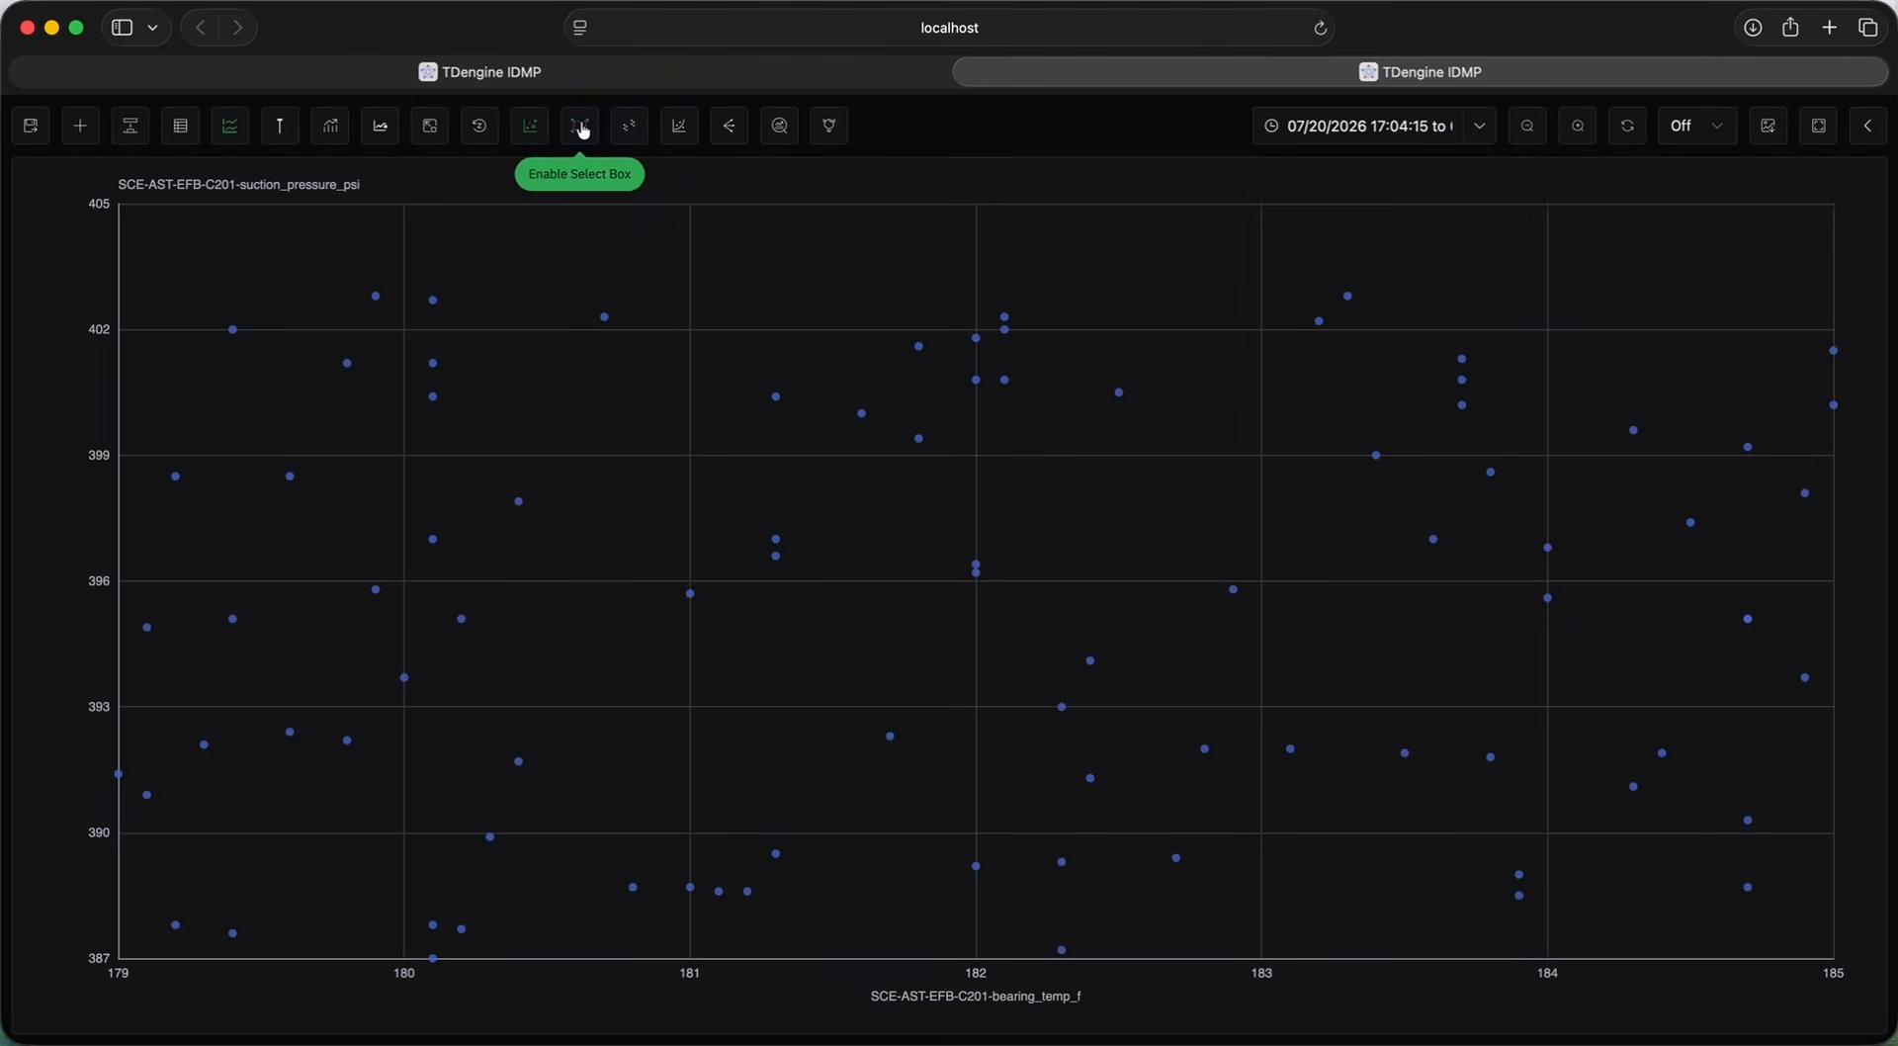
# Enable Data Aggregation on the XY plot with a cluster count of 5.
pyautogui.click(628, 137)
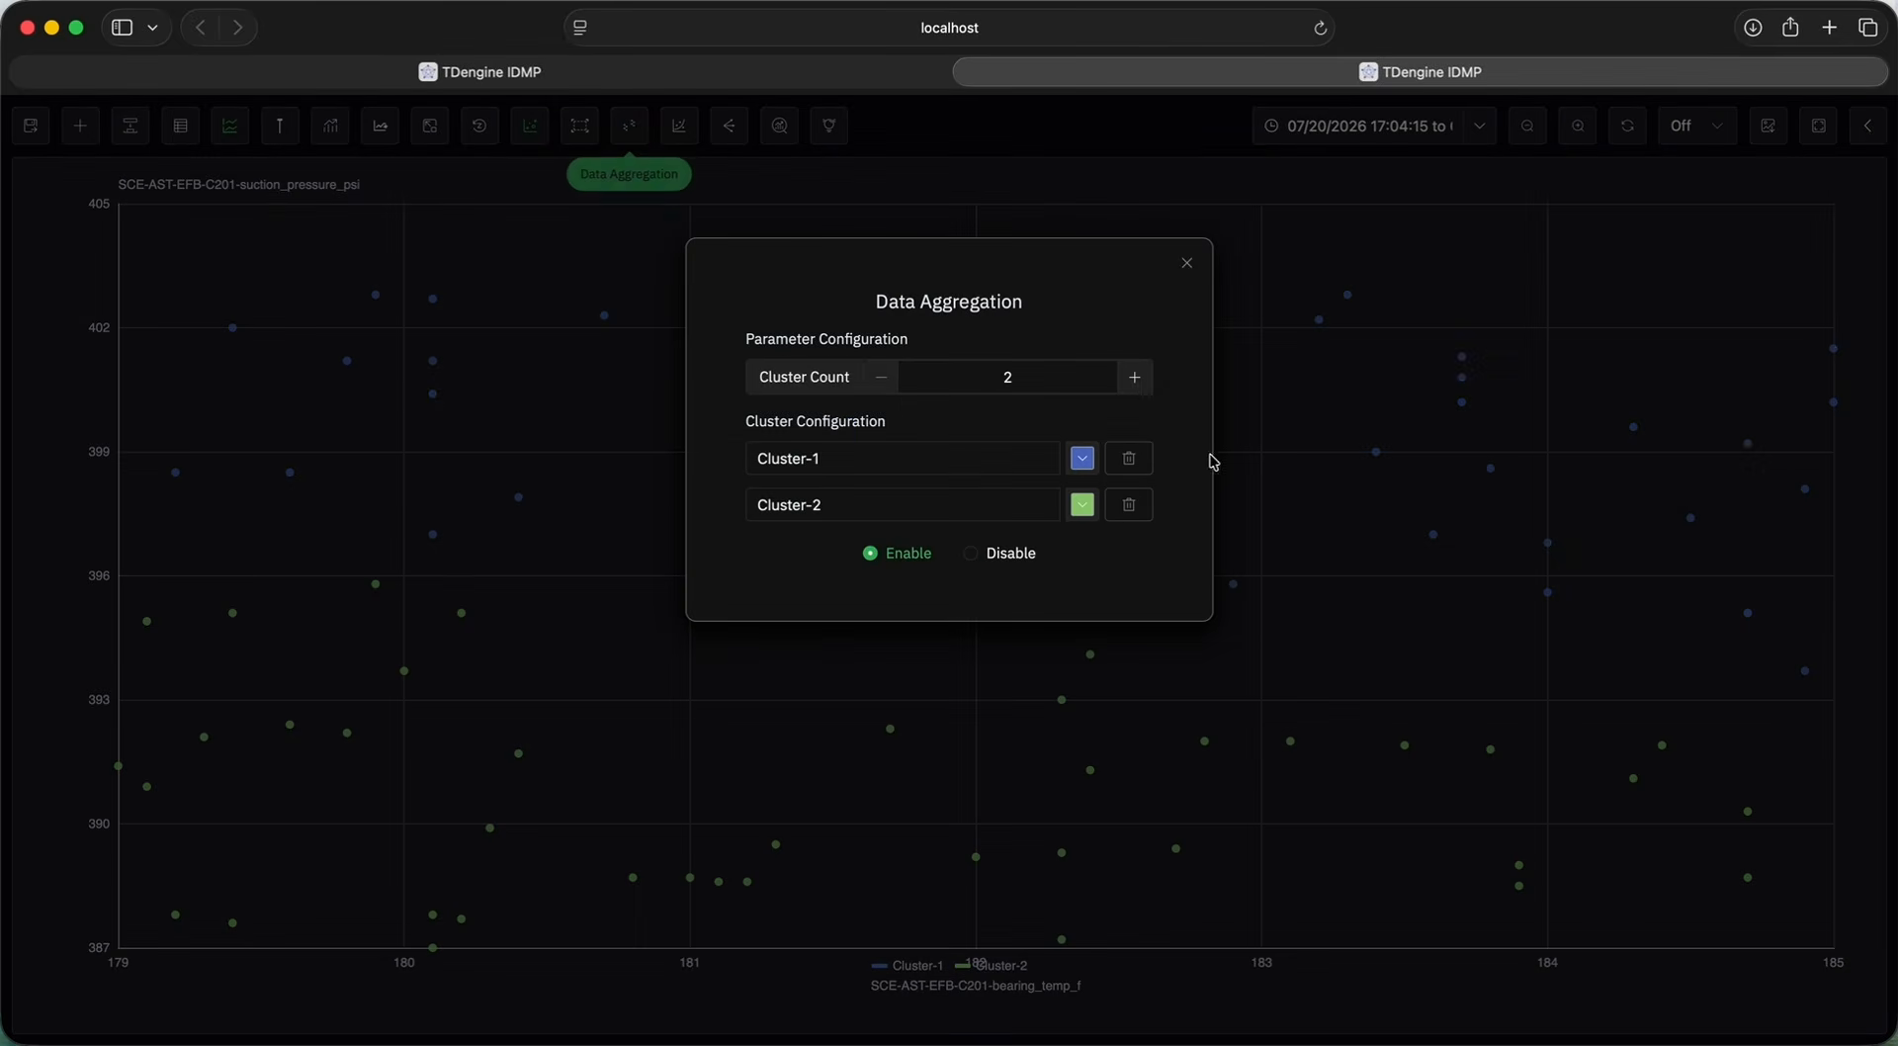
pyautogui.click(1134, 377)
pyautogui.click(1134, 377)
pyautogui.click(1186, 262)
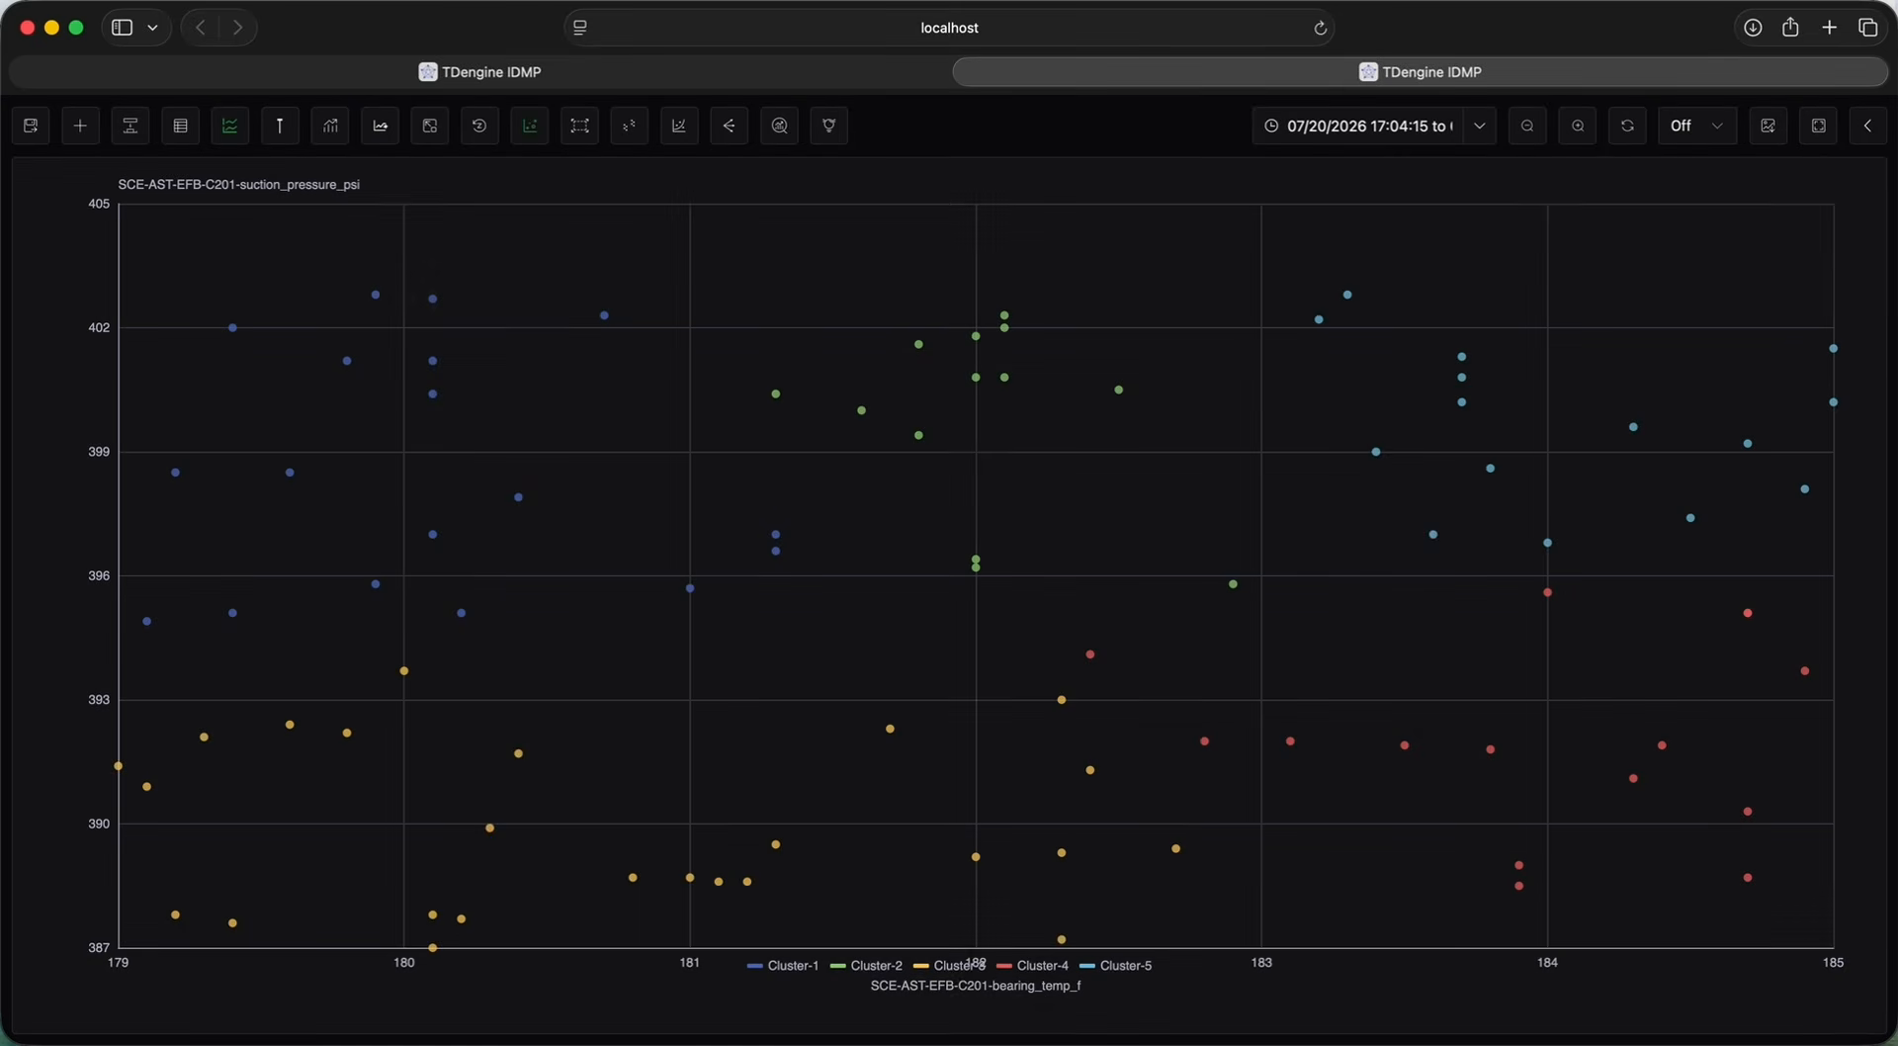
# Box-select points on the XY plot to inspect the resulting Window Analysis start condition, discard the analysis, and turn off the XY plot.
pyautogui.click(576, 138)
pyautogui.moveTo(695, 294); pyautogui.dragTo(1154, 587)
pyautogui.click(1064, 519)
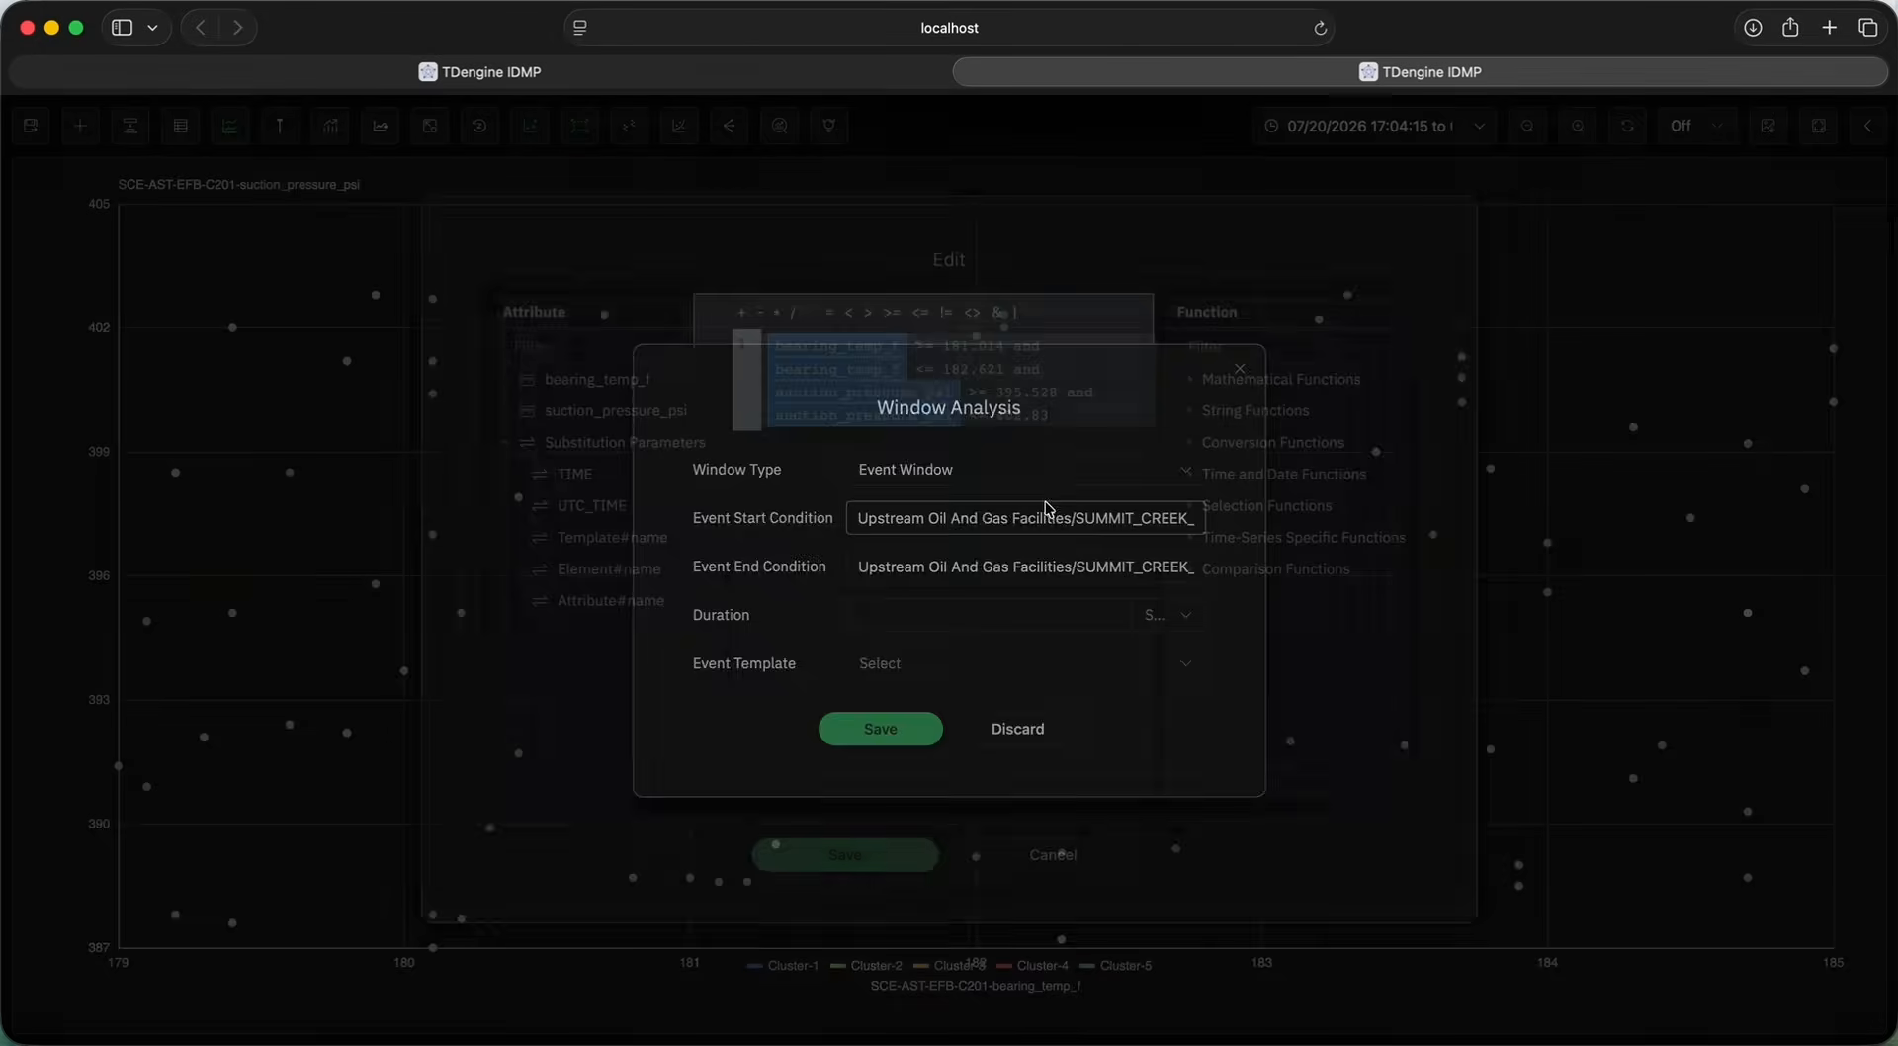
pyautogui.click(1452, 235)
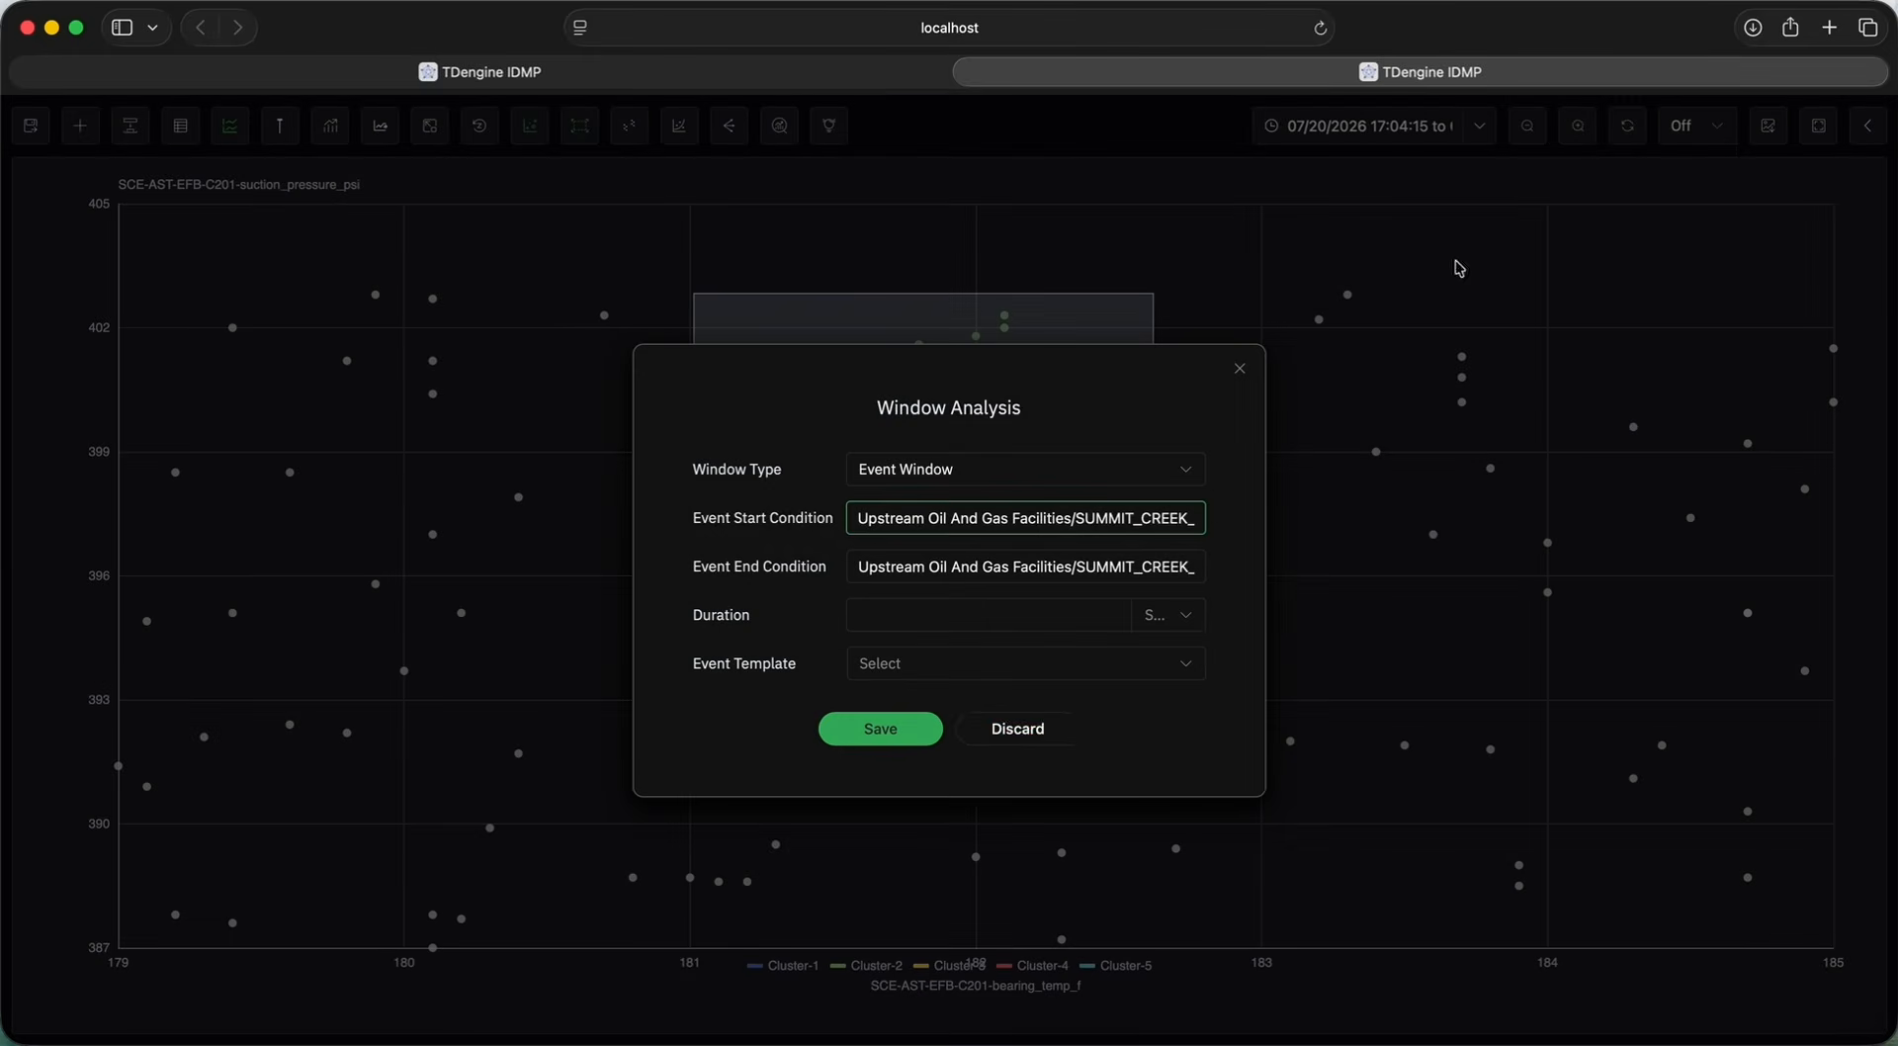
pyautogui.click(1069, 732)
pyautogui.click(588, 129)
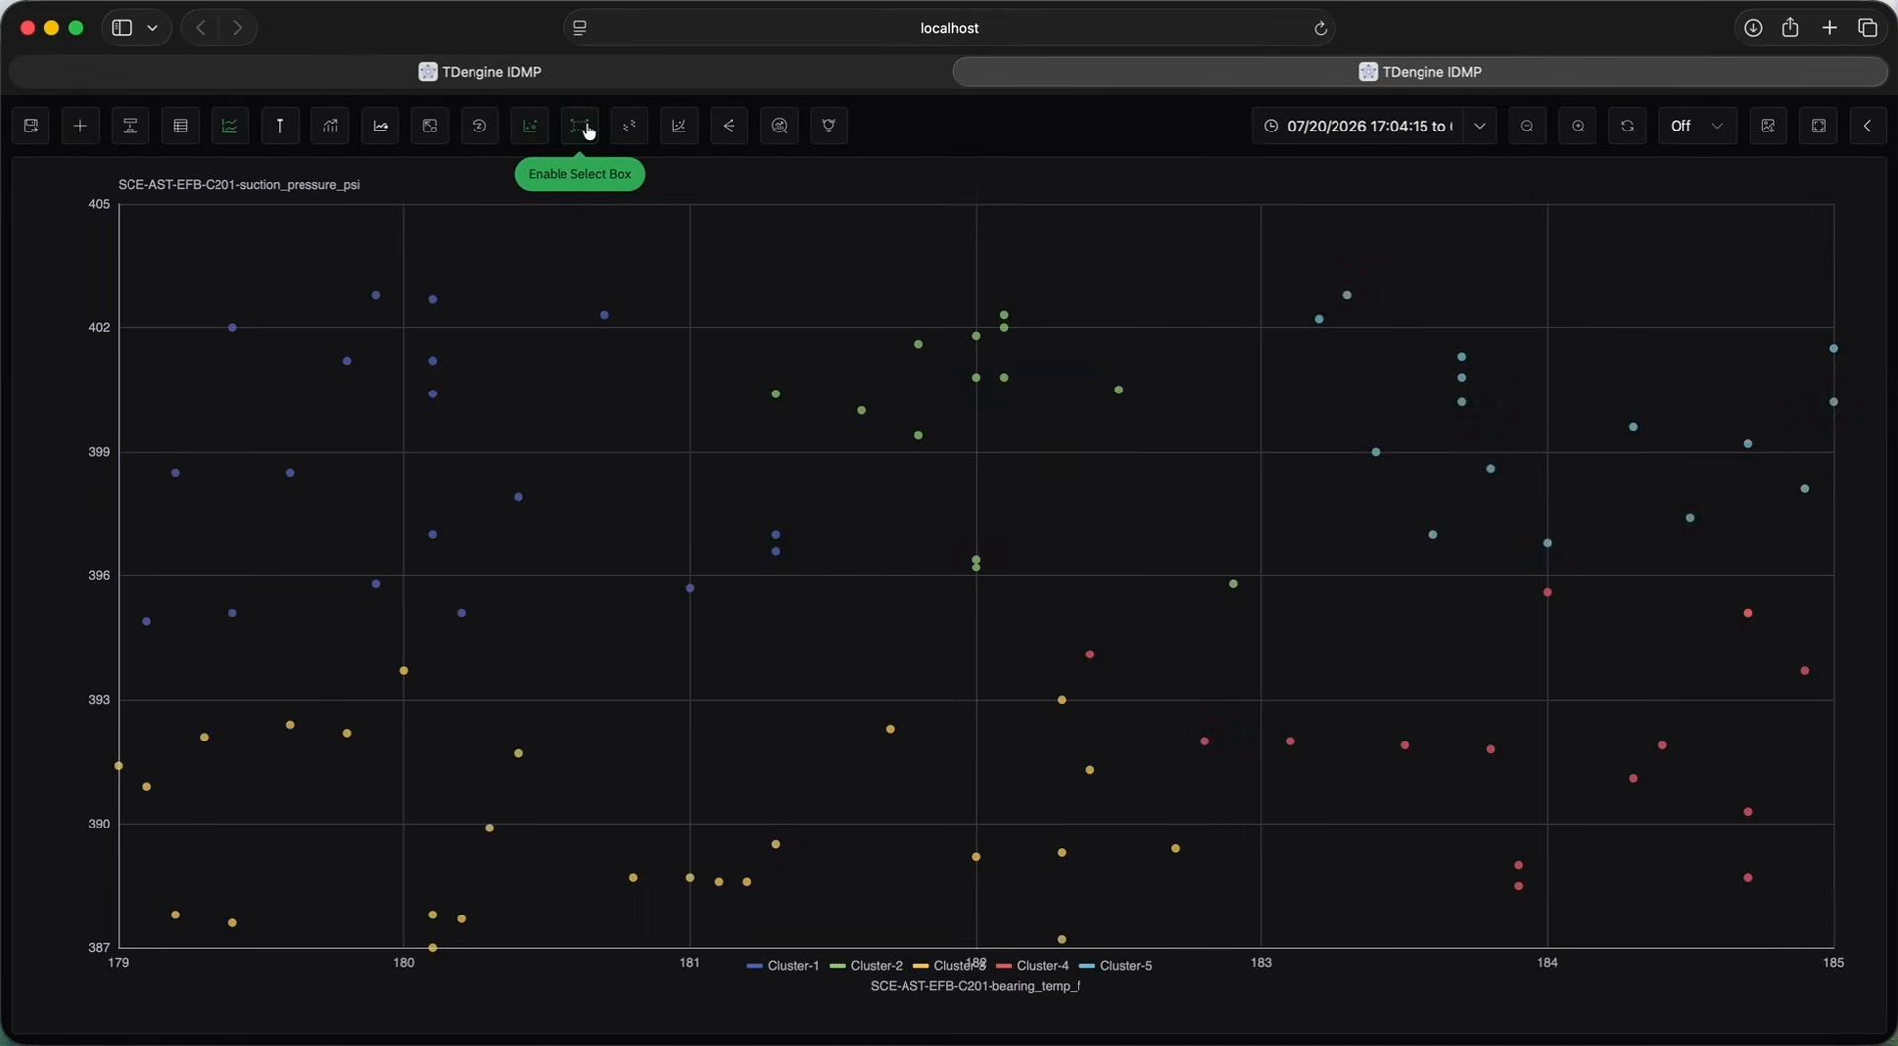
pyautogui.click(532, 133)
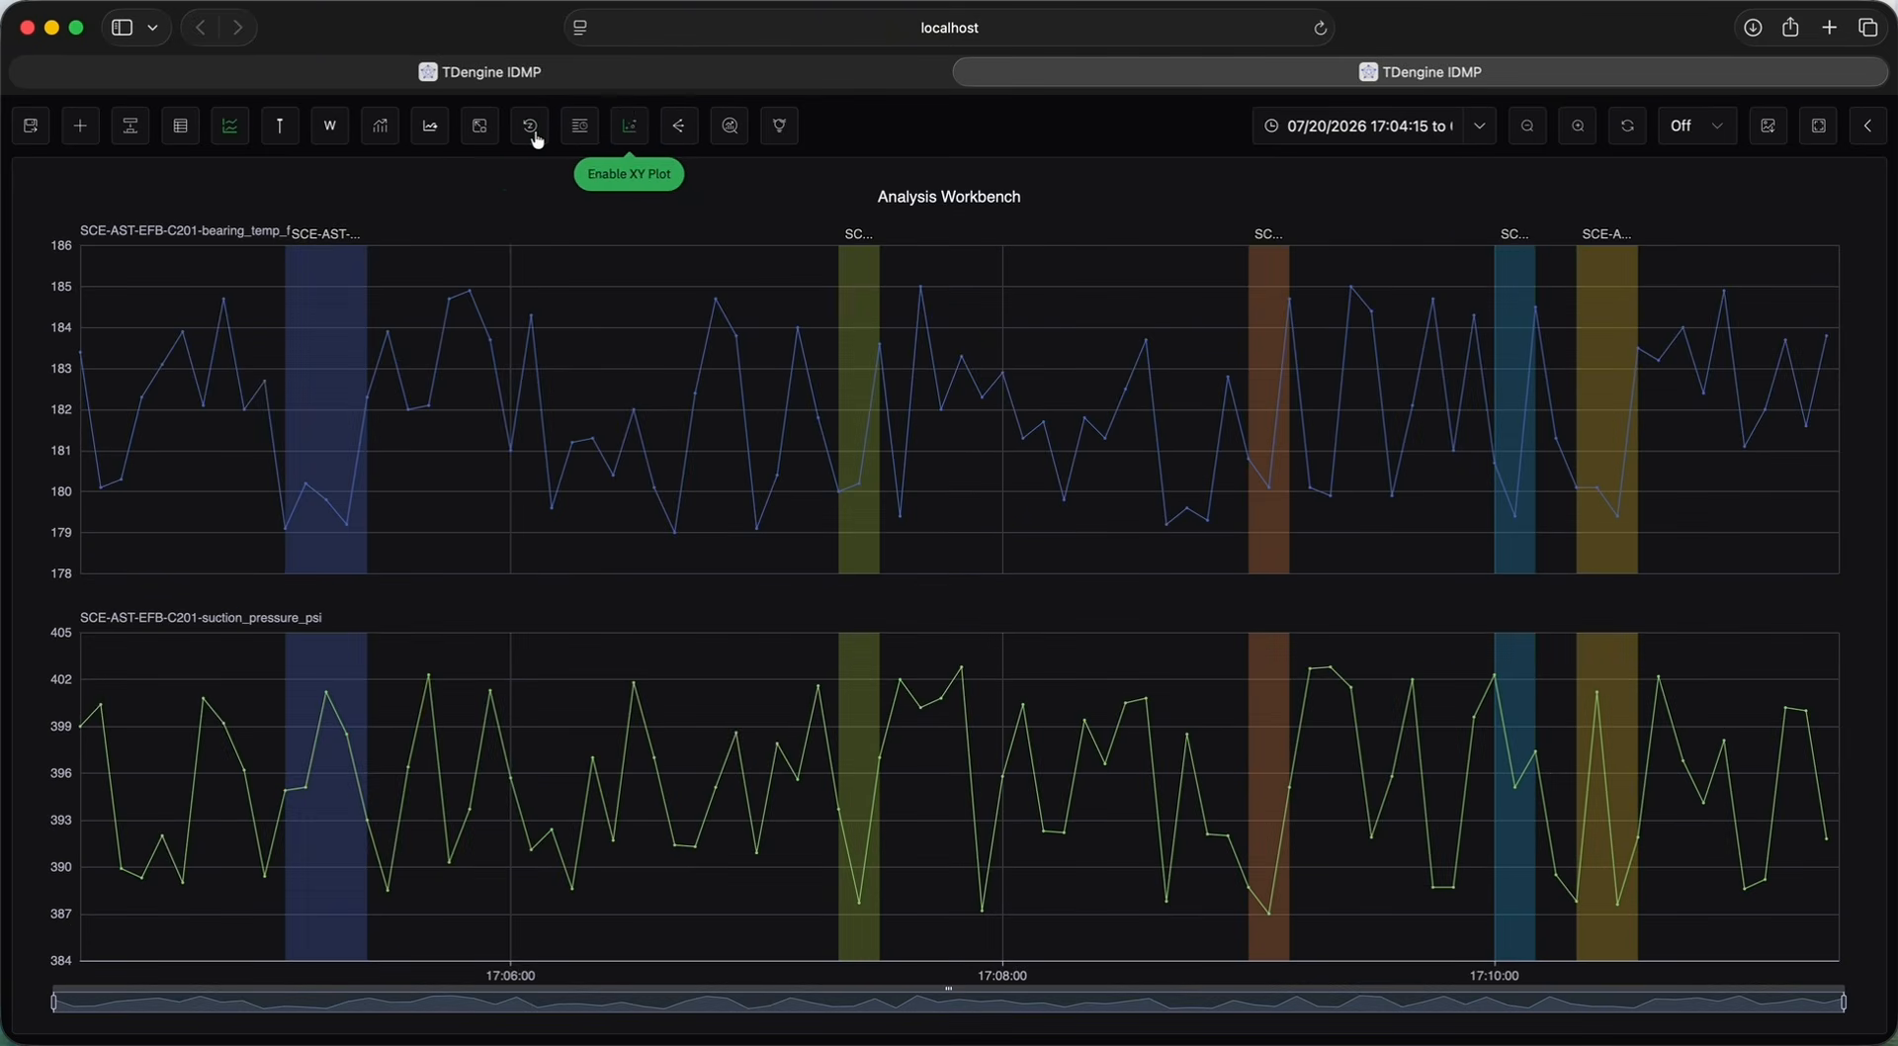
# Run a Correlation Analysis of bearing_temp_f and suction_pressure_psi, and review the results as a graph and as a table.
pyautogui.click(678, 126)
pyautogui.click(983, 880)
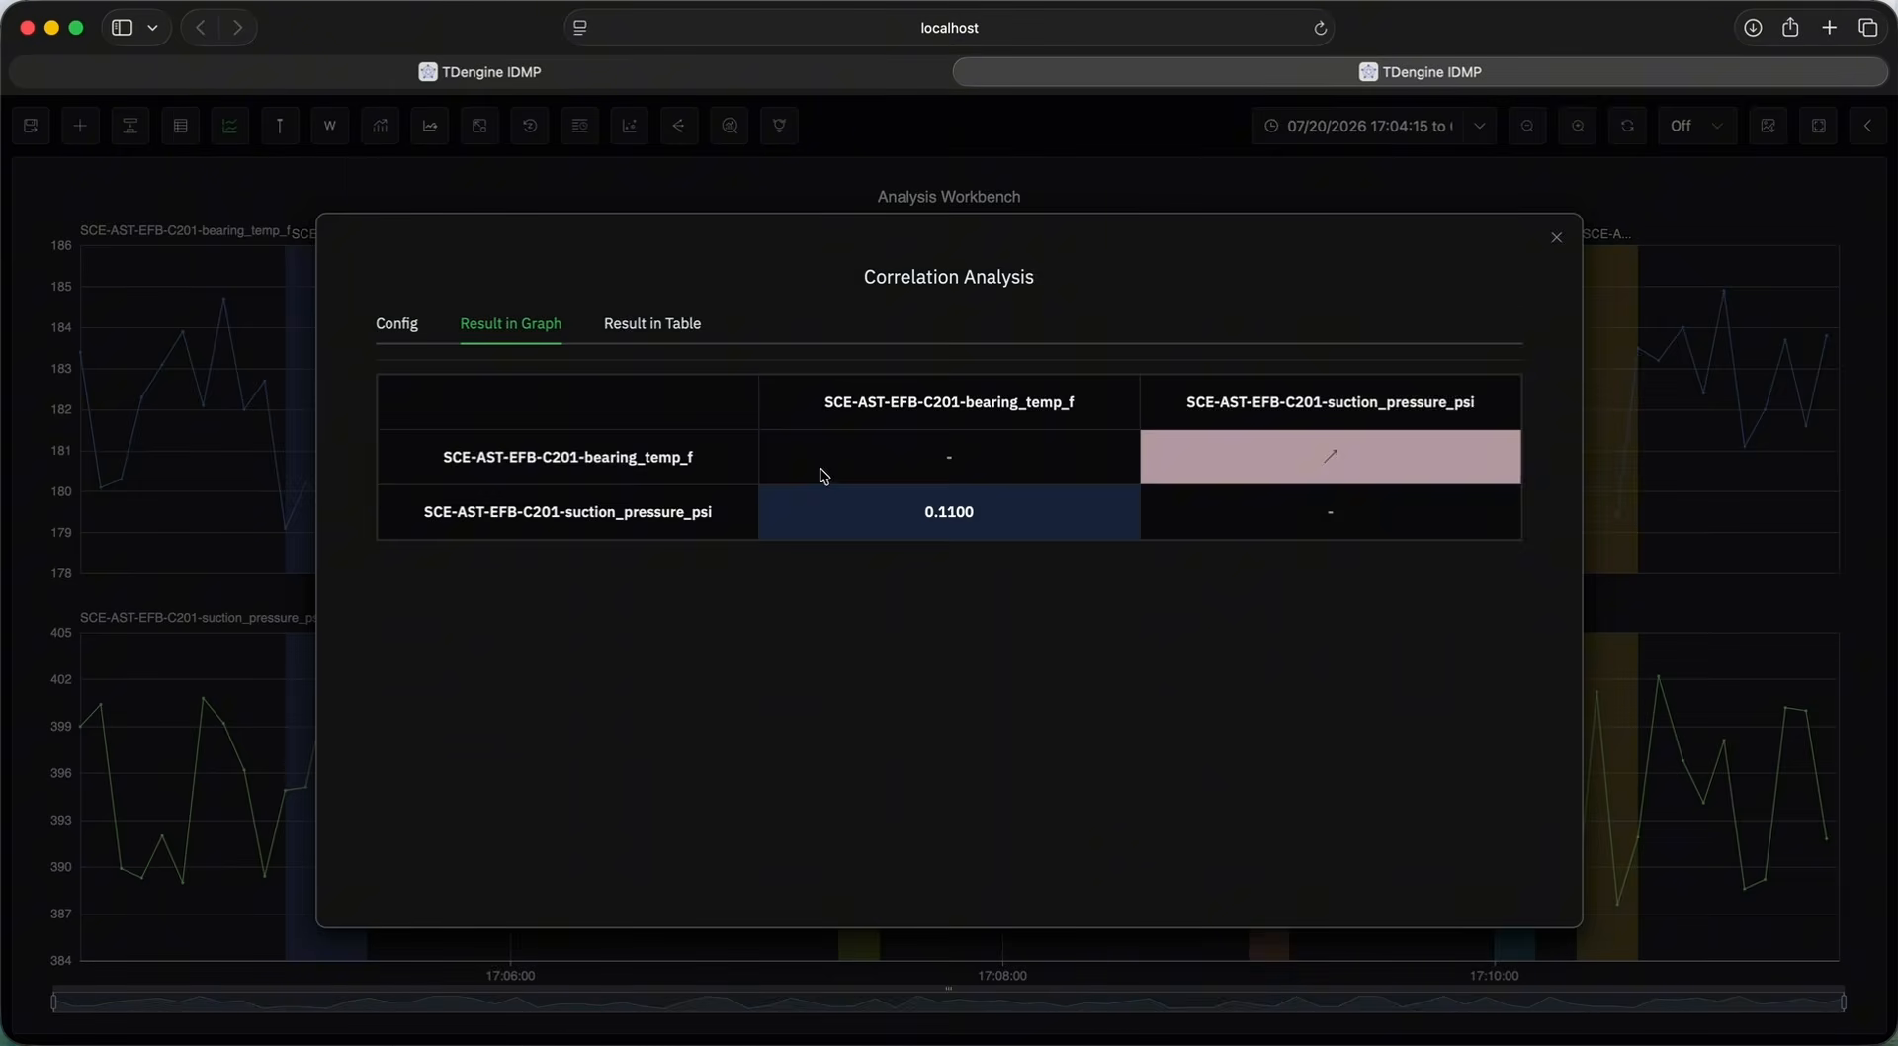
pyautogui.click(695, 325)
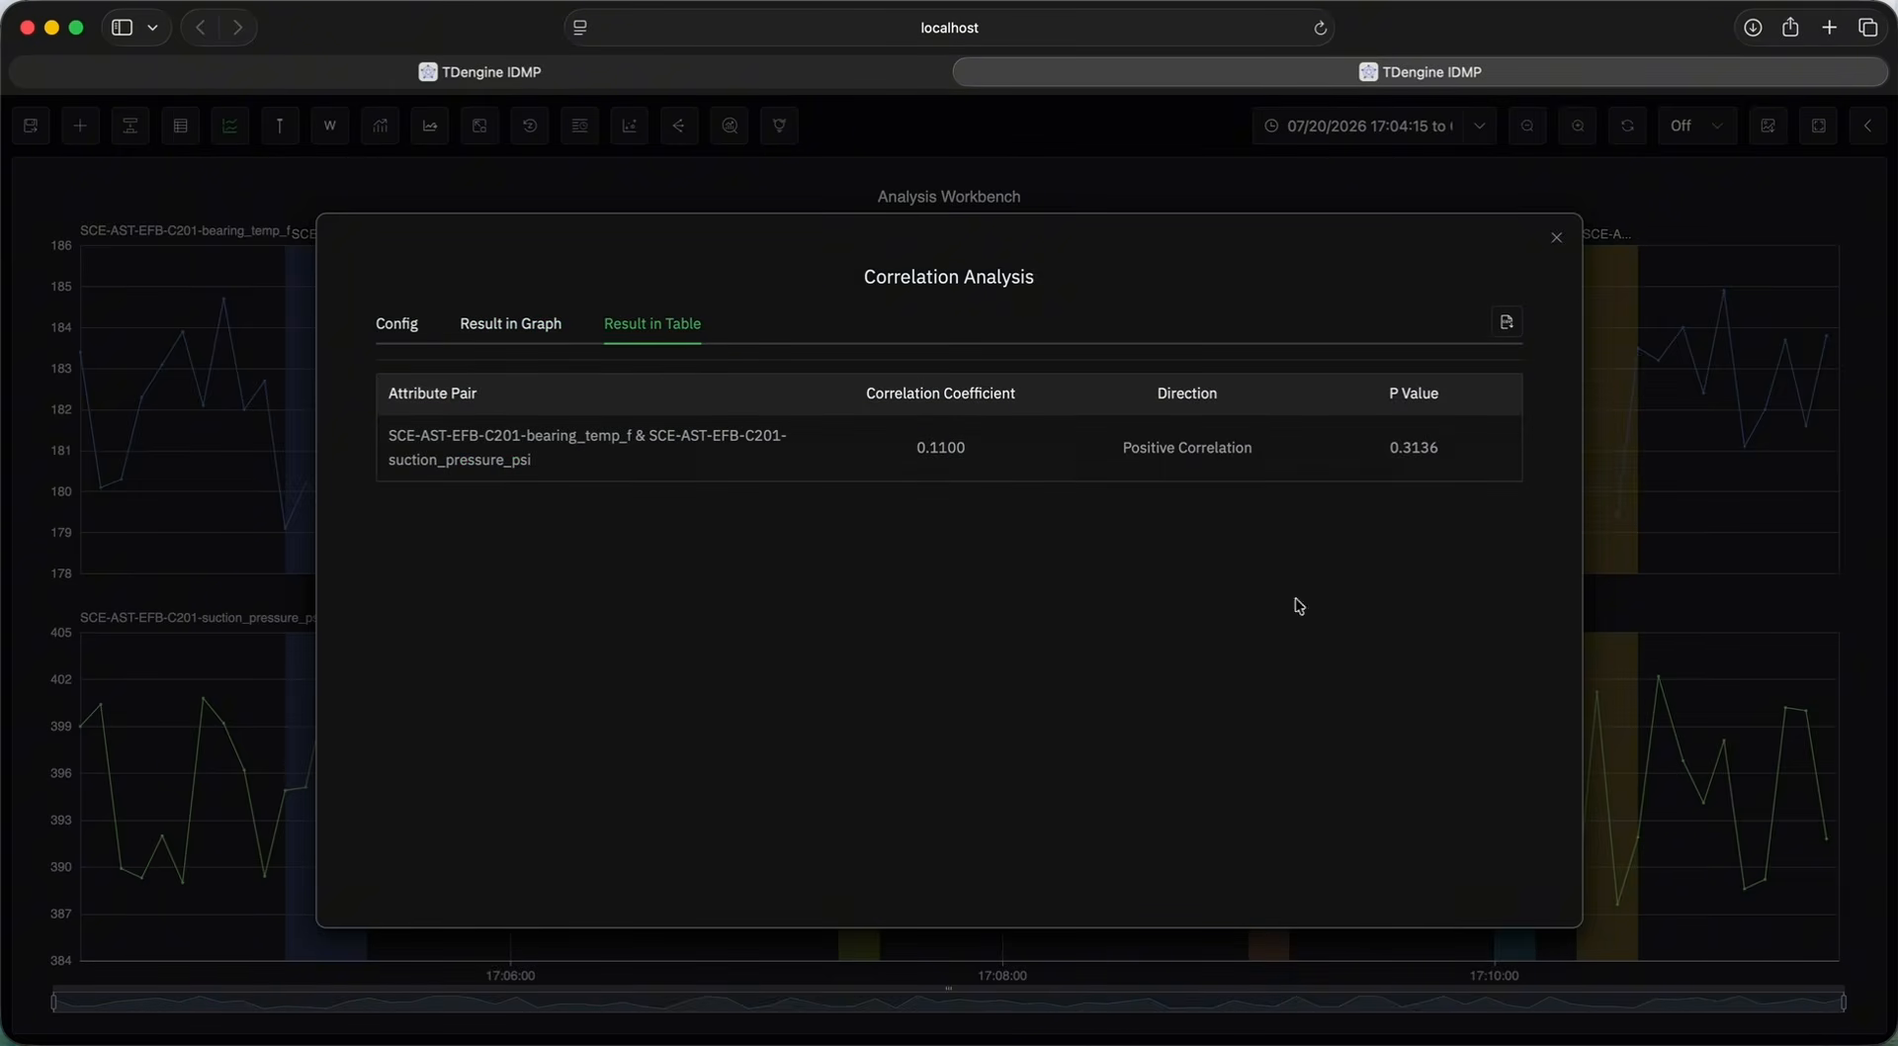
pyautogui.click(1556, 239)
# Run a DTW profile search on the bearing_temp_f pattern from about 17:05 to 17:07, with Z-Score normalization and a result count of 3.
pyautogui.click(730, 125)
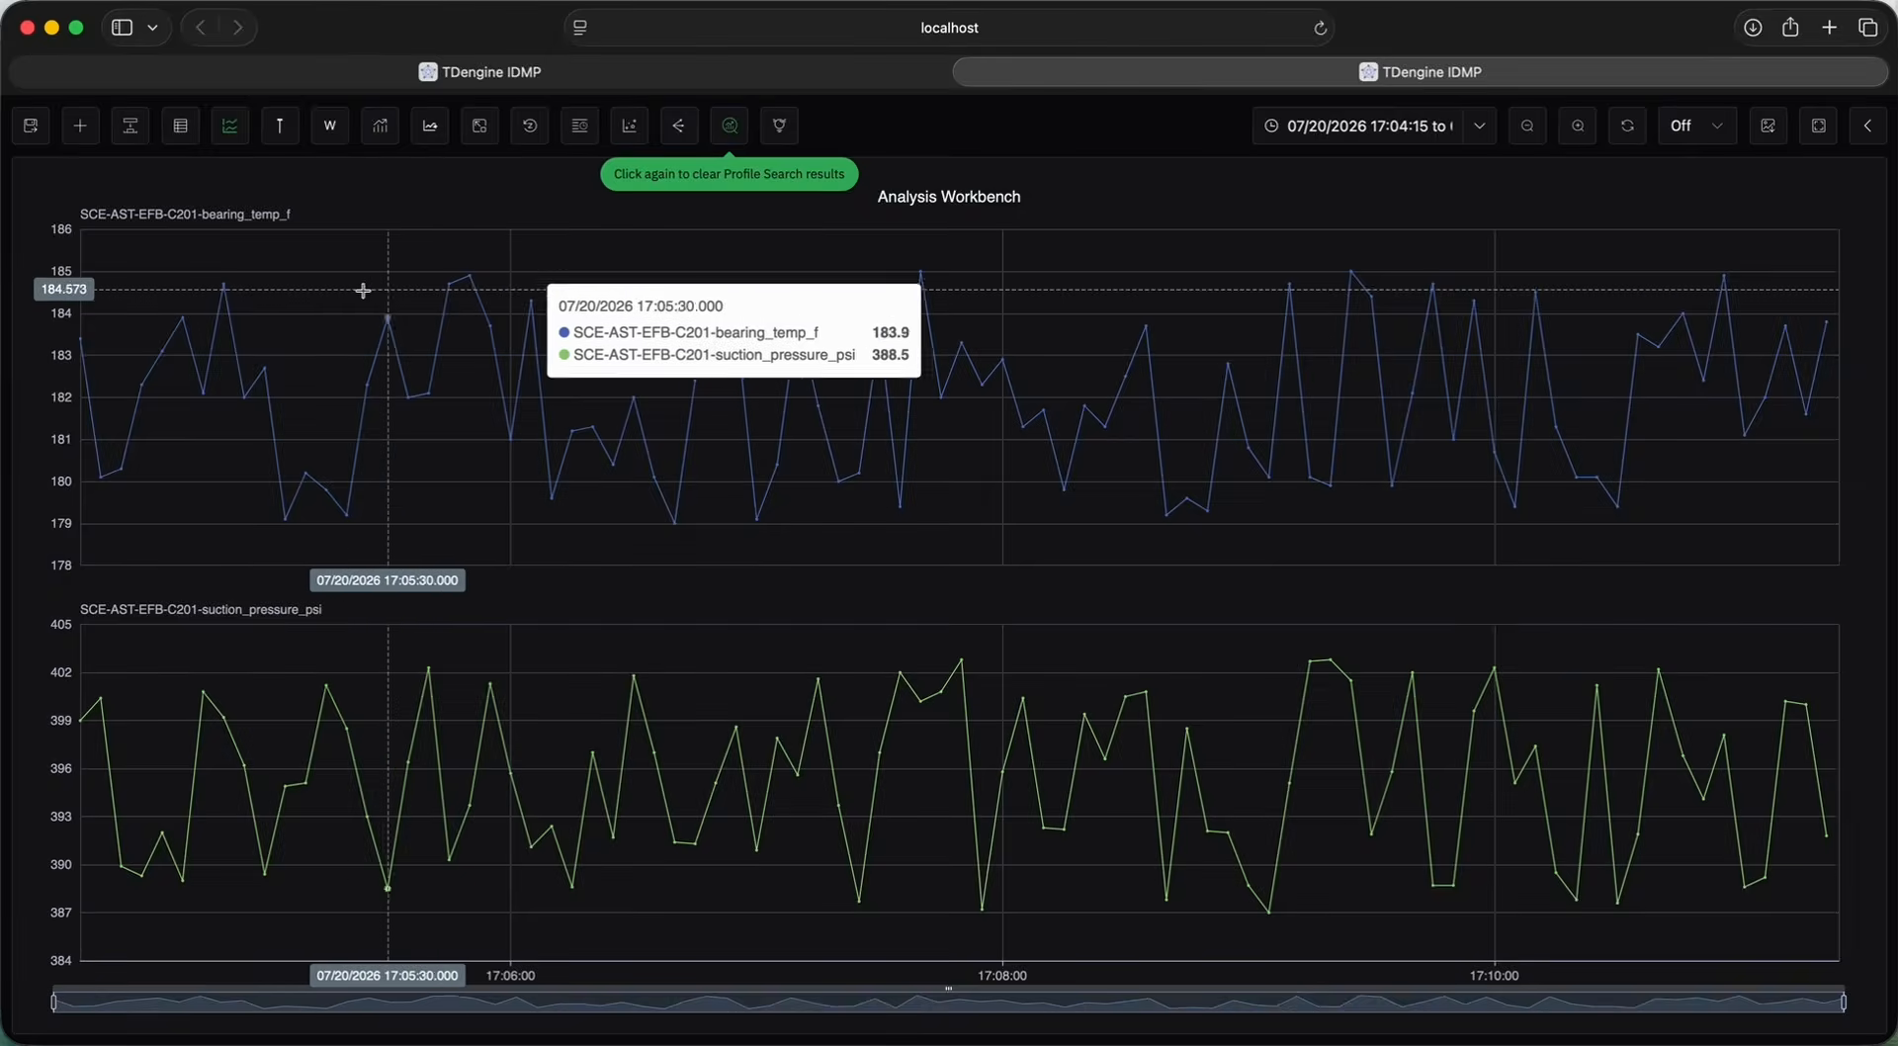
pyautogui.moveTo(341, 288); pyautogui.dragTo(867, 316)
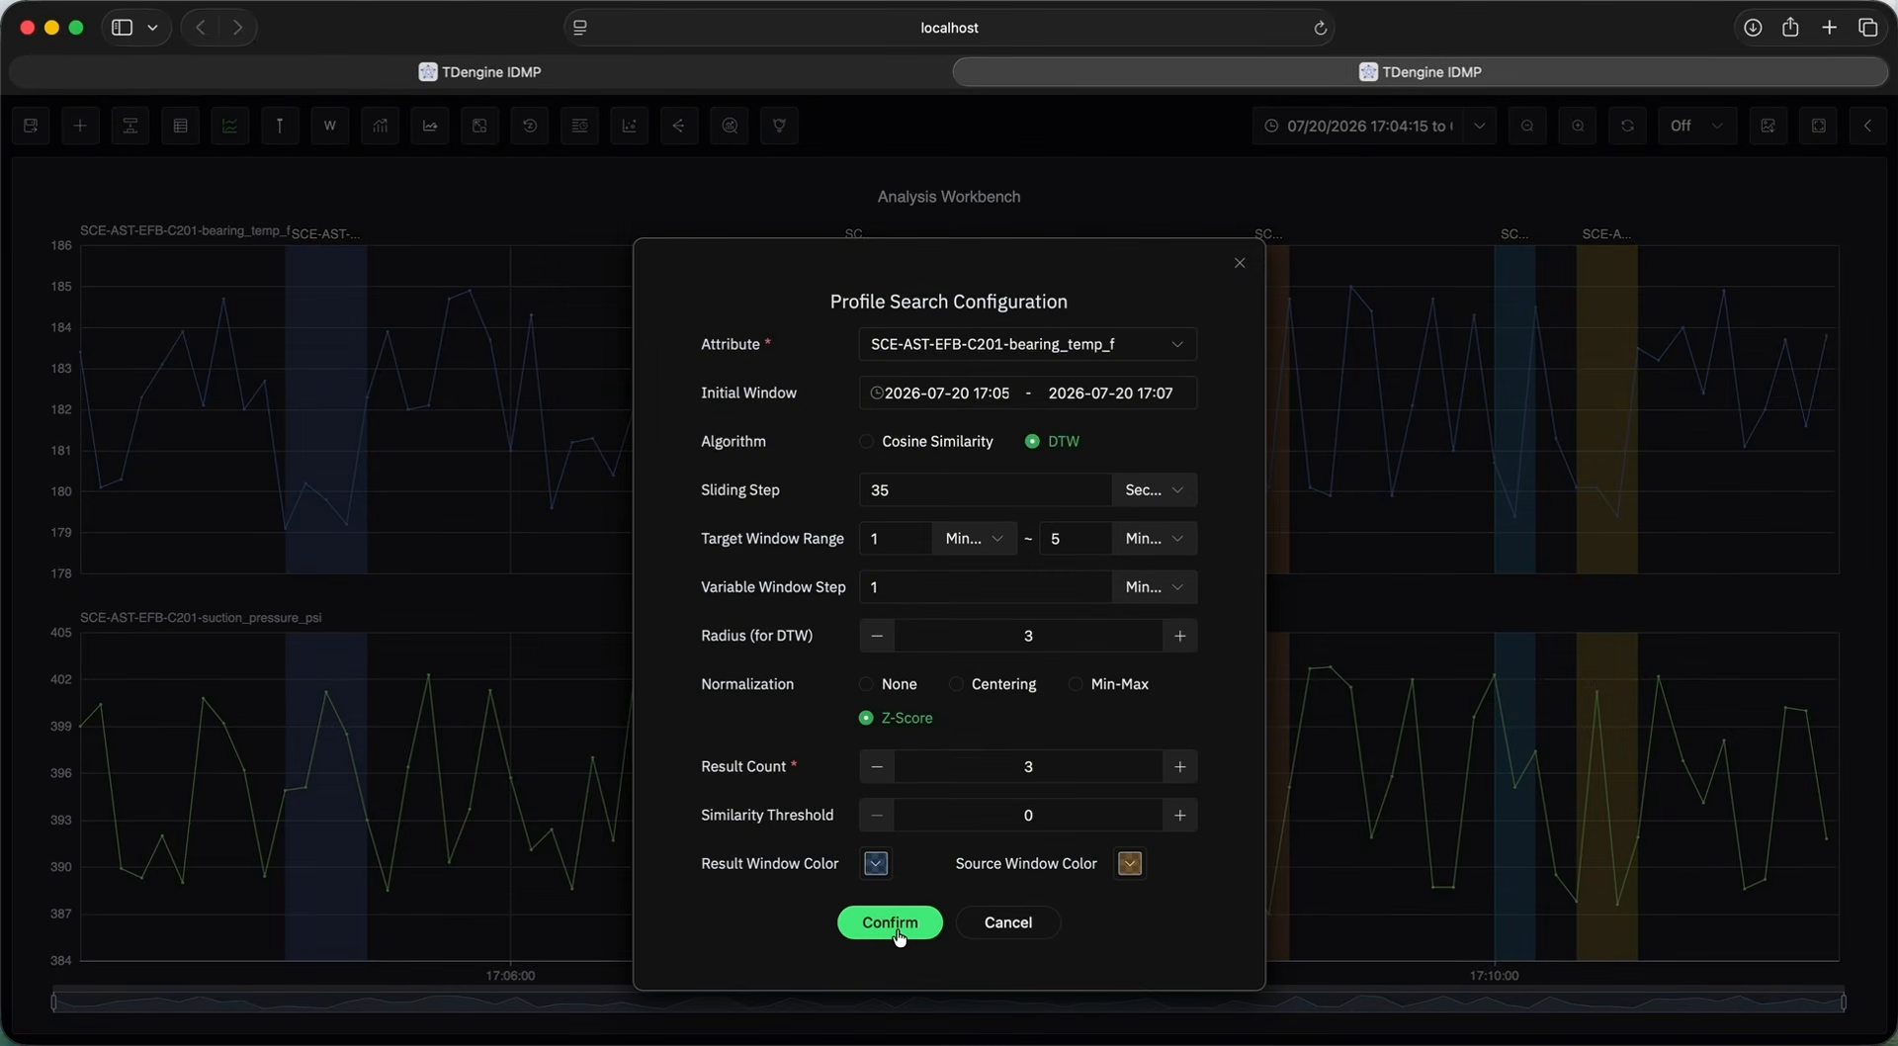
pyautogui.click(892, 924)
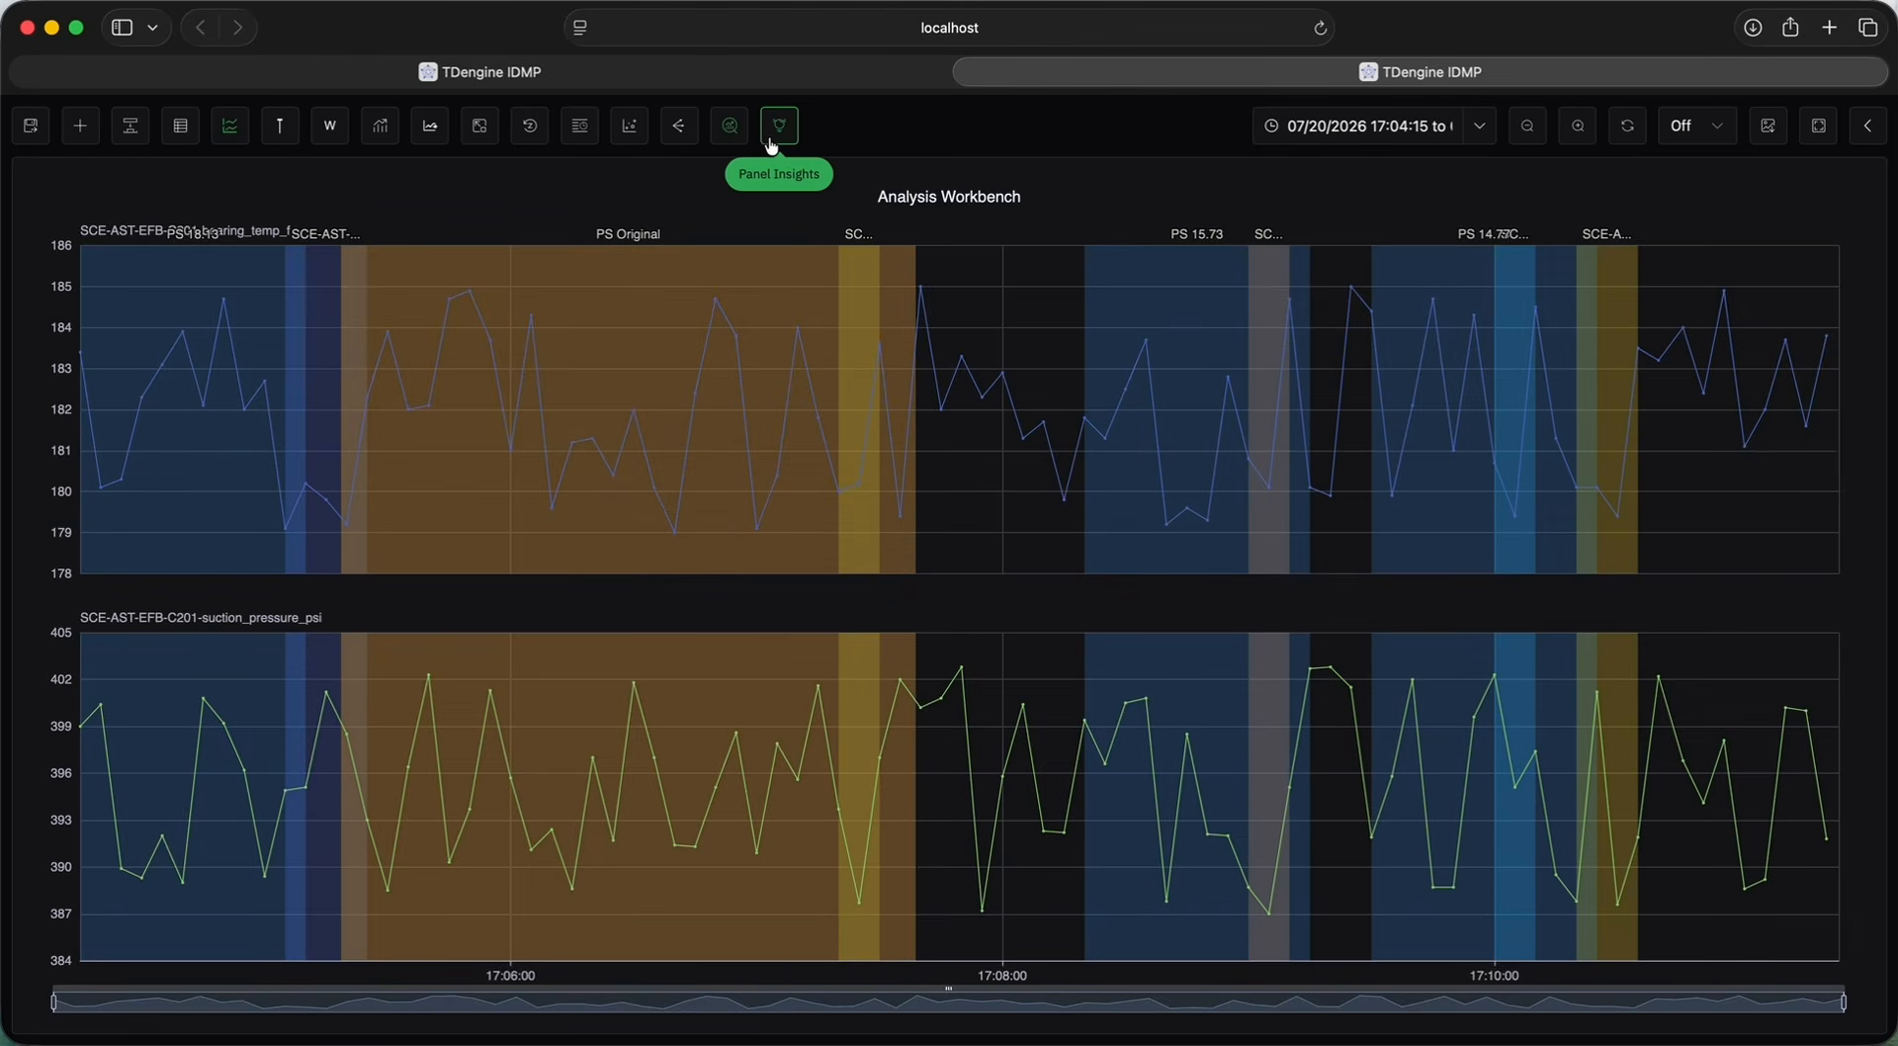
# Generate AI Data Insights for the workbench trends and close the browser tab of the Analysis Workbench.
pyautogui.click(772, 146)
pyautogui.click(1822, 181)
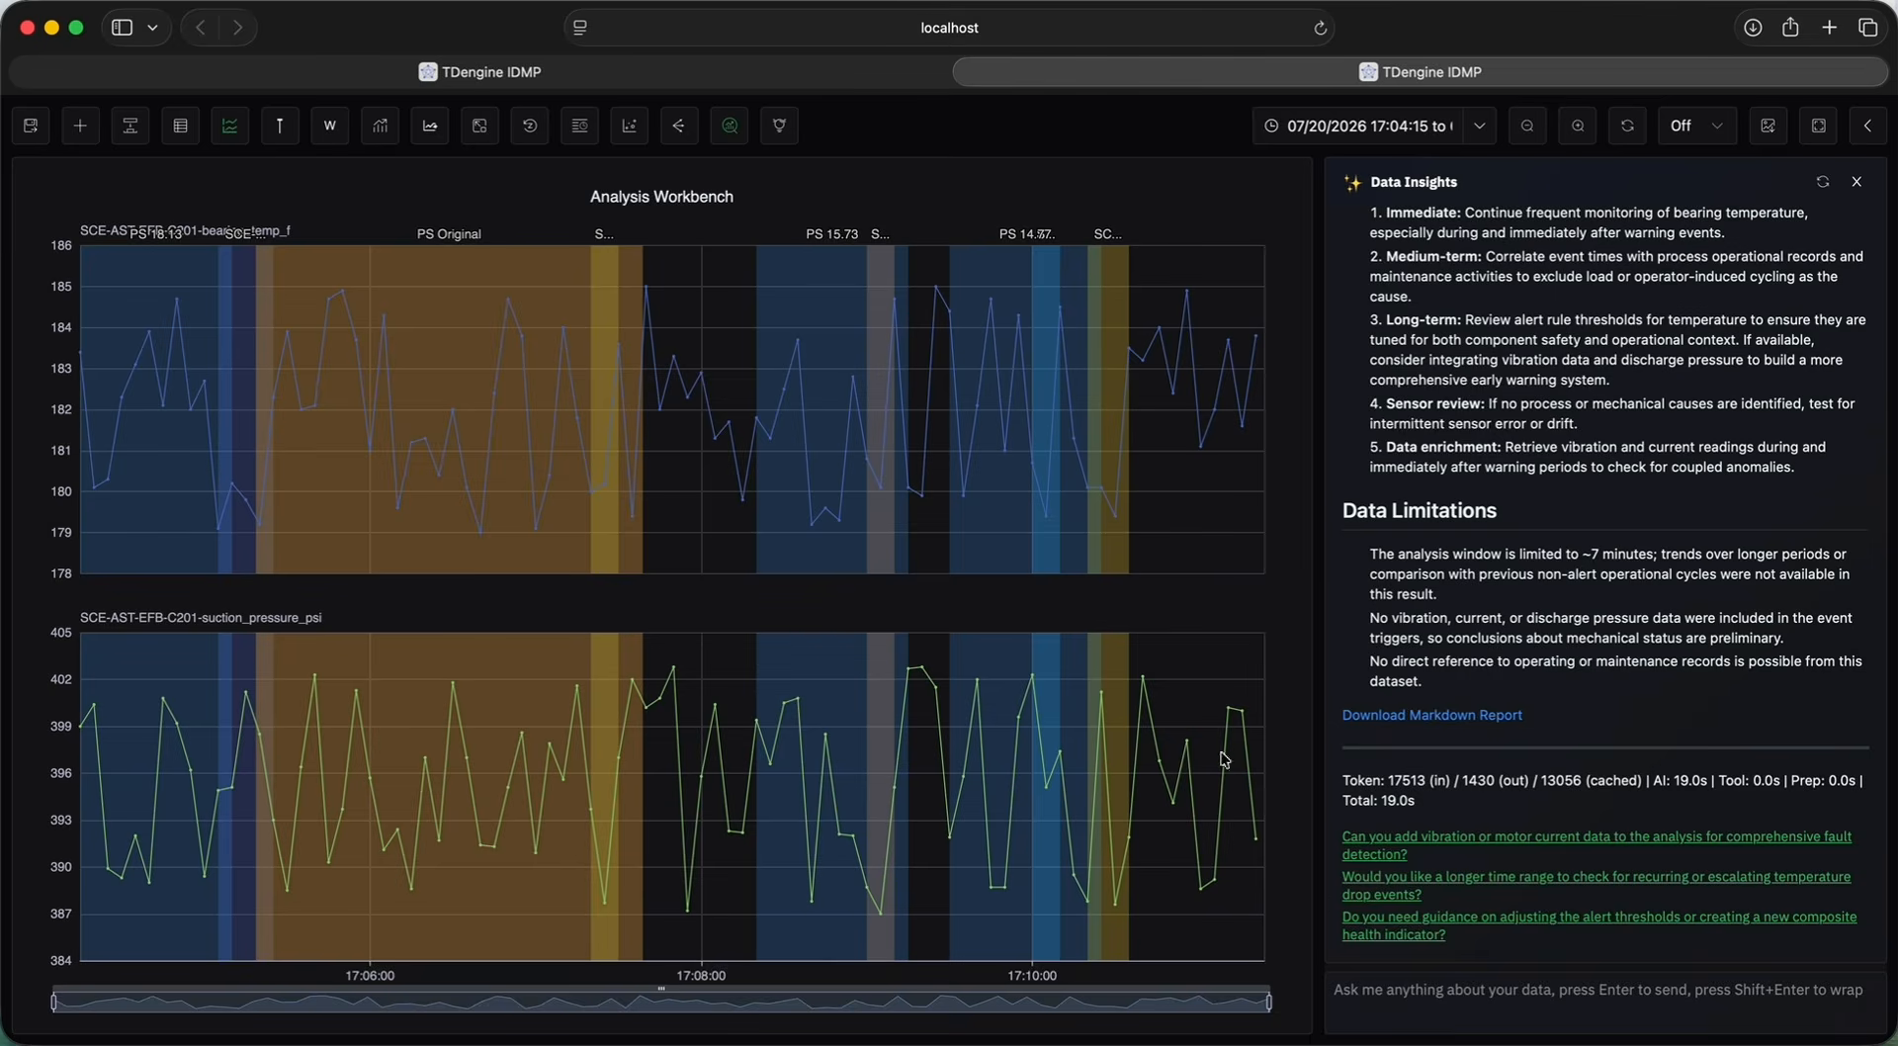
pyautogui.click(608, 77)
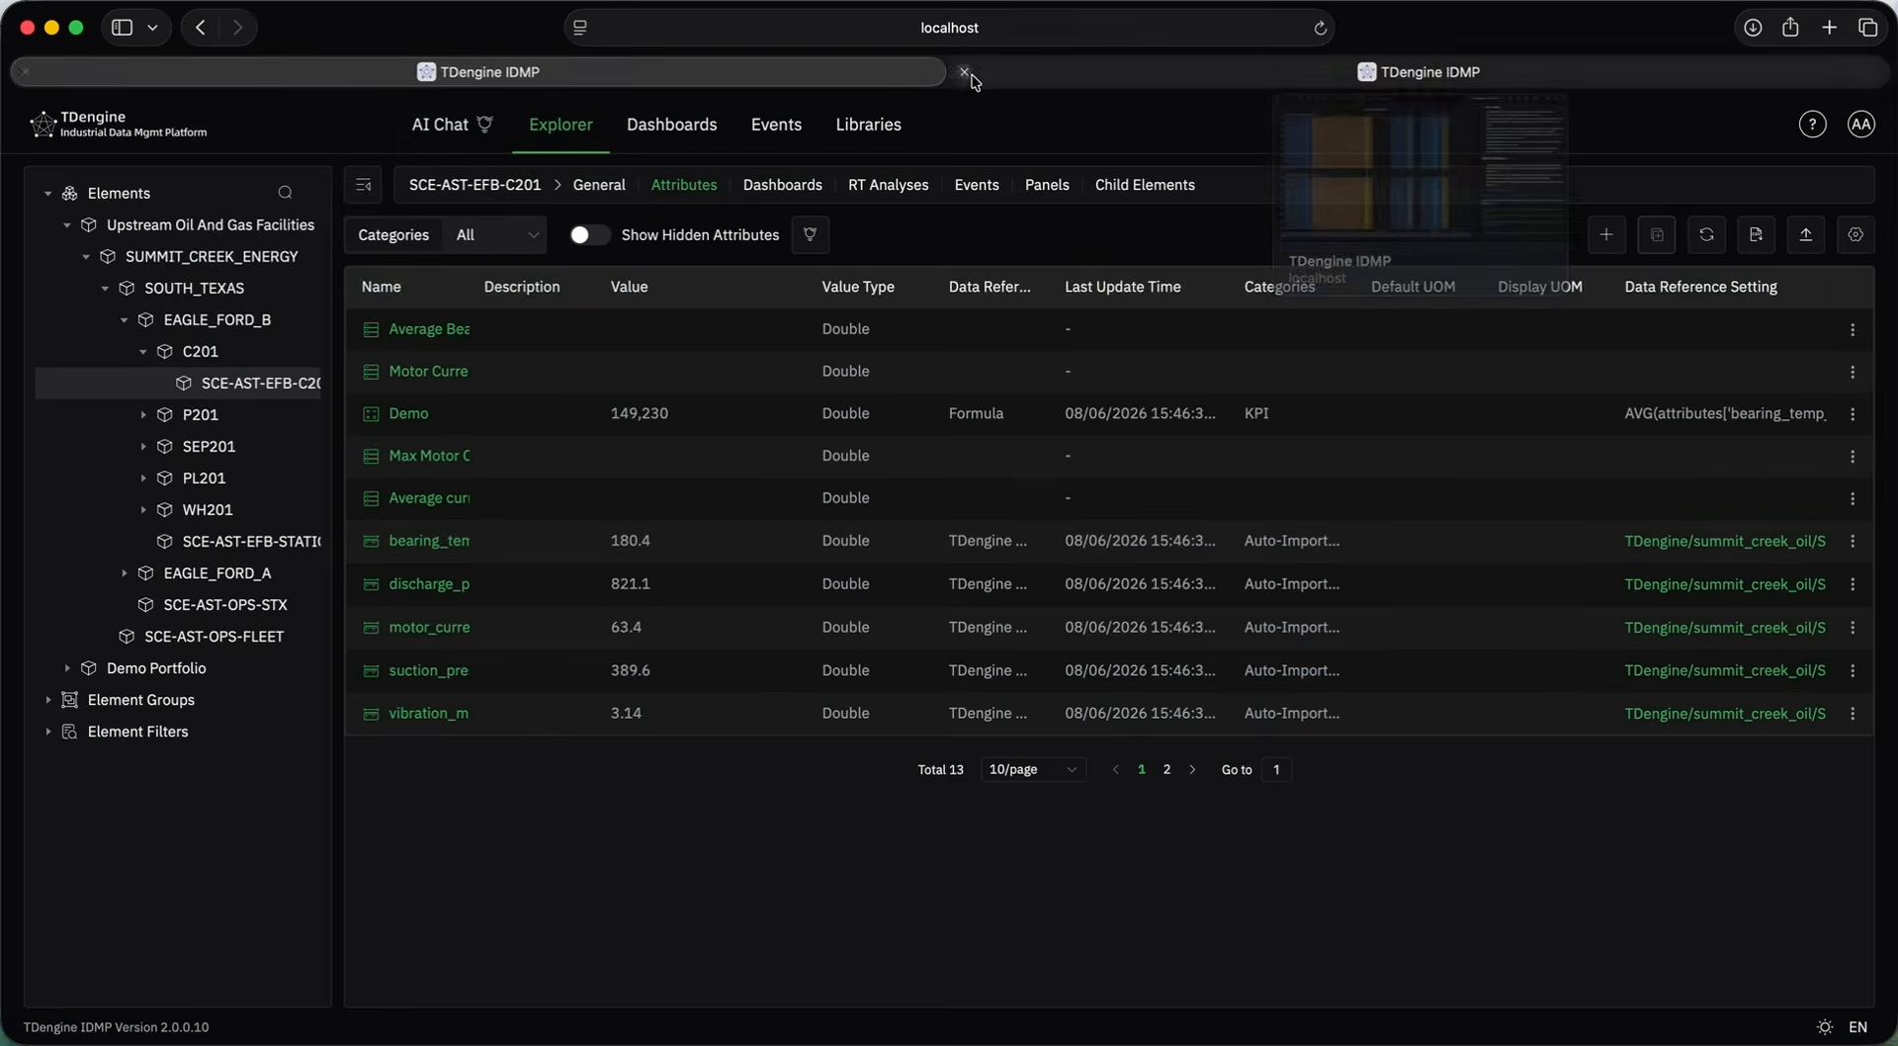
pyautogui.click(966, 72)
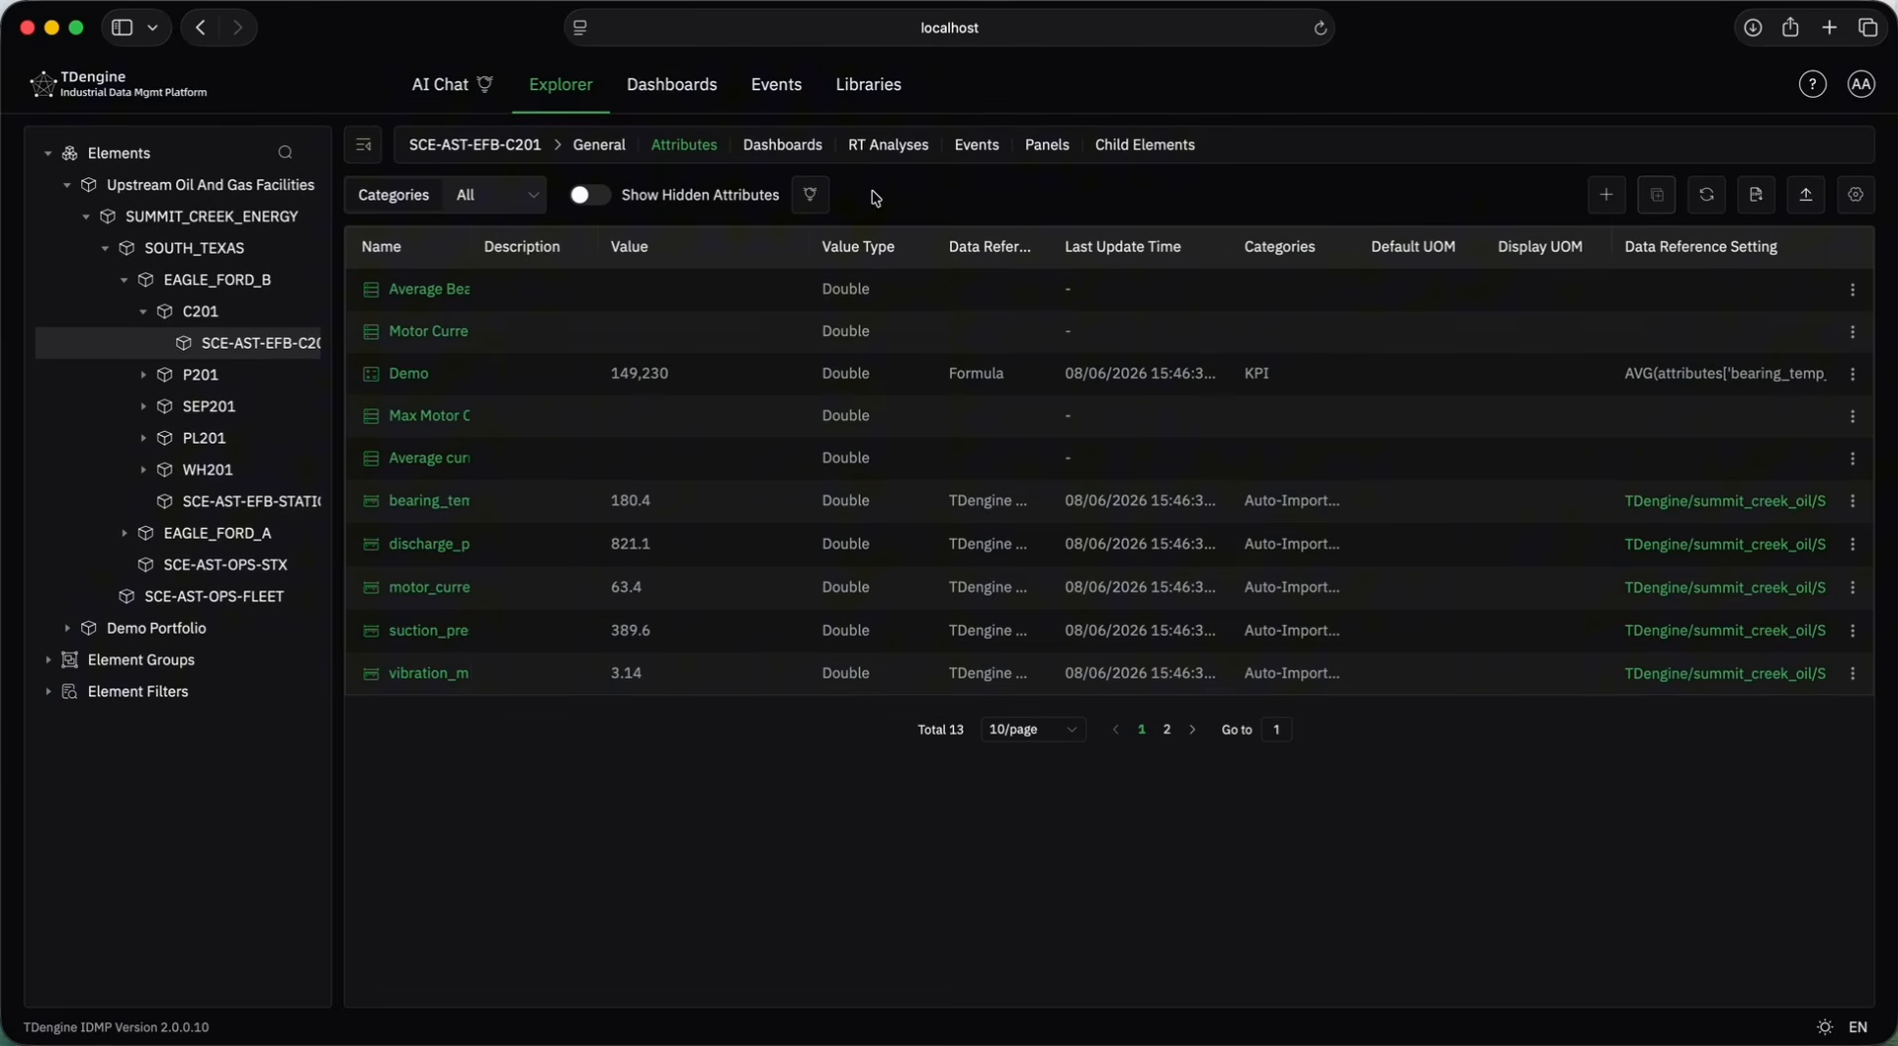
# Browse the panels of SCE-AST-EFB-C201 and open the Predictions panel for viewing.
pyautogui.click(1047, 144)
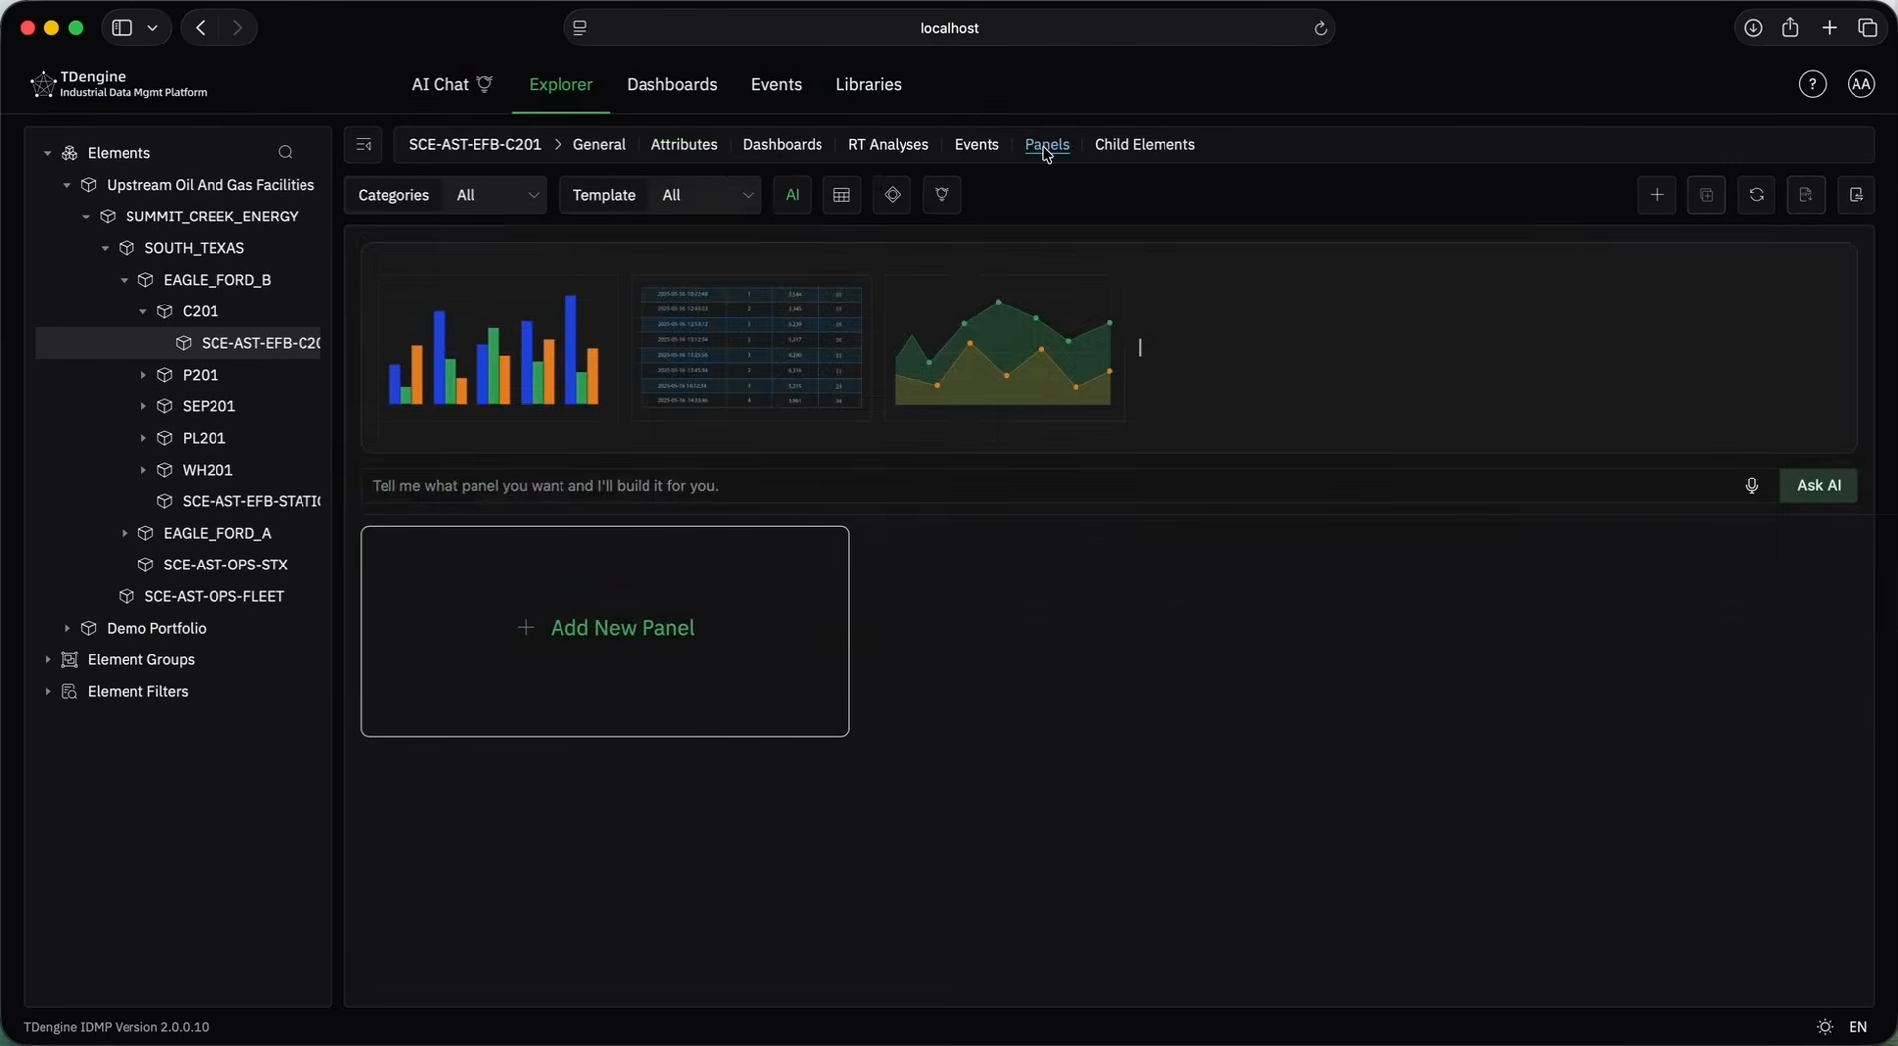
pyautogui.scroll(-5, 924, 649)
pyautogui.scroll(-5, 924, 649)
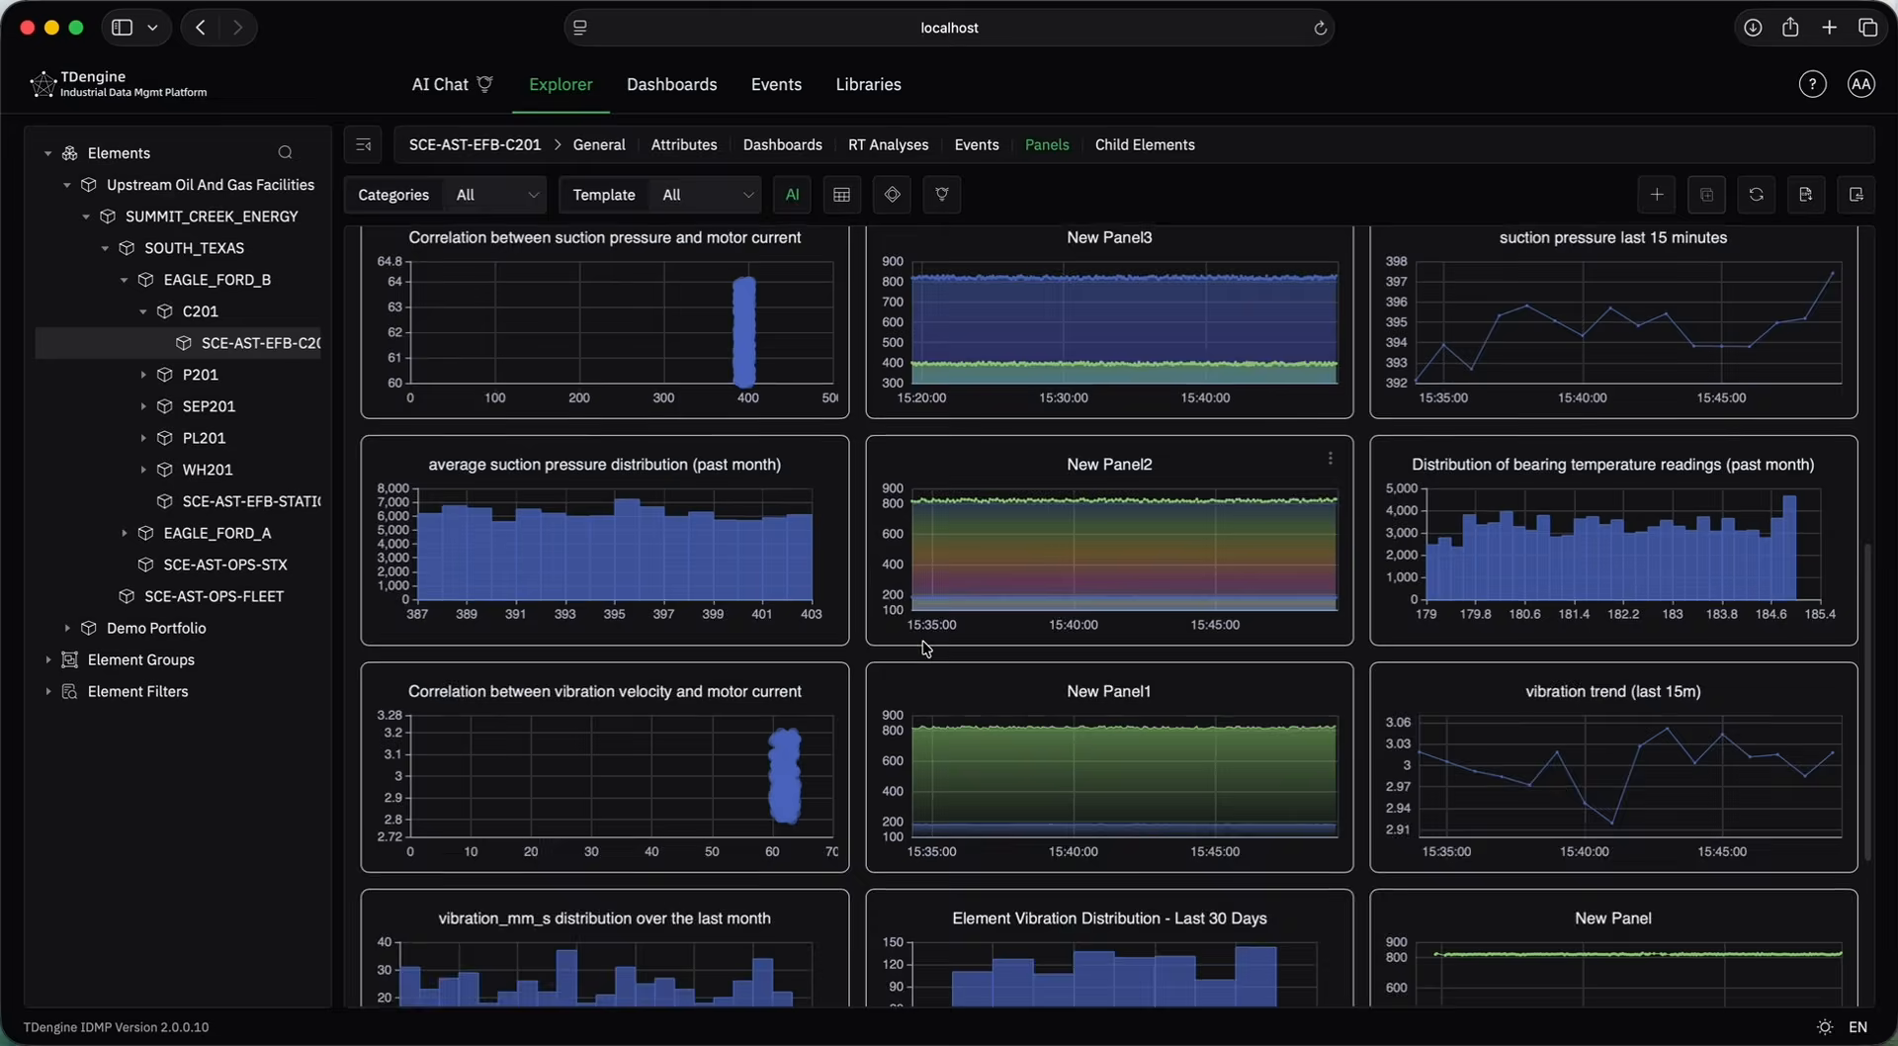
pyautogui.scroll(3, 929, 613)
pyautogui.scroll(-6, 1582, 425)
pyautogui.scroll(3, 1578, 542)
pyautogui.scroll(-3, 1335, 823)
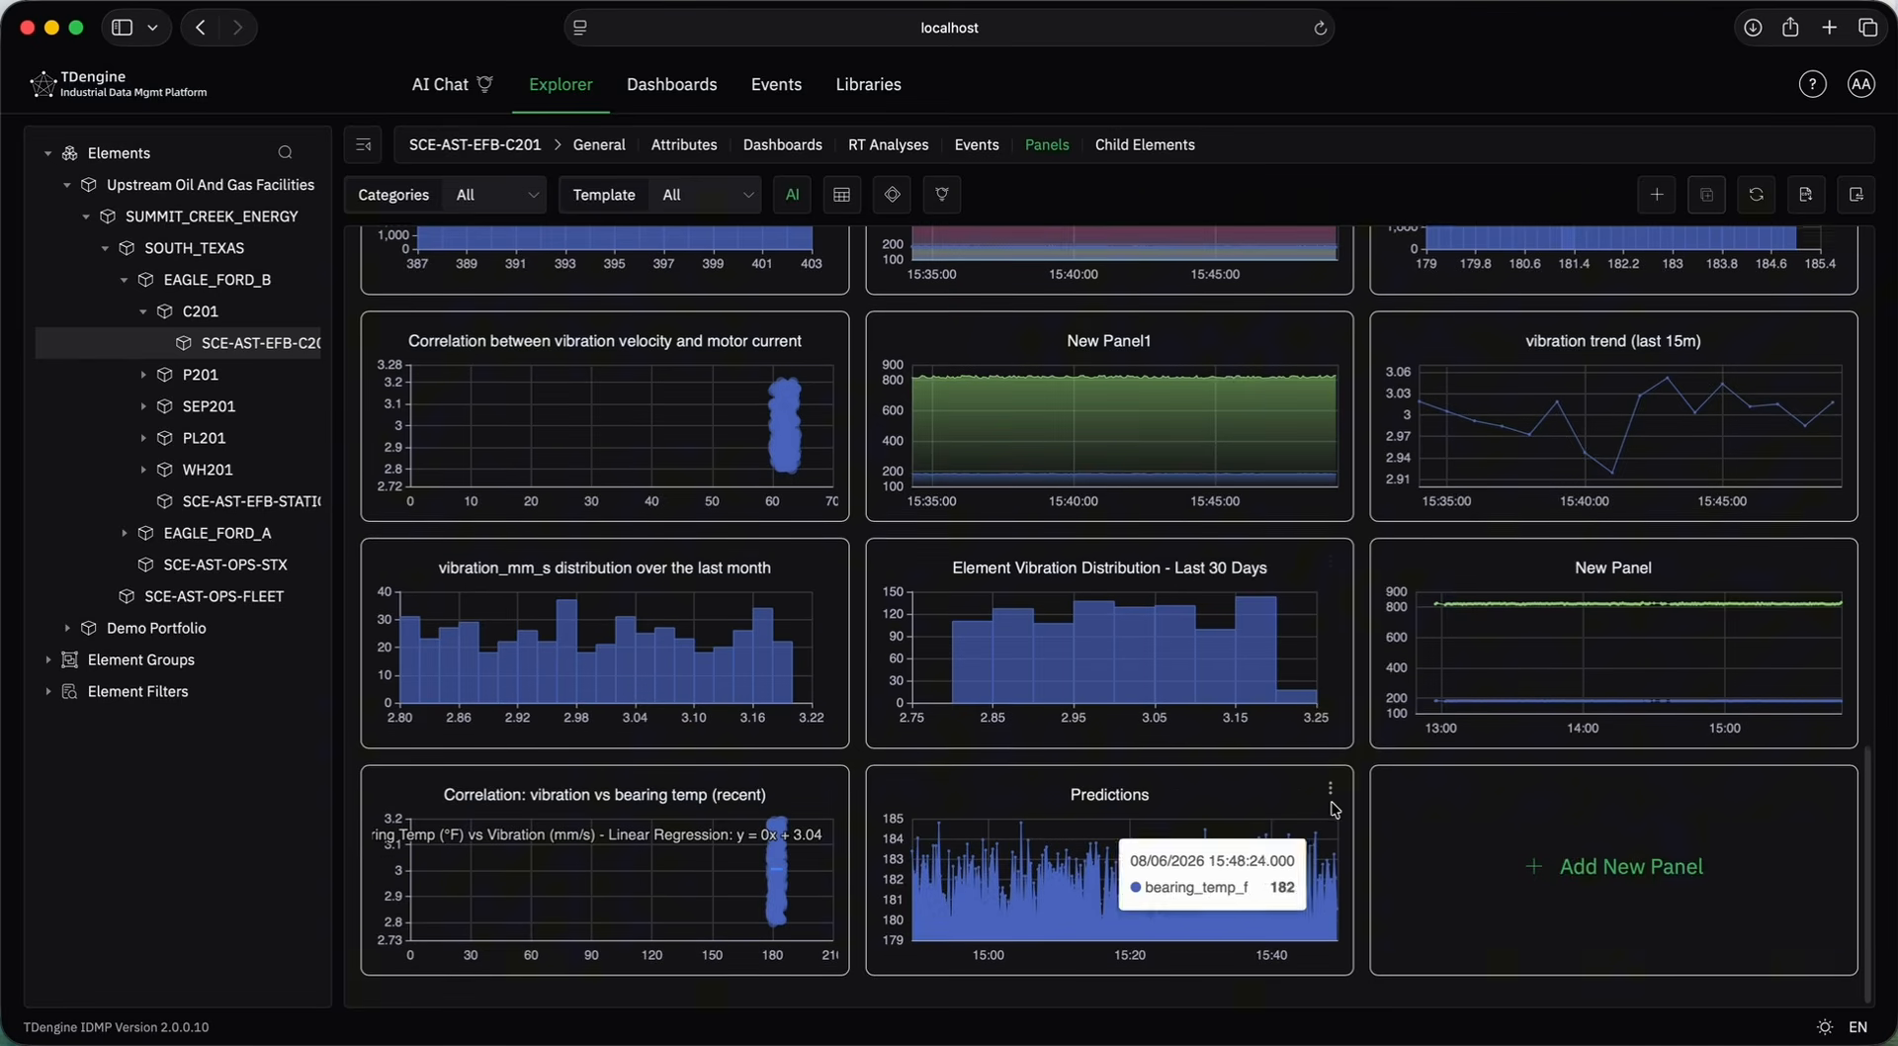
pyautogui.click(1328, 790)
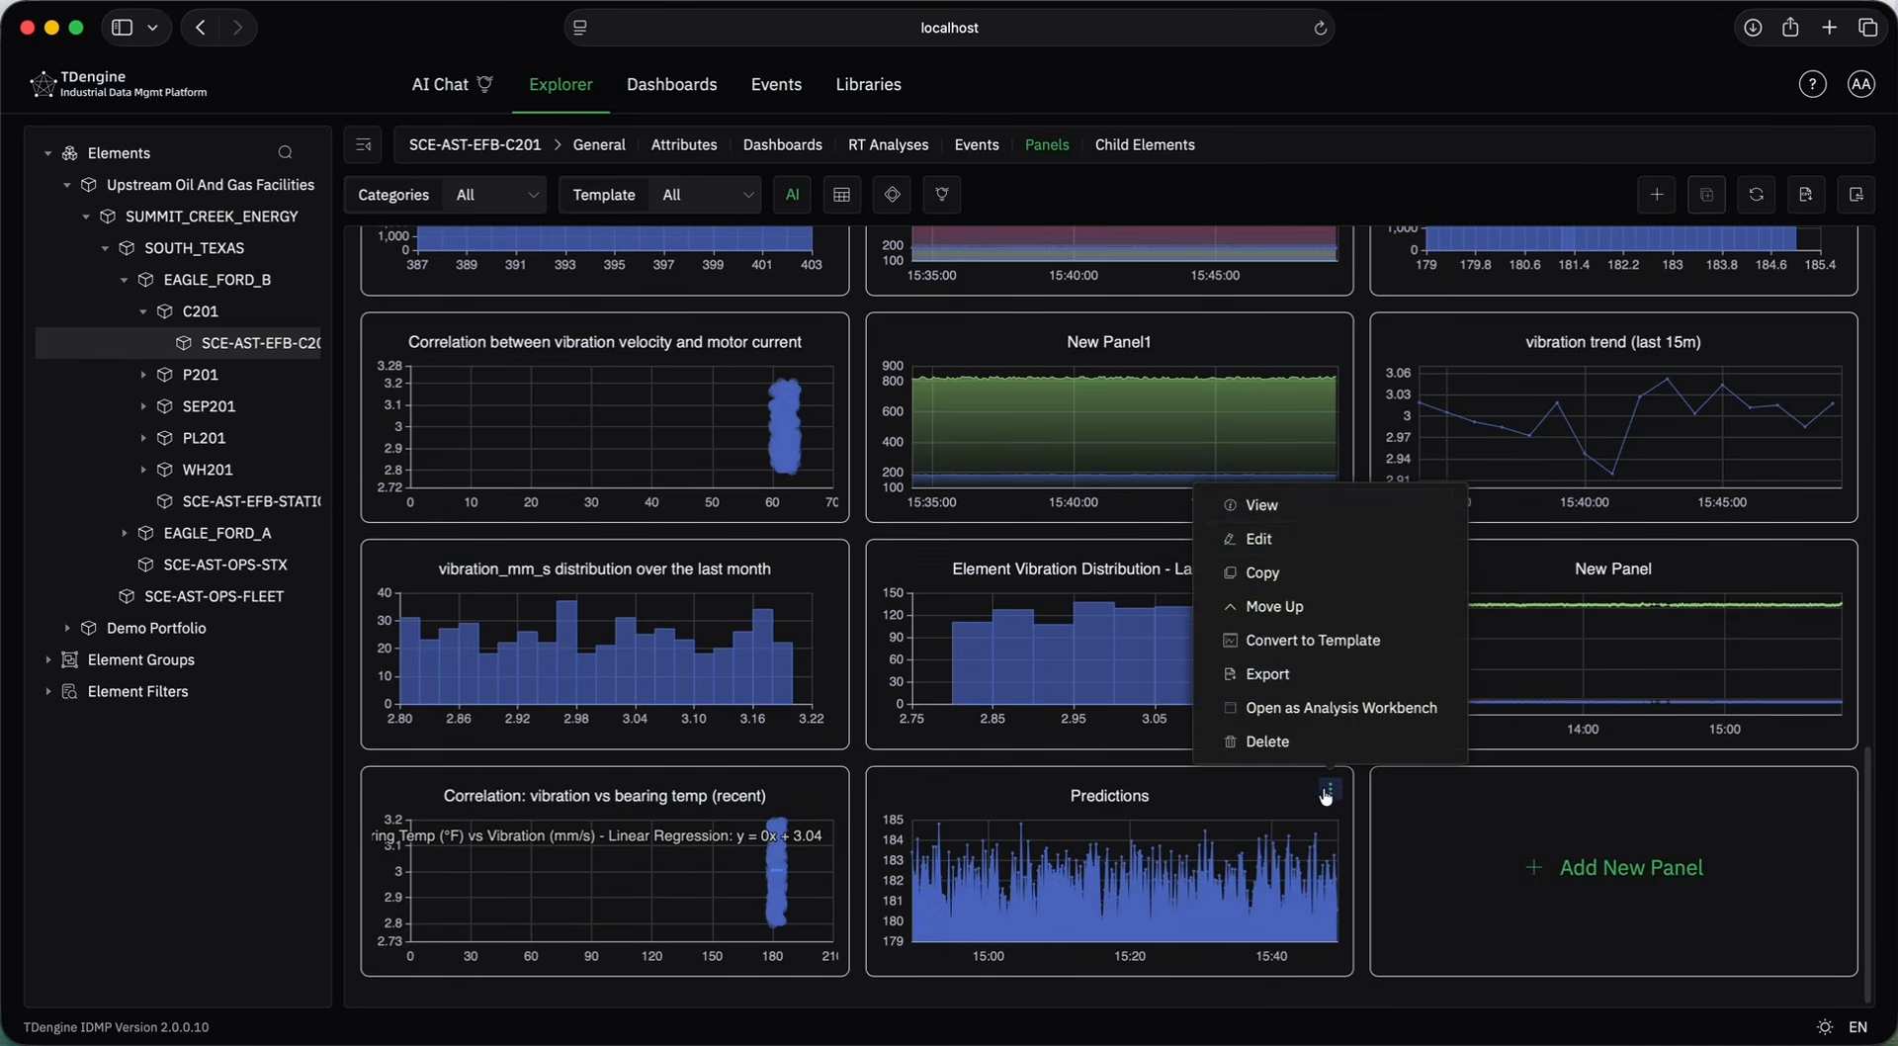
pyautogui.click(1282, 506)
# Set up a temporary forecast of bearing_temp_f on the Predictions panel using the tdtsfm_1 algorithm.
pyautogui.click(661, 195)
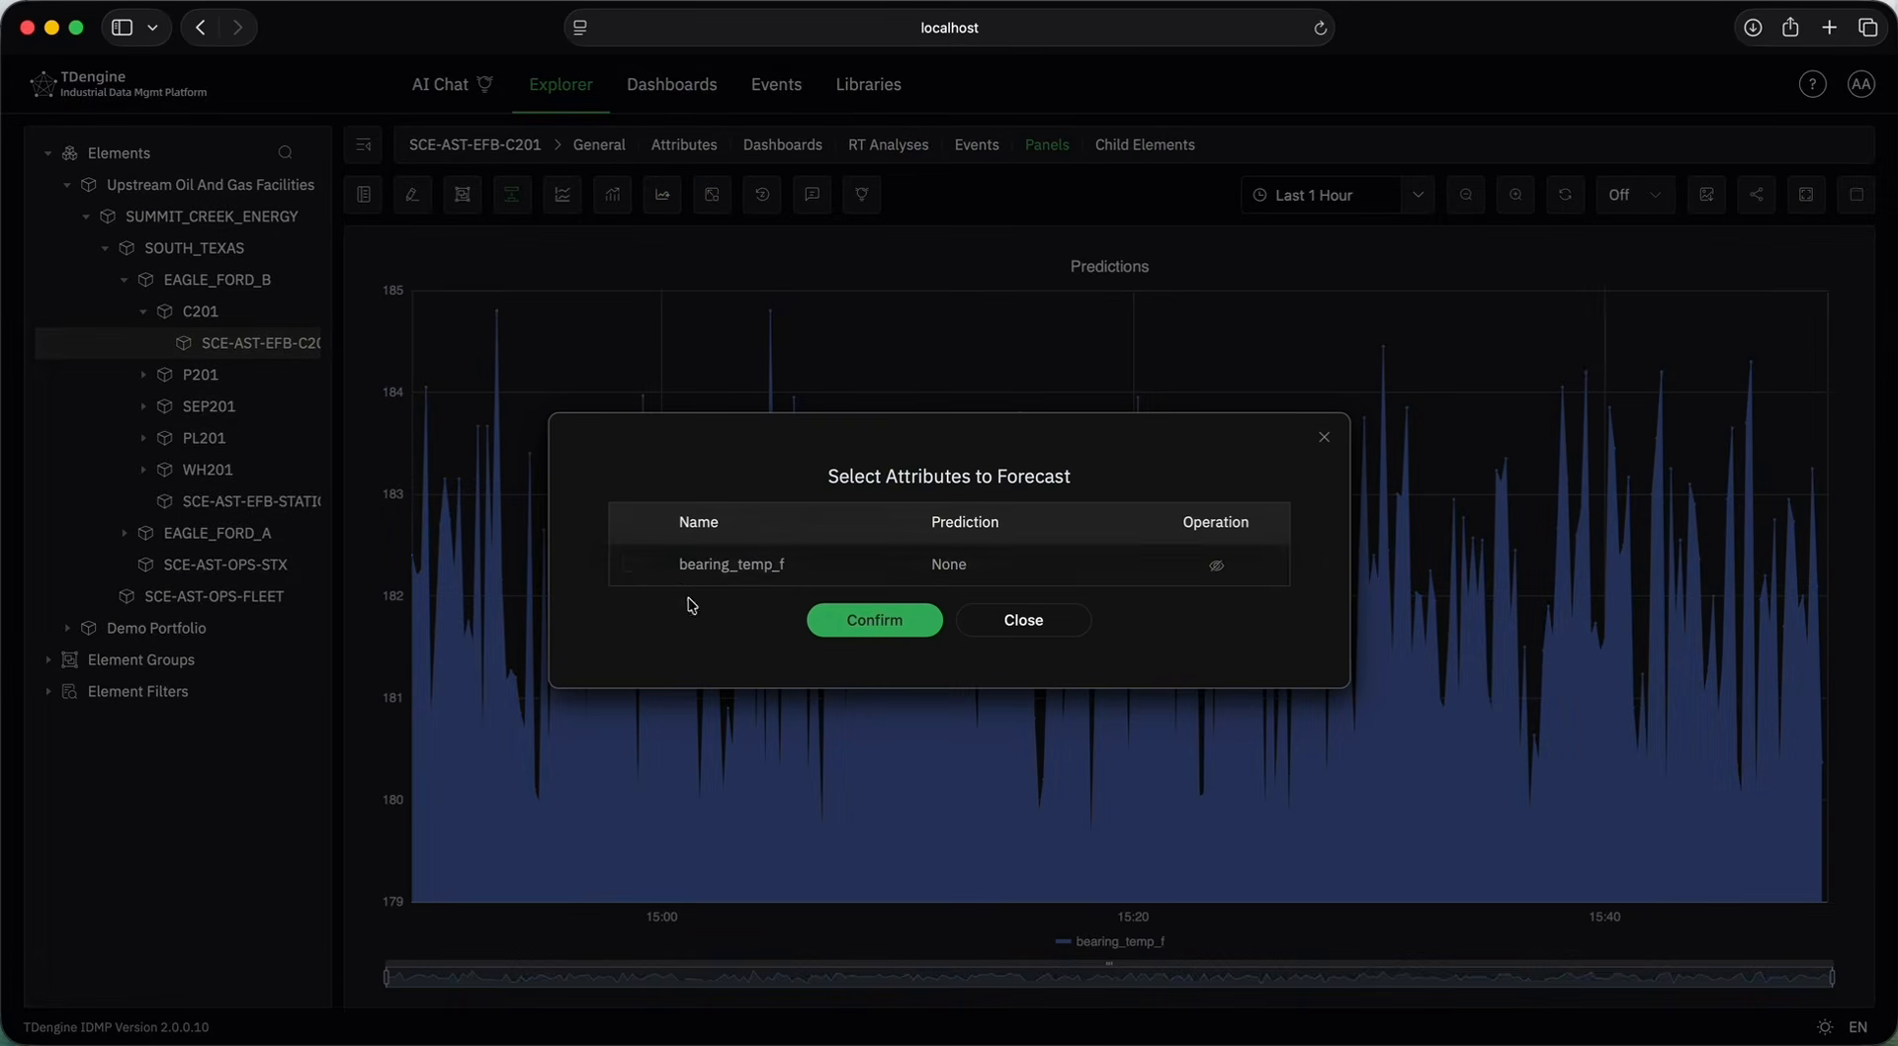
pyautogui.click(630, 565)
pyautogui.click(865, 623)
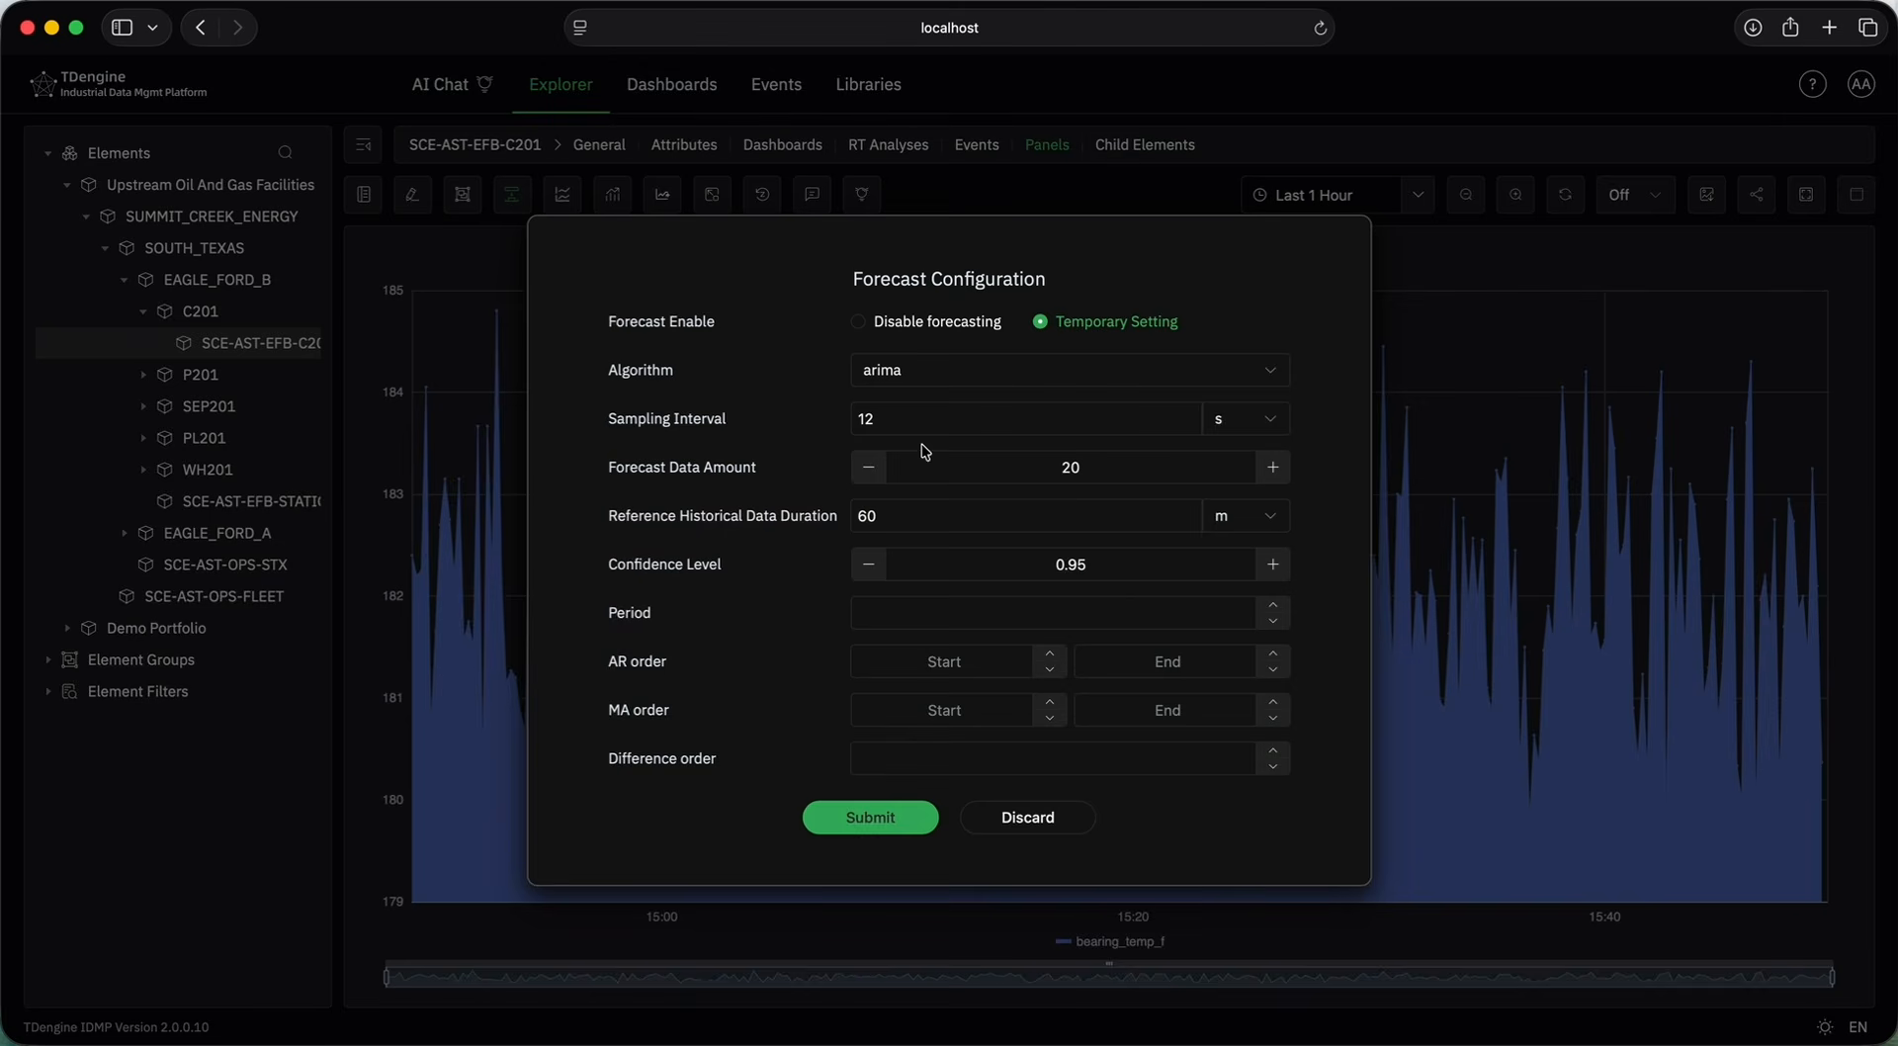
pyautogui.click(1118, 624)
pyautogui.click(961, 381)
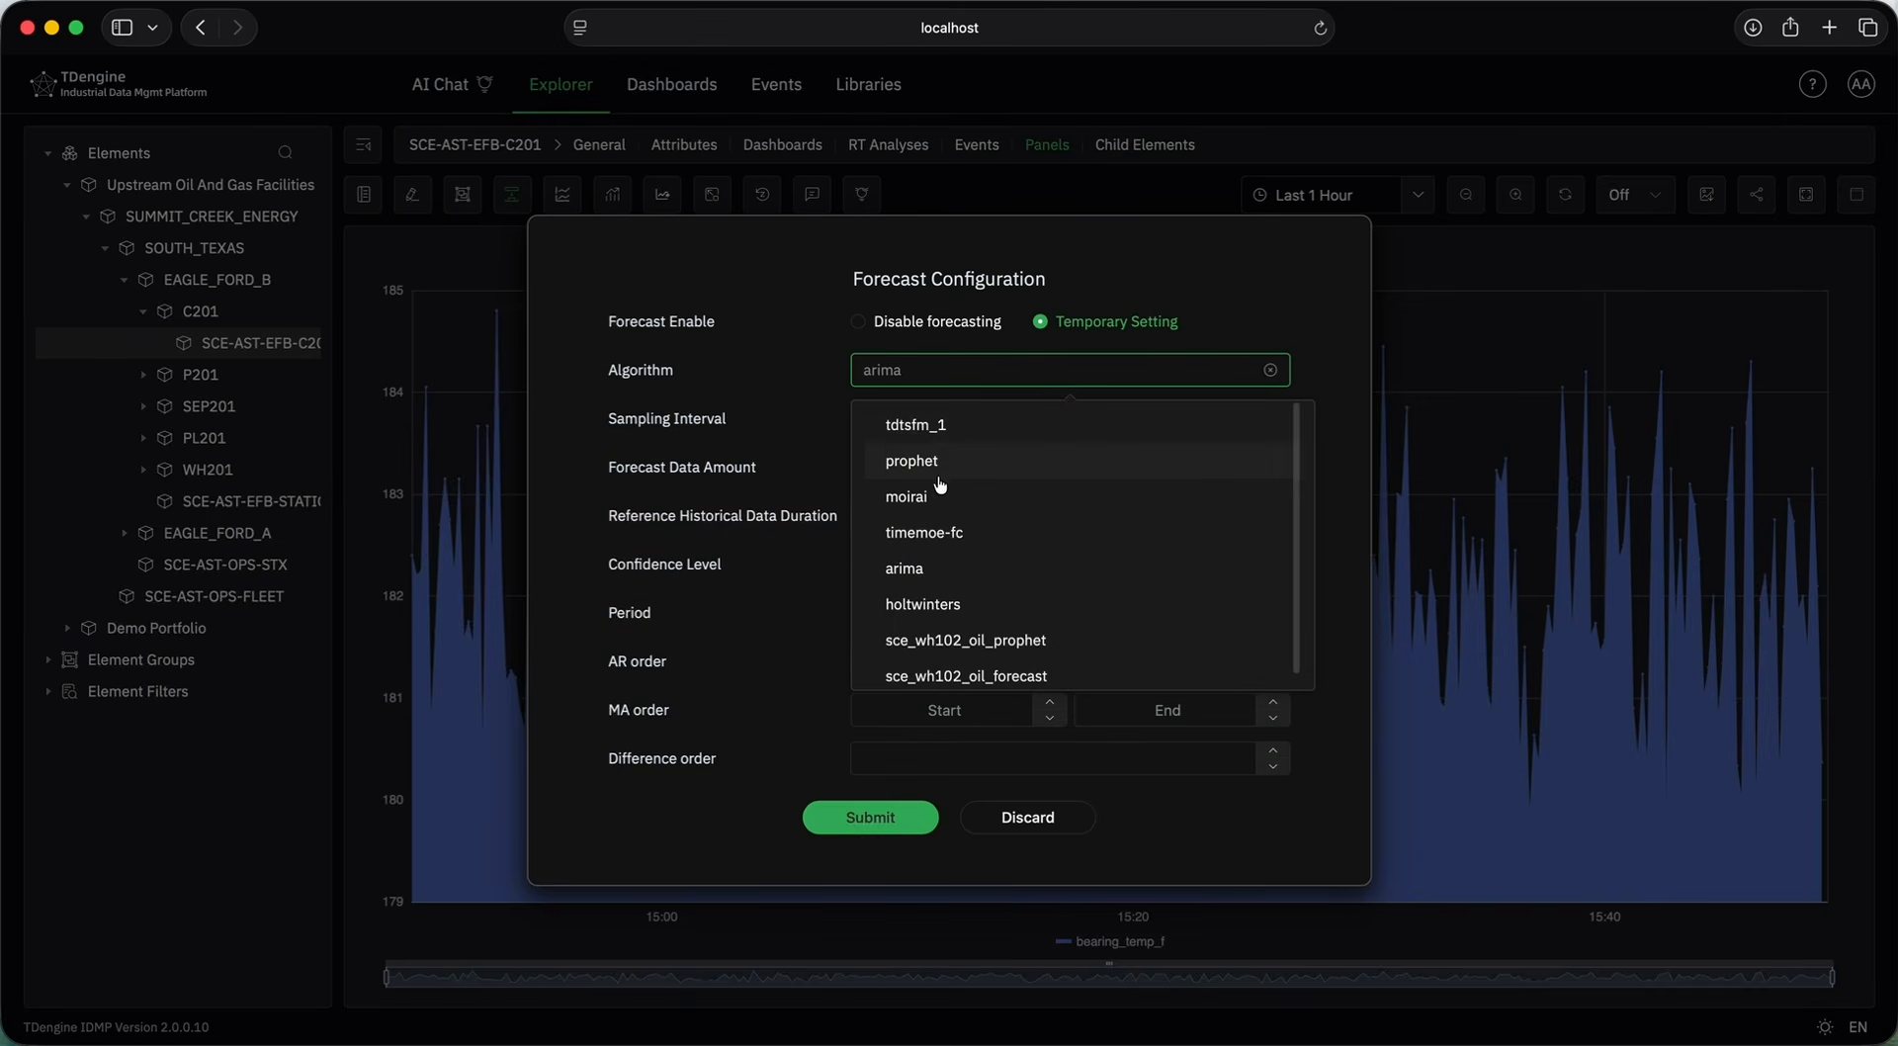
pyautogui.click(956, 426)
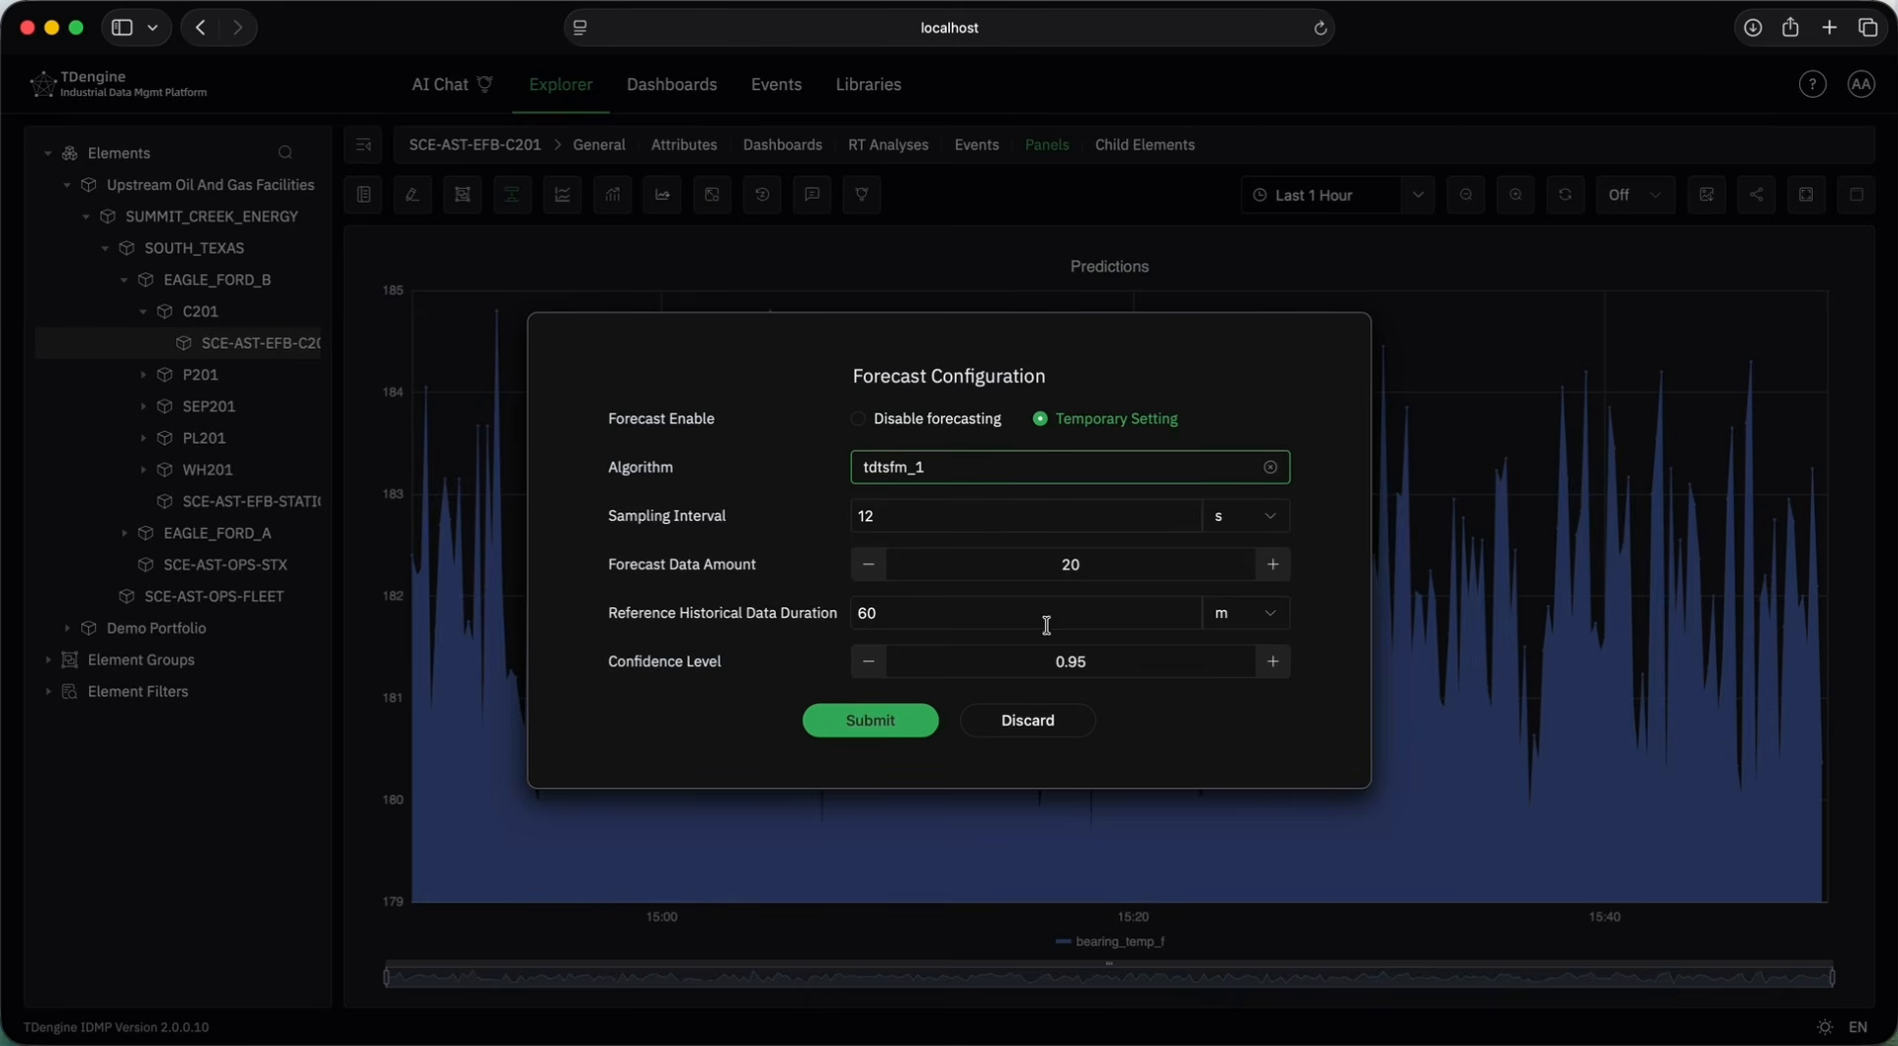
# Set the forecast data amount to 100 and run the forecast.
pyautogui.click(889, 522)
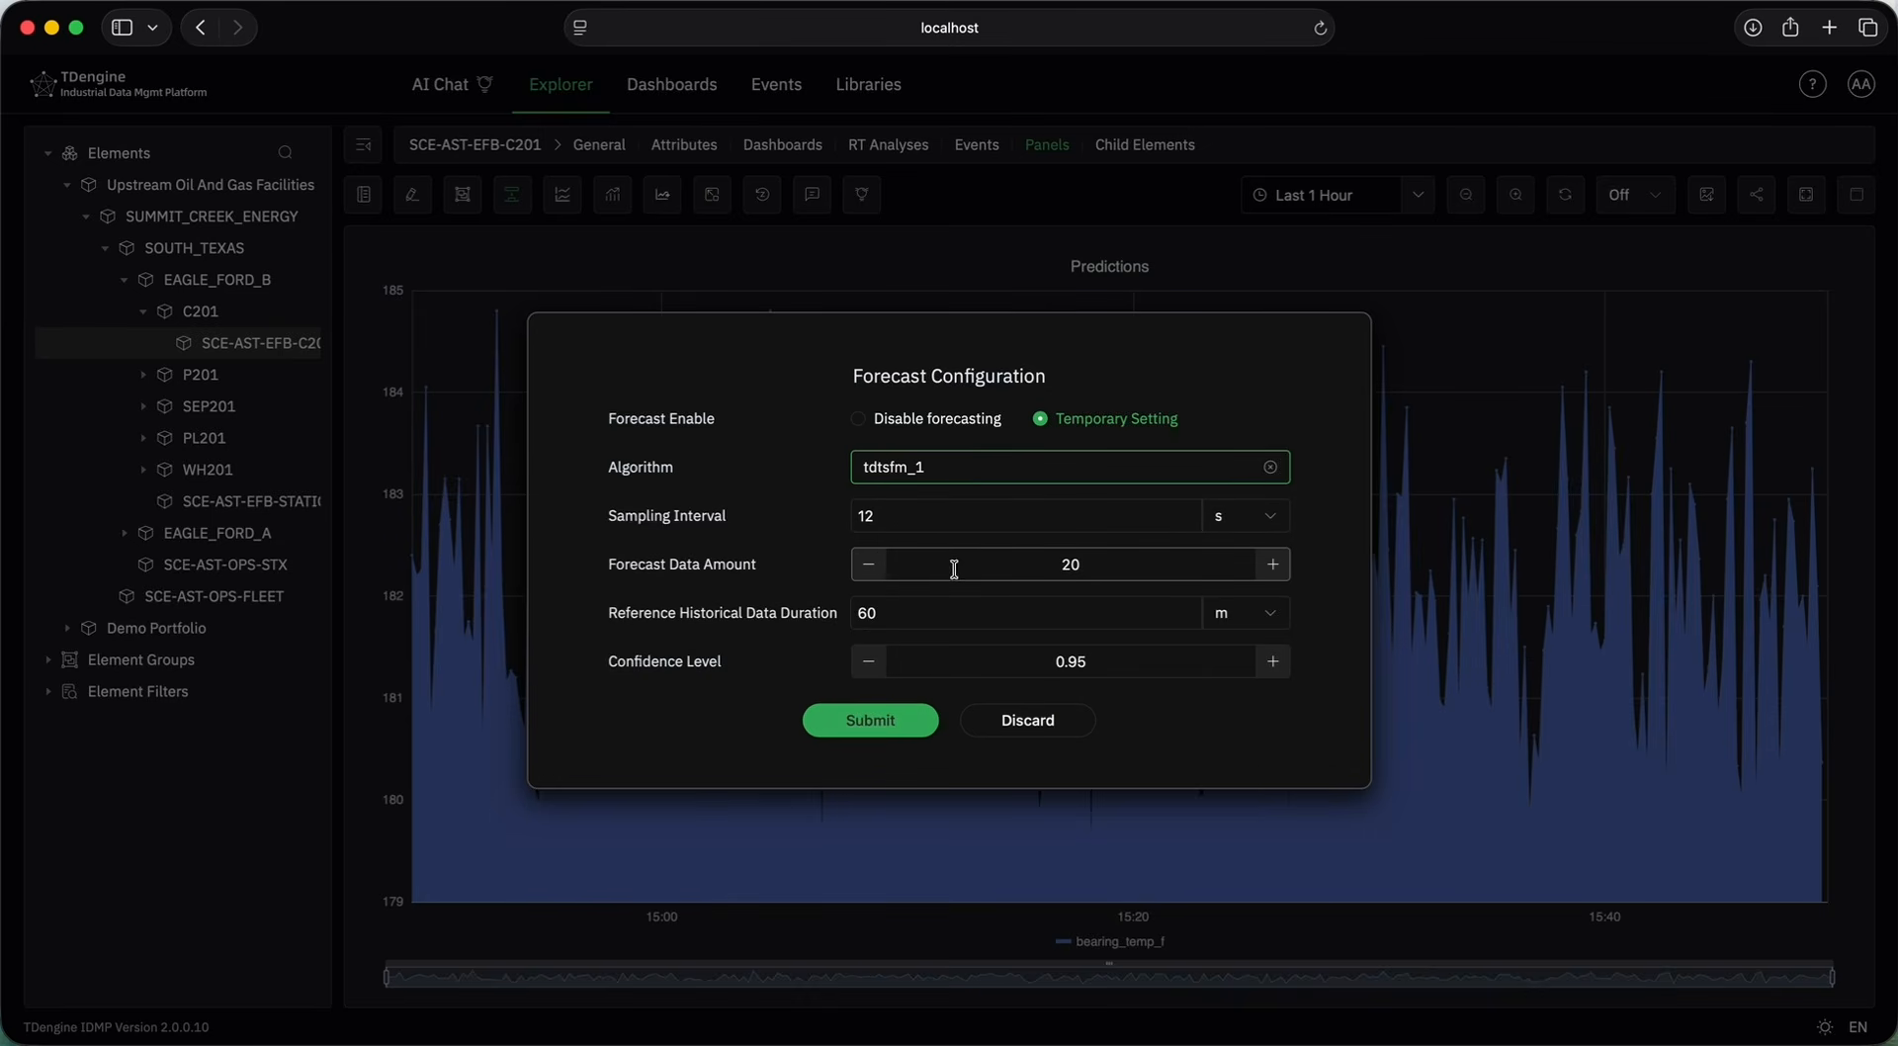
pyautogui.doubleClick(1153, 564)
pyautogui.write('100')
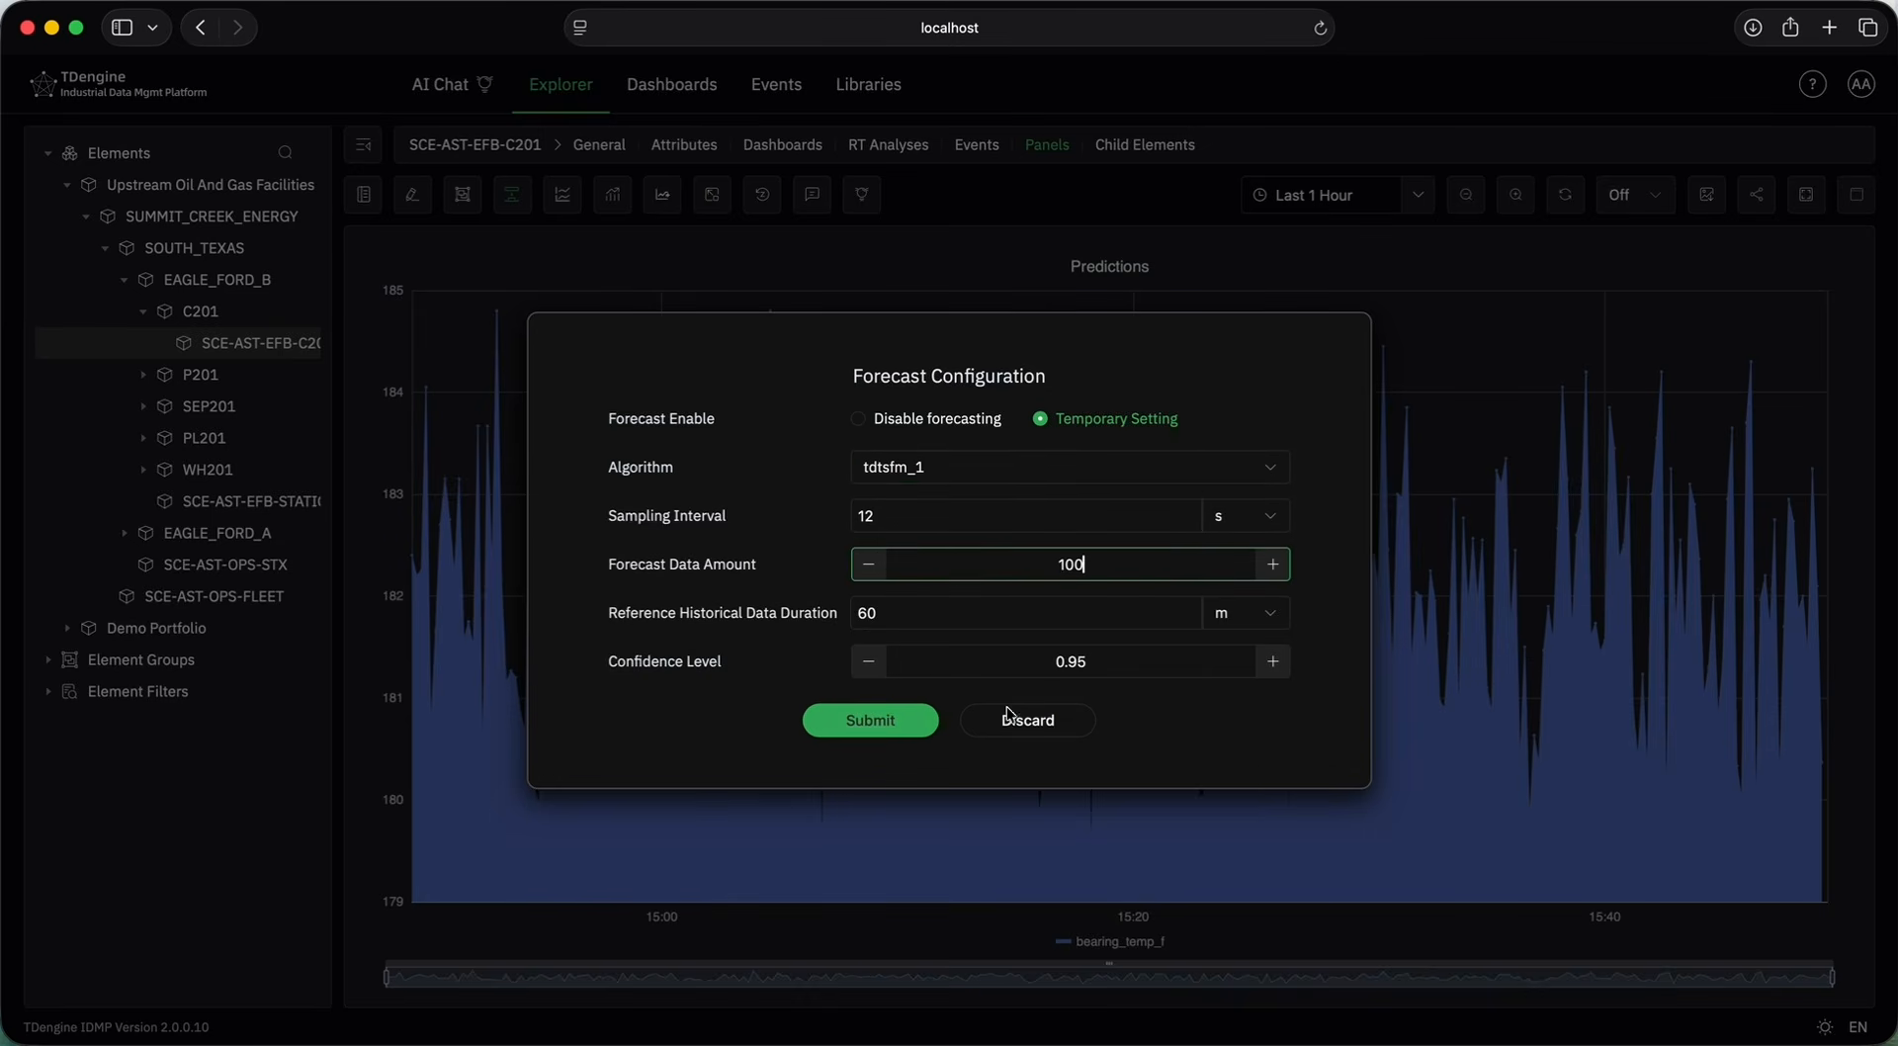
pyautogui.click(870, 720)
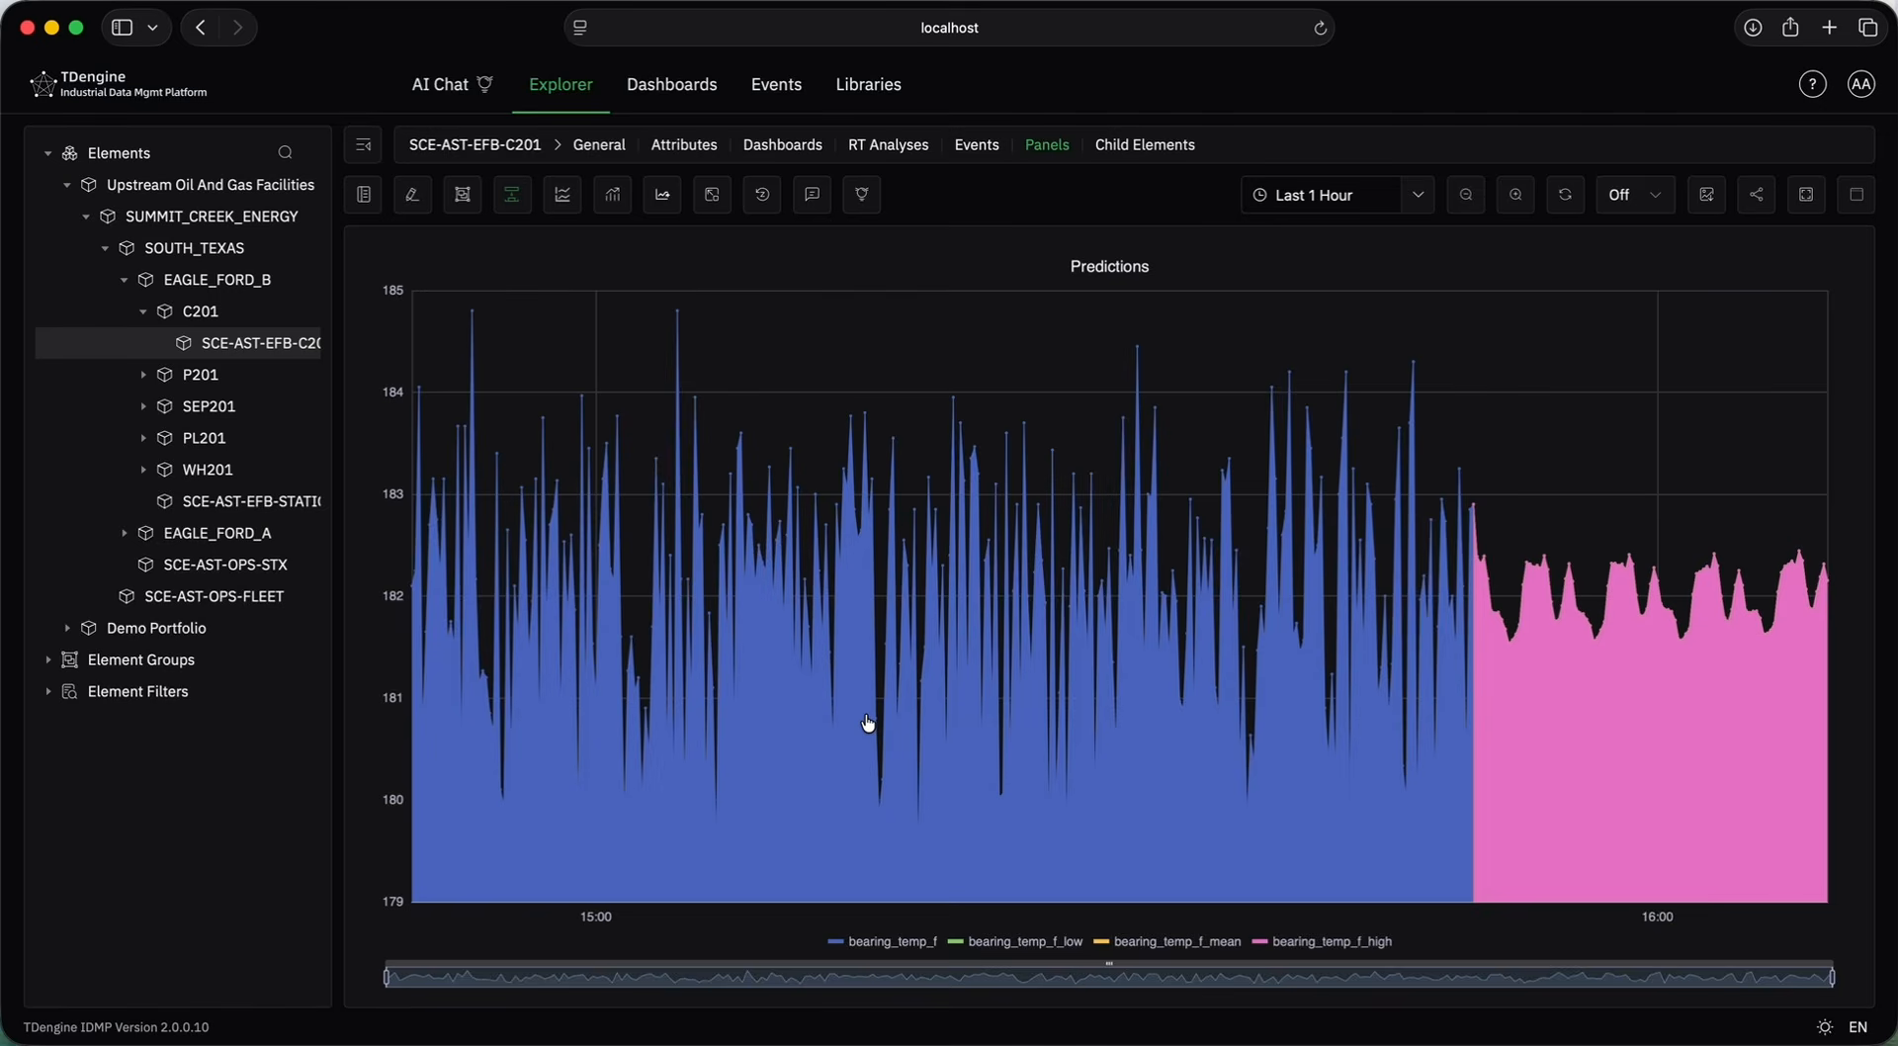
# Go to the administration area and look through the Model Management and Model Development lists.
pyautogui.click(1861, 89)
pyautogui.click(1796, 187)
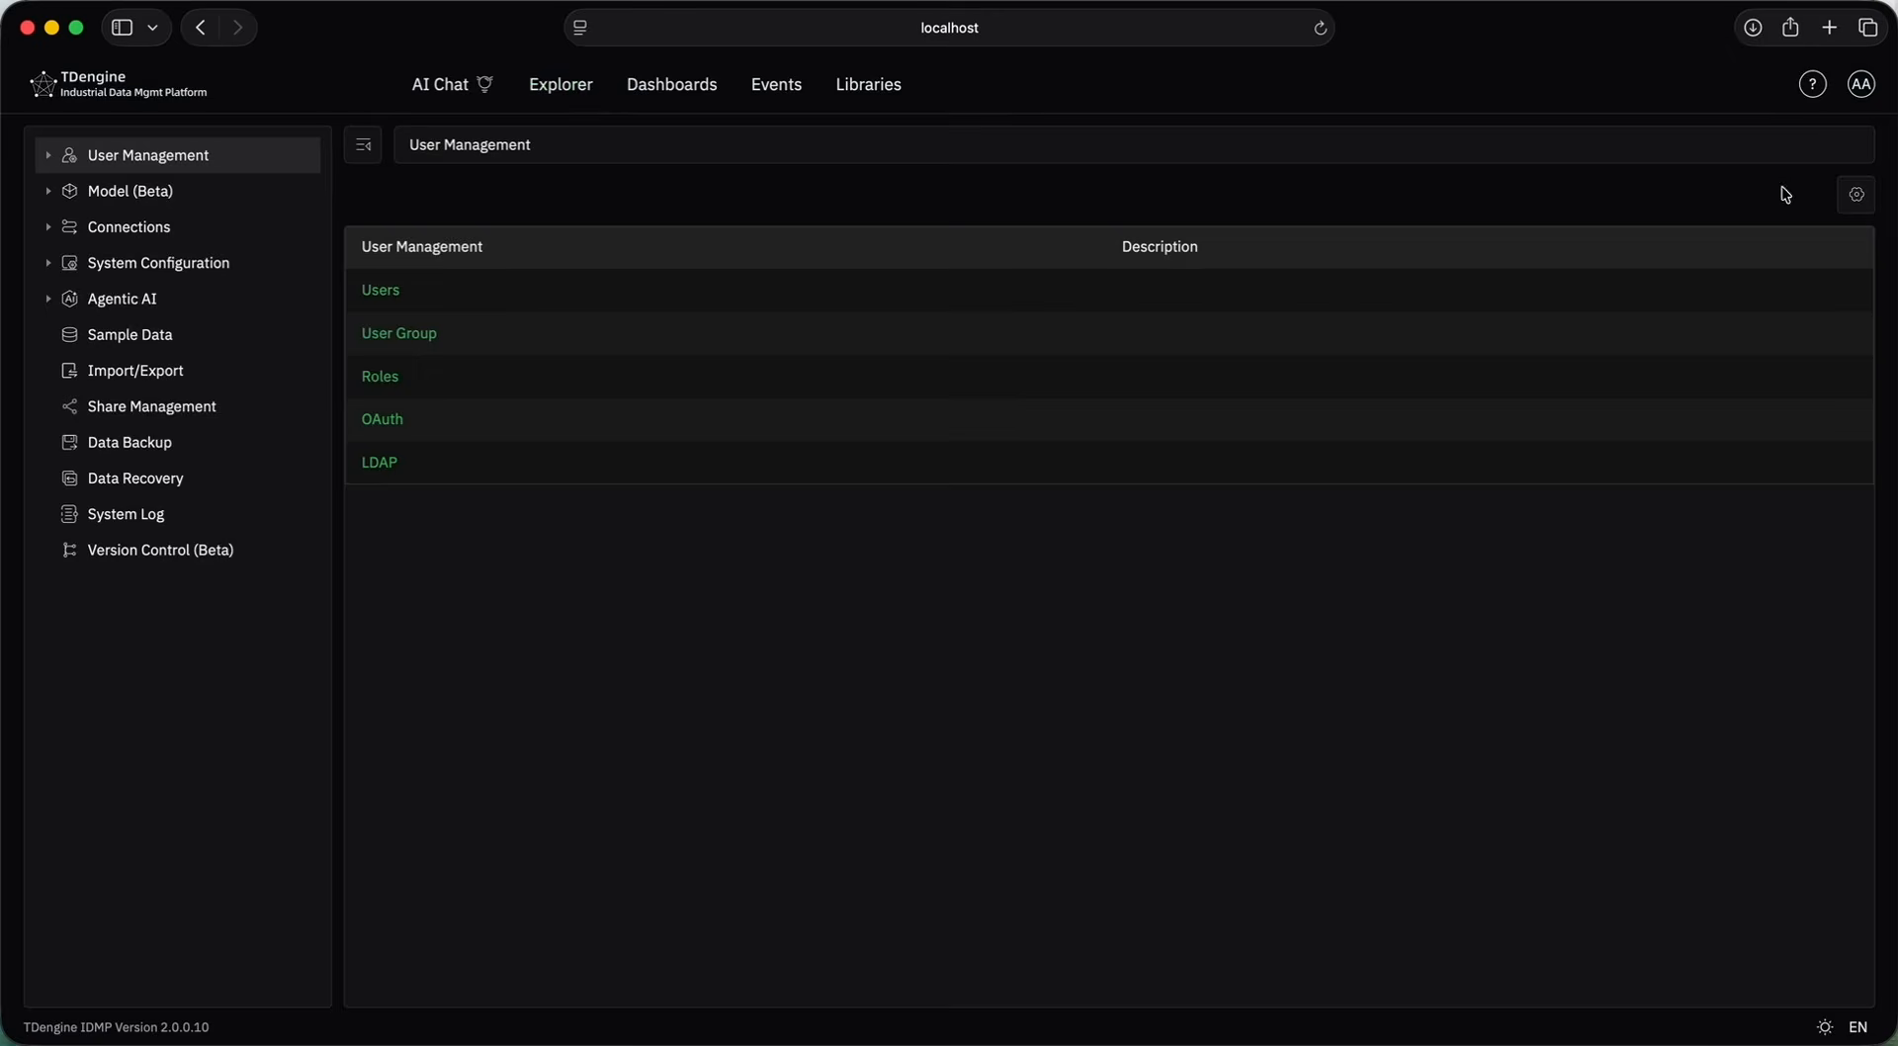
pyautogui.click(129, 191)
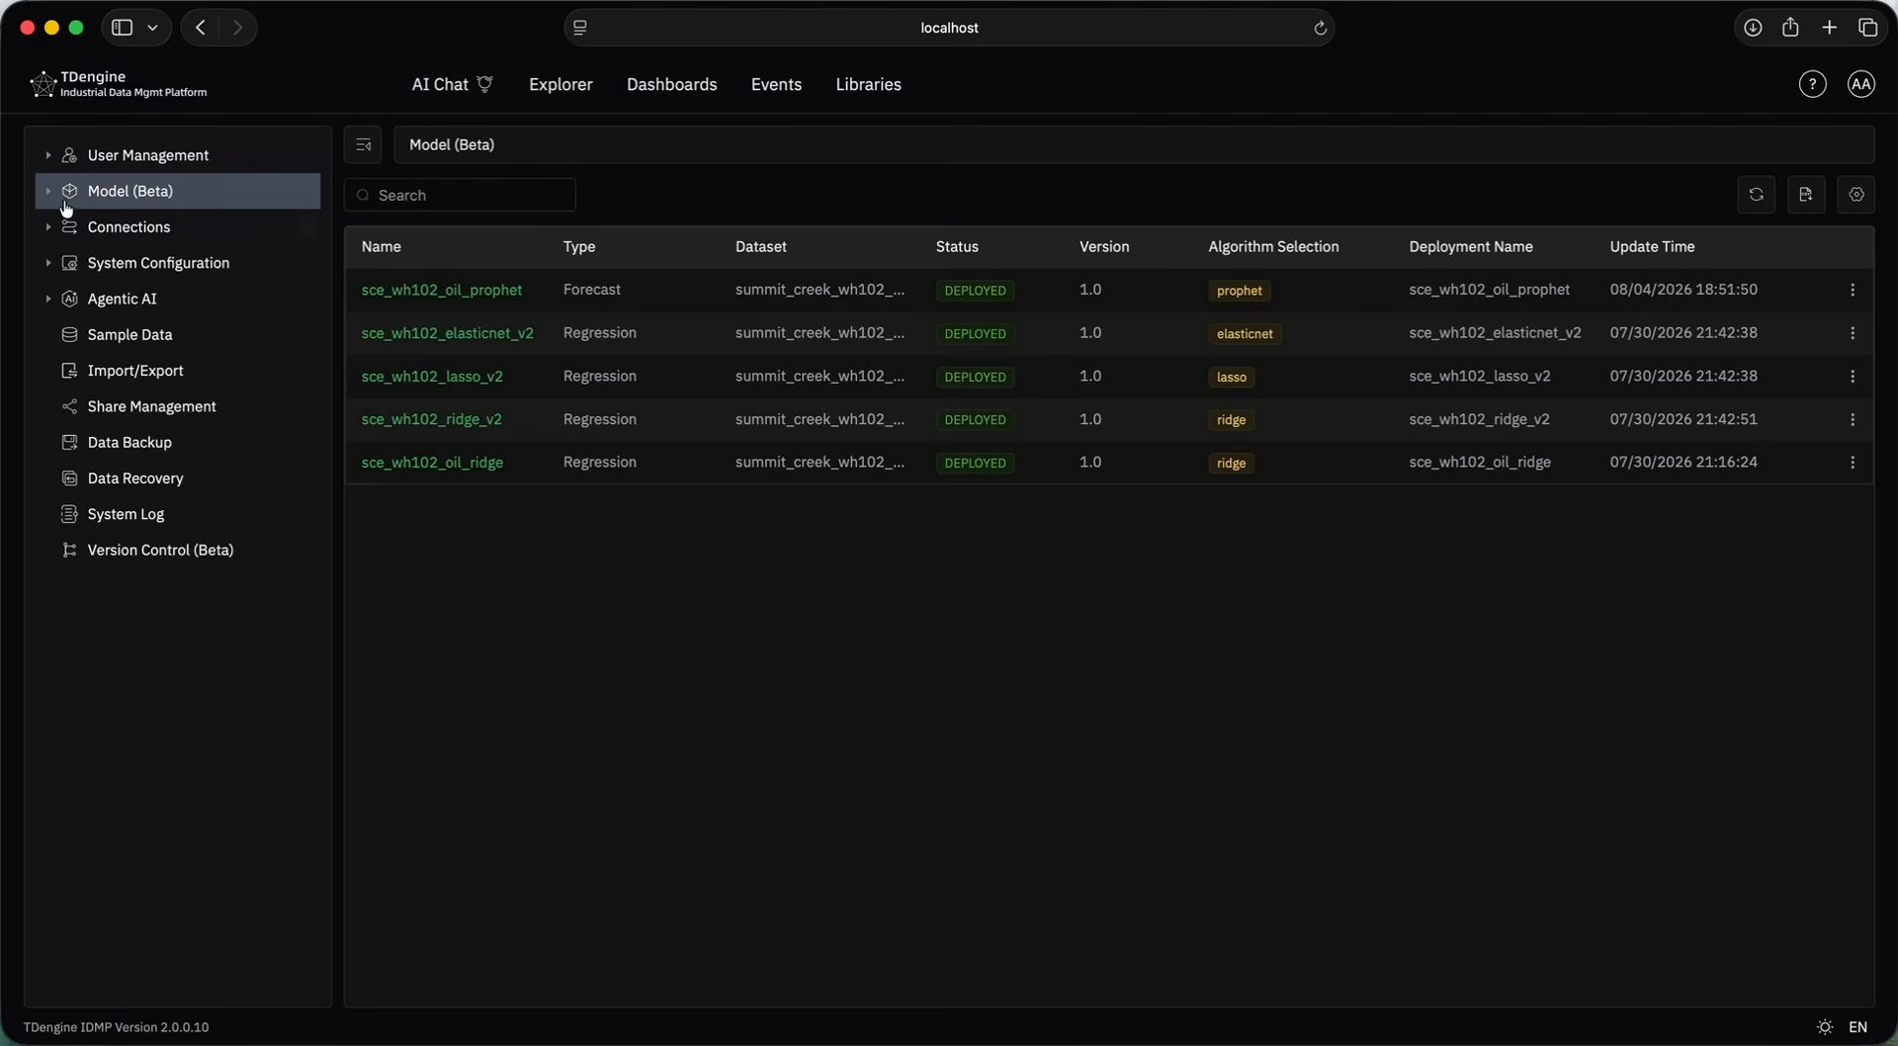
pyautogui.click(47, 198)
pyautogui.click(124, 255)
pyautogui.click(140, 228)
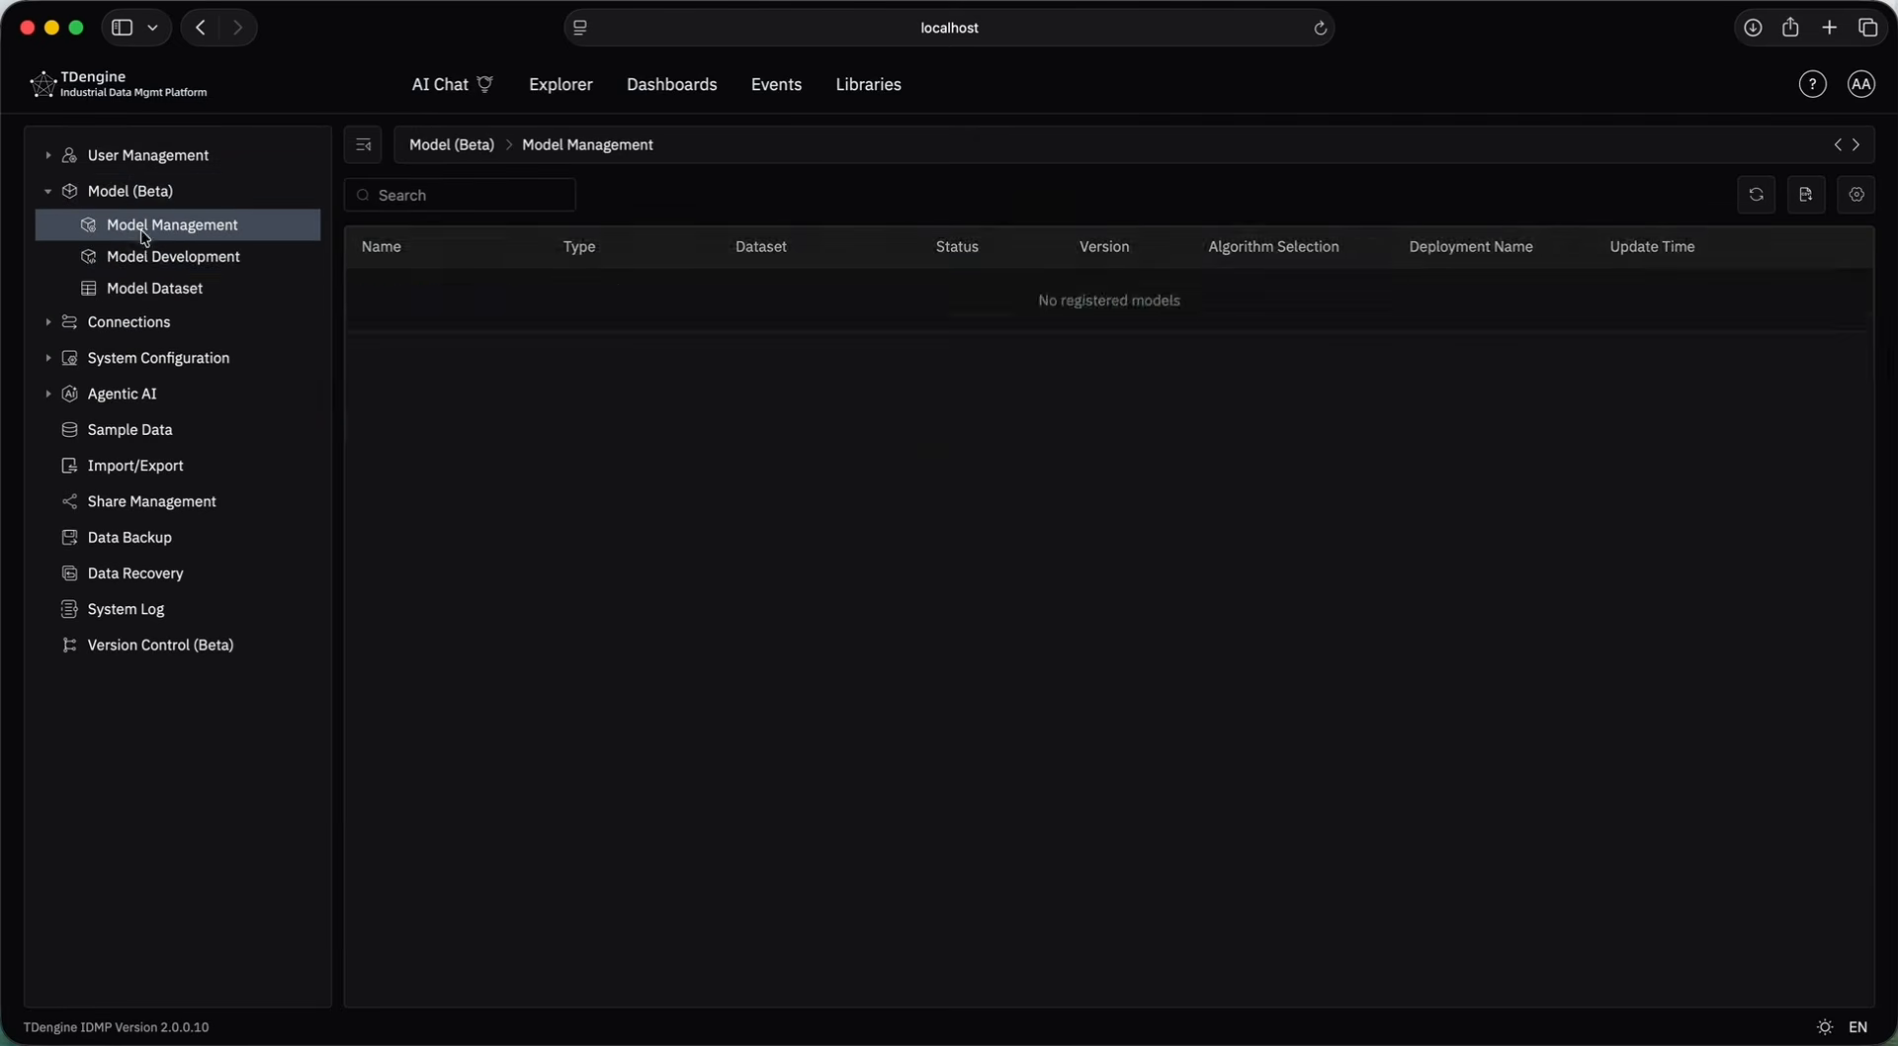
pyautogui.click(138, 269)
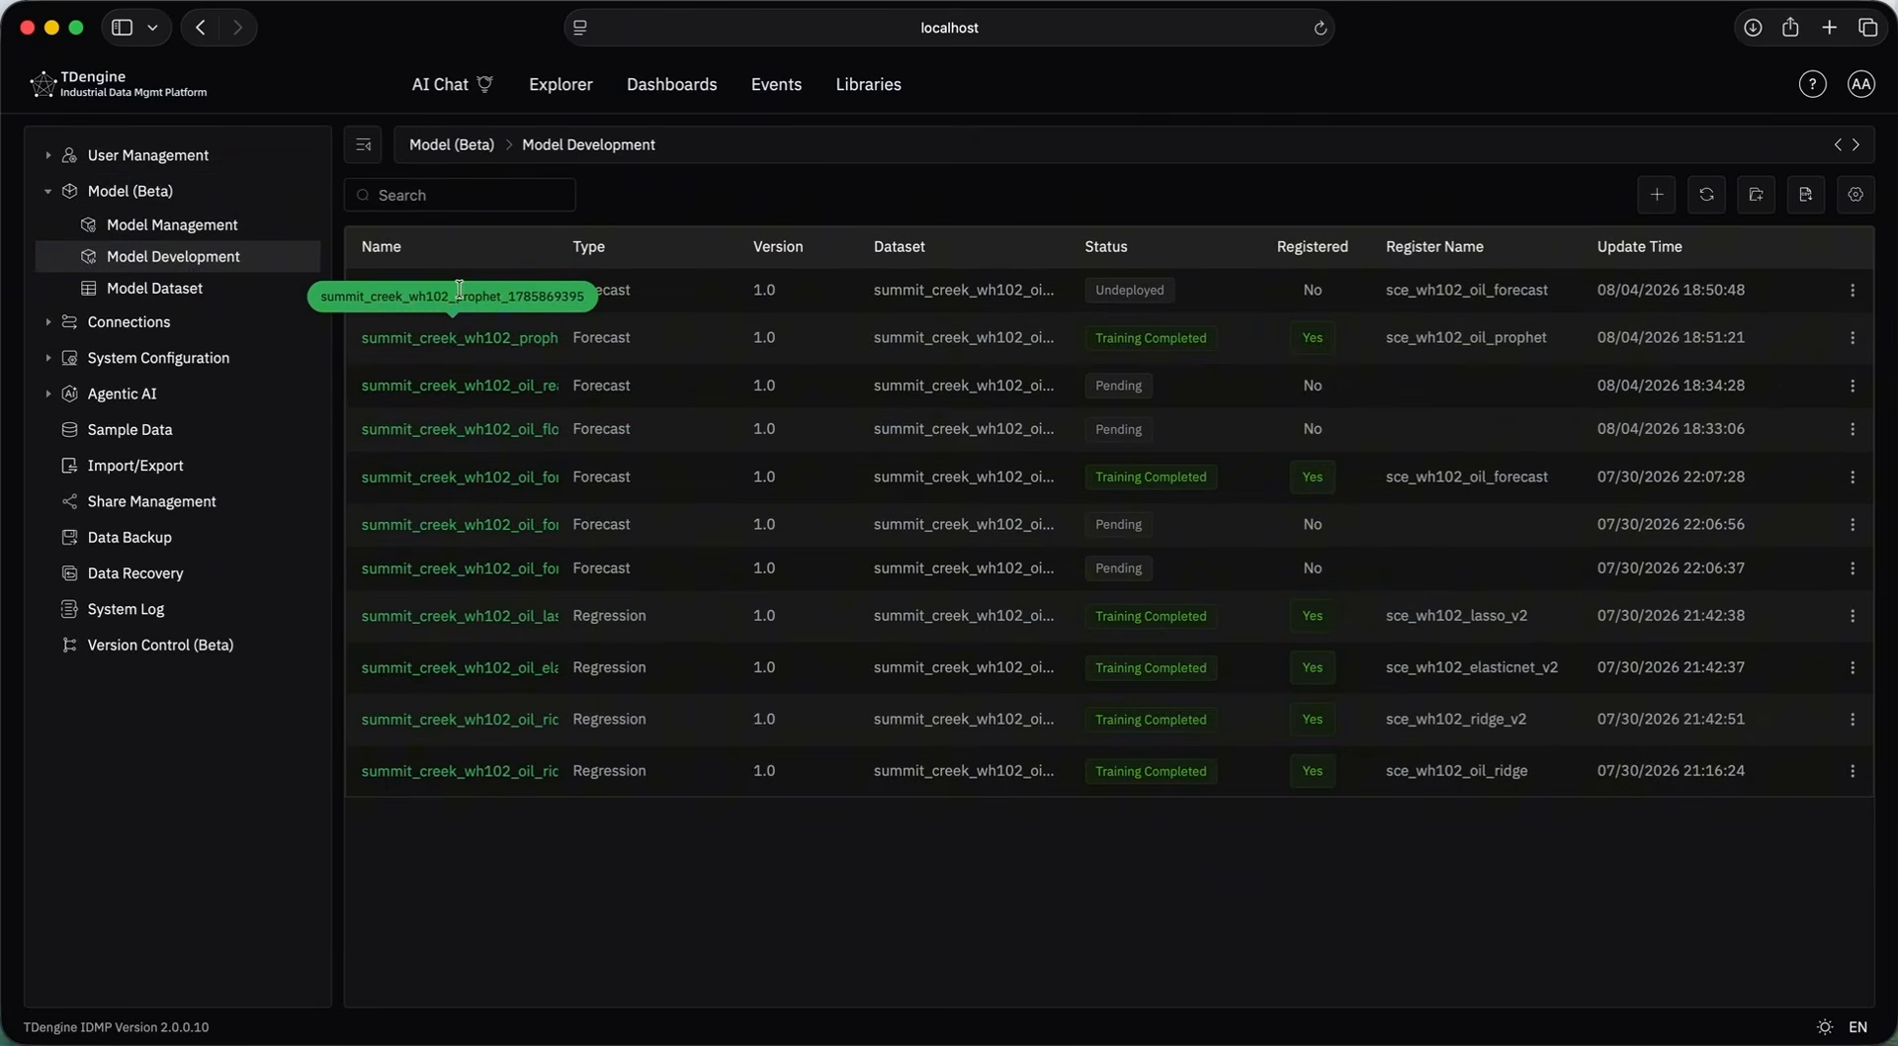
# Review the details of the trained summit_creek_wh102_prophet model, including its prophet training results and an enlarged Optuna optimization curve.
pyautogui.click(461, 337)
pyautogui.scroll(-3, 649, 738)
pyautogui.scroll(3, 649, 741)
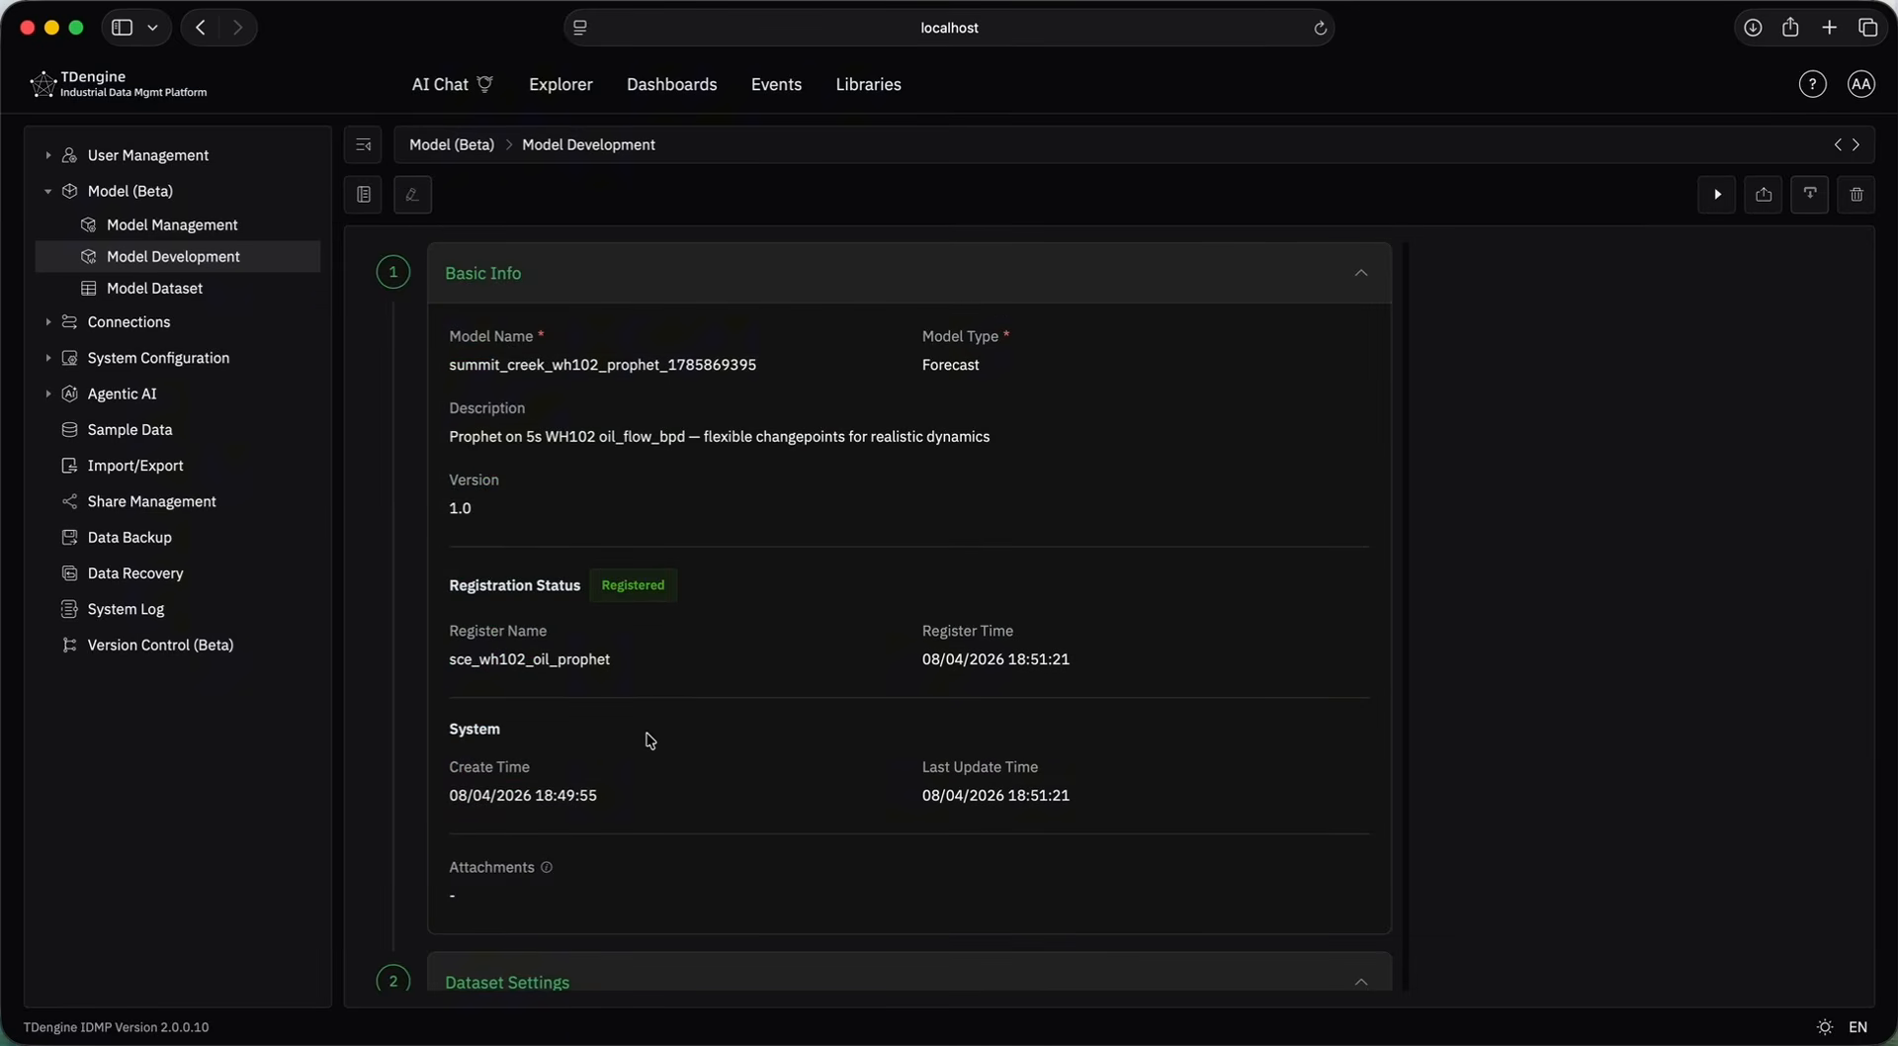
pyautogui.scroll(-15, 650, 740)
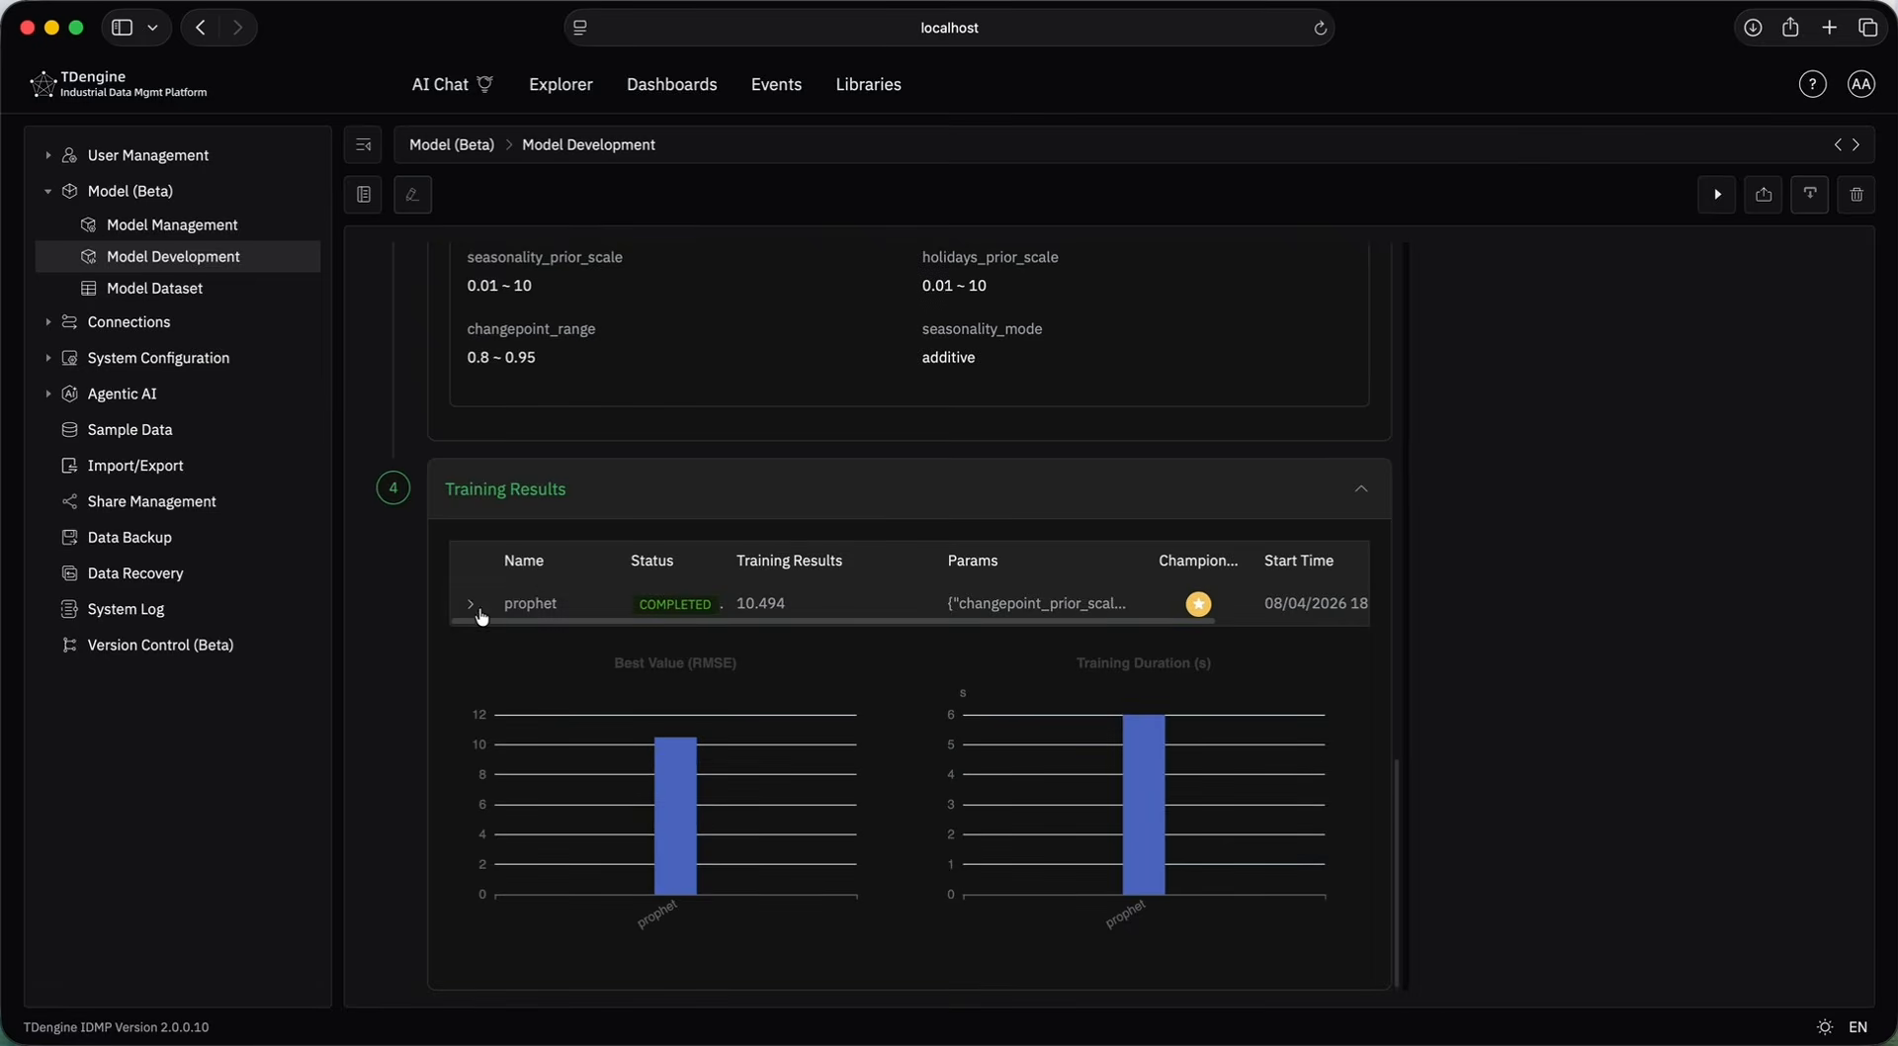
pyautogui.click(471, 604)
pyautogui.click(567, 730)
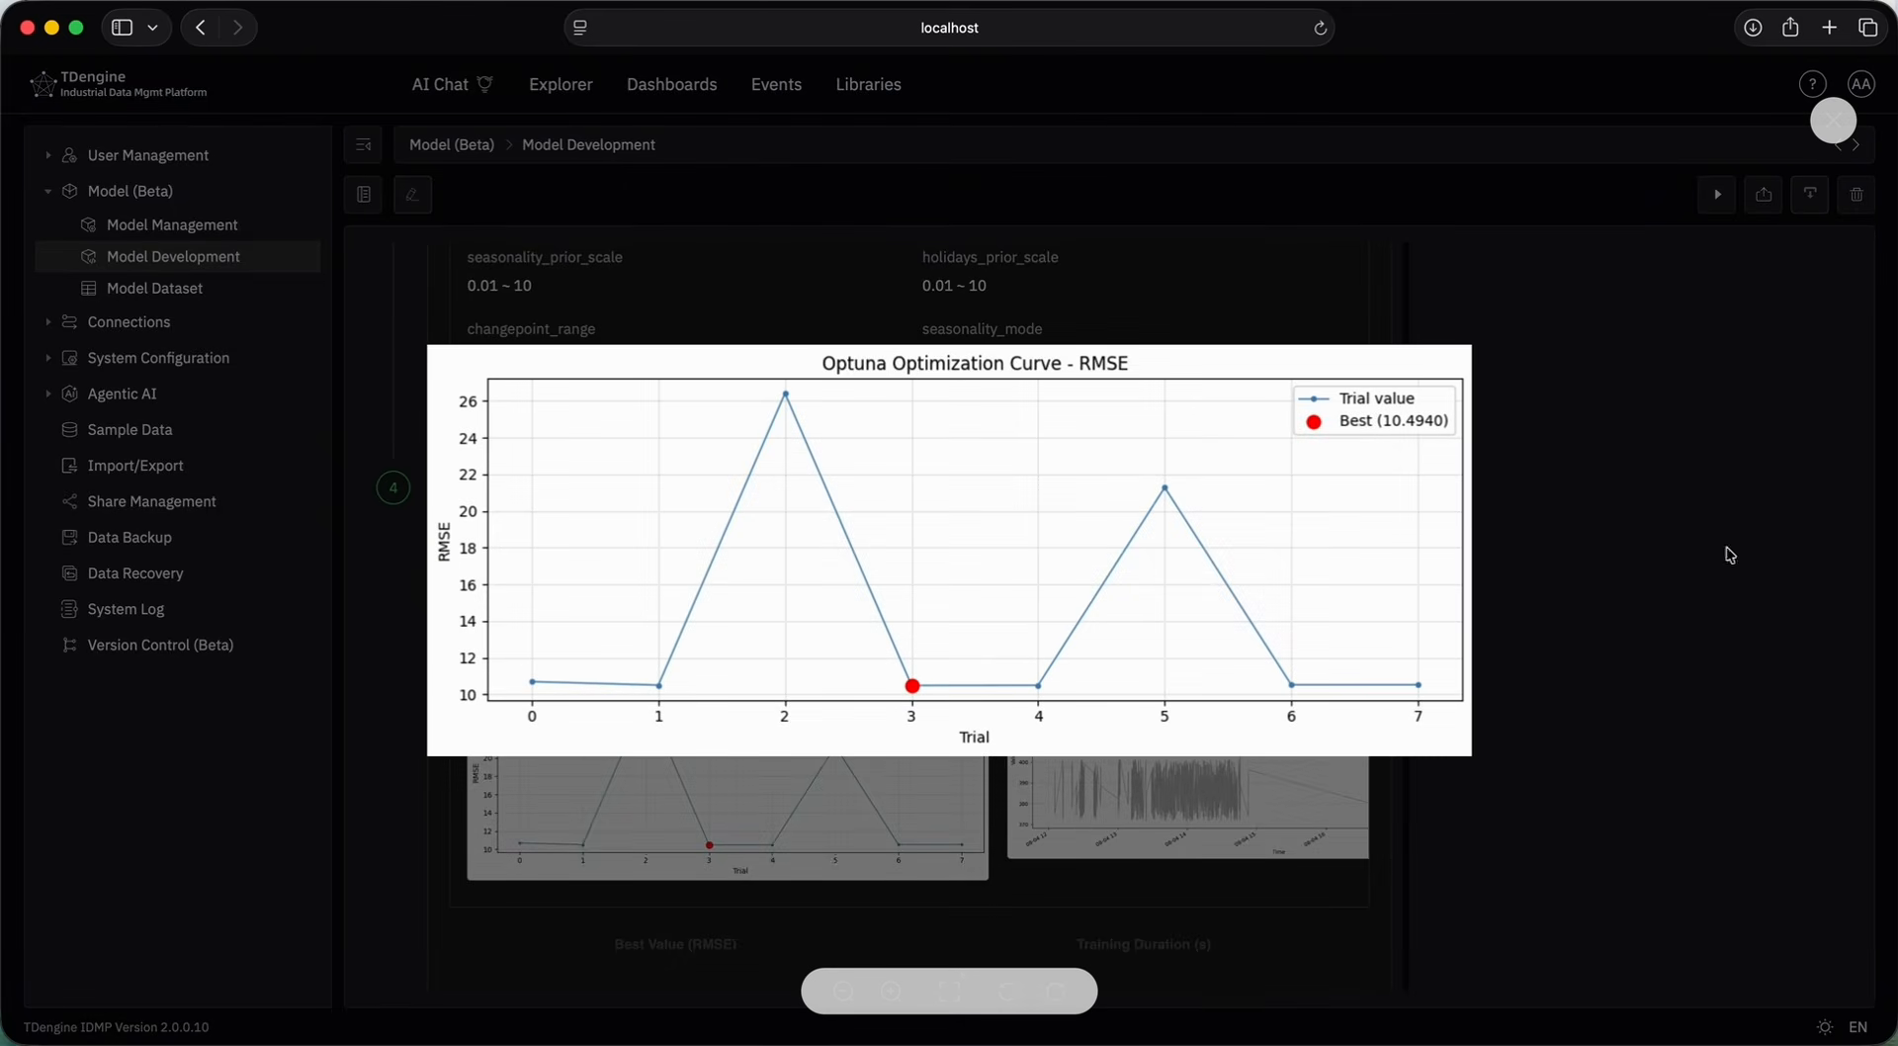
pyautogui.click(1851, 127)
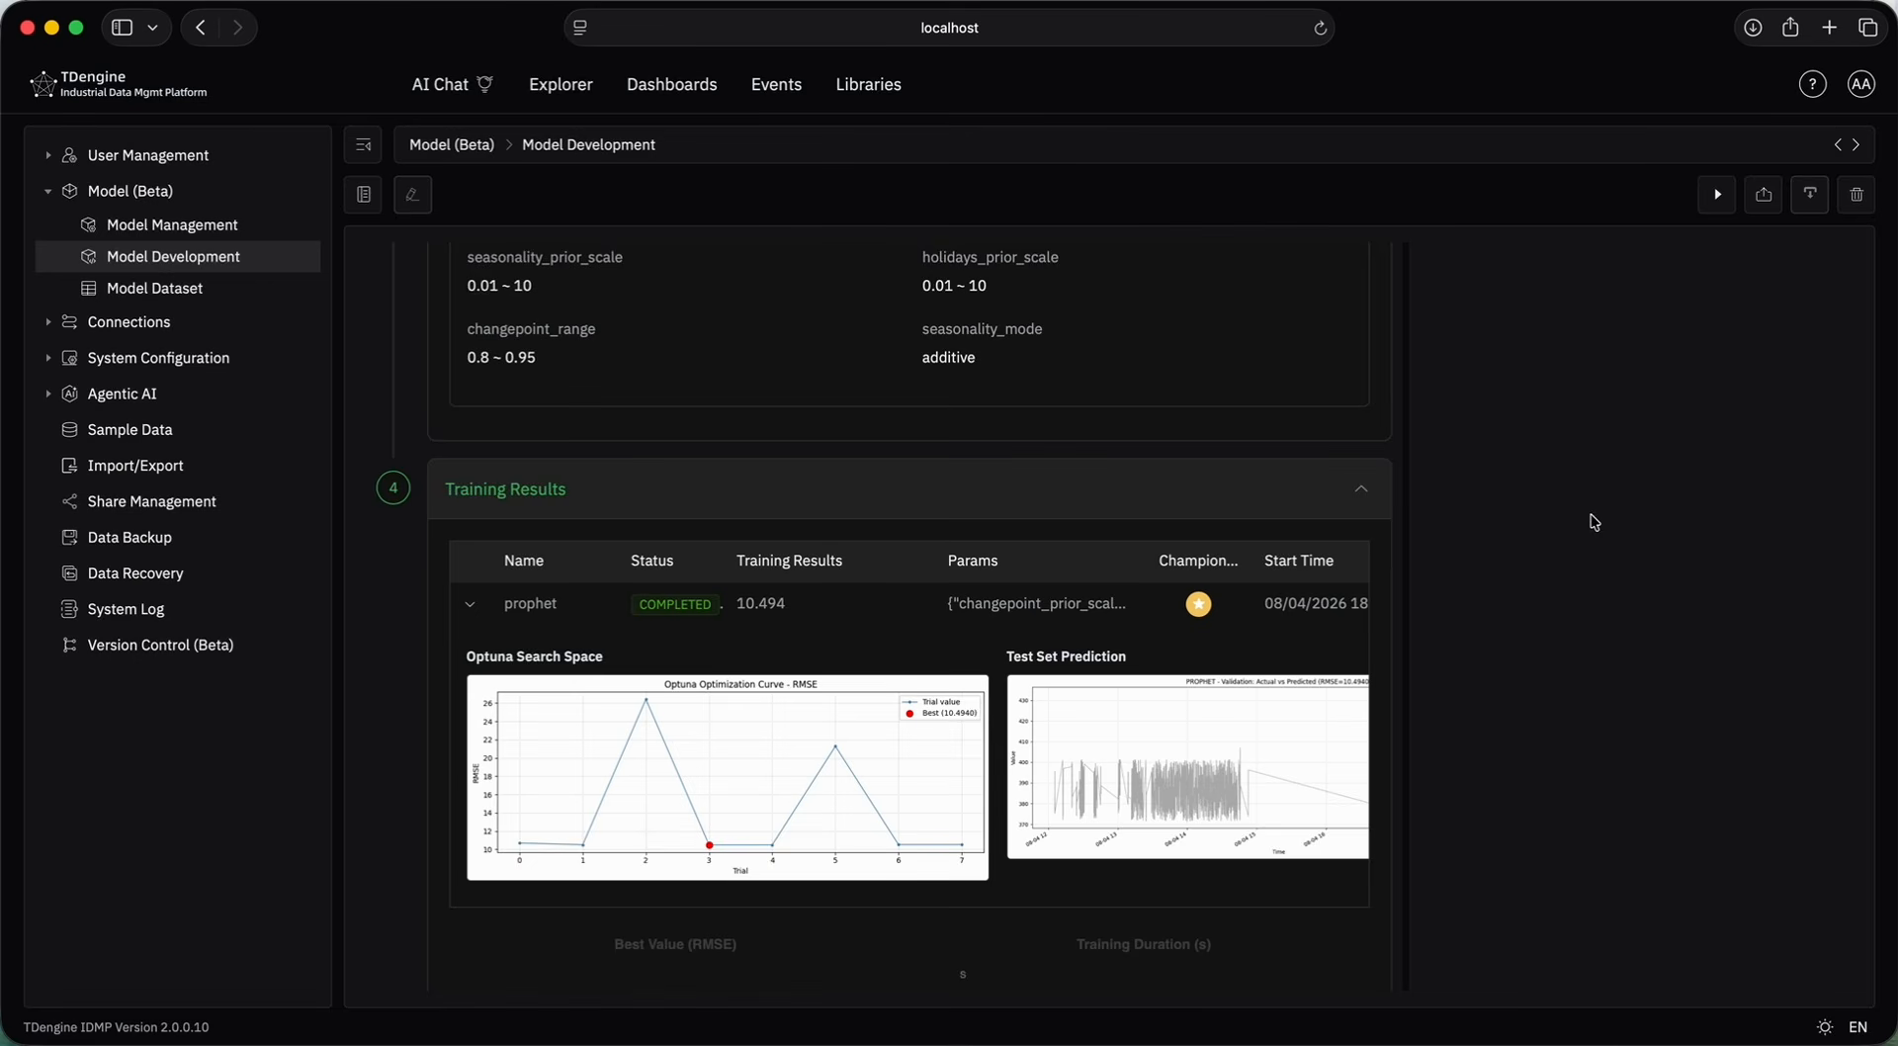
# Read through the existing AI Chat conversation about TDengine IDMP down to its latest answer.
pyautogui.click(467, 86)
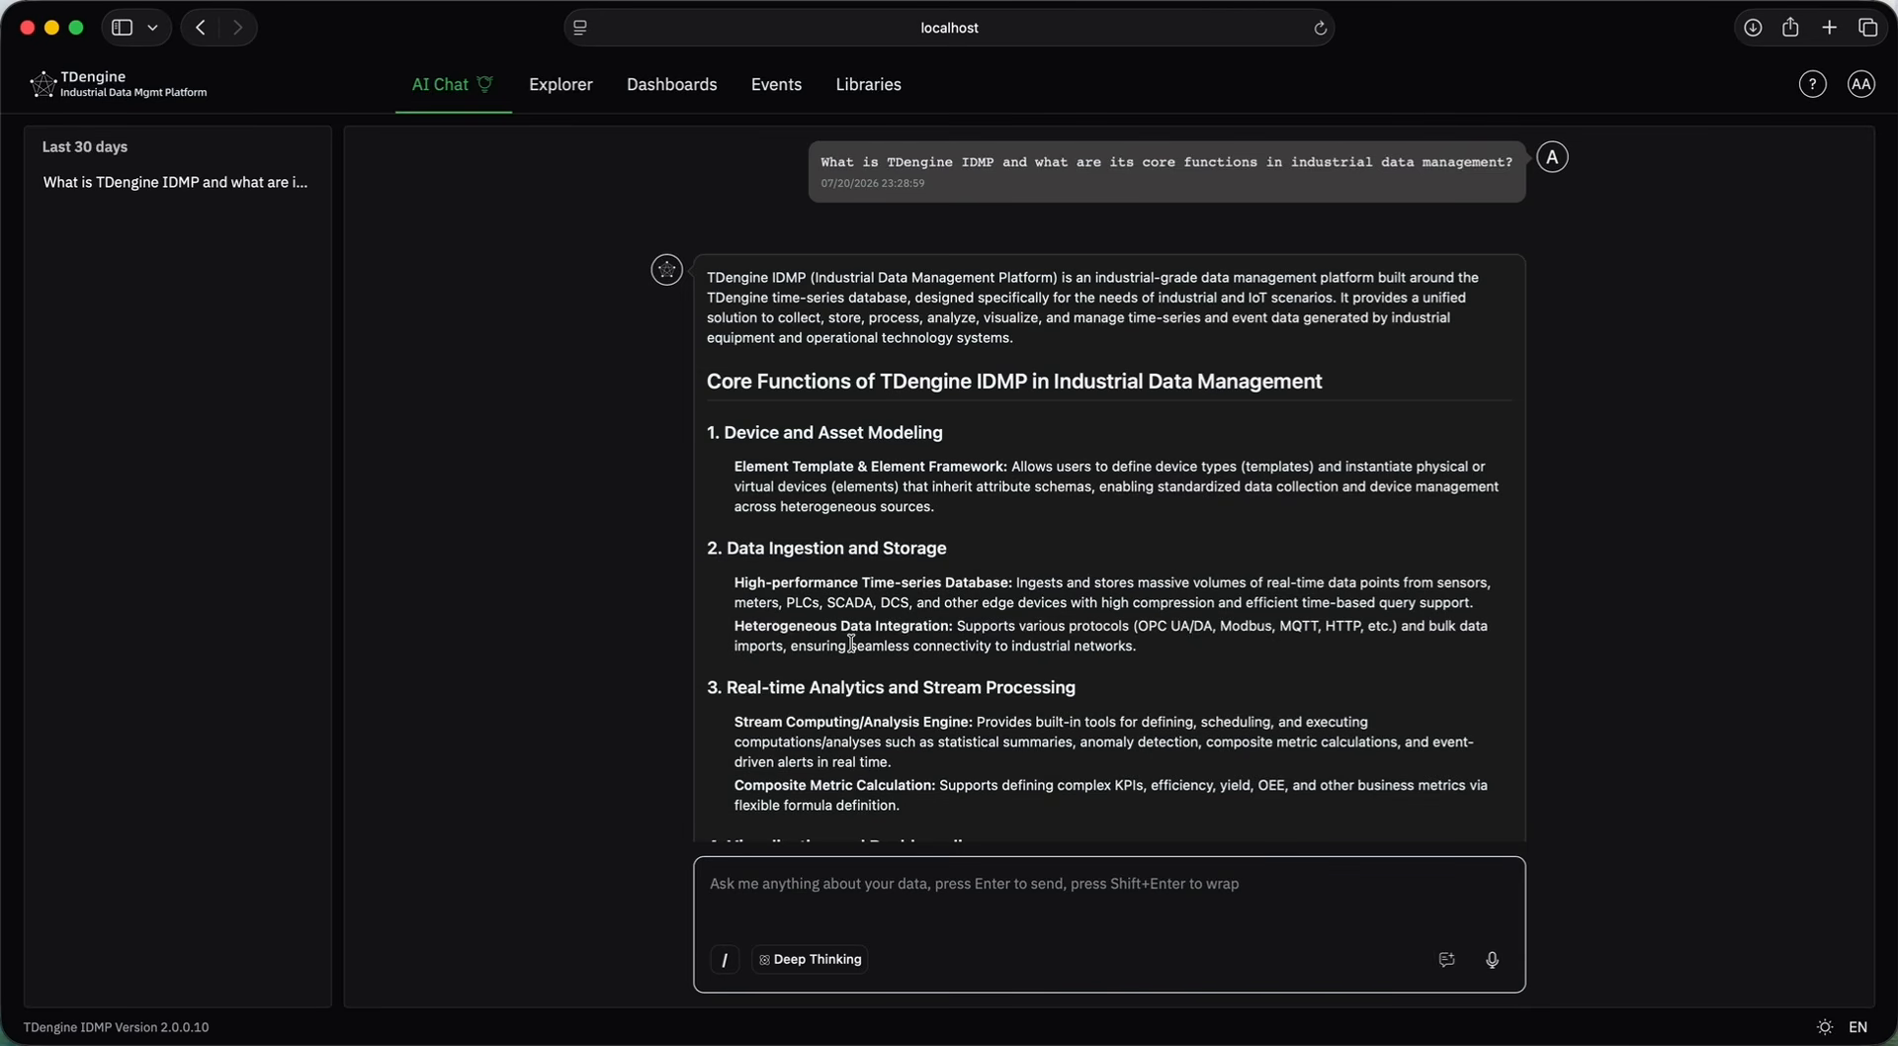
pyautogui.scroll(-20, 852, 643)
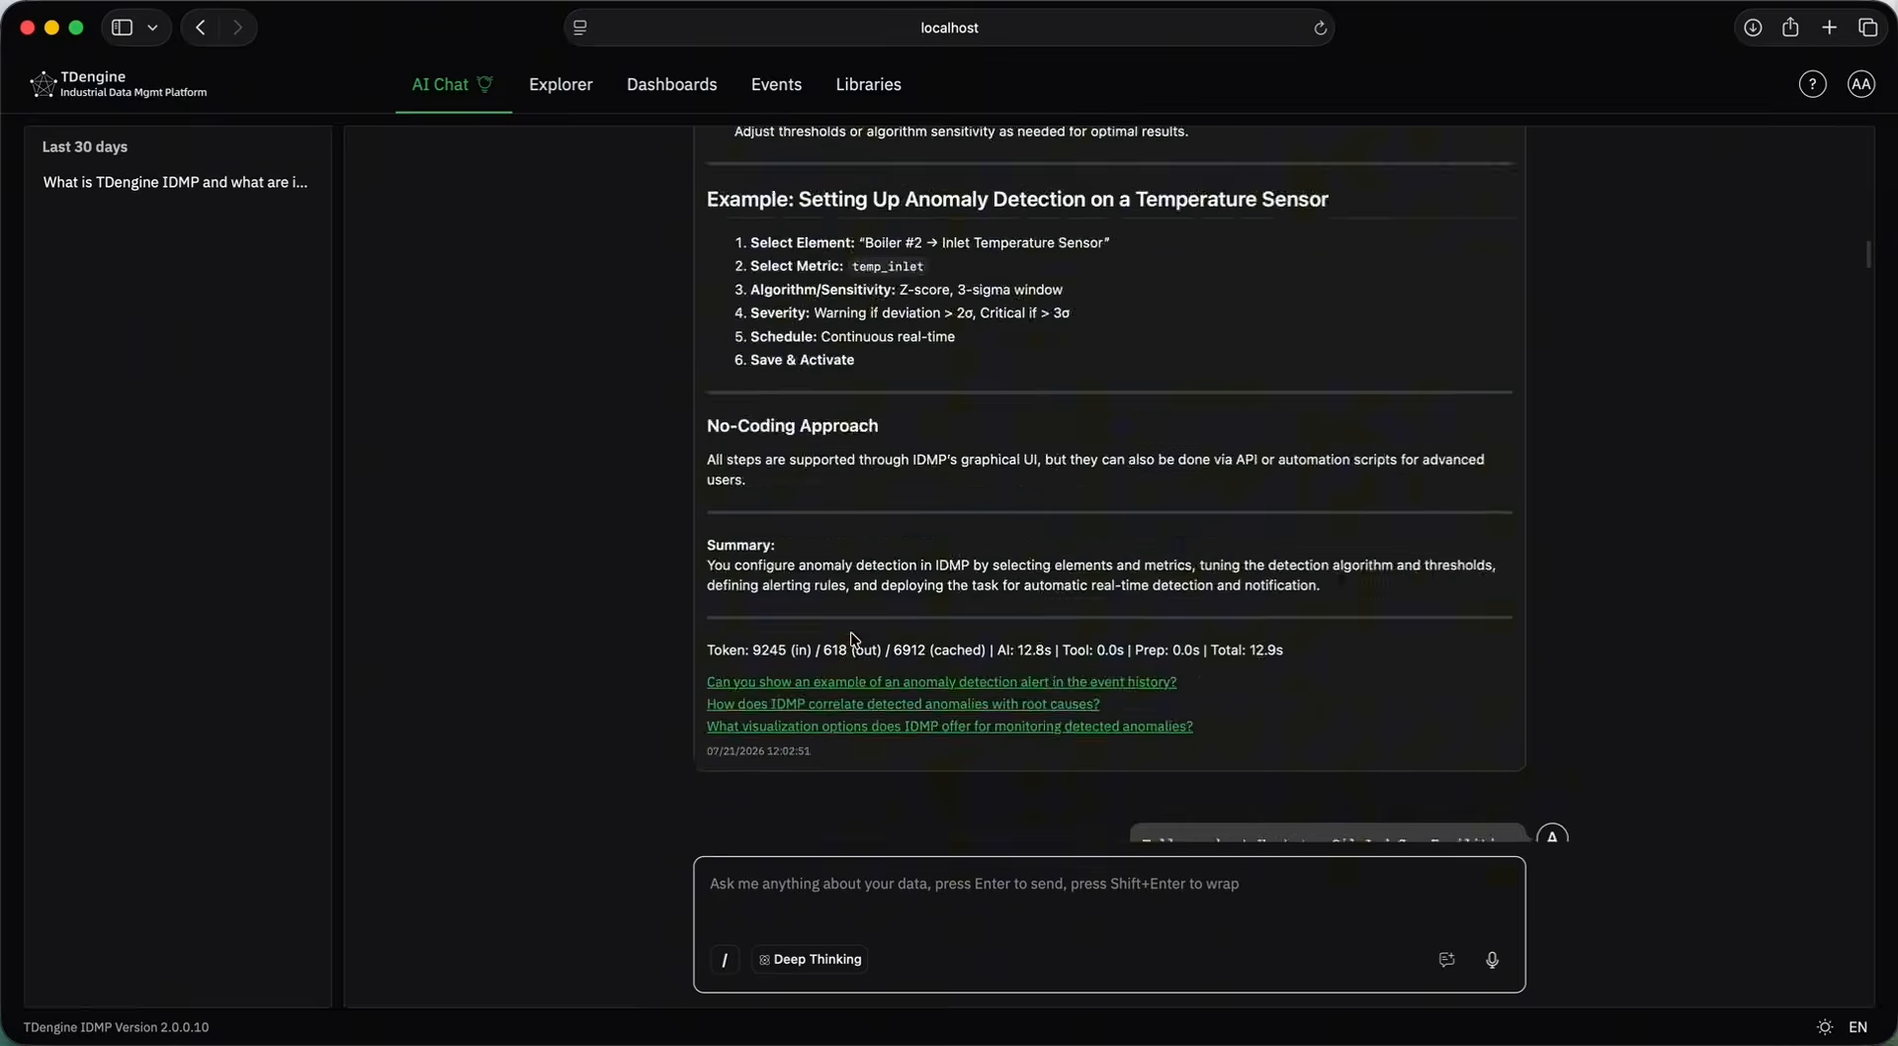
pyautogui.scroll(-20, 851, 621)
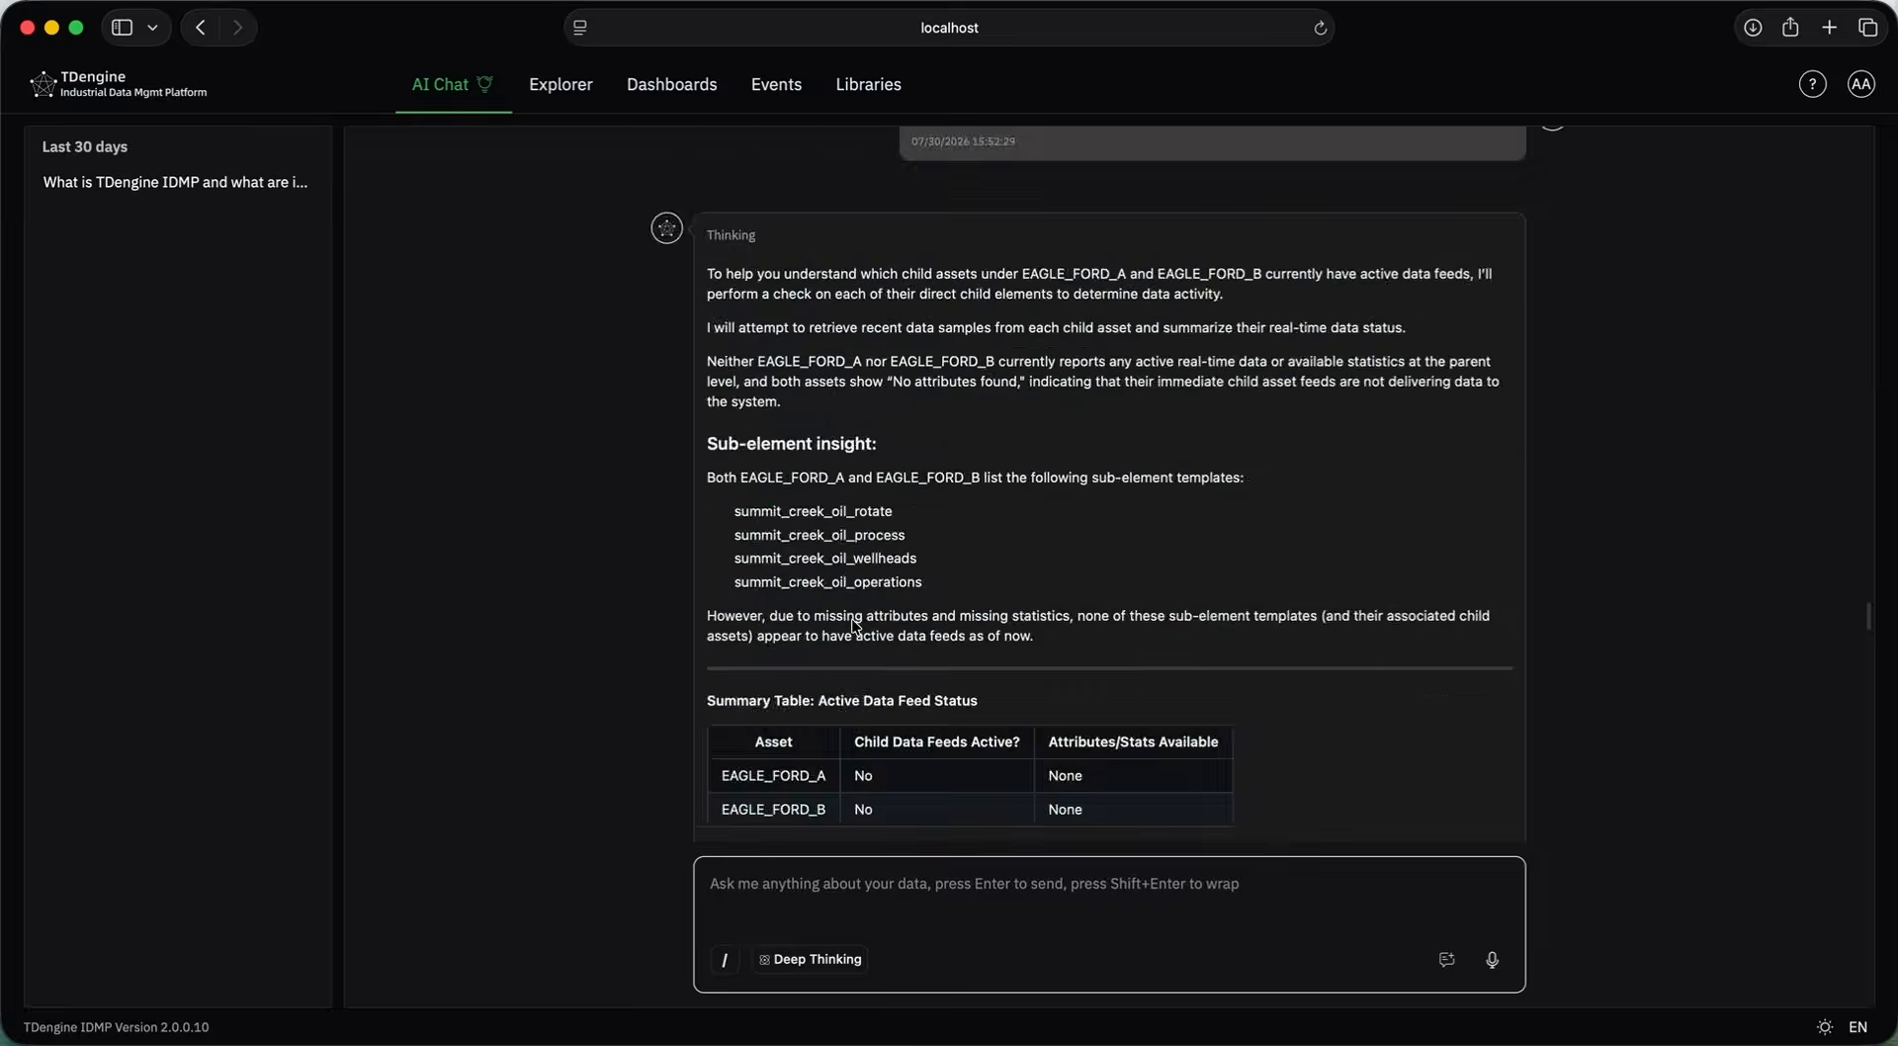
pyautogui.scroll(-20, 851, 623)
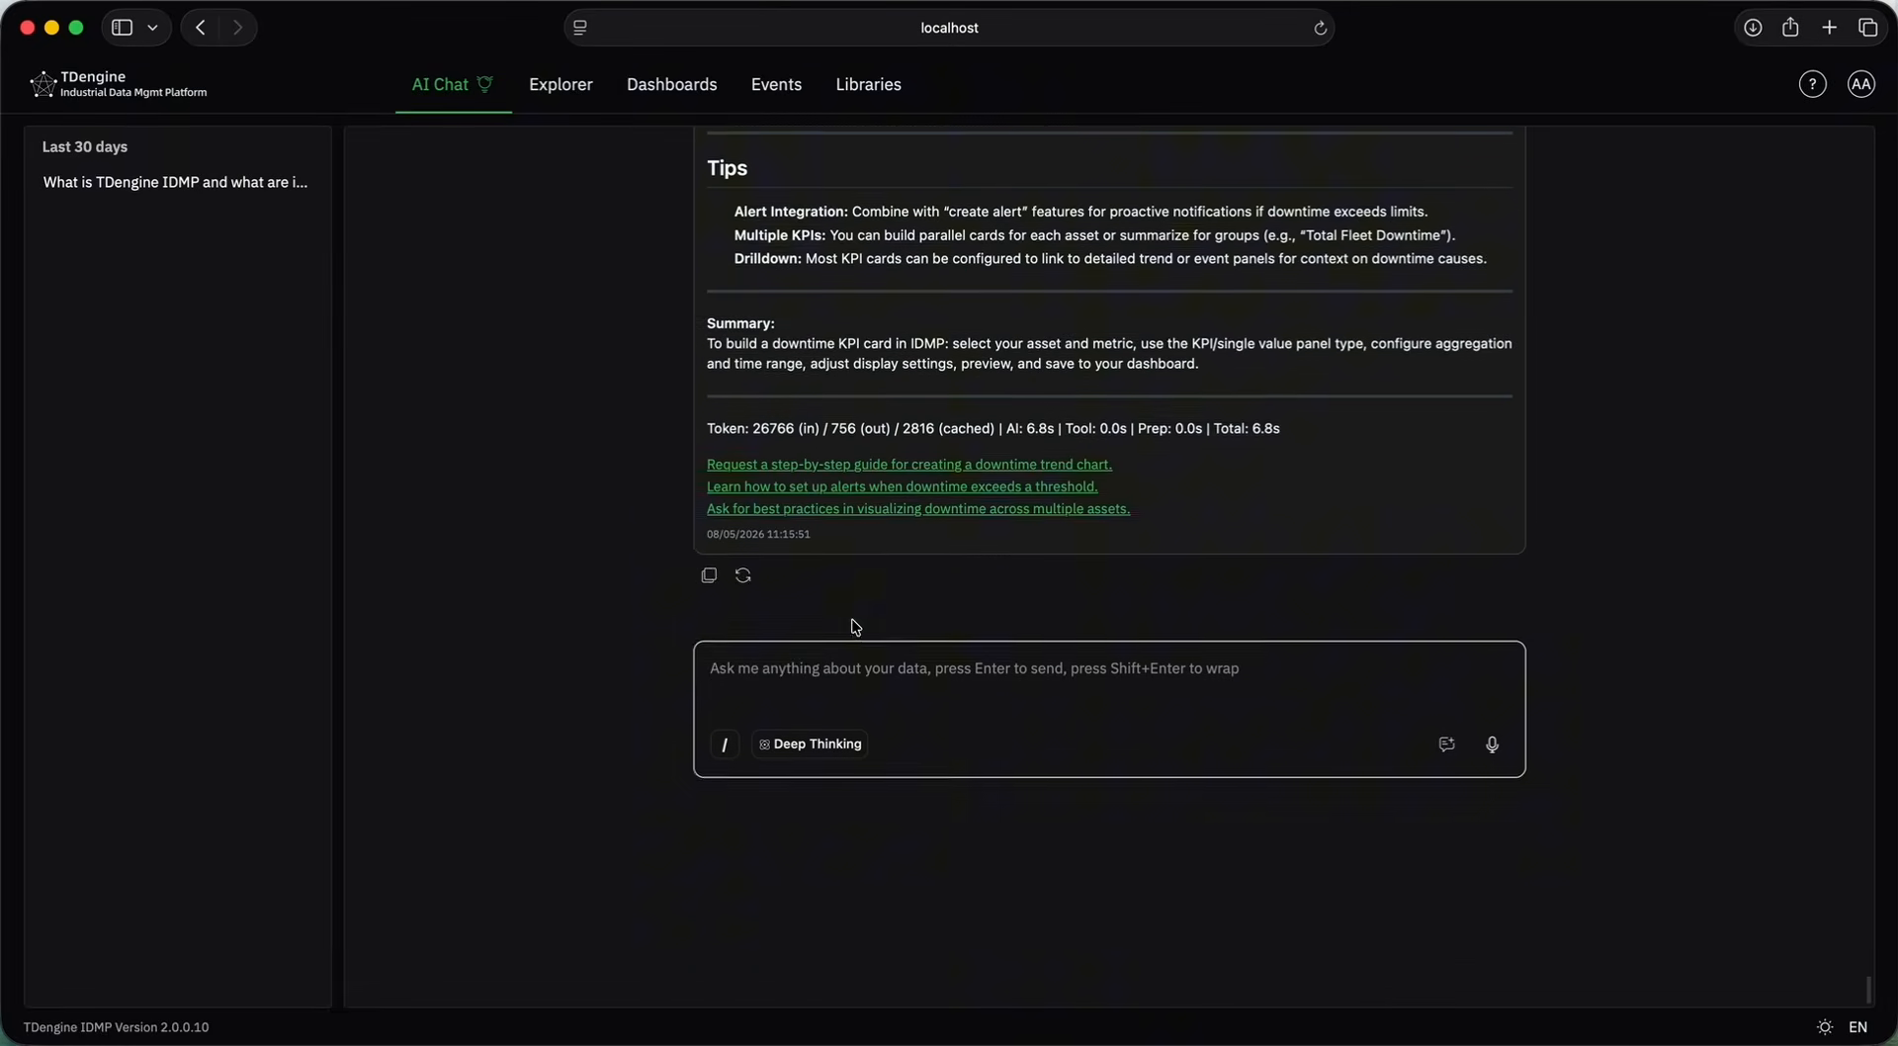
# Look through the available AI Chat skills, choose tdengine-wiki, and ask "how do I build a dashboard".
pyautogui.click(793, 872)
pyautogui.write('/')
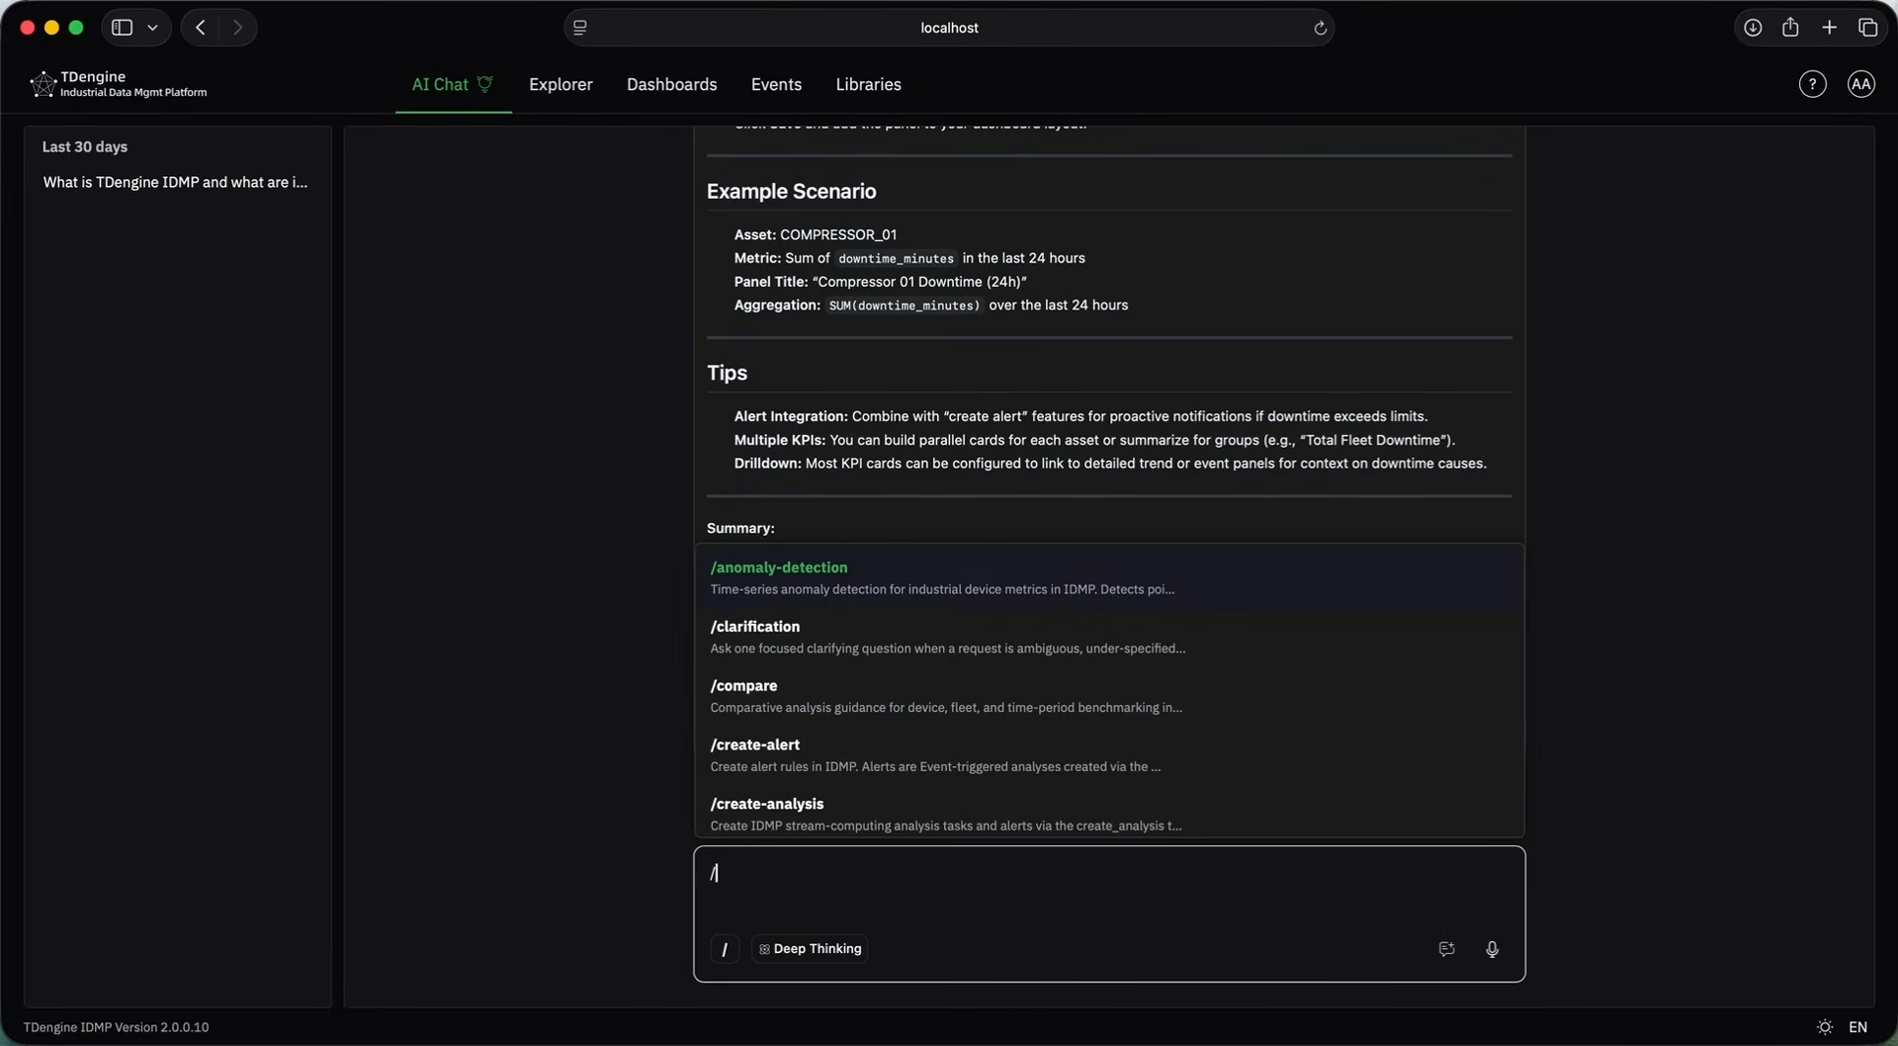
pyautogui.scroll(-10, 857, 710)
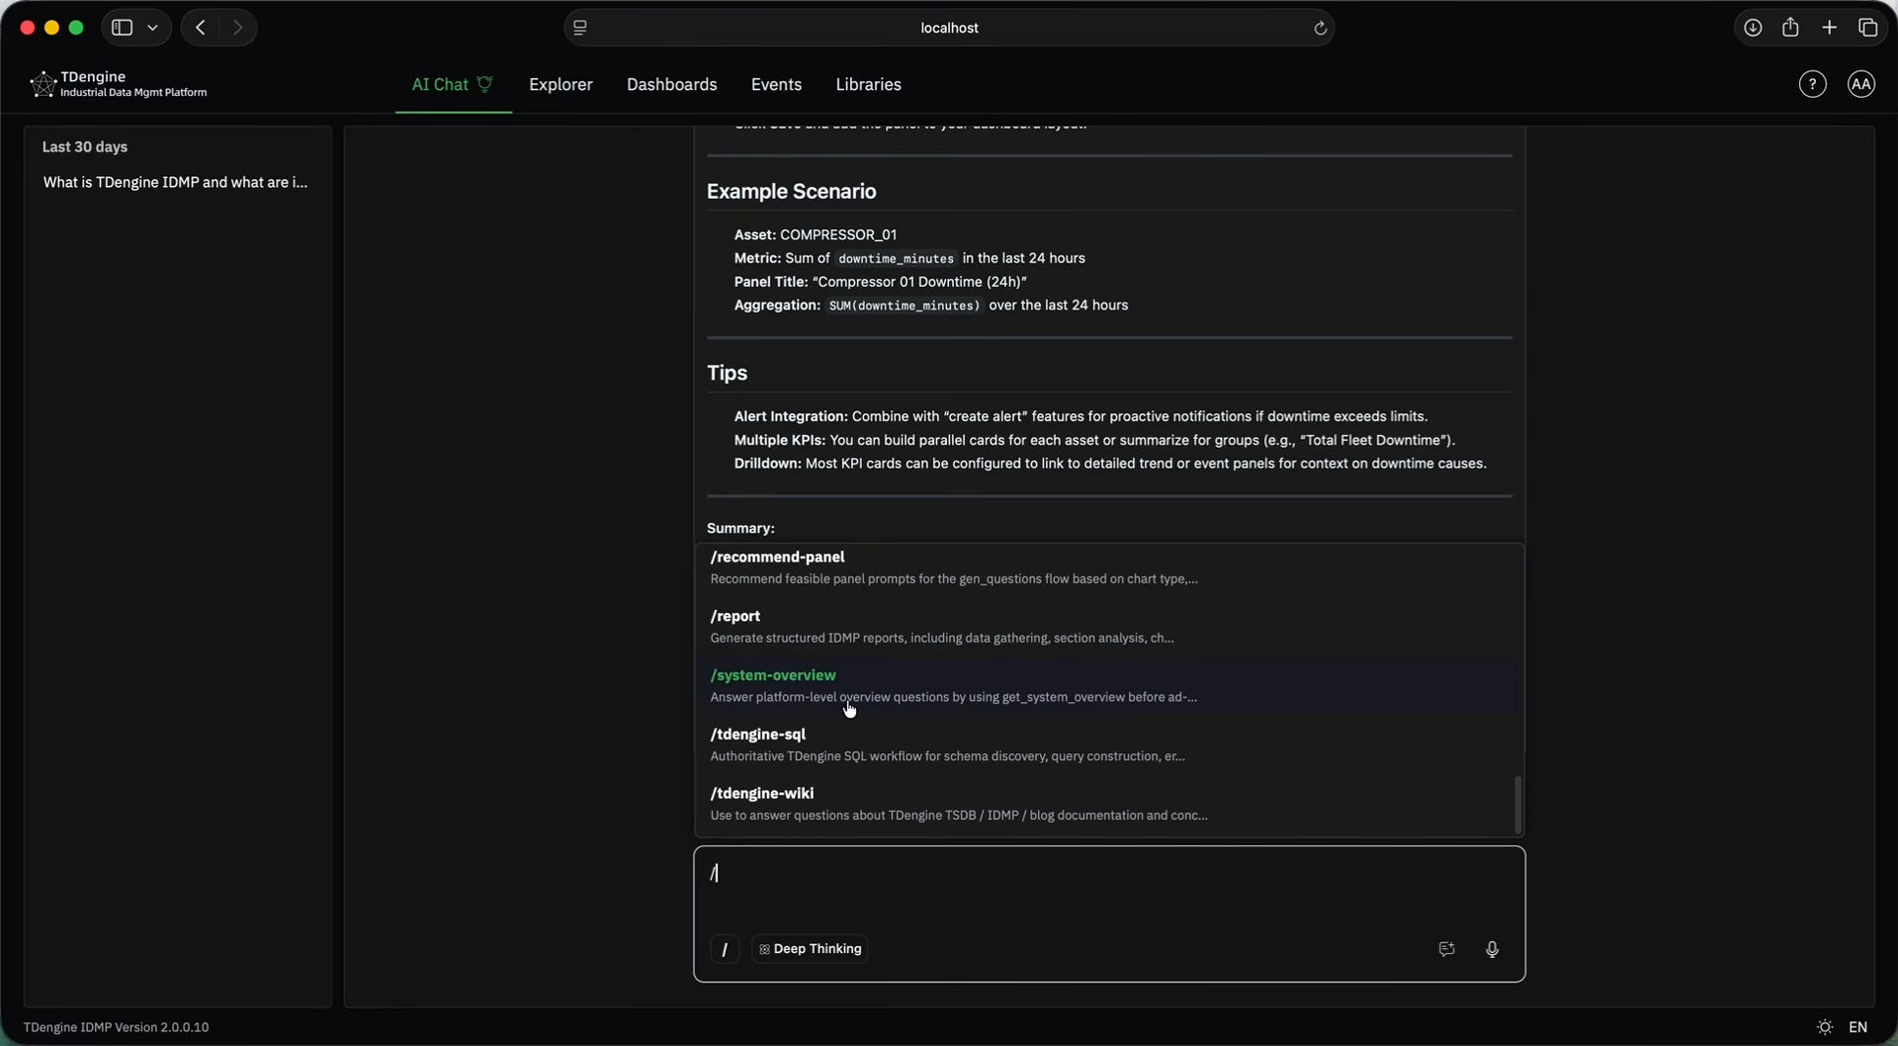
pyautogui.scroll(2, 848, 709)
pyautogui.scroll(-2, 844, 692)
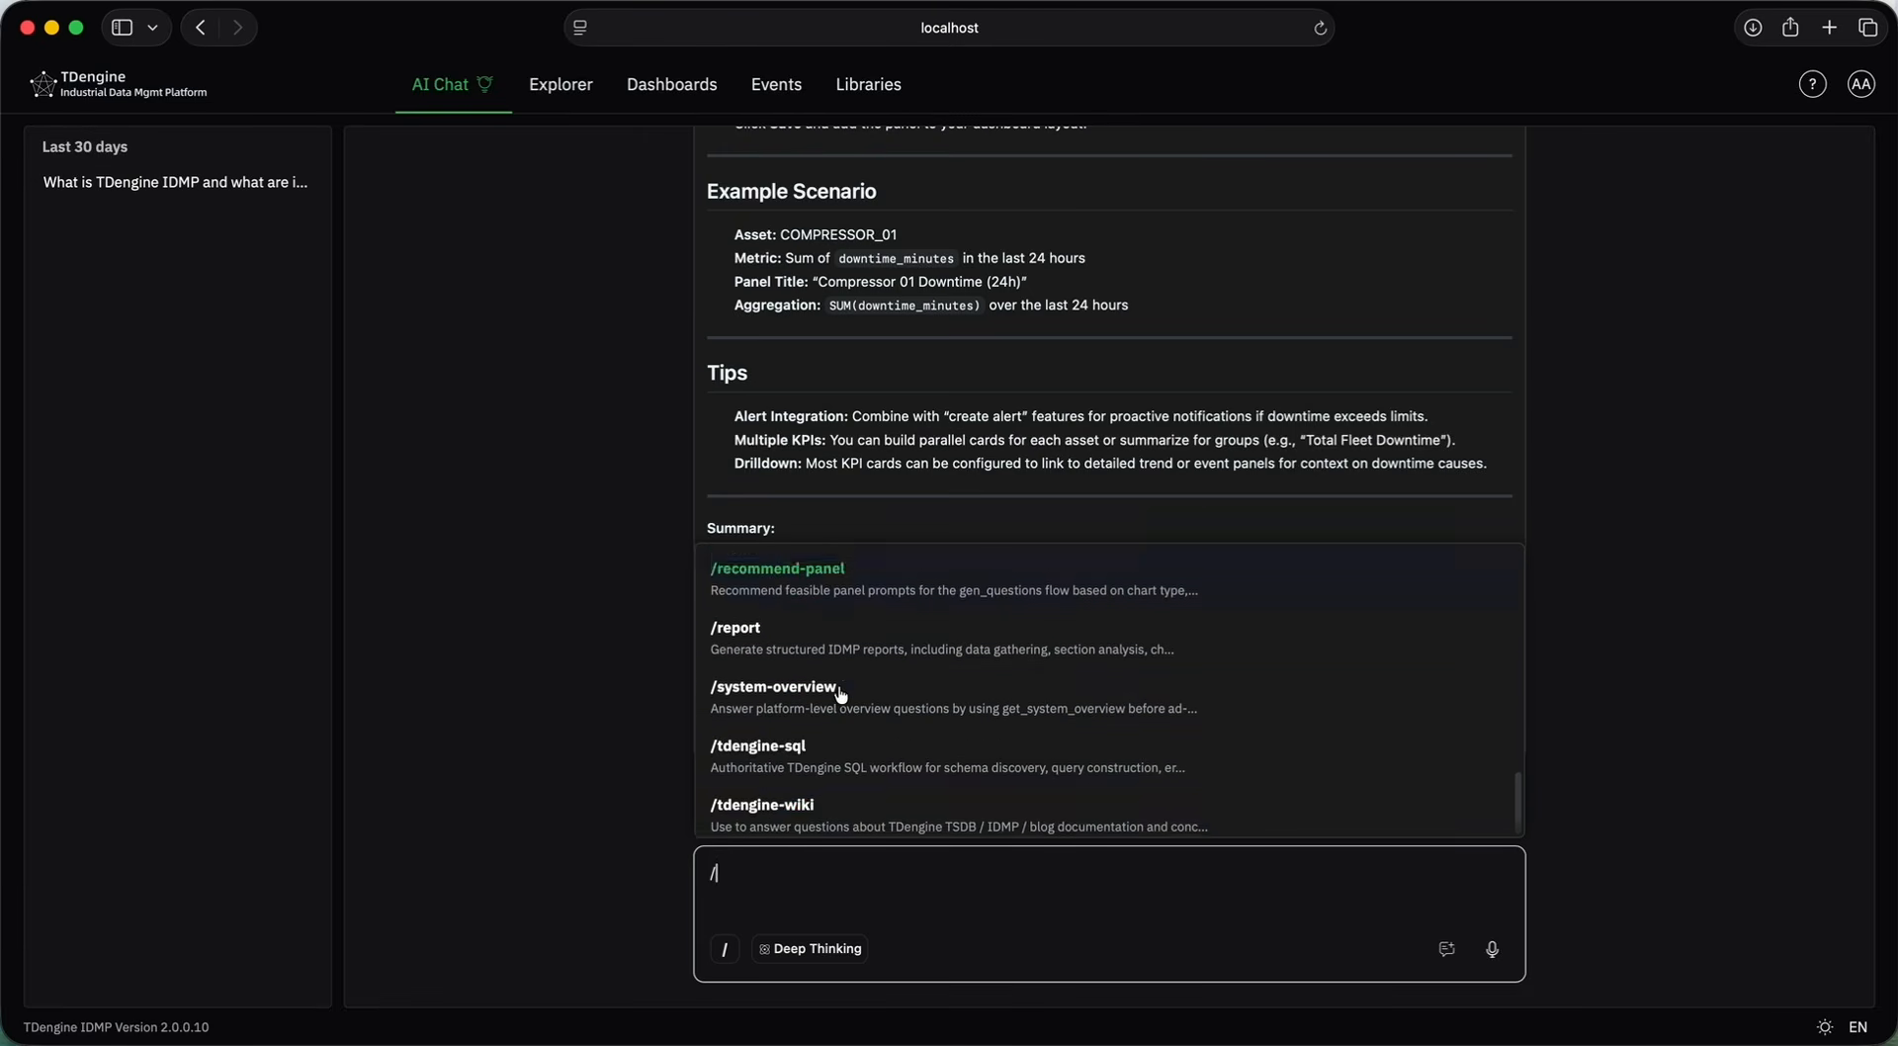
pyautogui.click(819, 807)
pyautogui.write('how do i')
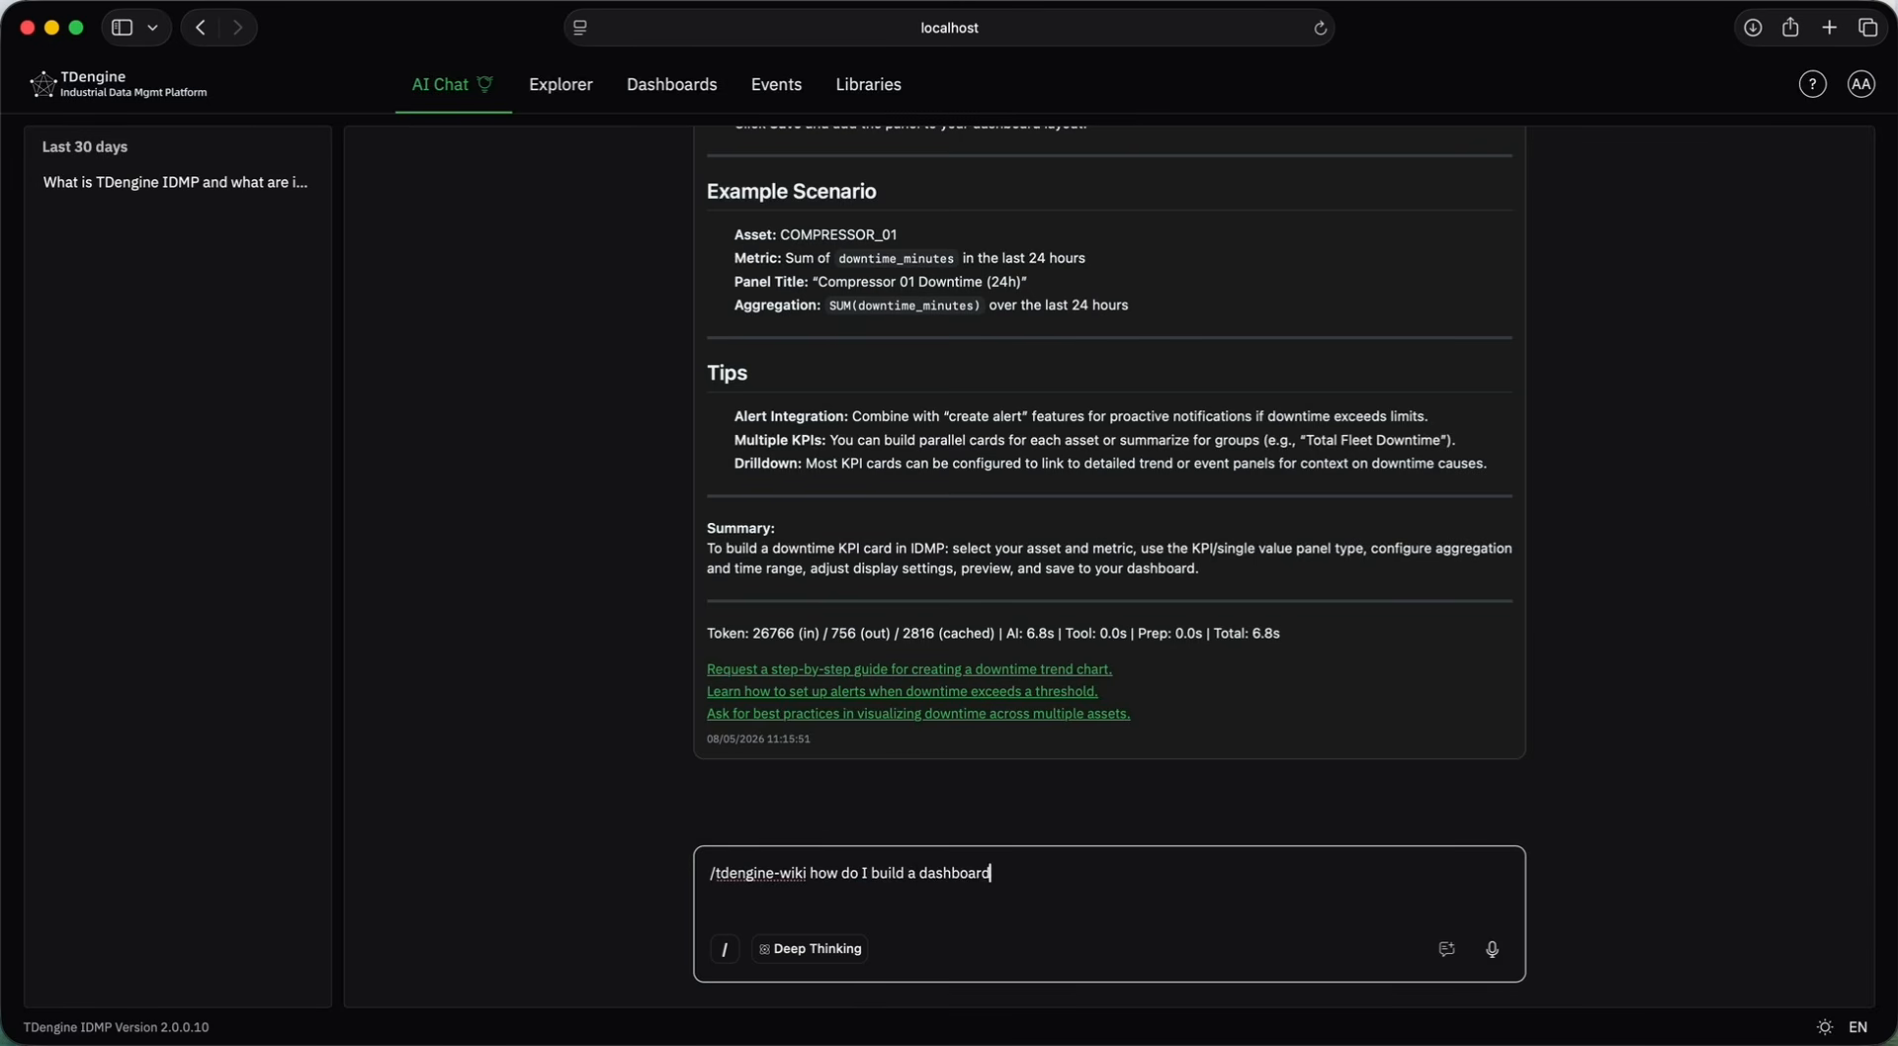
pyautogui.press('Return')
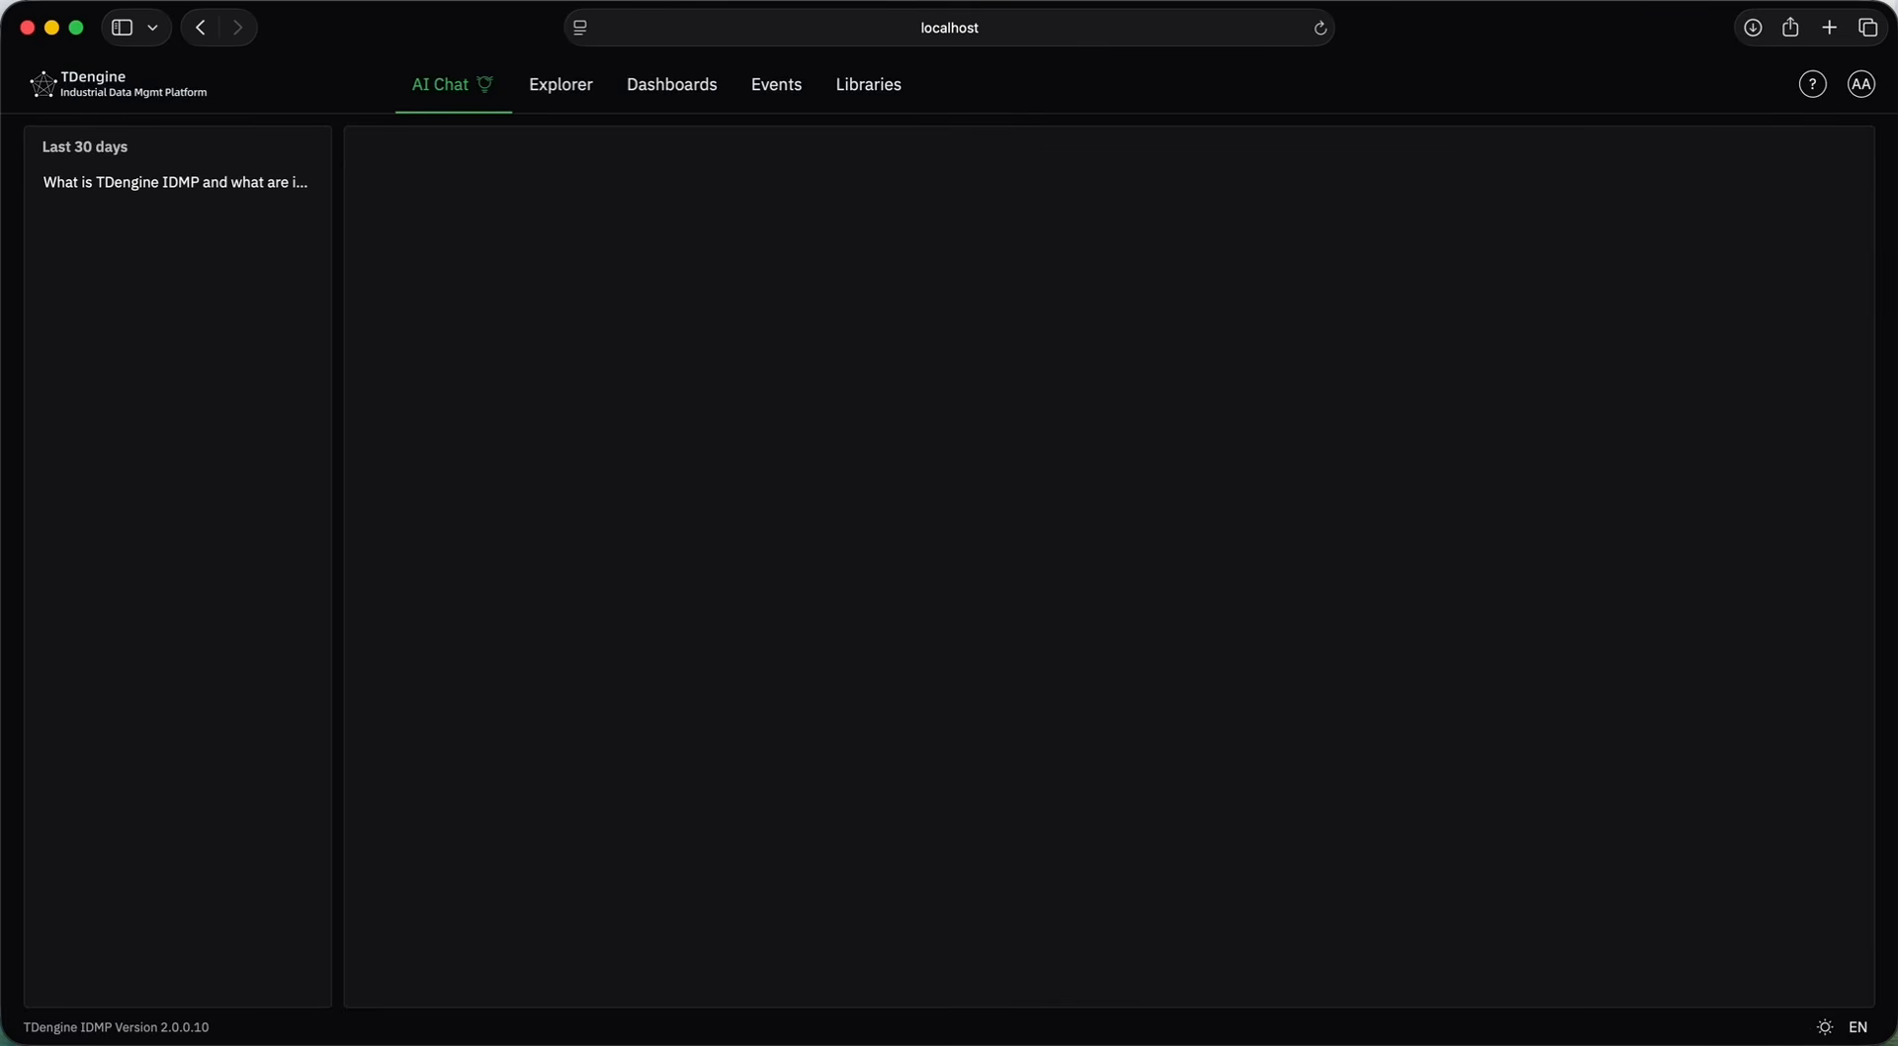
# Read through the AI Chat answer on building a dashboard, including its references and suggested follow-ups.
pyautogui.scroll(4, 881, 672)
pyautogui.scroll(-4, 881, 676)
pyautogui.scroll(6, 881, 677)
pyautogui.scroll(-6, 881, 676)
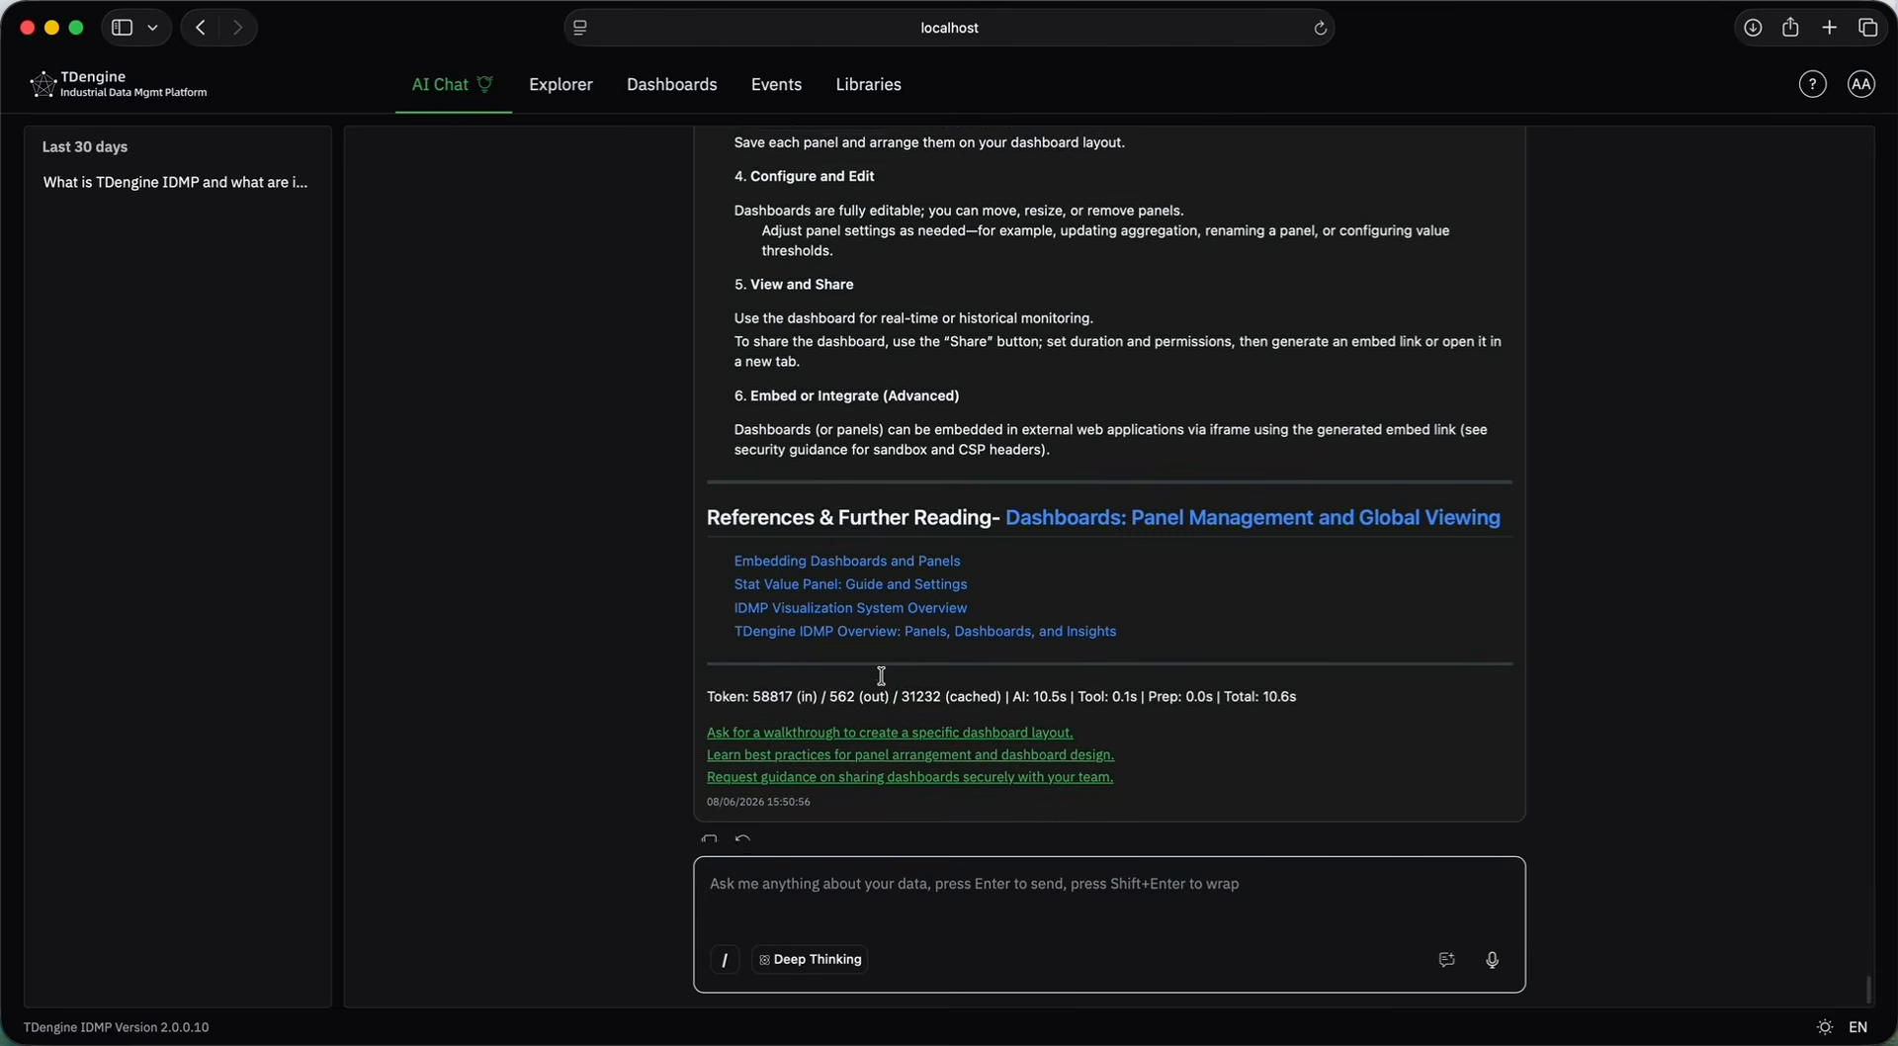
pyautogui.scroll(-1, 881, 676)
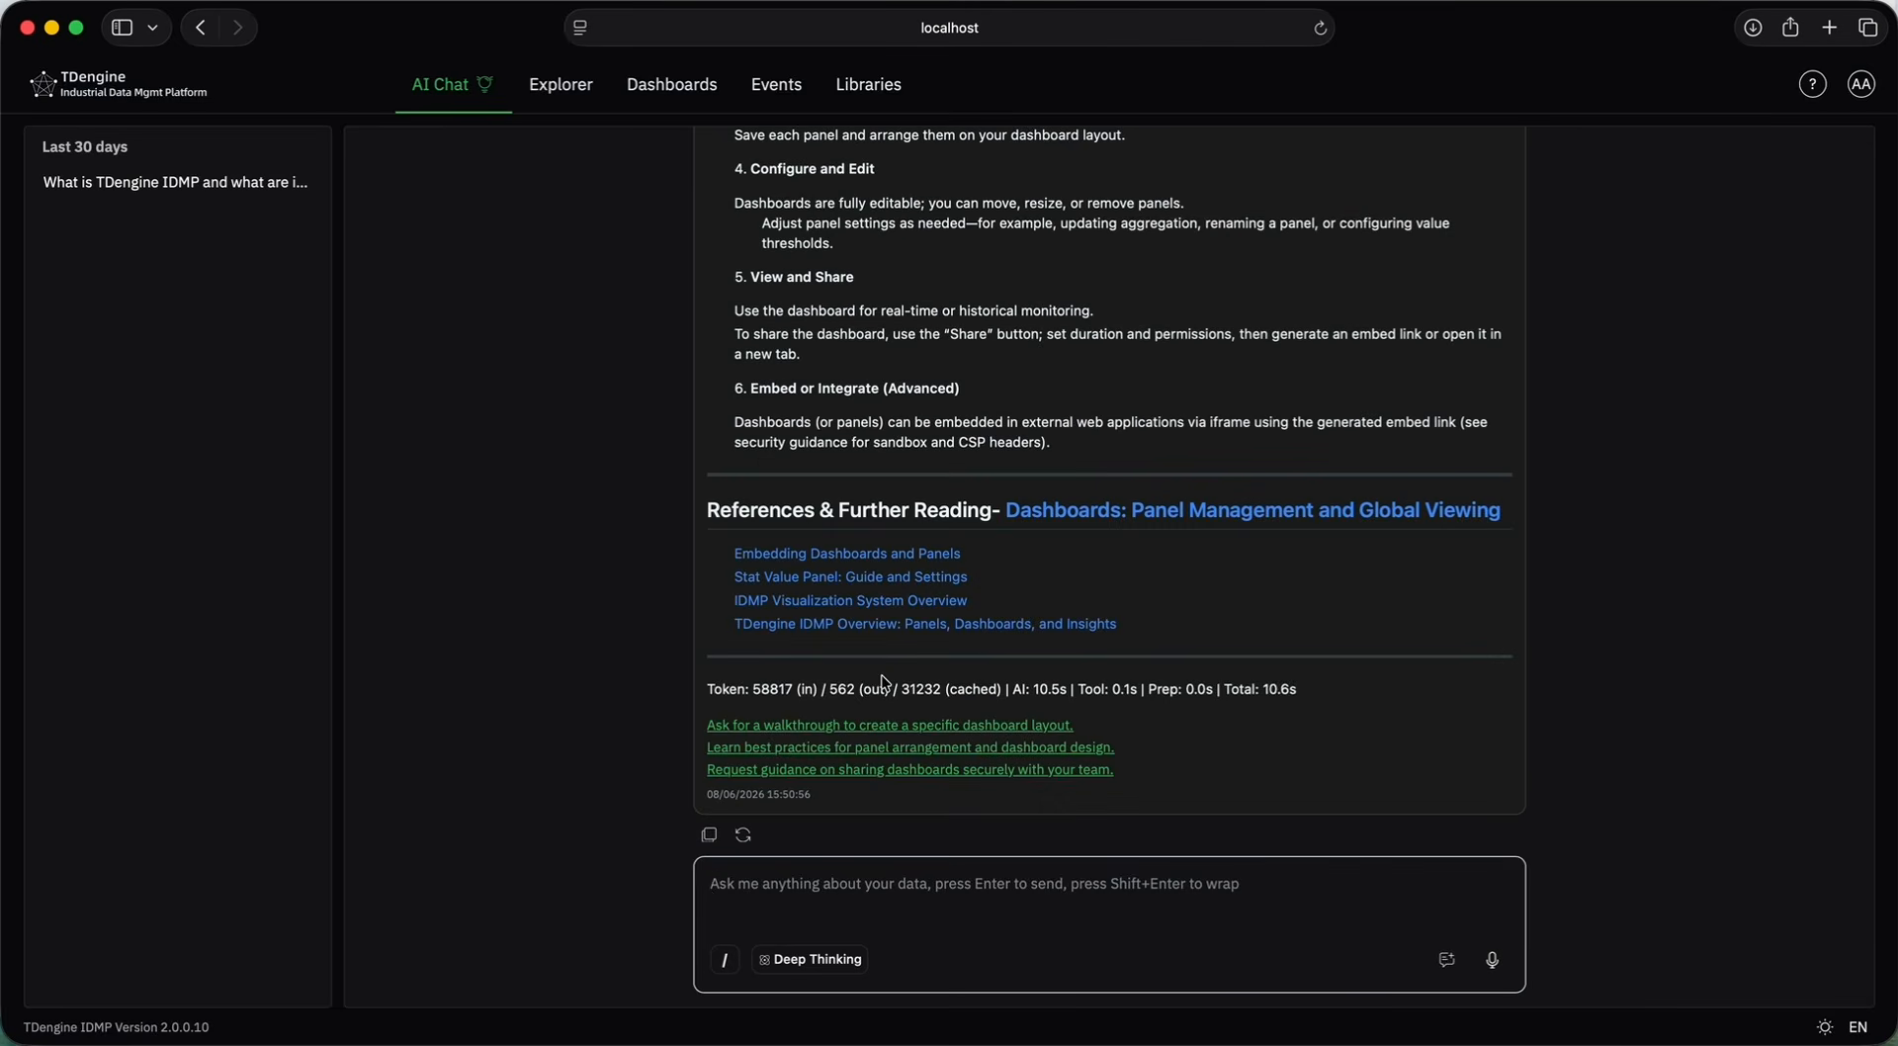
pyautogui.scroll(10, 881, 674)
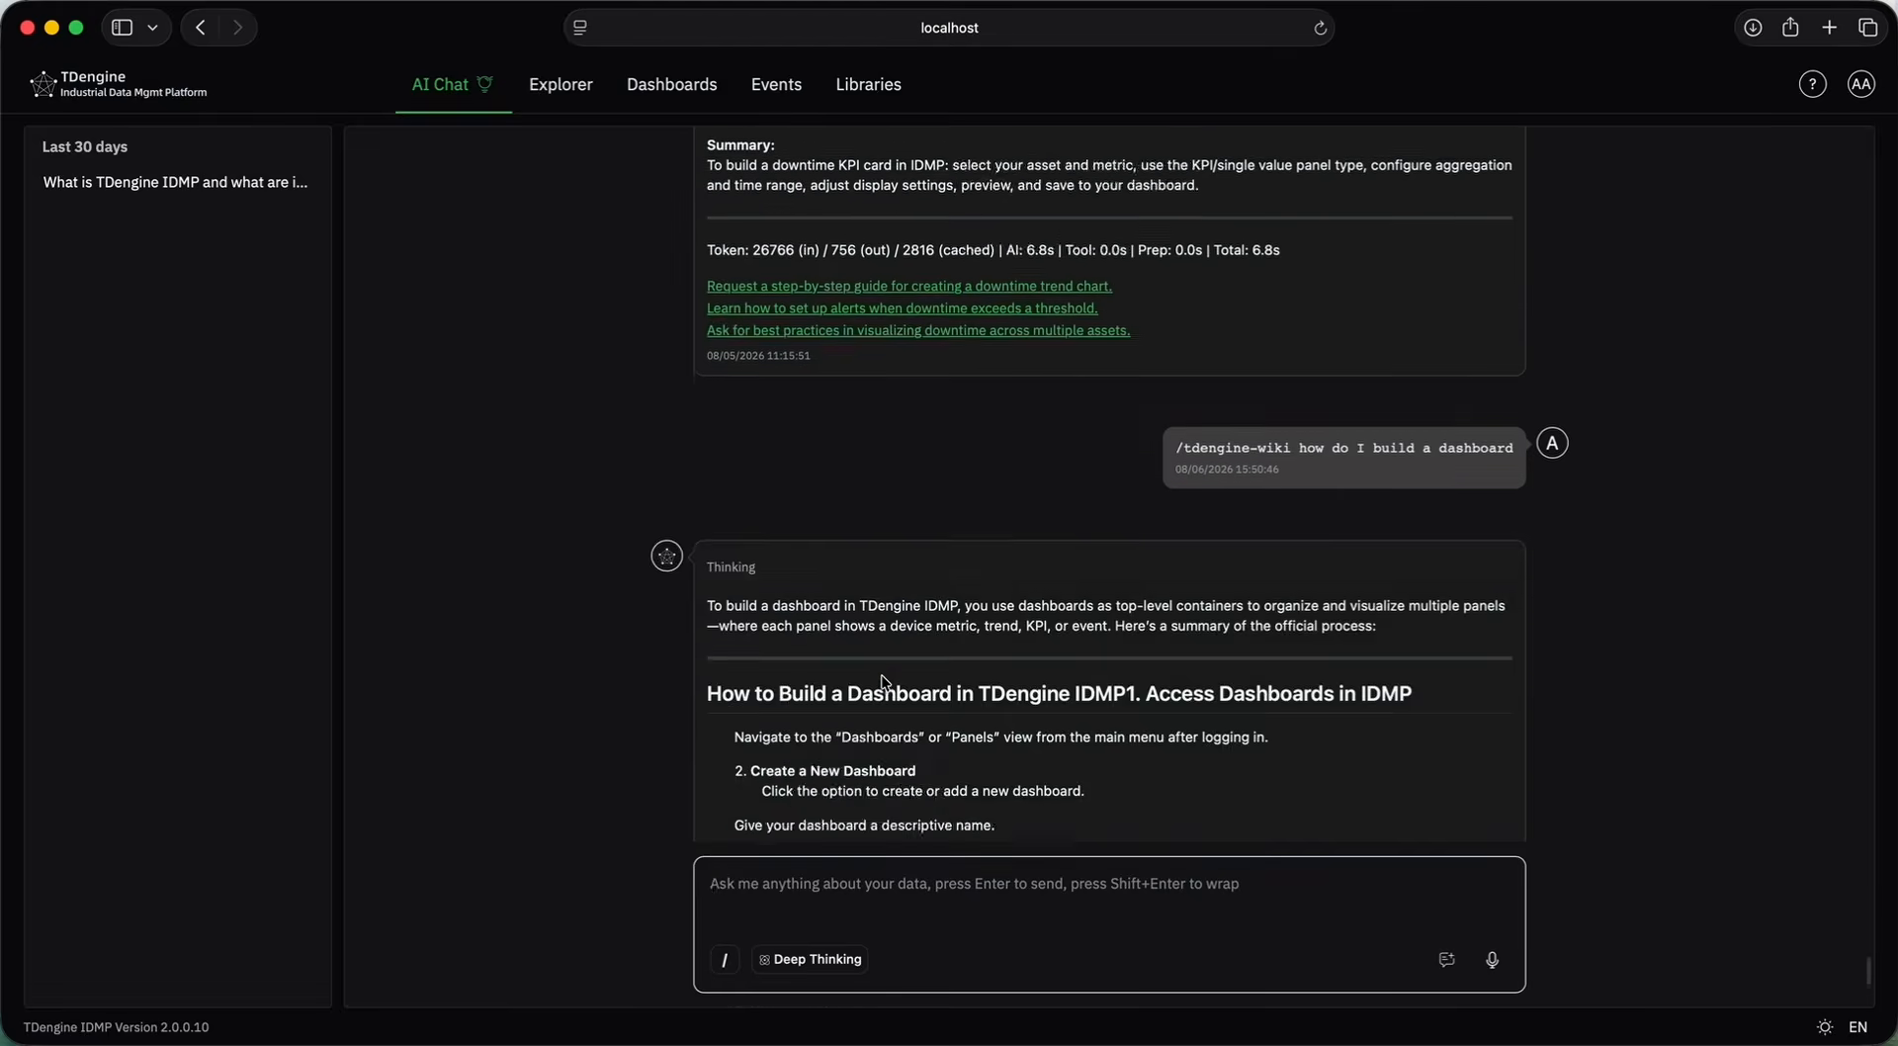
pyautogui.scroll(-10, 883, 683)
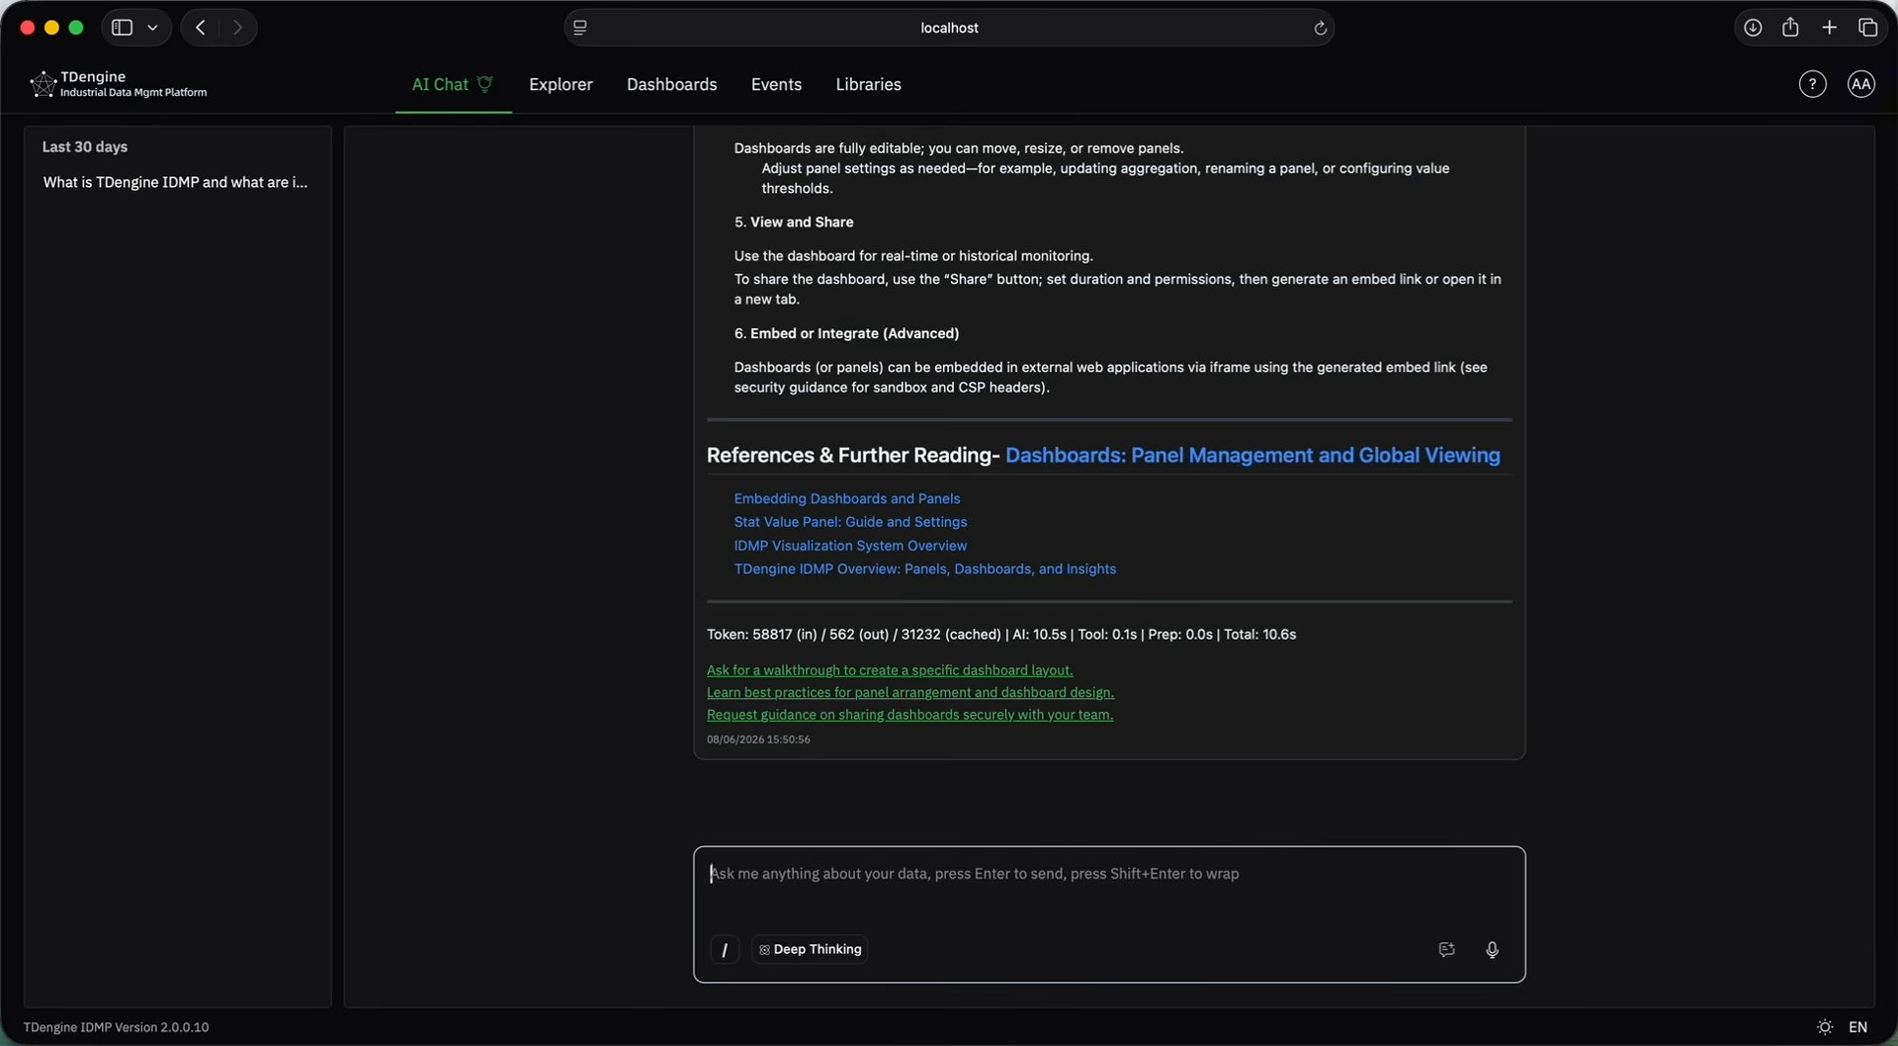
# Review the Agentic AI connections in the Admin Console and the provider choice of a new connection form, leaving it without saving.
pyautogui.click(1862, 85)
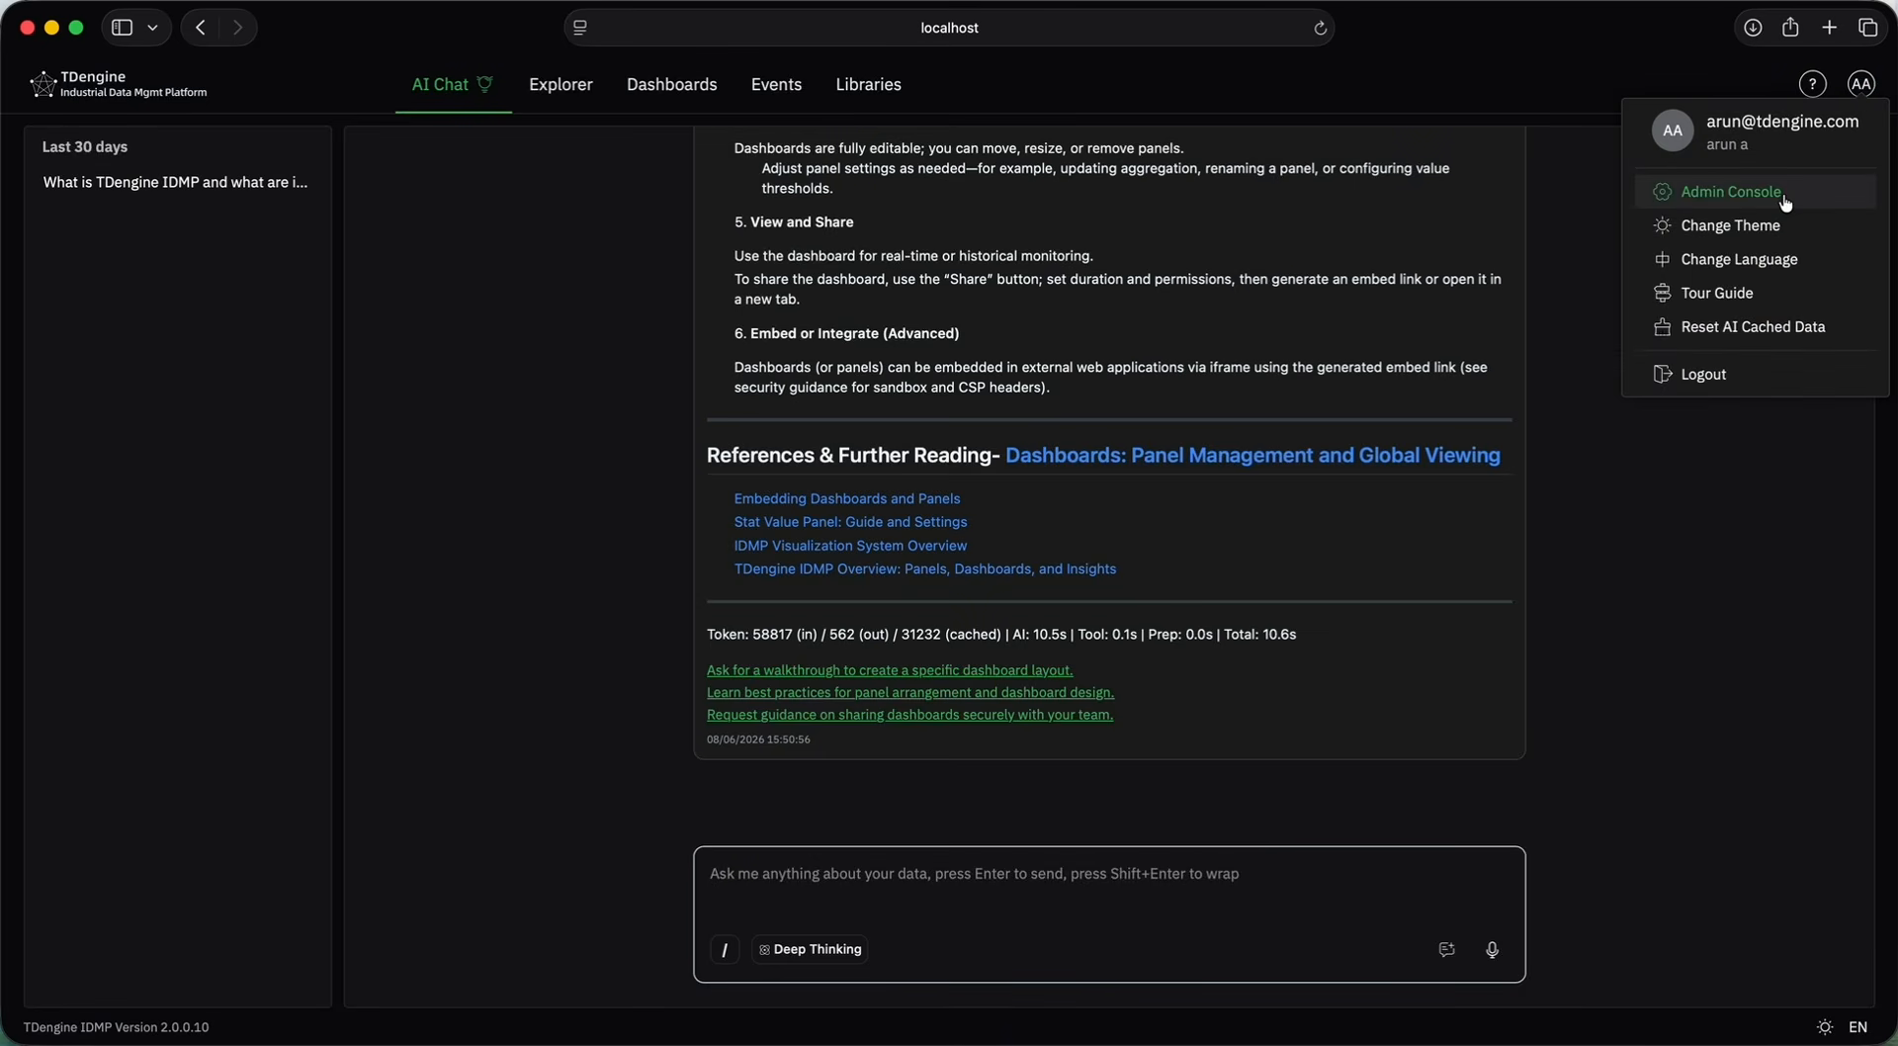
pyautogui.click(1785, 202)
pyautogui.click(164, 301)
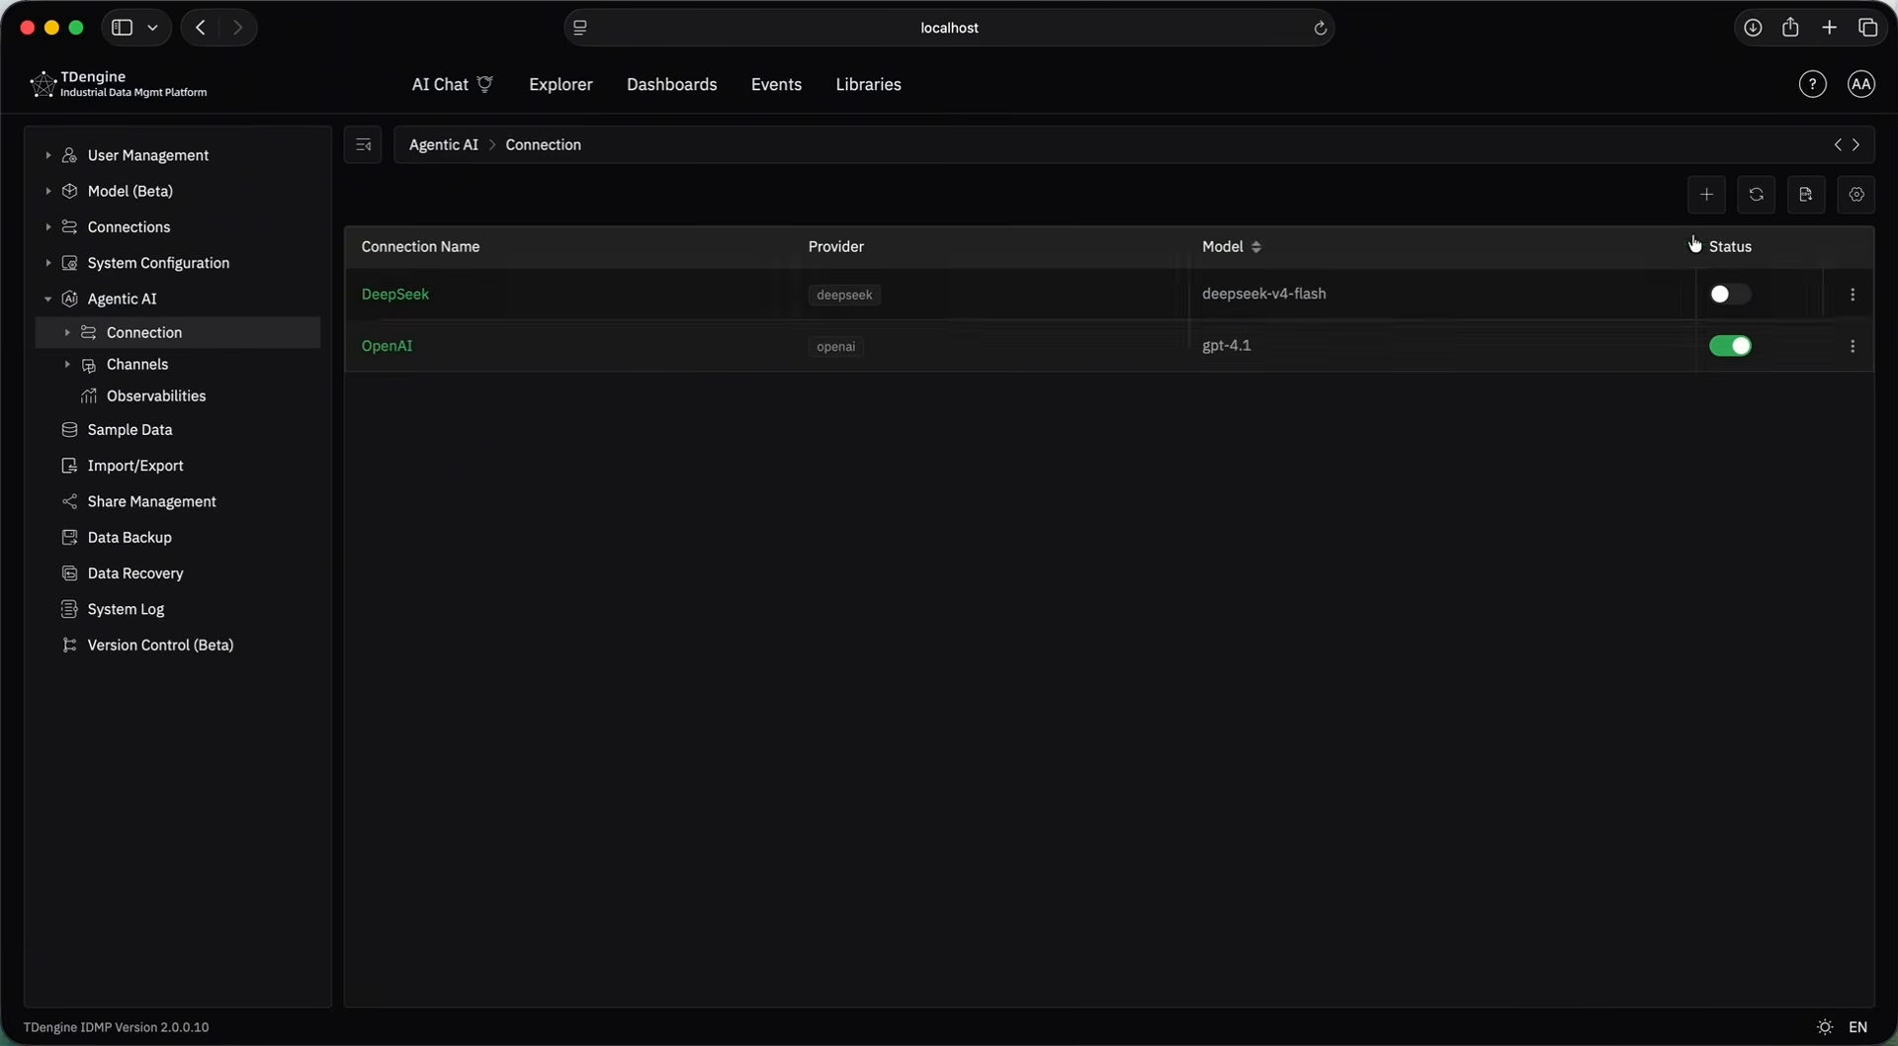
pyautogui.click(1705, 212)
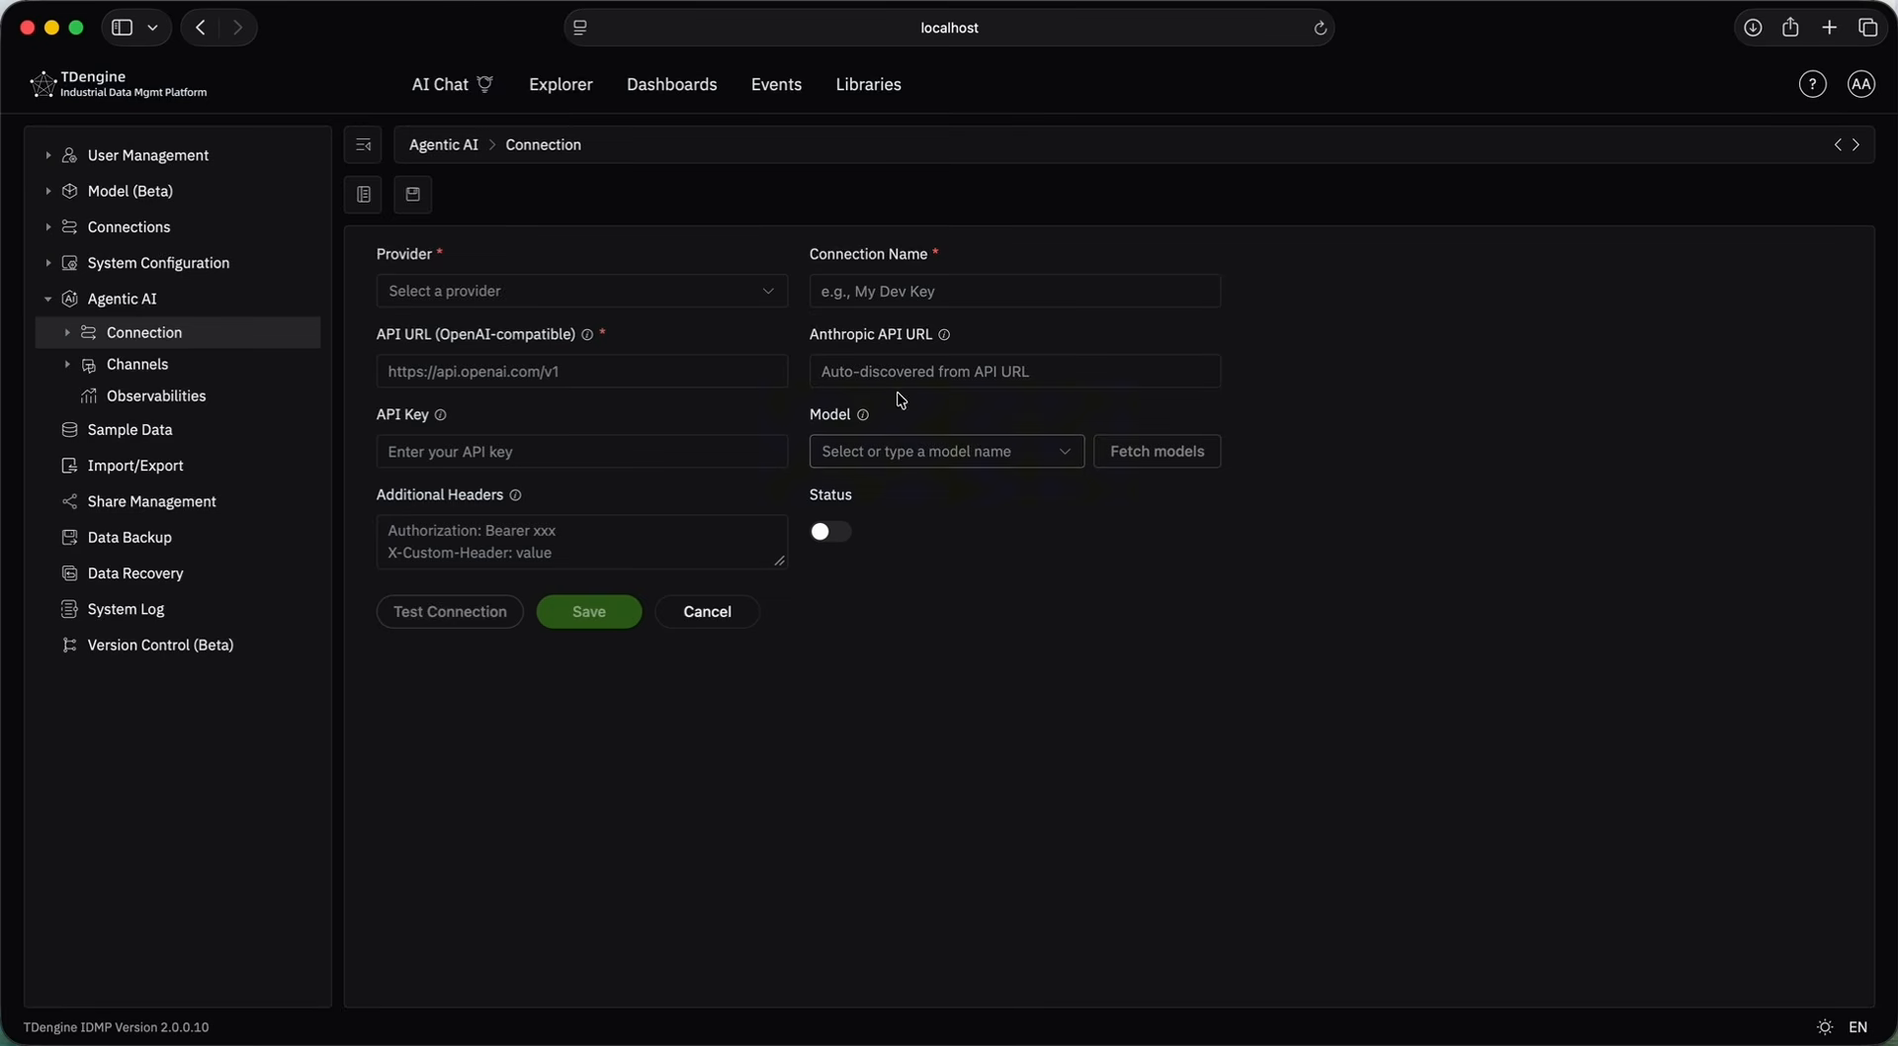
pyautogui.click(600, 290)
pyautogui.click(1079, 722)
pyautogui.click(701, 625)
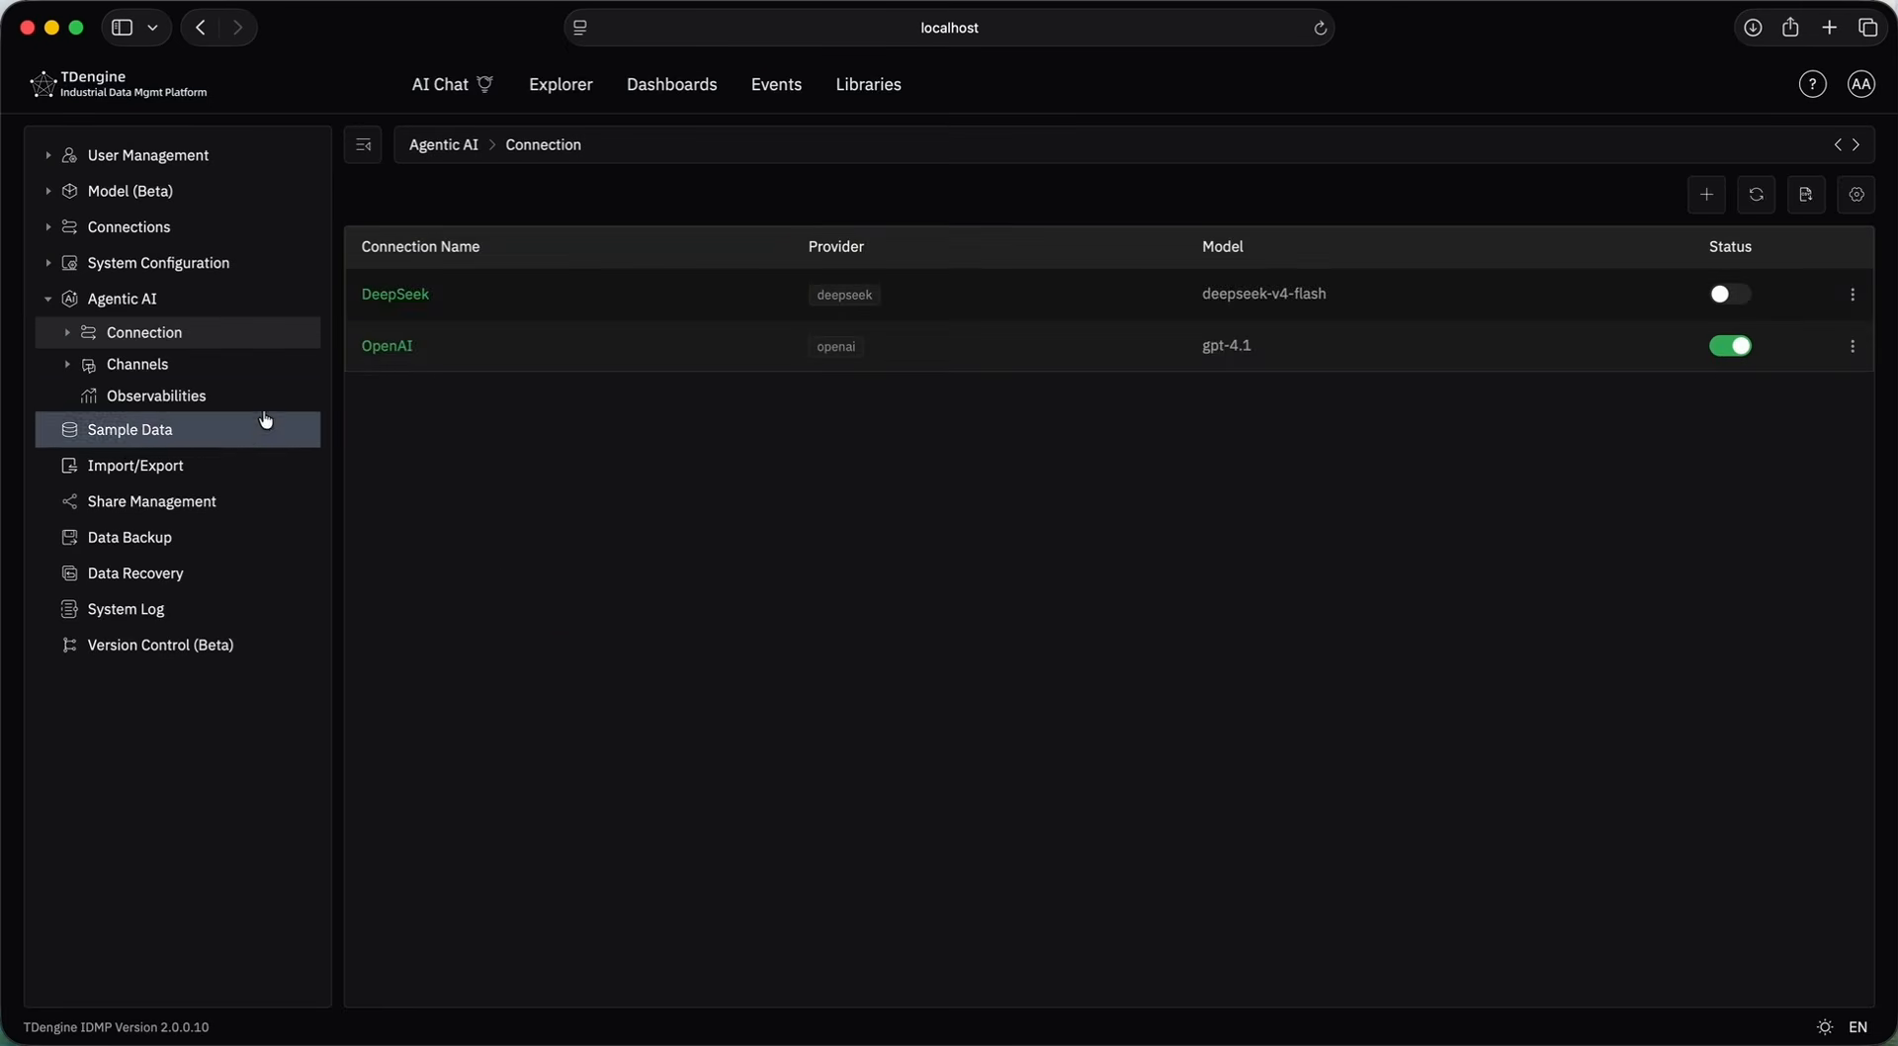
# Examine the Agentic AI observability statistics, and check the API Key section of the account profile.
pyautogui.click(234, 394)
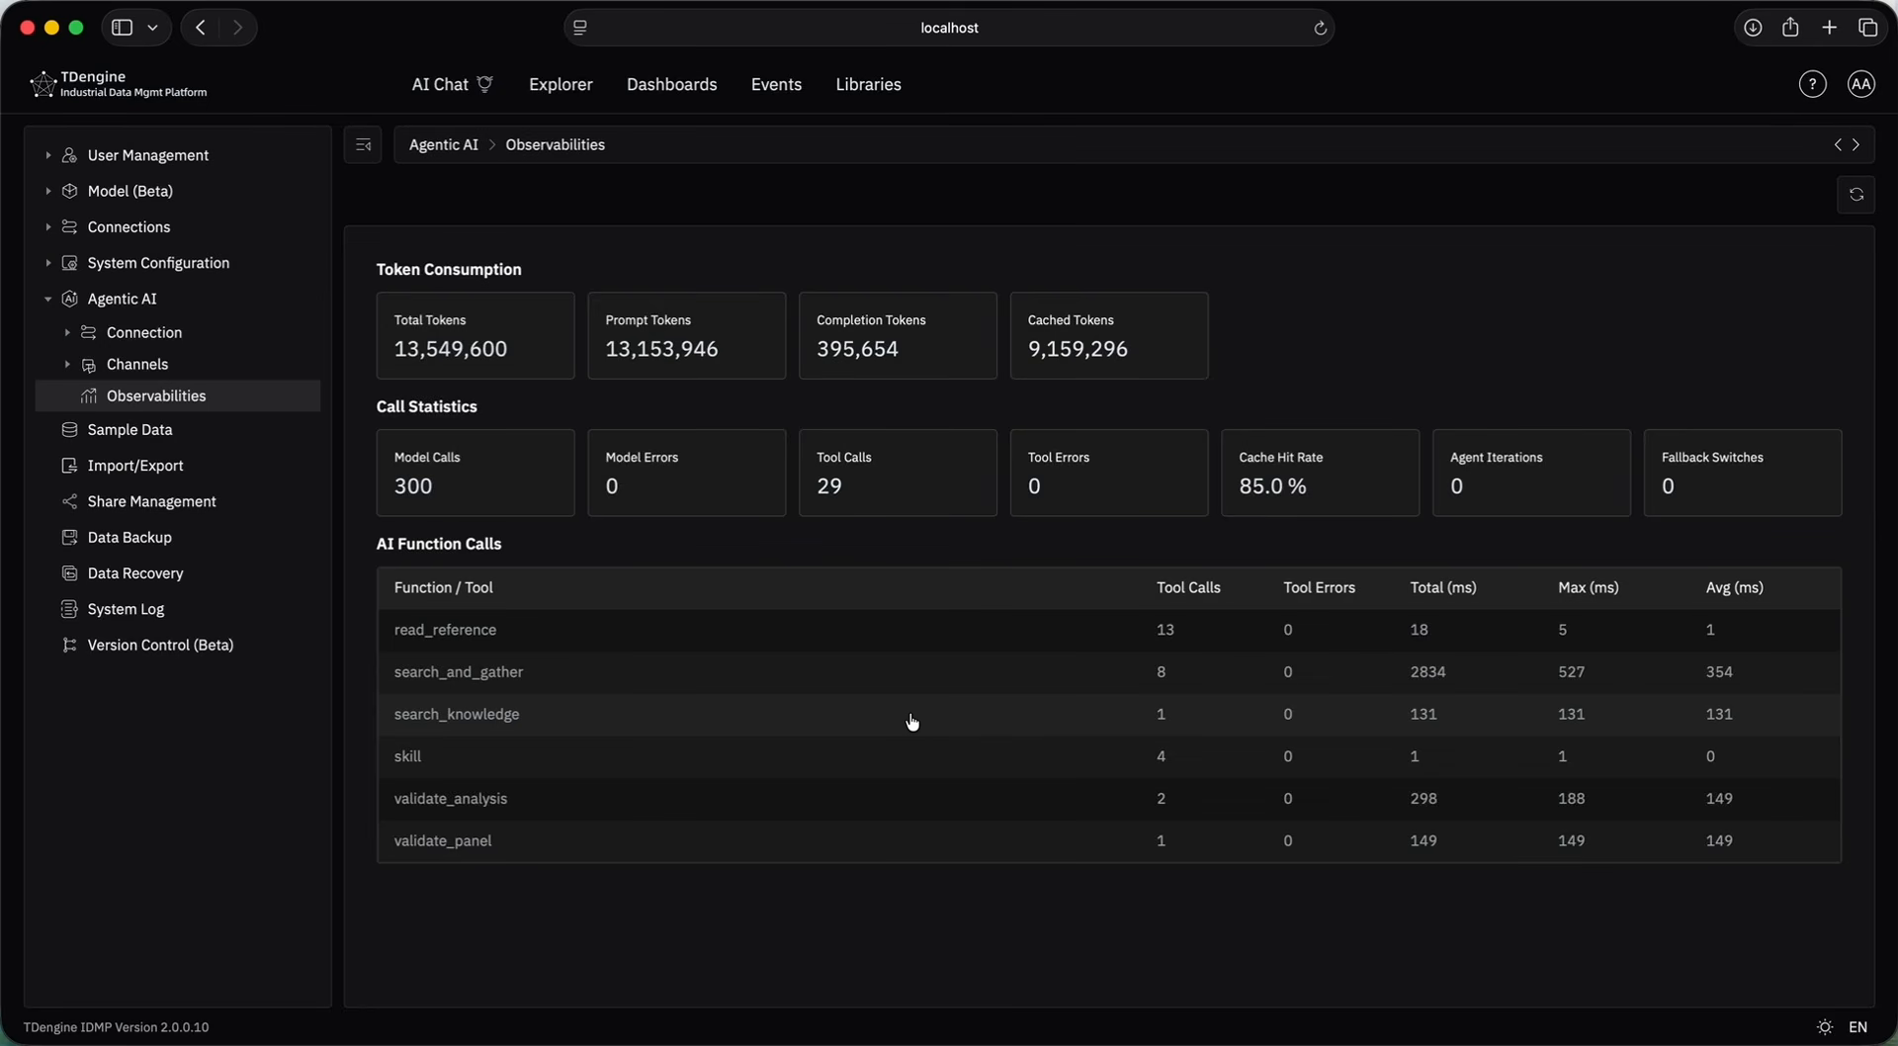
pyautogui.click(1863, 91)
pyautogui.click(1806, 138)
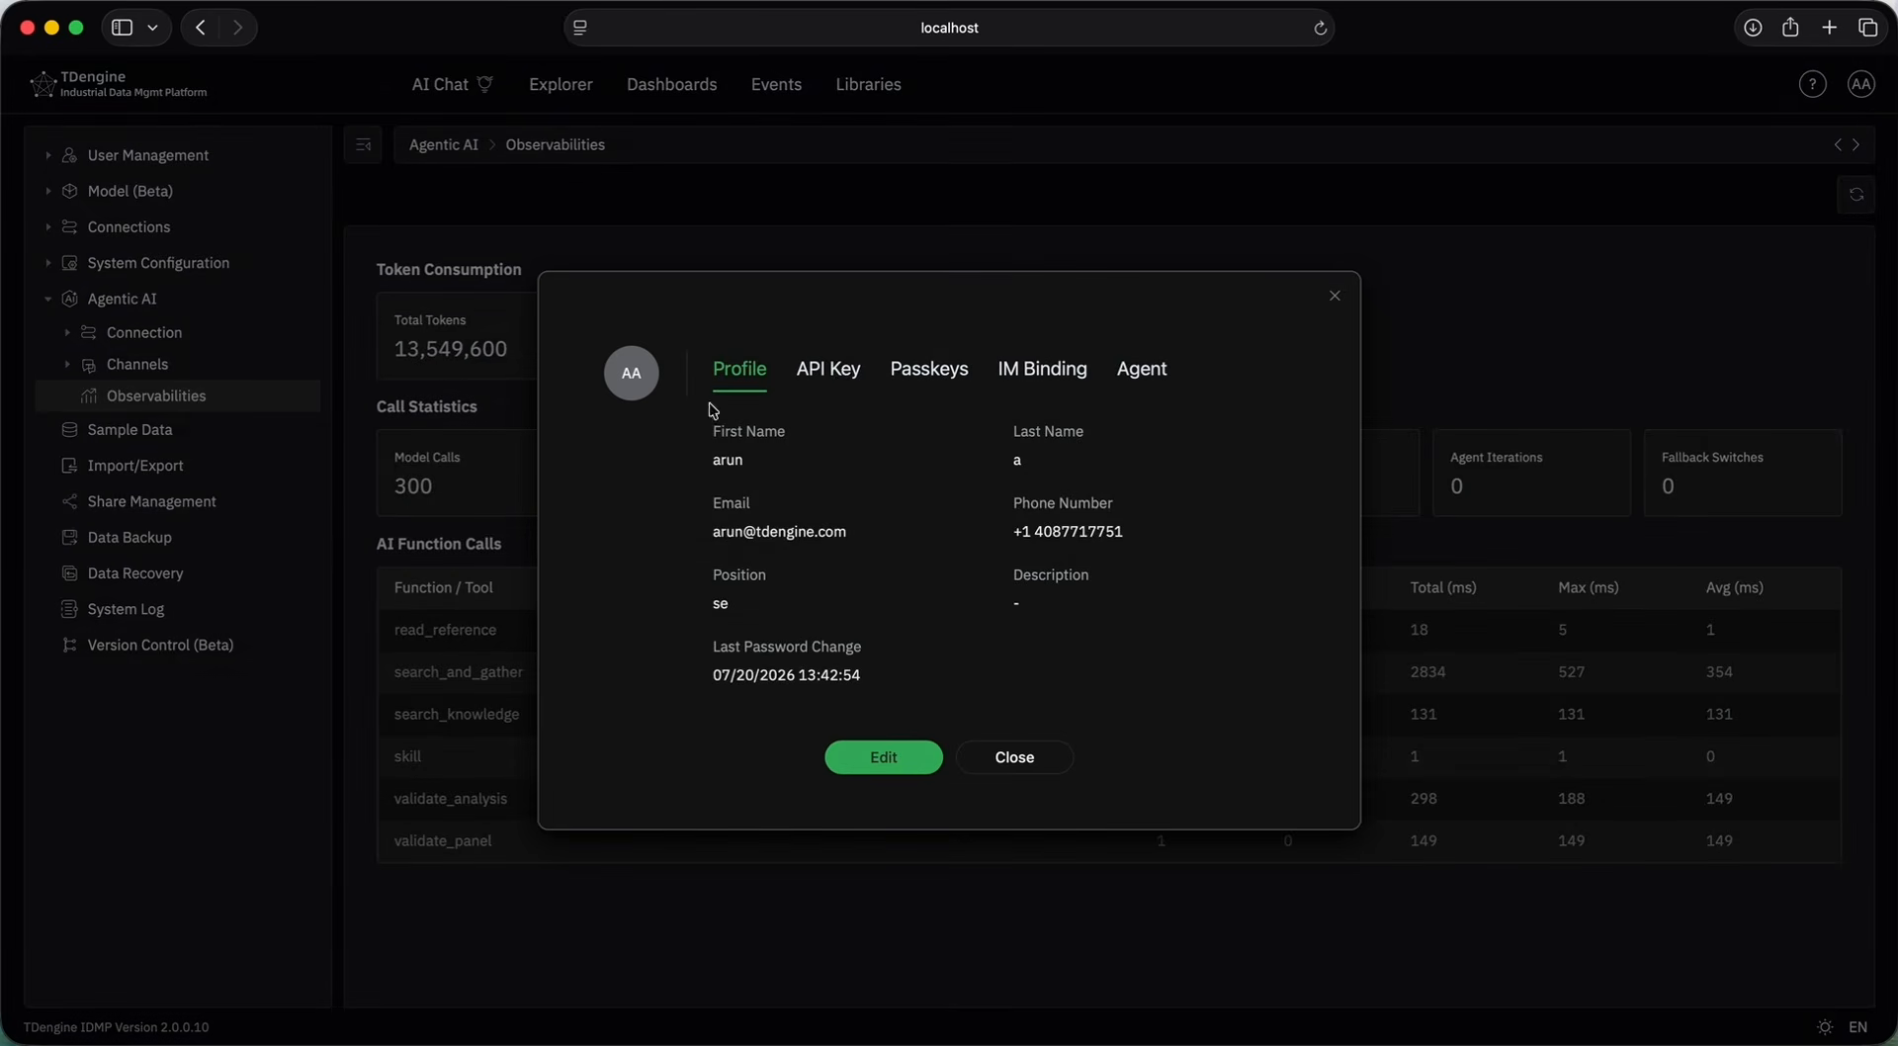
pyautogui.click(840, 377)
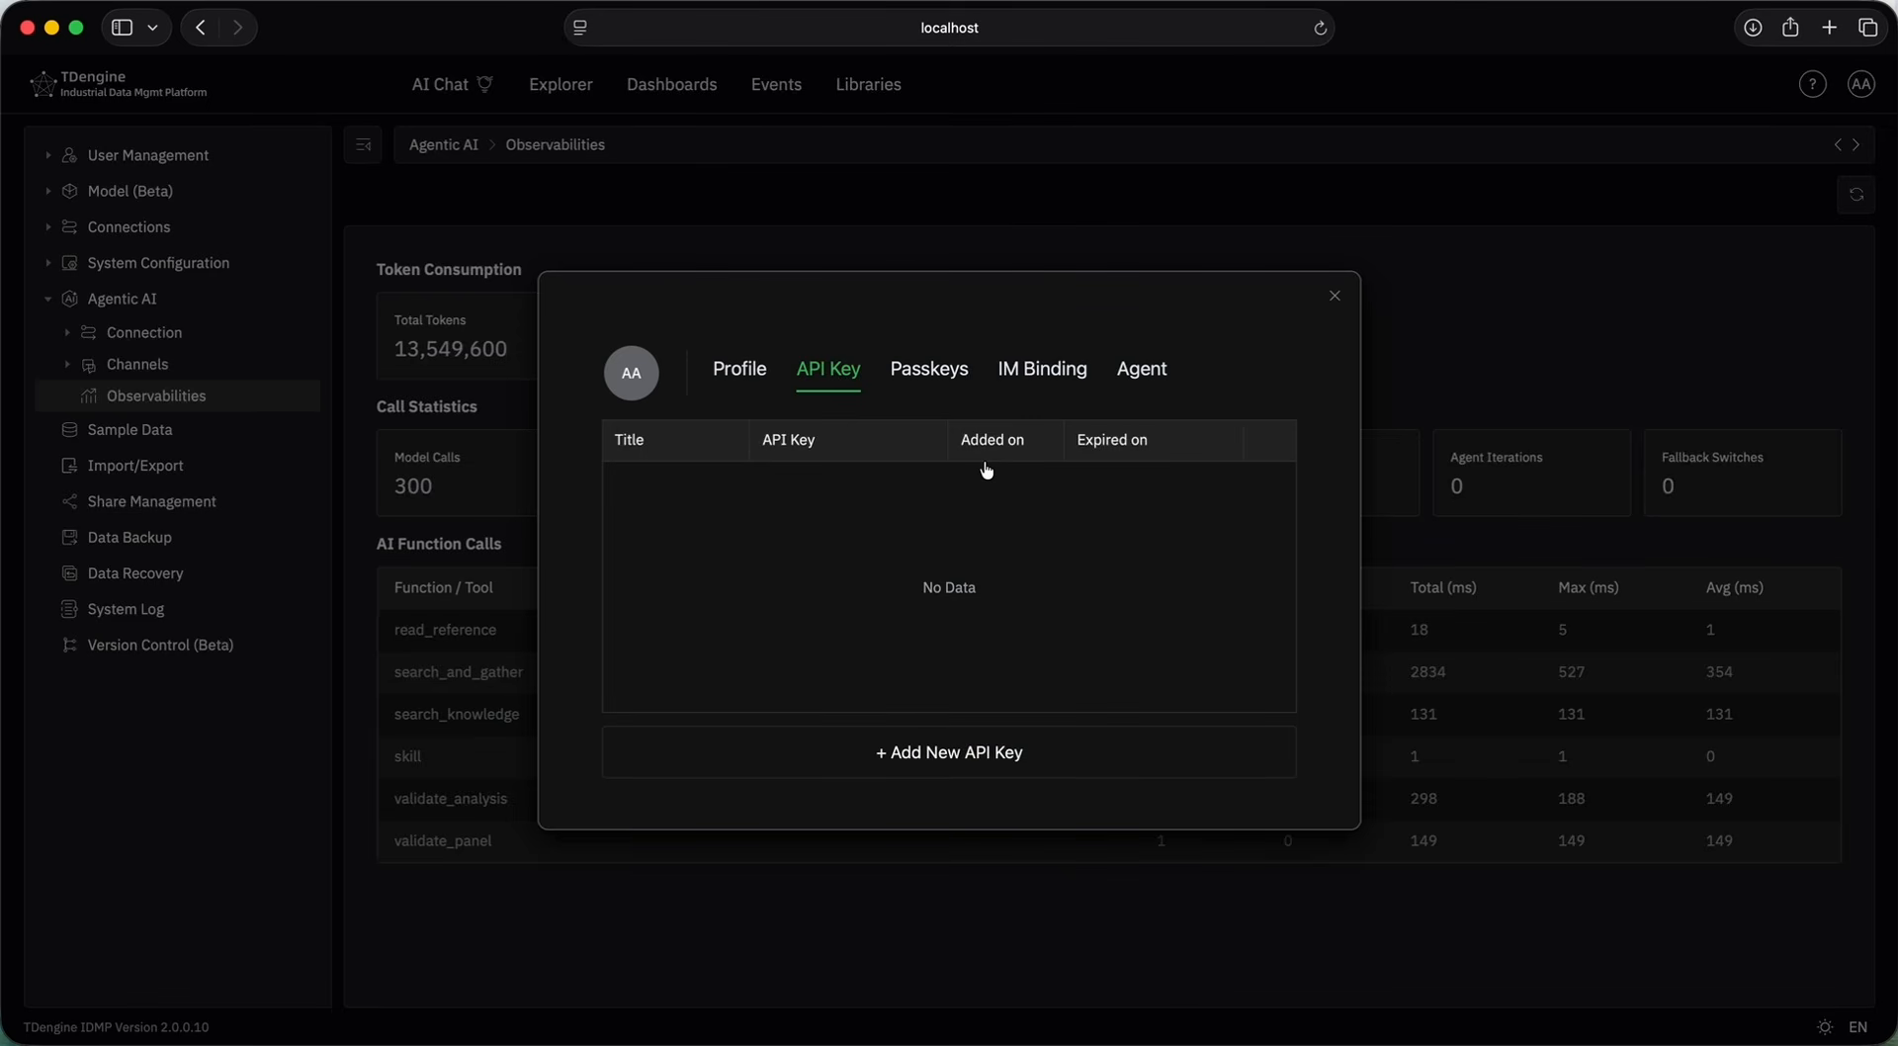
pyautogui.click(1335, 297)
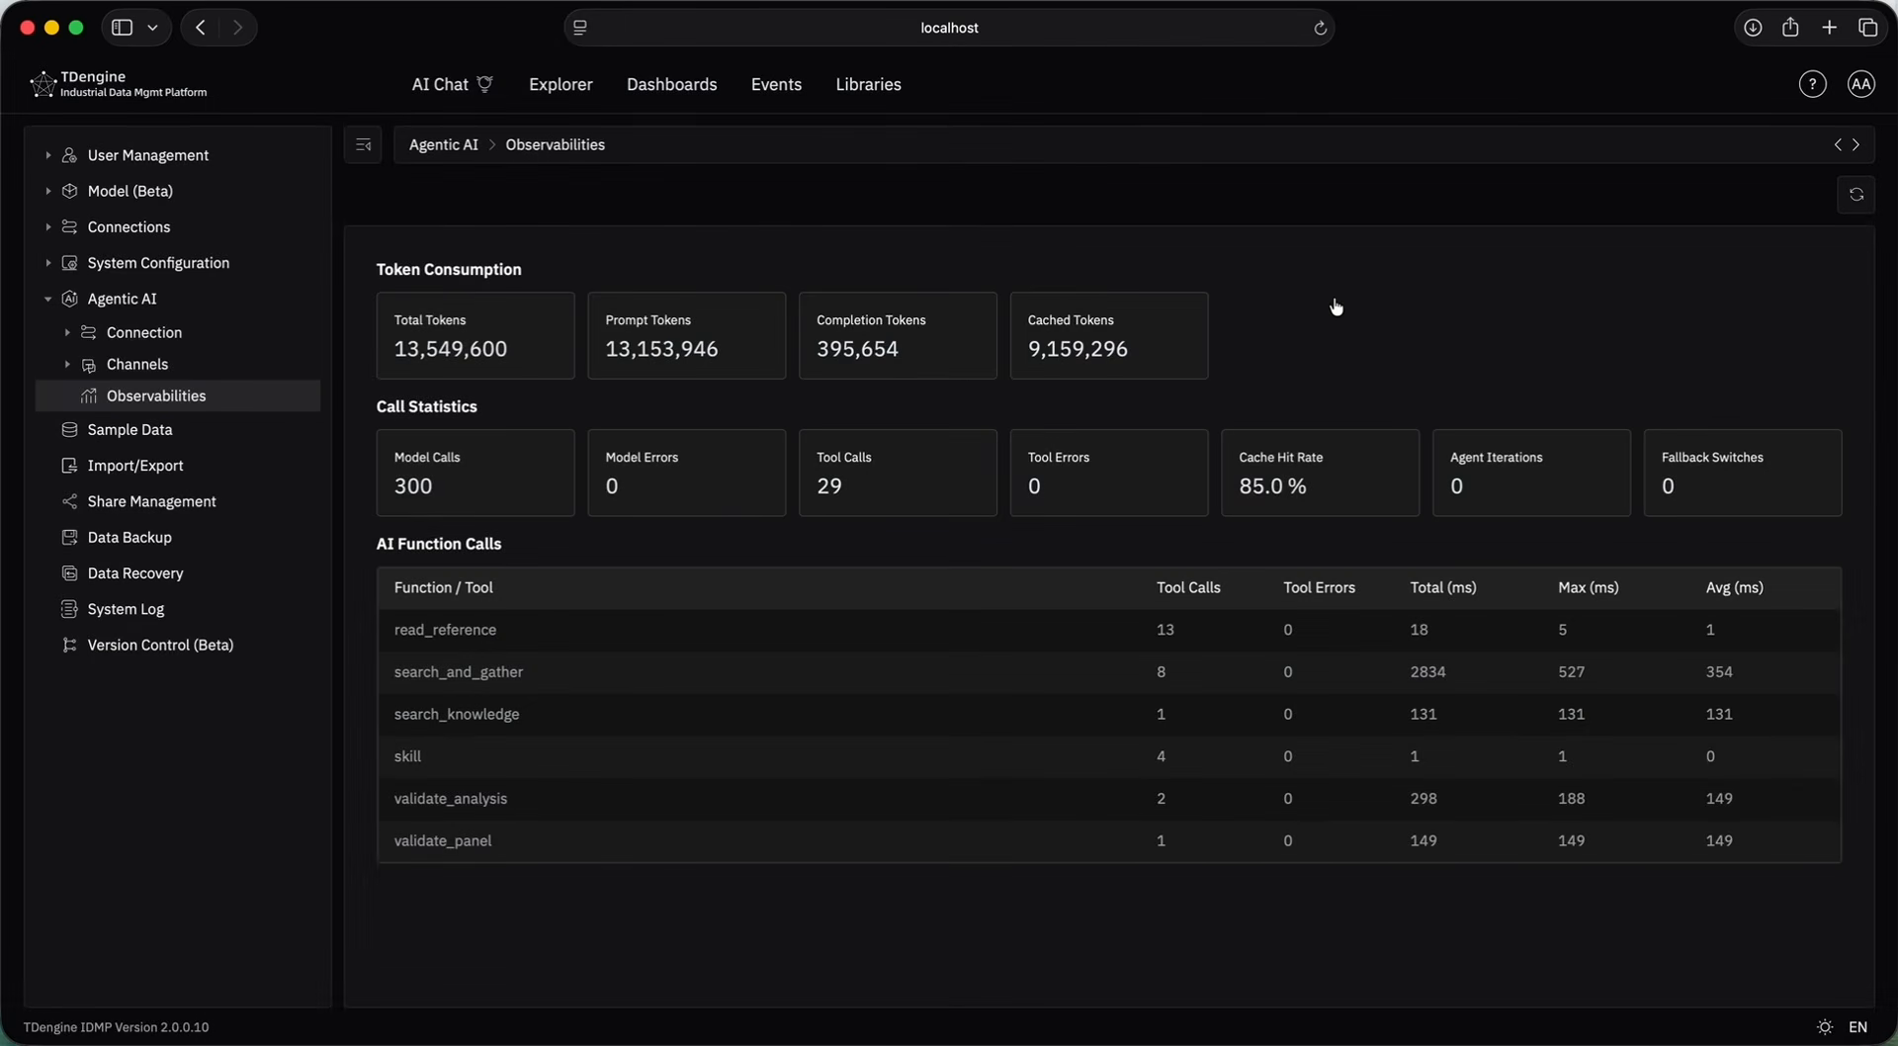
# Return to the panels overview of element SCE-AST-EFB-C201 in the Explorer and look through the AI-suggested panels.
pyautogui.click(588, 87)
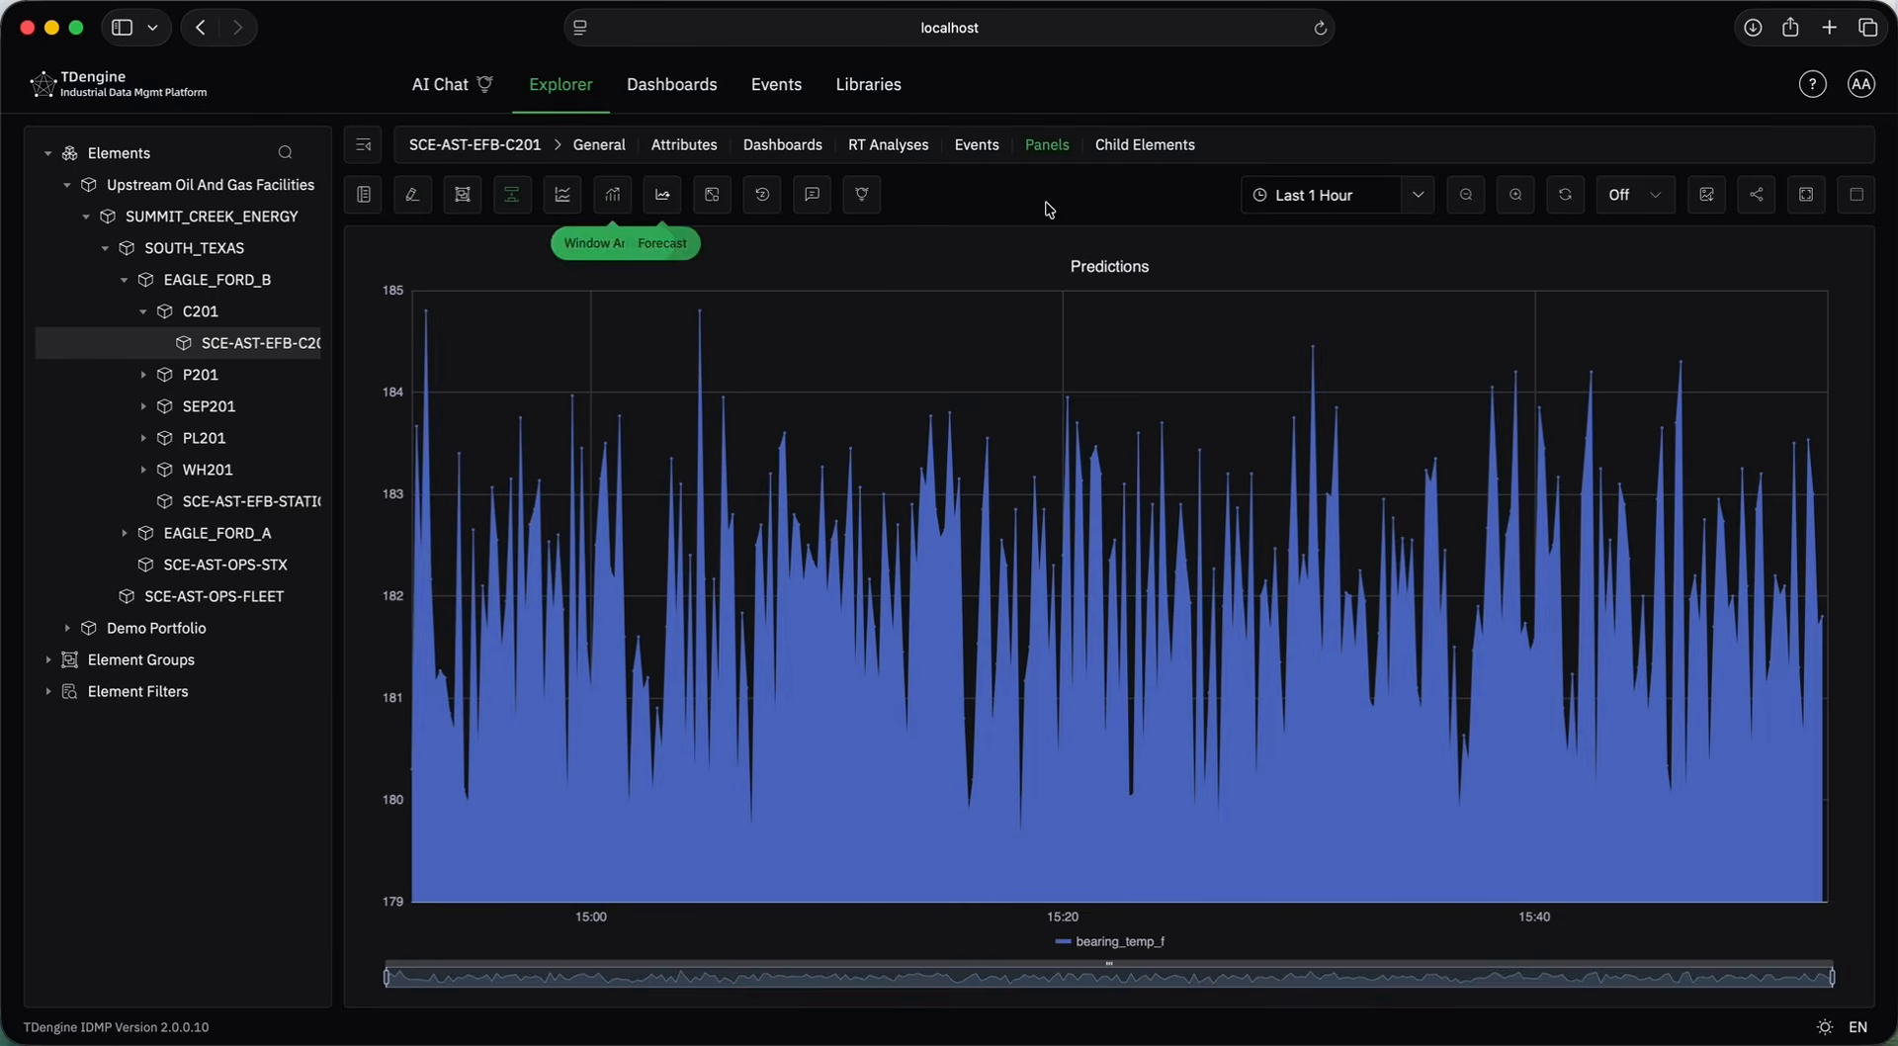
pyautogui.click(1048, 148)
pyautogui.scroll(-3, 1010, 552)
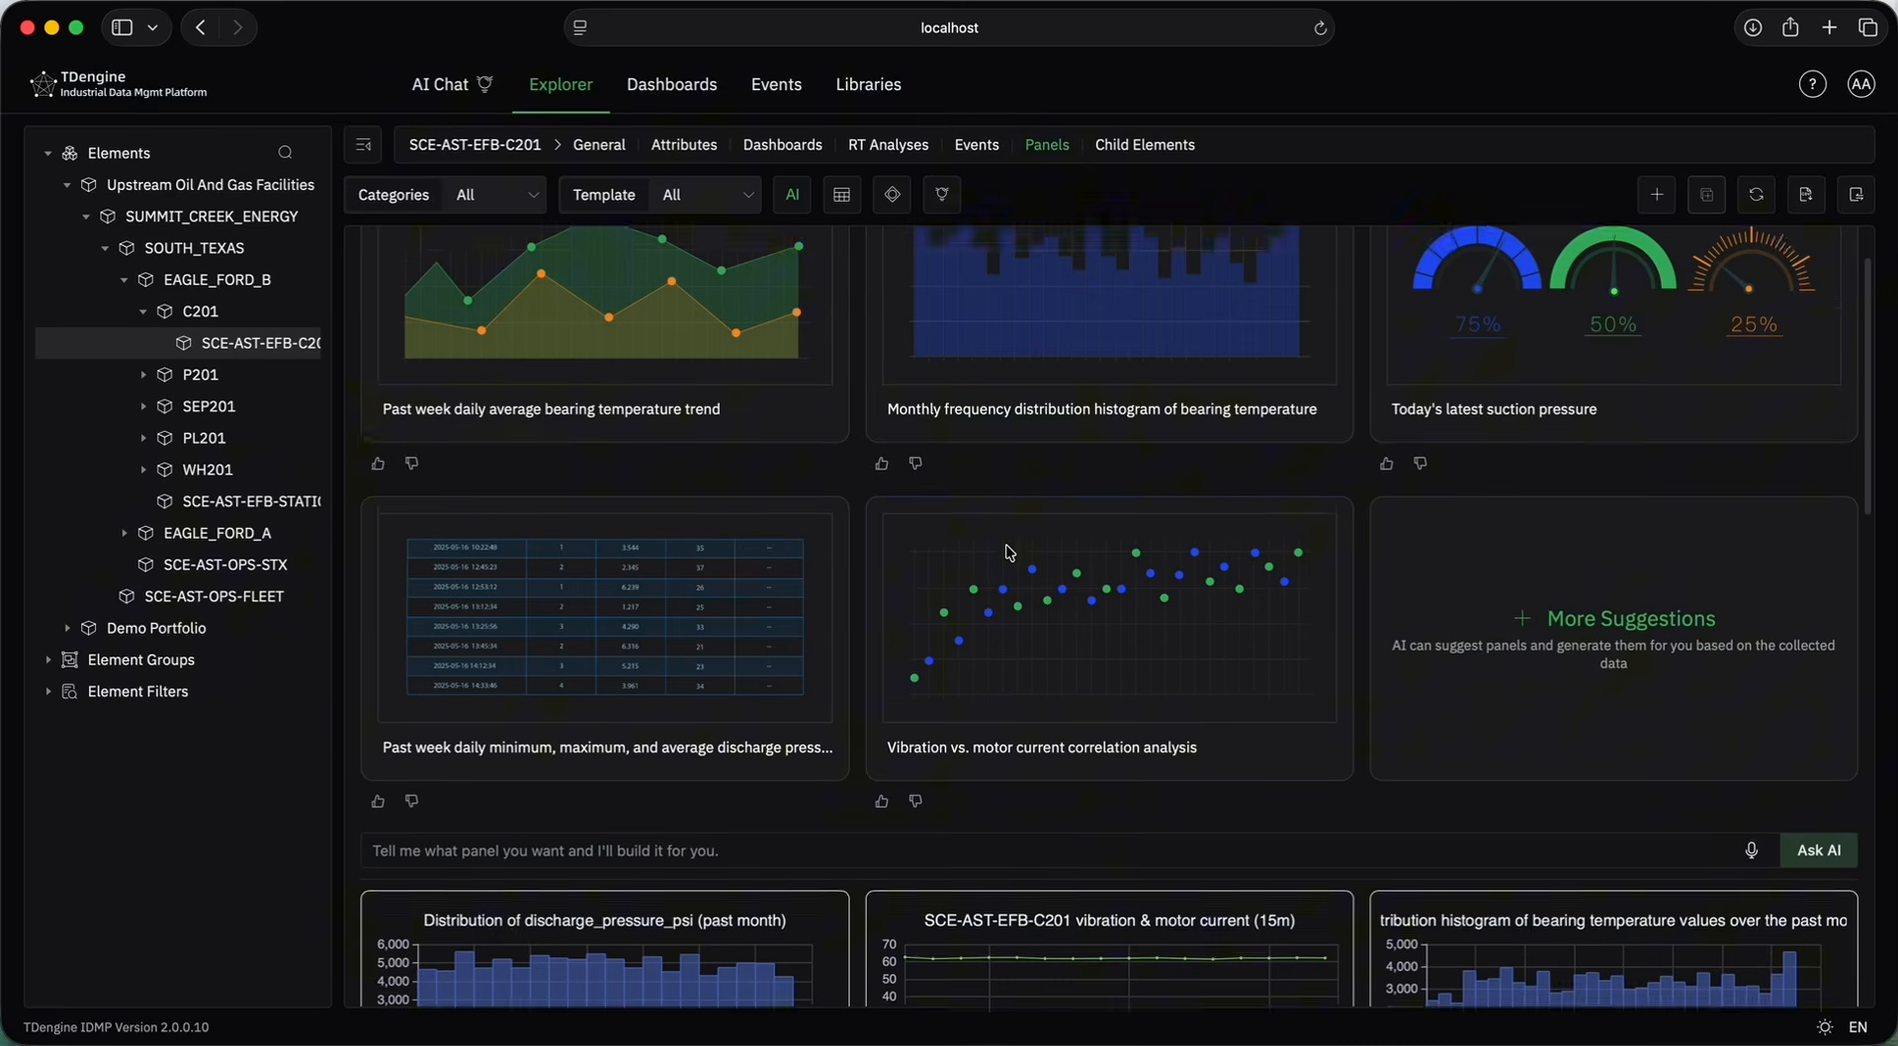